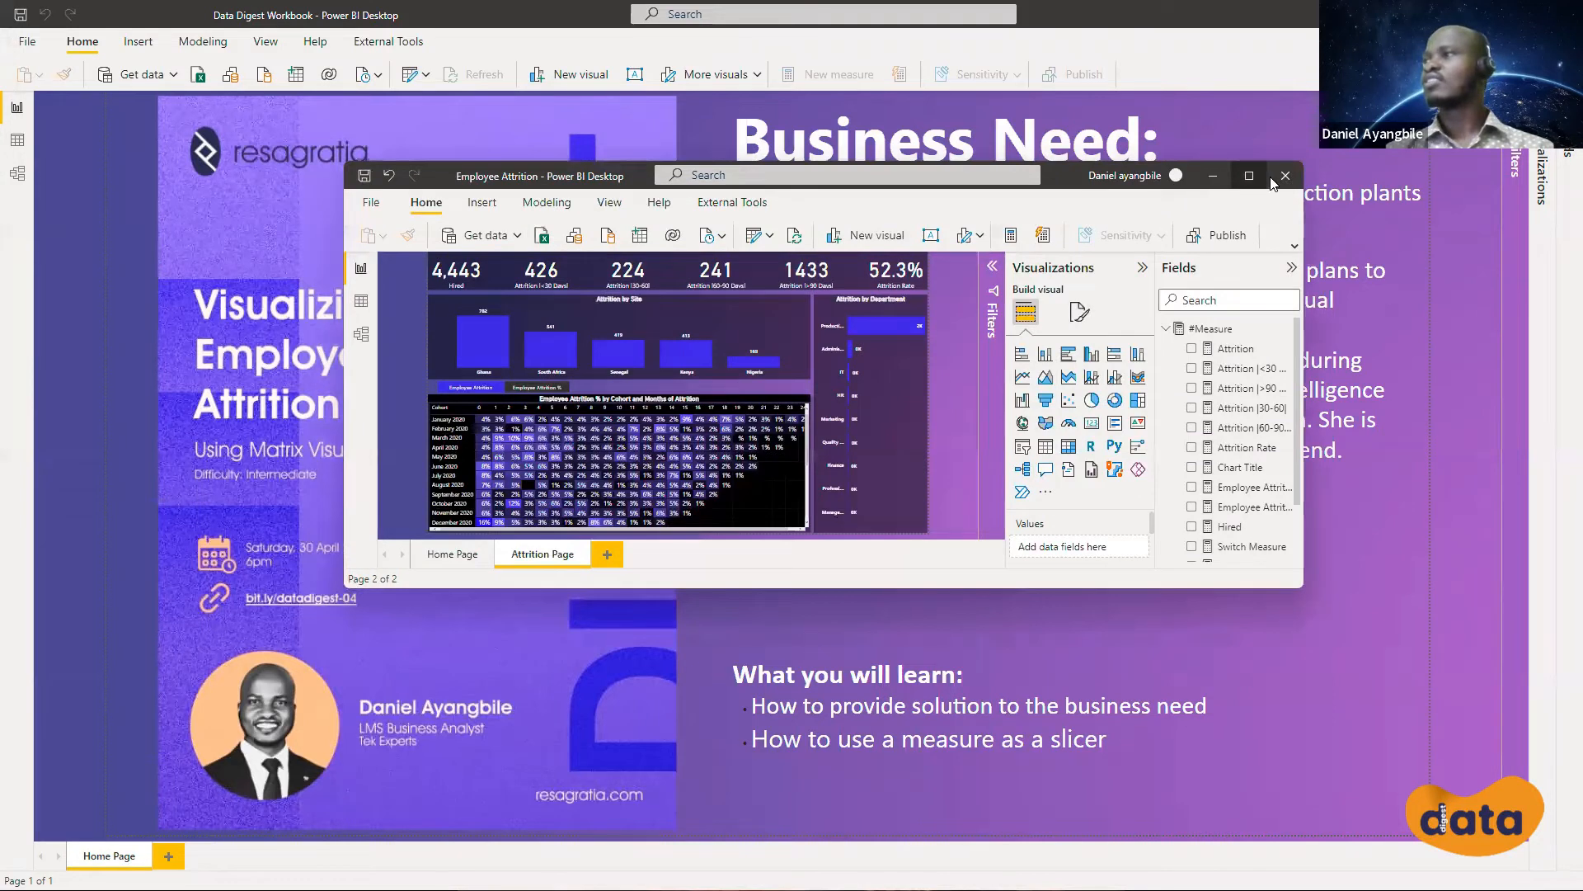
Enlarge the Employee Attrition report window and look over the visuals on its Attrition Page
{"action": "double_click", "coordinate": [1175, 175]}
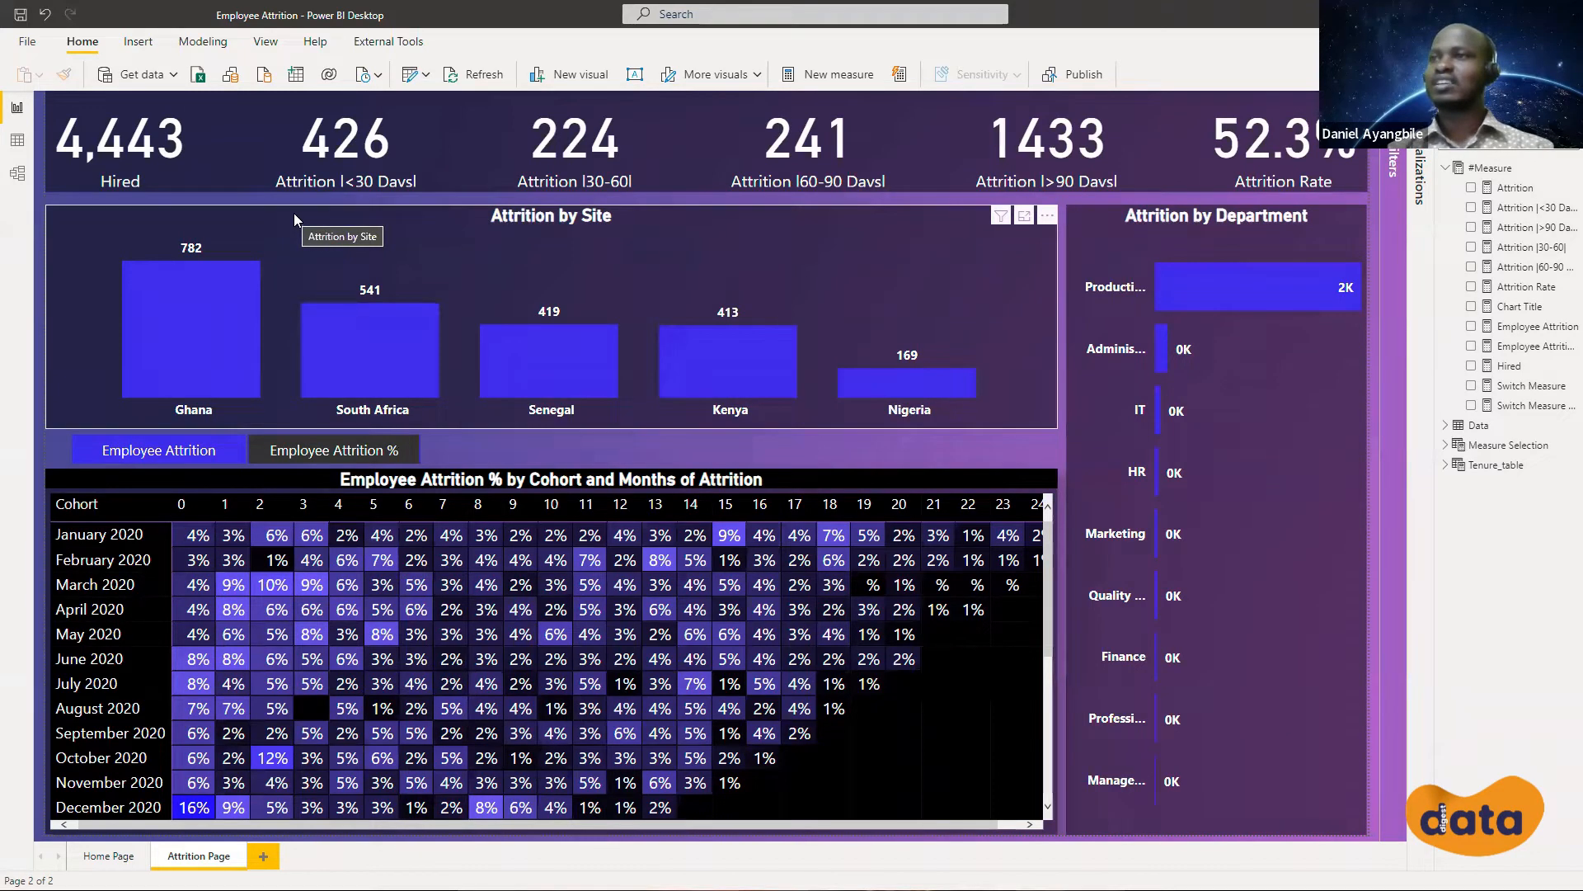
{"action": "left_click", "coordinate": [264, 191]}
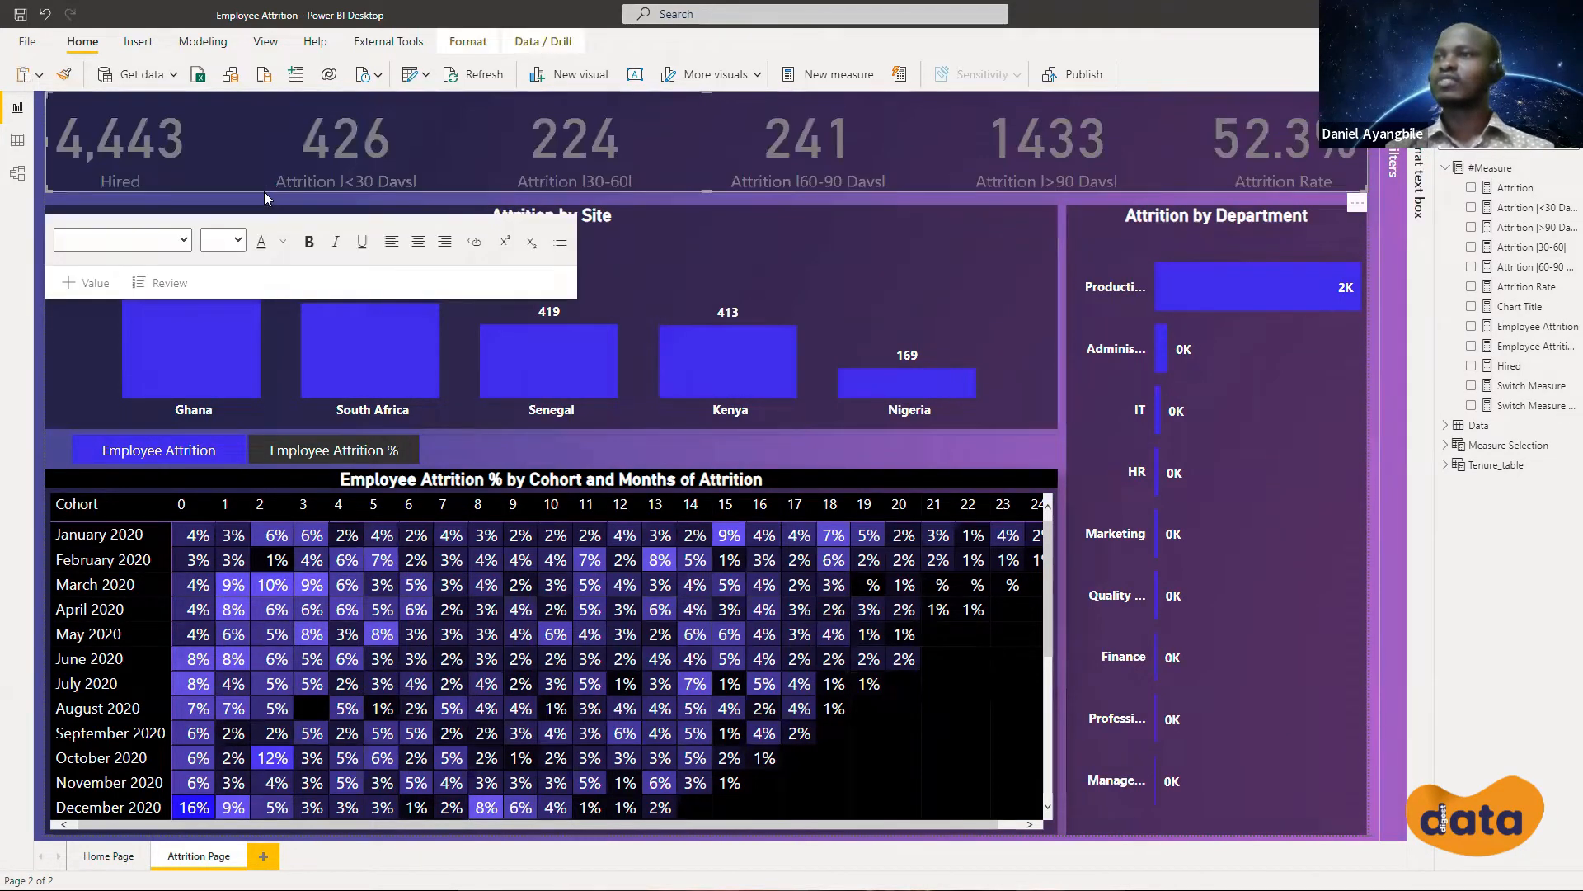
{"action": "left_click", "coordinate": [693, 226]}
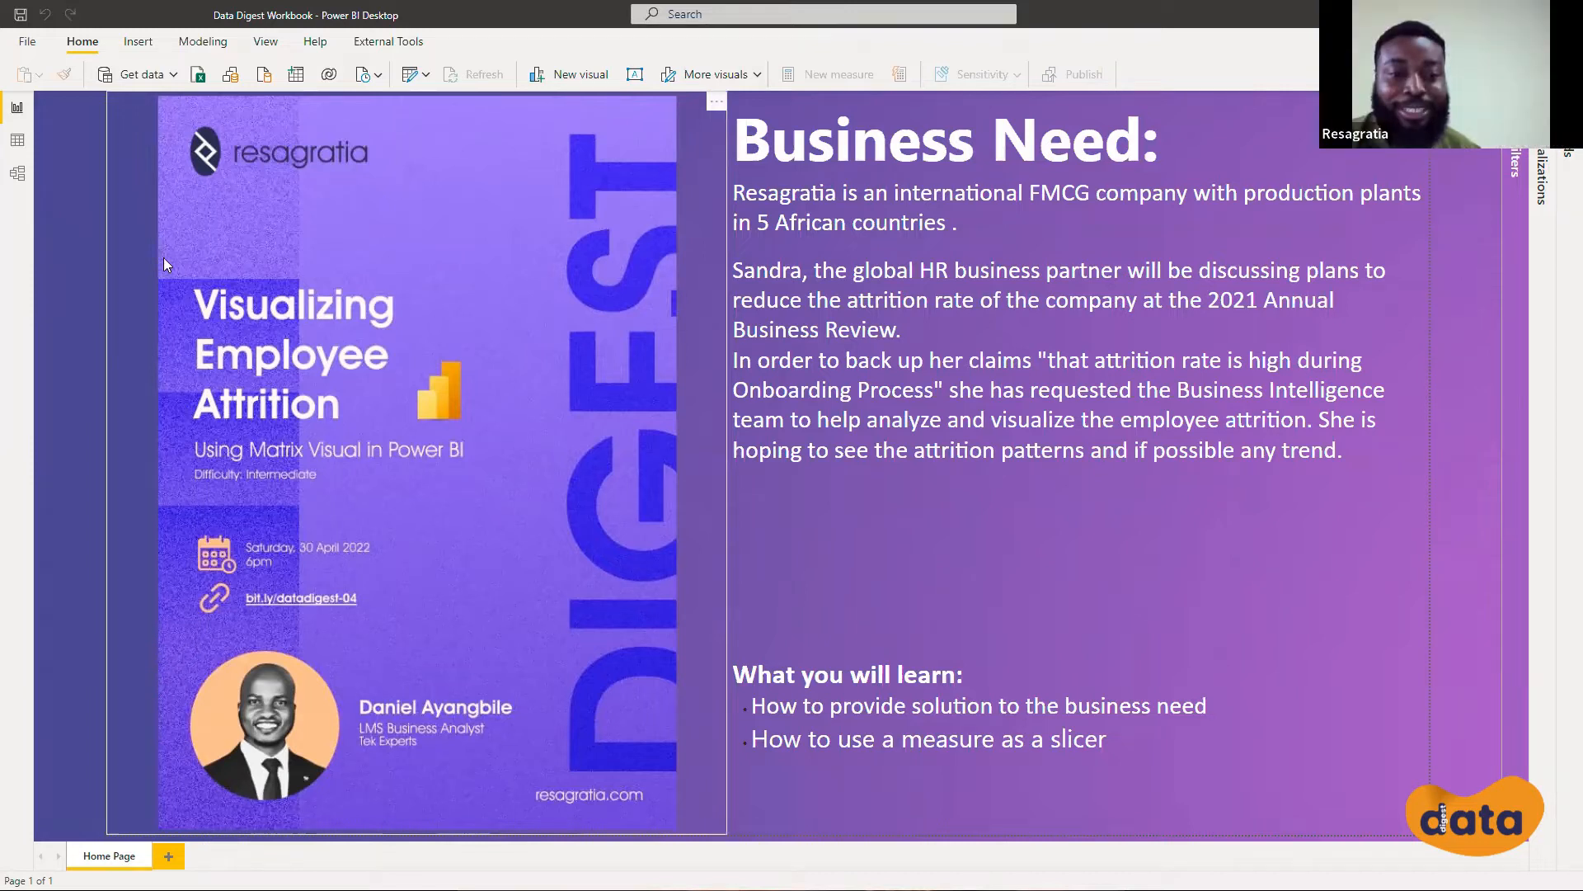
Expand the command ribbon of the Data Digest Workbook report to its full layout
{"action": "left_click", "coordinate": [426, 75]}
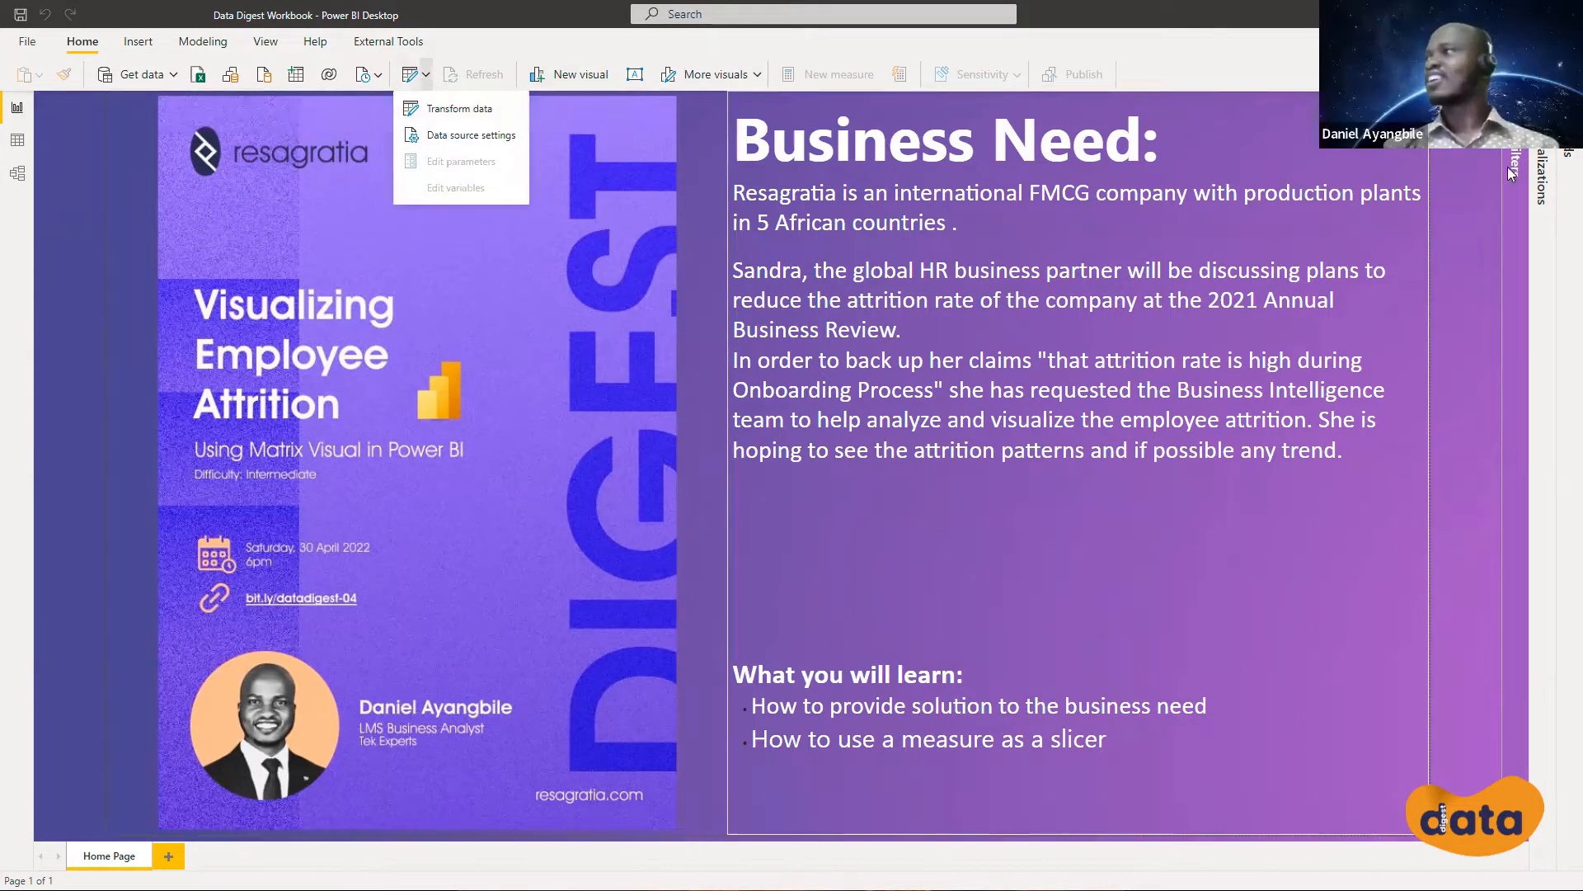
{"action": "left_click", "coordinate": [1570, 80]}
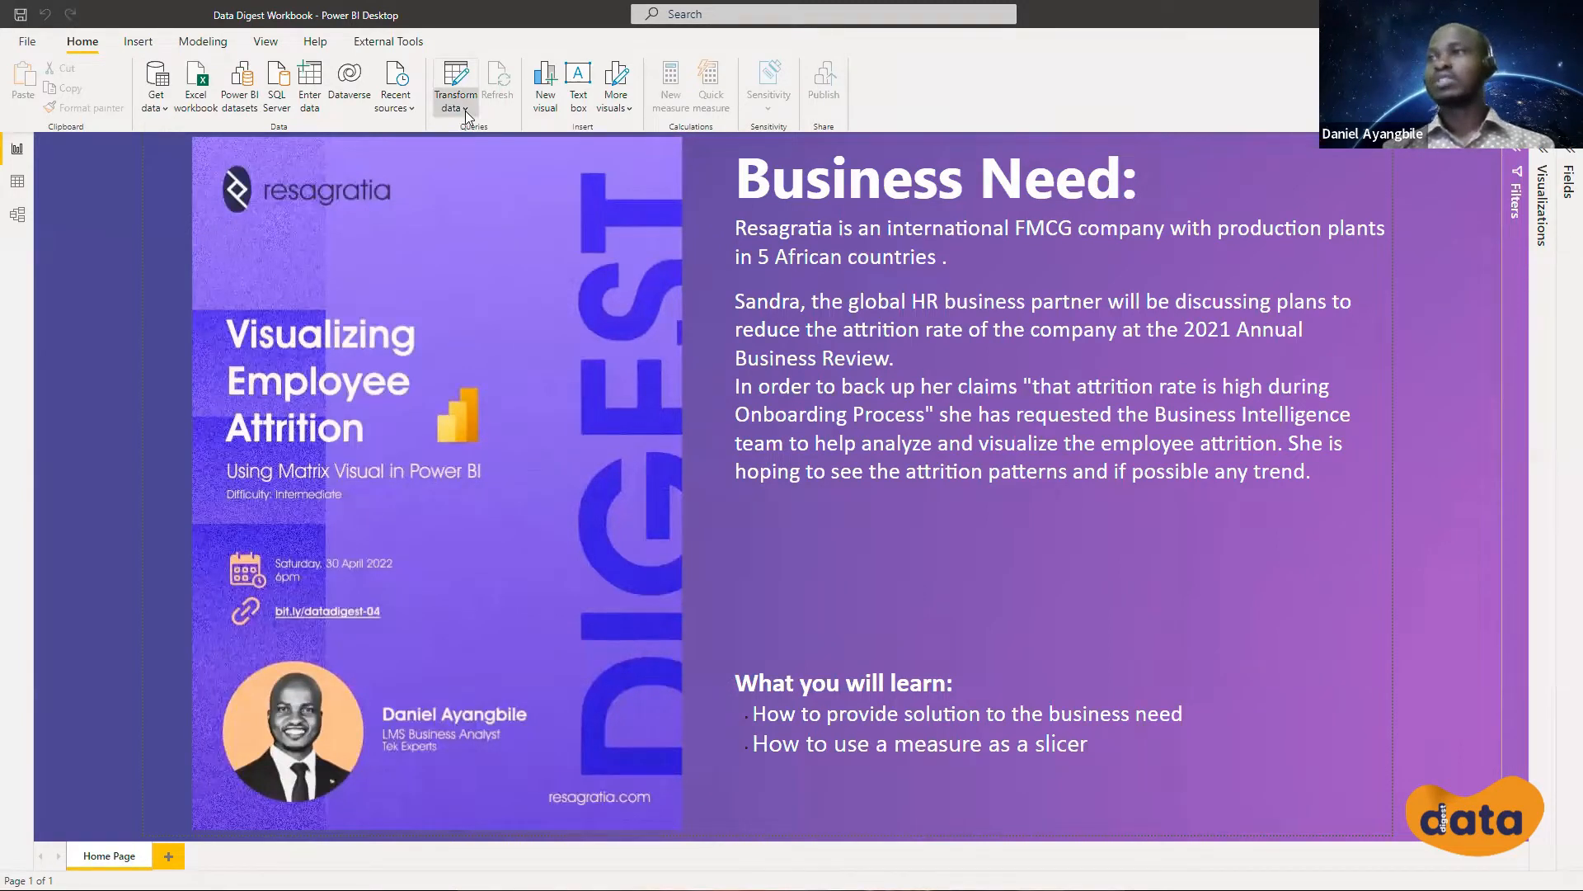
{"action": "left_click", "coordinate": [465, 110]}
{"action": "left_click", "coordinate": [496, 134]}
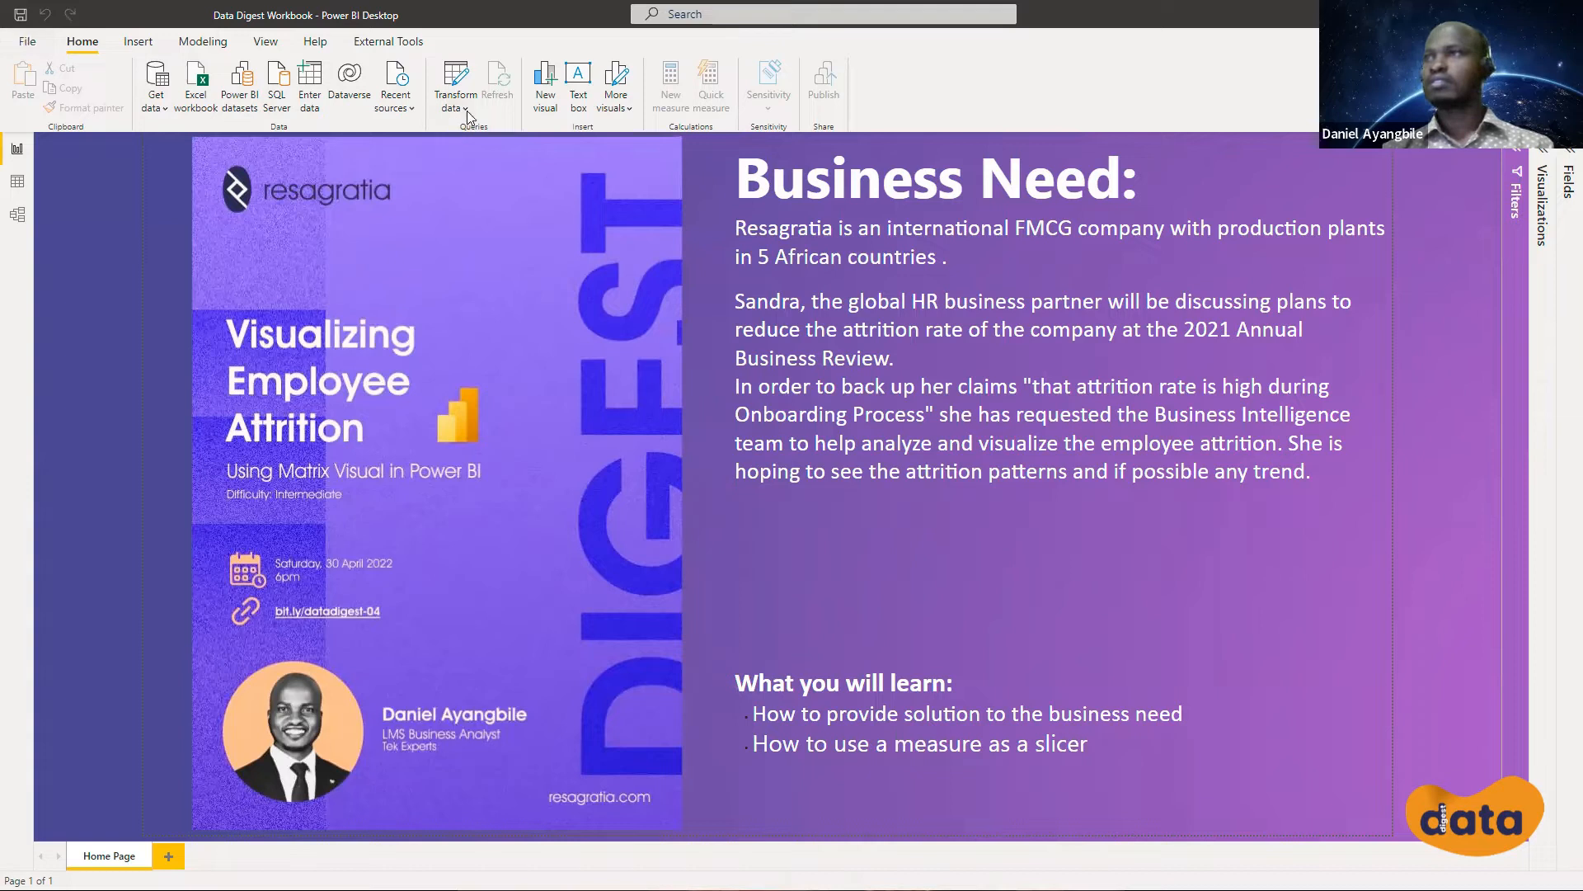
Connect the report to the Resagratia Employees Excel workbook in the Data Digest folder
{"action": "left_click", "coordinate": [156, 98]}
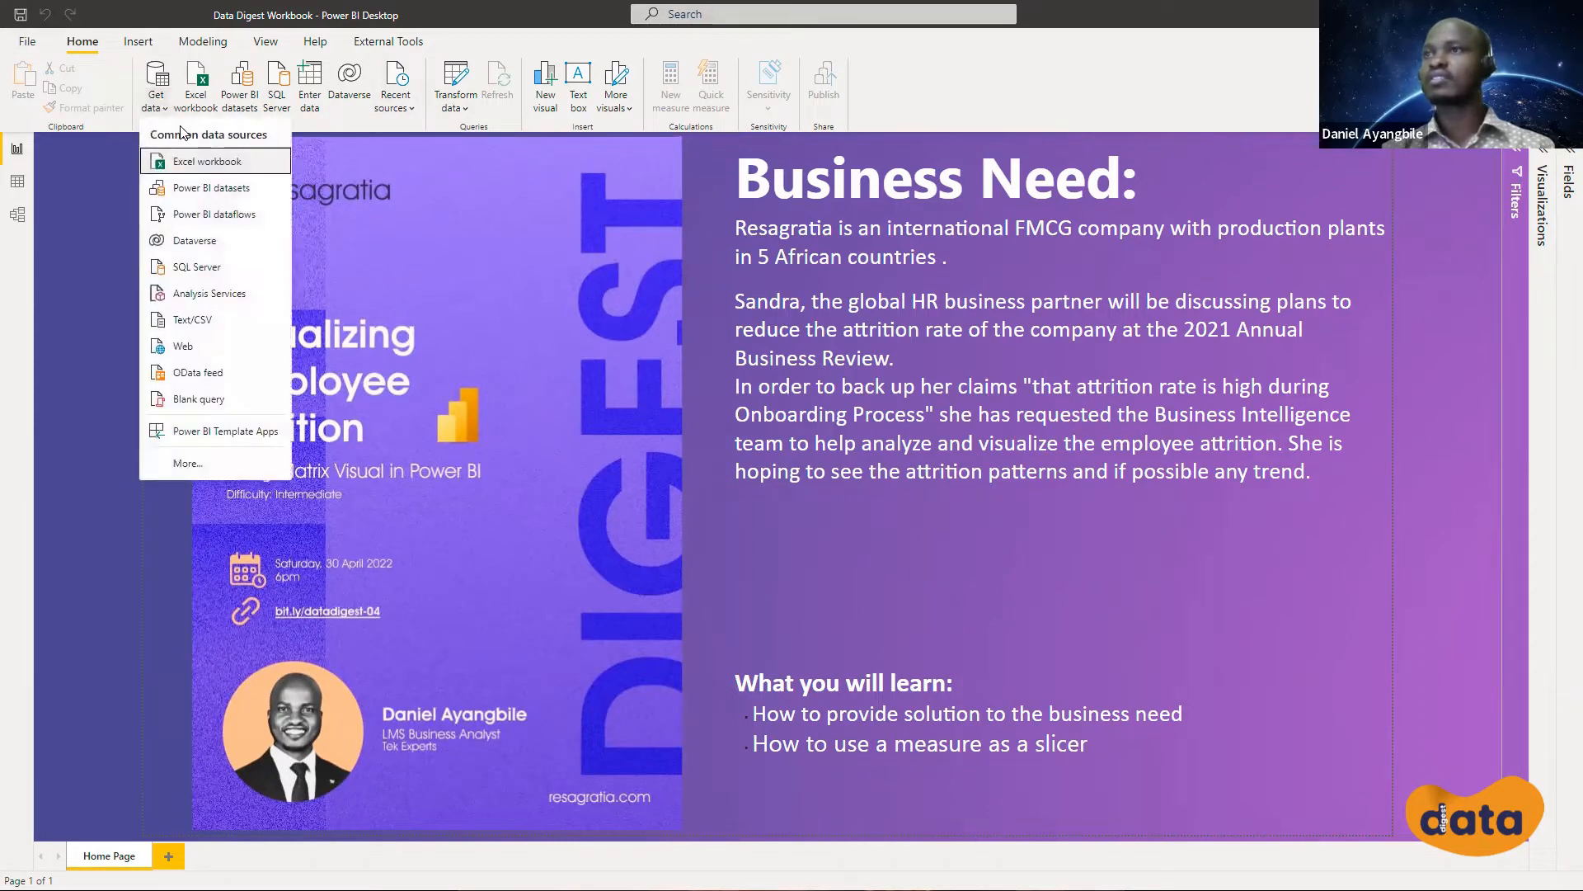
{"action": "left_click", "coordinate": [203, 164]}
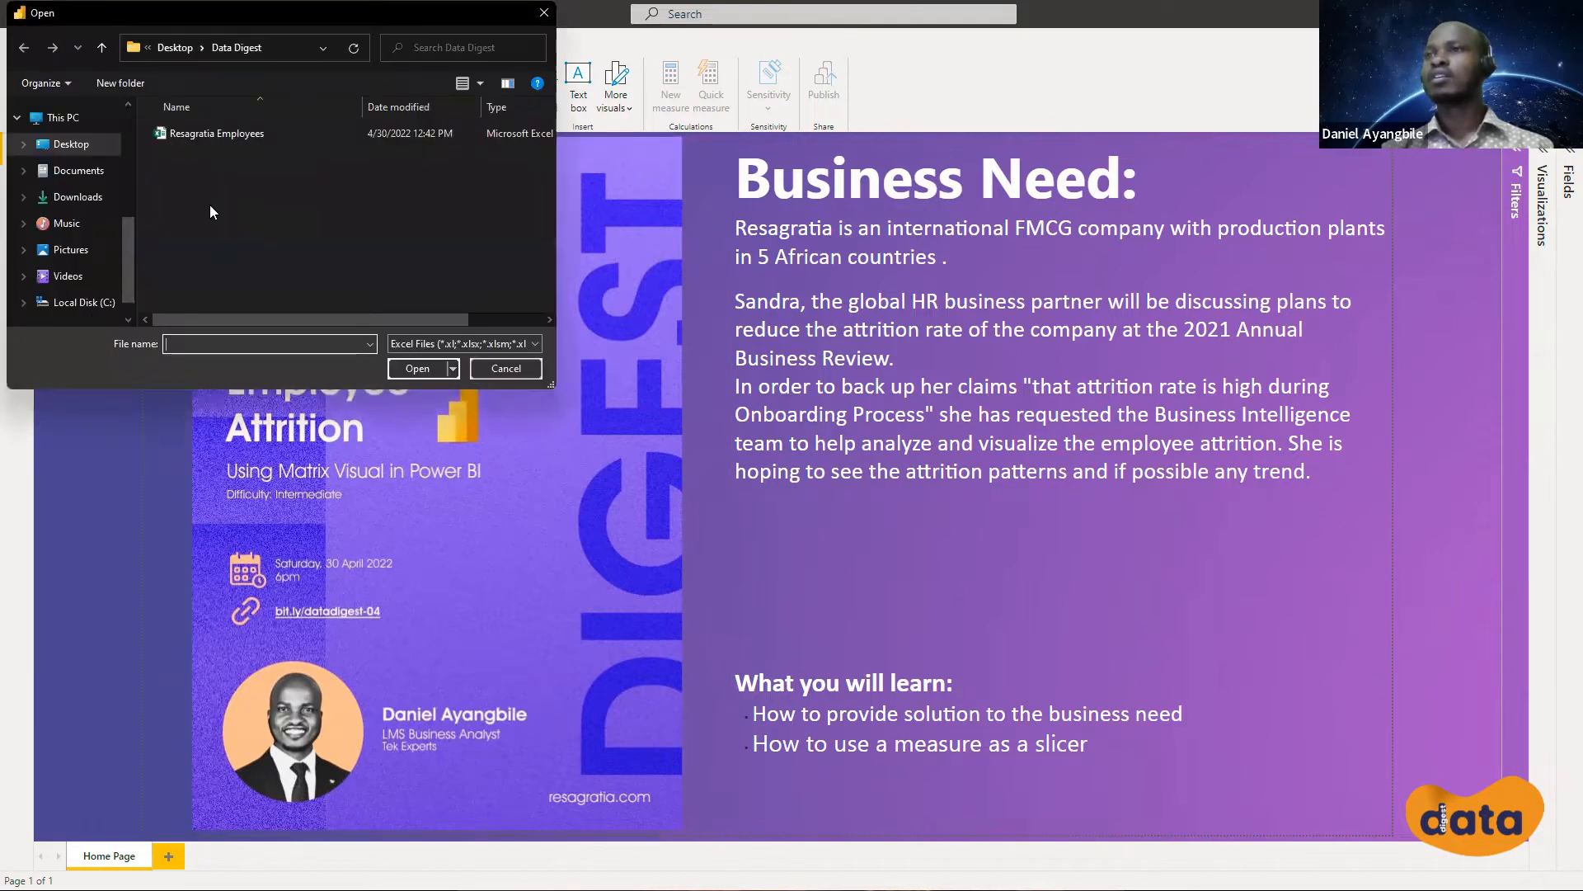
{"action": "left_click", "coordinate": [203, 138]}
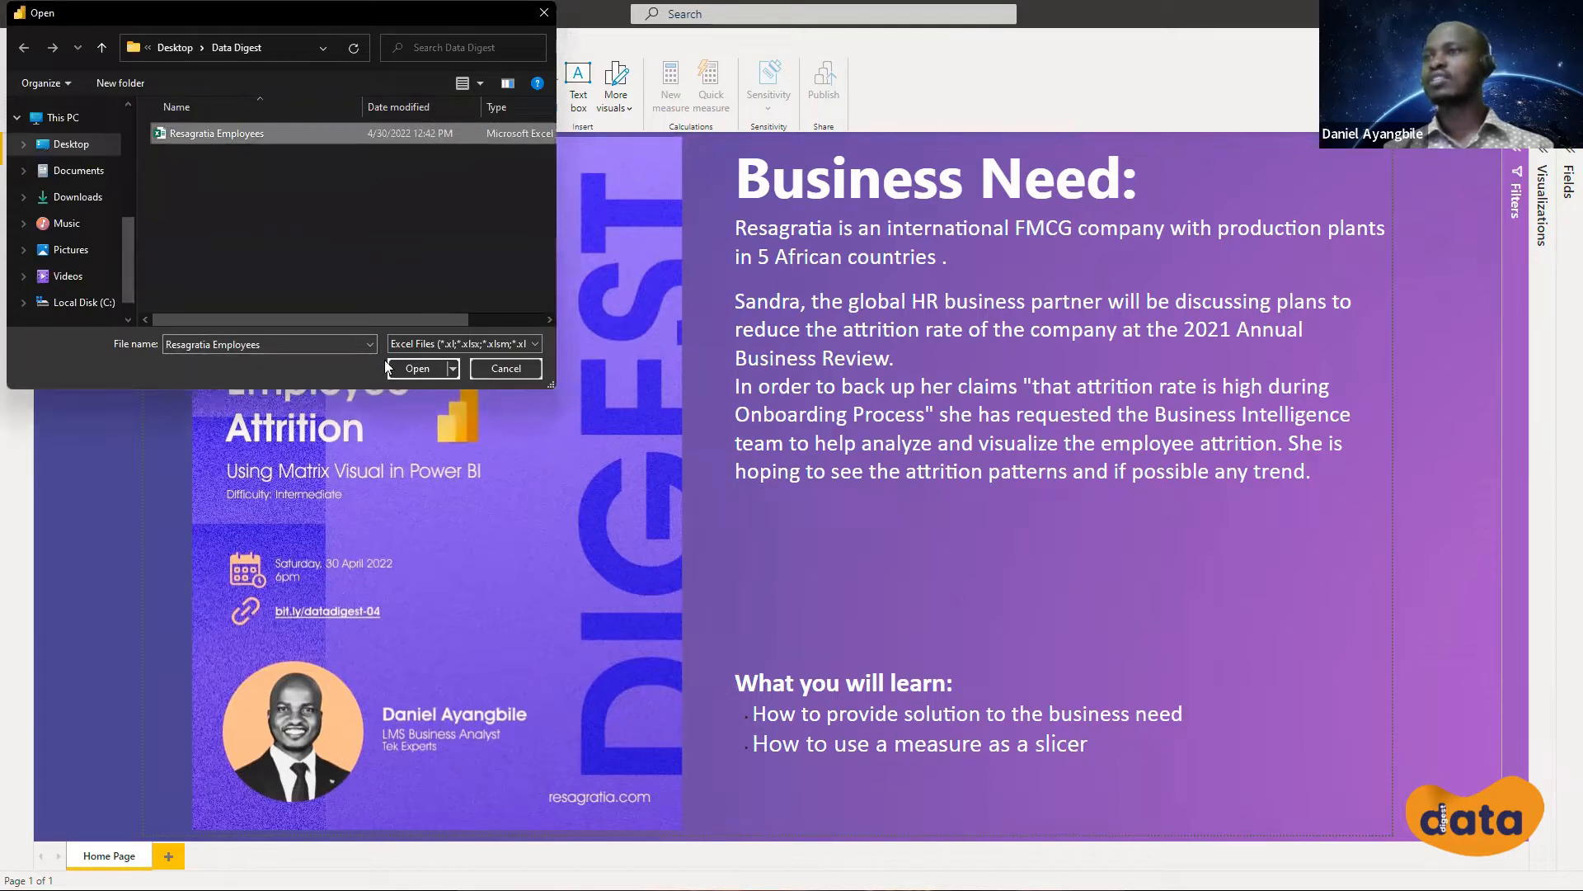
{"action": "left_click", "coordinate": [415, 370]}
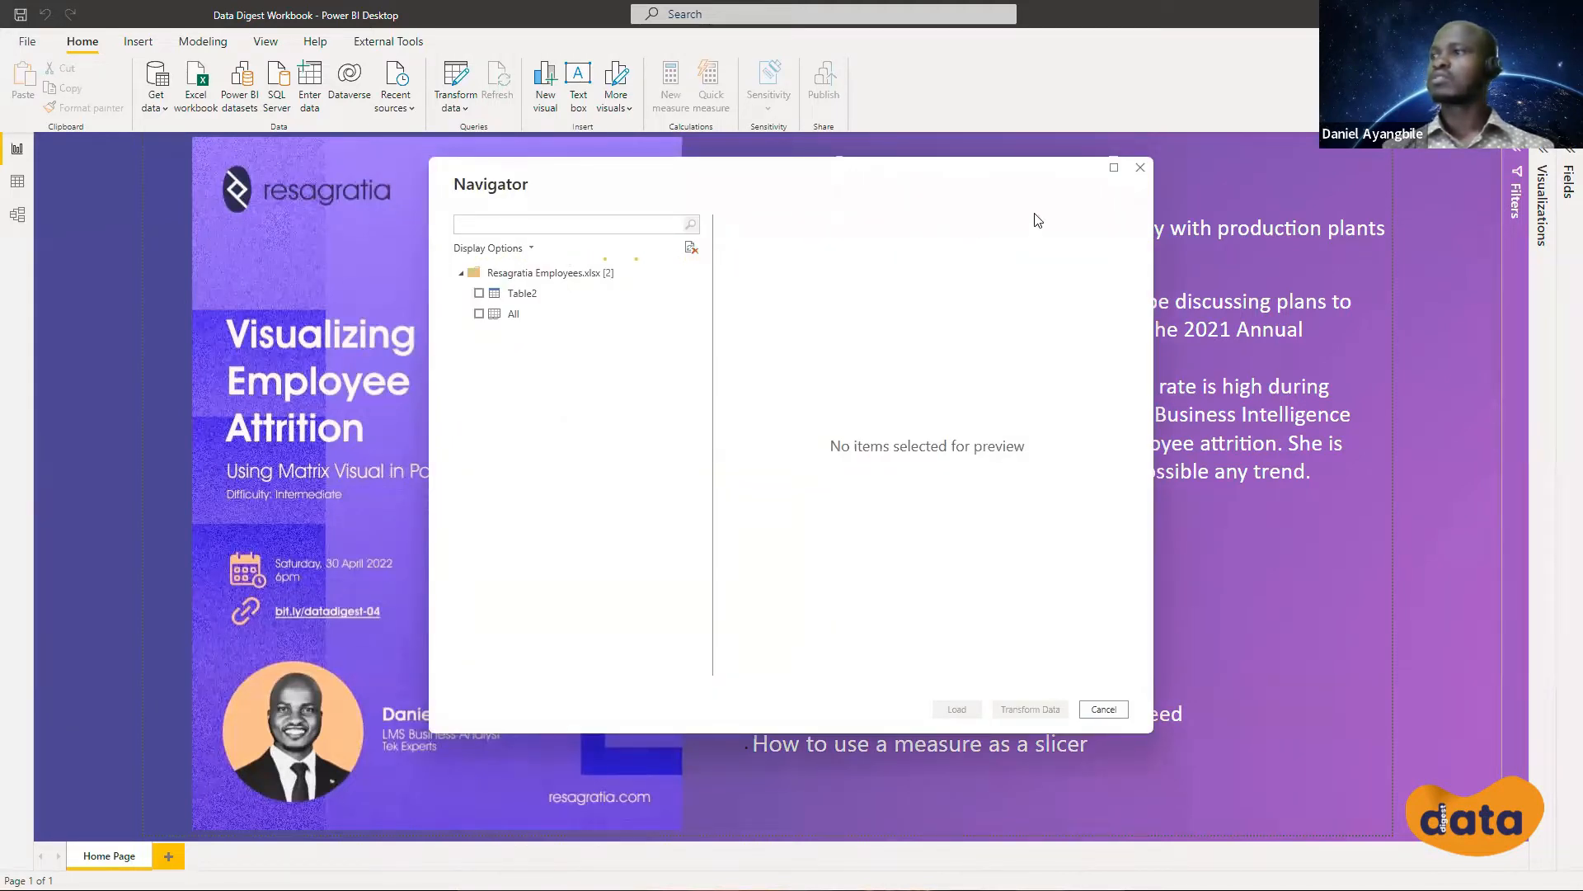
Choose Table2 from the workbook for transformation and maximize the Power Query Editor
{"action": "left_click", "coordinate": [479, 294]}
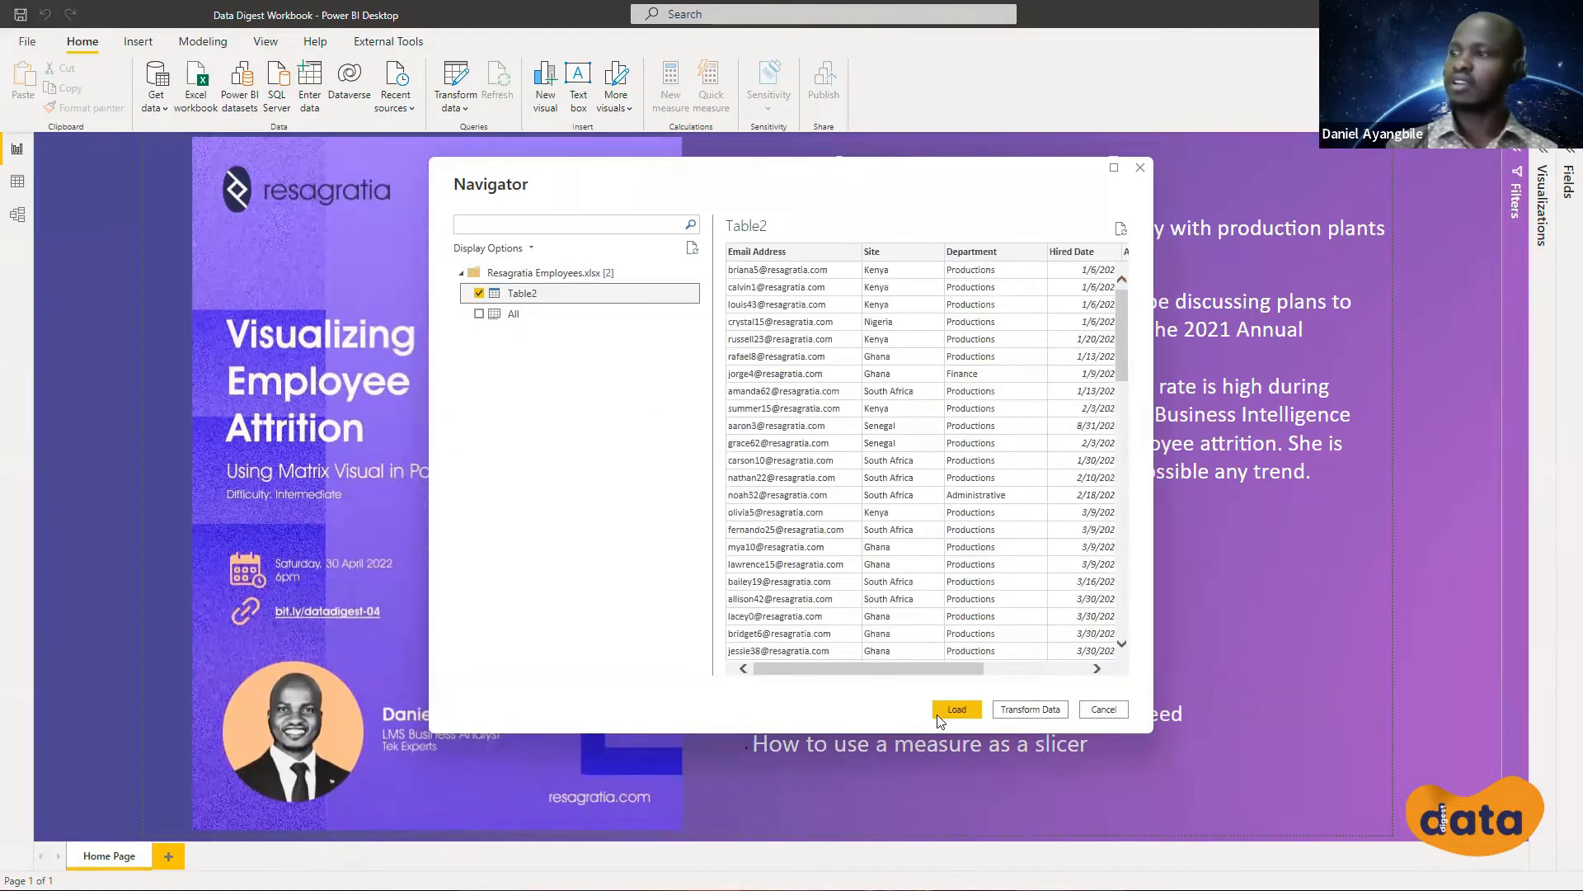
{"action": "left_click", "coordinate": [1030, 709]}
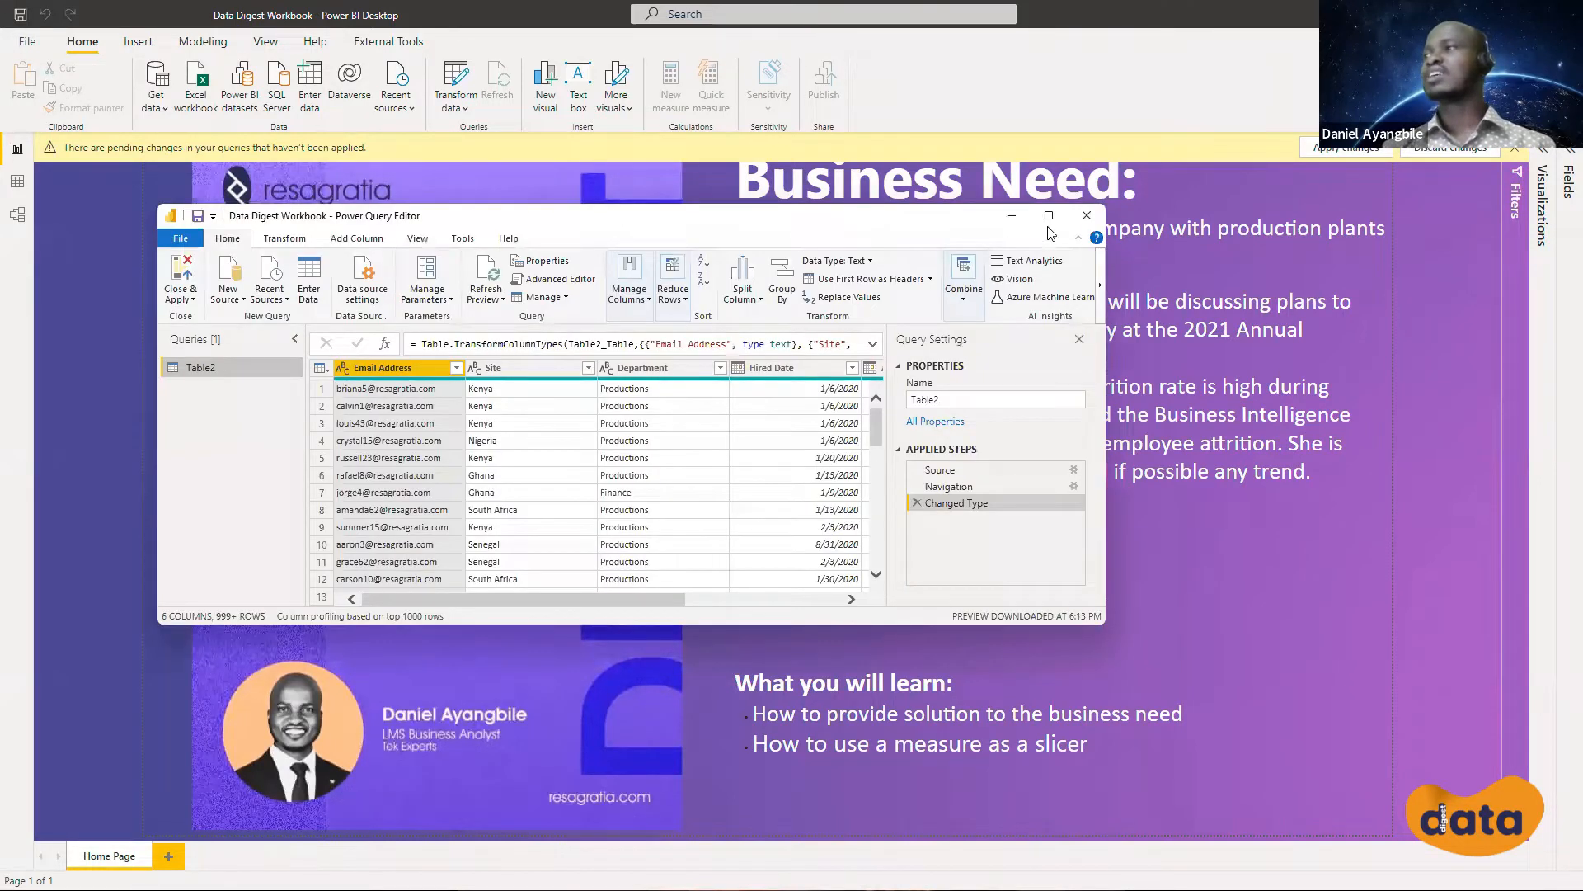
{"action": "left_click", "coordinate": [1050, 218]}
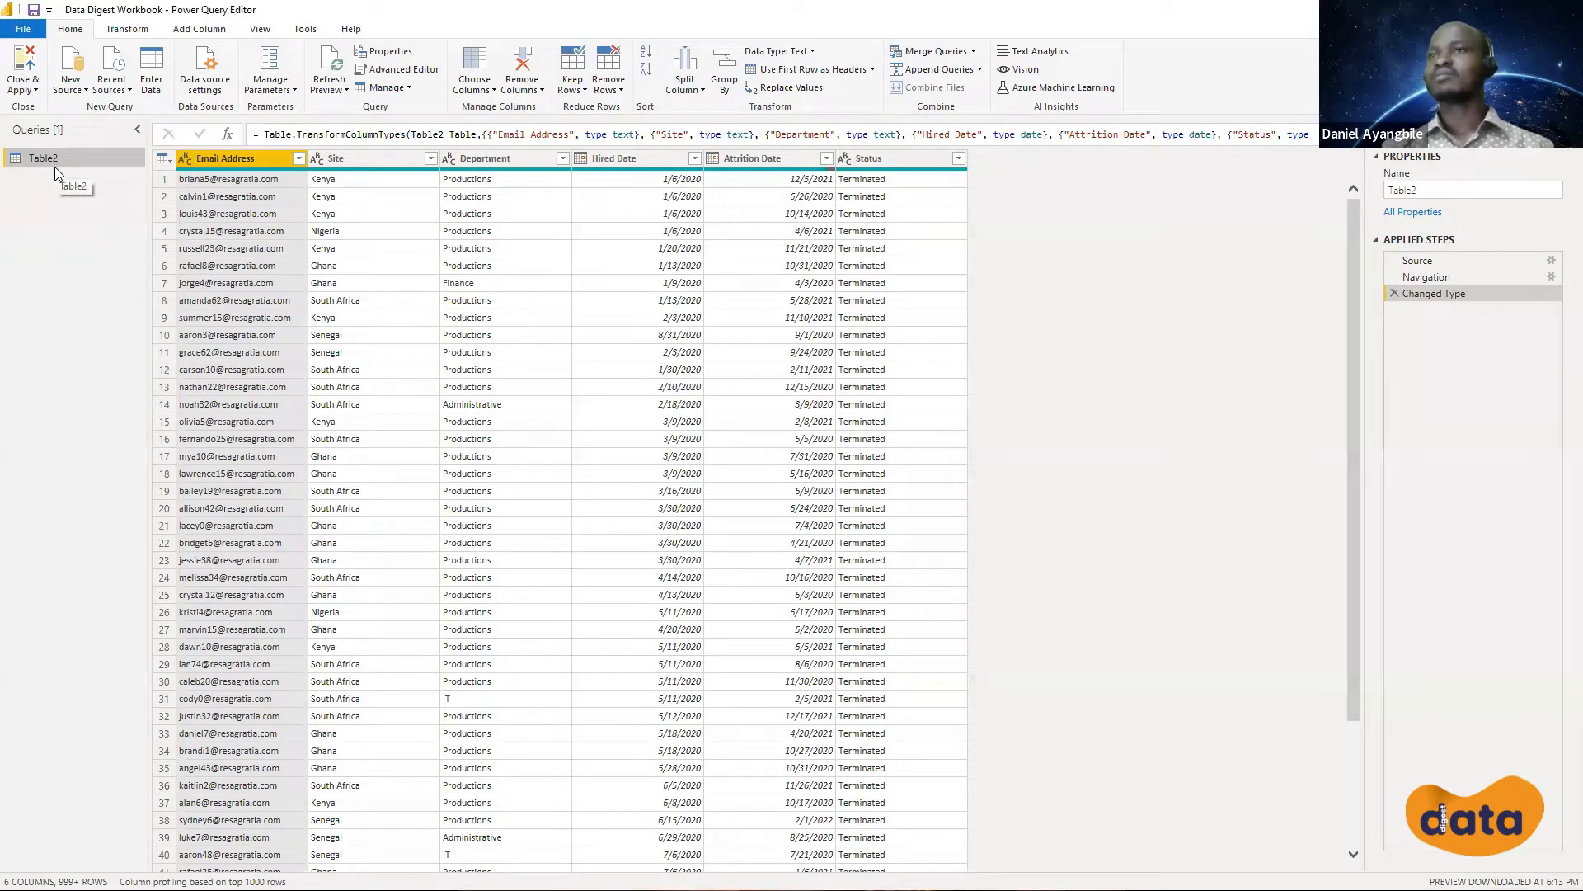
Rename the Table2 query as HR_Data
{"action": "double_click", "coordinate": [1432, 189]}
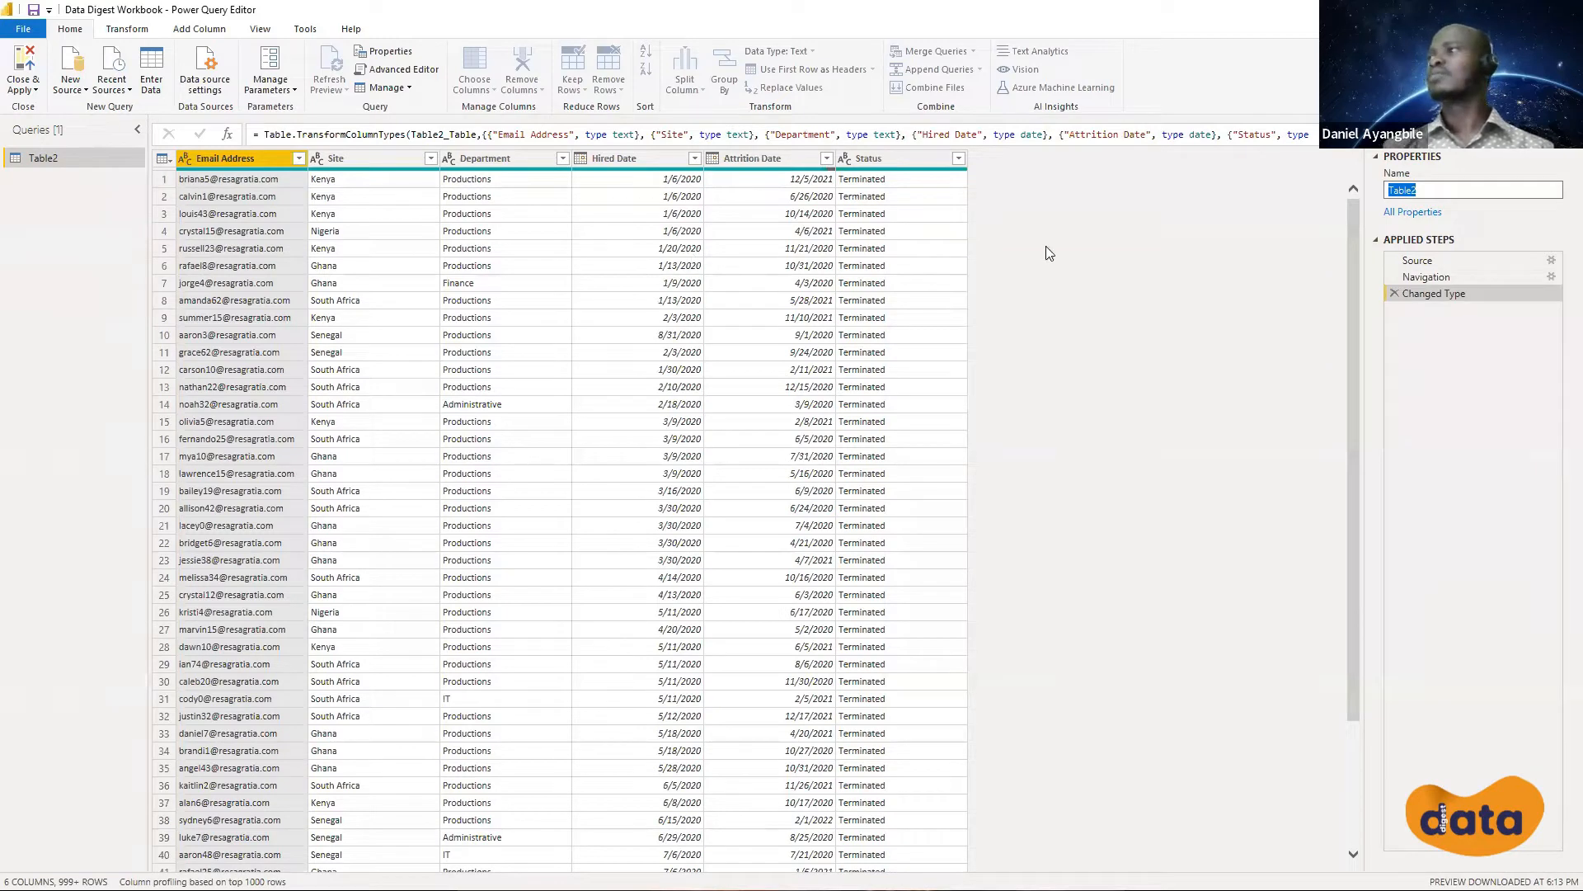
{"action": "left_click", "coordinate": [1433, 190]}
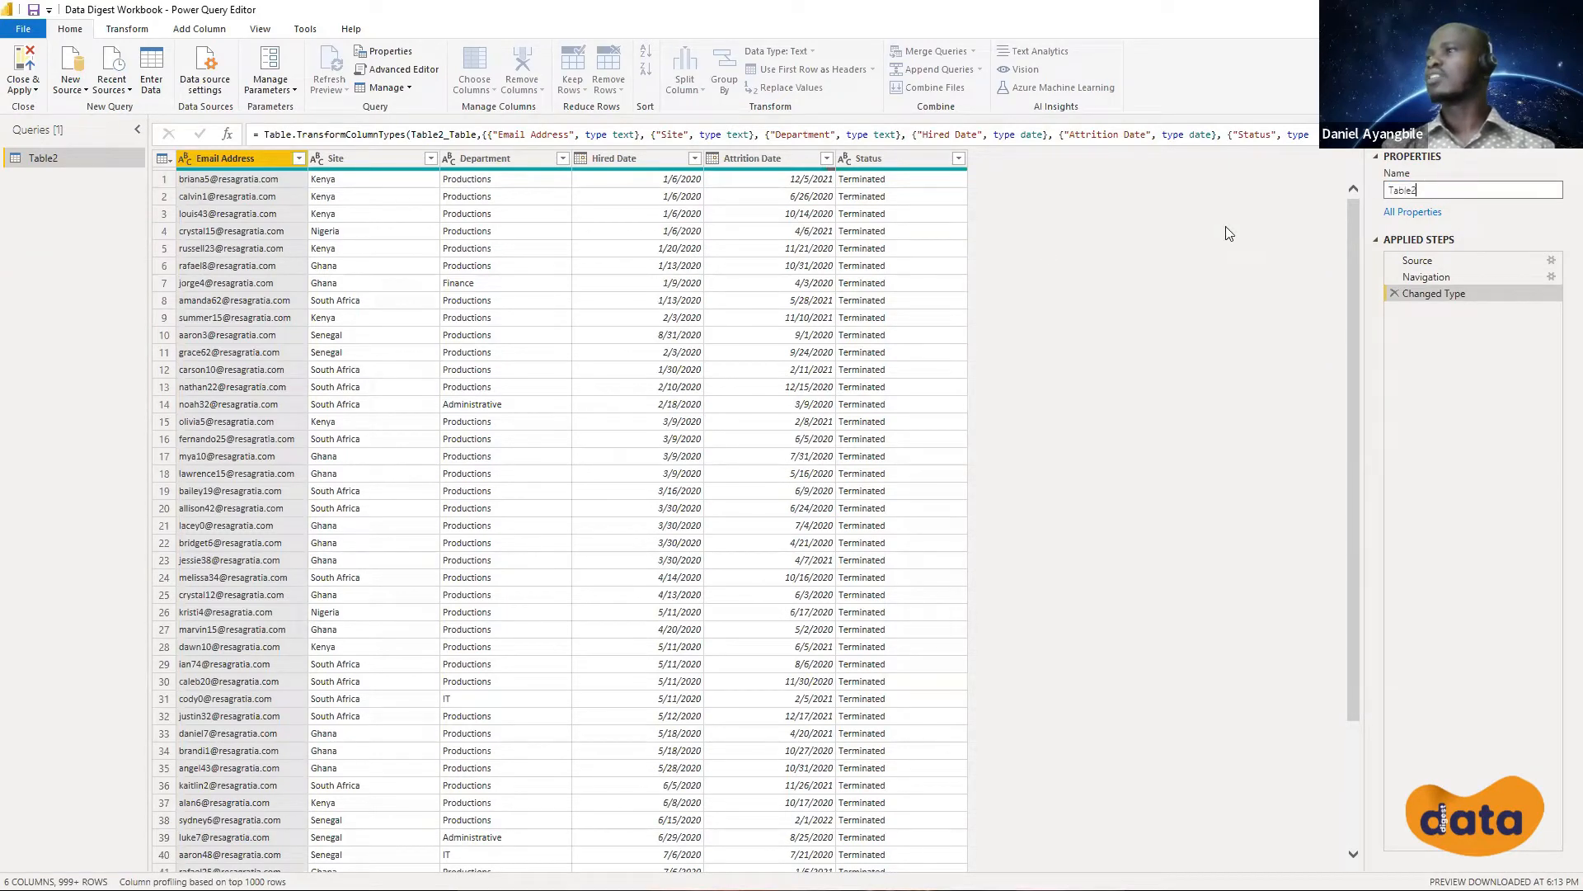
{"action": "left_click", "coordinate": [57, 159]}
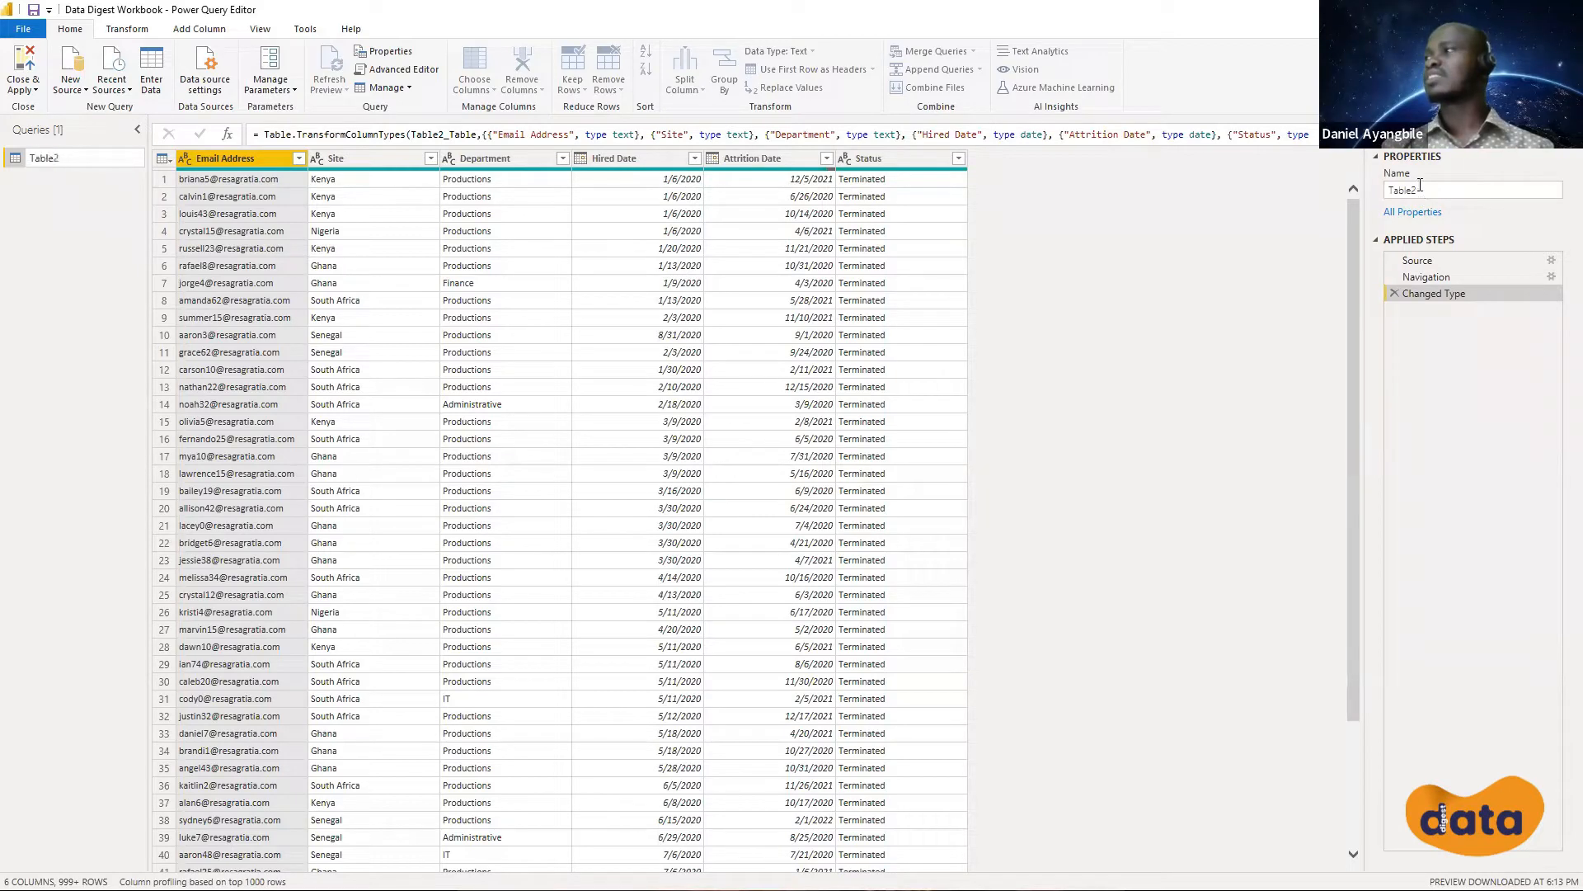
{"action": "double_click", "coordinate": [1421, 191]}
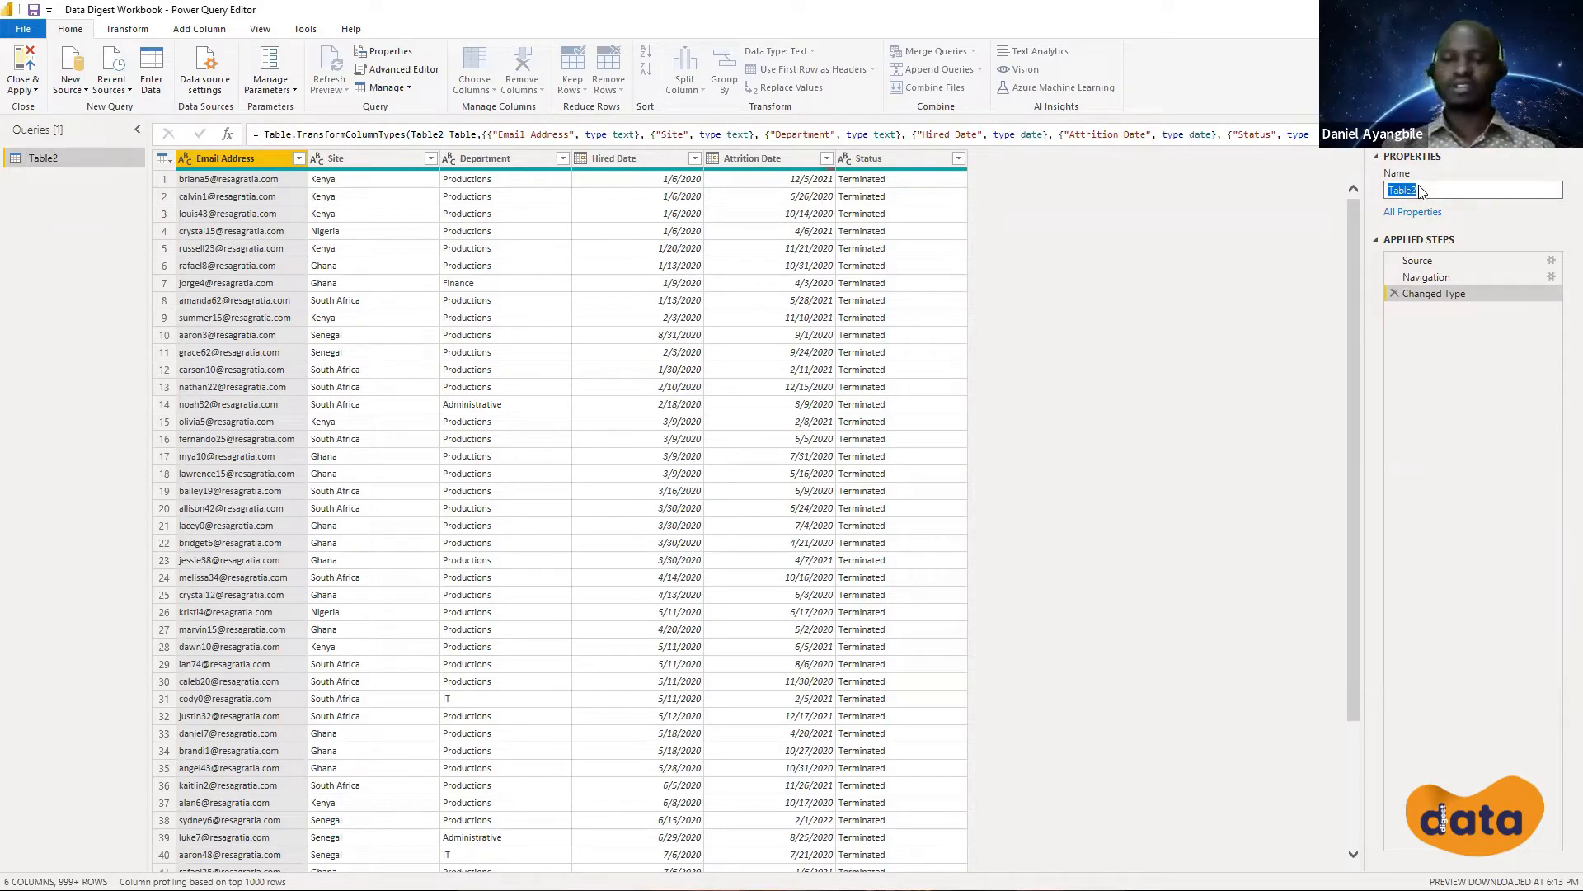
{"action": "type", "text": "Data"}
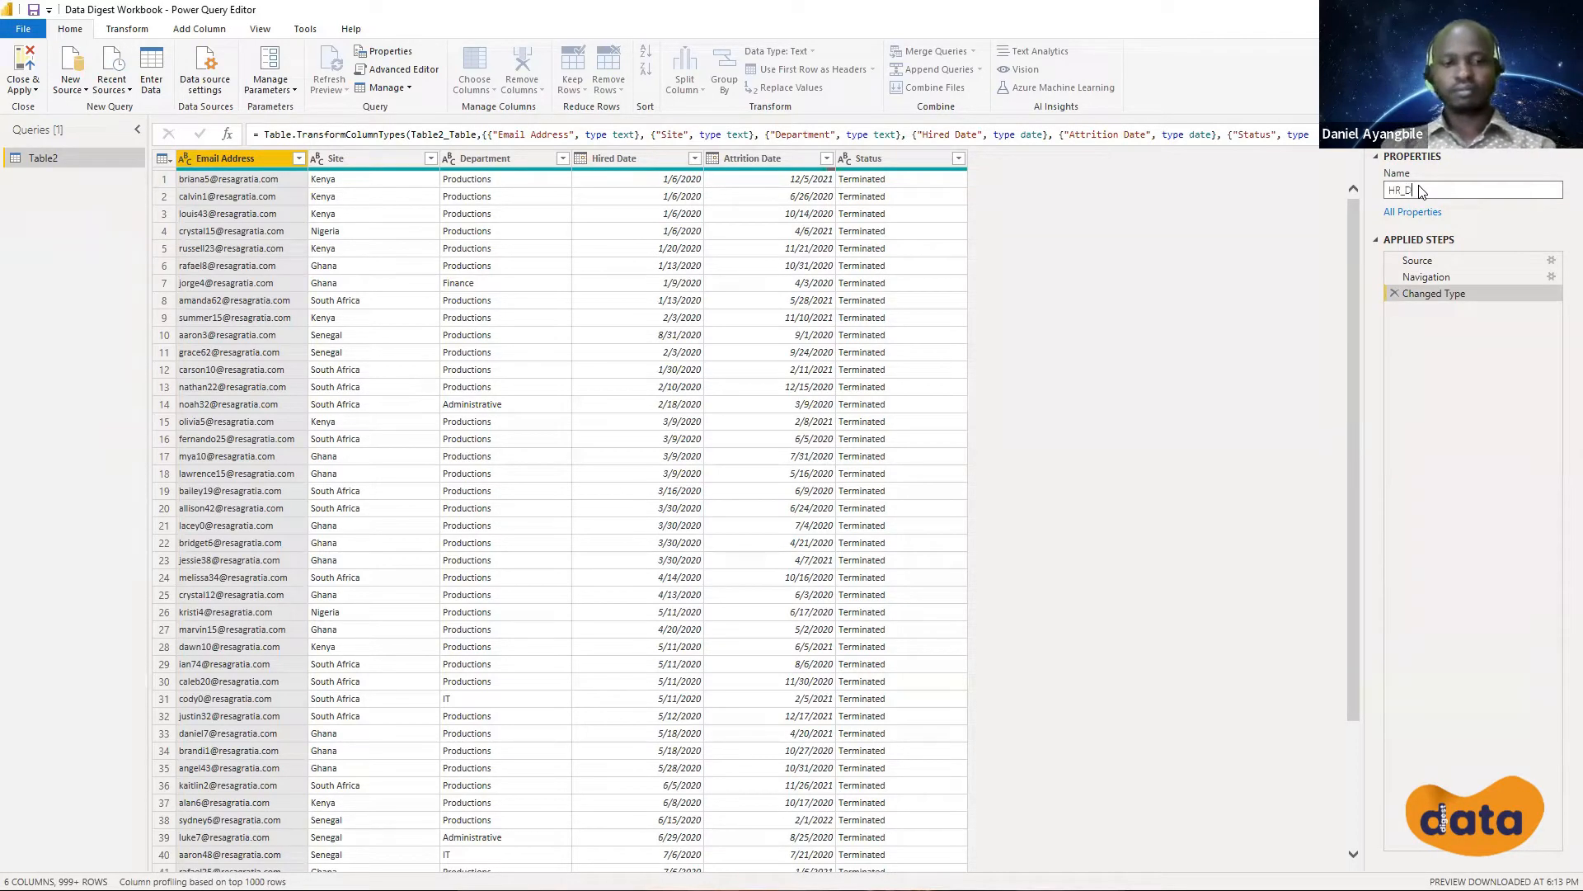
{"action": "left_click", "coordinate": [1274, 241]}
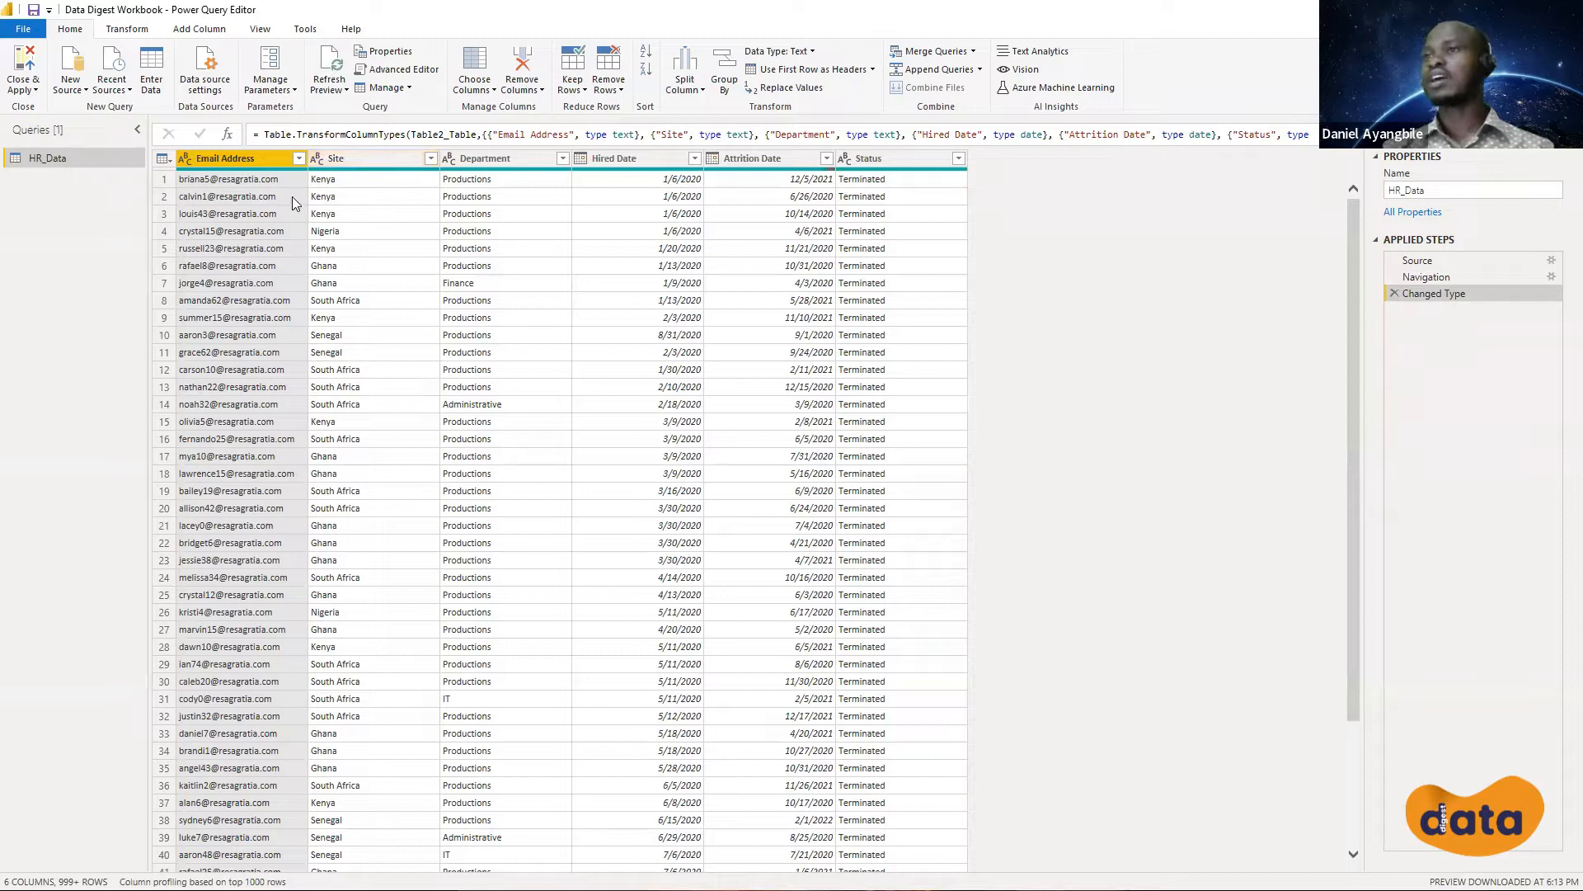
Review the column statistics and value distribution of Department, Hired Date, Attrition Date and Status in HR_Data
{"action": "left_click", "coordinate": [513, 160]}
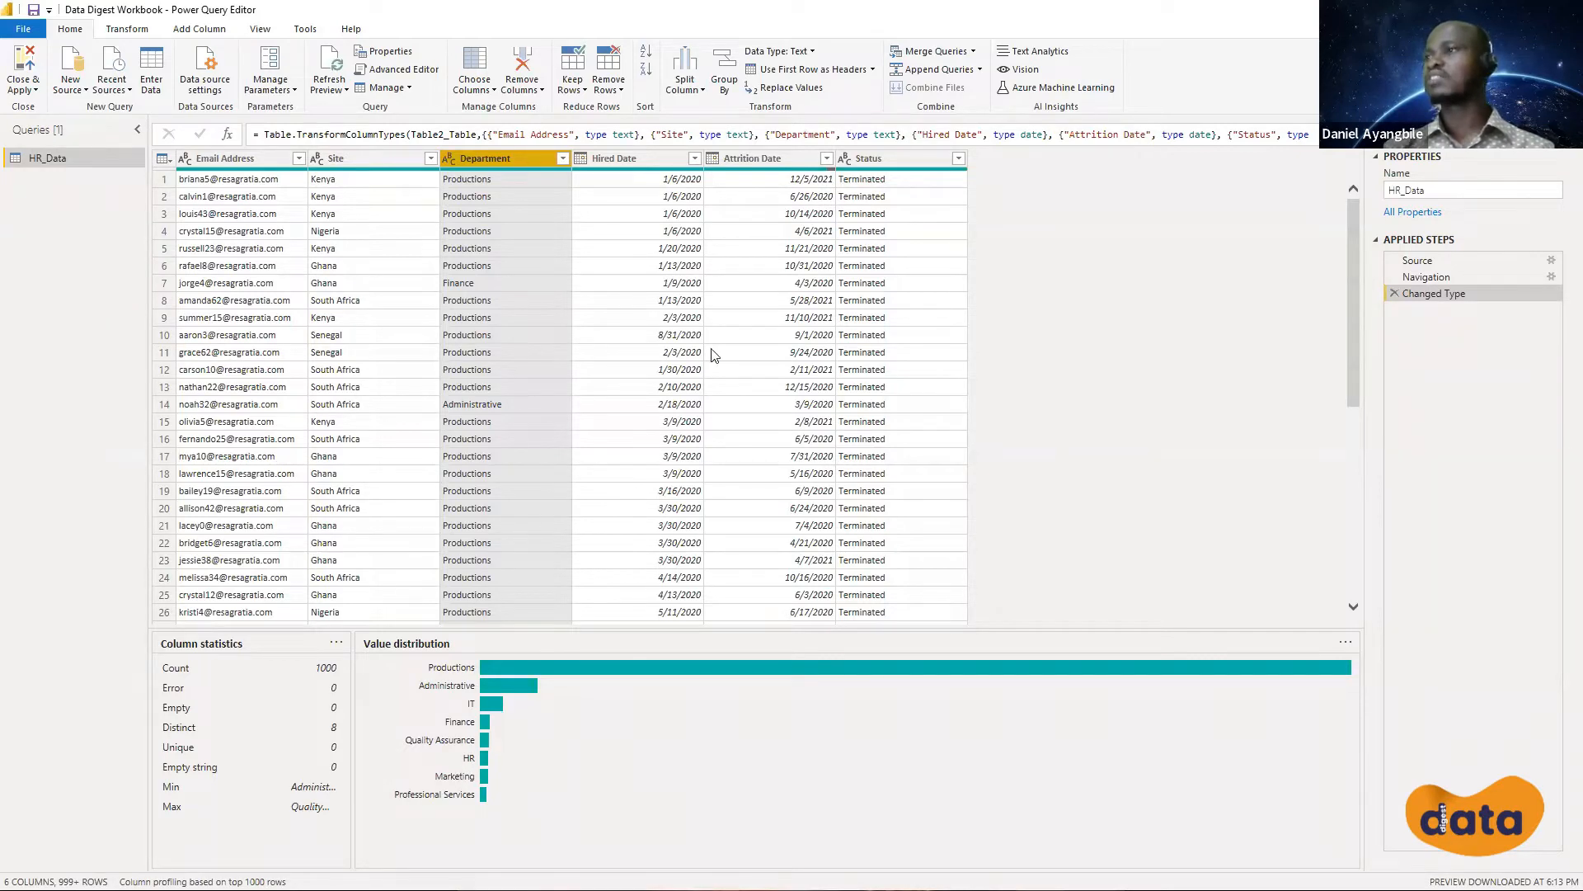
{"action": "left_click", "coordinate": [651, 162]}
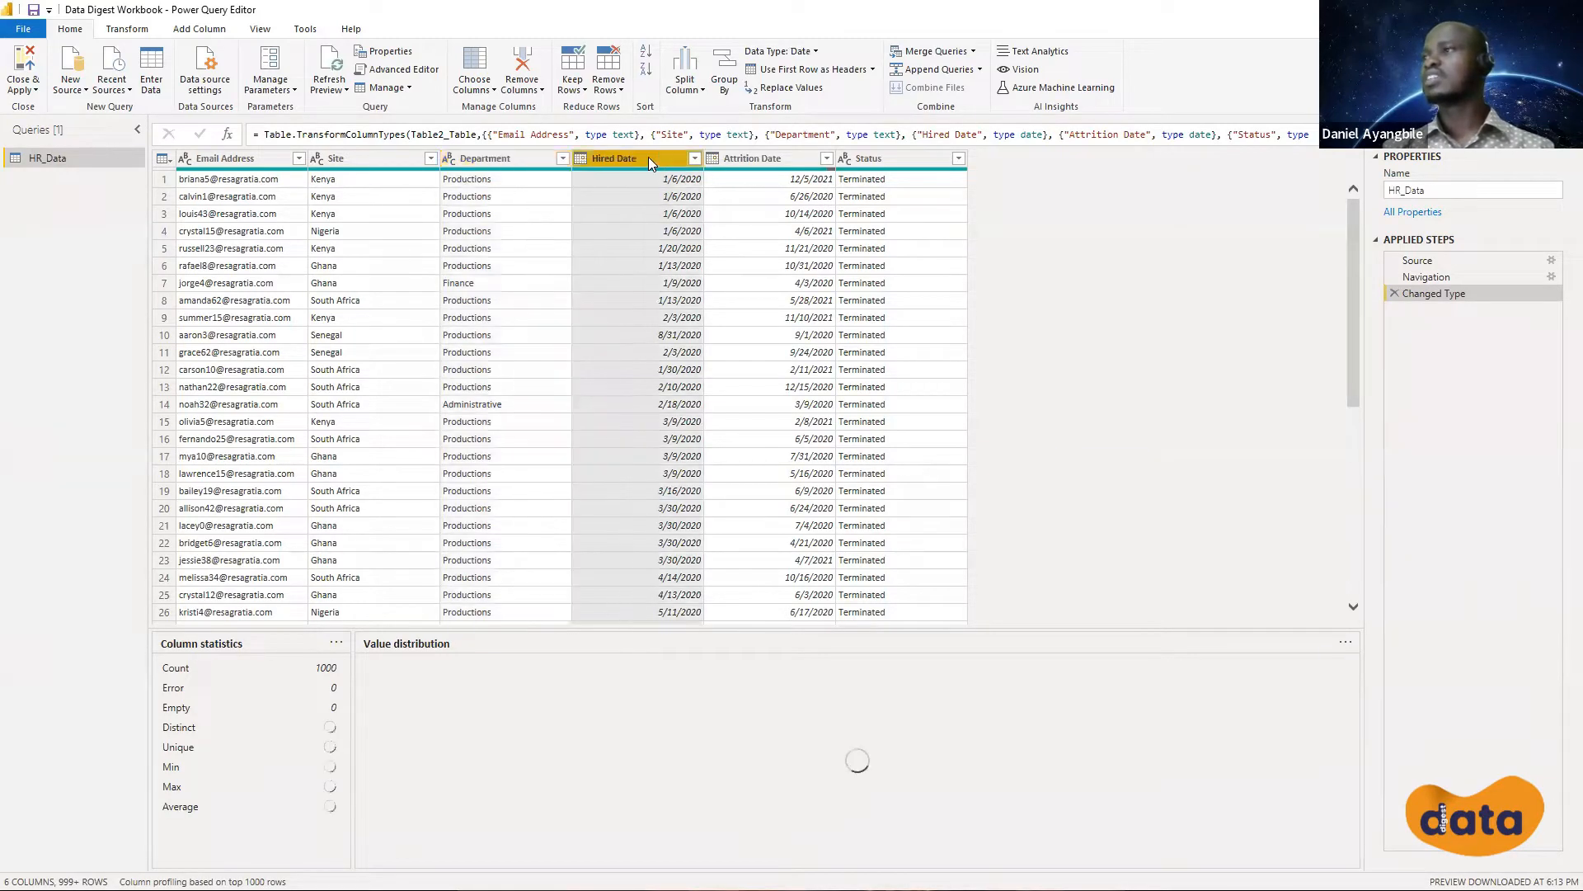
{"action": "left_click", "coordinate": [761, 163]}
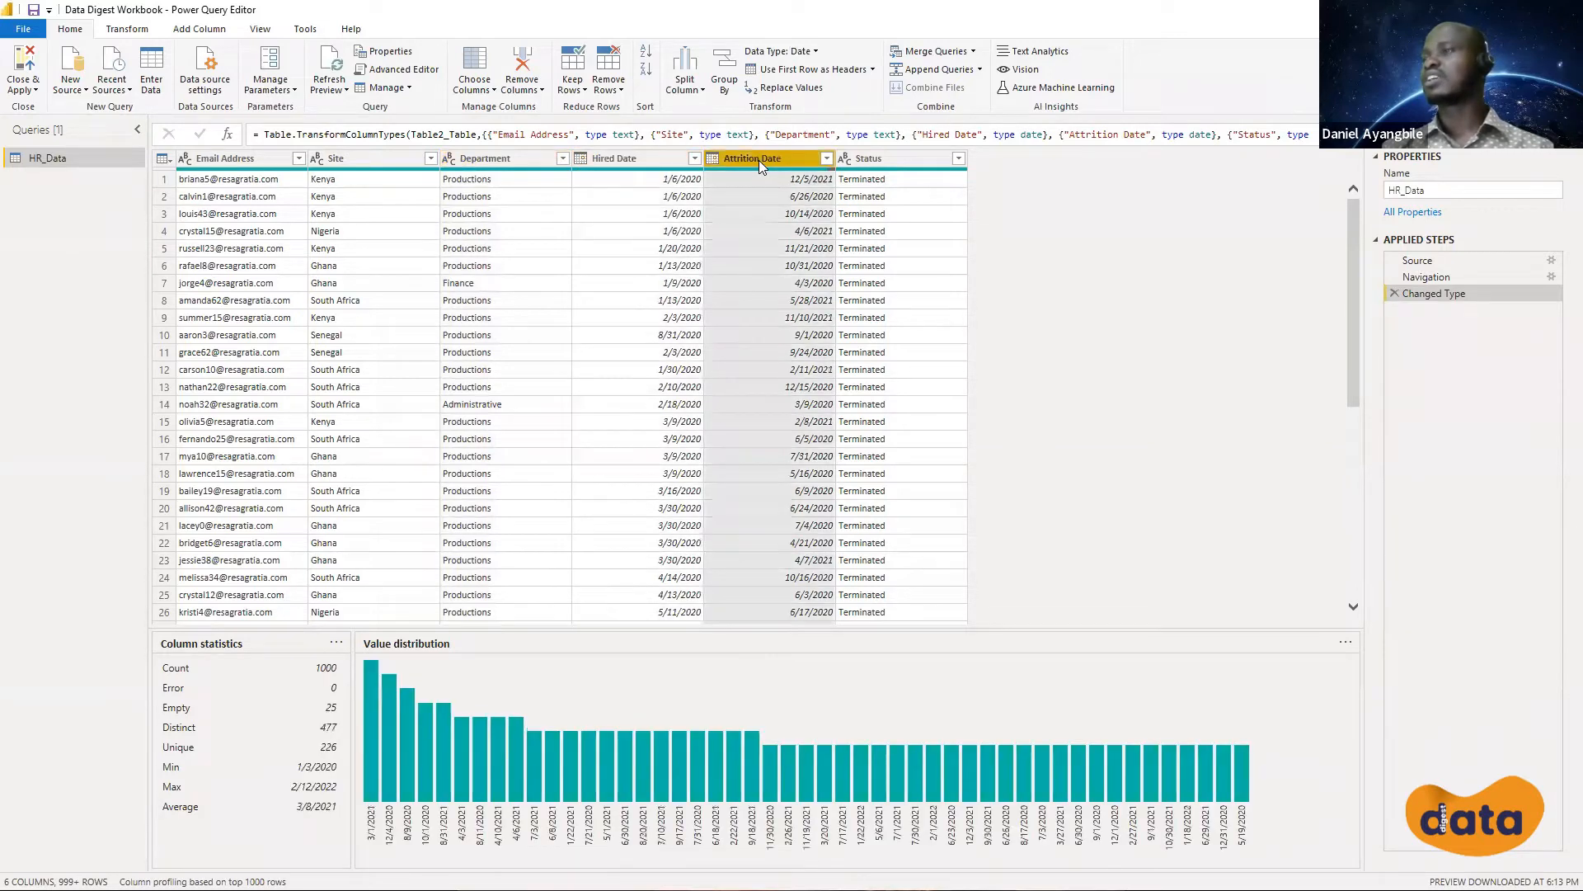
{"action": "left_click", "coordinate": [905, 162]}
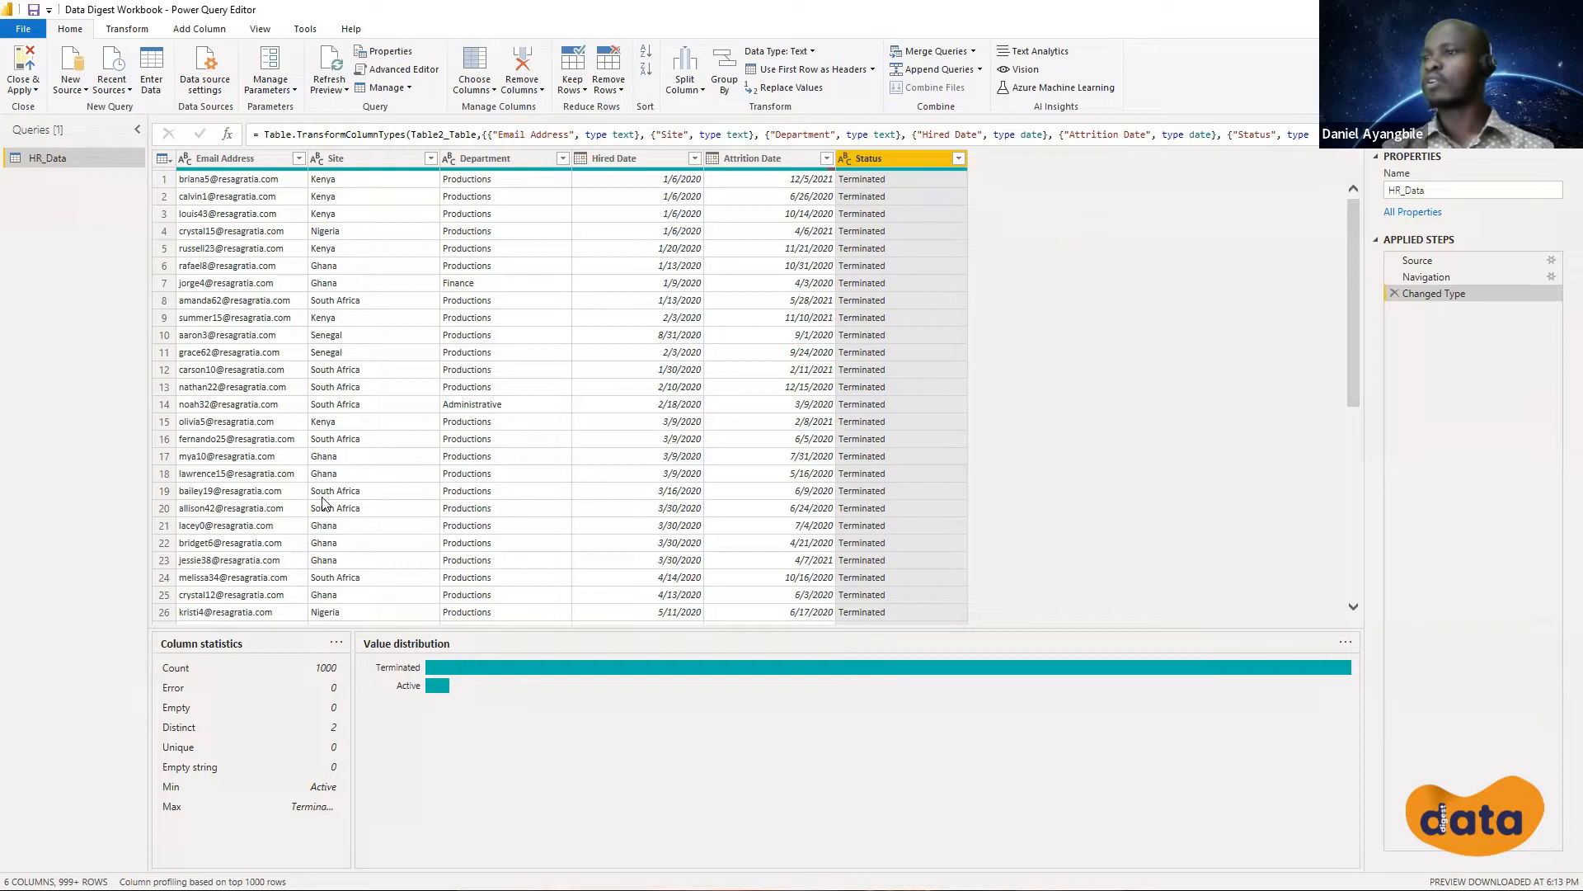
Close the query editor, applying the HR_Data query to the model, and add a new blank report page
{"action": "left_click", "coordinate": [21, 66]}
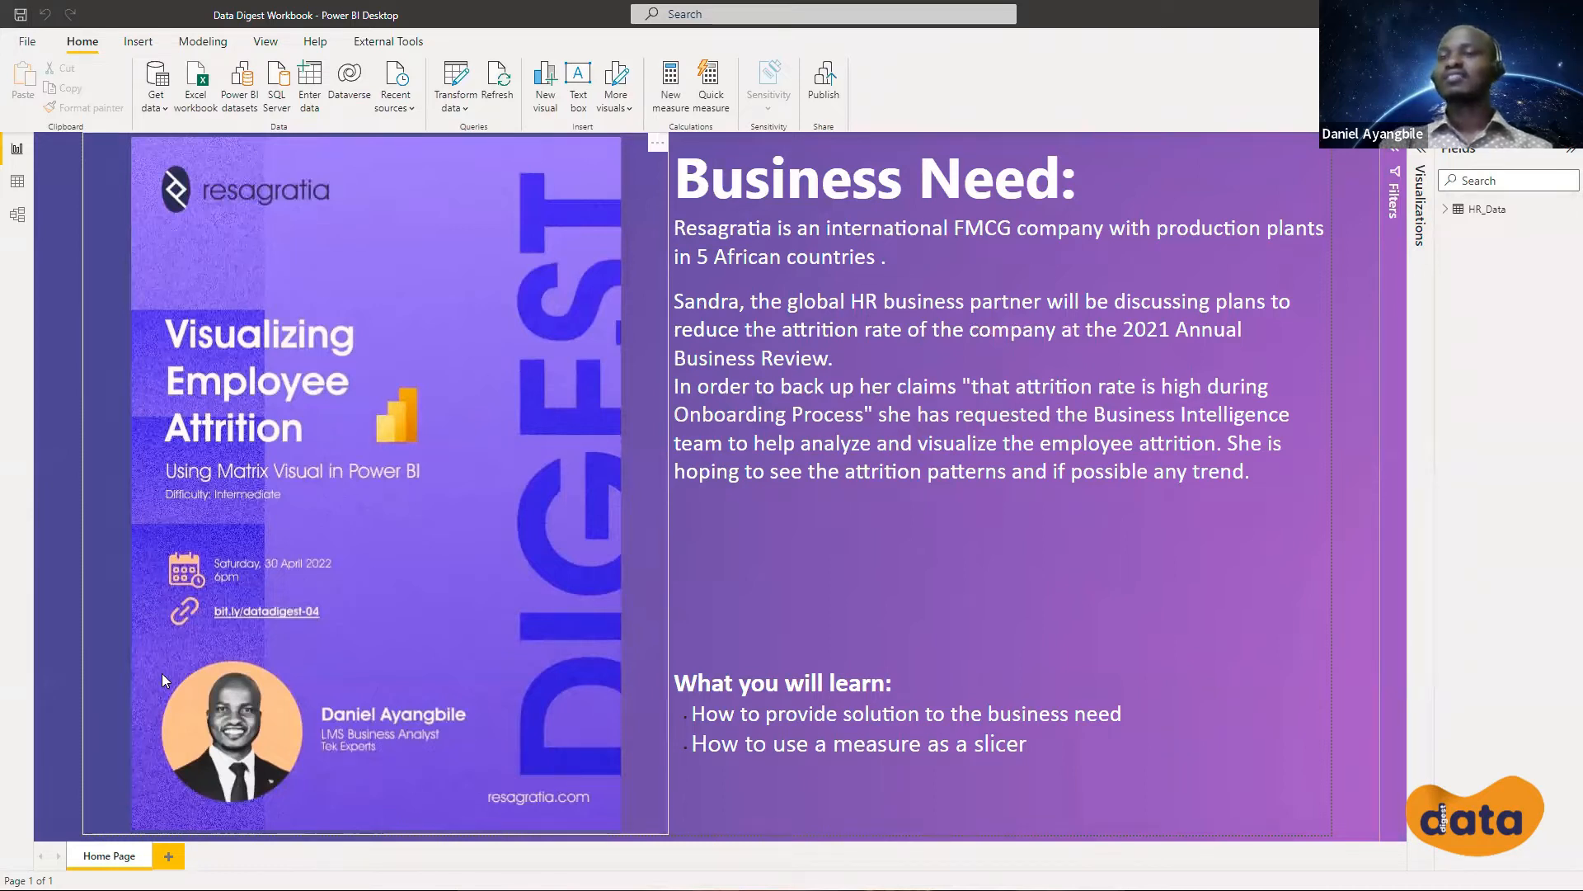
{"action": "left_click", "coordinate": [169, 858]}
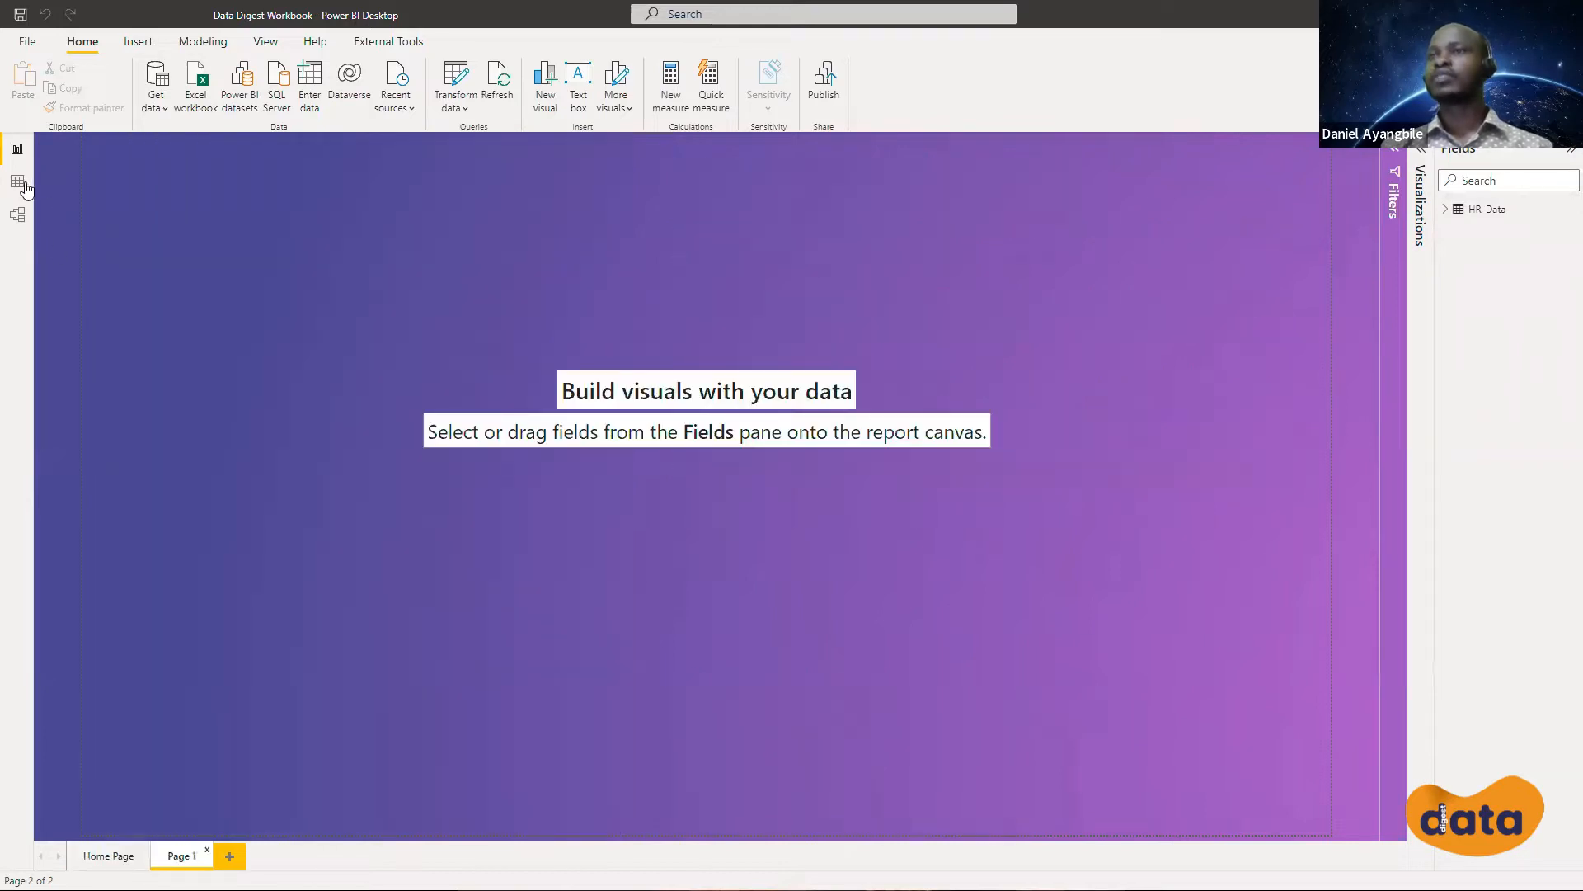
Show the HR_Data table in Data view with its field list expanded and examine its six columns
{"action": "left_click", "coordinate": [20, 183]}
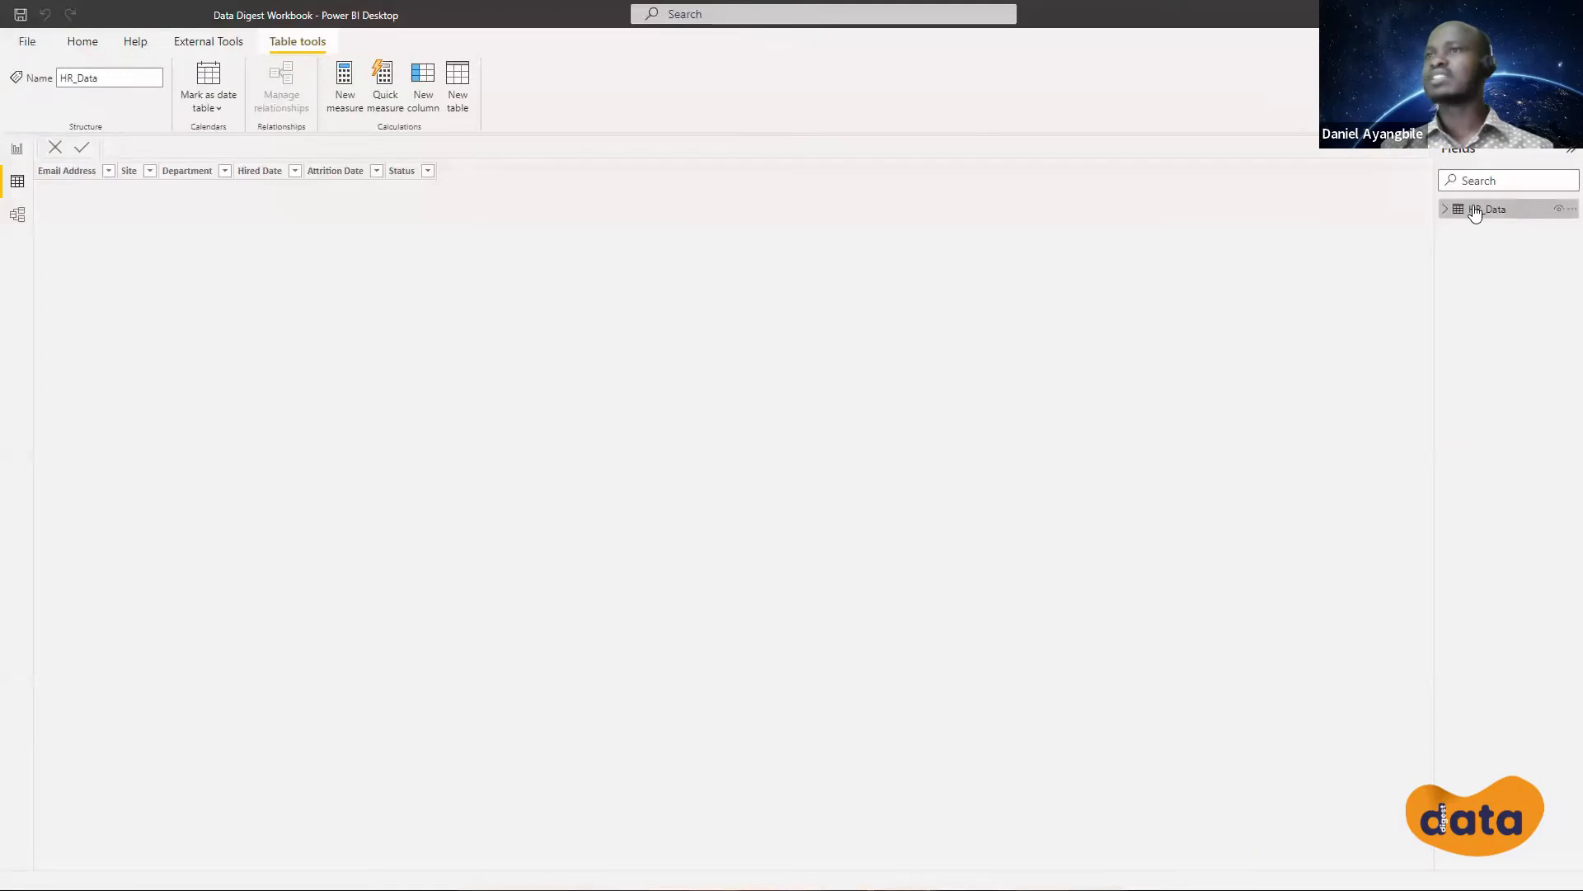
{"action": "left_click", "coordinate": [1443, 215]}
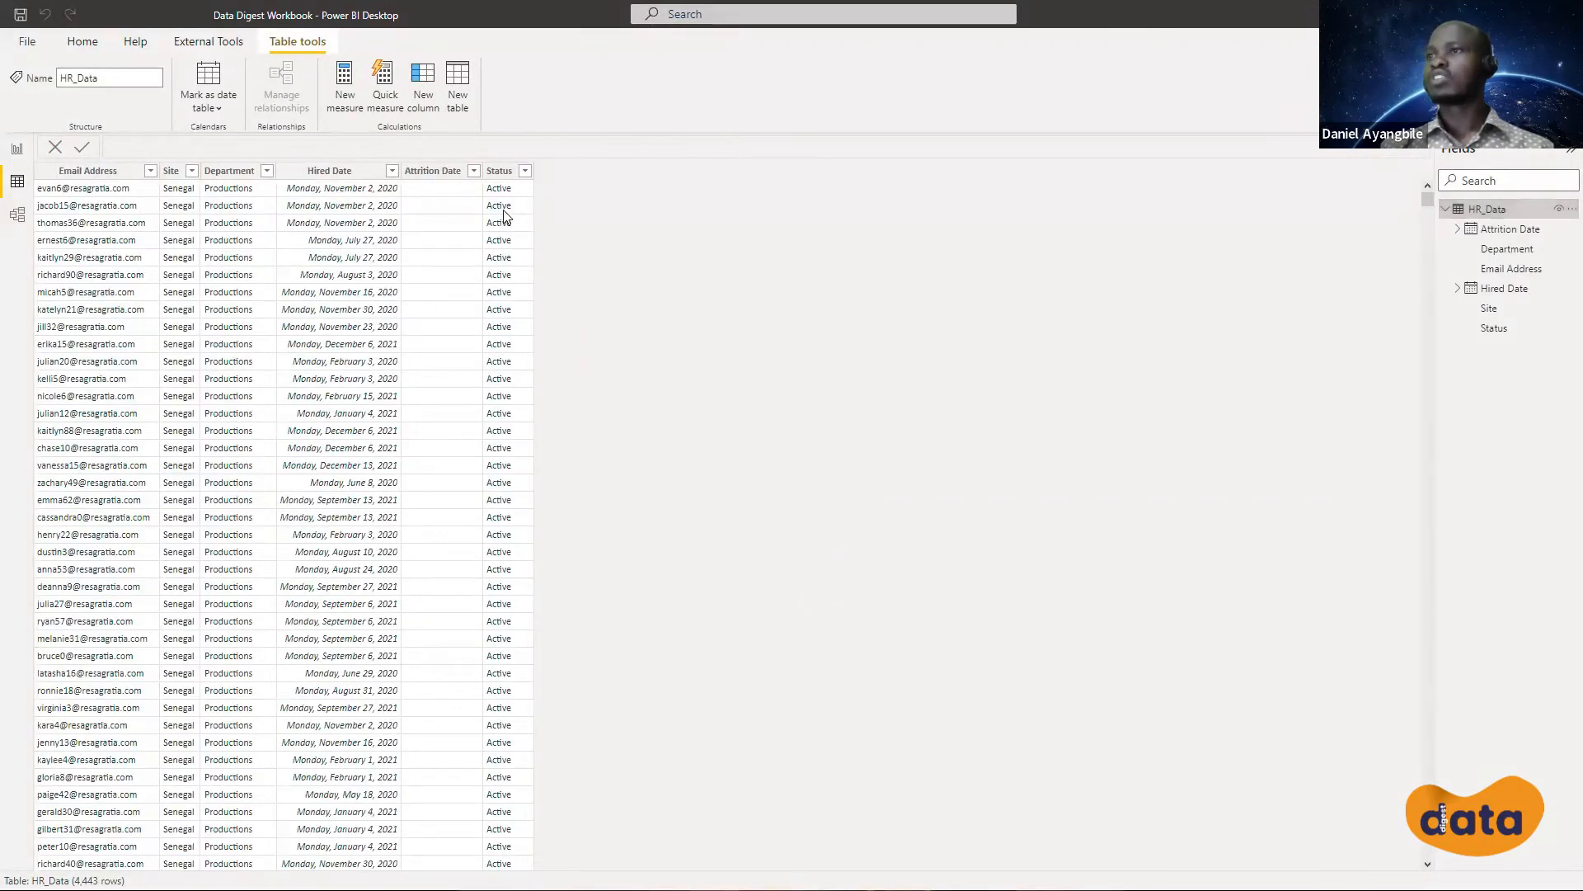
{"action": "left_click", "coordinate": [105, 170]}
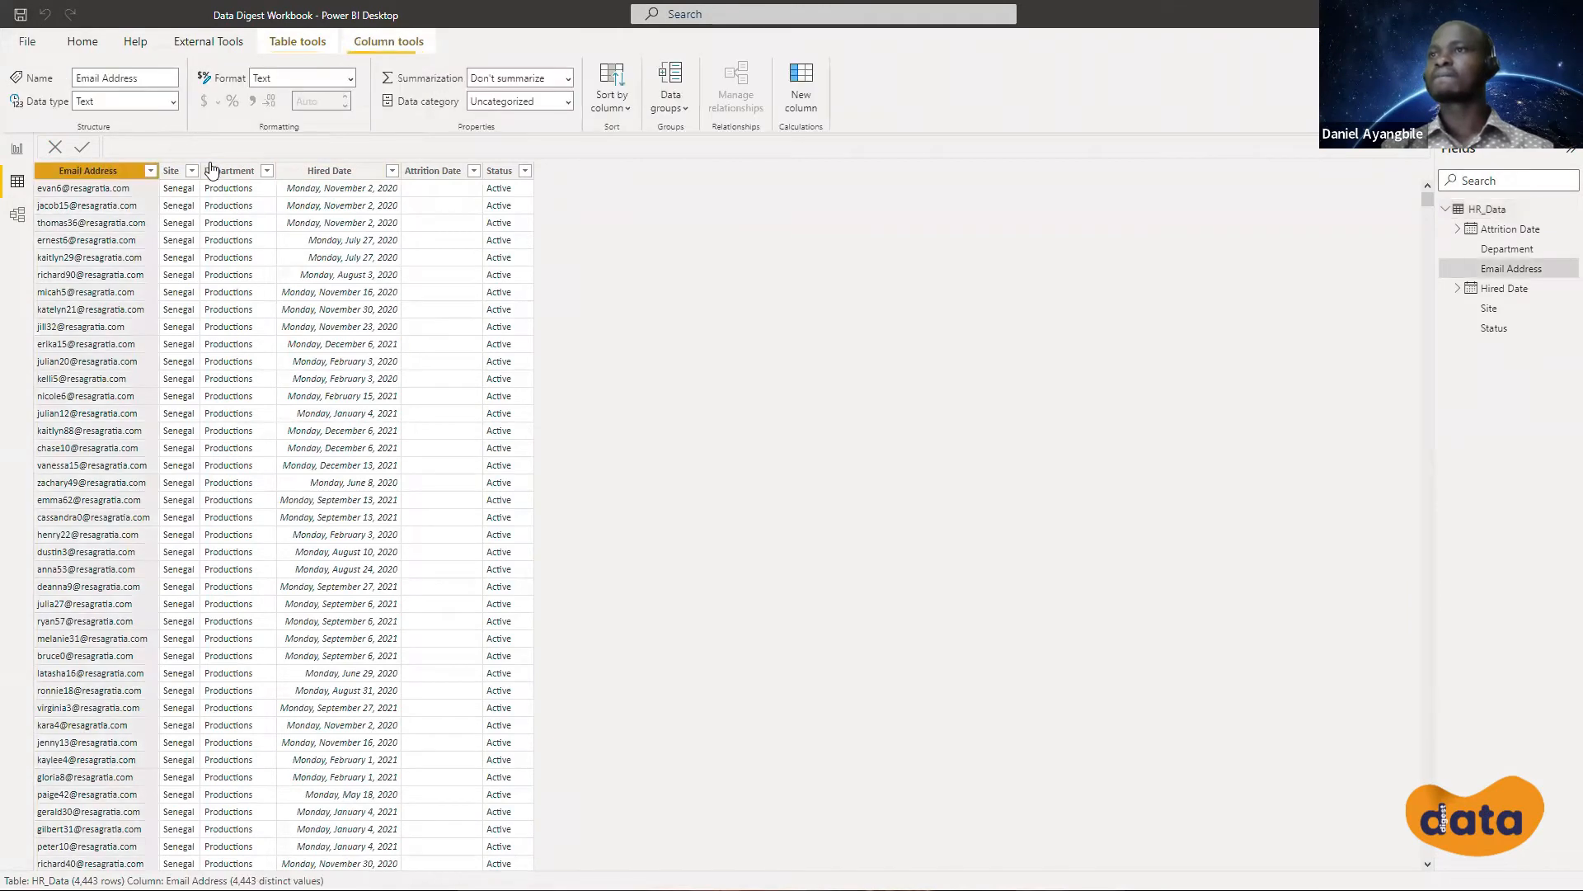
{"action": "left_click", "coordinate": [329, 171]}
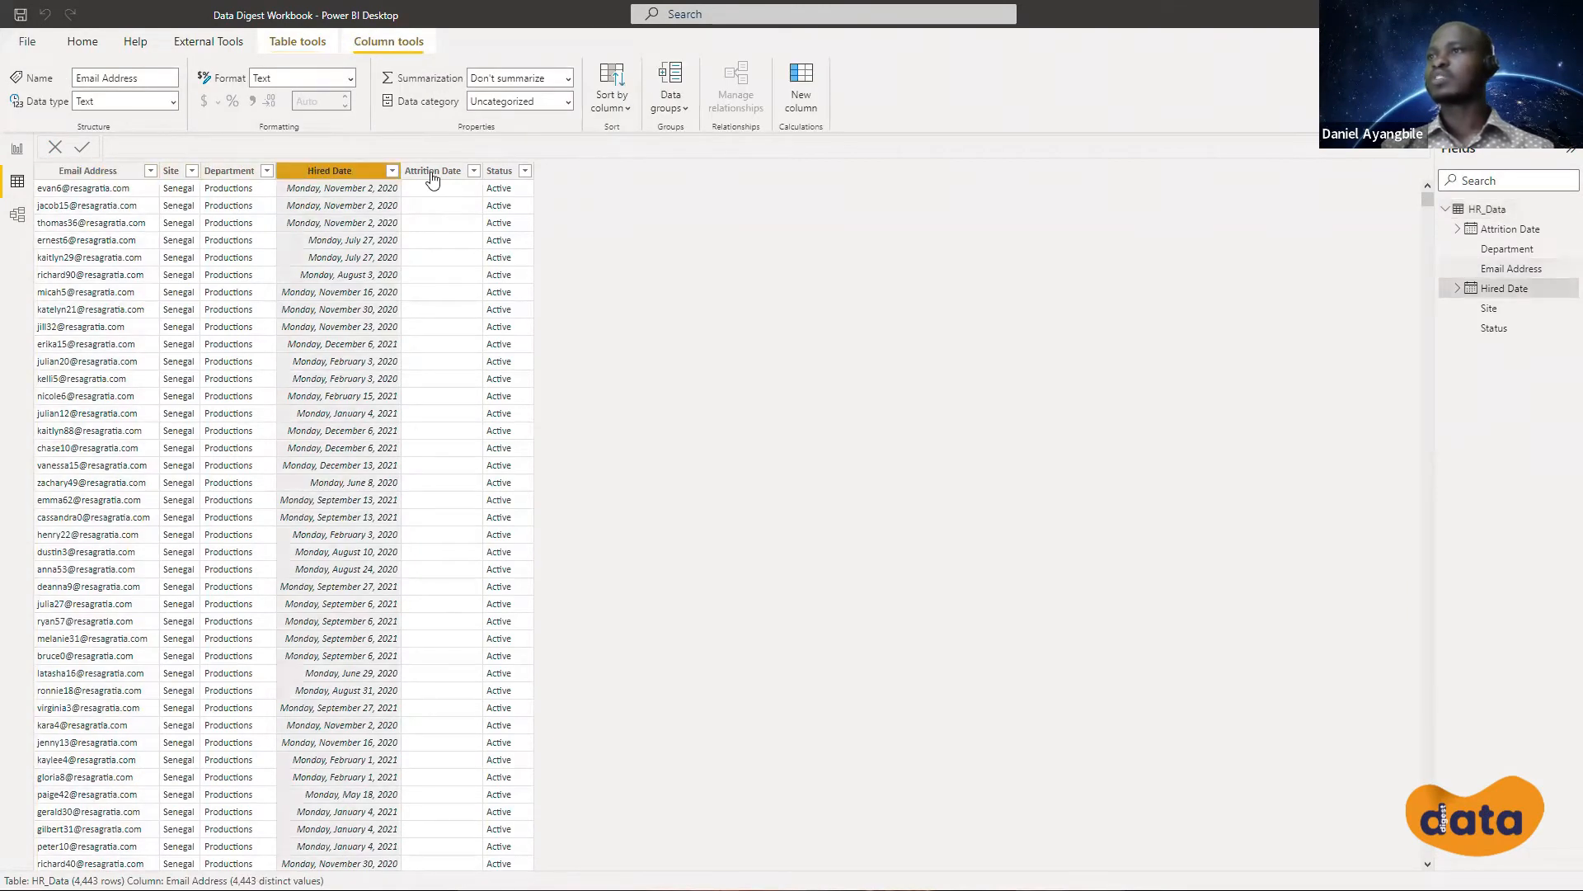
{"action": "left_click", "coordinate": [433, 171]}
{"action": "left_click", "coordinate": [499, 171]}
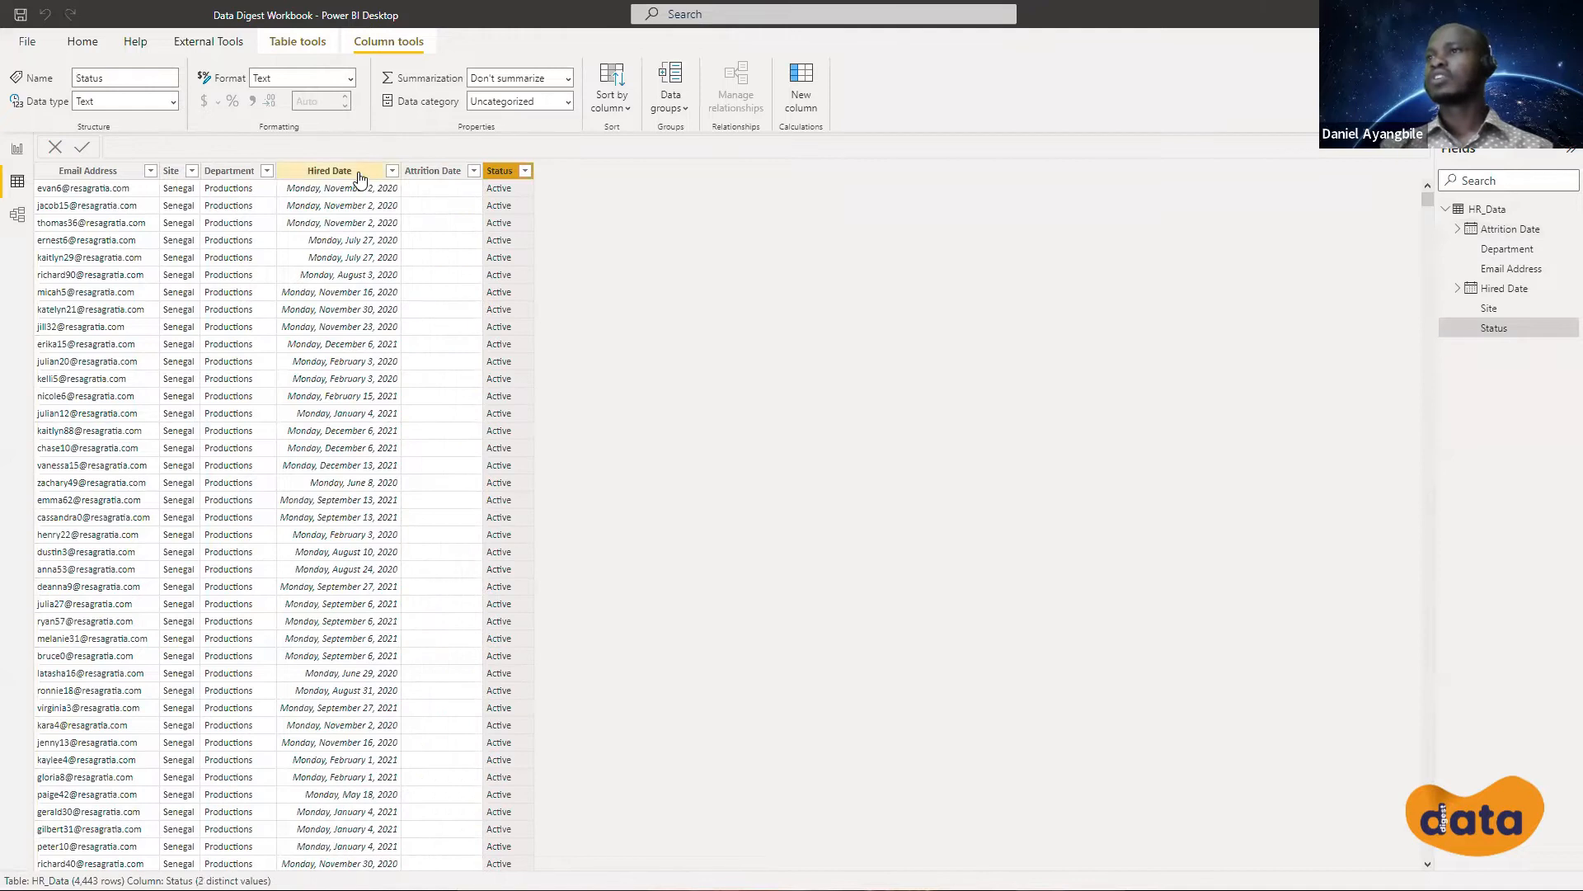
{"action": "left_click", "coordinate": [355, 171]}
{"action": "left_click", "coordinate": [437, 171]}
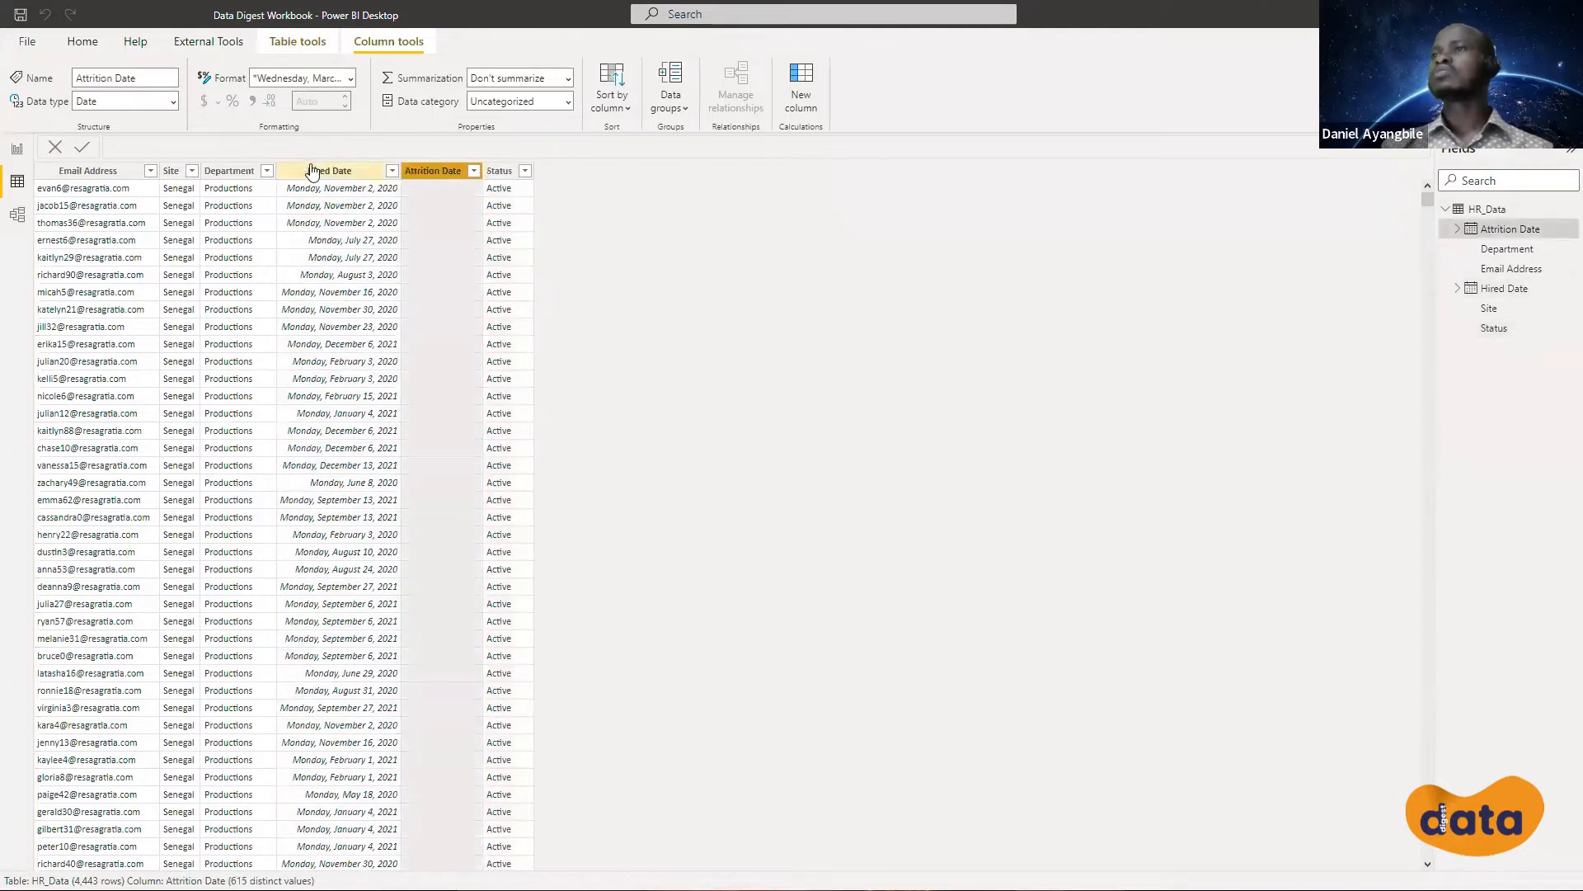
{"action": "left_click", "coordinate": [221, 170]}
{"action": "left_click", "coordinate": [171, 171]}
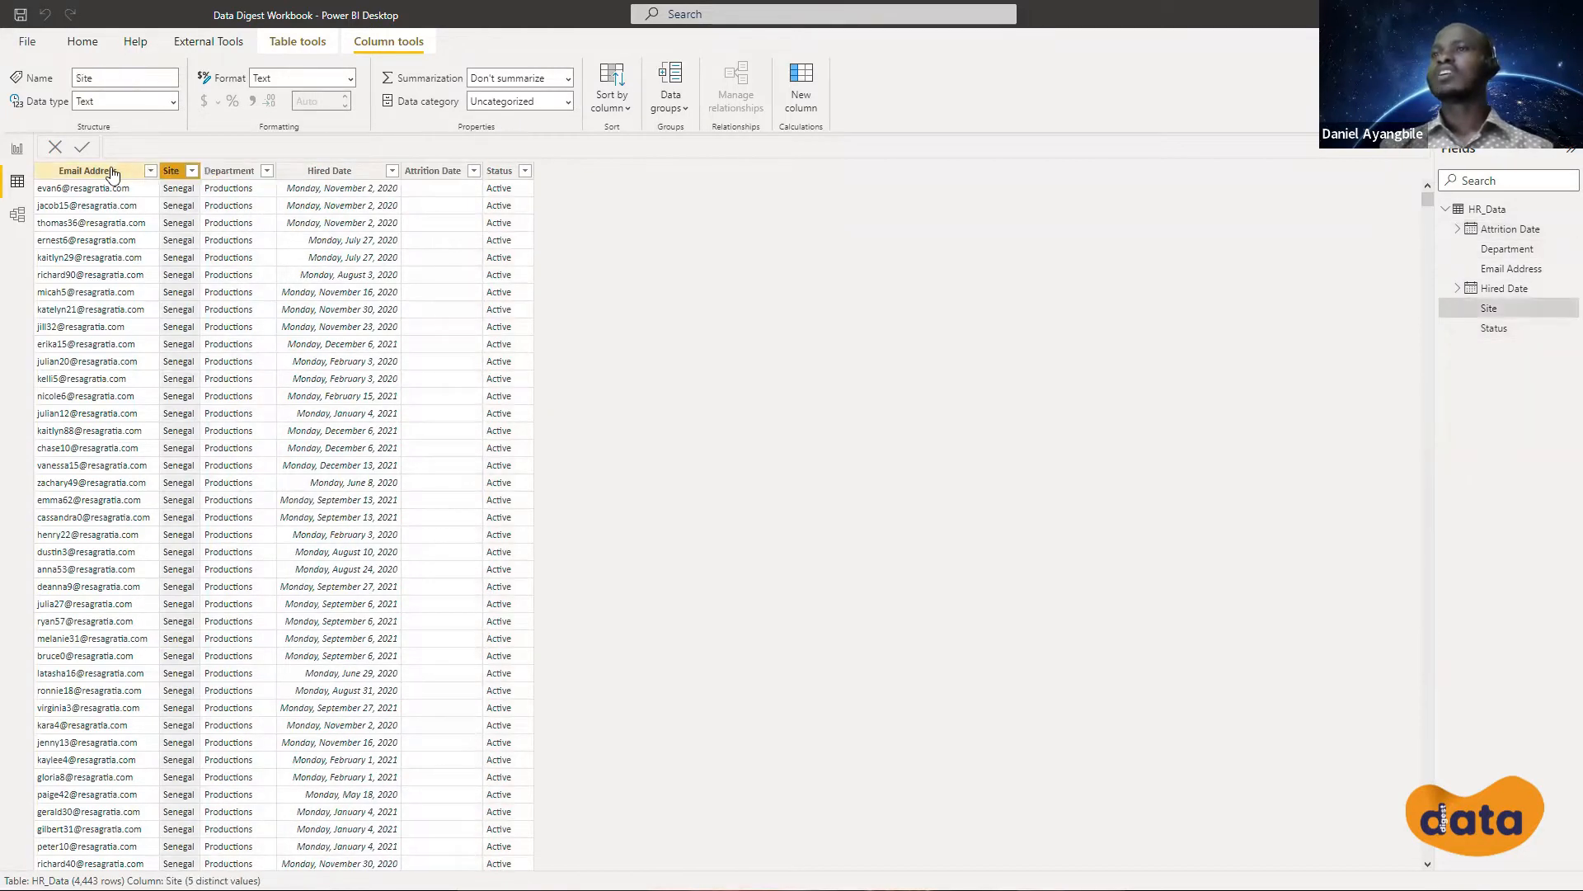
{"action": "left_click", "coordinate": [113, 171]}
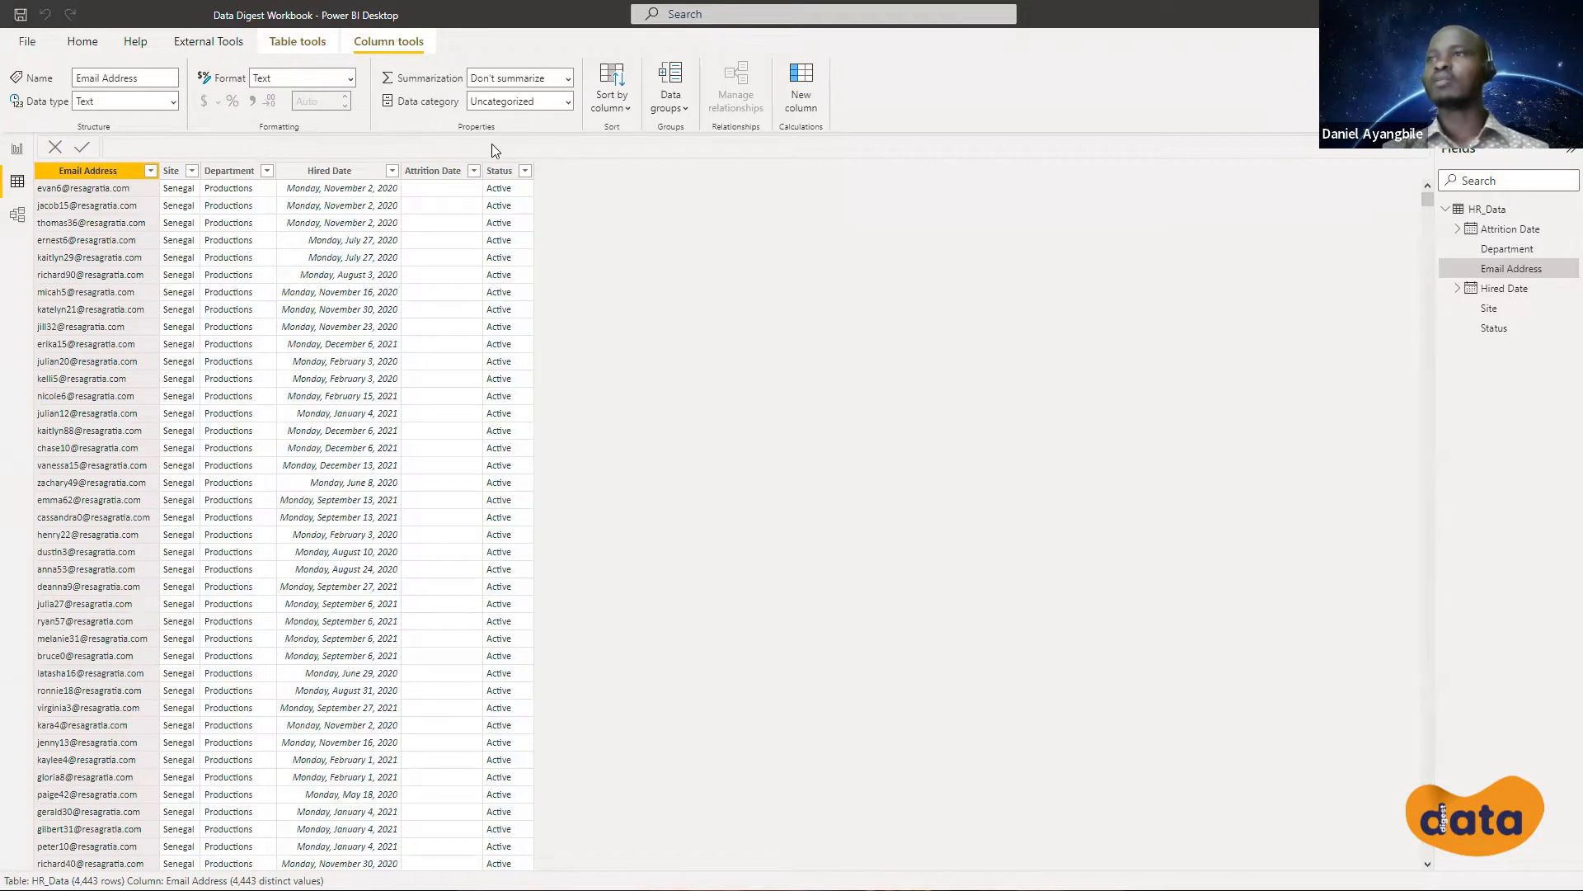
Add a calculated column named Cohort to HR_Data and start a new line for its formula
{"action": "left_click", "coordinate": [812, 105]}
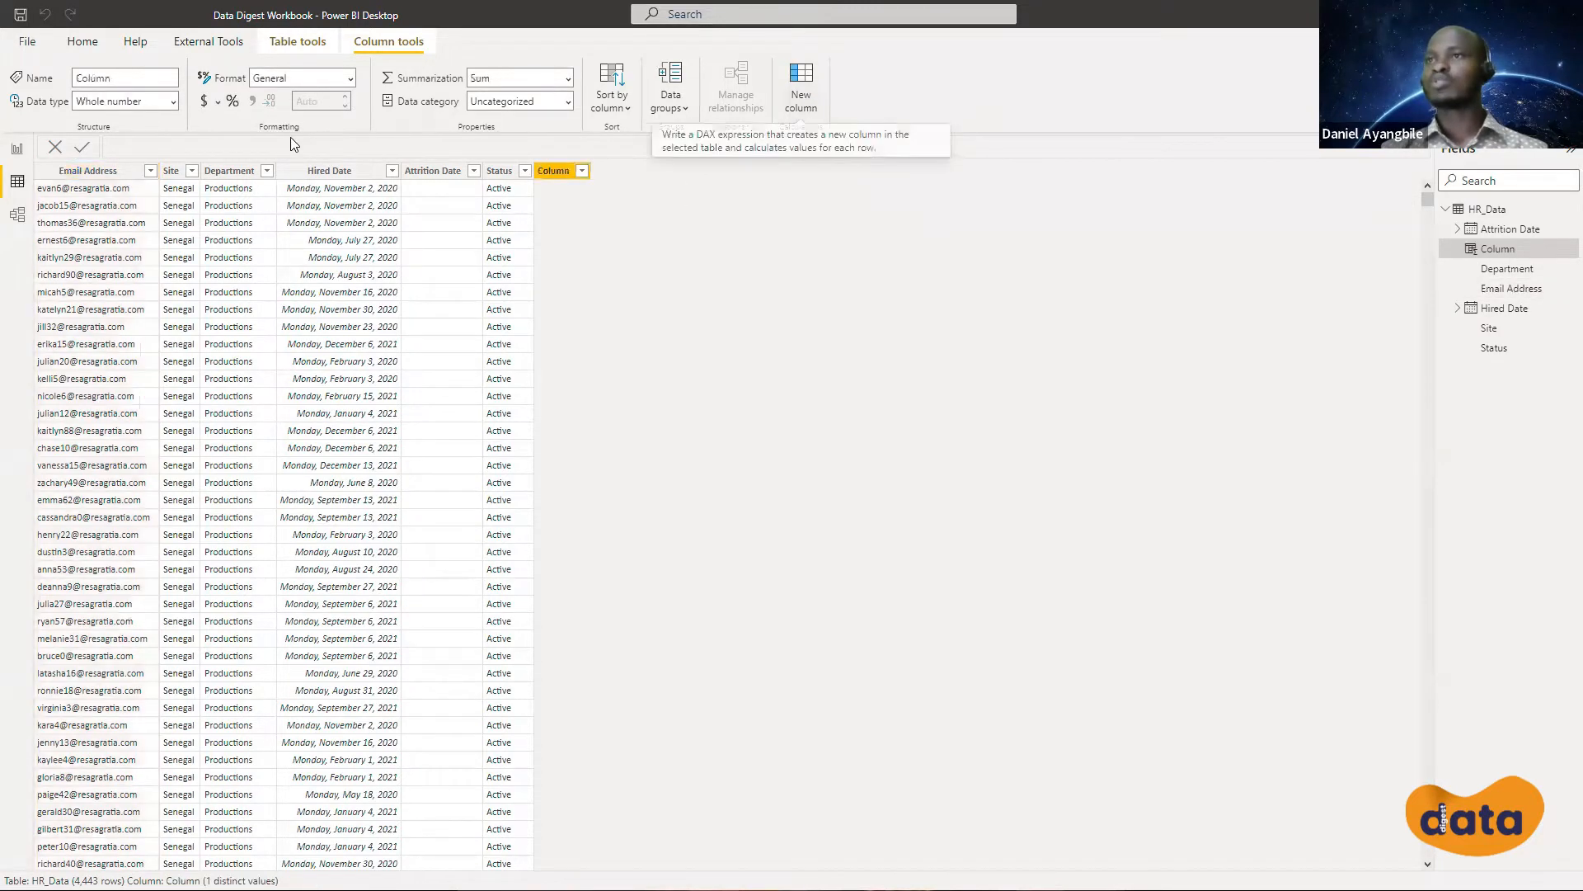
{"action": "type", "text": "Col"}
{"action": "type", "text": "ort"}
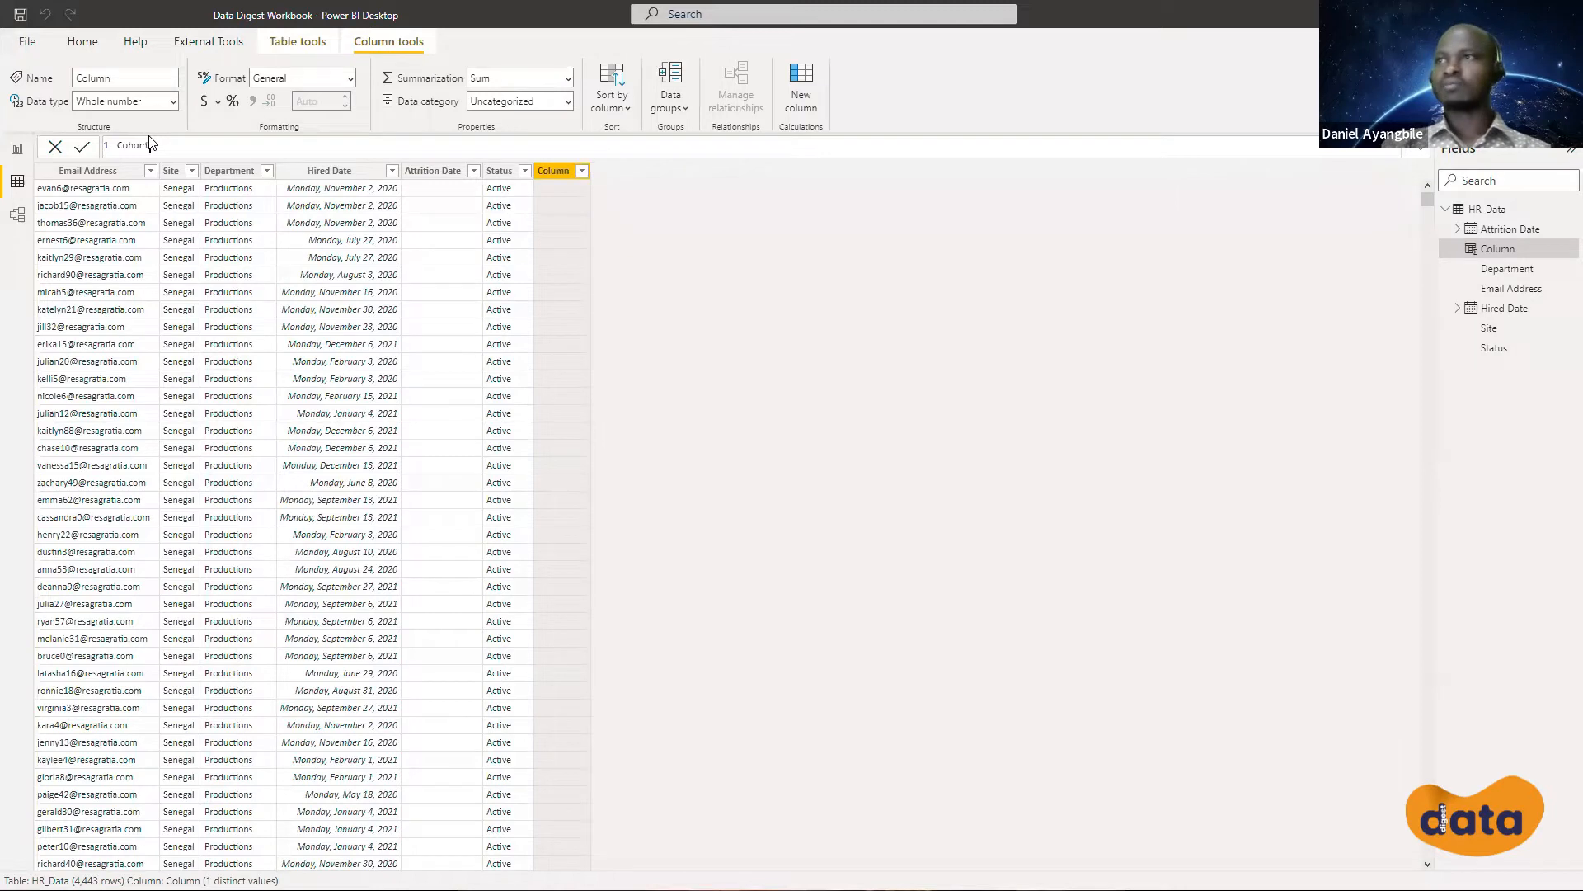
{"action": "type", "text": "="}
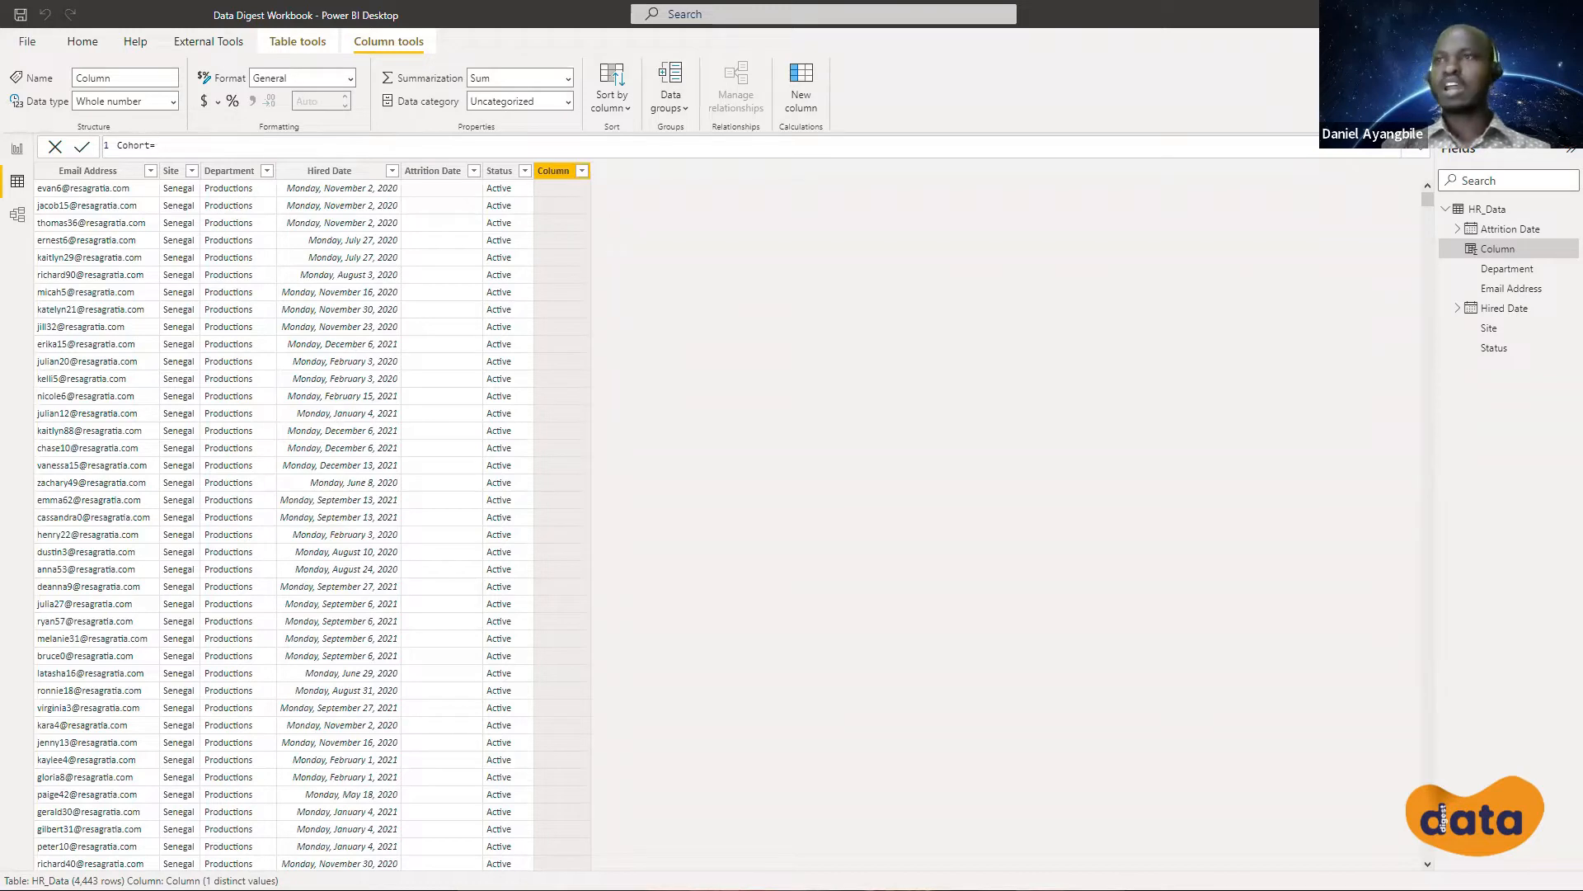
{"action": "key", "text": "shift+Return"}
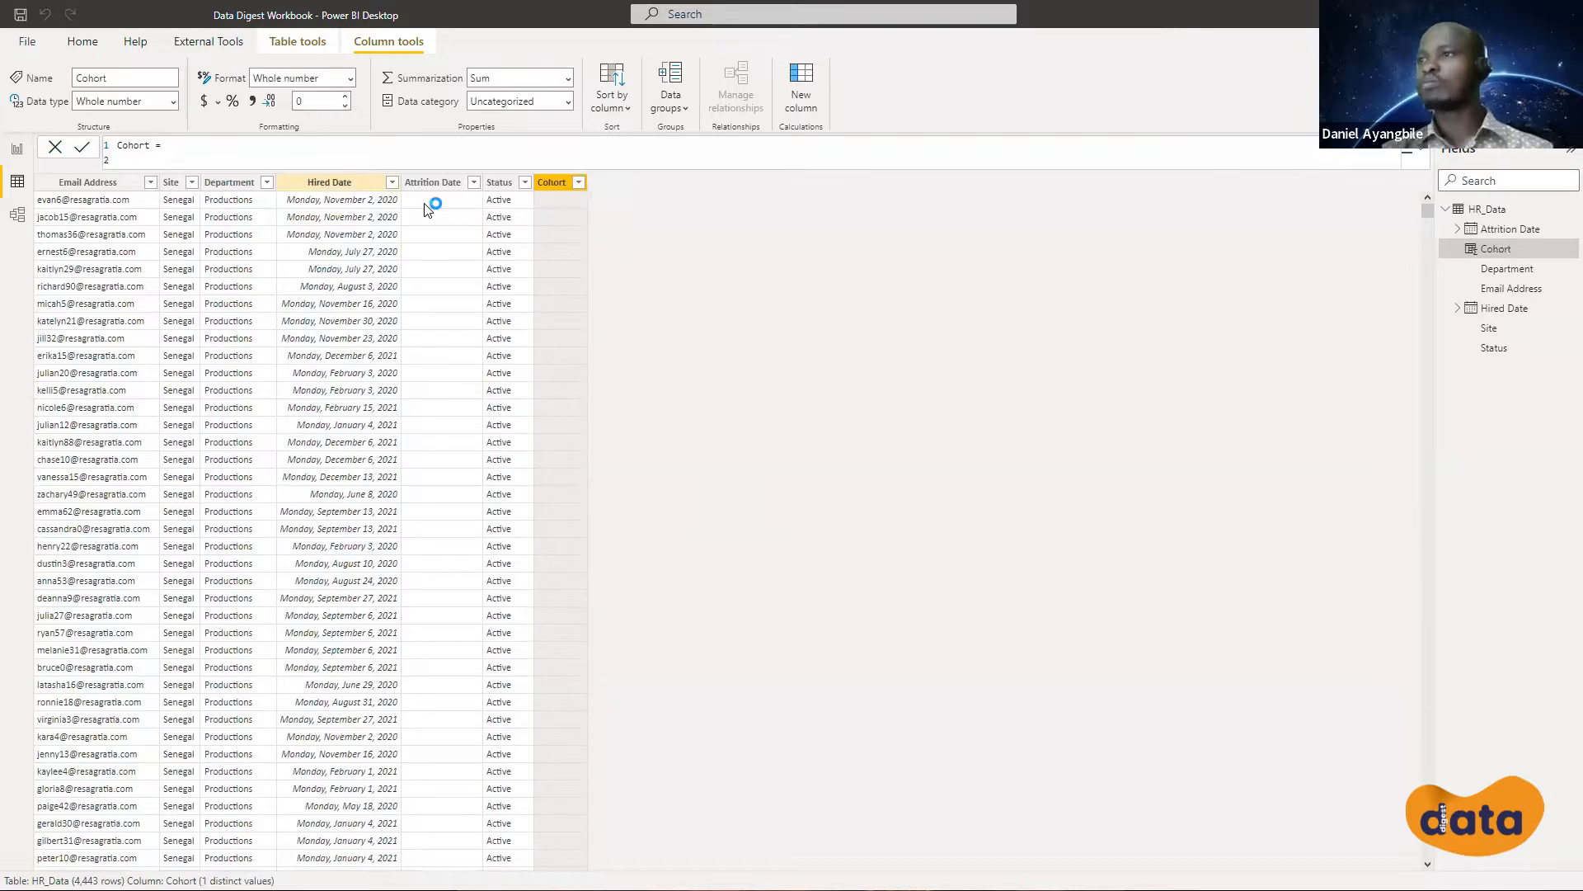
Temporarily filter the Hired Date column from 01/01/2021 through 01/31/2021 to examine that month's hires and their attrition dates
{"action": "left_click", "coordinate": [392, 180]}
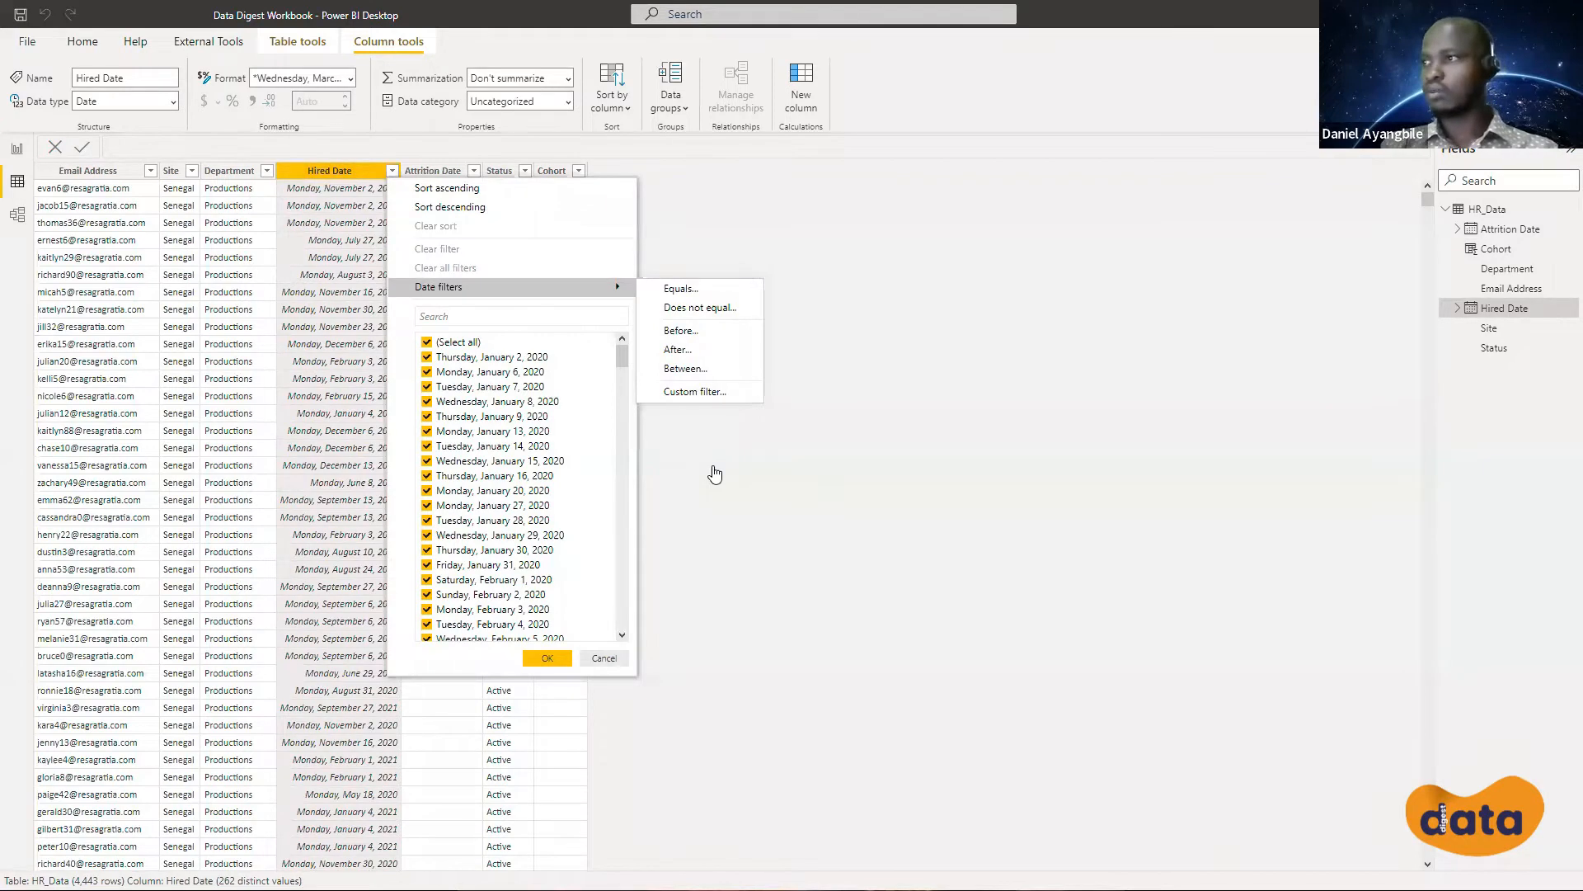
{"action": "left_click", "coordinate": [785, 474]}
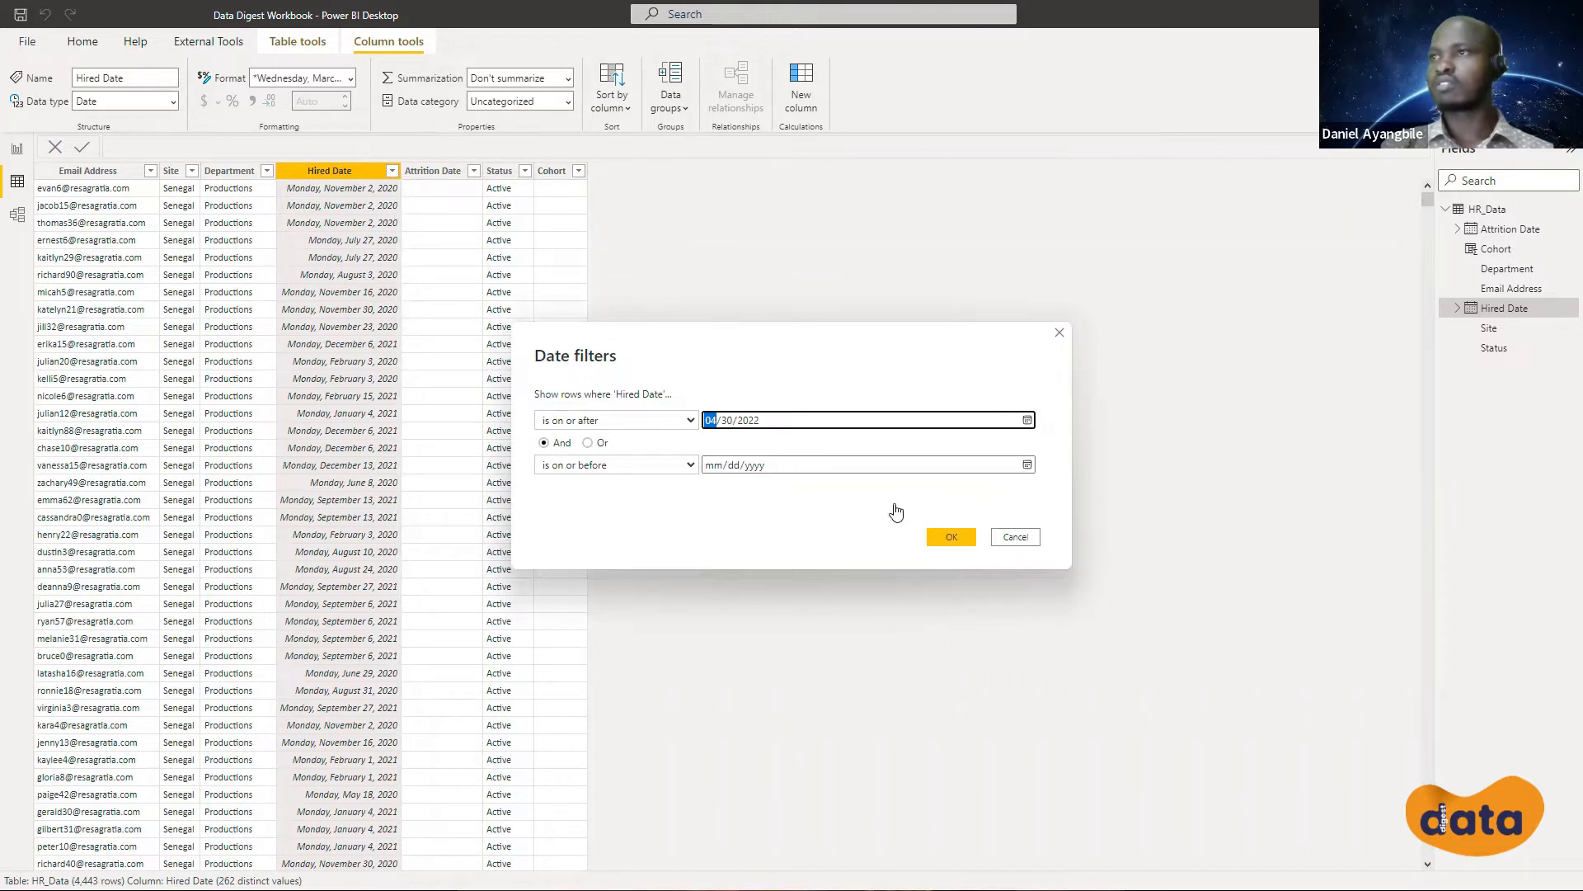
{"action": "type", "text": "01"}
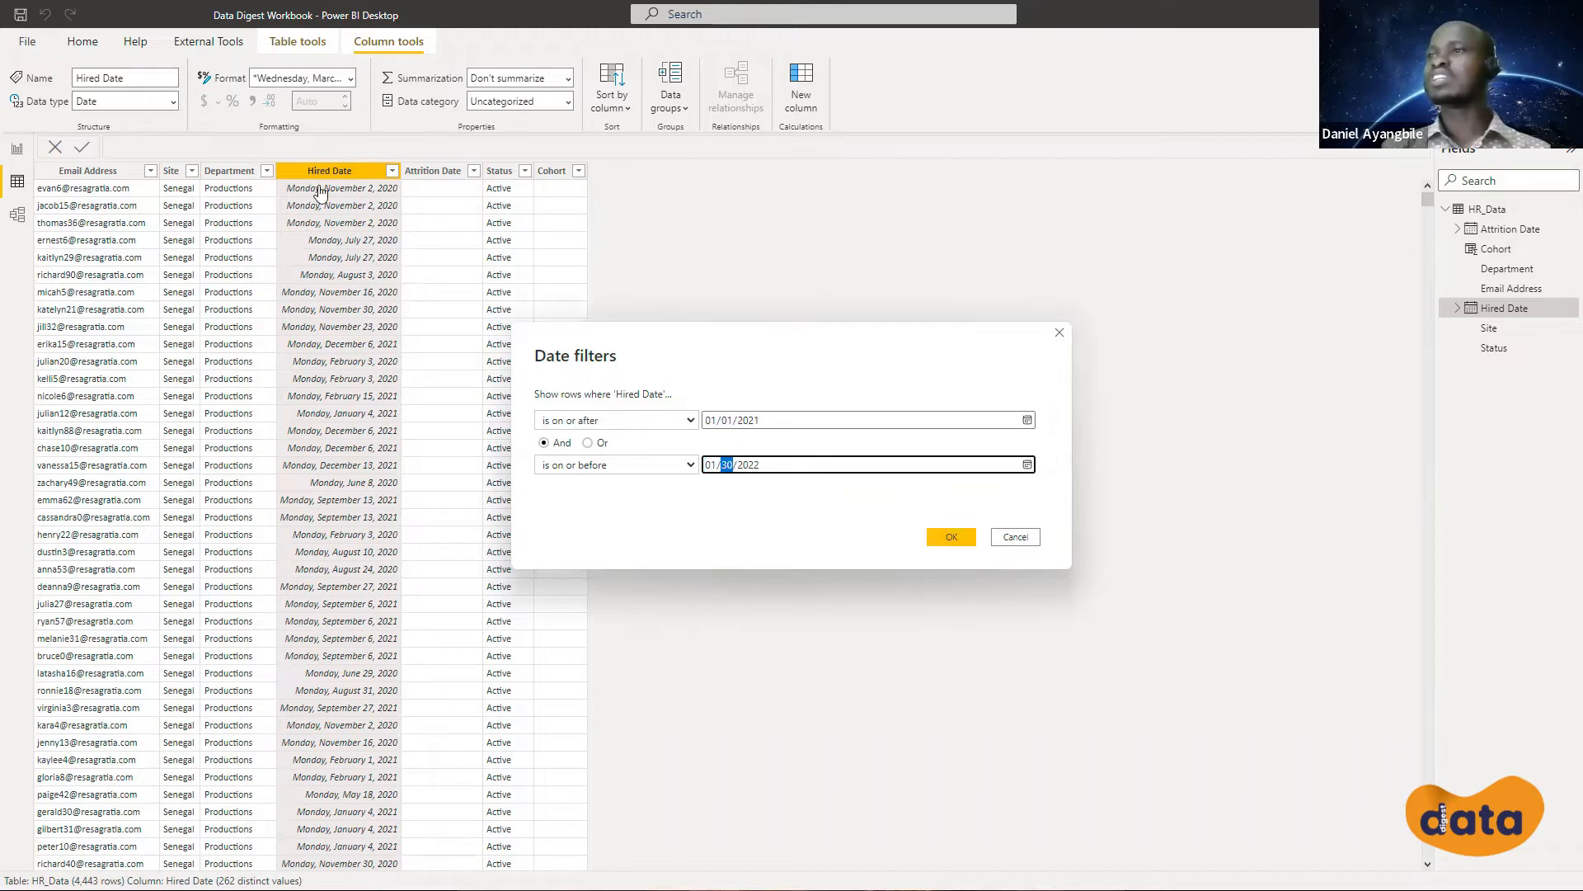
{"action": "type", "text": "31/2022"}
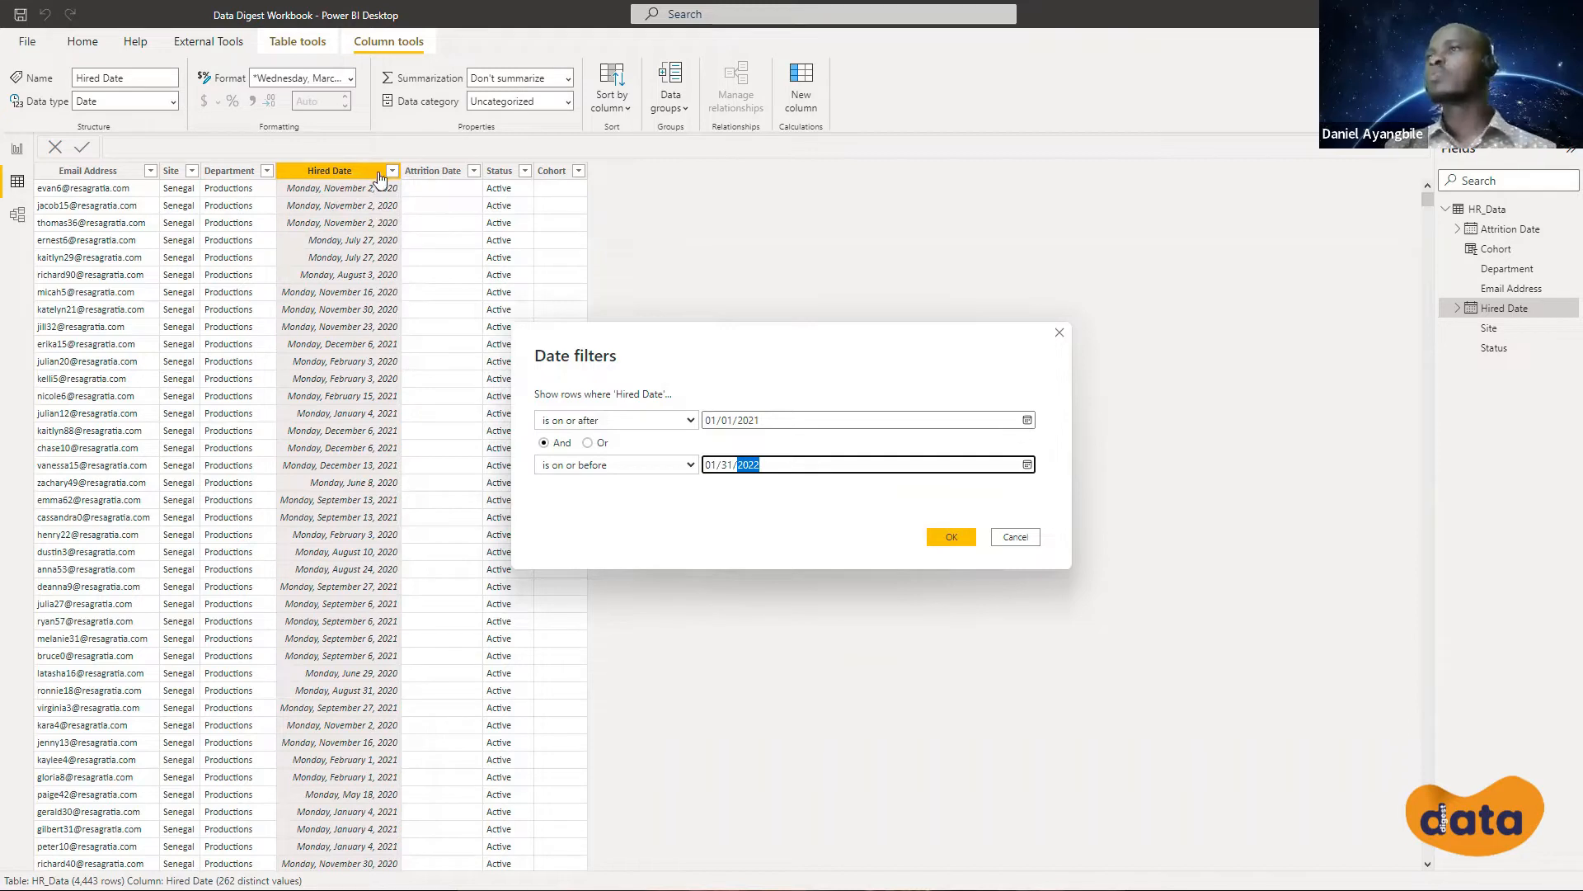
{"action": "type", "text": "02"}
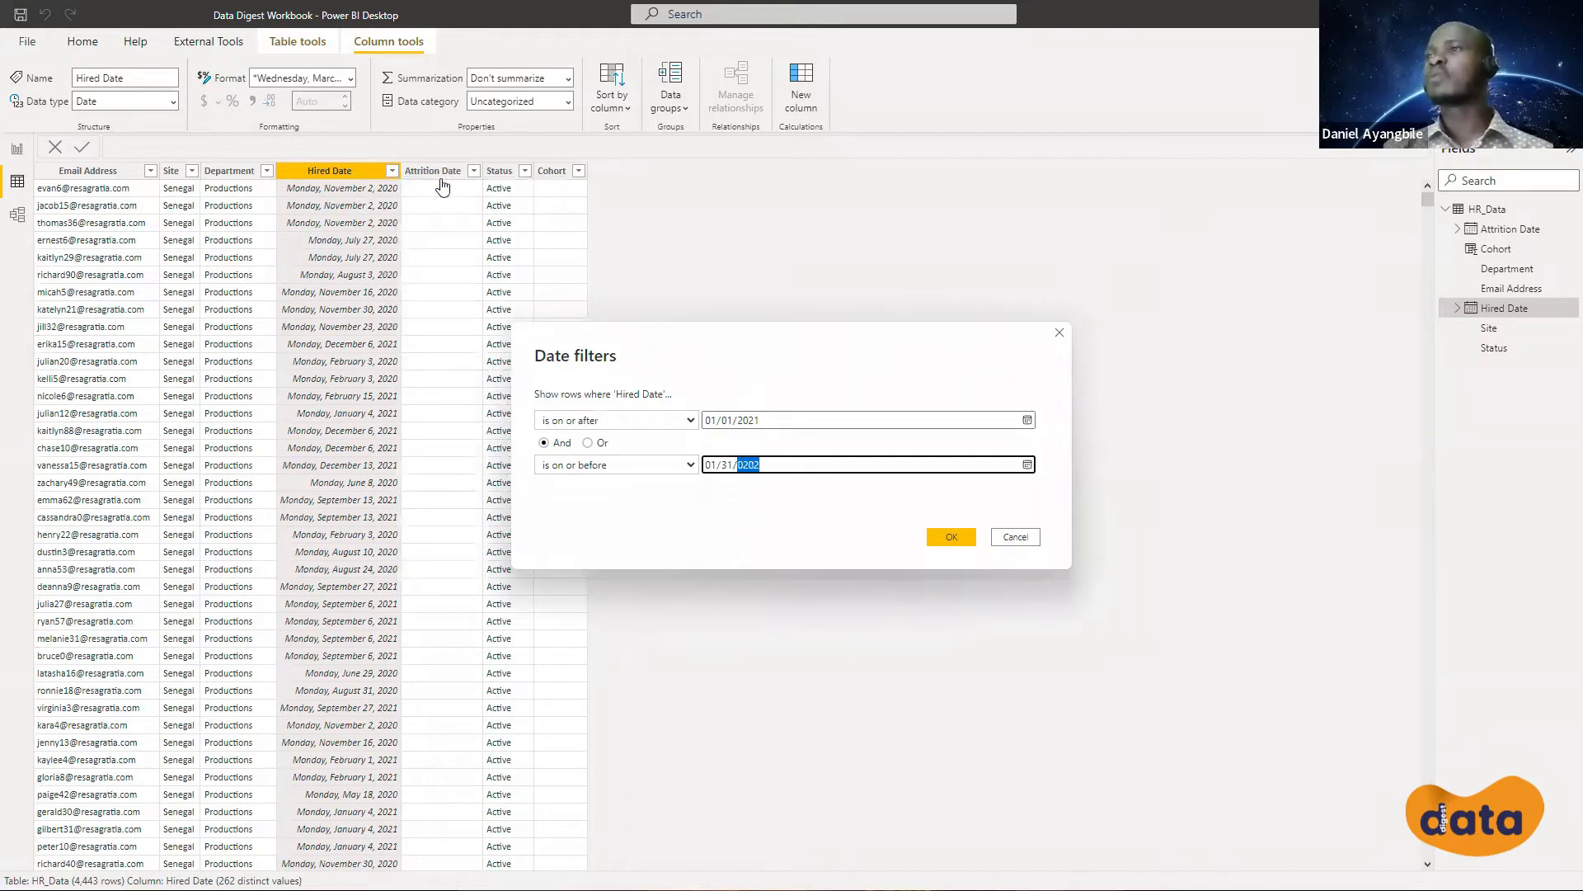
{"action": "type", "text": "11"}
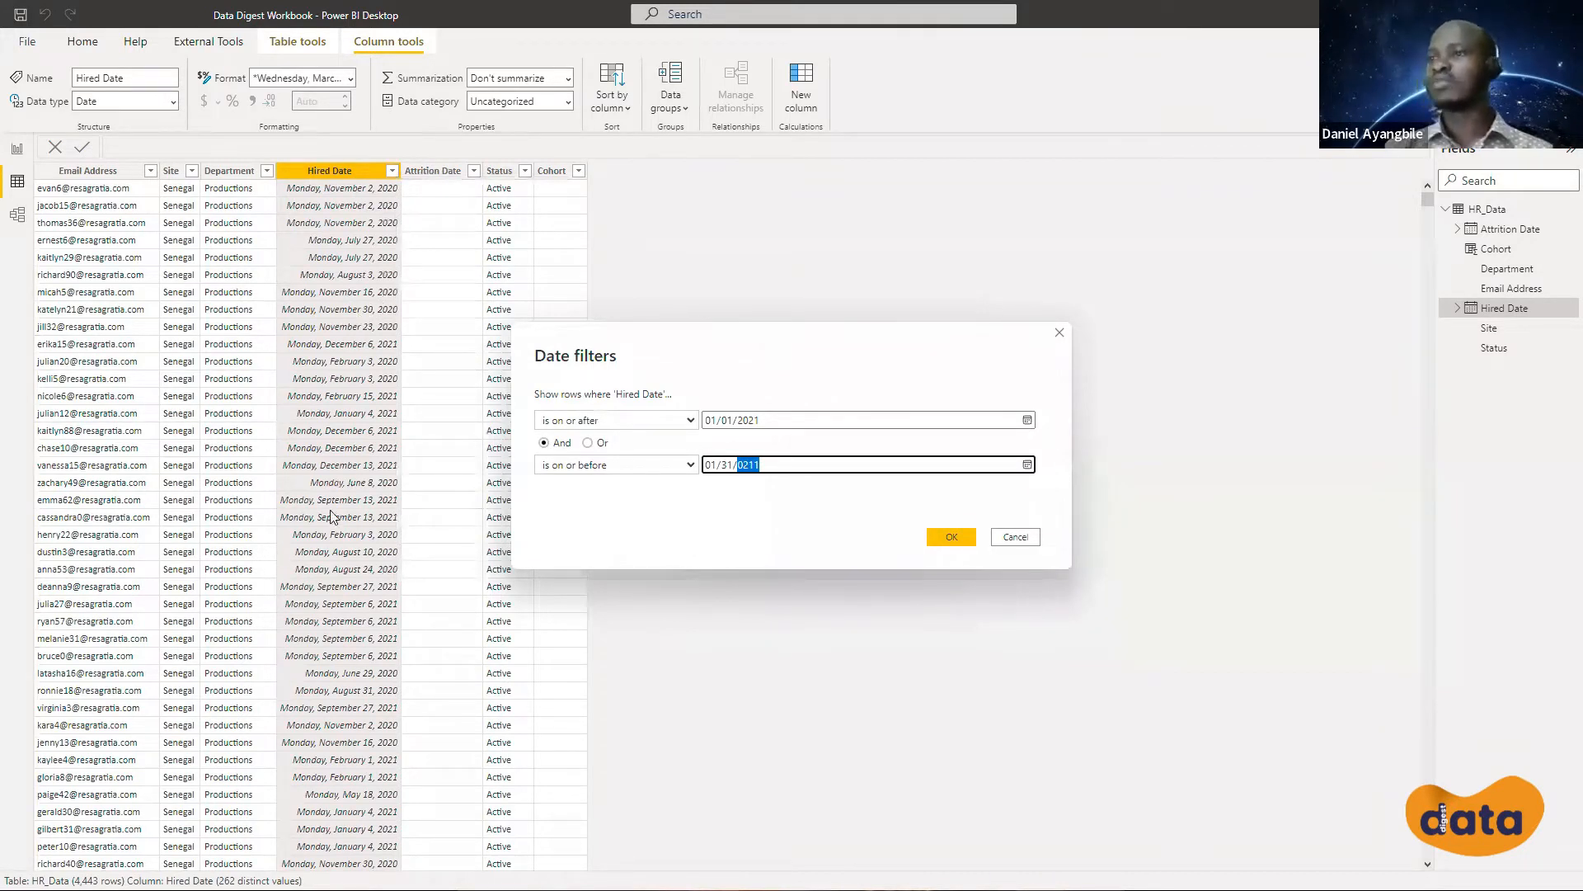
{"action": "type", "text": "202"}
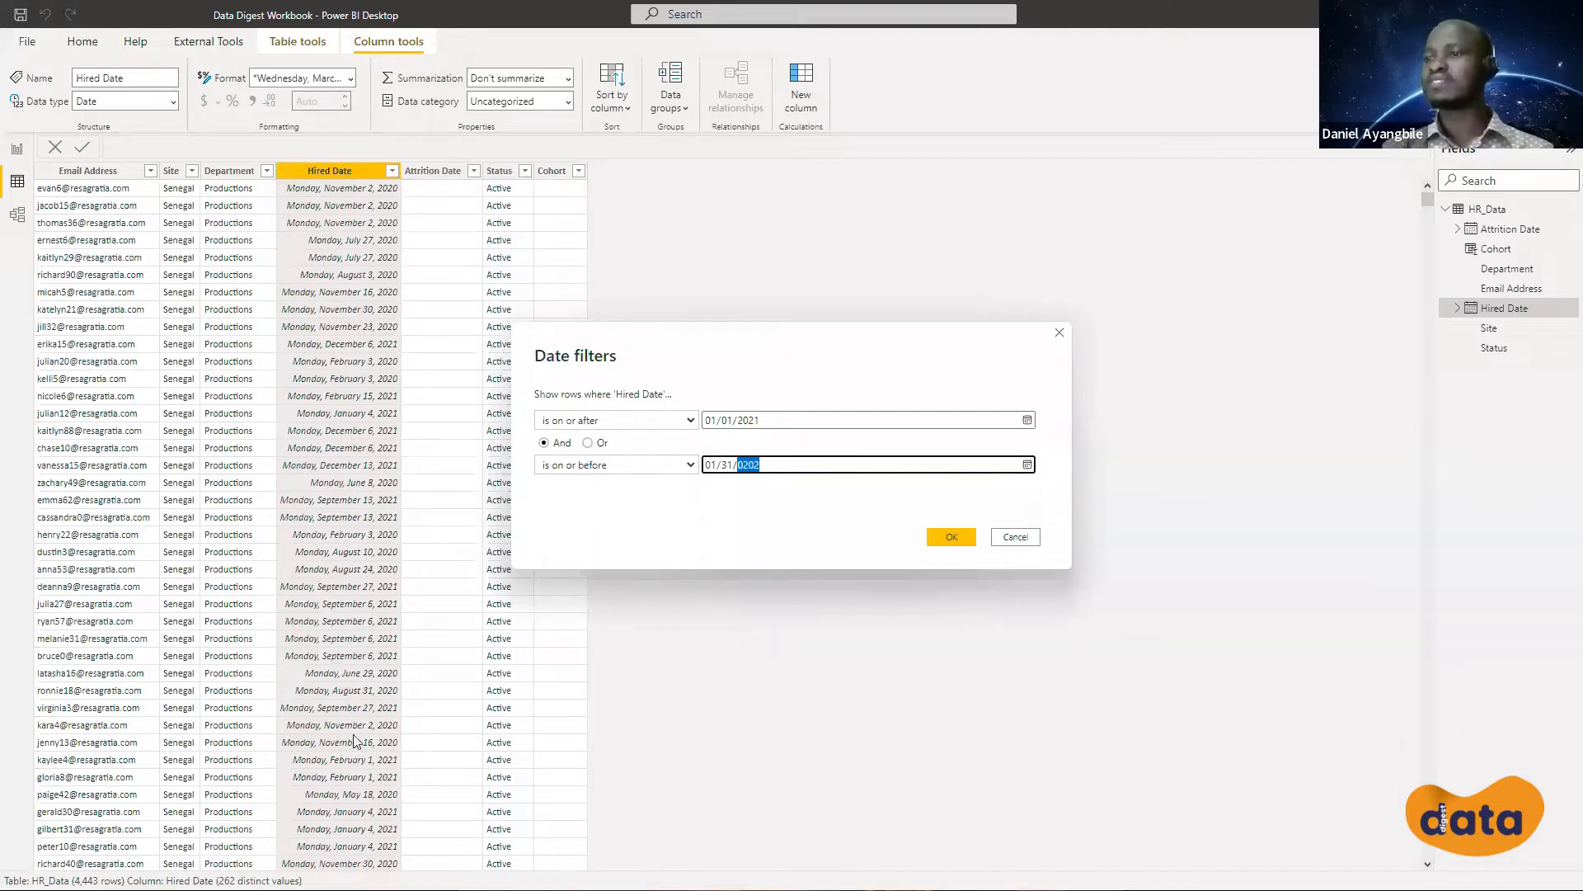
{"action": "key", "text": "Return"}
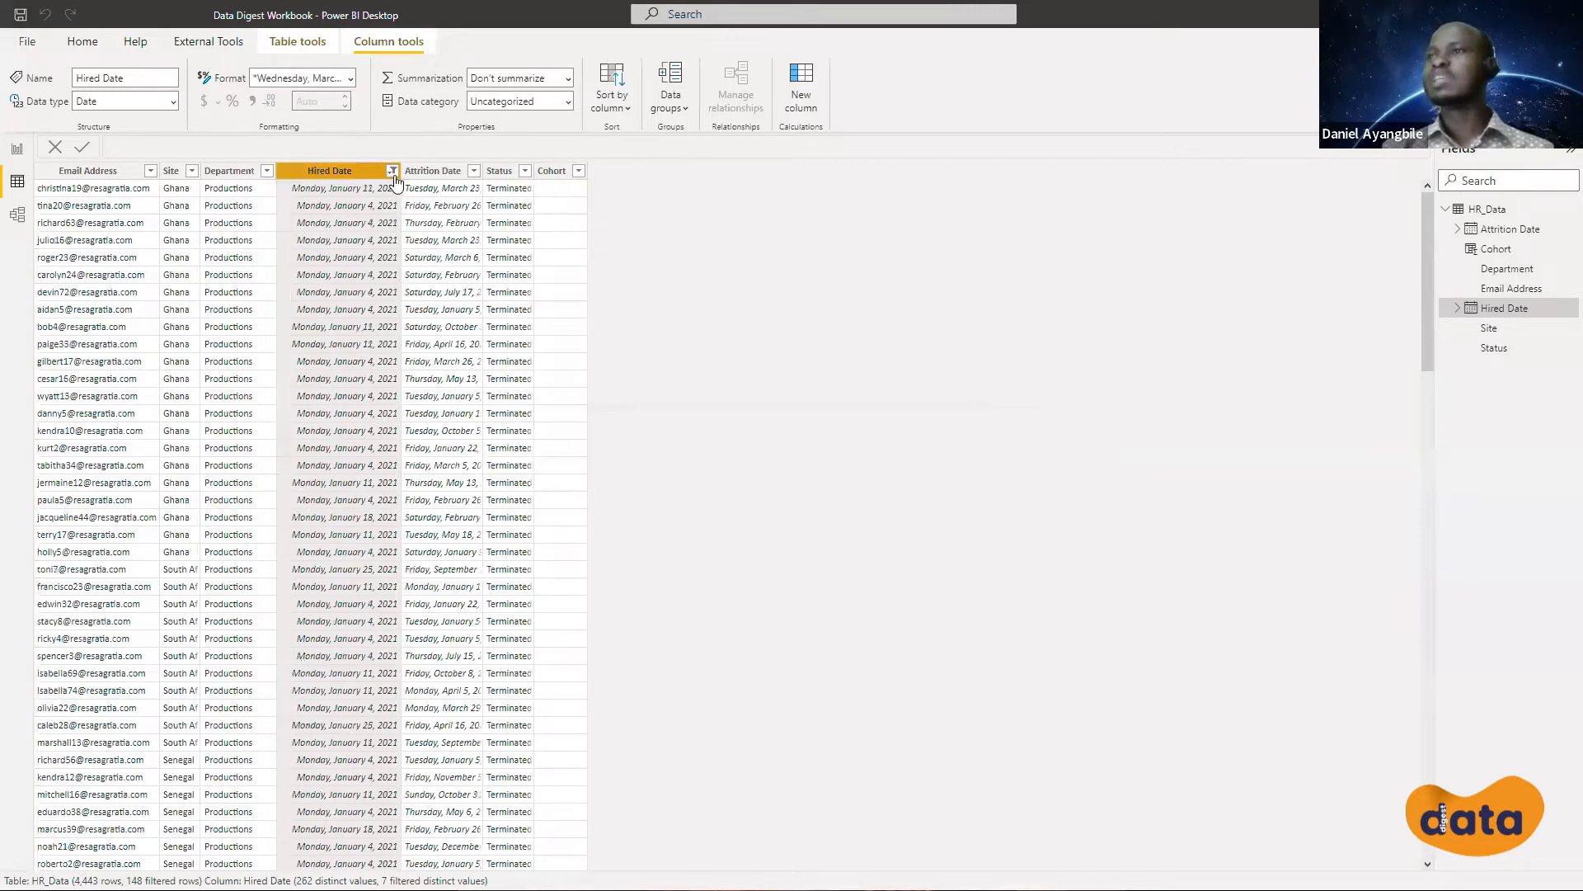
{"action": "left_click", "coordinate": [449, 171]}
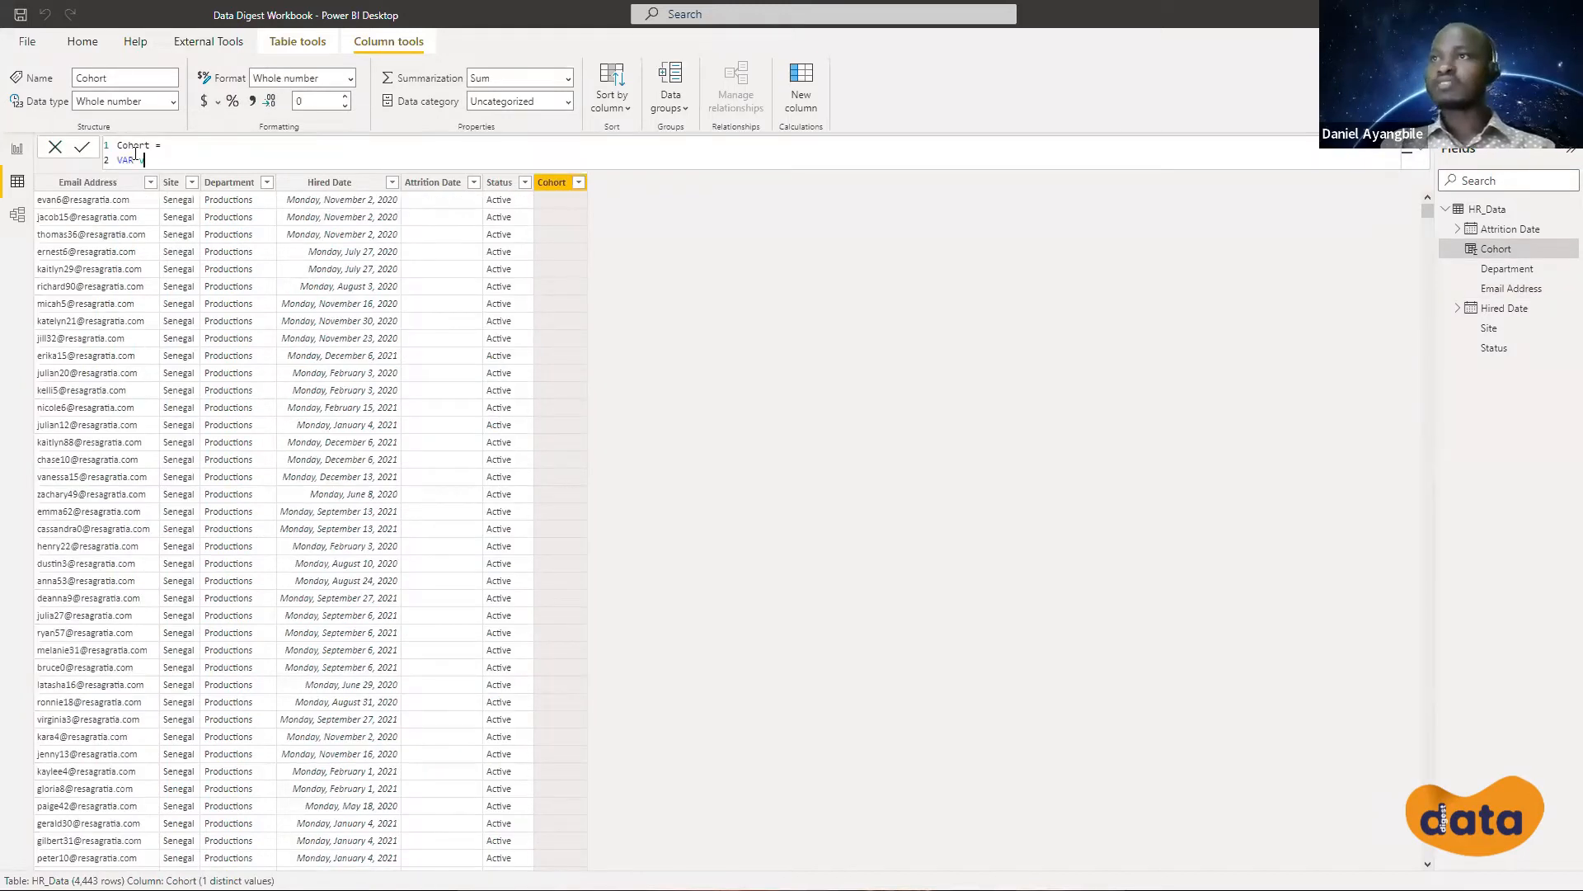
Declare a variable named vCurrentEmployee on the second line of the Cohort formula
{"action": "type", "text": "CurrentCusto"}
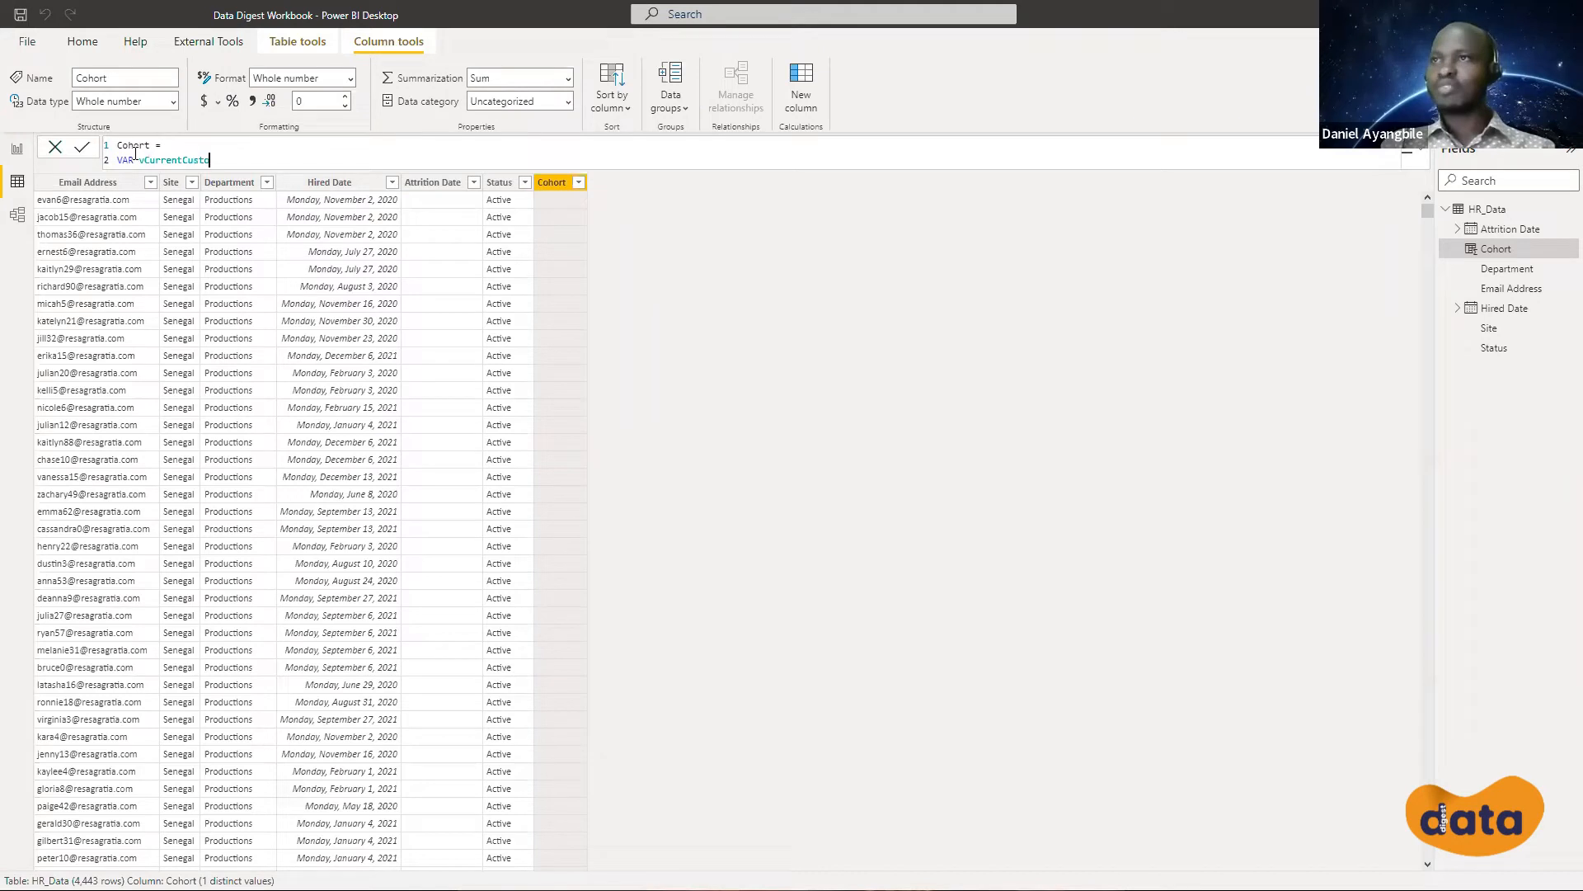
{"action": "key", "text": "BackSpace"}
{"action": "key", "text": "BackSpace"}
{"action": "key", "text": "BackSpace"}
{"action": "key", "text": "BackSpace"}
{"action": "key", "text": "BackSpace"}
{"action": "type", "text": "Employee"}
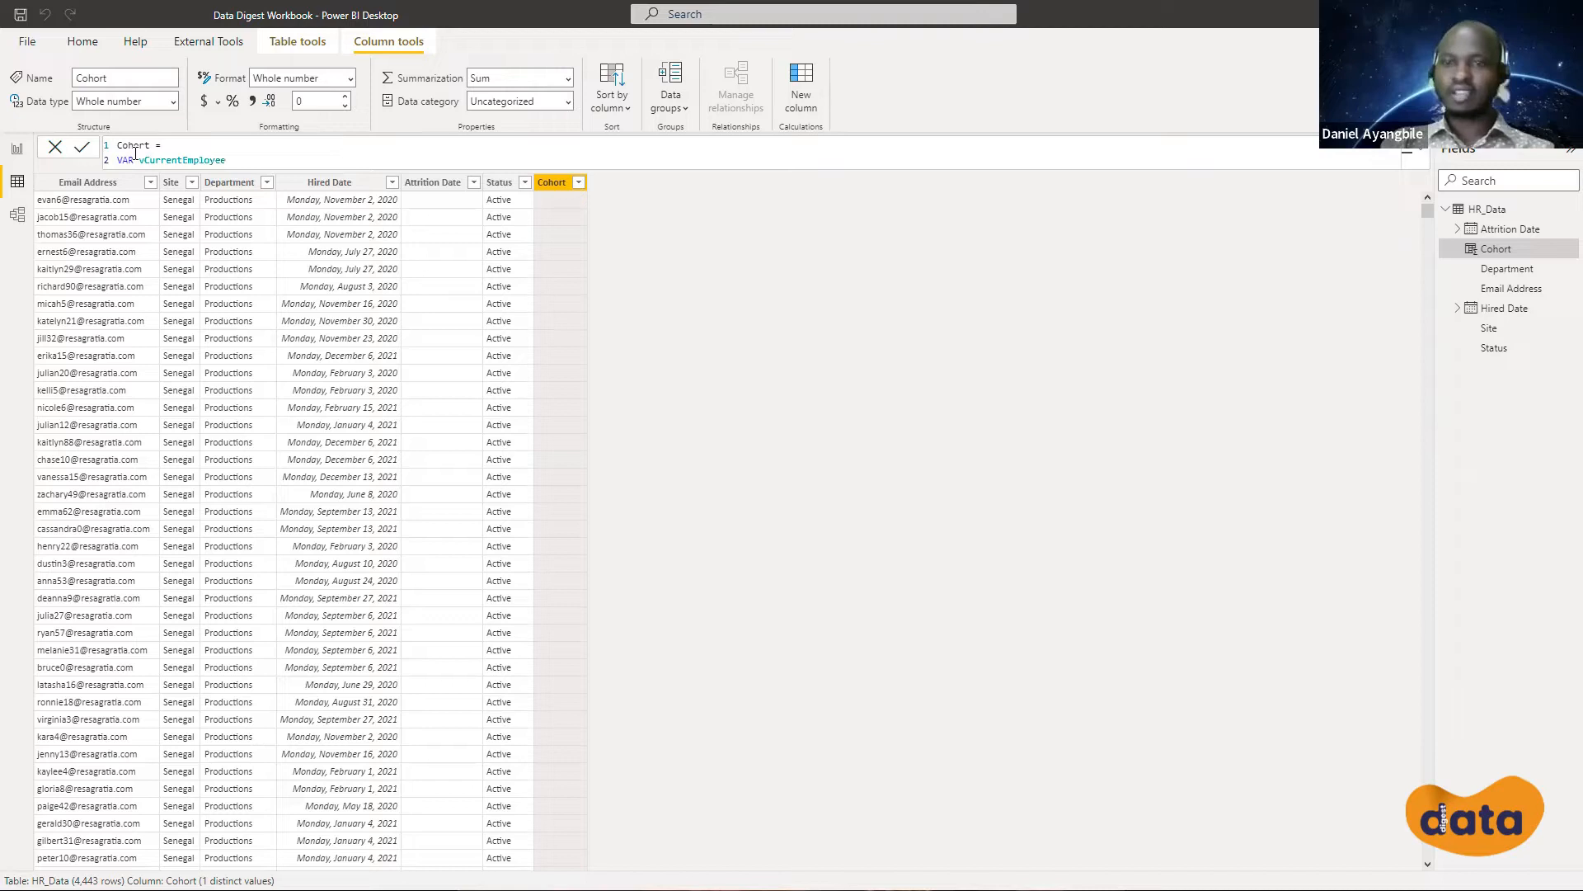
Assign HR_Data[Email Address] to the vCurrentEmployee variable
{"action": "type", "text": "="}
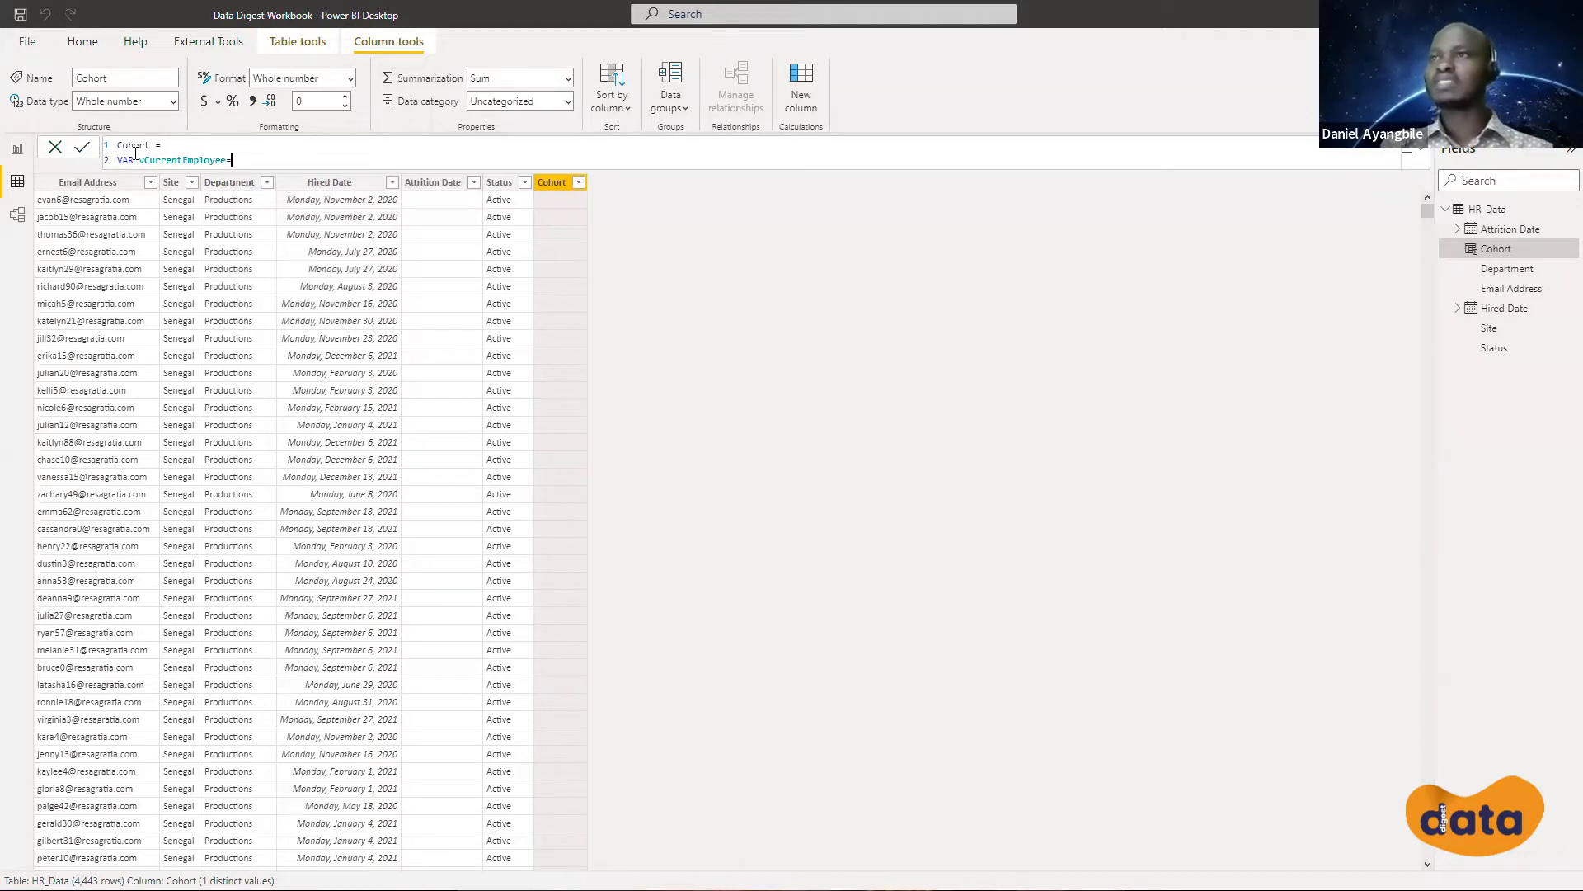
{"action": "type", "text": "D"}
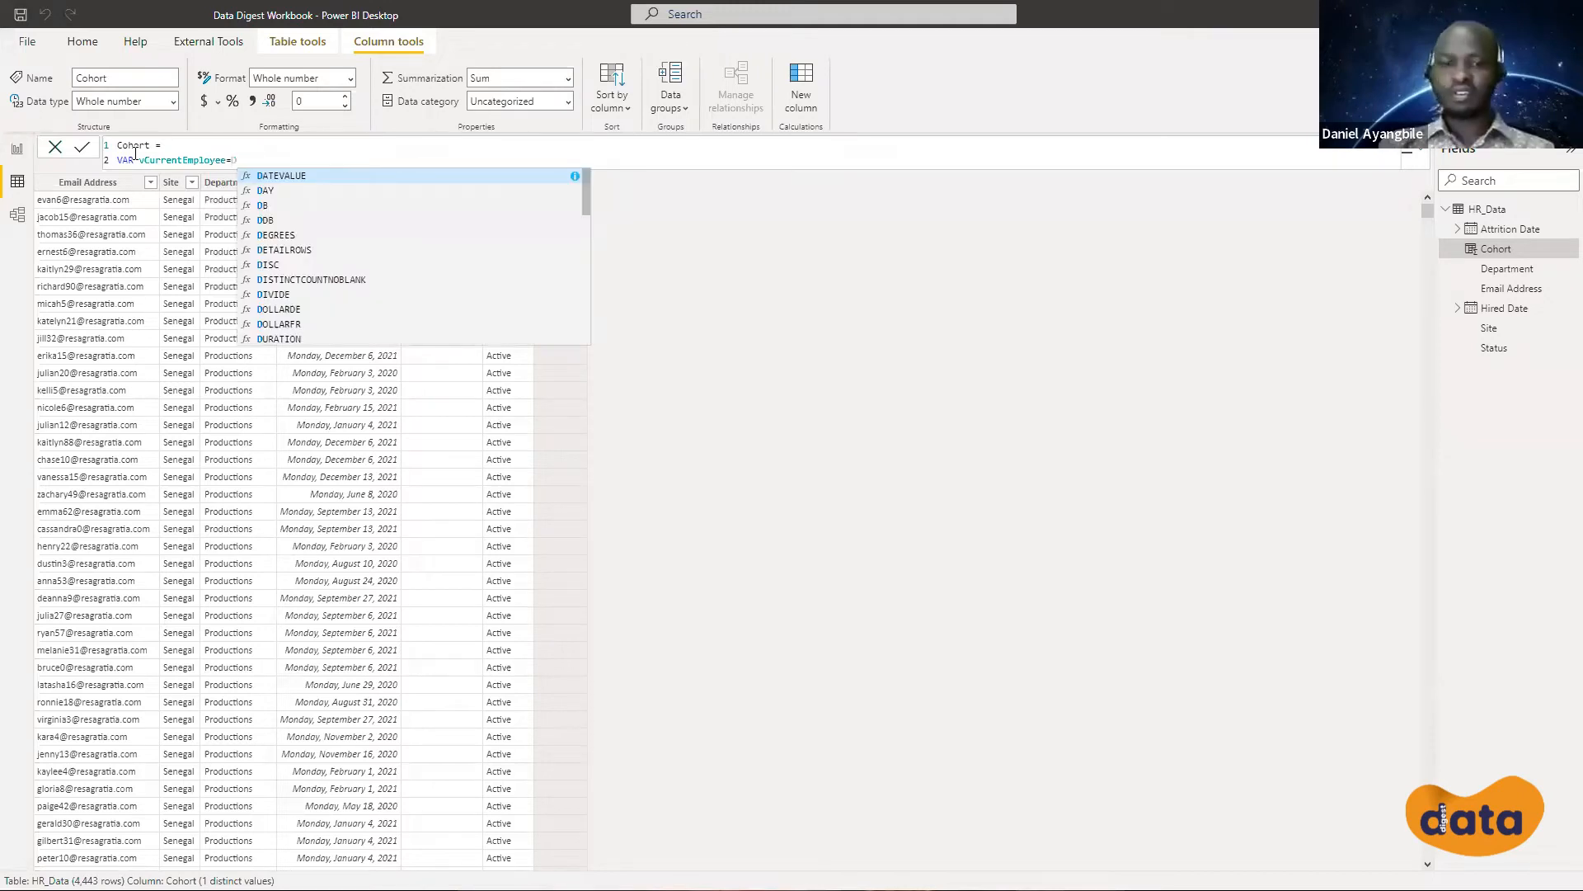
{"action": "key", "text": "BackSpace"}
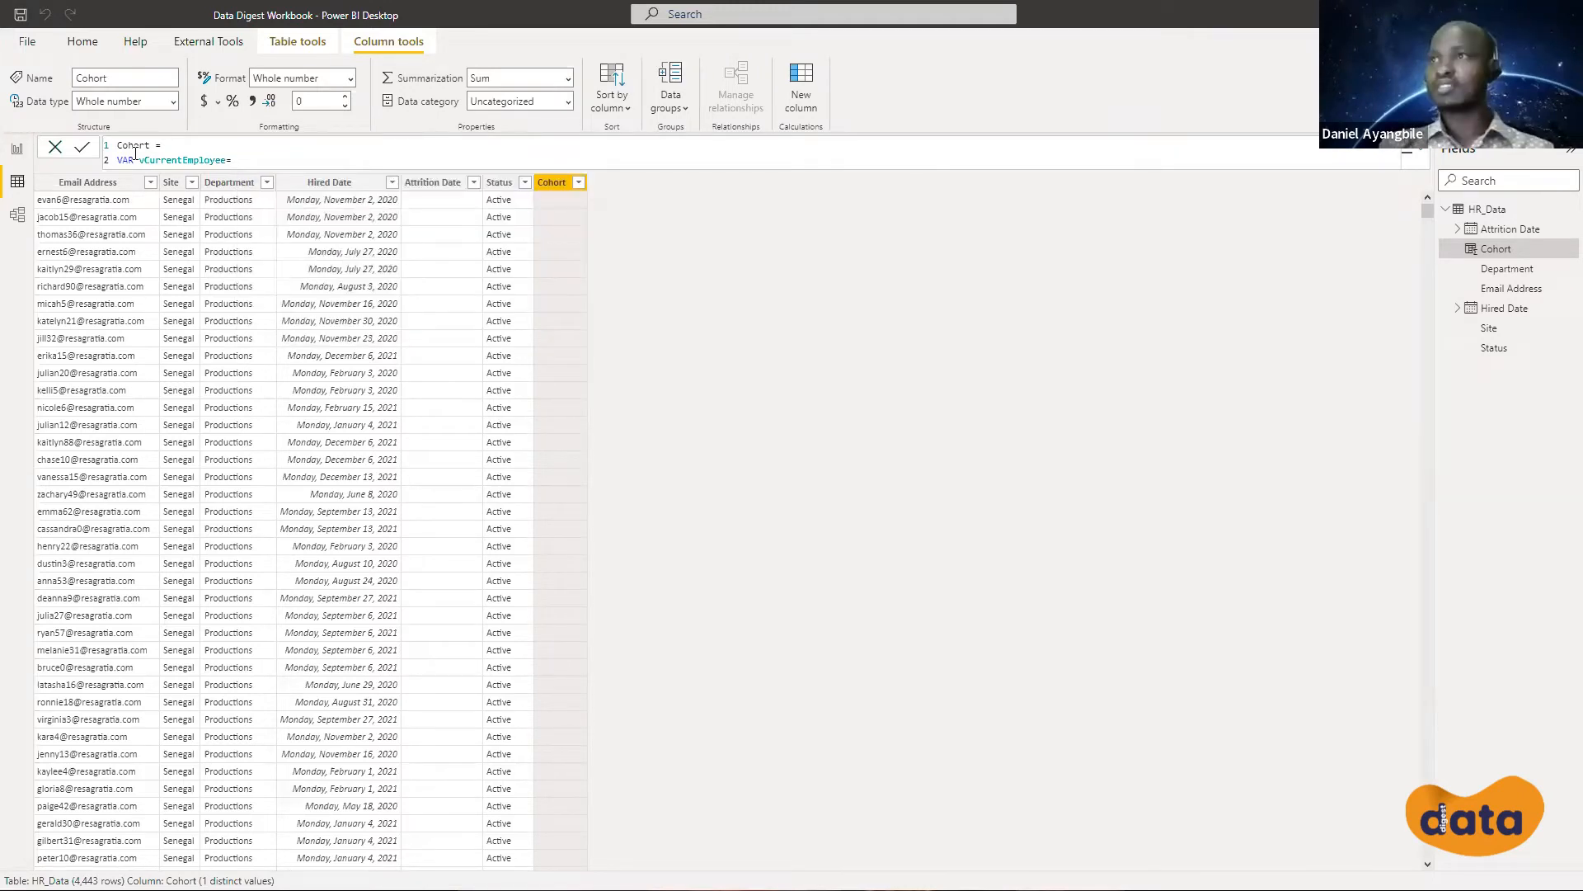
{"action": "type", "text": "Emai"}
{"action": "key", "text": "BackSpace"}
{"action": "key", "text": "BackSpace"}
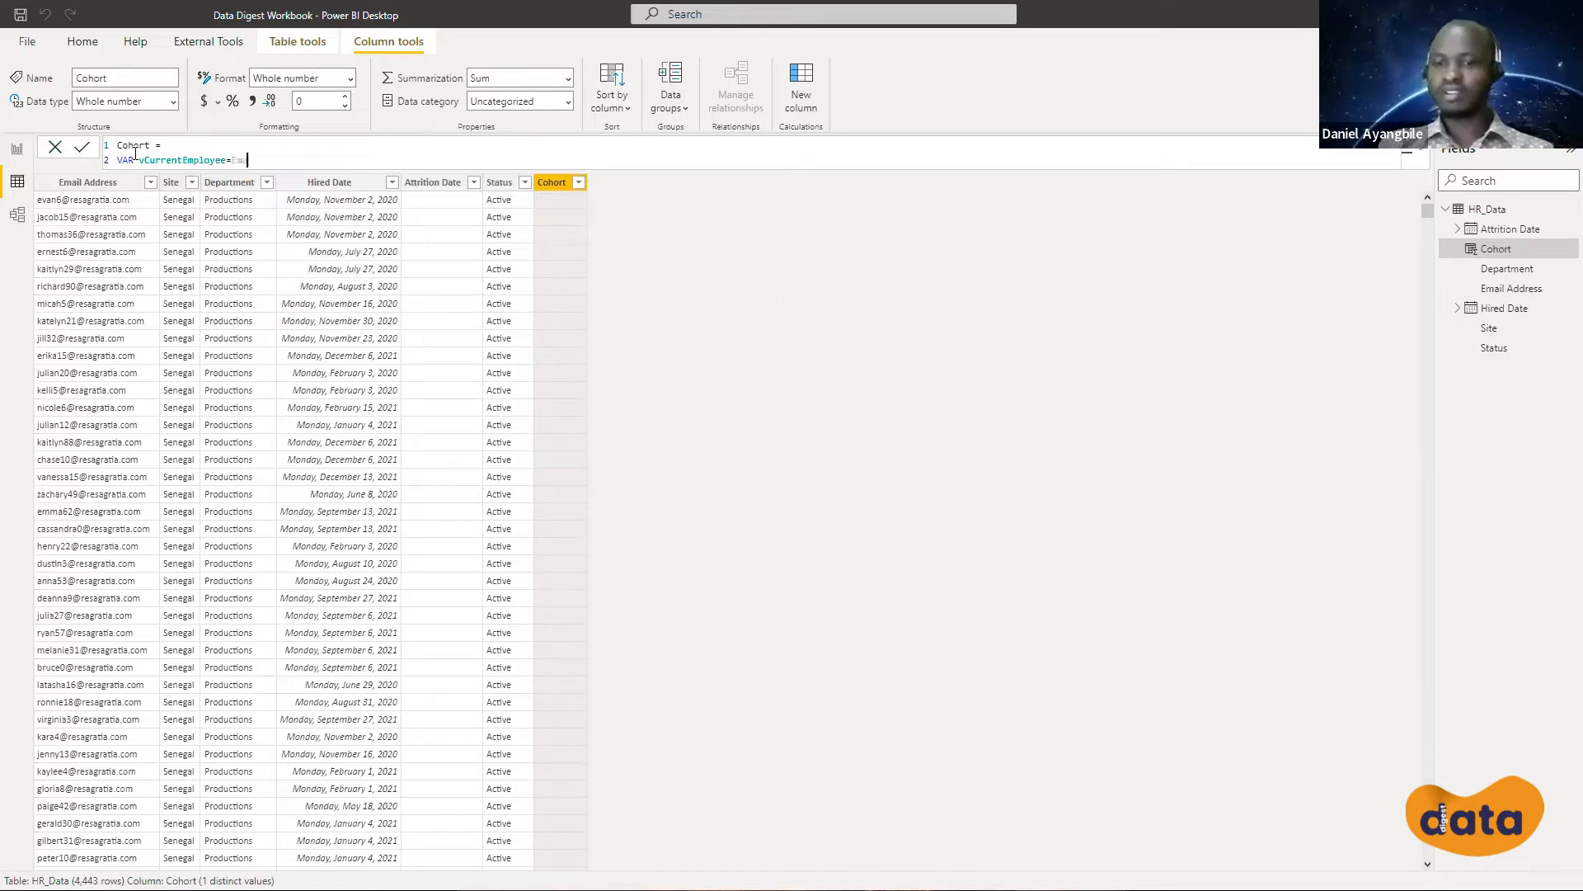
{"action": "type", "text": "ai"}
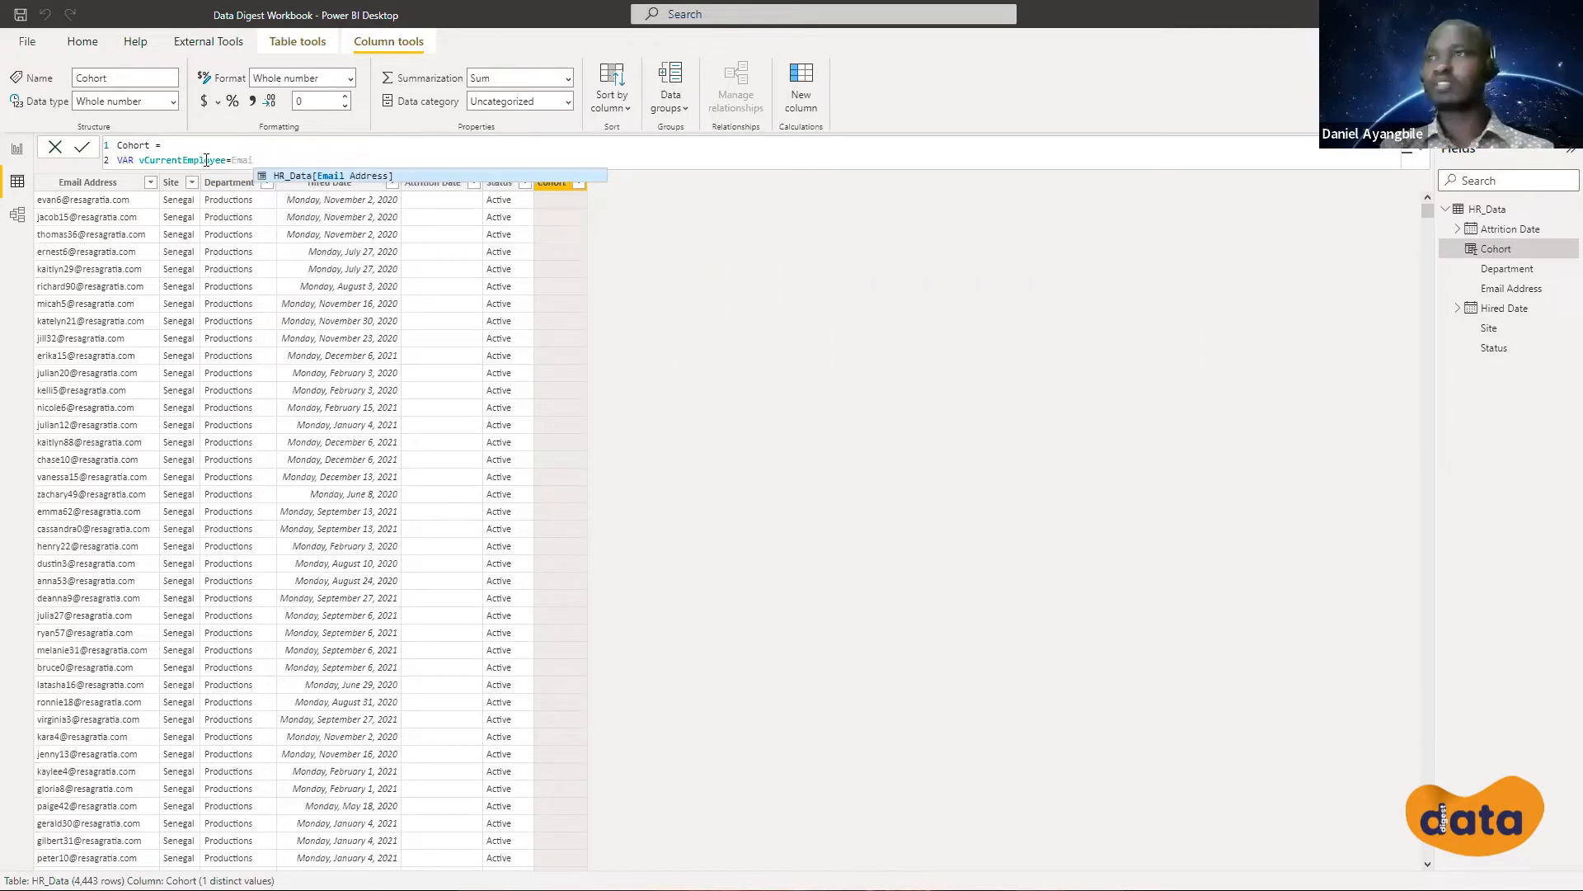
{"action": "key", "text": "Tab"}
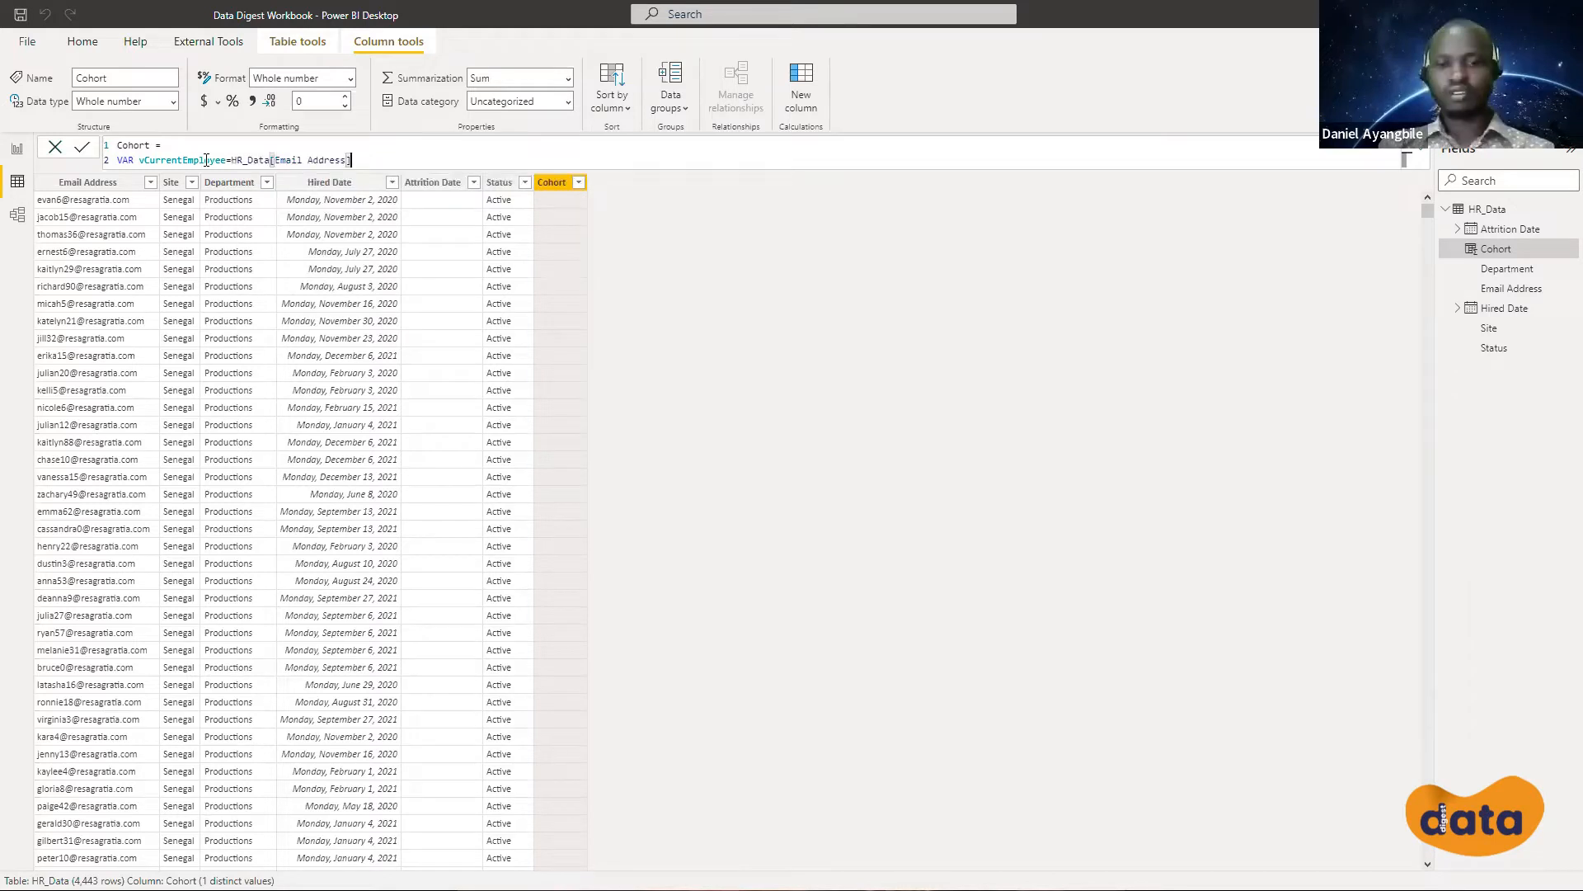
Declare a second variable vResult on a new line of the Cohort formula, starting its expression with CALCULATE(
{"action": "key", "text": "shift+Return"}
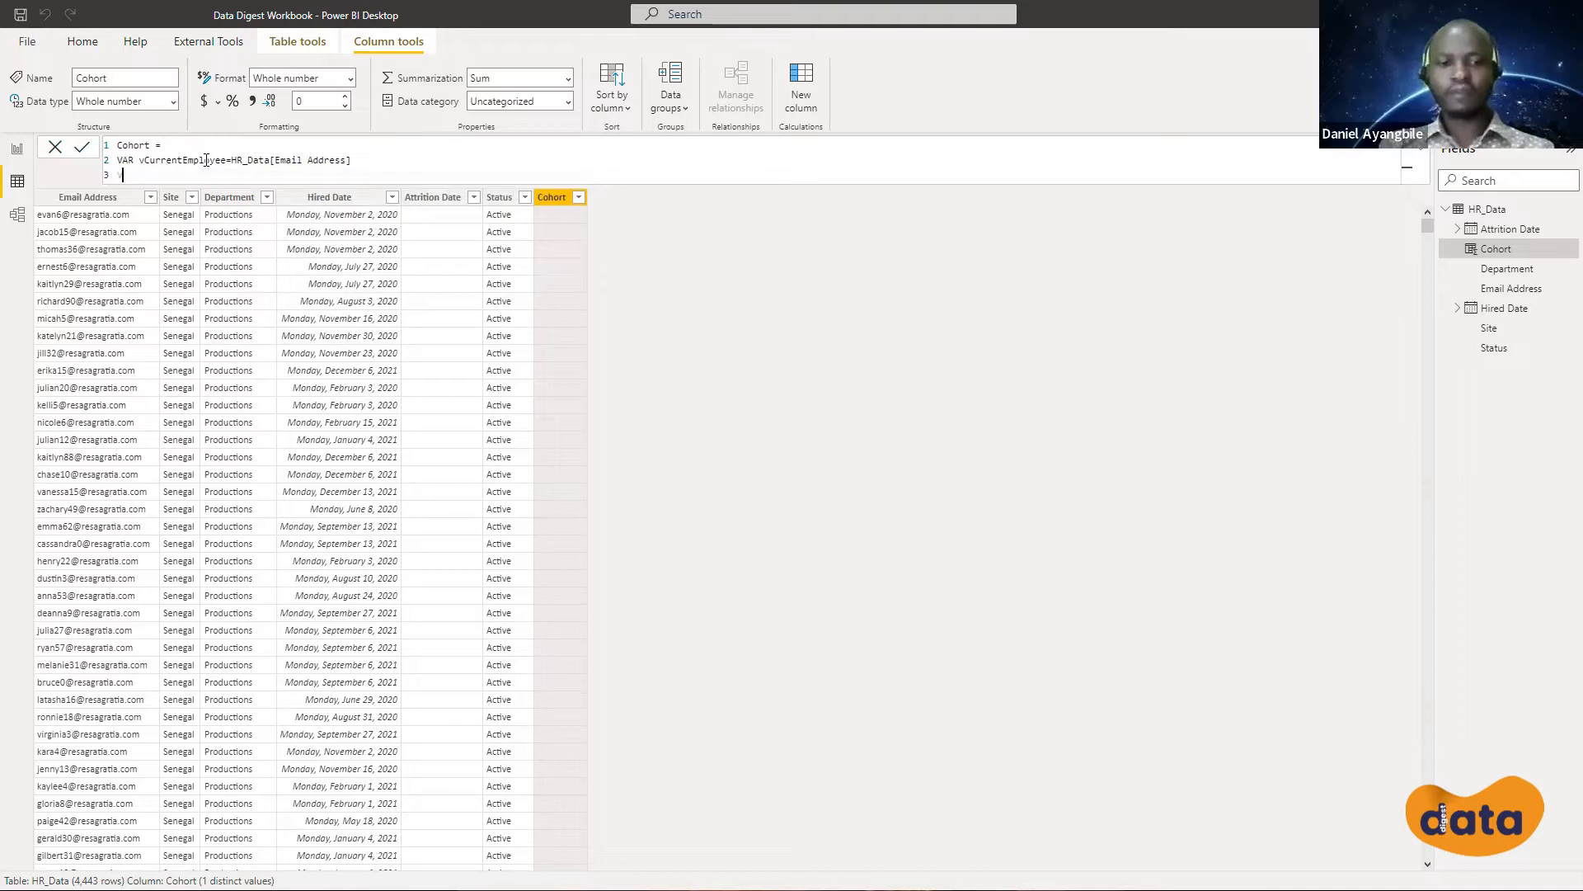
{"action": "type", "text": "VAR"}
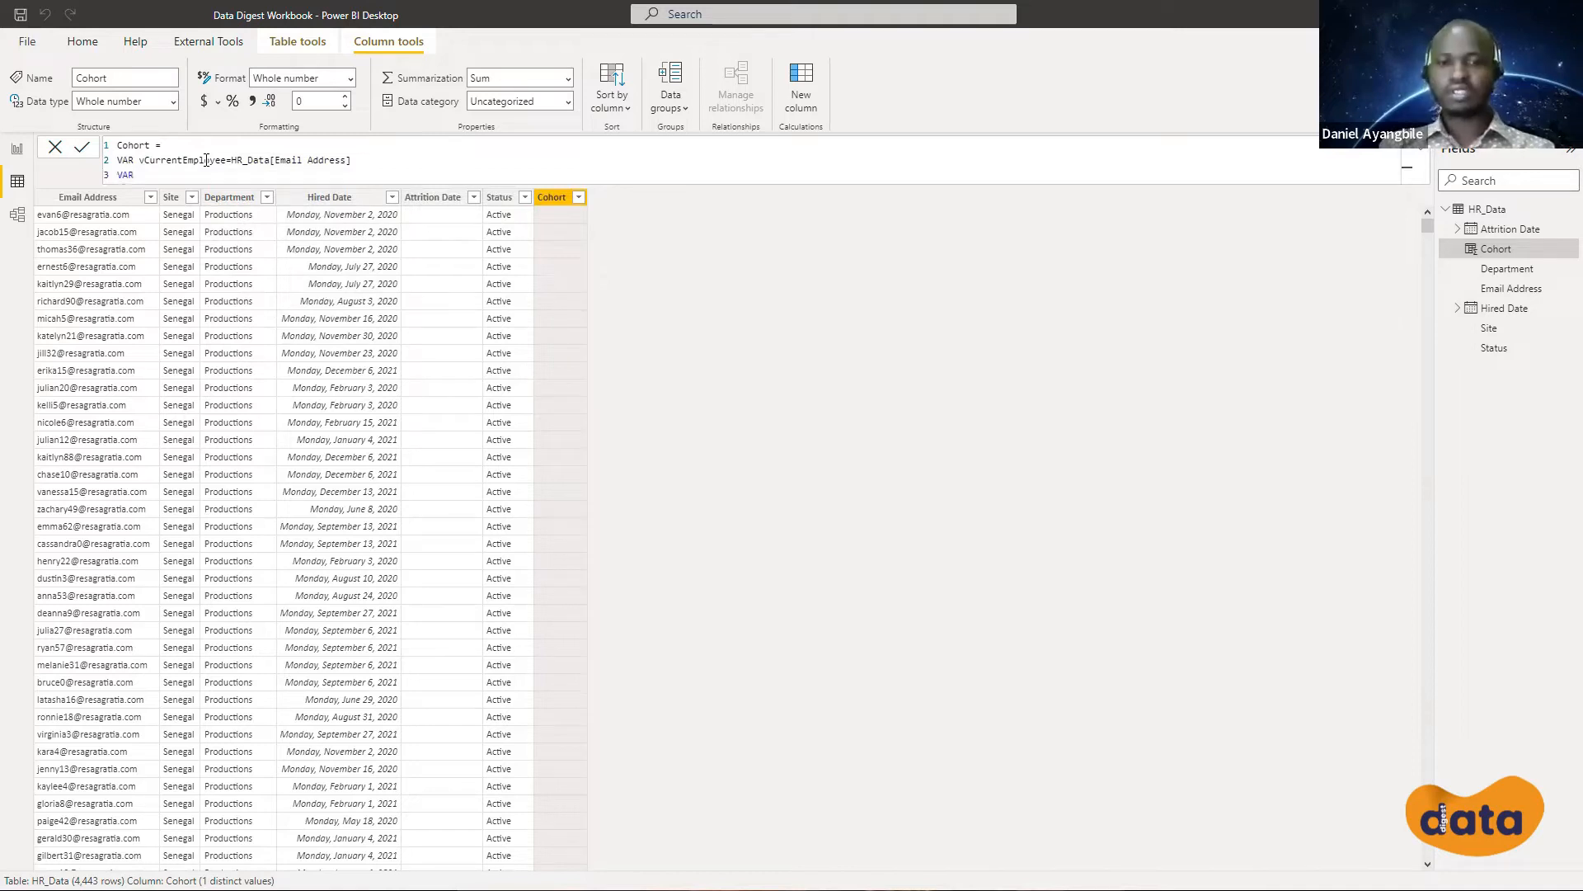
{"action": "type", "text": " vRe"}
{"action": "type", "text": "su"}
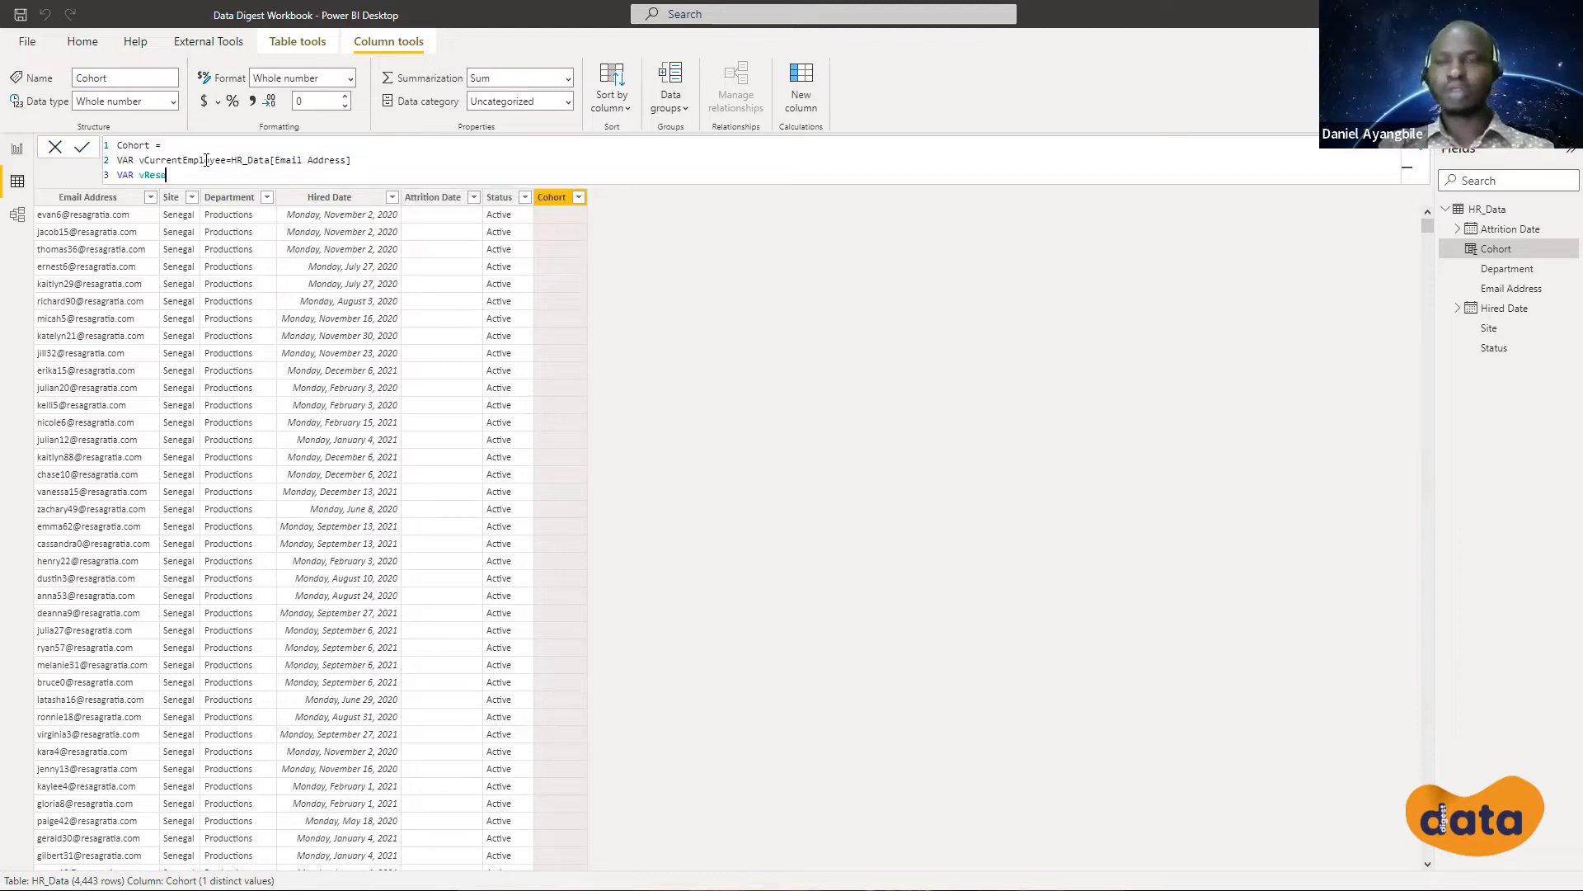
{"action": "type", "text": "lt"}
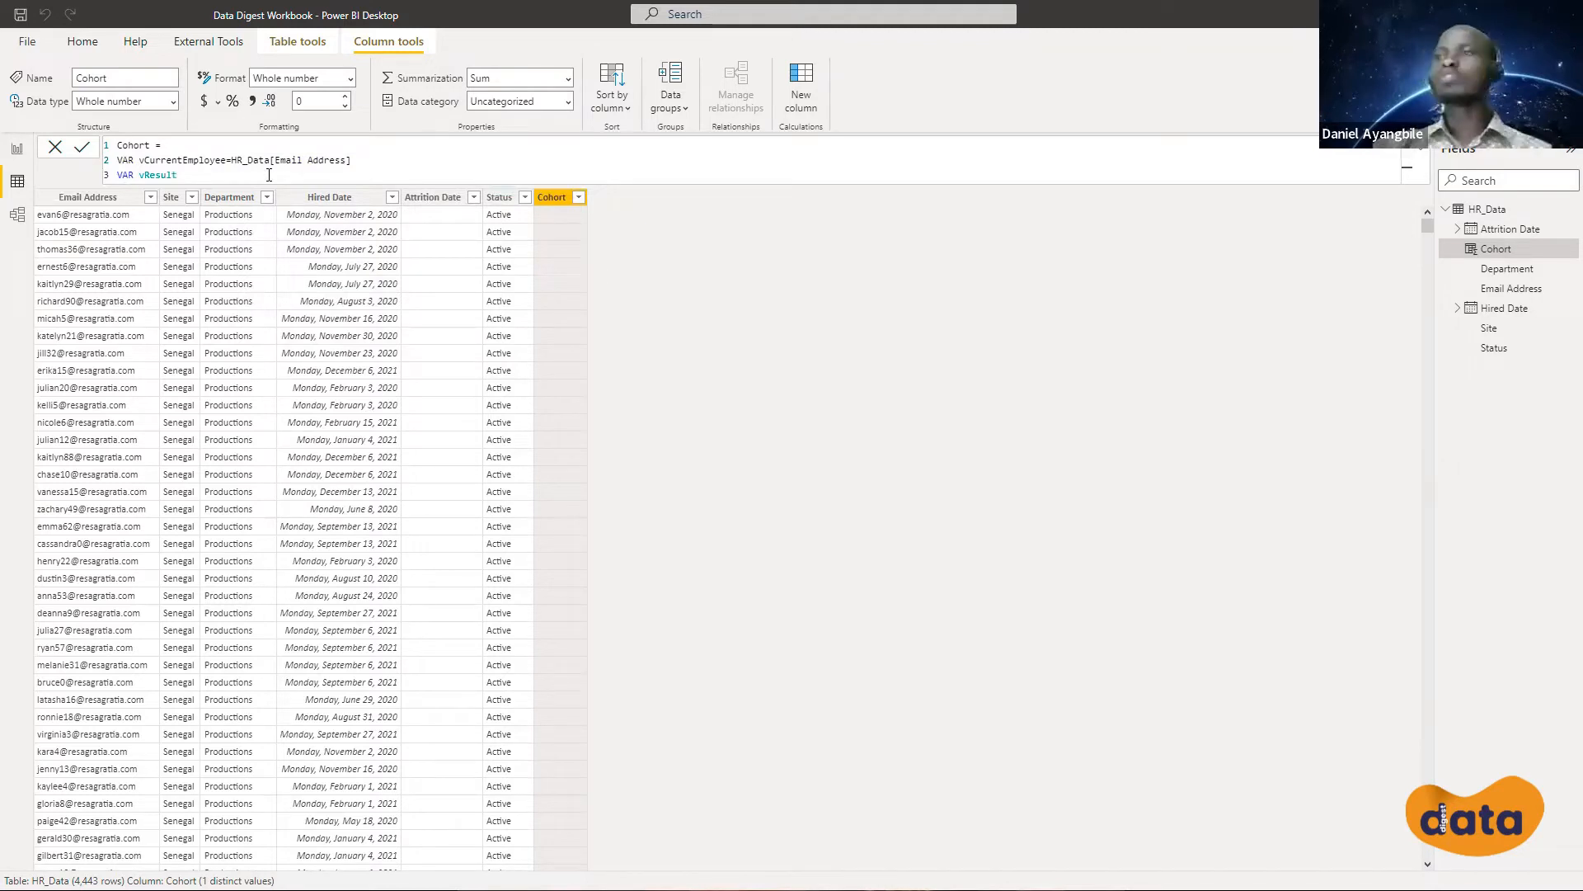
{"action": "type", "text": "=CALCULATE("}
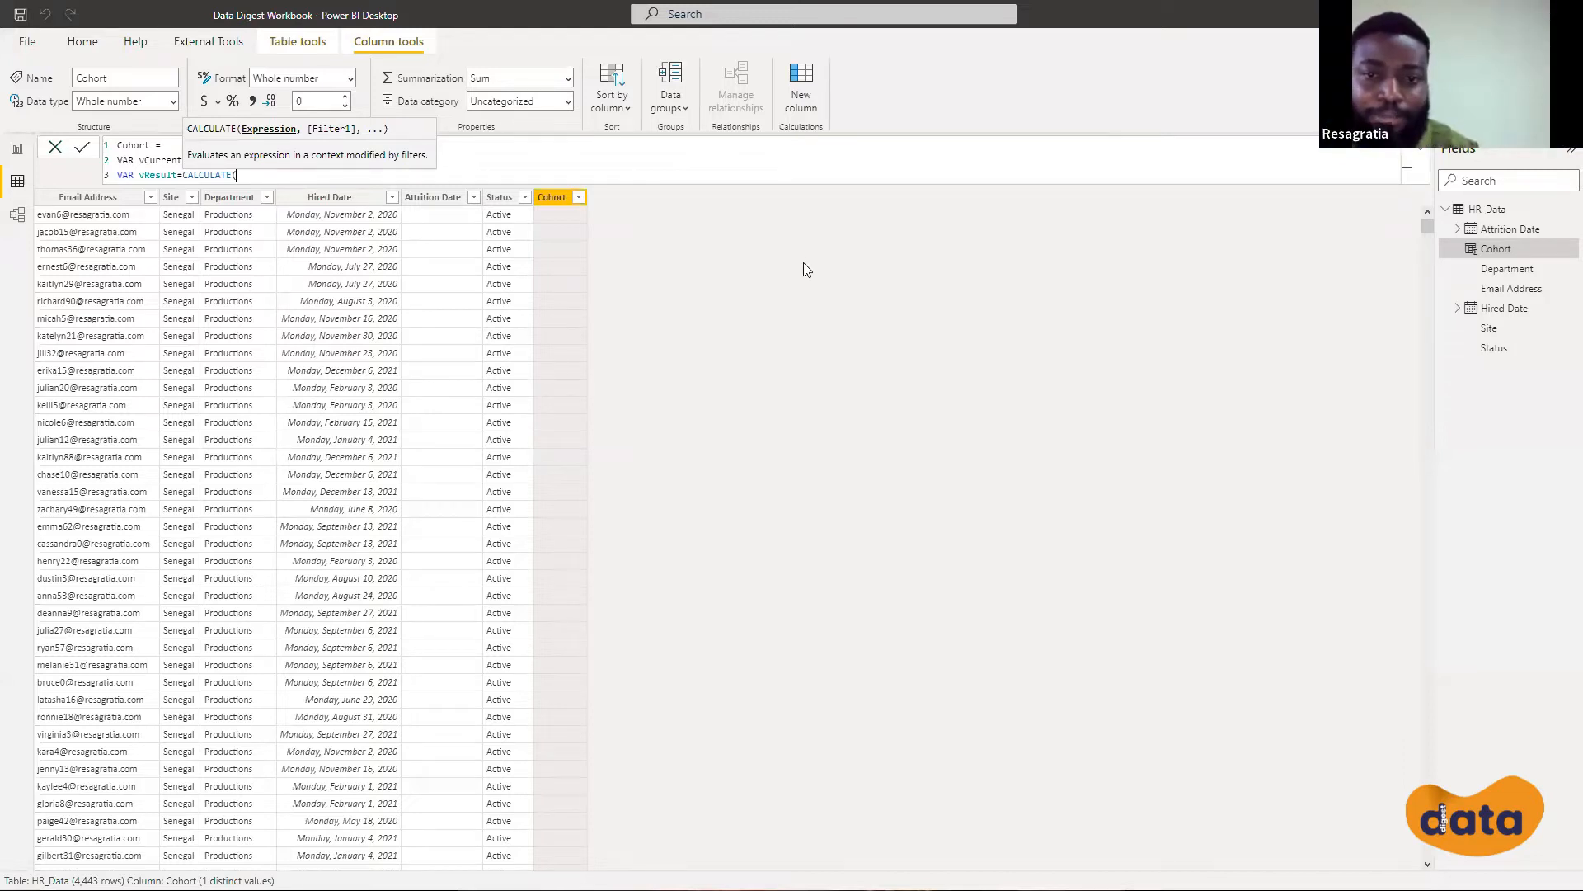
Enlarge the formula text and break the CALCULATE parentheses onto separate lines with an indented line for the expression
{"action": "scroll", "coordinate": [781, 194], "scroll_direction": "up", "scroll_amount": 3}
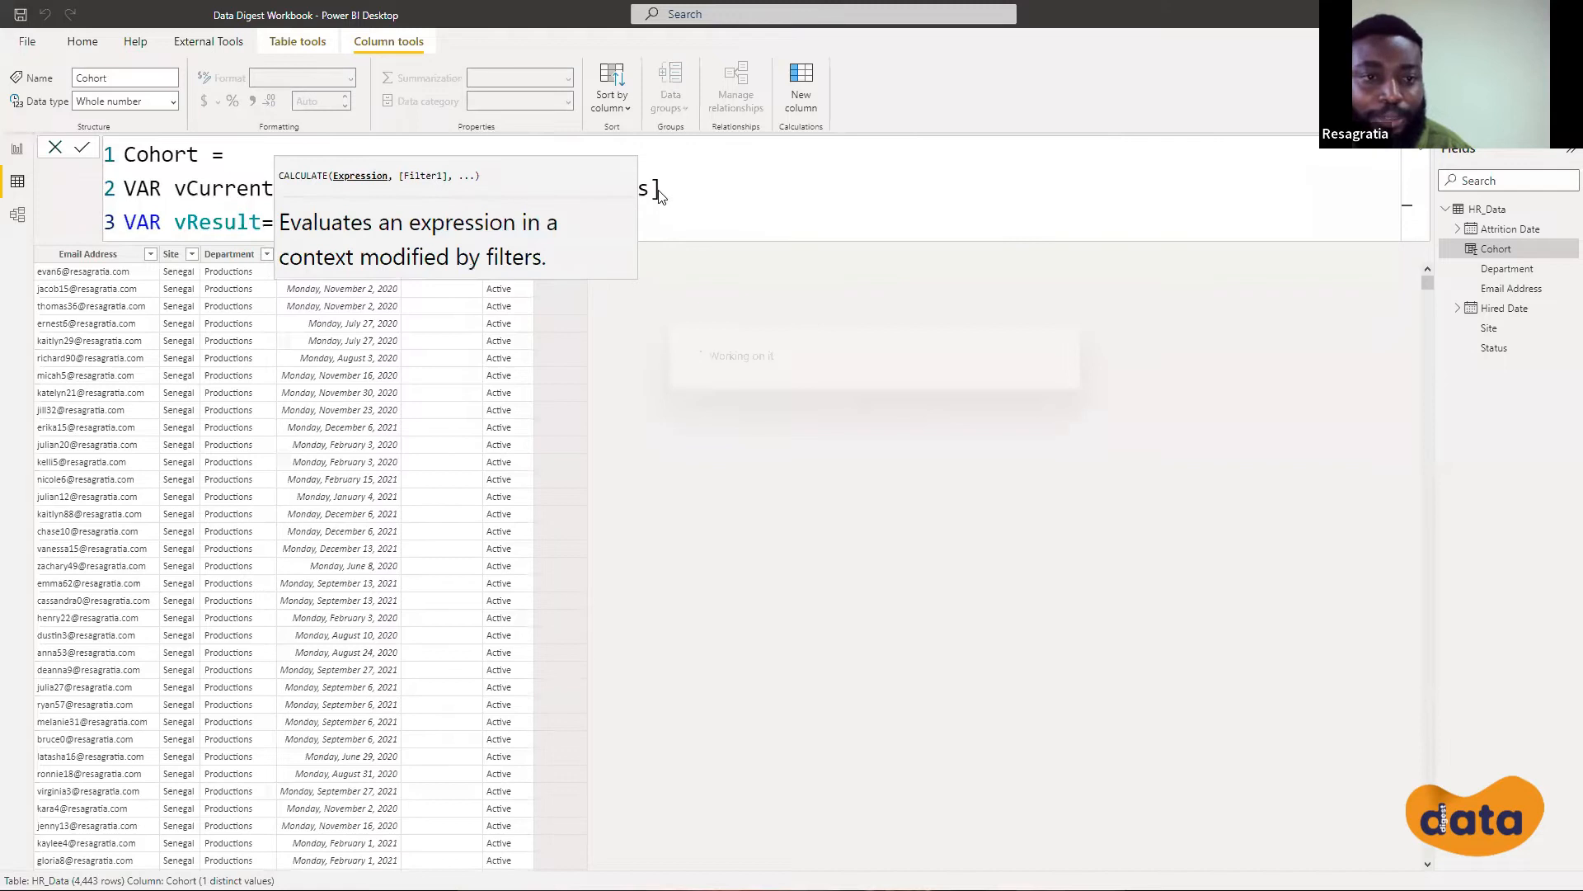
{"action": "left_click", "coordinate": [404, 220]}
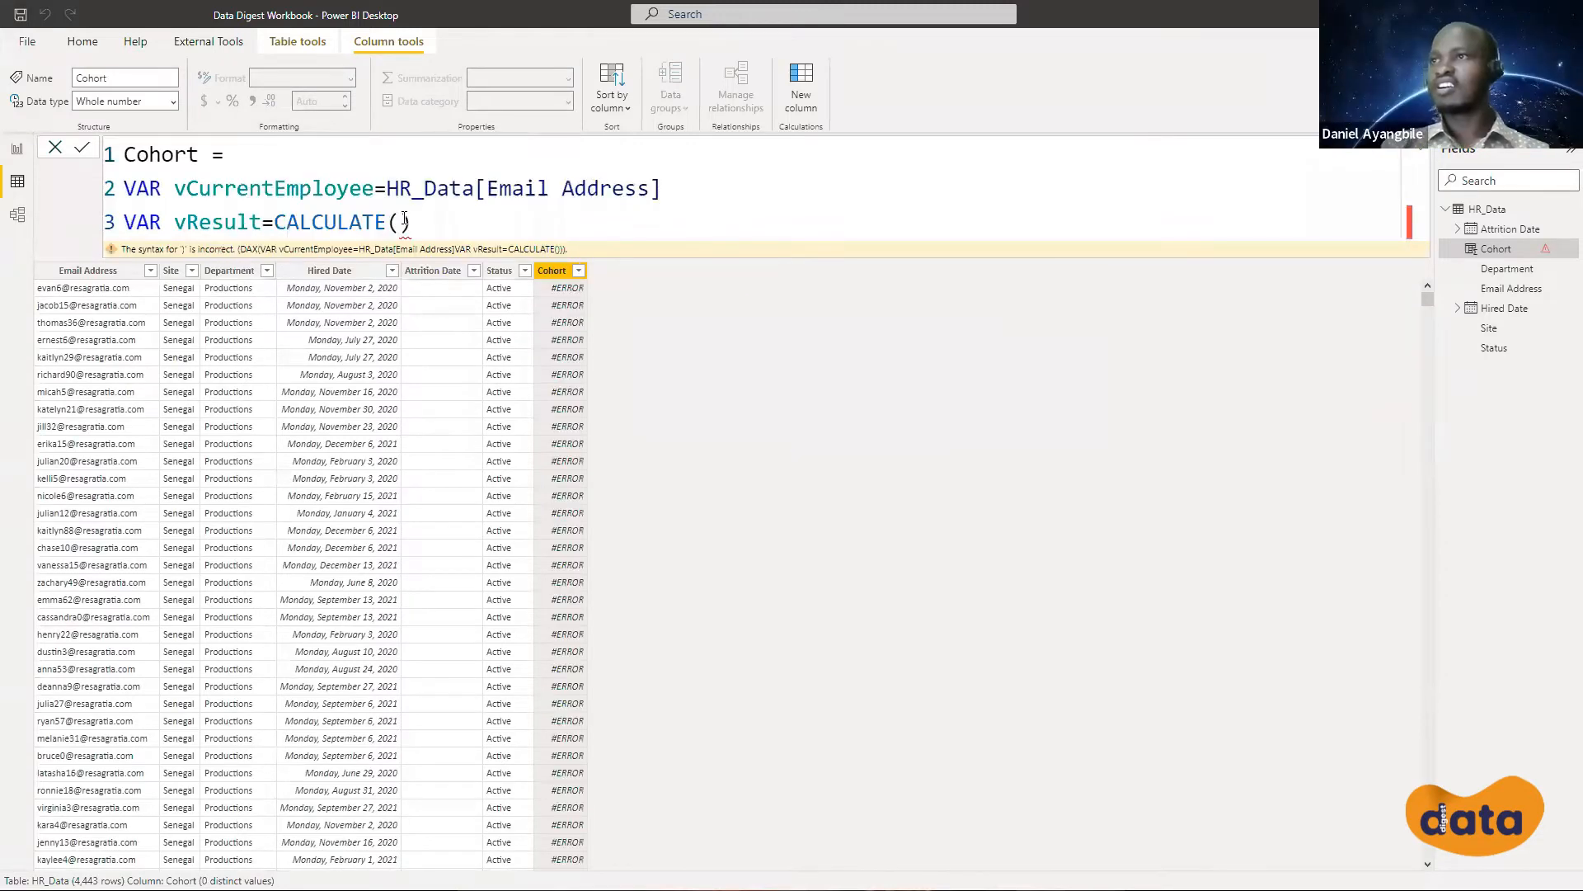
{"action": "mouse_move", "coordinate": [404, 220]}
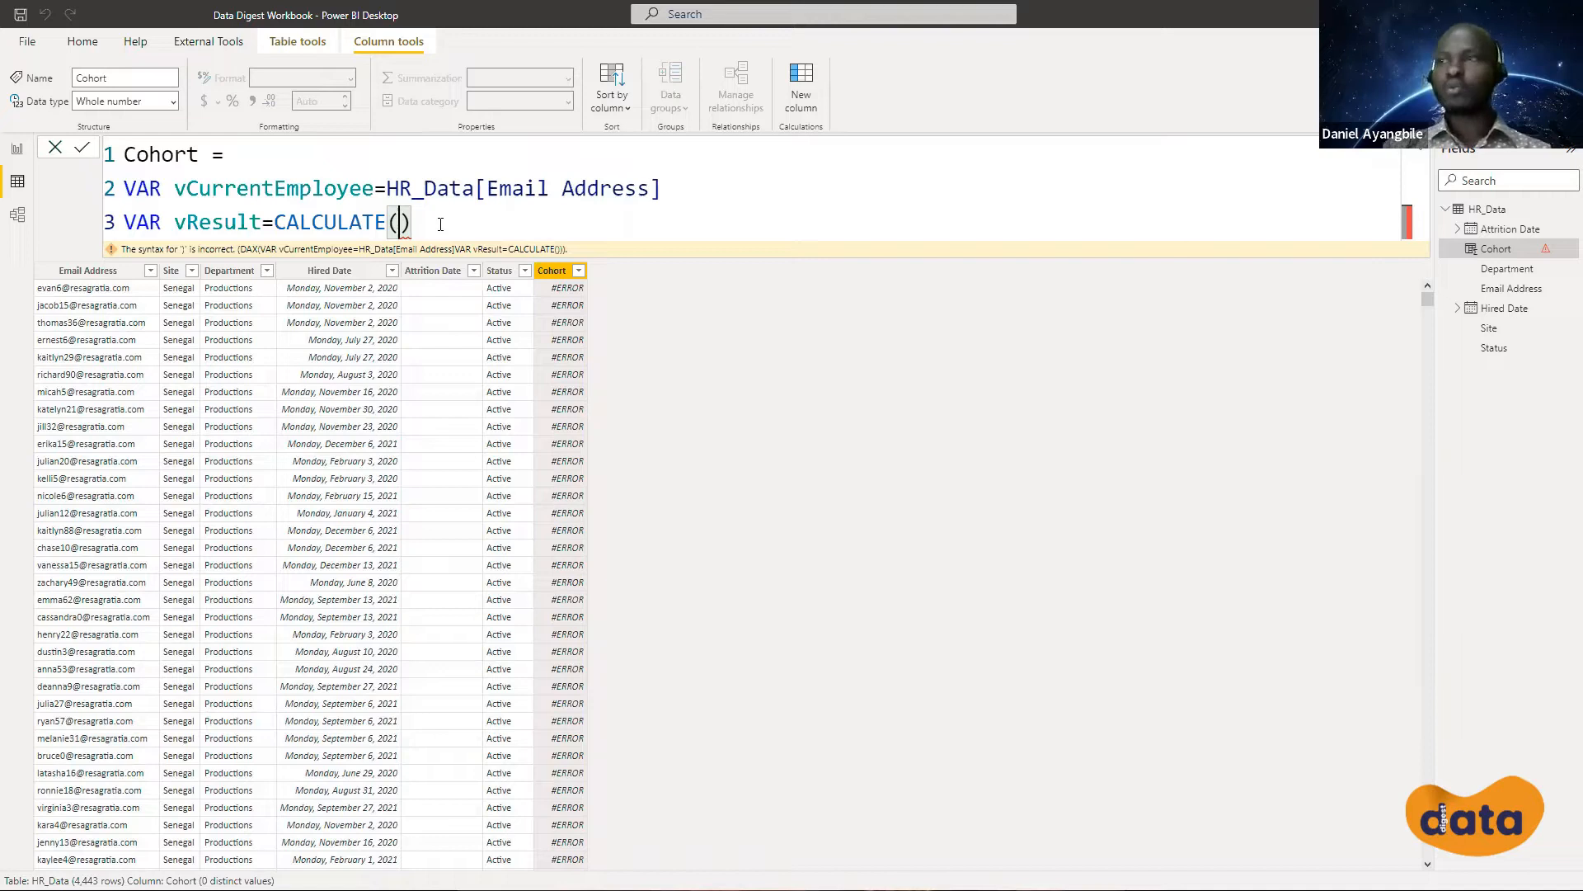
{"action": "key", "text": "shift+Return"}
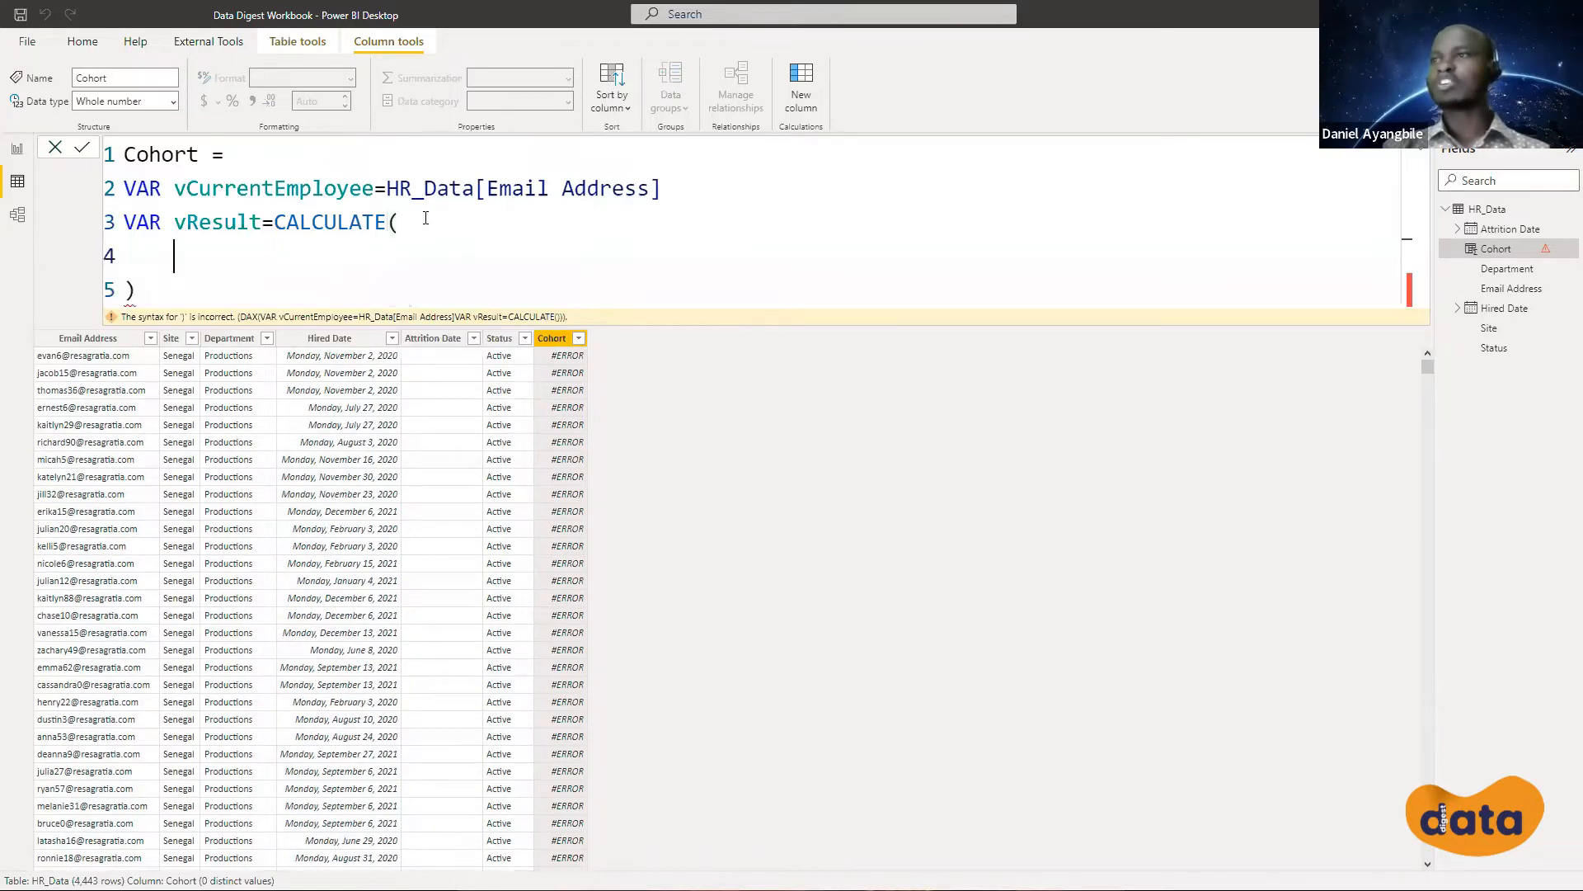
{"action": "left_click", "coordinate": [425, 218]}
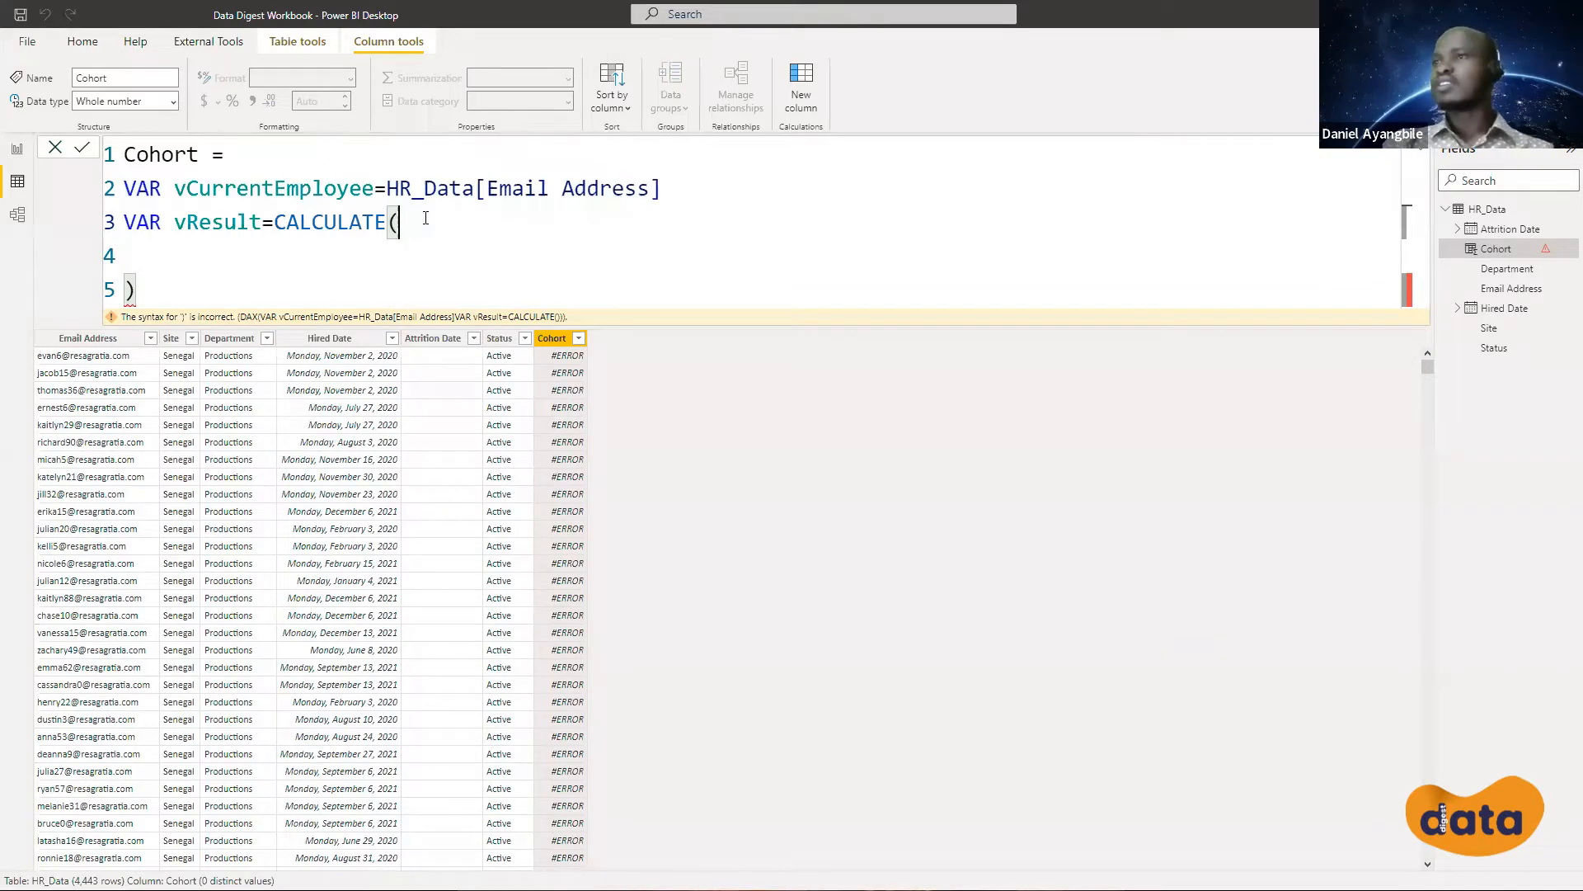
{"action": "key", "text": "shift+Return"}
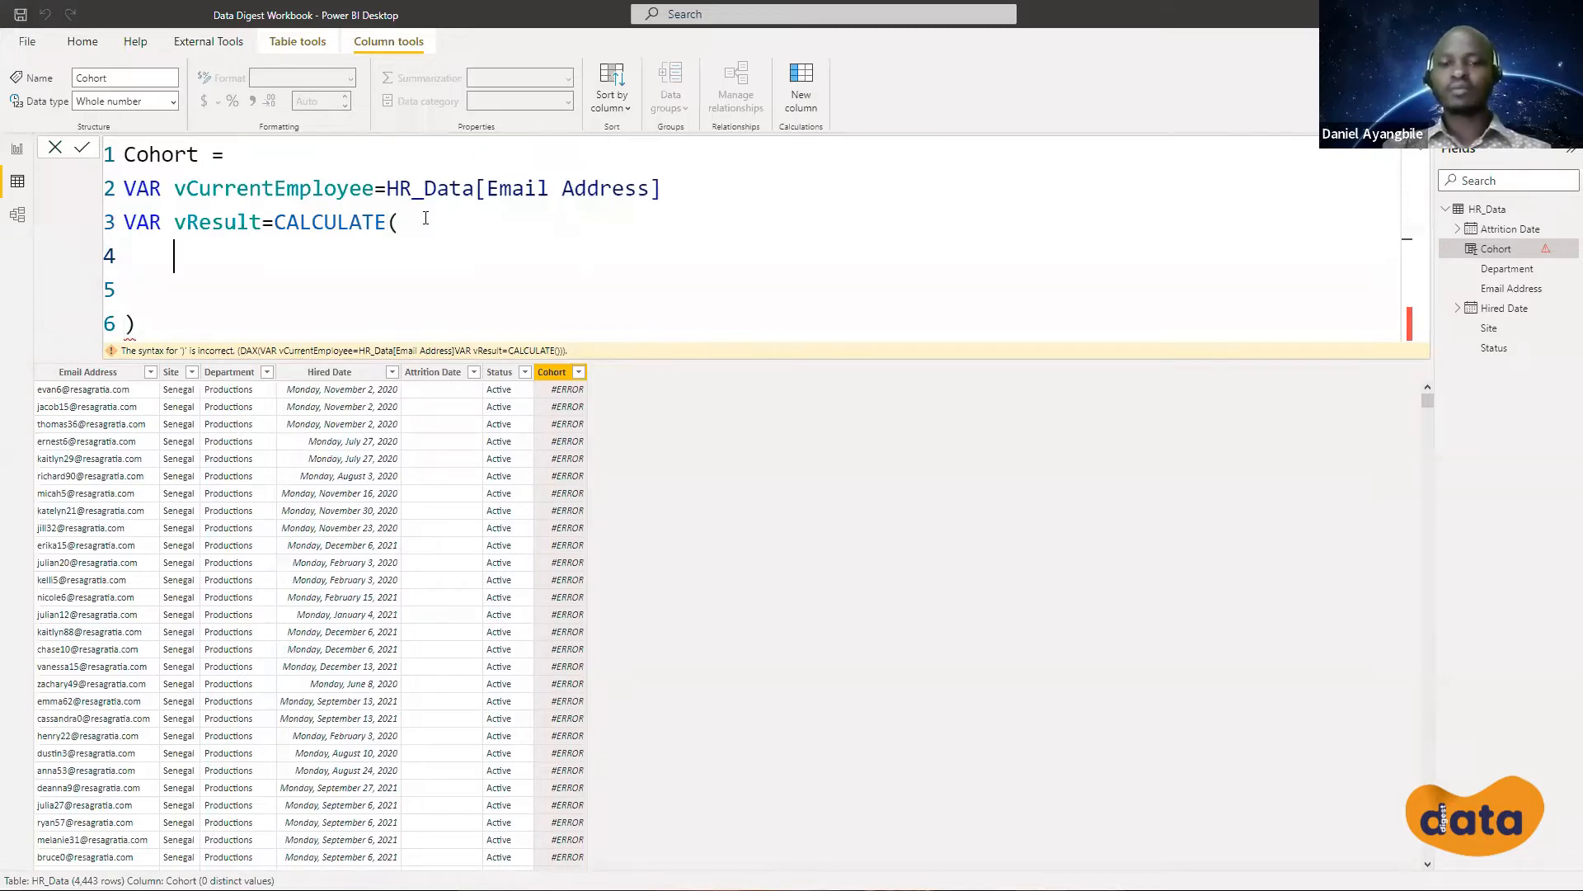
Start the CALCULATE expression with EOMONTH(MIN(HR_Data[Hired Date]) on the indented line of the Cohort formula
{"action": "type", "text": "EO"}
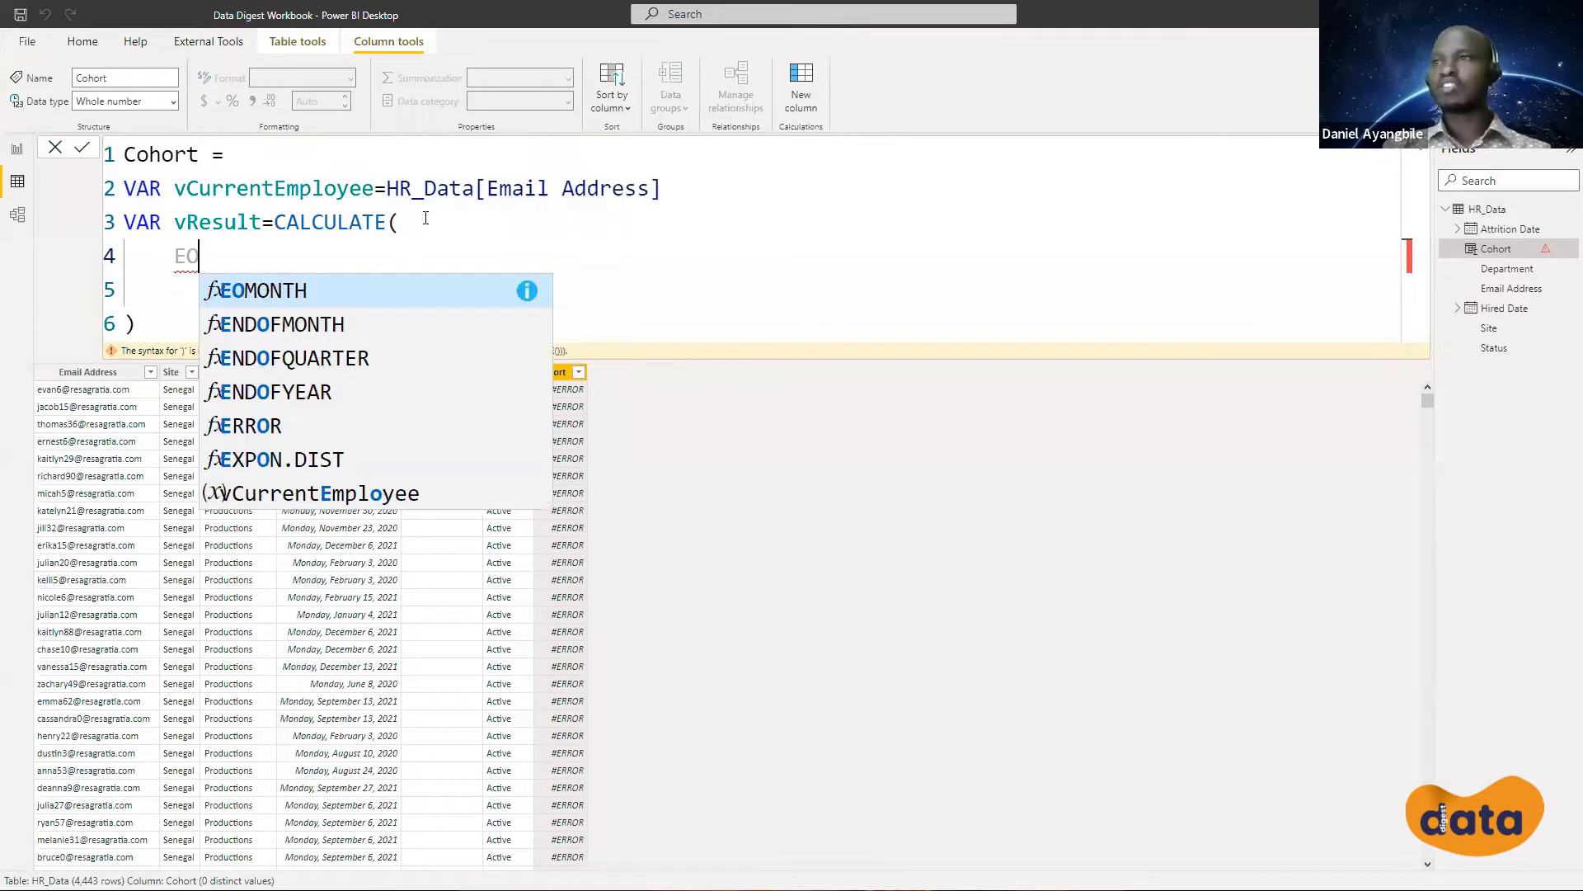
{"action": "left_click", "coordinate": [376, 301]}
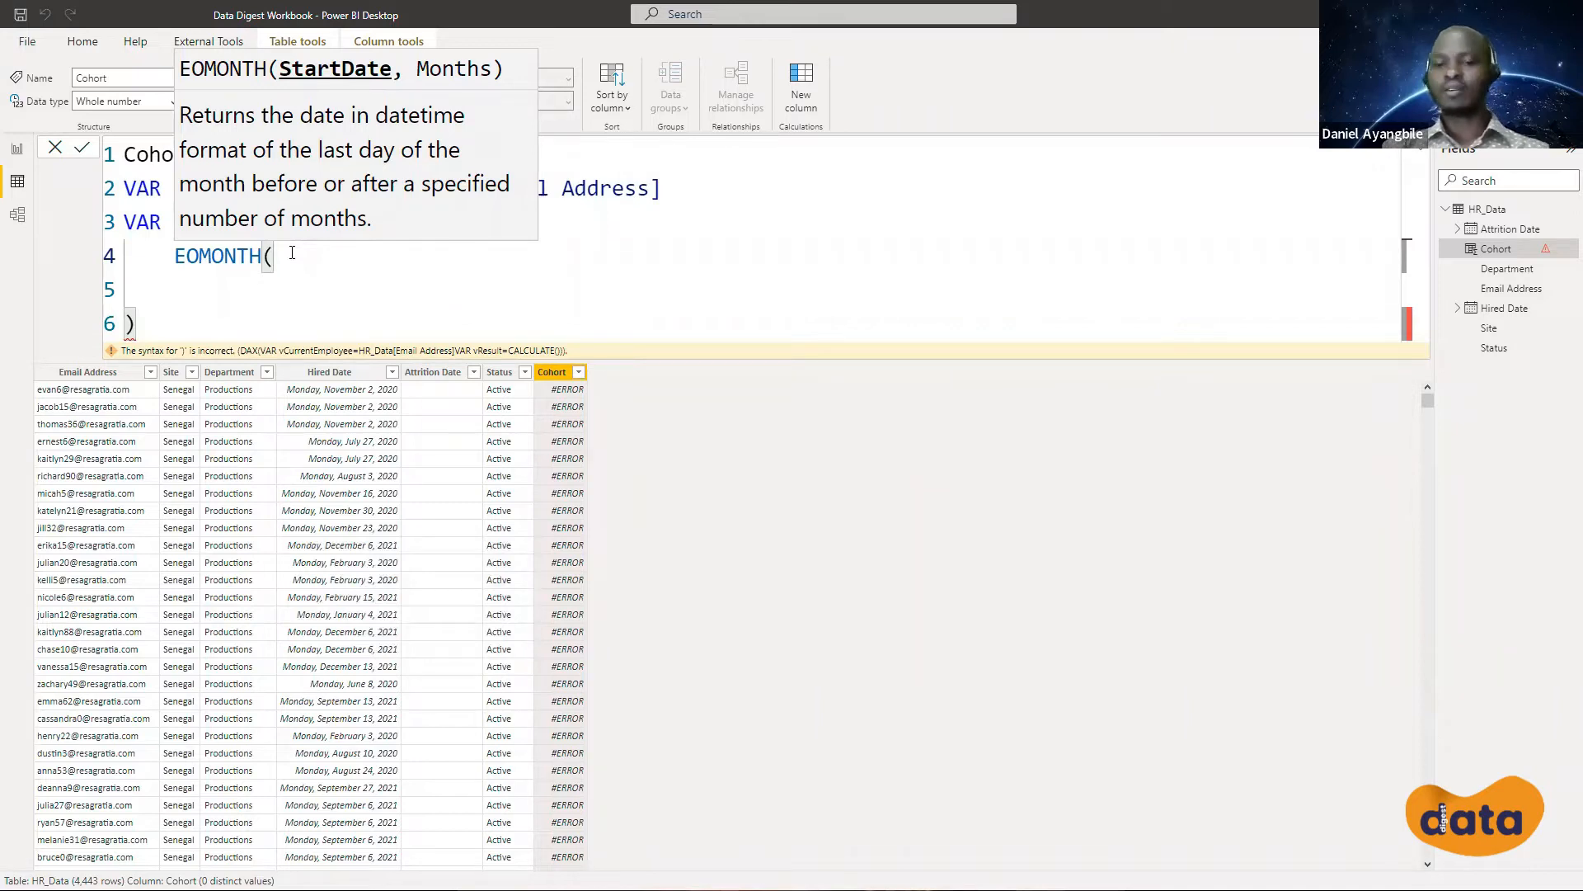
{"action": "type", "text": "MIN"}
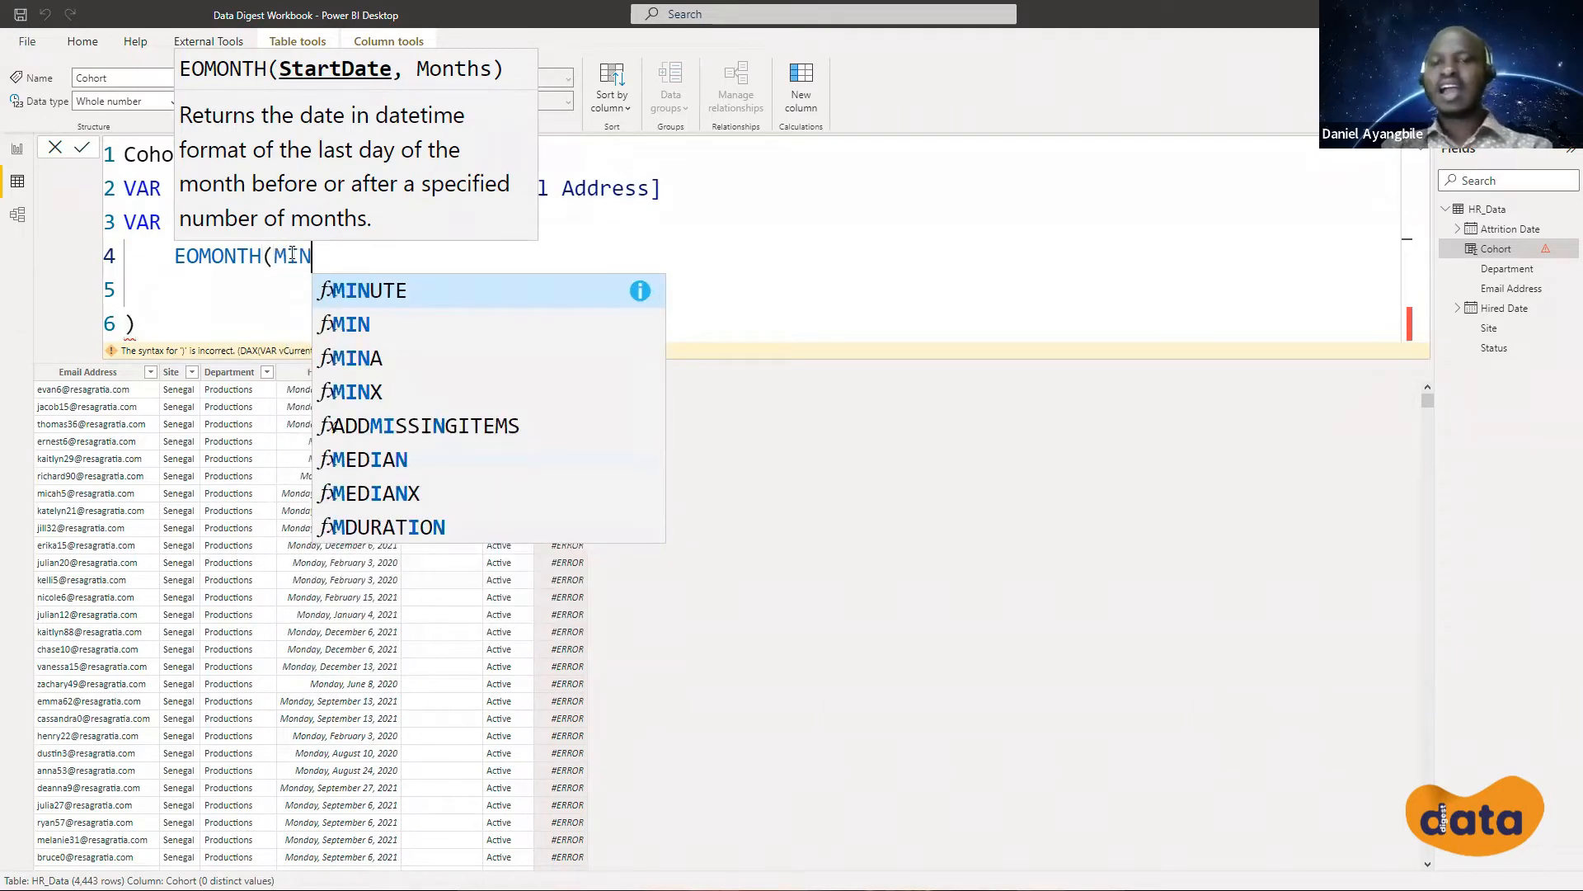
{"action": "type", "text": "("}
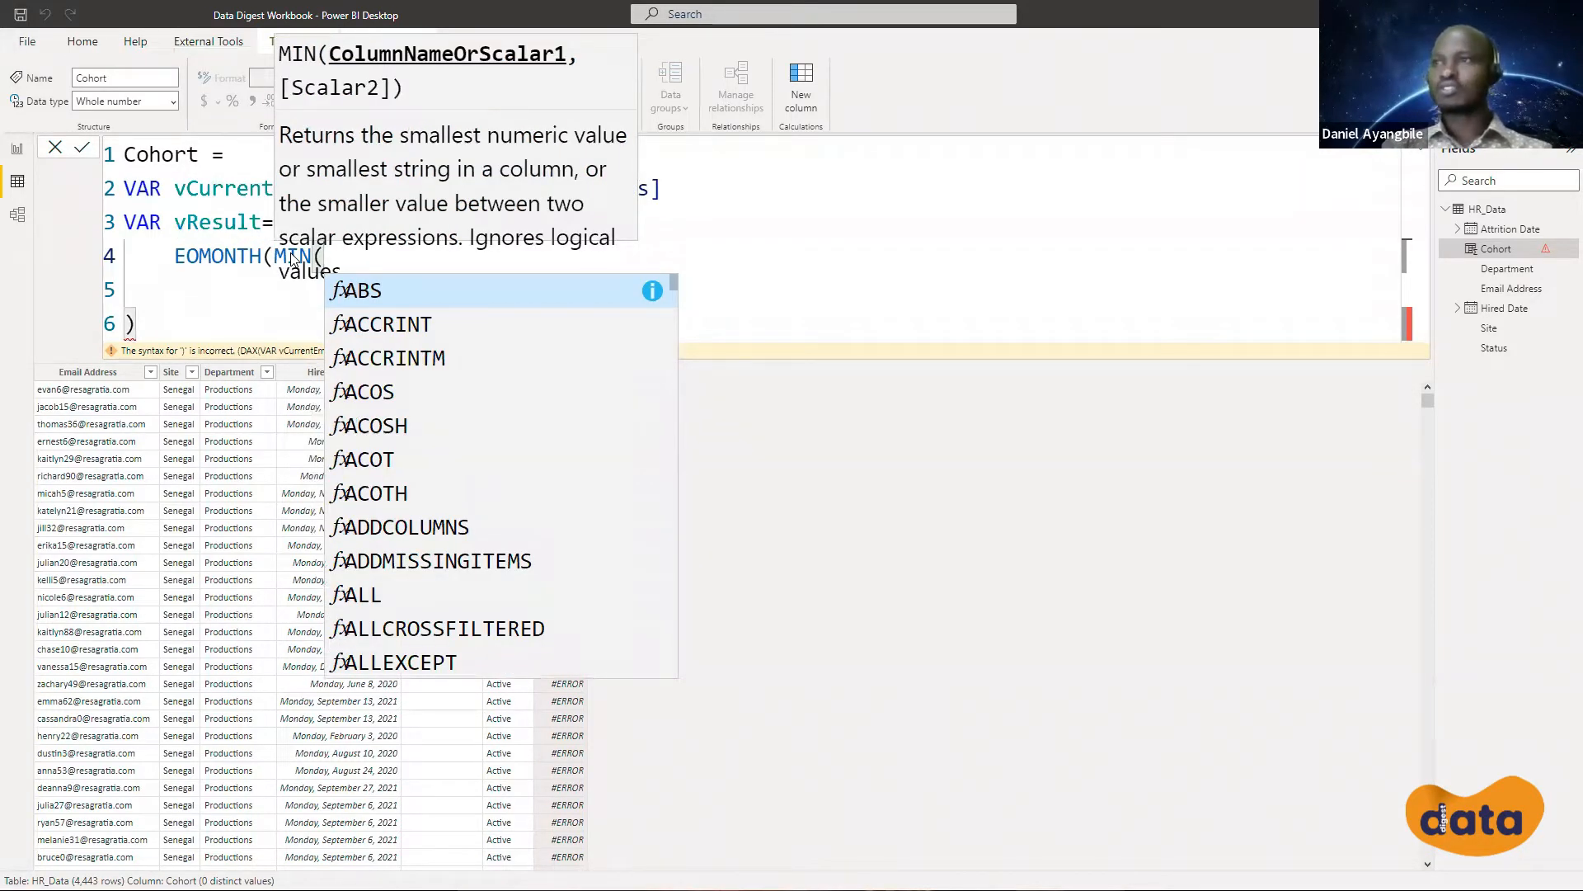
{"action": "type", "text": "H"}
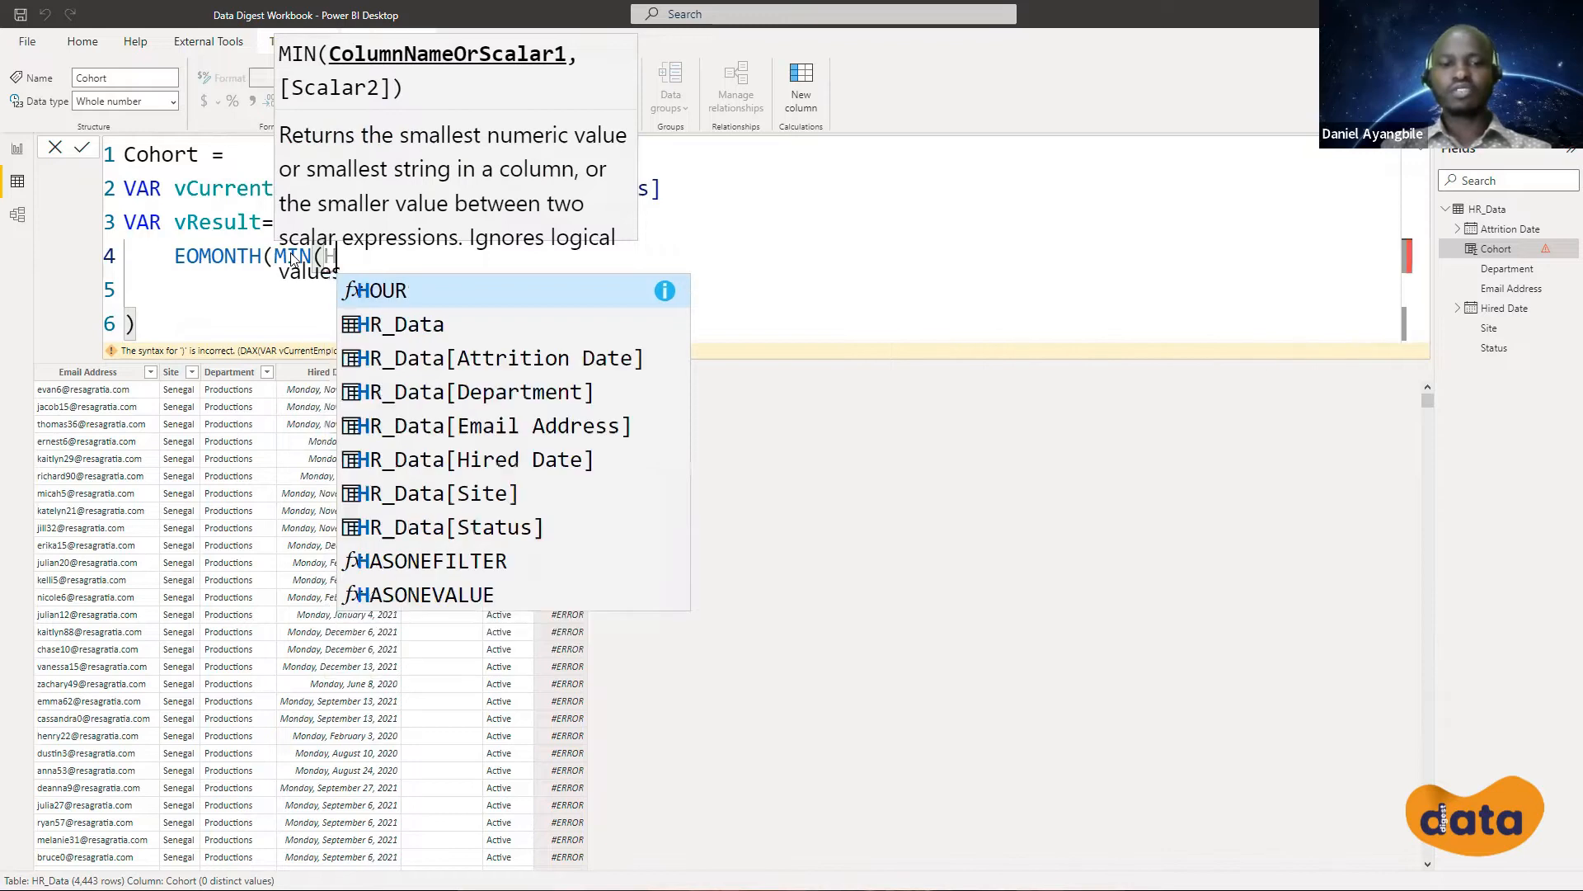
{"action": "type", "text": "ired"}
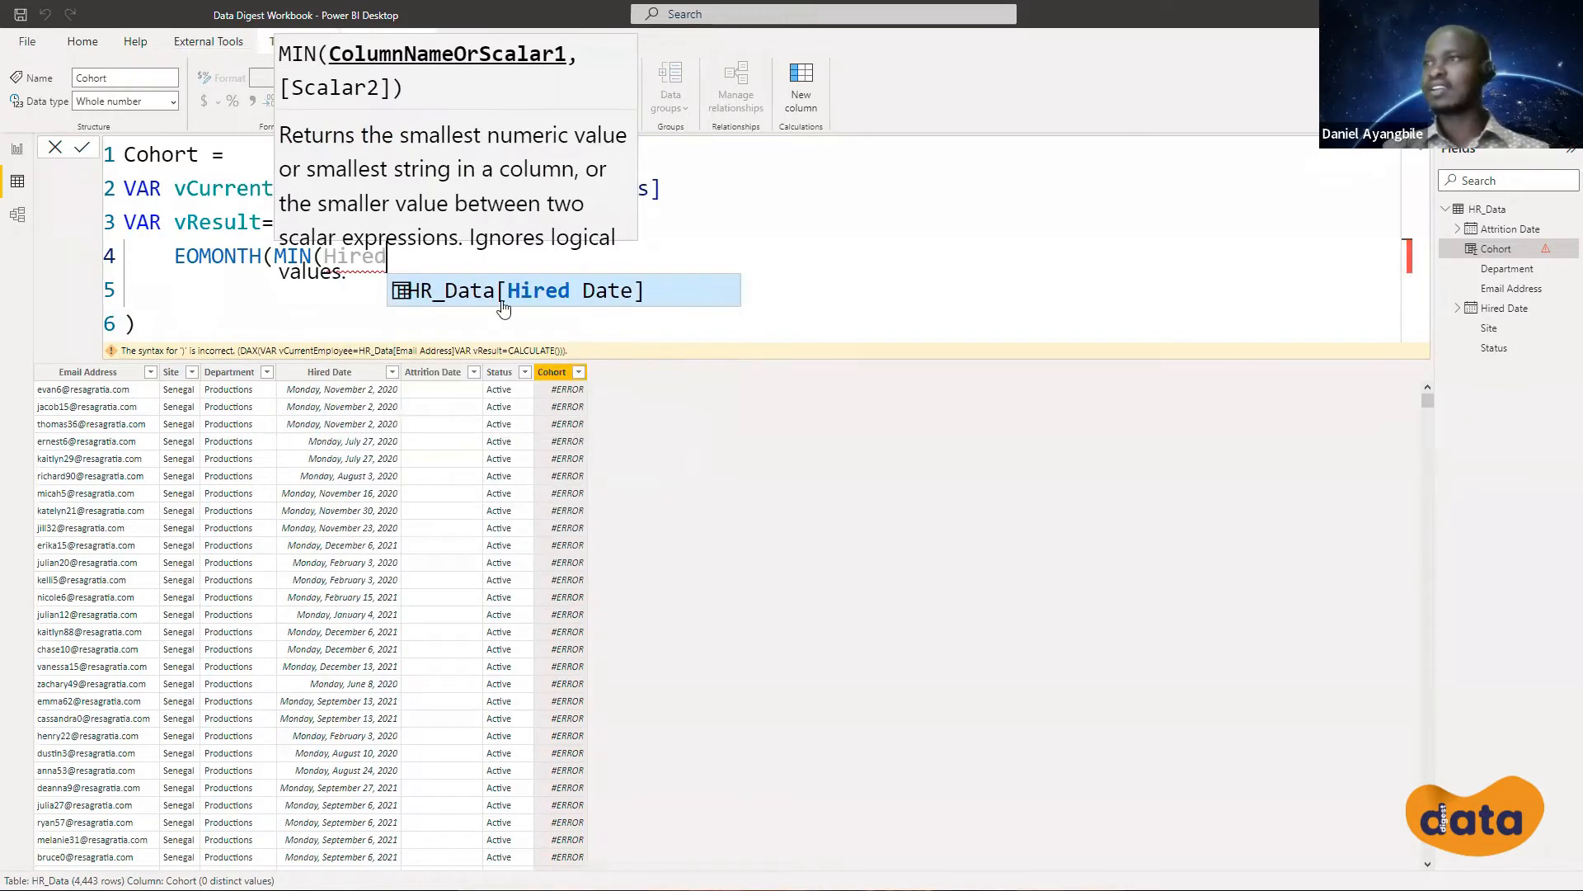
{"action": "left_click", "coordinate": [503, 308]}
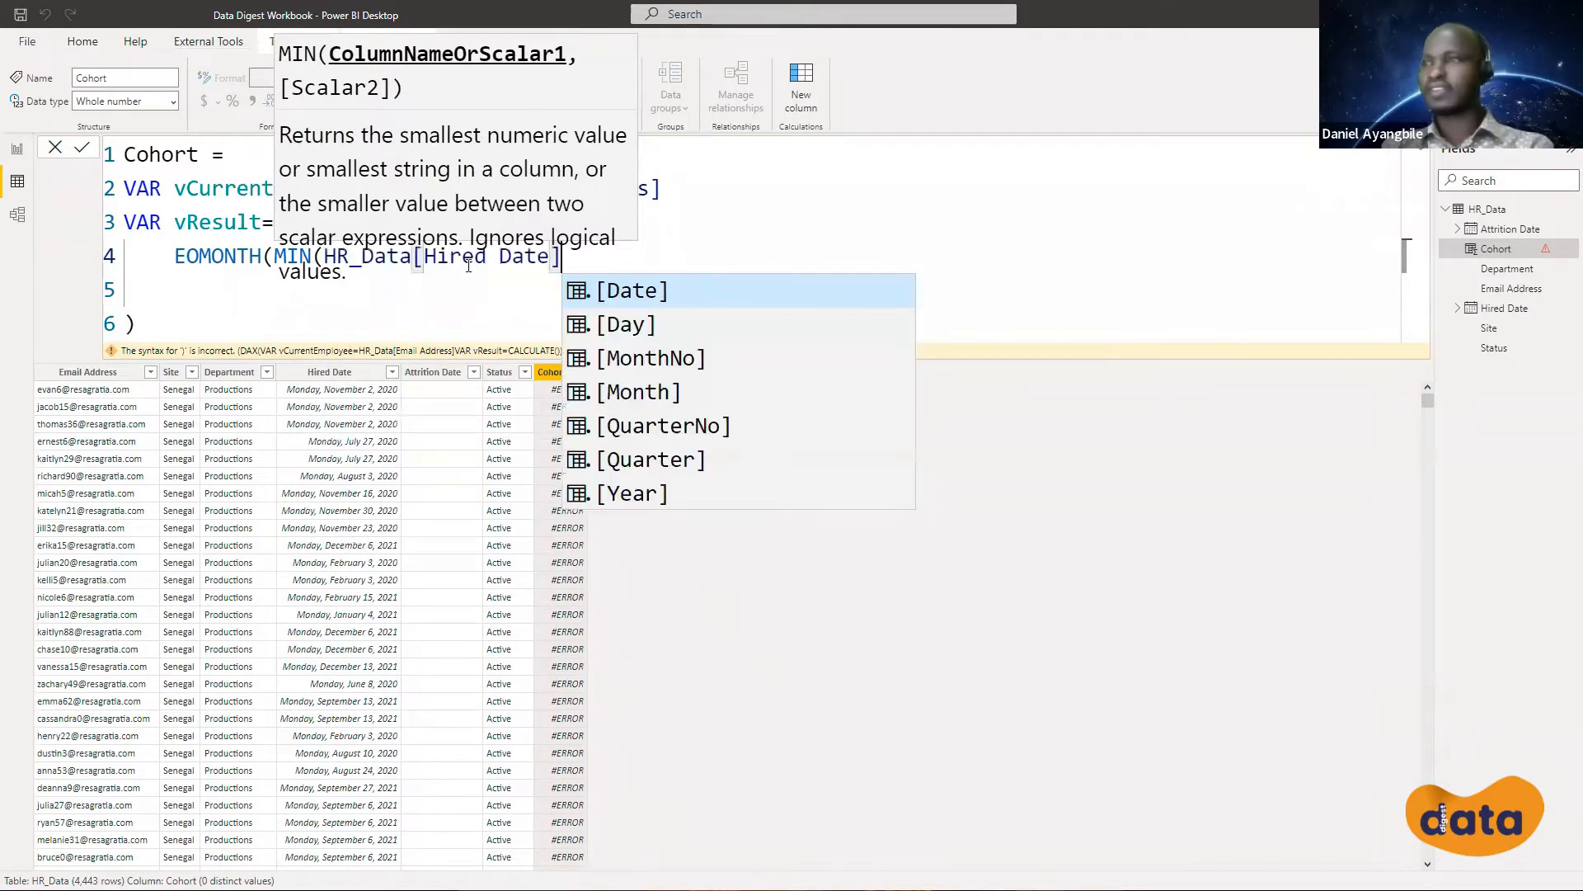
{"action": "type", "text": "])"}
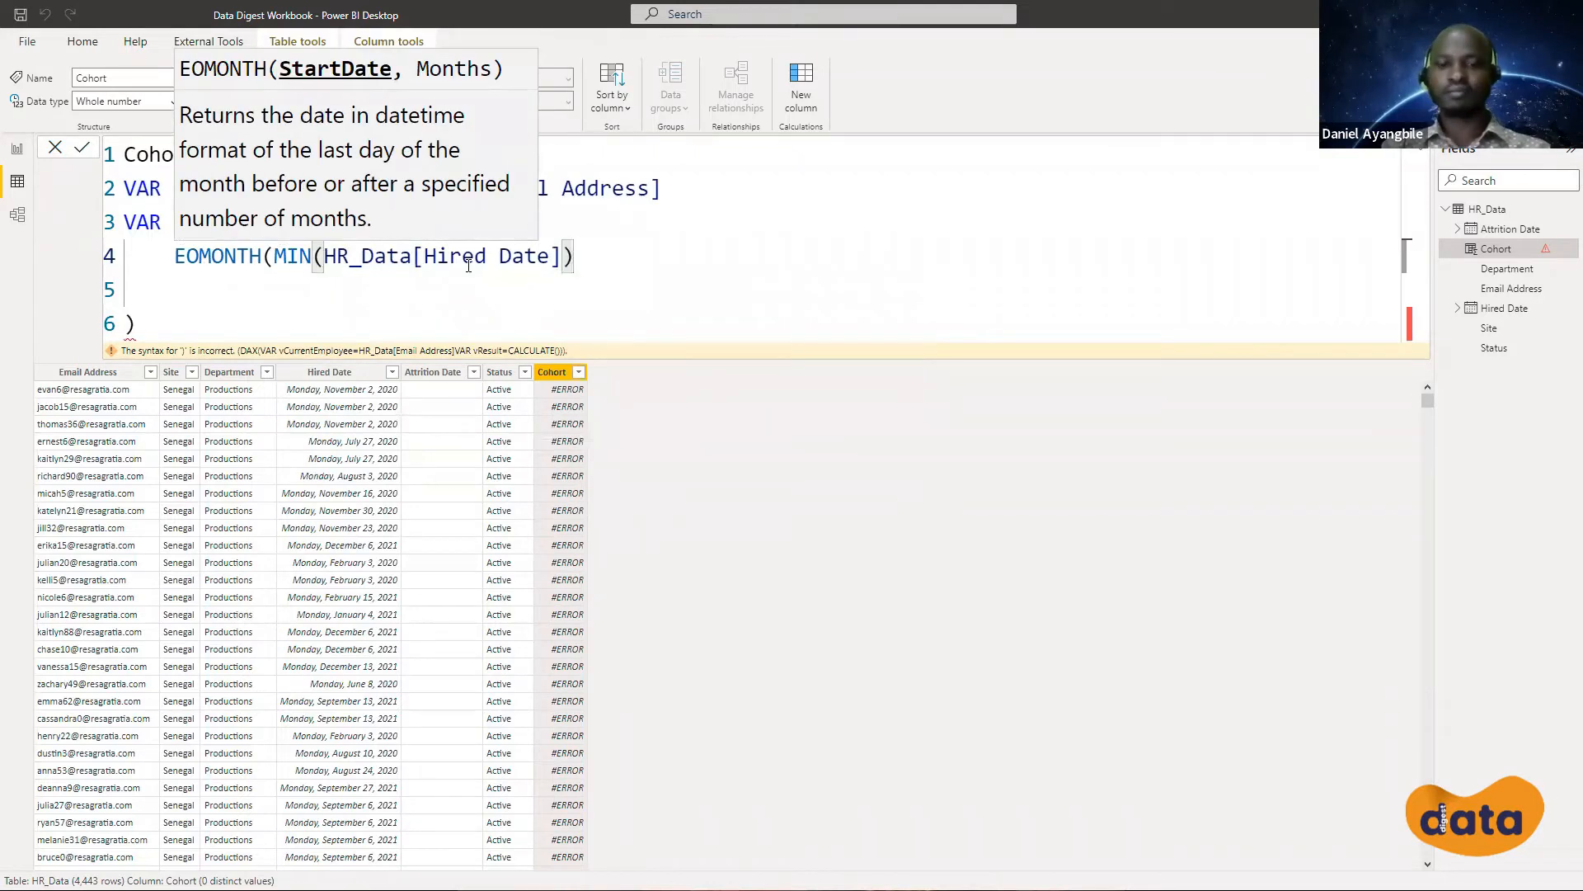
{"action": "type", "text": ",0"}
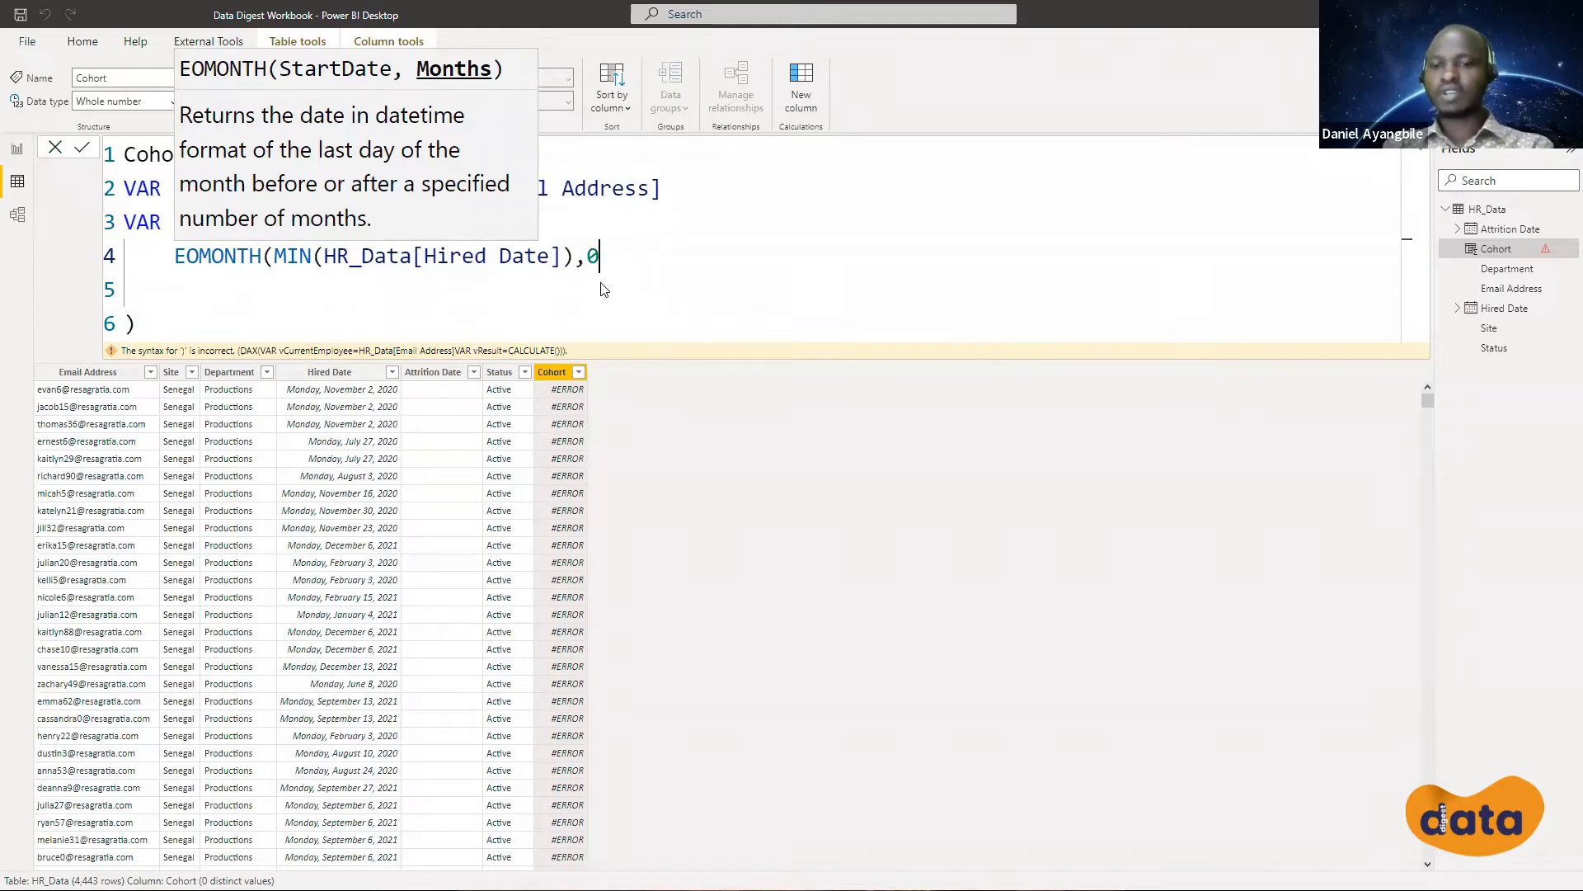
{"action": "type", "text": "),"}
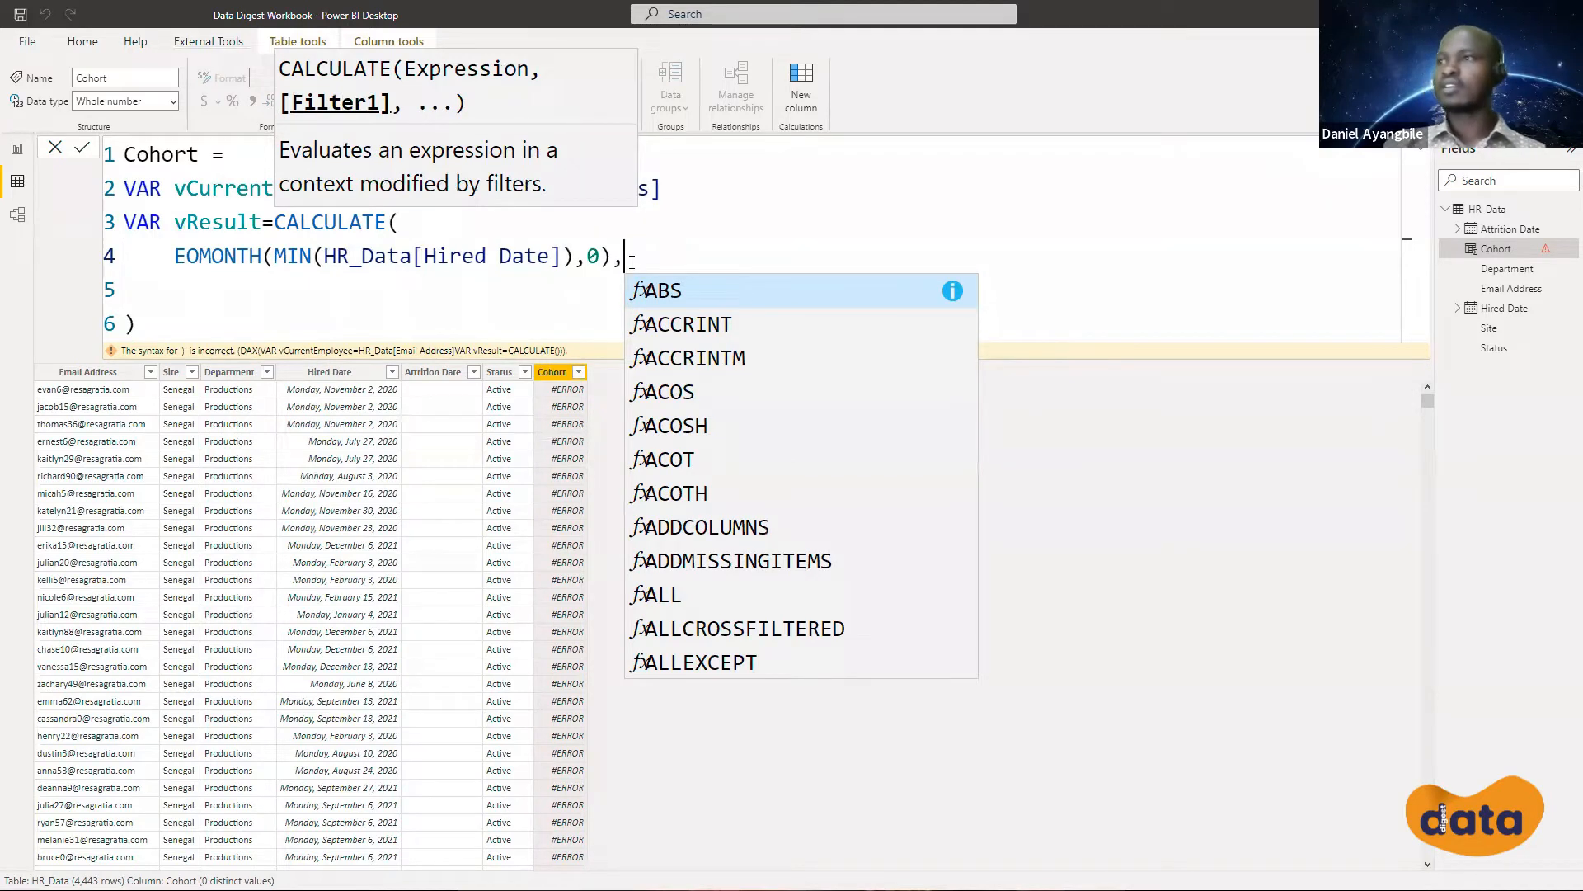
{"action": "key", "text": "BackSpace"}
{"action": "key", "text": "BackSpace"}
{"action": "key", "text": "BackSpace"}
{"action": "key", "text": "BackSpace"}
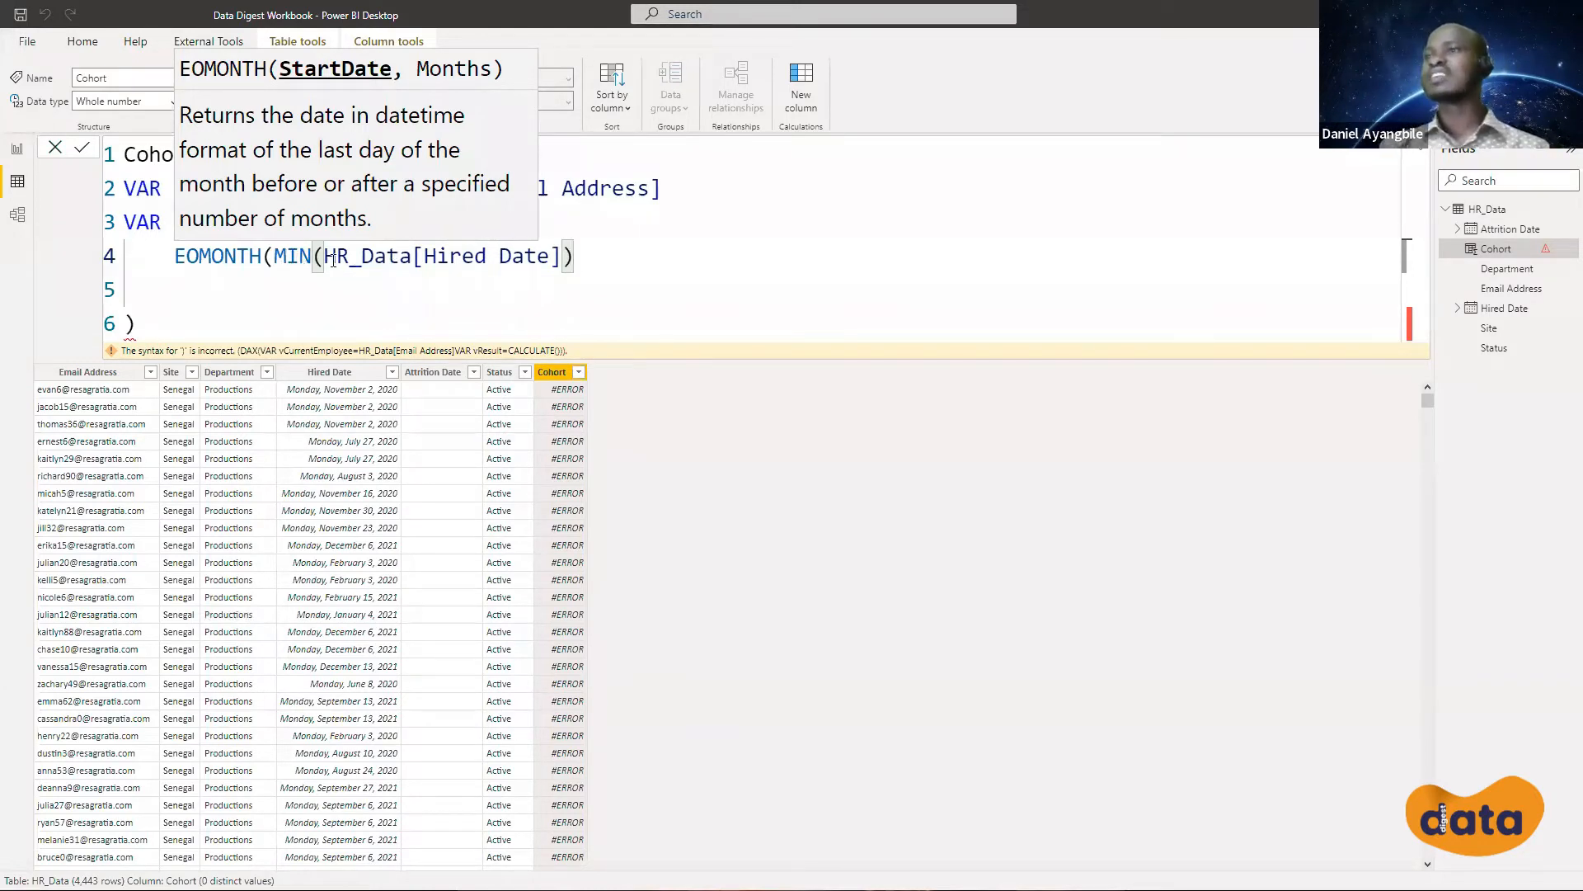
{"action": "left_click", "coordinate": [530, 264]}
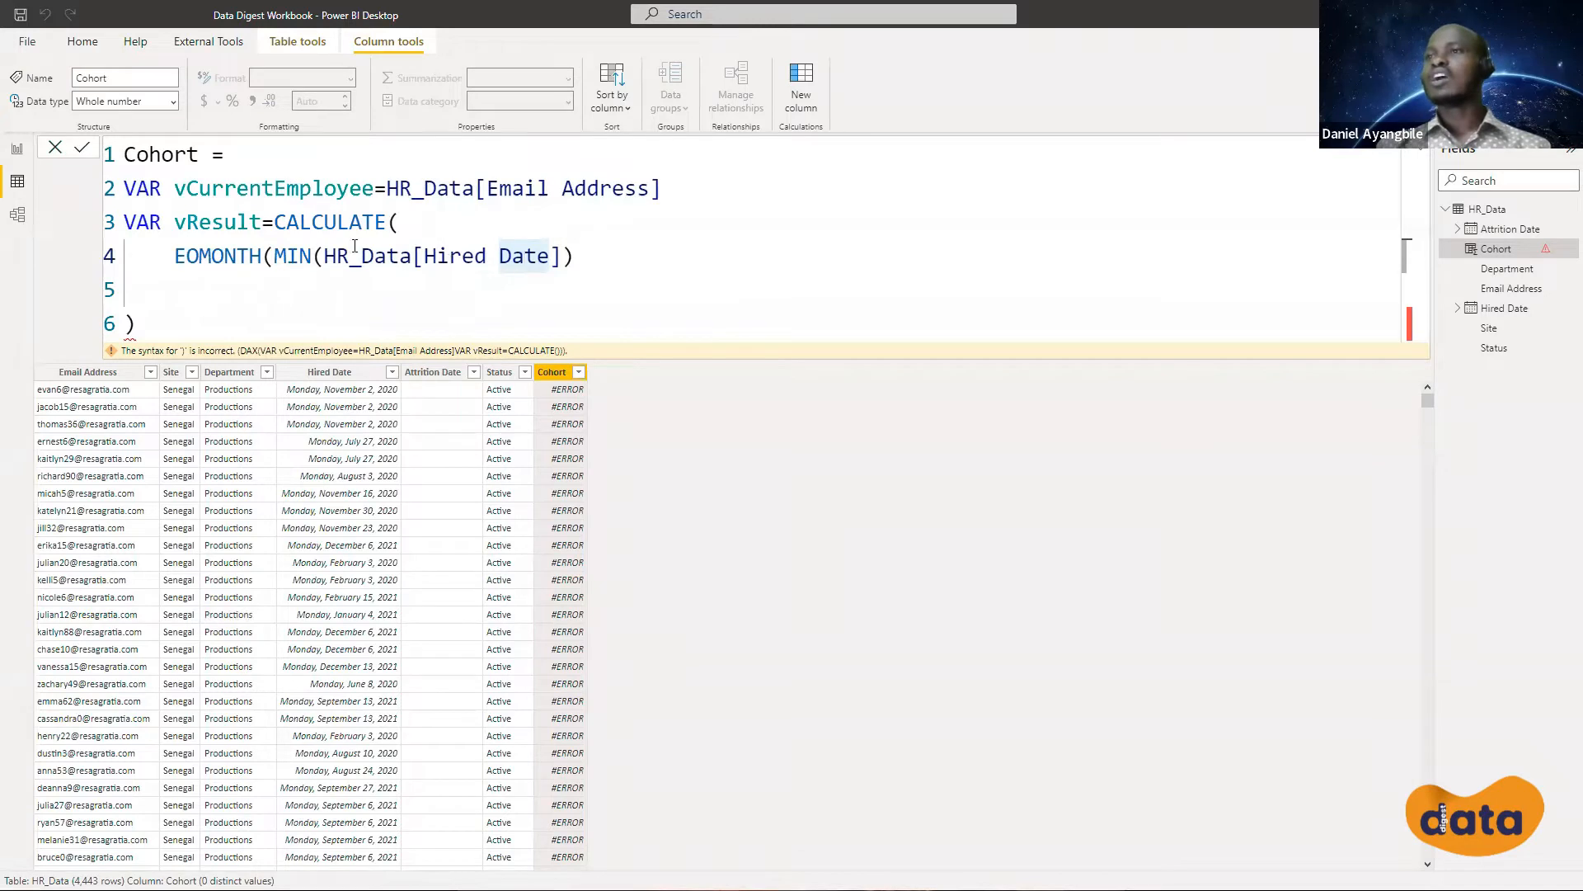
{"action": "left_click", "coordinate": [325, 256]}
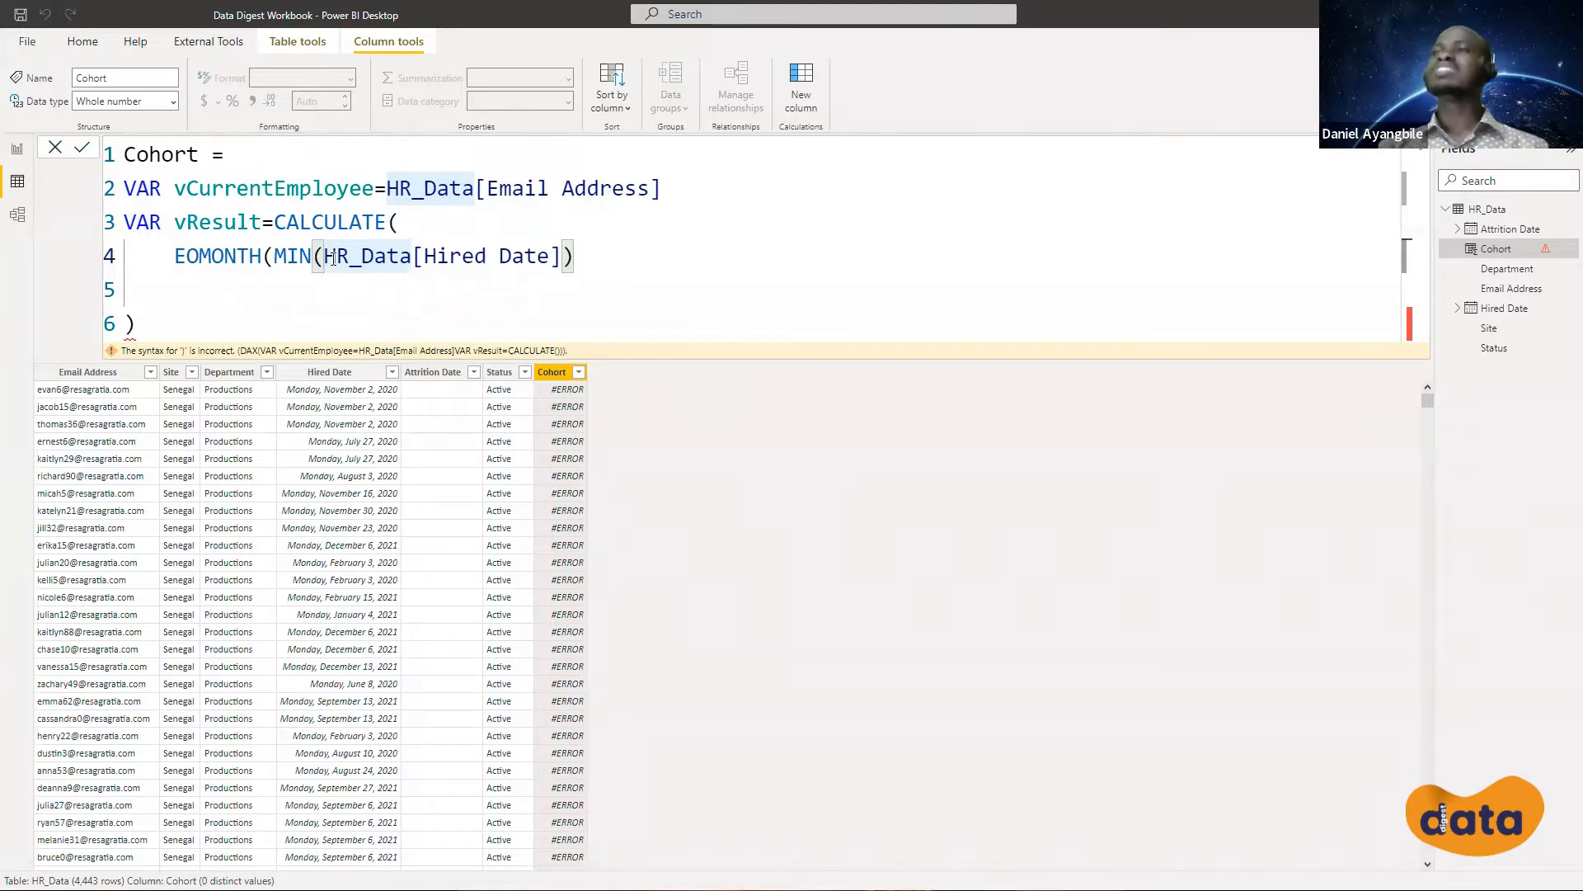
{"action": "left_click", "coordinate": [301, 260]}
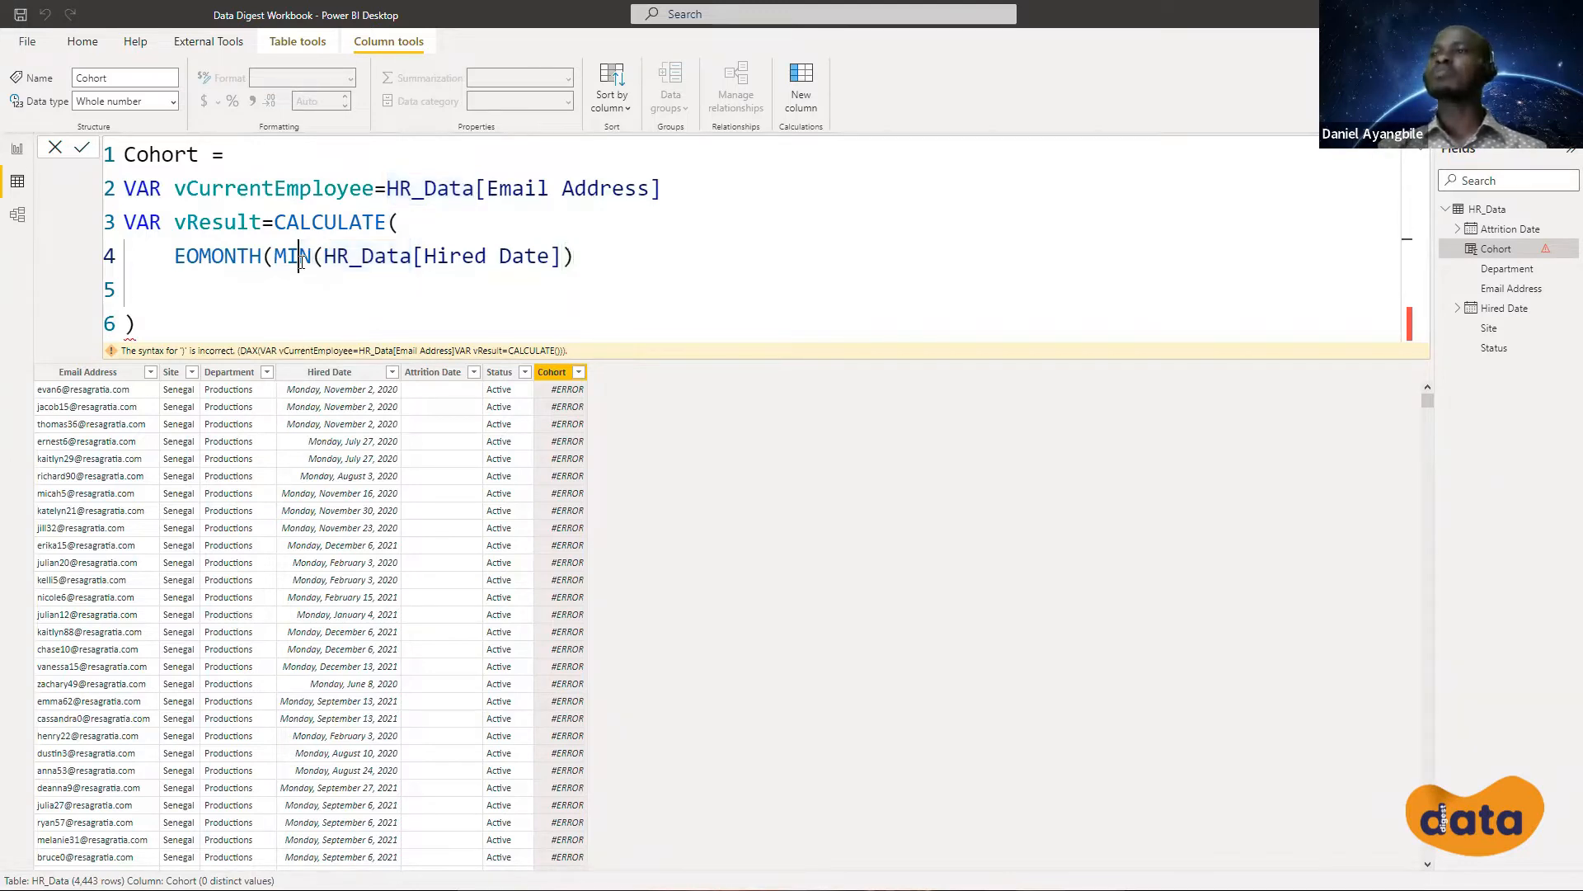
{"action": "left_click_drag", "start_coordinate": [302, 260], "coordinate": [594, 259]}
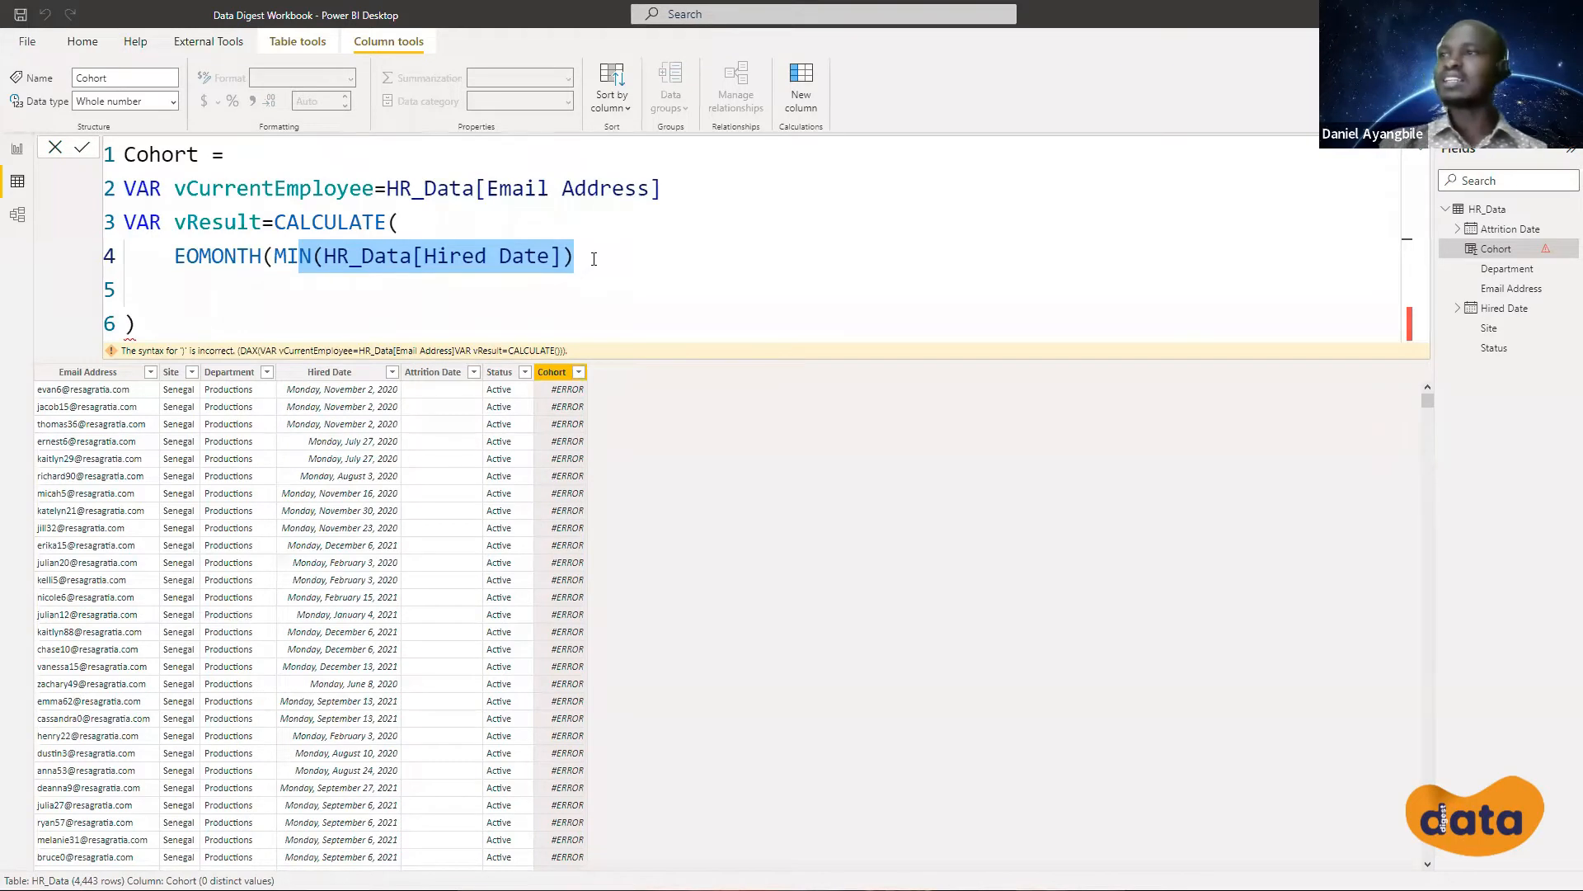
Give EOMONTH a months argument of 0 after the MIN of Hired Date and close its parenthesis
{"action": "left_click", "coordinate": [593, 259]}
{"action": "type", "text": ","}
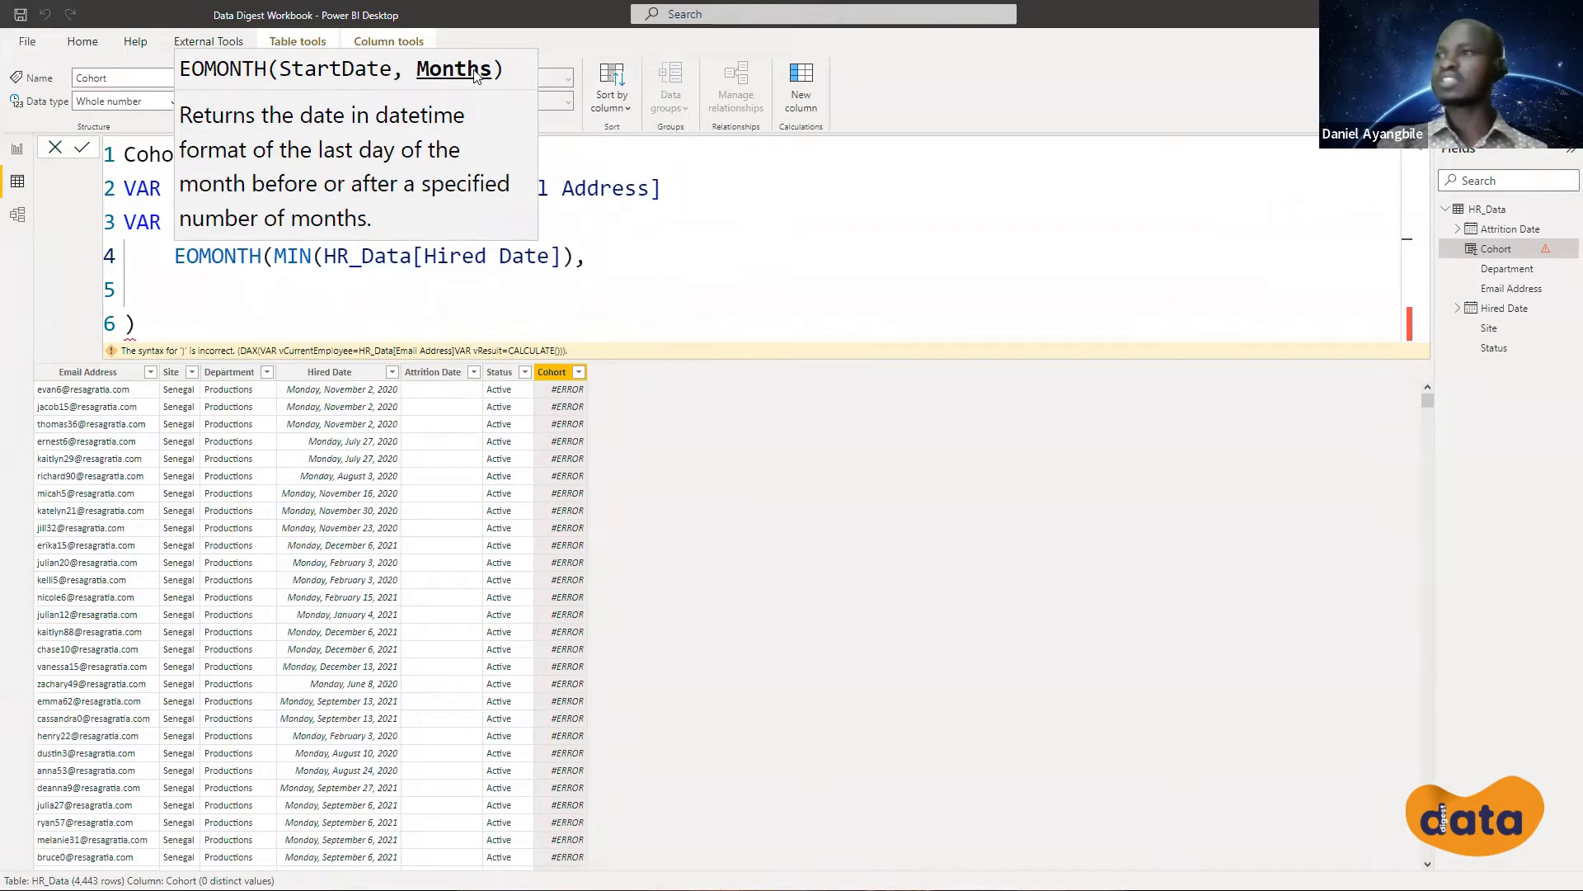
{"action": "type", "text": "0"}
{"action": "type", "text": ")"}
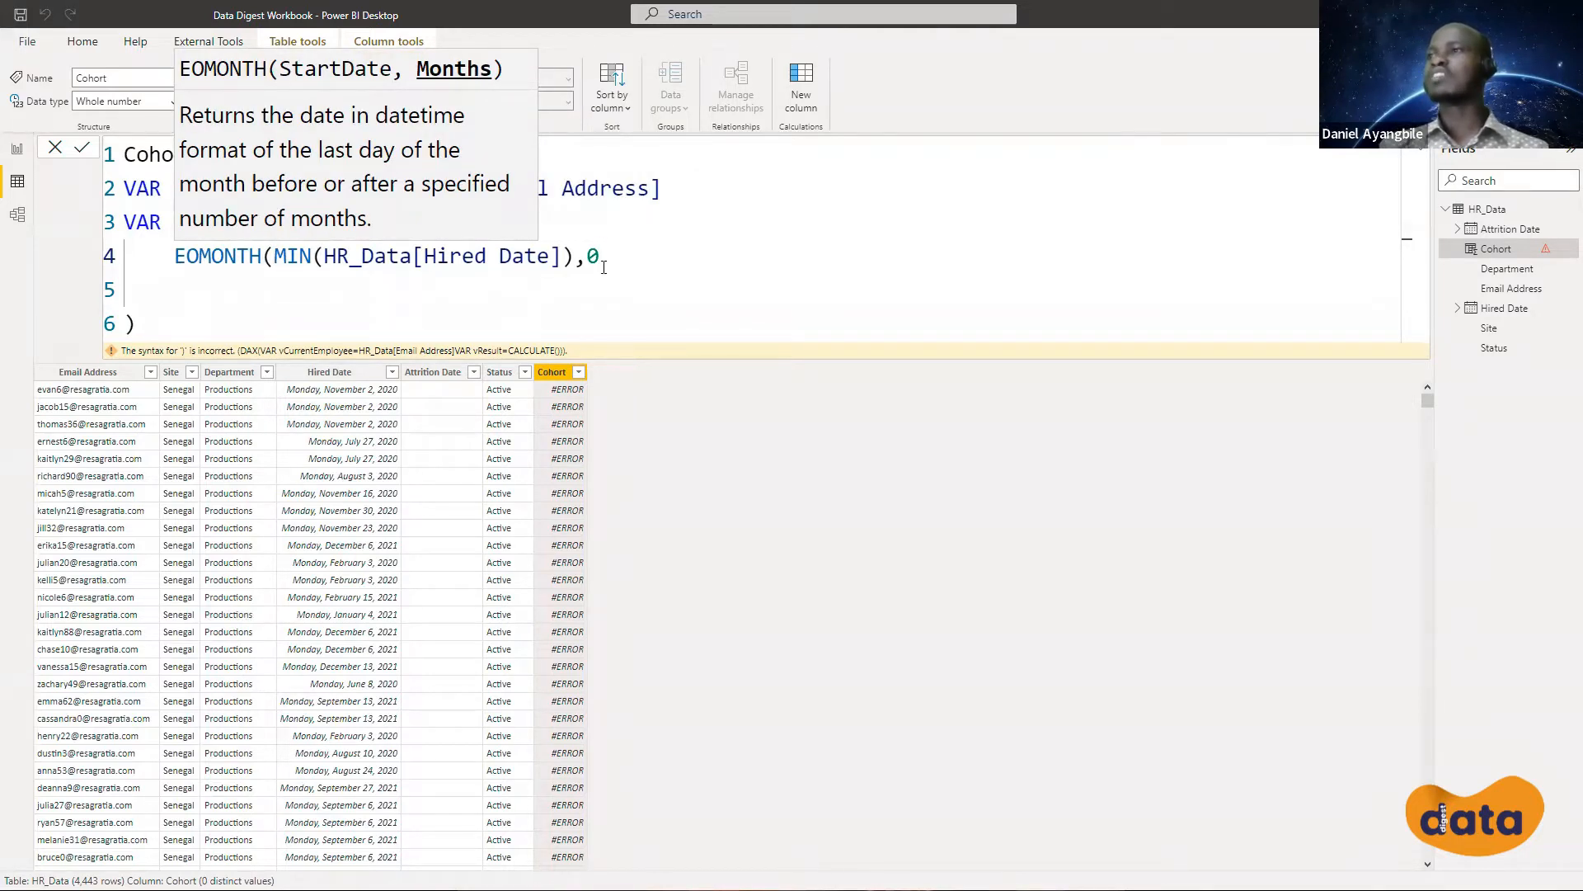
{"action": "key", "text": "BackSpace"}
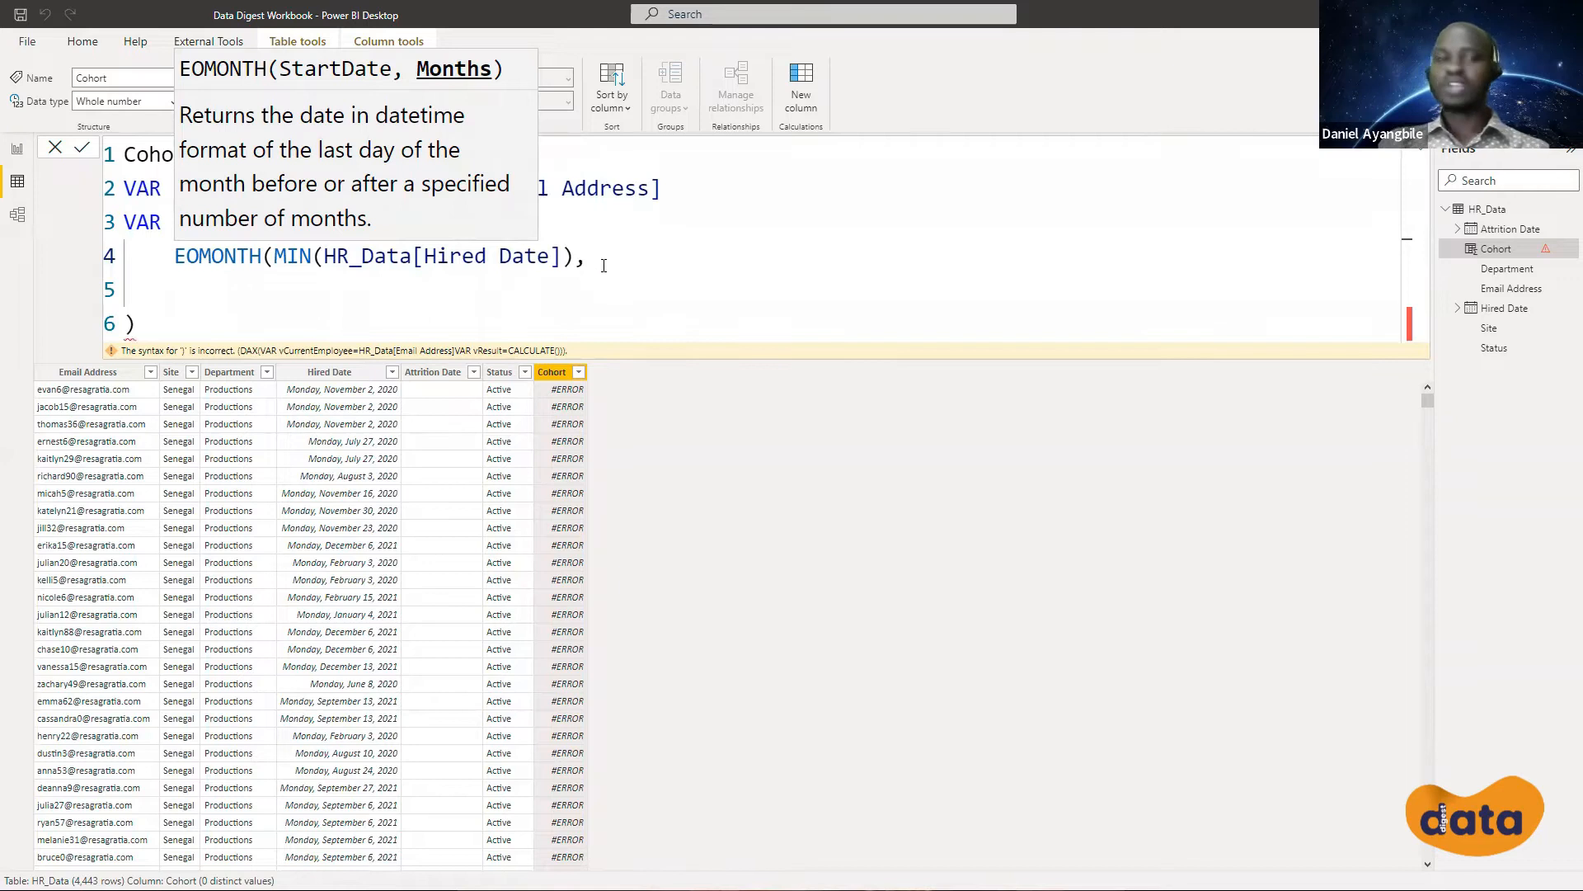
{"action": "type", "text": "1"}
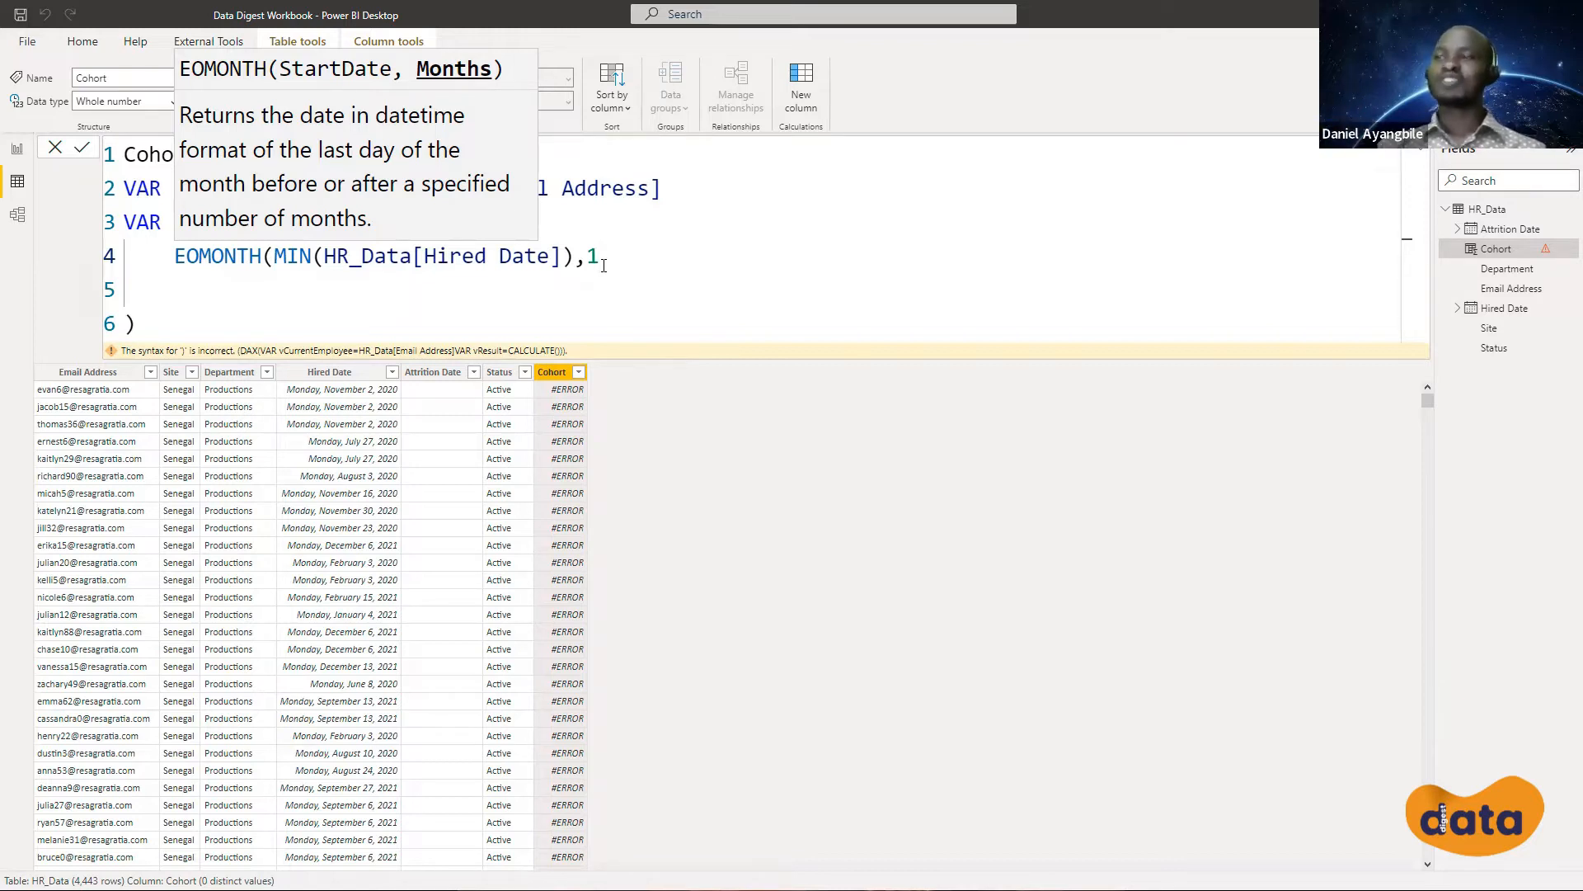
{"action": "key", "text": "BackSpace"}
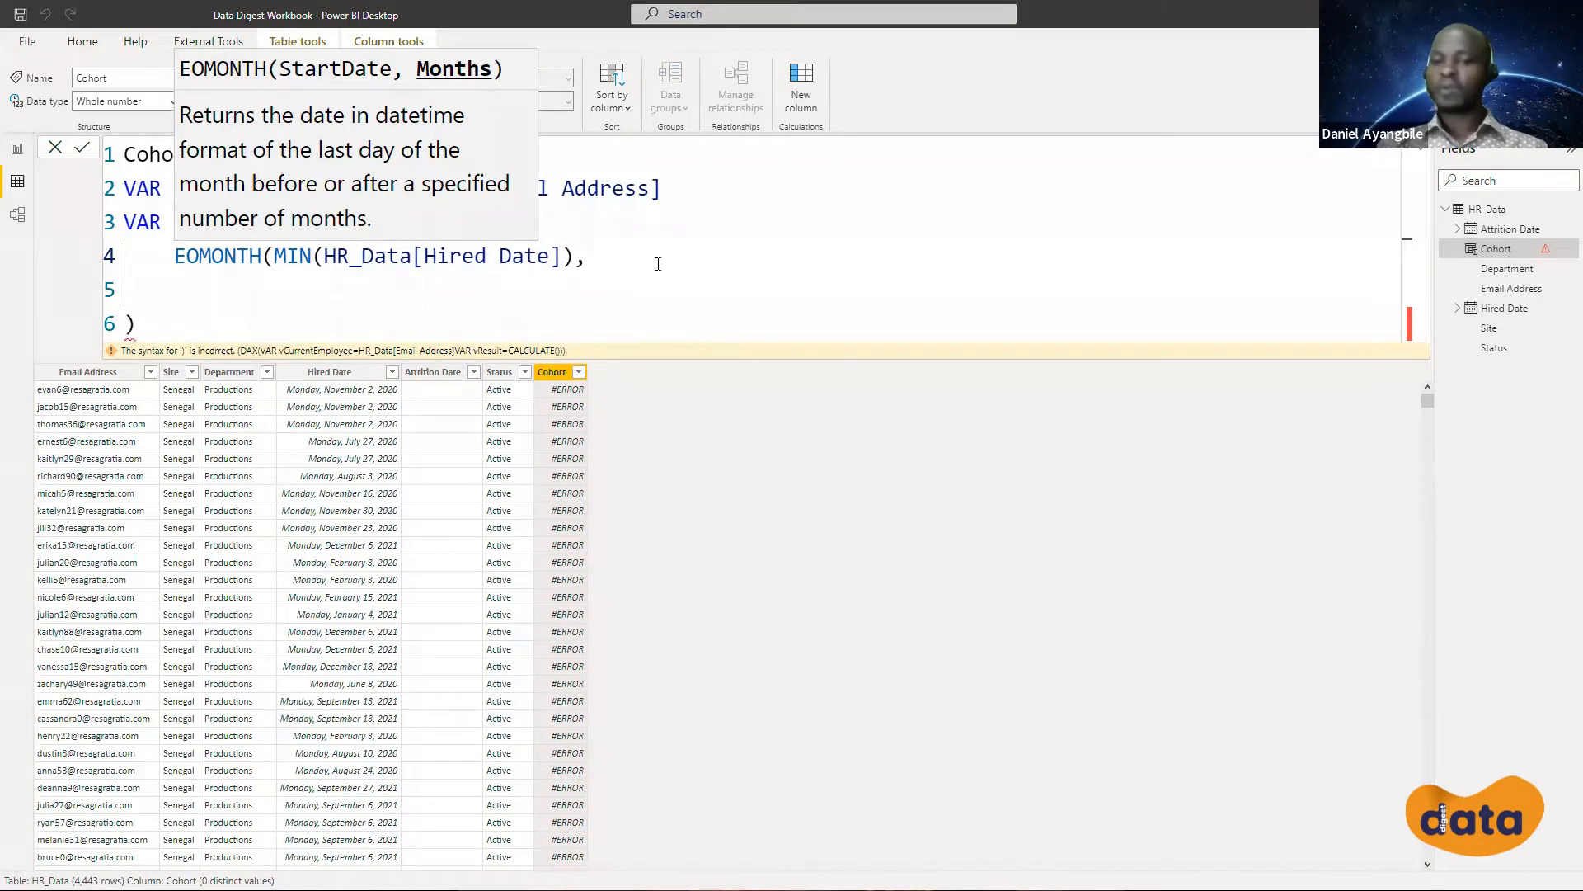
{"action": "type", "text": "0)"}
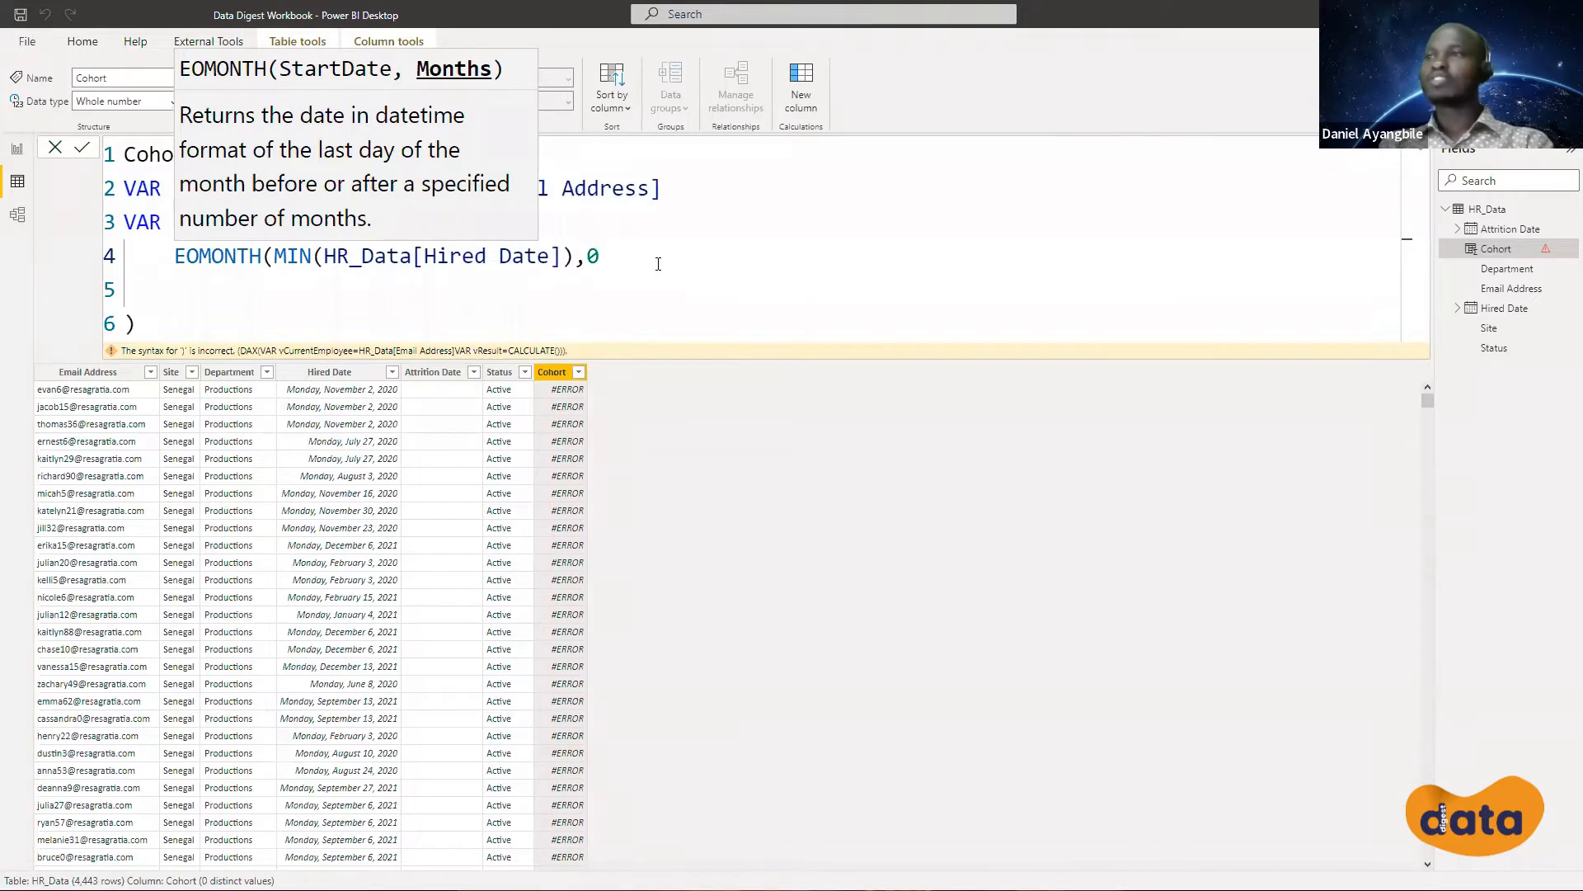
Try 2 and 1 as the months argument of EOMONTH, and restore it to 0
{"action": "left_click", "coordinate": [599, 258]}
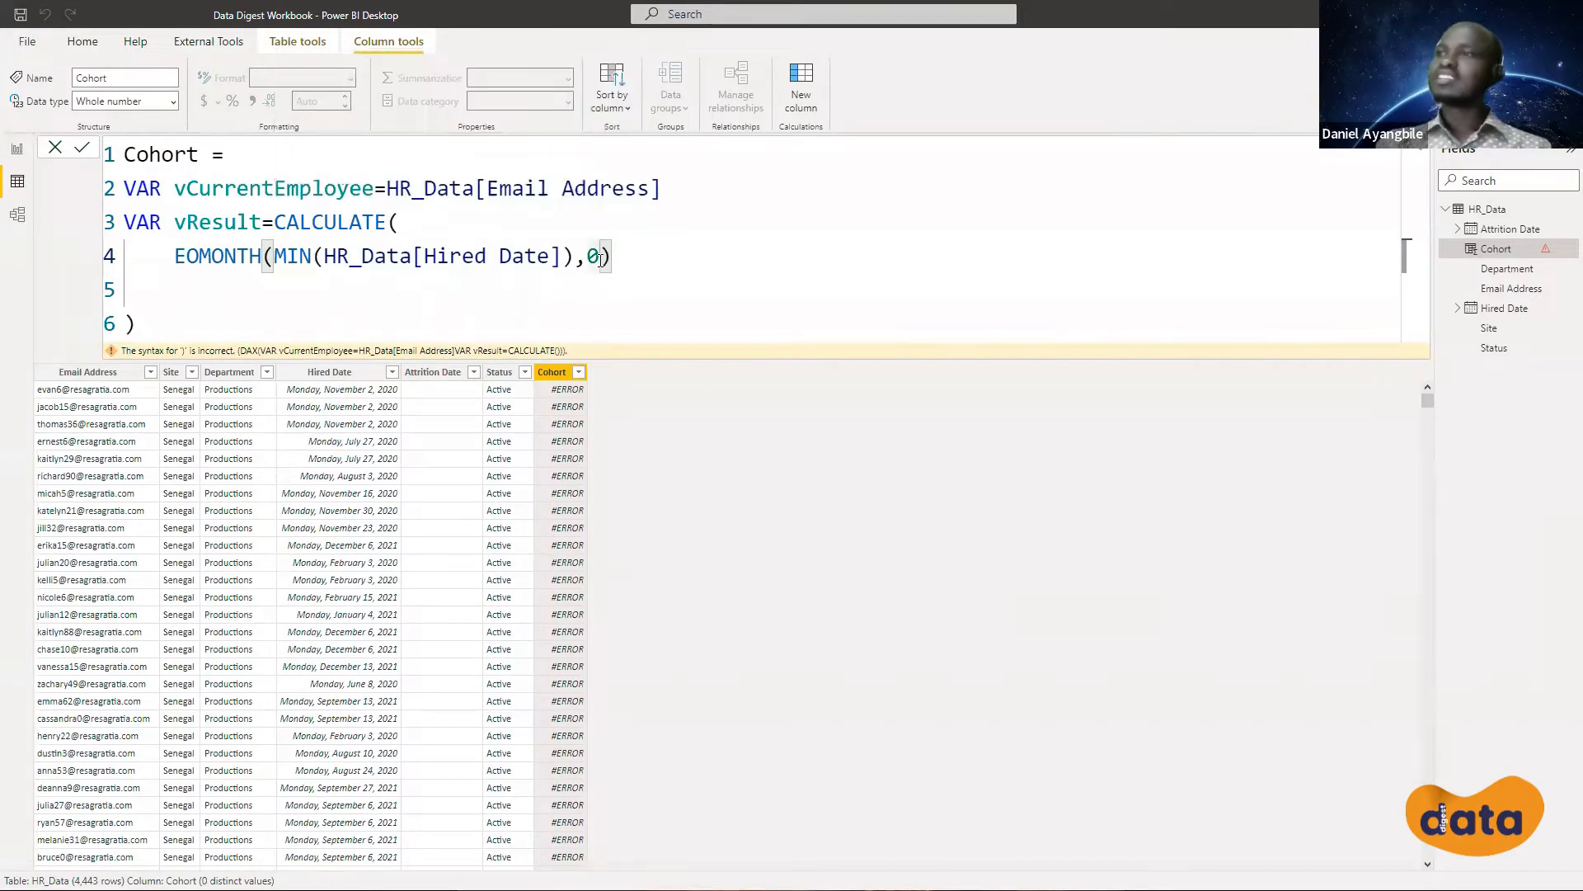
{"action": "key", "text": "BackSpace"}
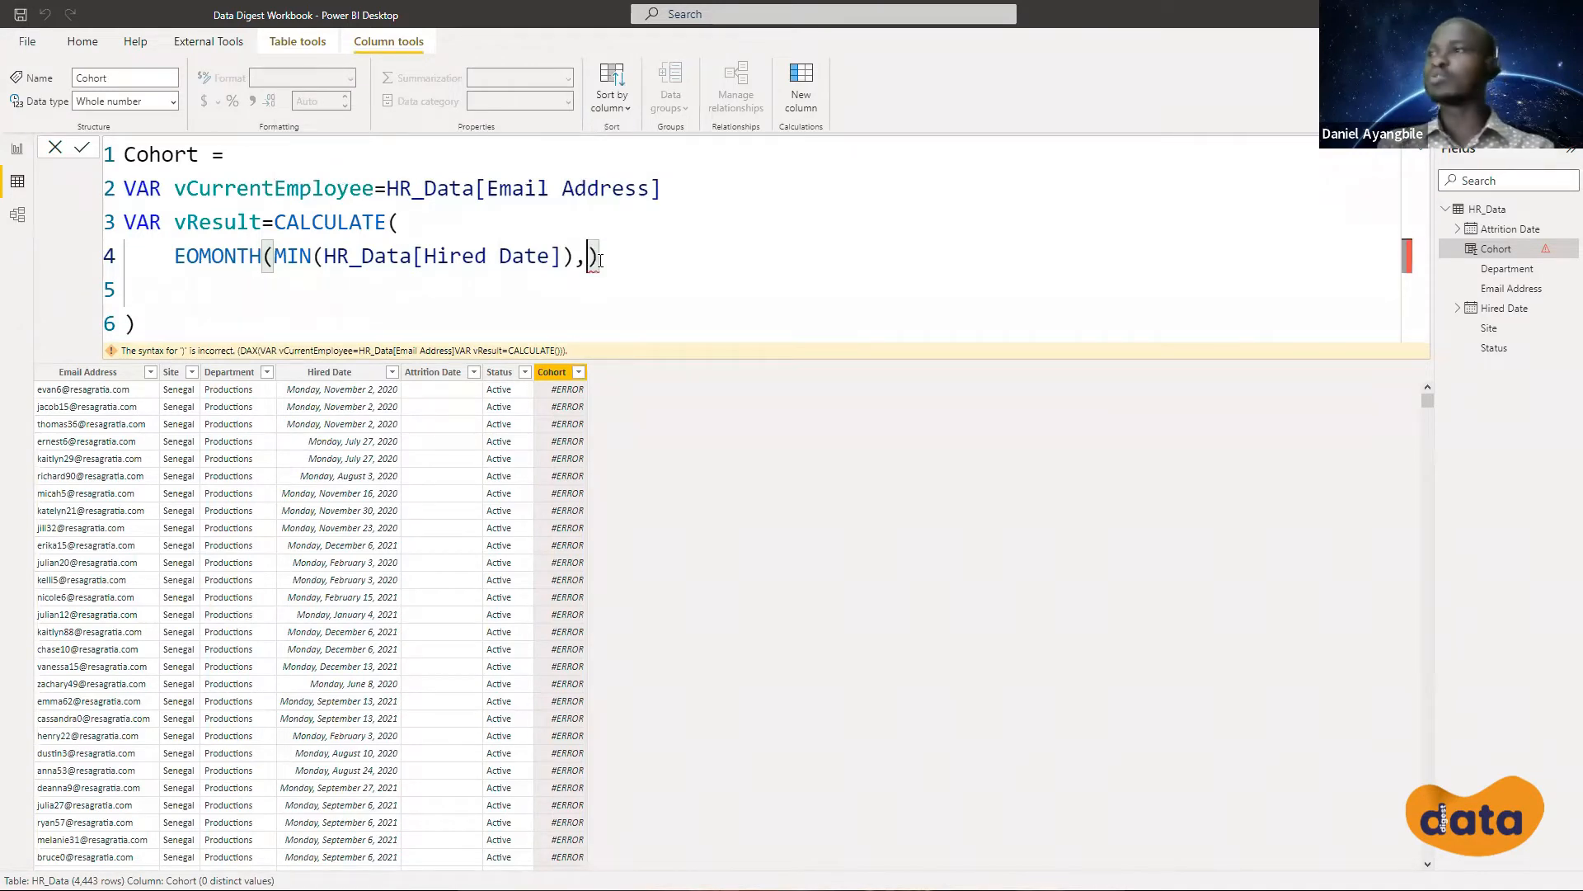
{"action": "type", "text": "2"}
{"action": "key", "text": "BackSpace"}
{"action": "type", "text": "1"}
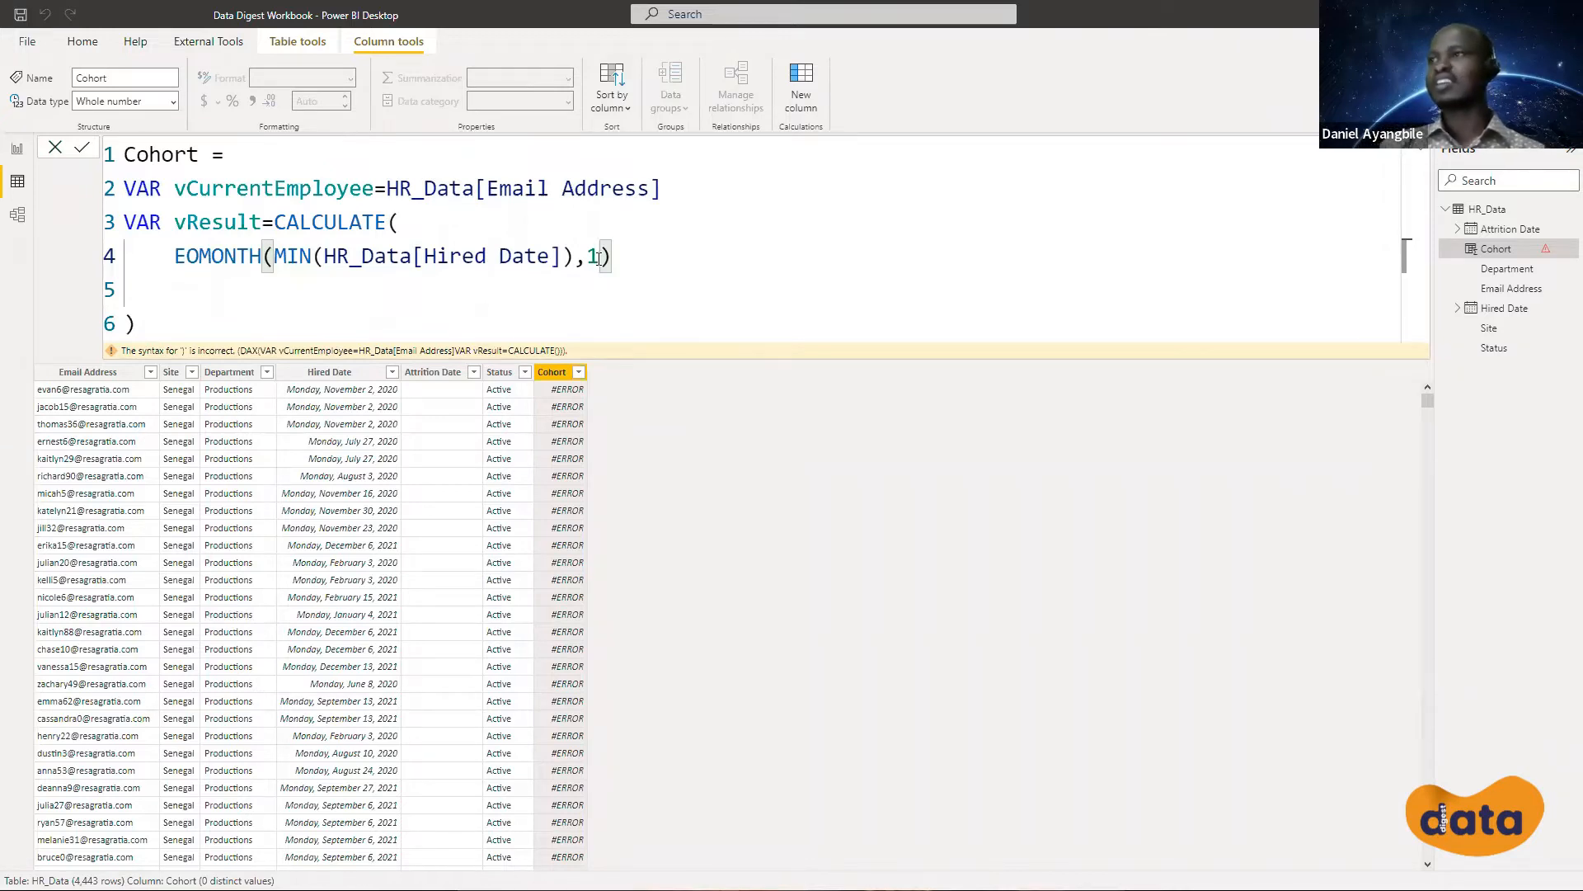
{"action": "key", "text": "BackSpace"}
{"action": "type", "text": "0"}
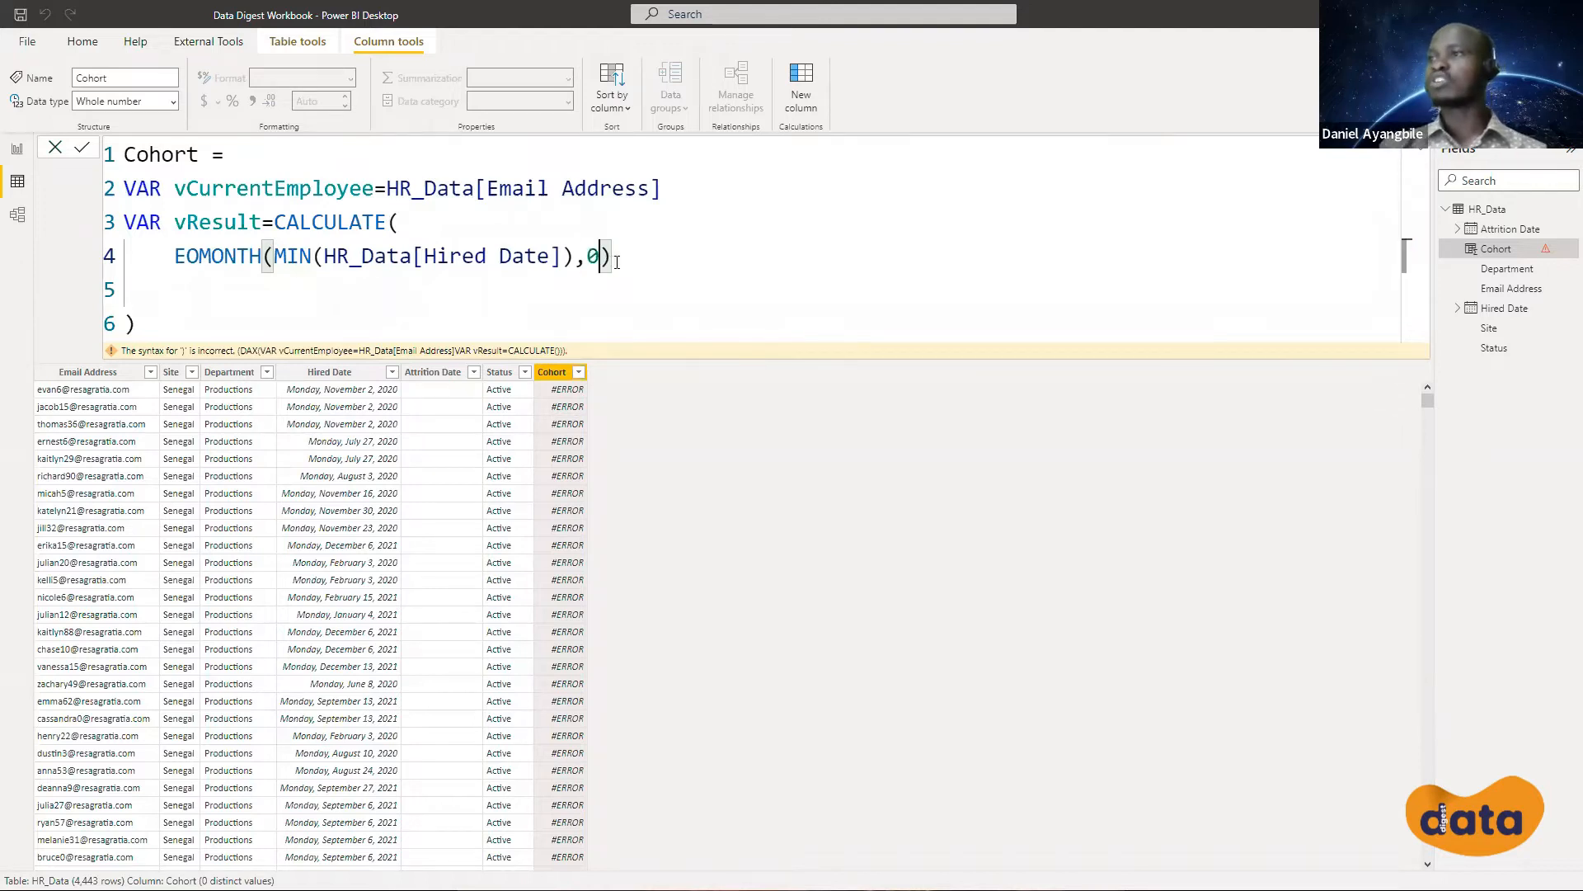
Add a comma after the EOMONTH expression and open a FILTER( argument on a new line inside CALCULATE
{"action": "left_click", "coordinate": [618, 264]}
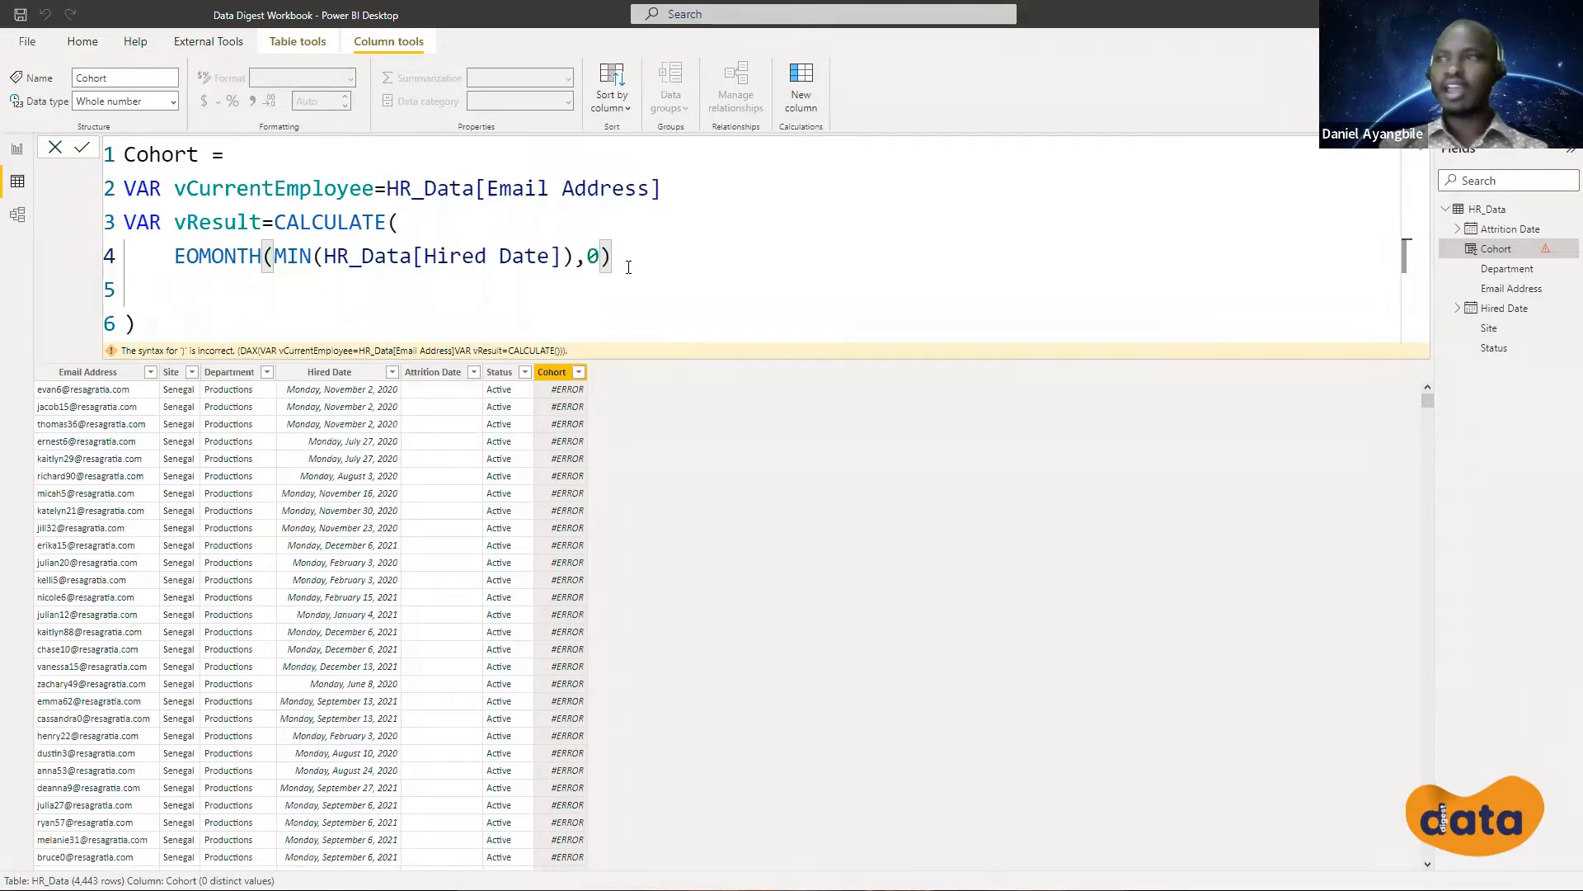
{"action": "type", "text": ","}
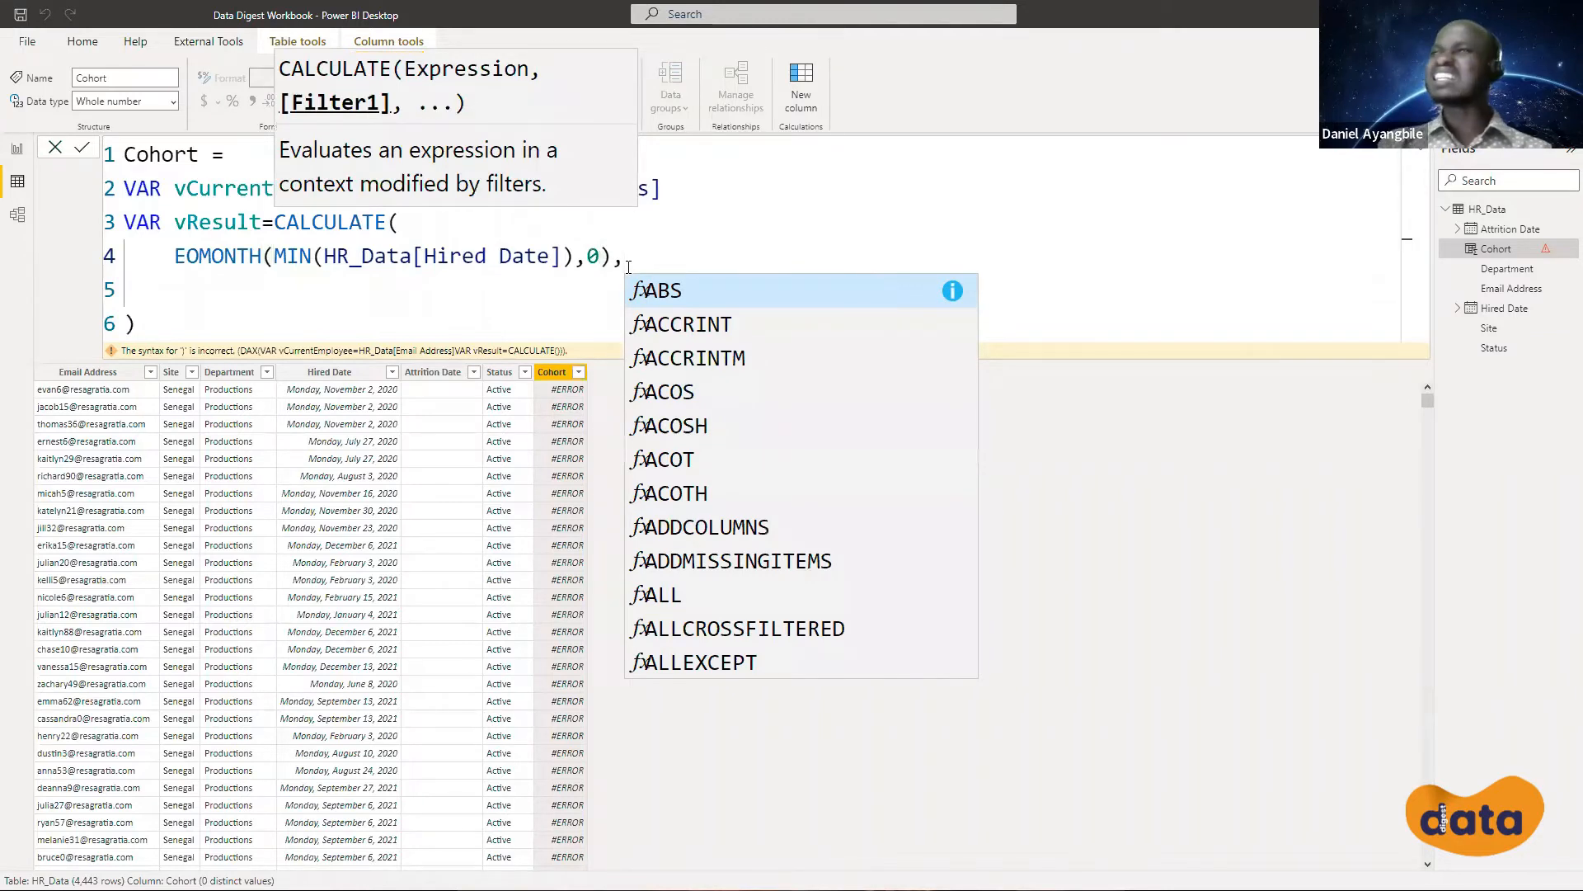
{"action": "key", "text": "shift+Return"}
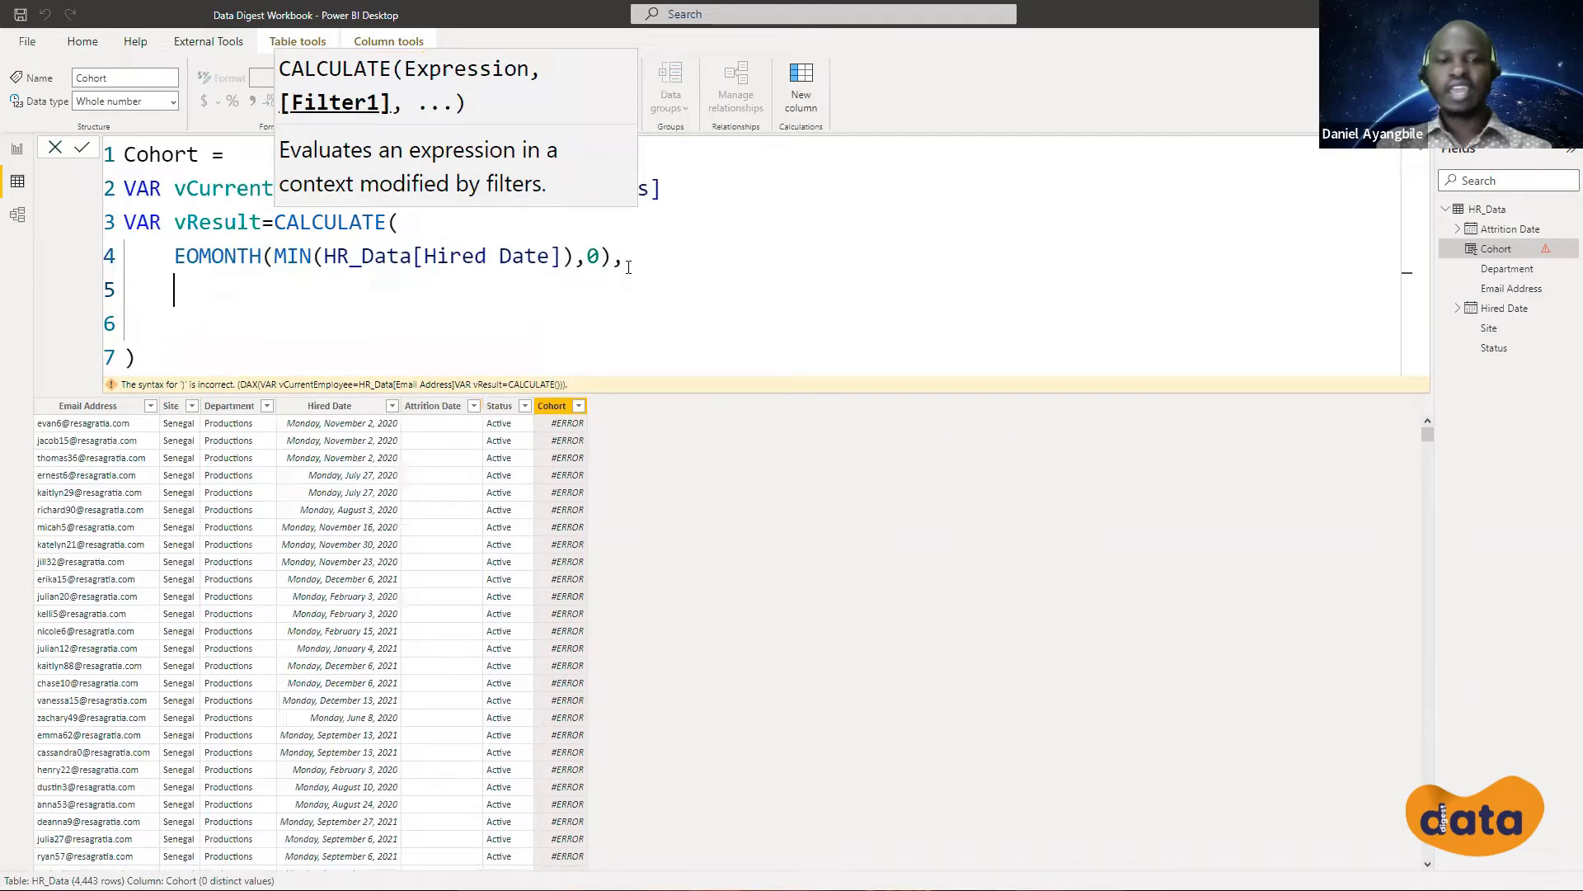
{"action": "type", "text": "FIL"}
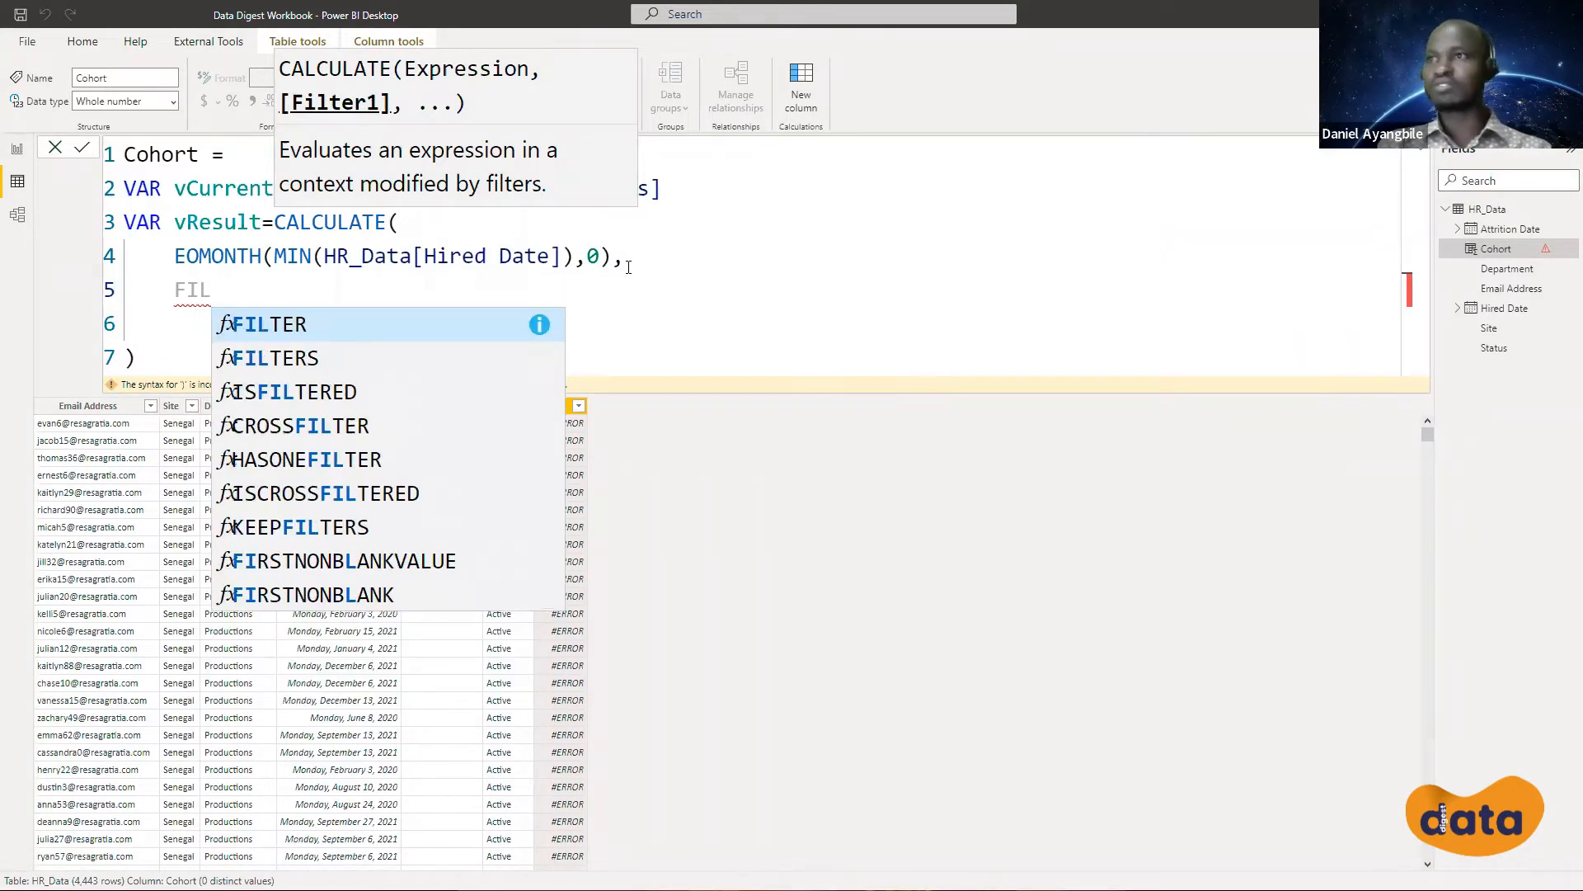
{"action": "type", "text": "TER"}
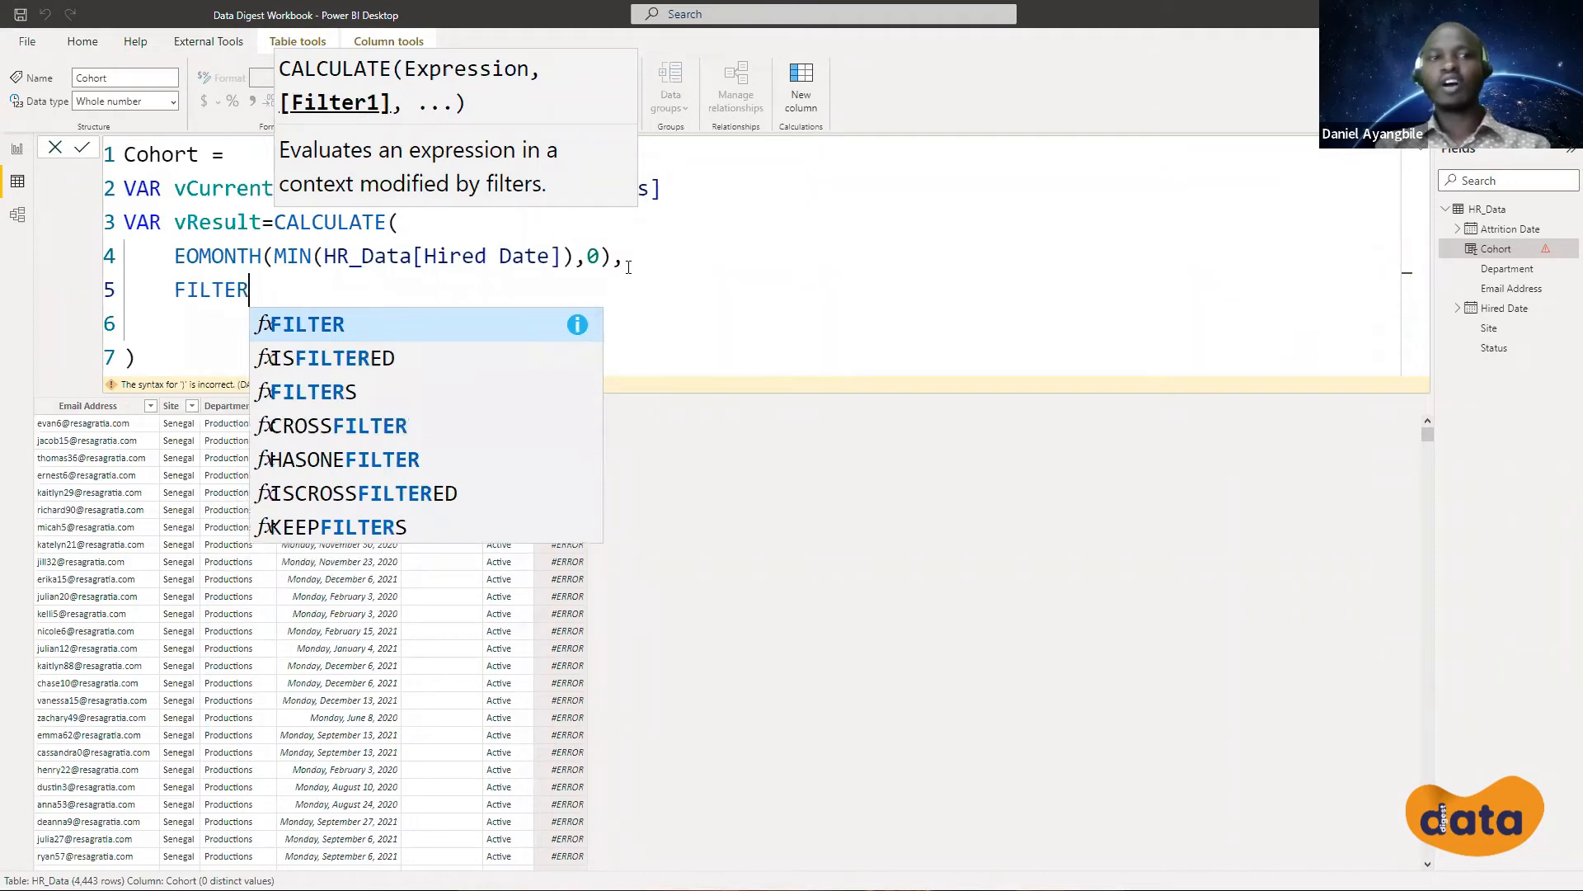
{"action": "type", "text": "("}
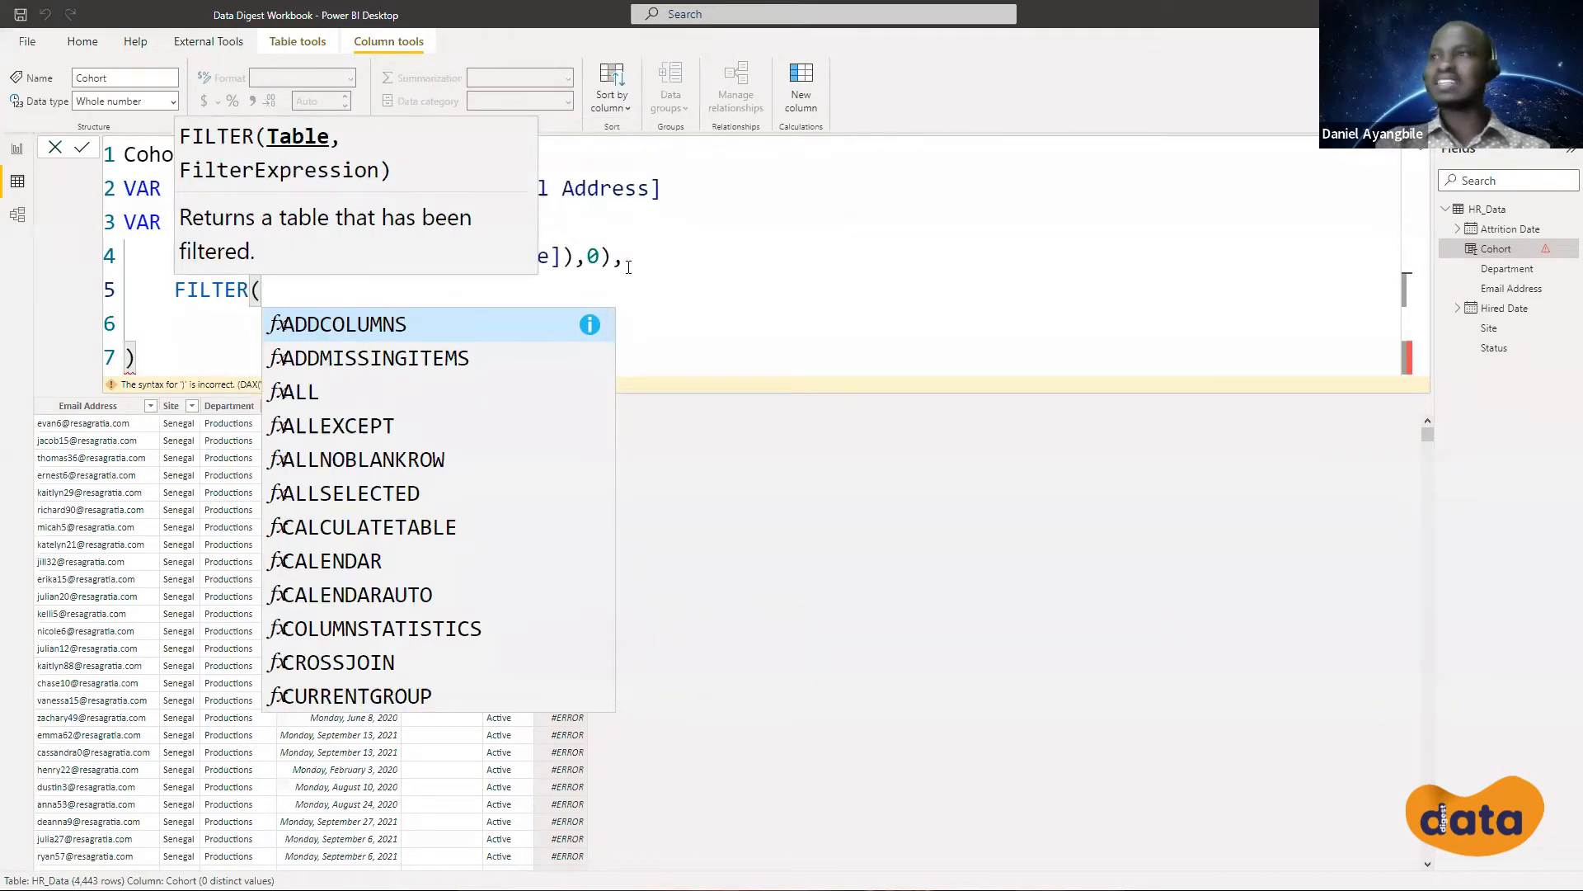
Complete the FILTER call with table Data and the condition HR_Data[Email Address]=vCurrentEmployee, and close its parenthesis
{"action": "type", "text": "Data"}
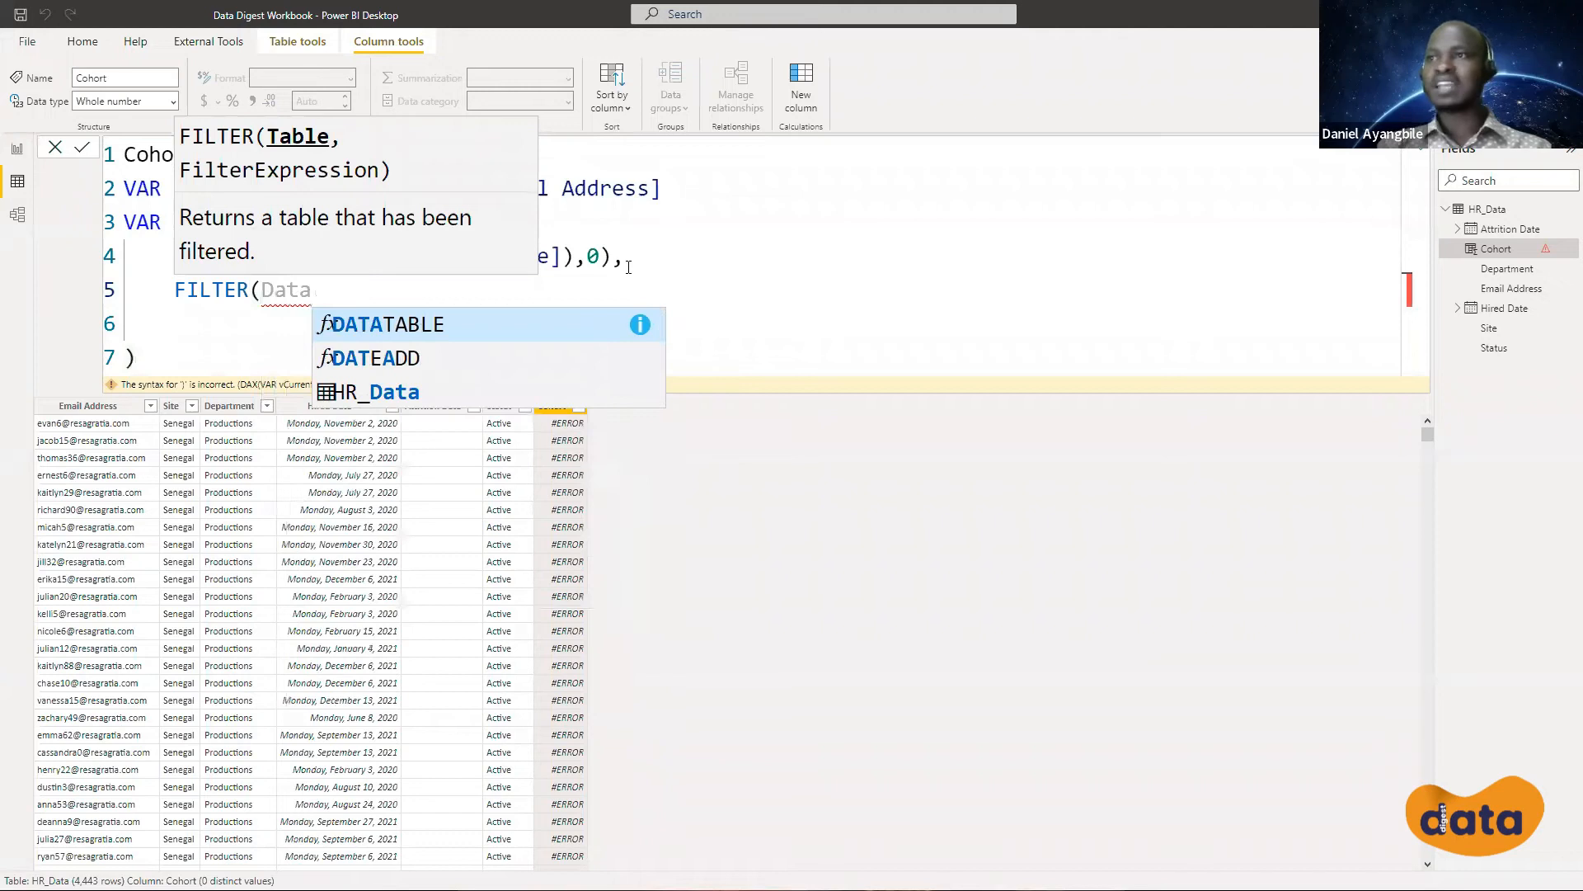
{"action": "type", "text": ","}
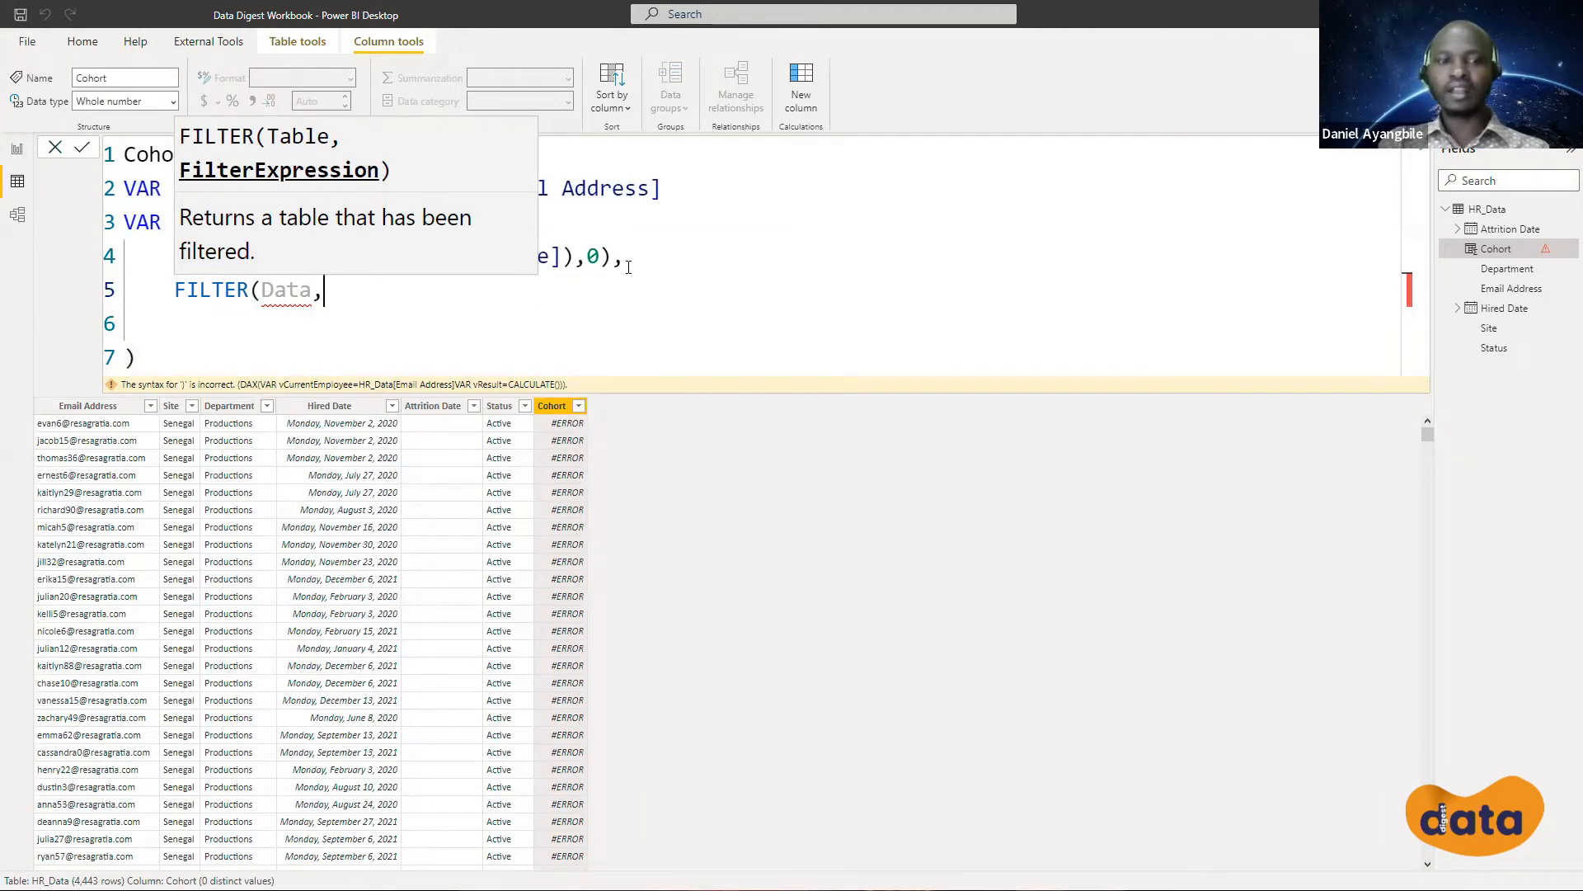
{"action": "type", "text": "Ema"}
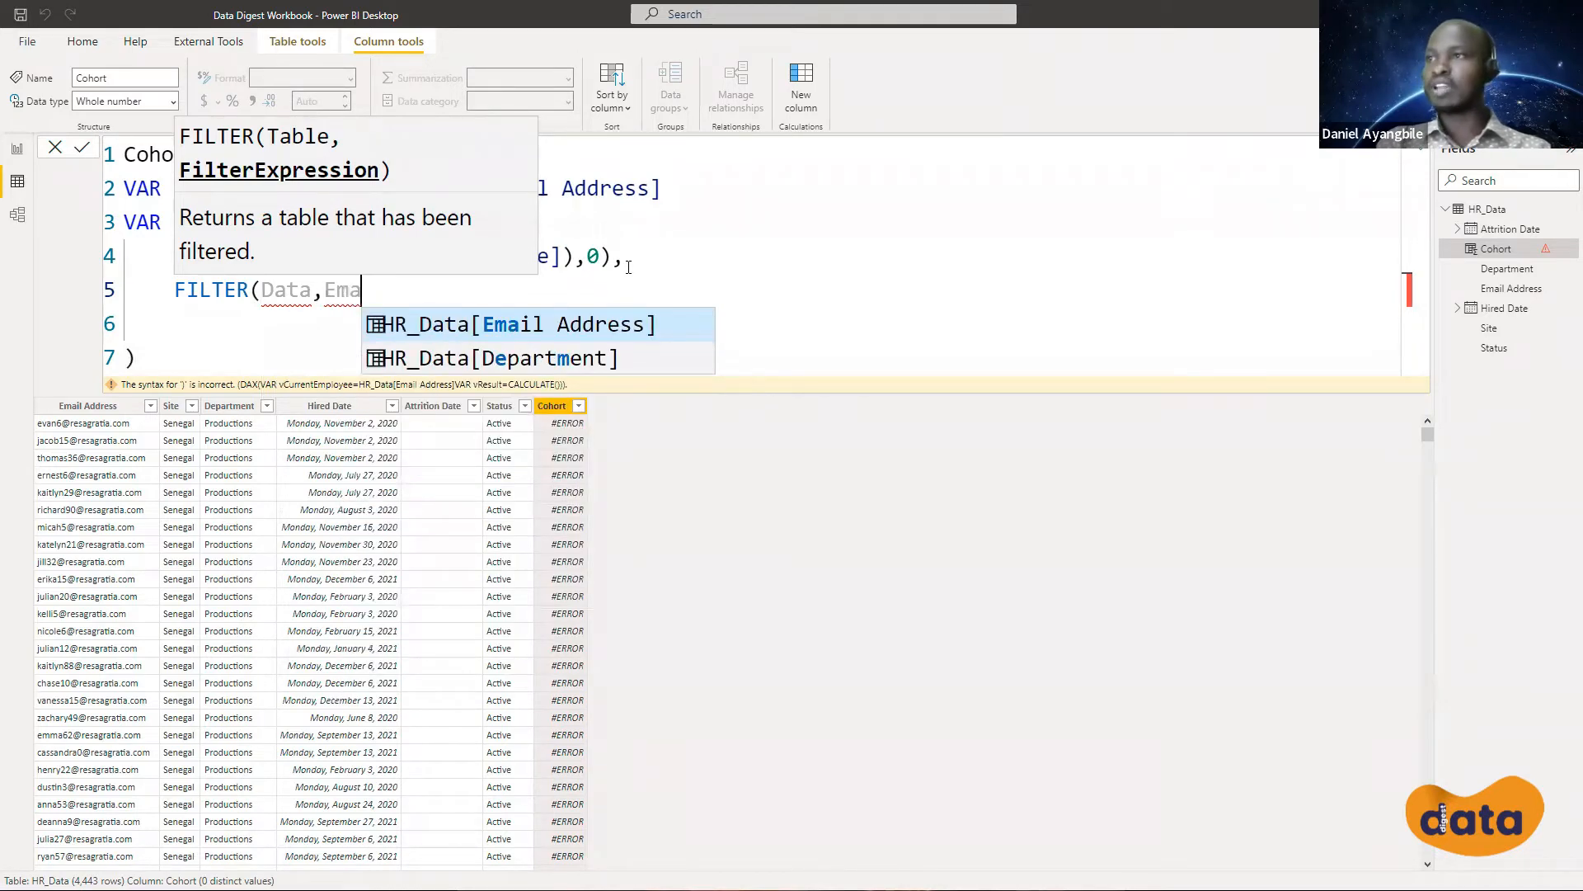
{"action": "key", "text": "Tab"}
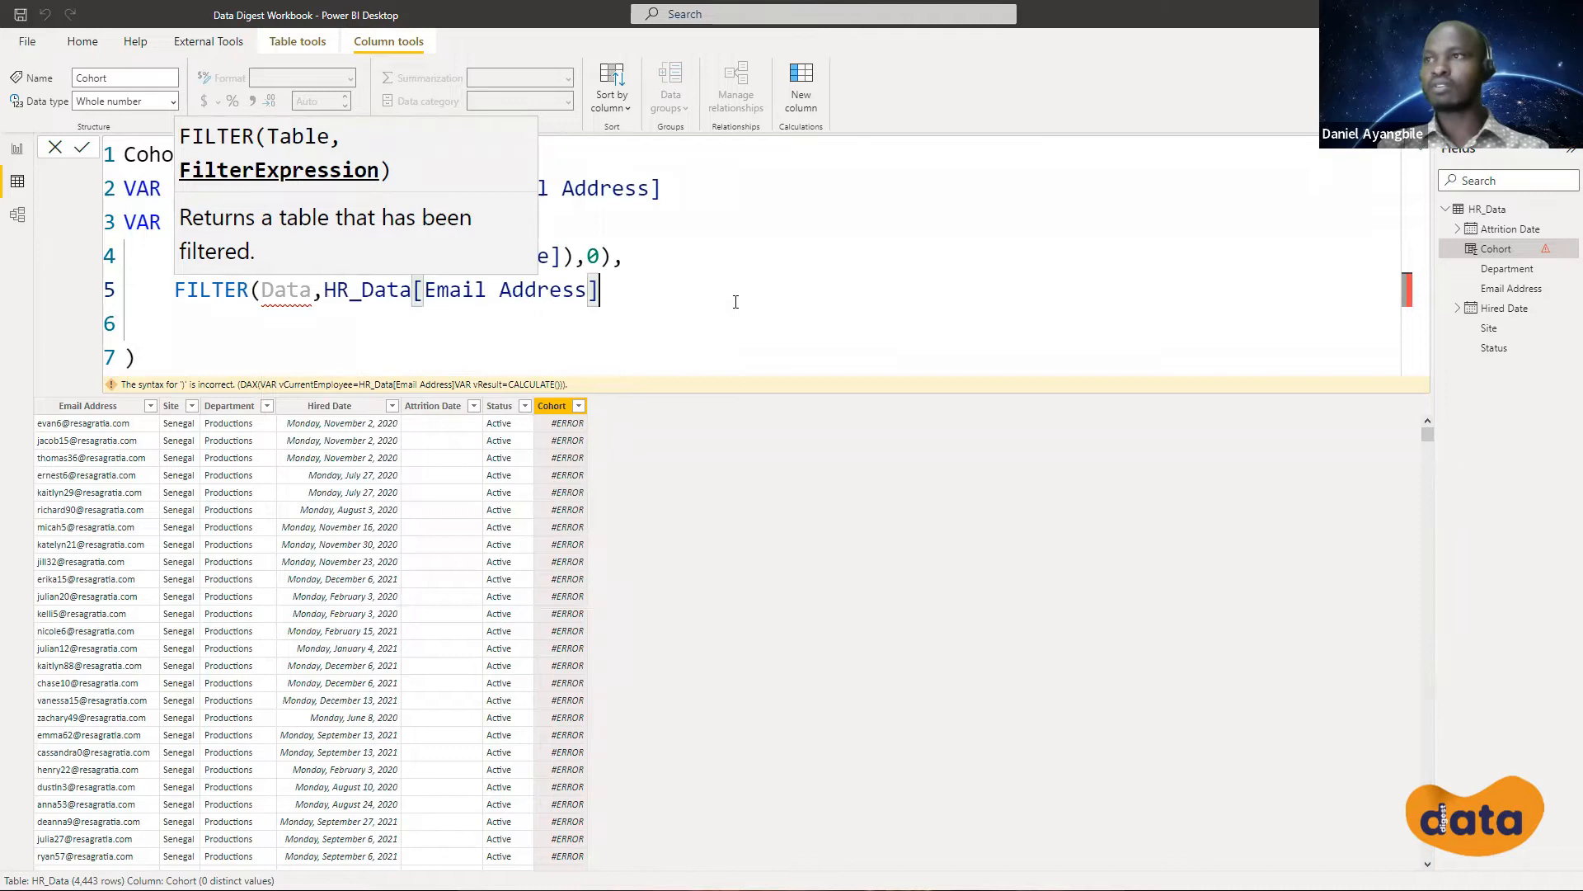
{"action": "type", "text": "="}
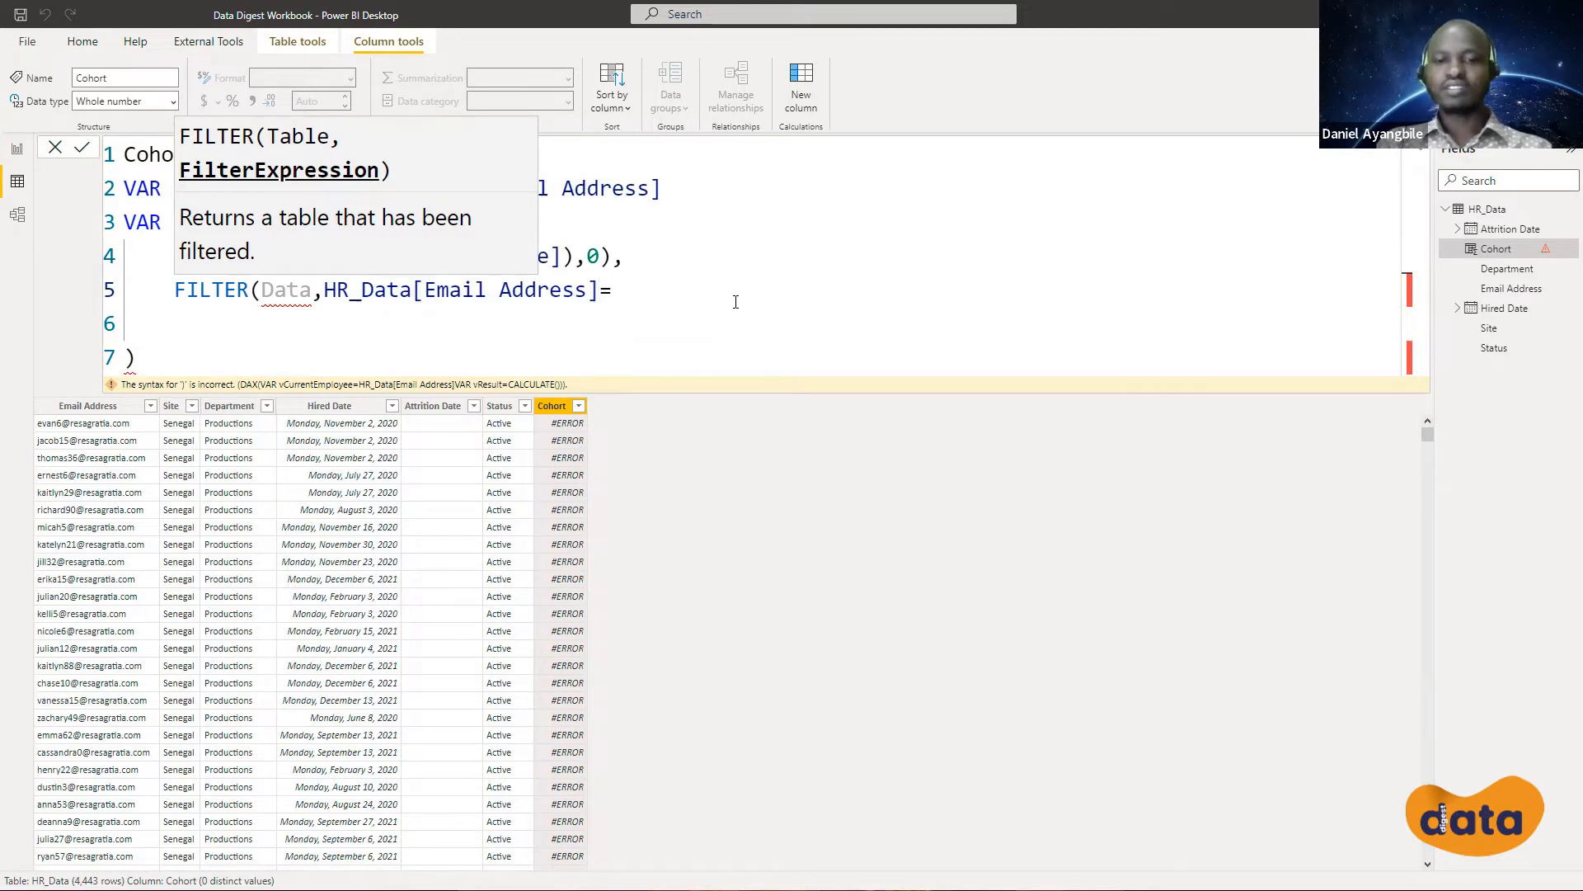
{"action": "type", "text": "curr"}
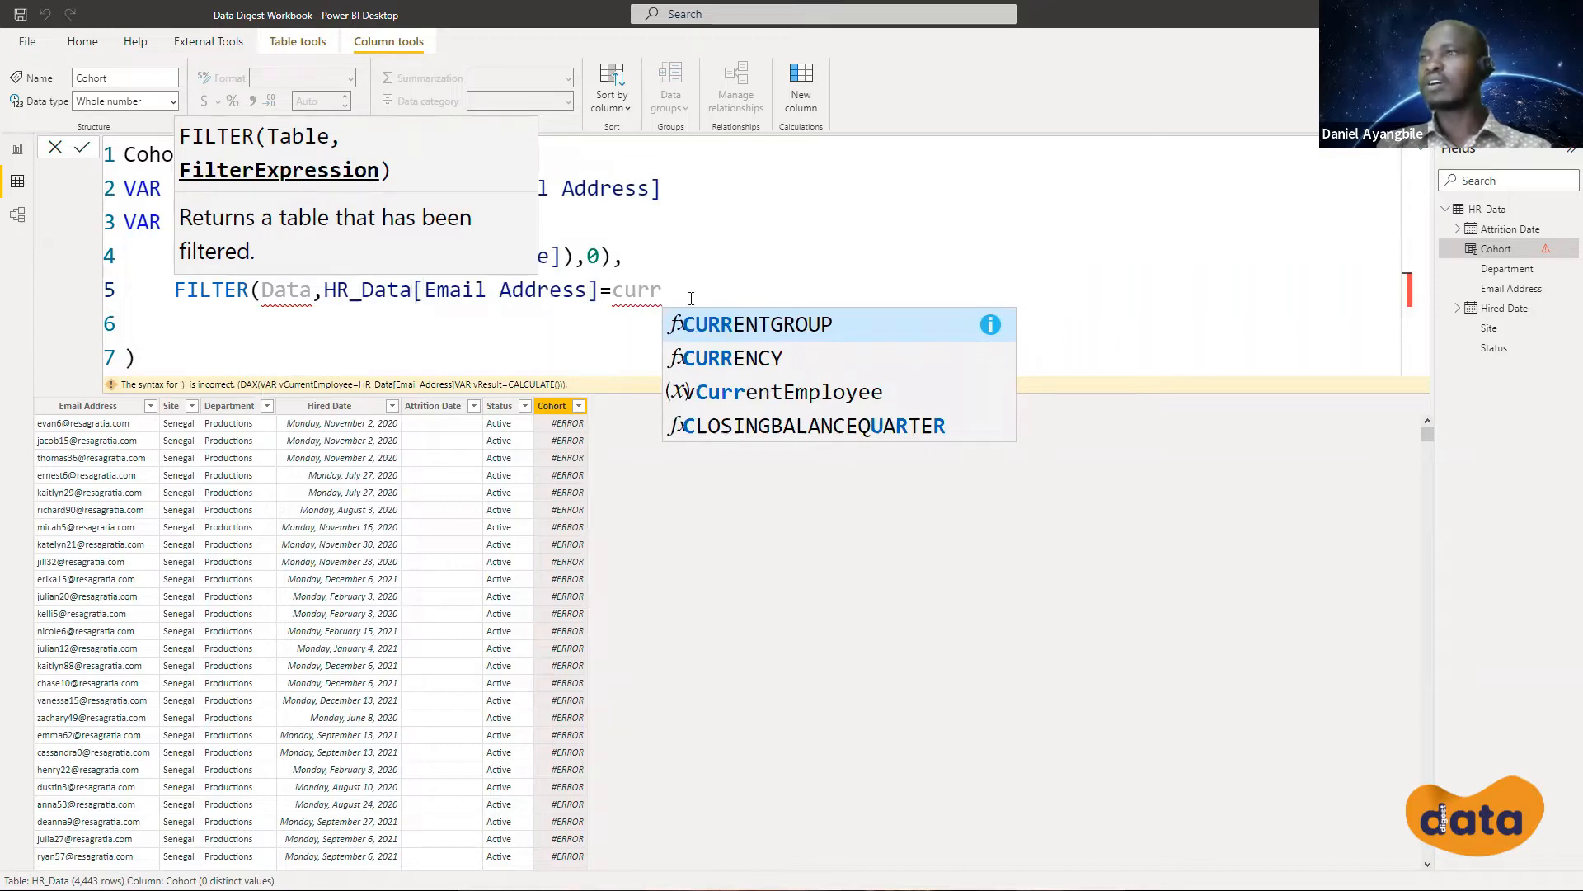
{"action": "left_click", "coordinate": [766, 394]}
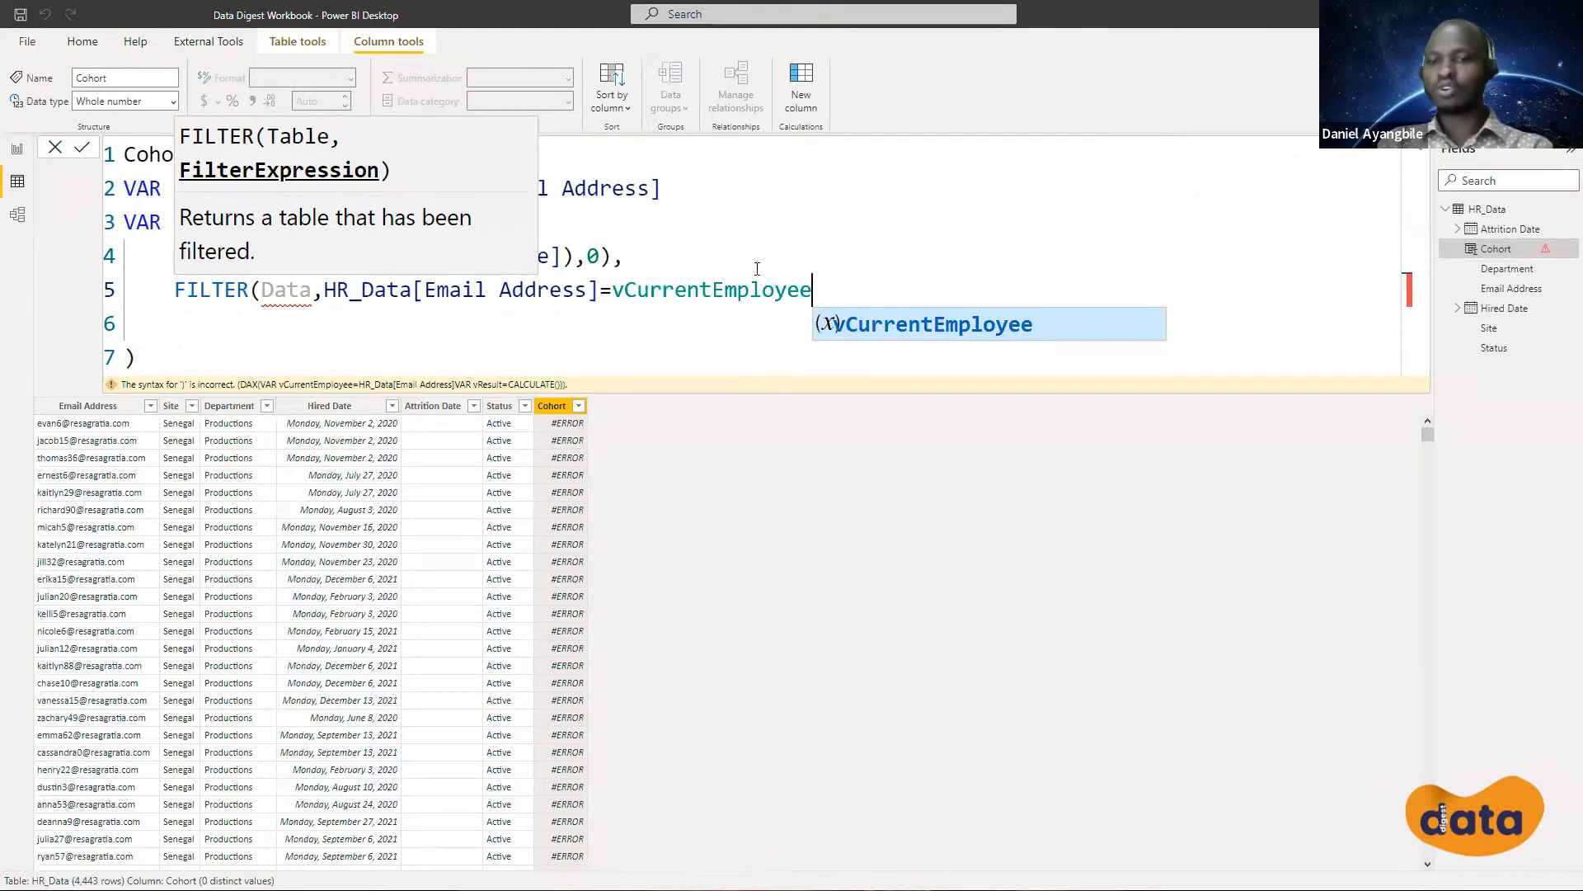
{"action": "type", "text": ")"}
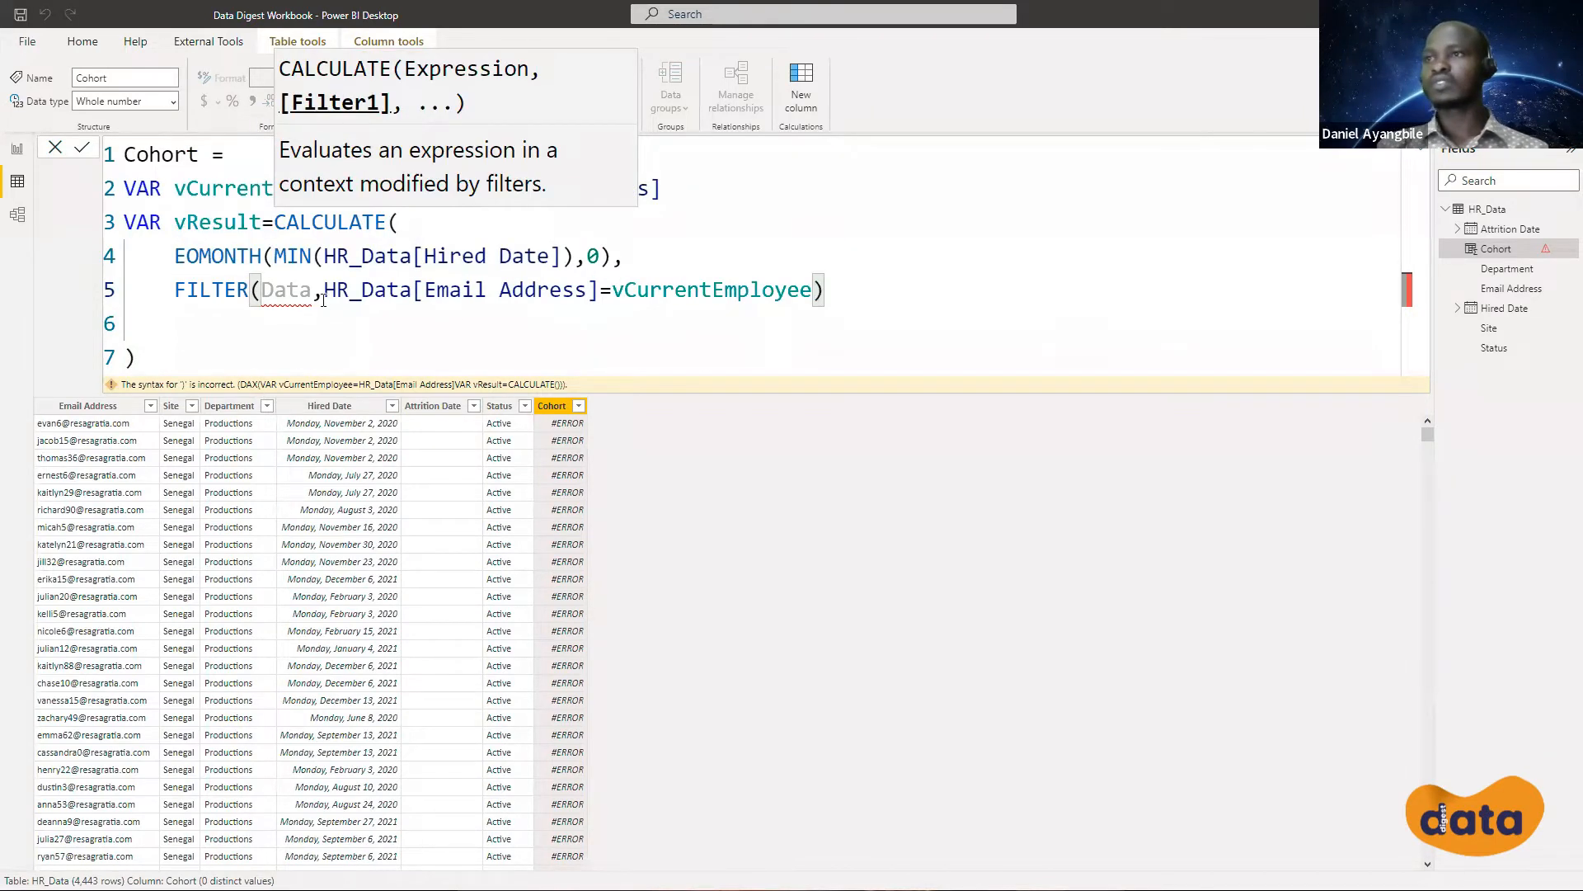
Correct the table argument of FILTER in the Cohort formula to HR_Data
{"action": "mouse_move", "coordinate": [311, 290]}
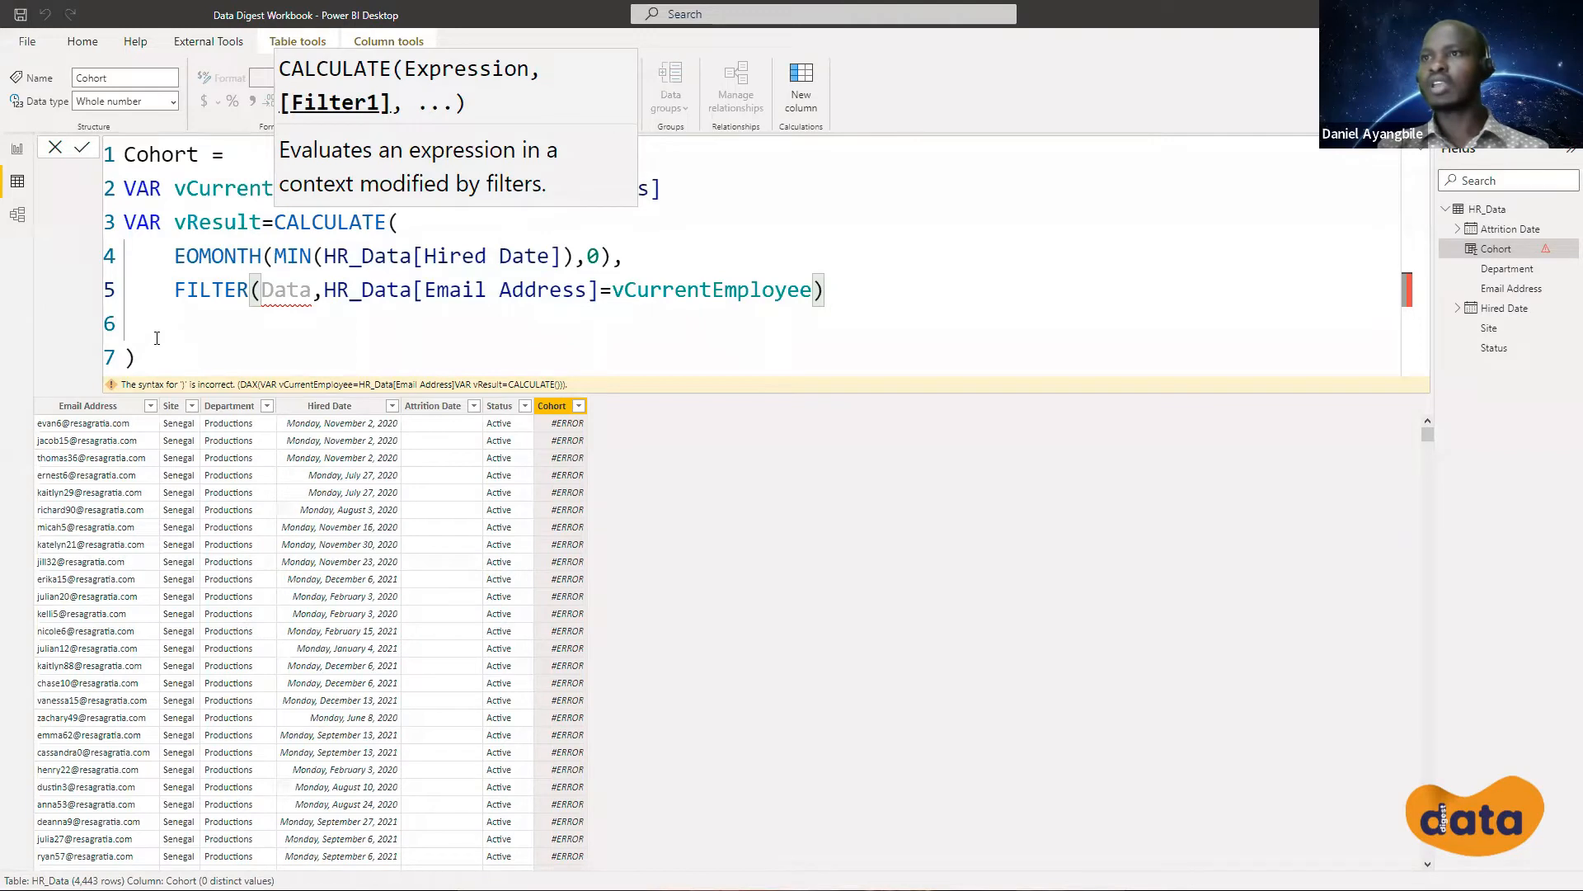
{"action": "left_click", "coordinate": [134, 359]}
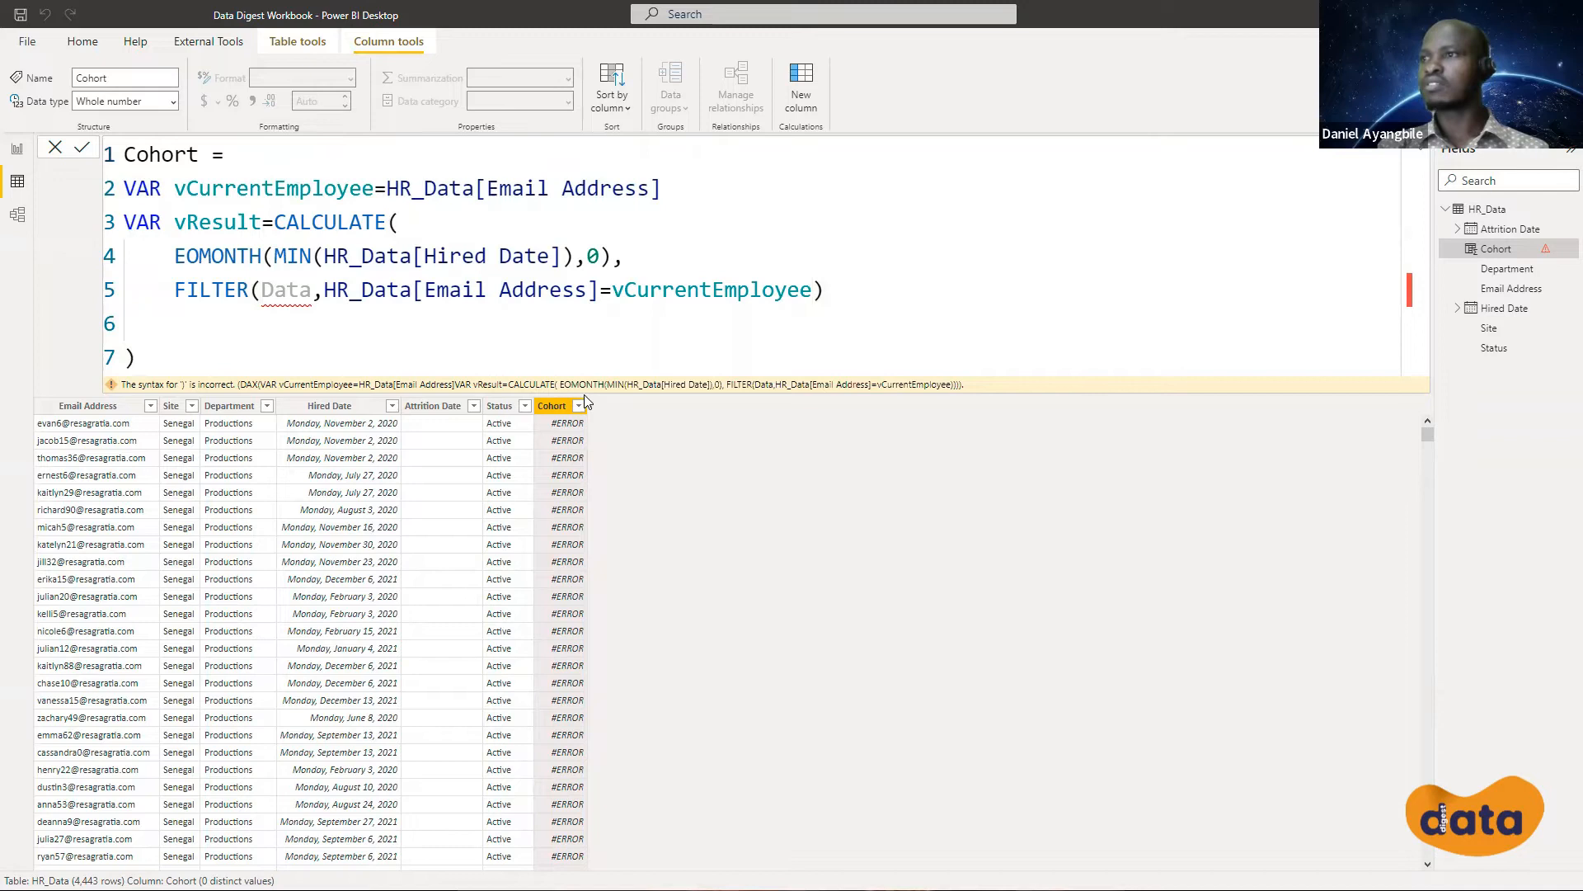
{"action": "left_click", "coordinate": [267, 290]}
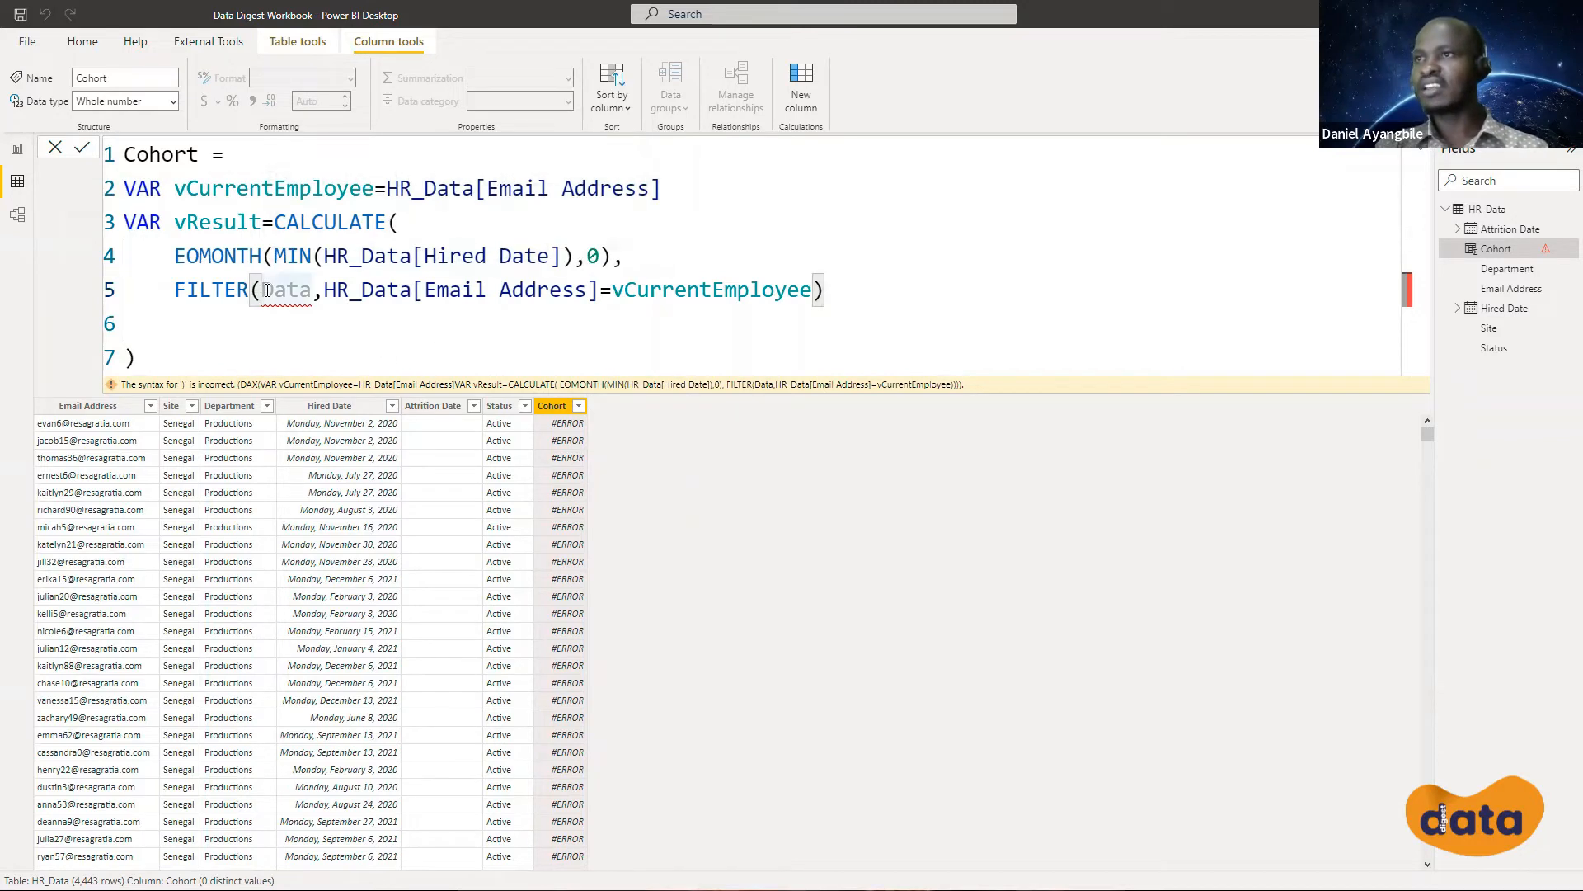
{"action": "type", "text": "HR_"}
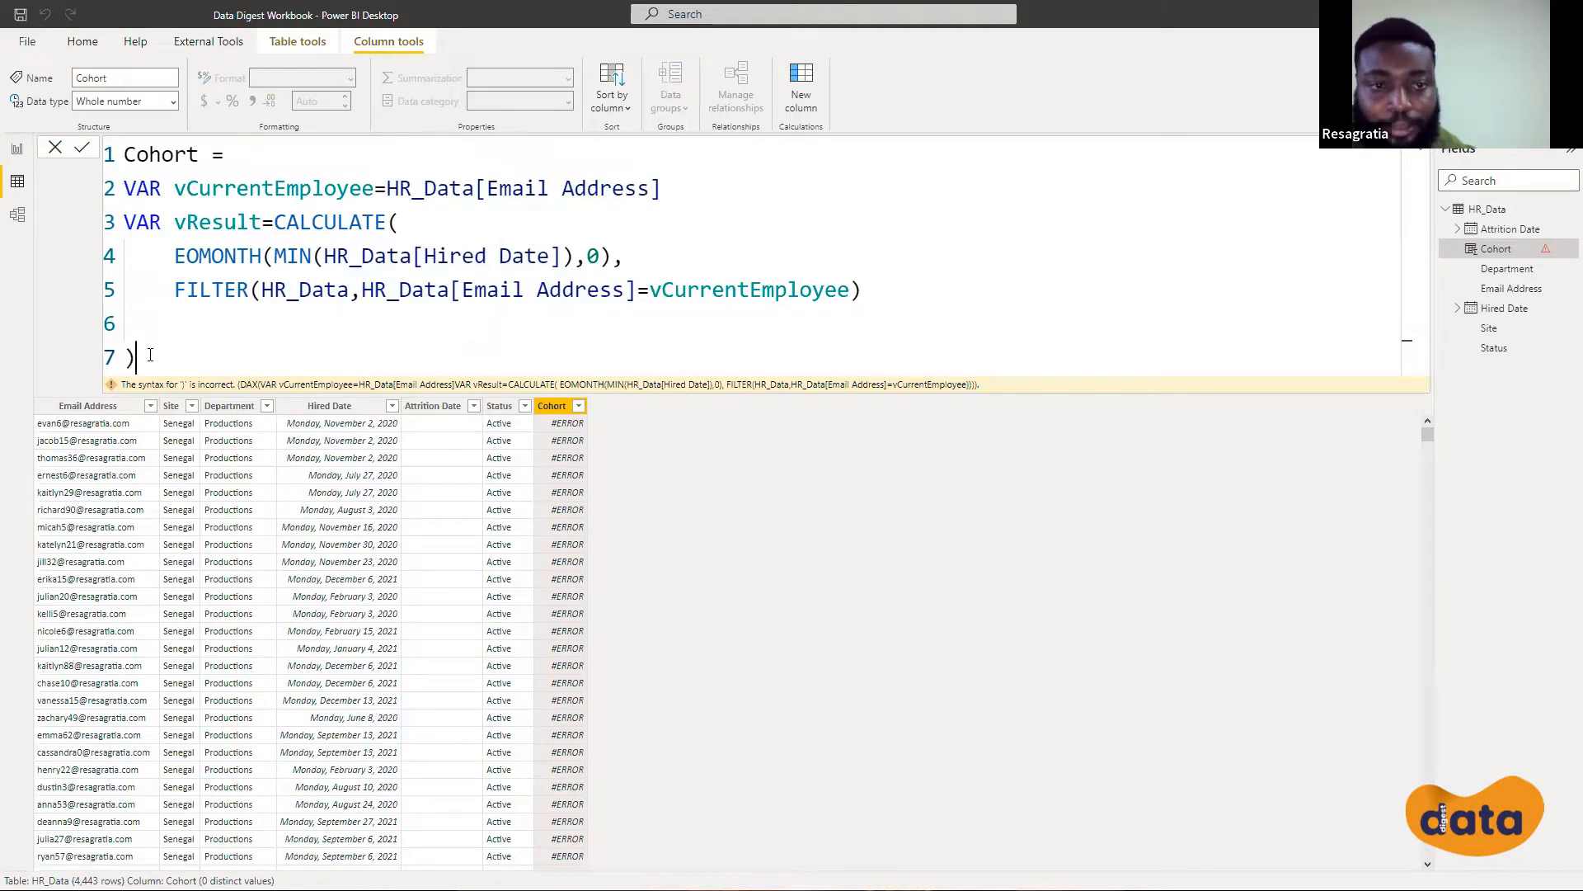
Add a RETURN line with vResult after the CALCULATE expression and commit the Cohort formula
{"action": "key", "text": "Return"}
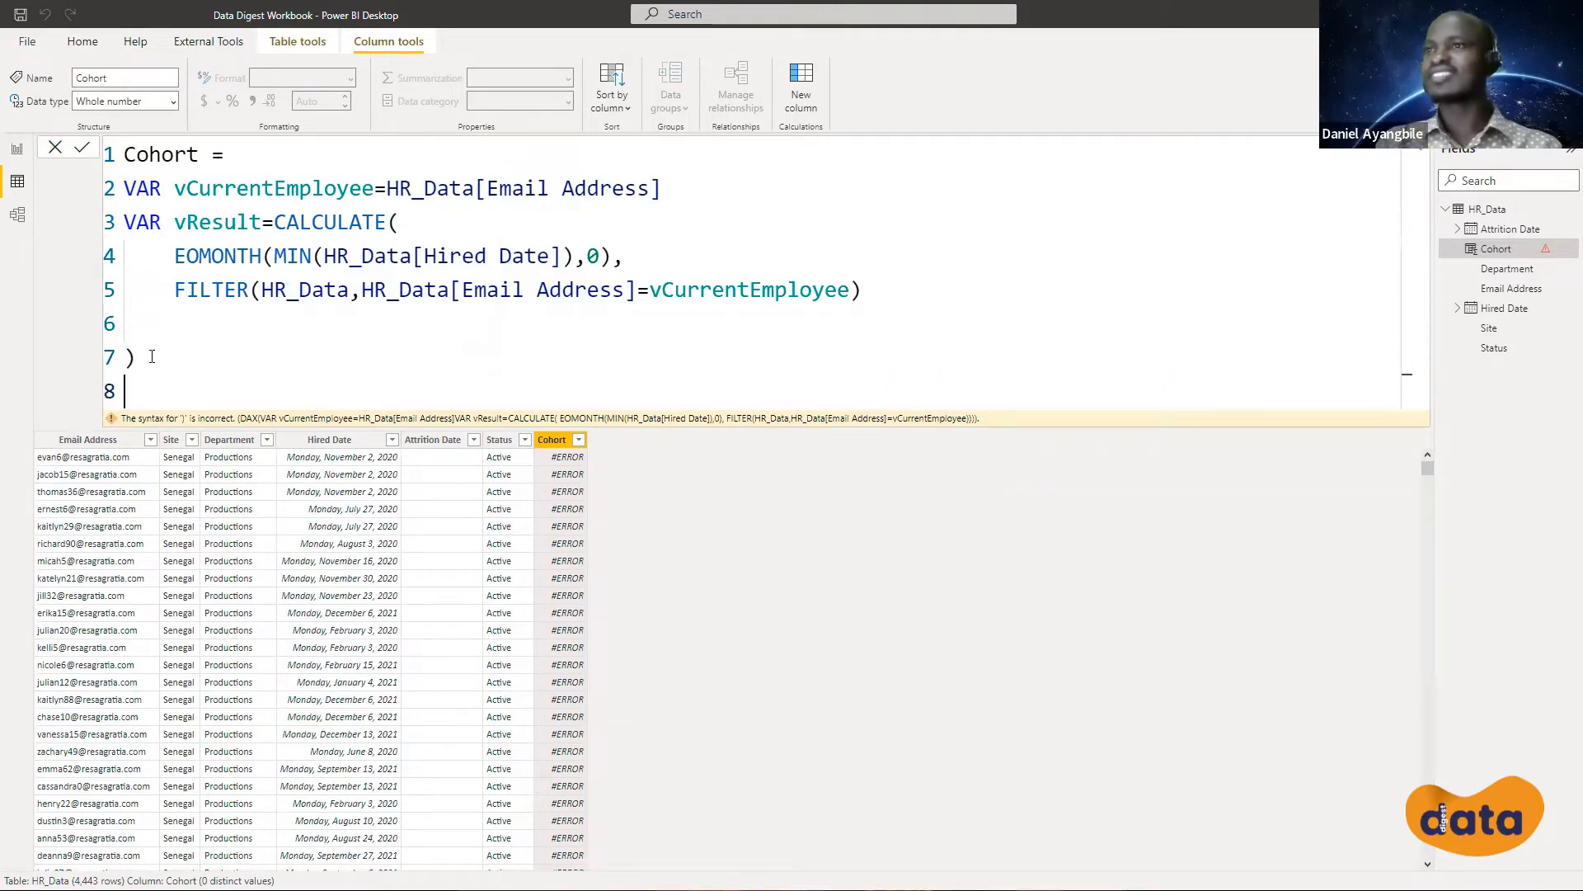
{"action": "type", "text": "RE"}
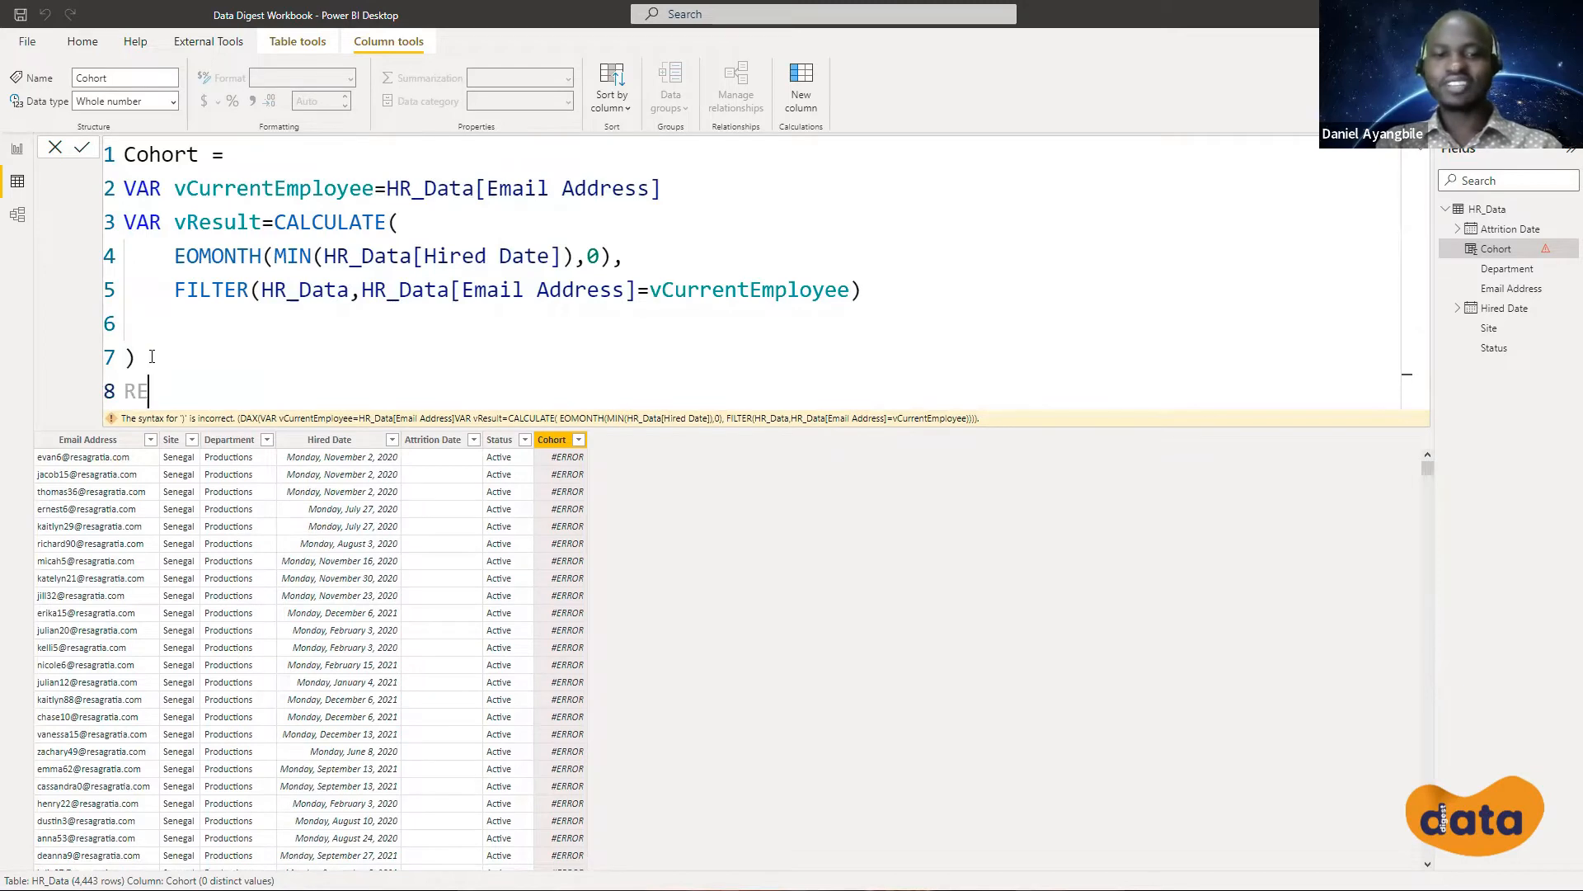
{"action": "type", "text": "TURN"}
{"action": "key", "text": "Return"}
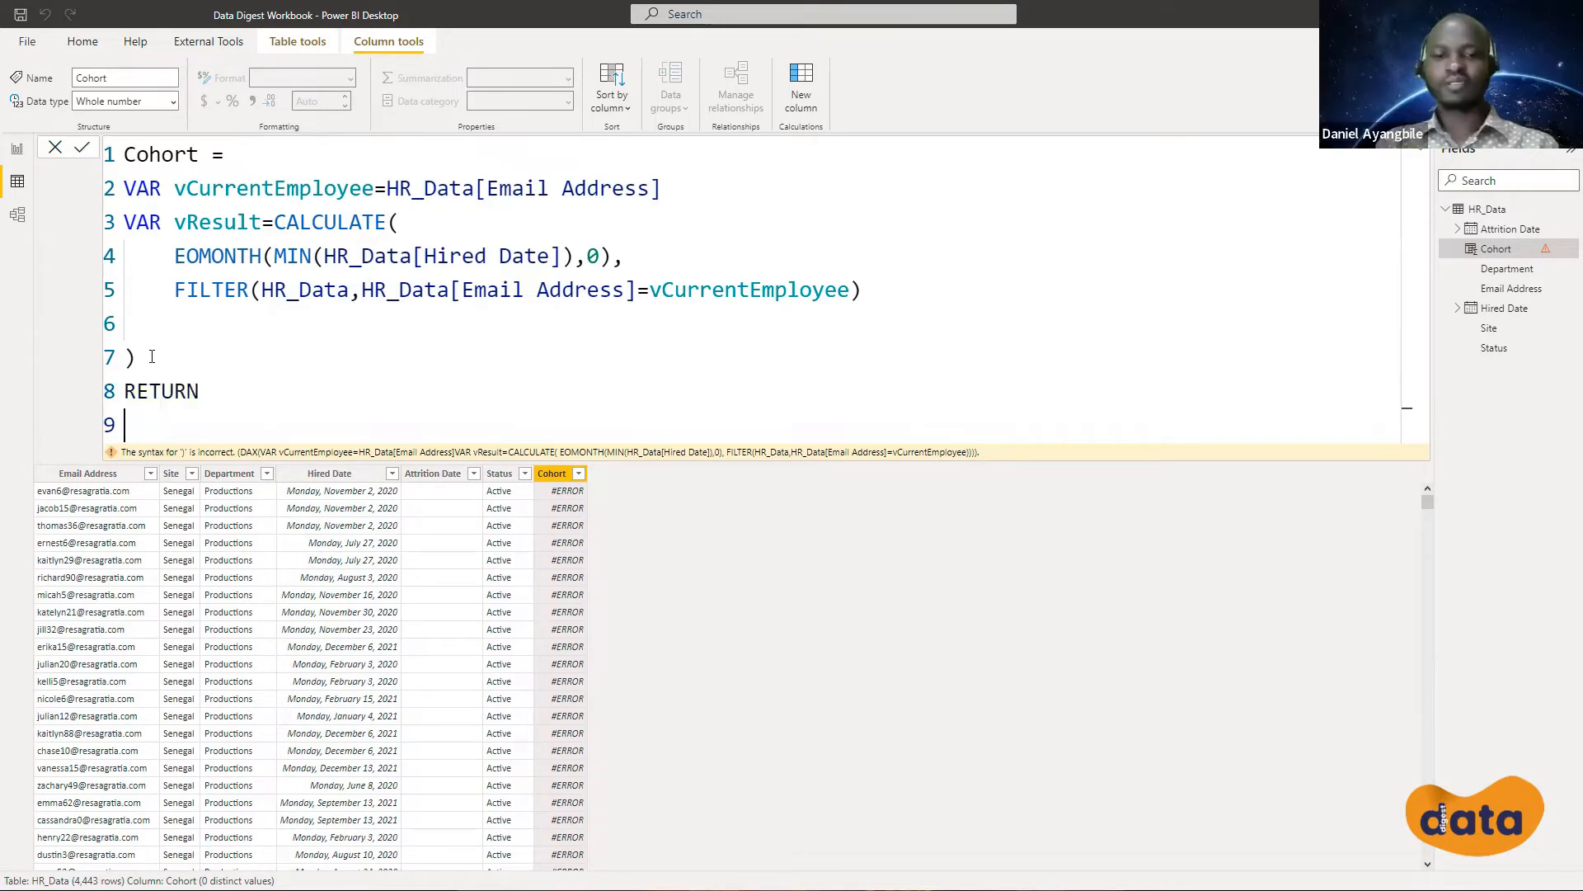
{"action": "type", "text": "v"}
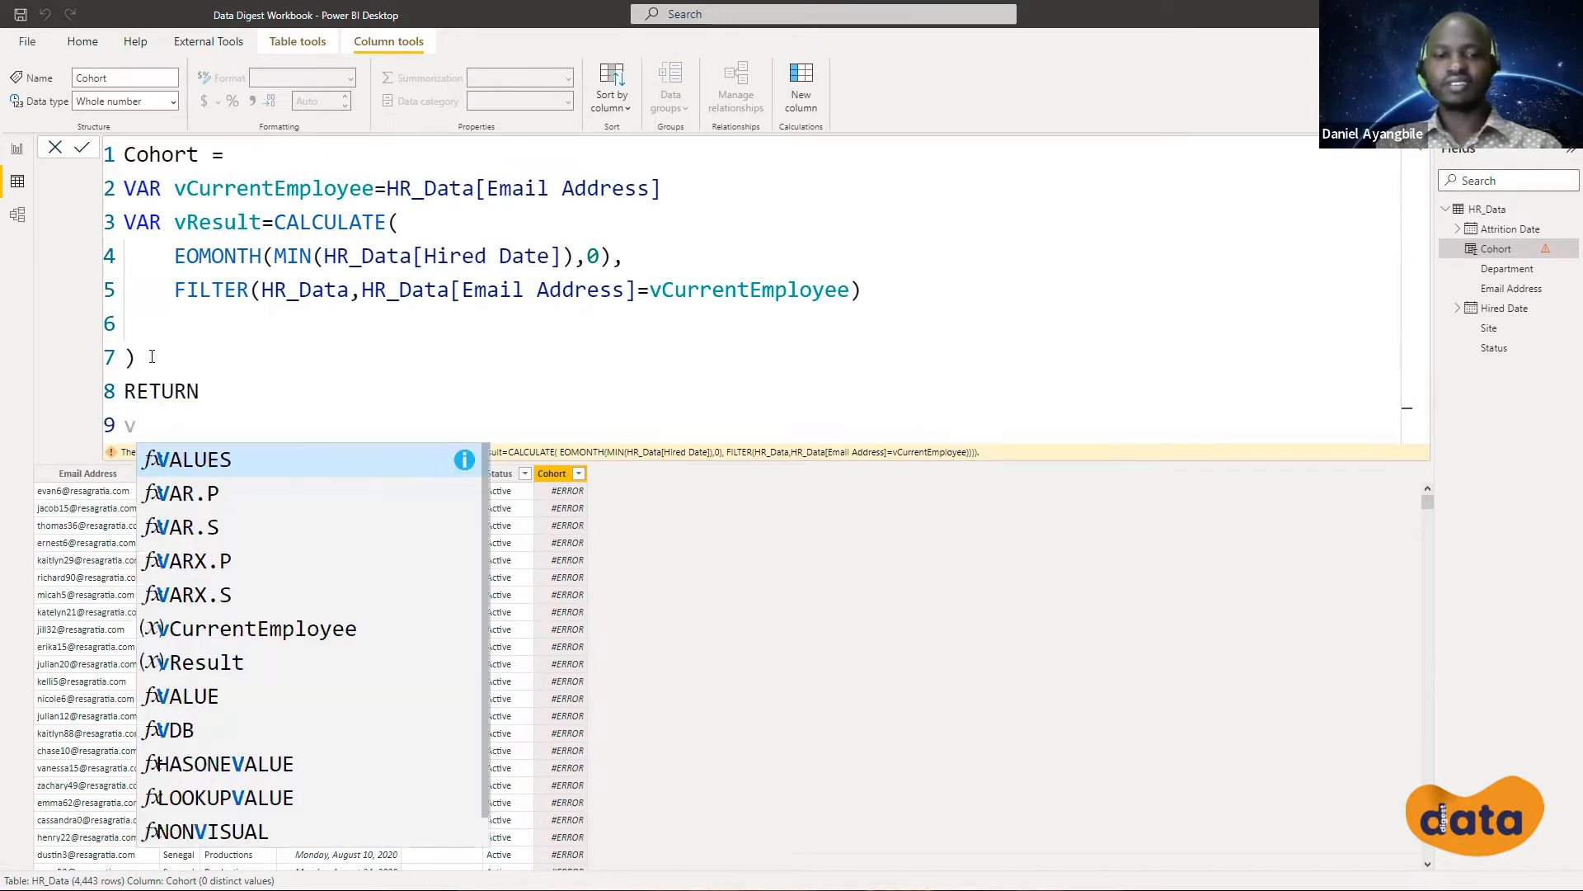
{"action": "type", "text": "Resul"}
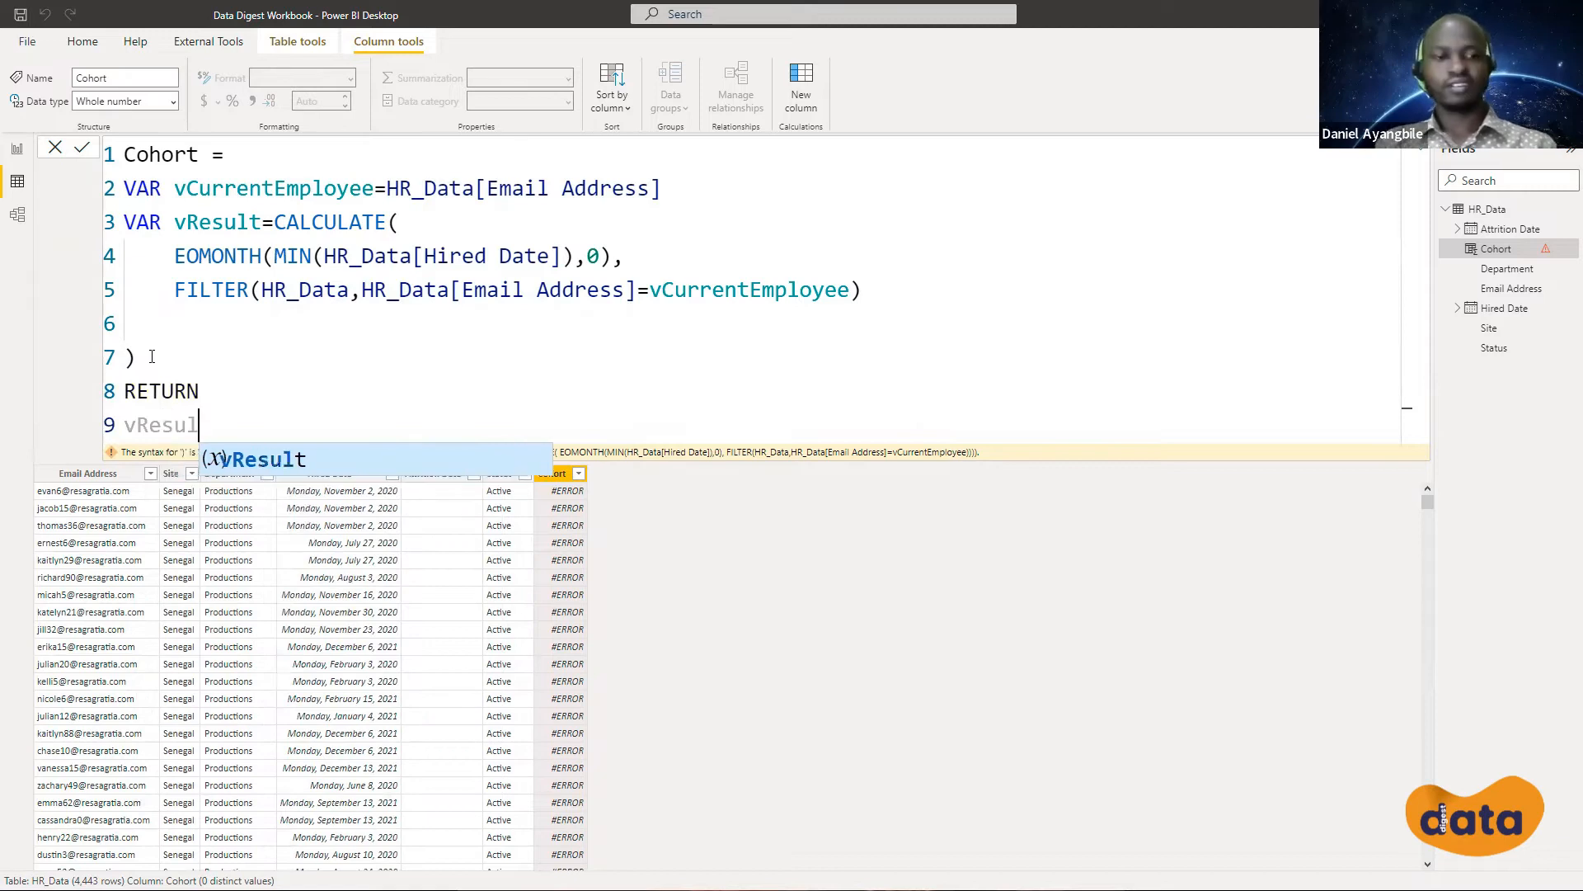
{"action": "type", "text": "t"}
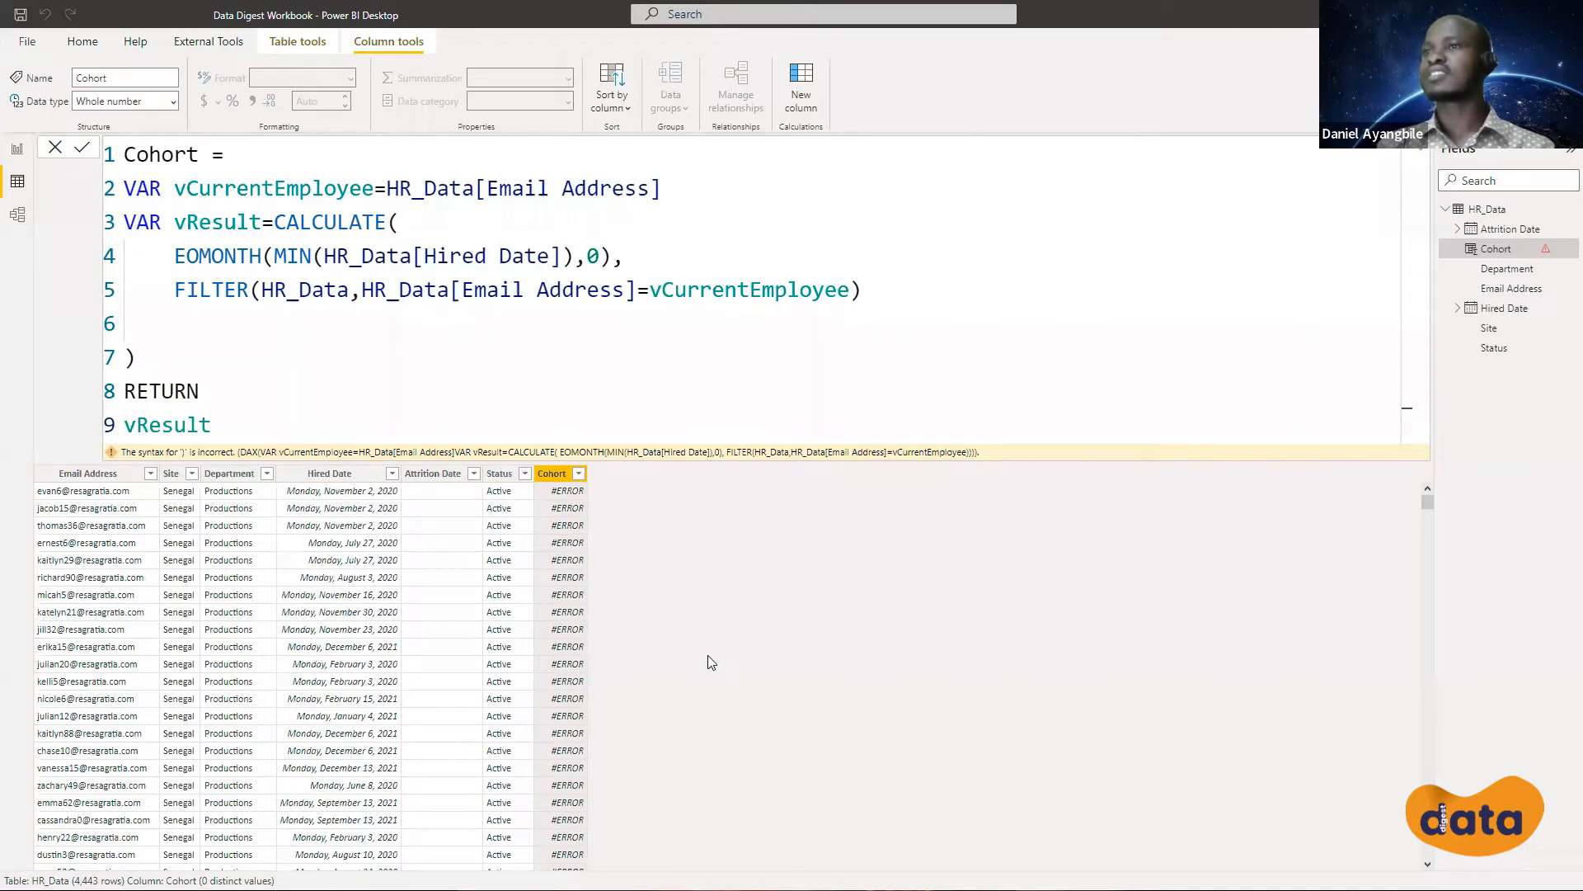
{"action": "key", "text": "Return"}
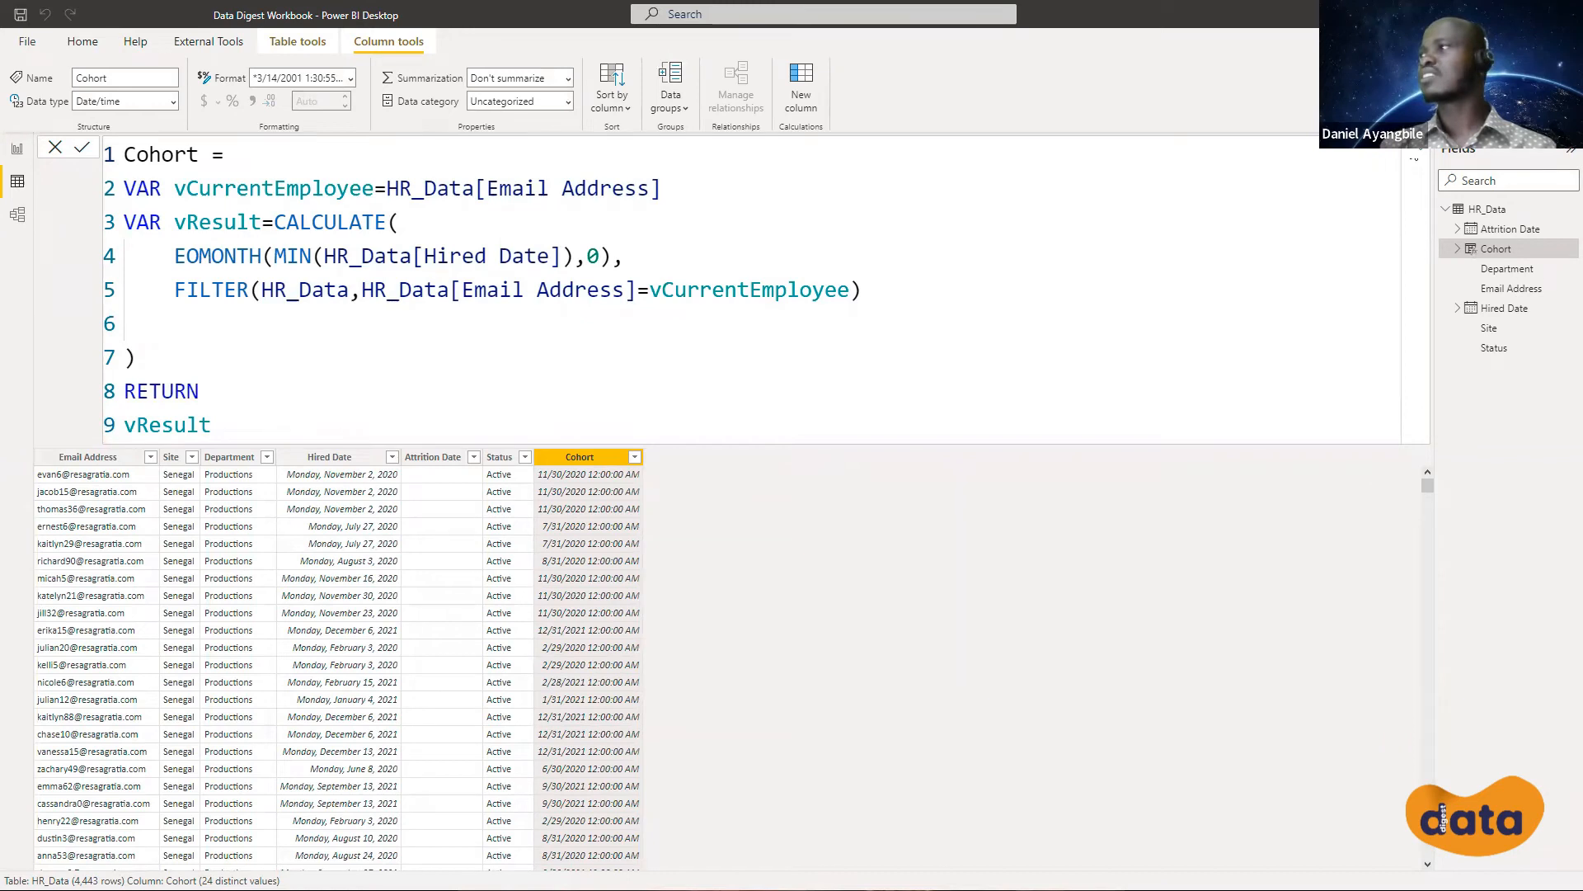
Collapse the formula editor and format the Cohort column as March 2001 (mmmm yyyy)
{"action": "left_click", "coordinate": [1427, 159]}
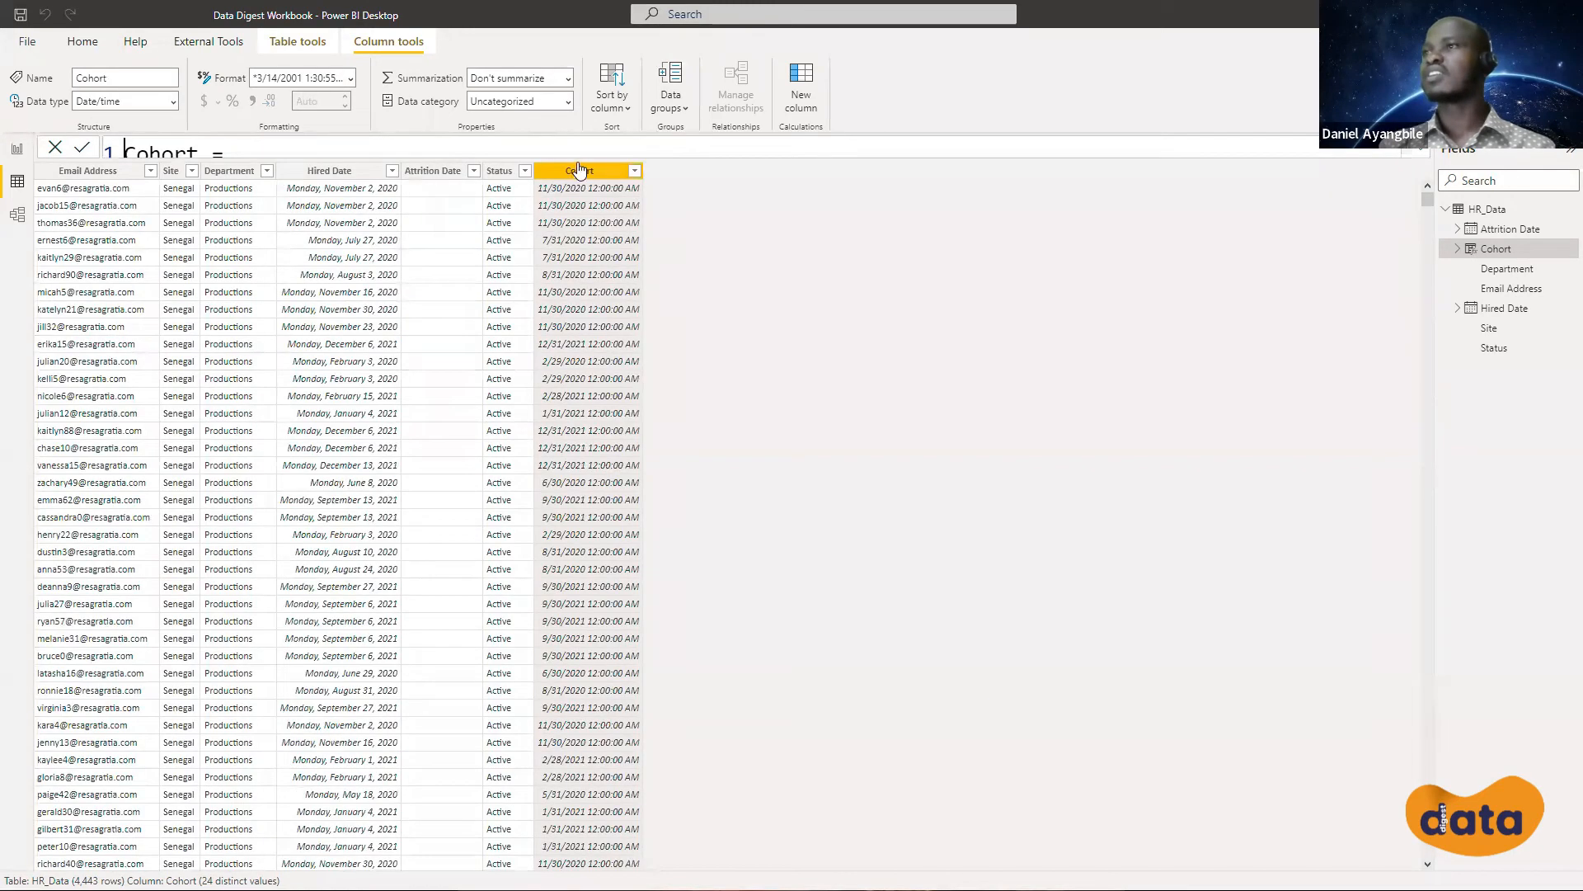
{"action": "left_click", "coordinate": [350, 80]}
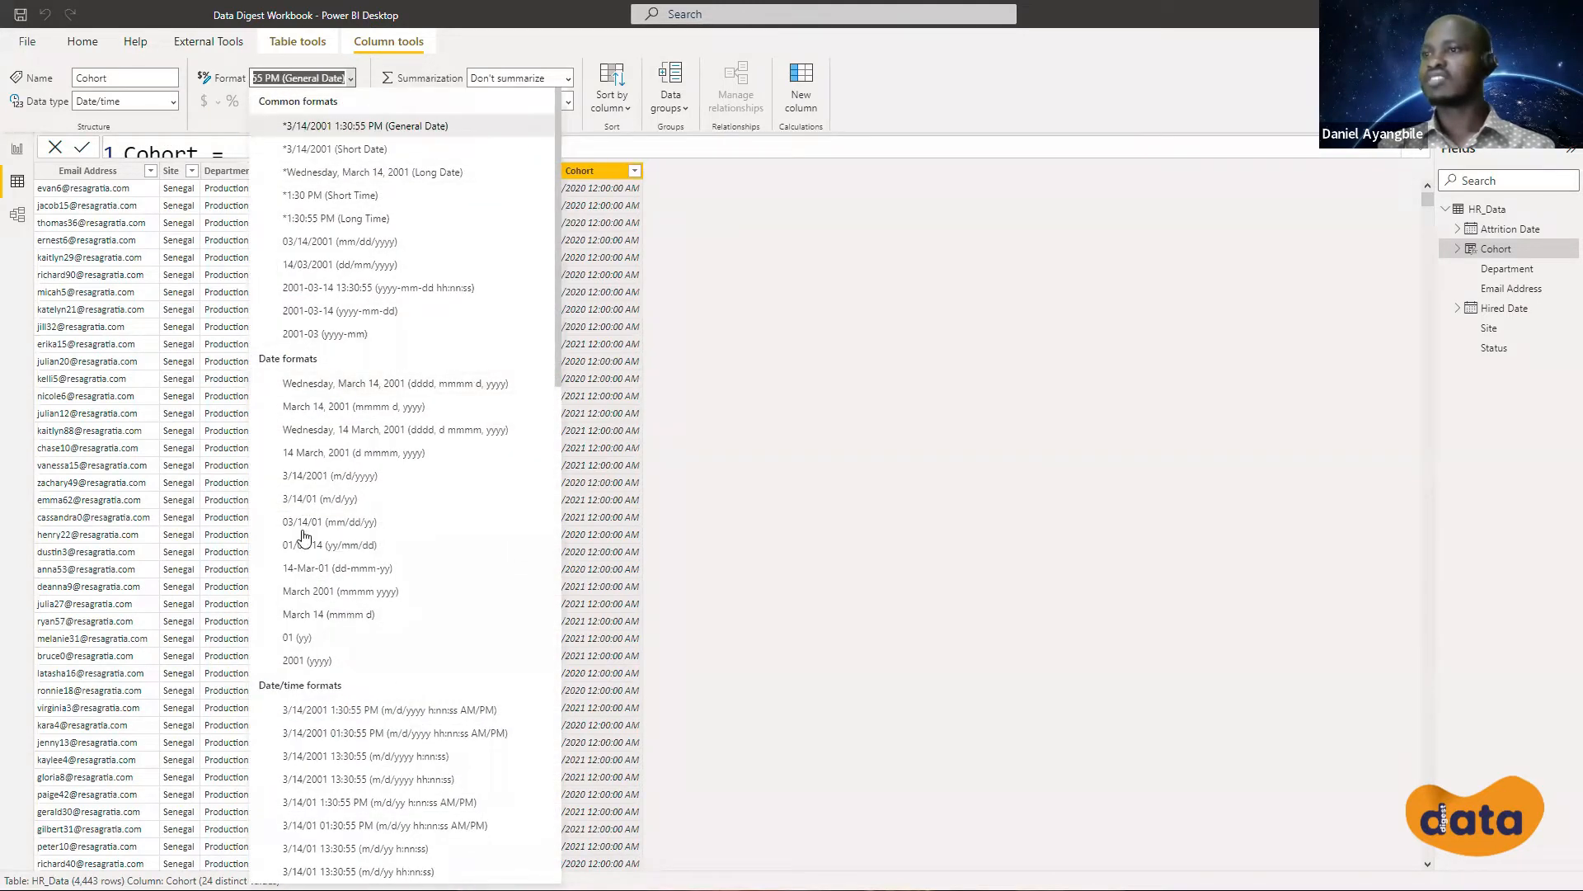
{"action": "left_click", "coordinate": [308, 600]}
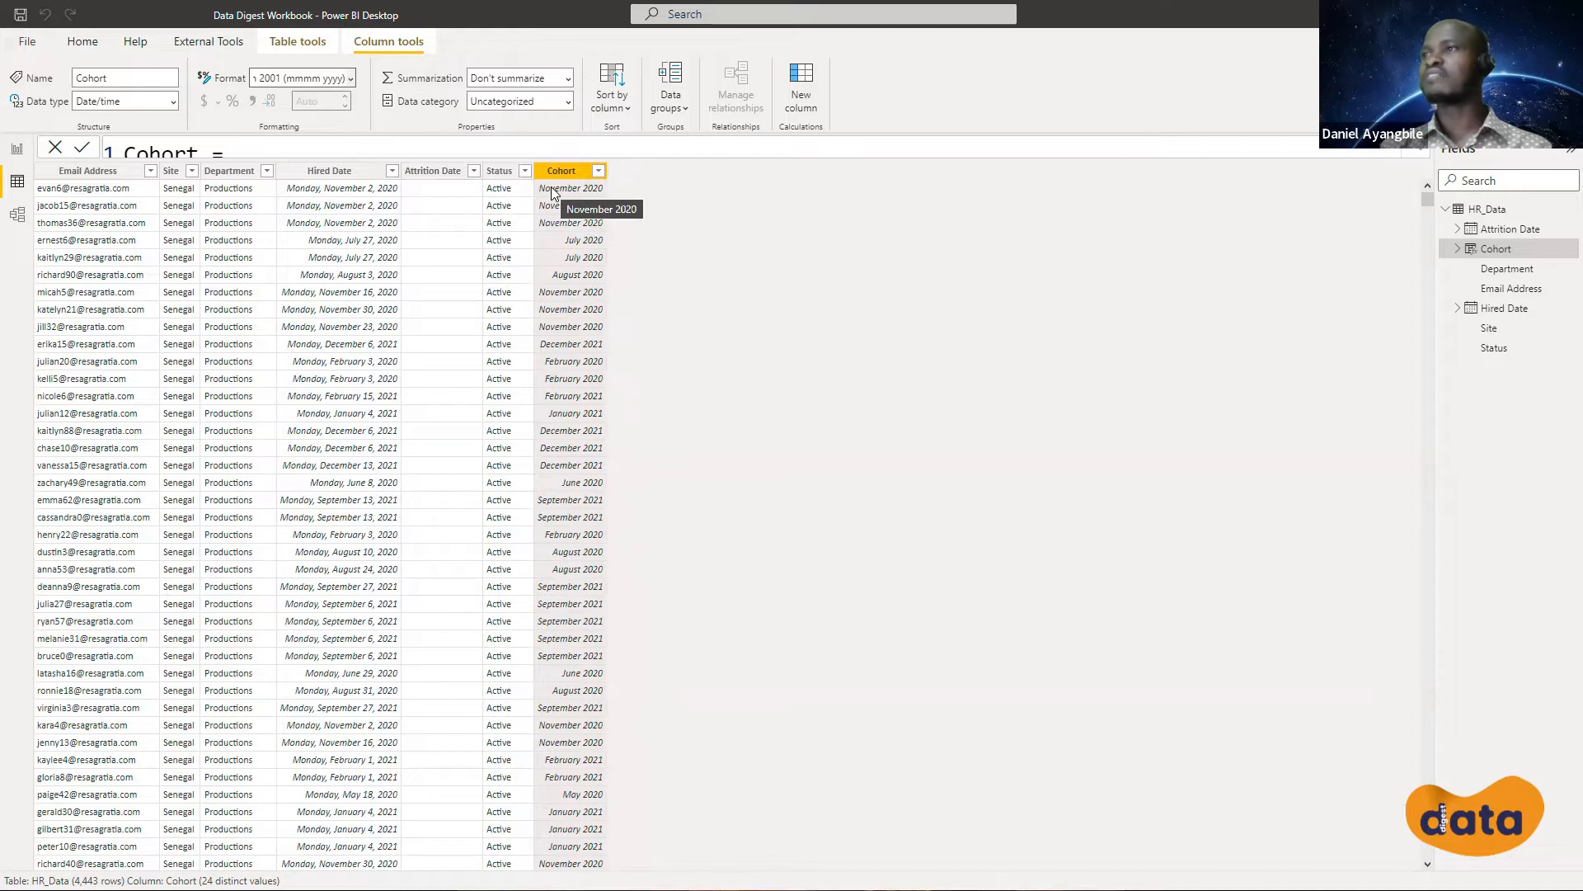
Filter the Hired Date column to dates on or after 01/01/2021 and on or before 01/31/2020
{"action": "left_click", "coordinate": [392, 175]}
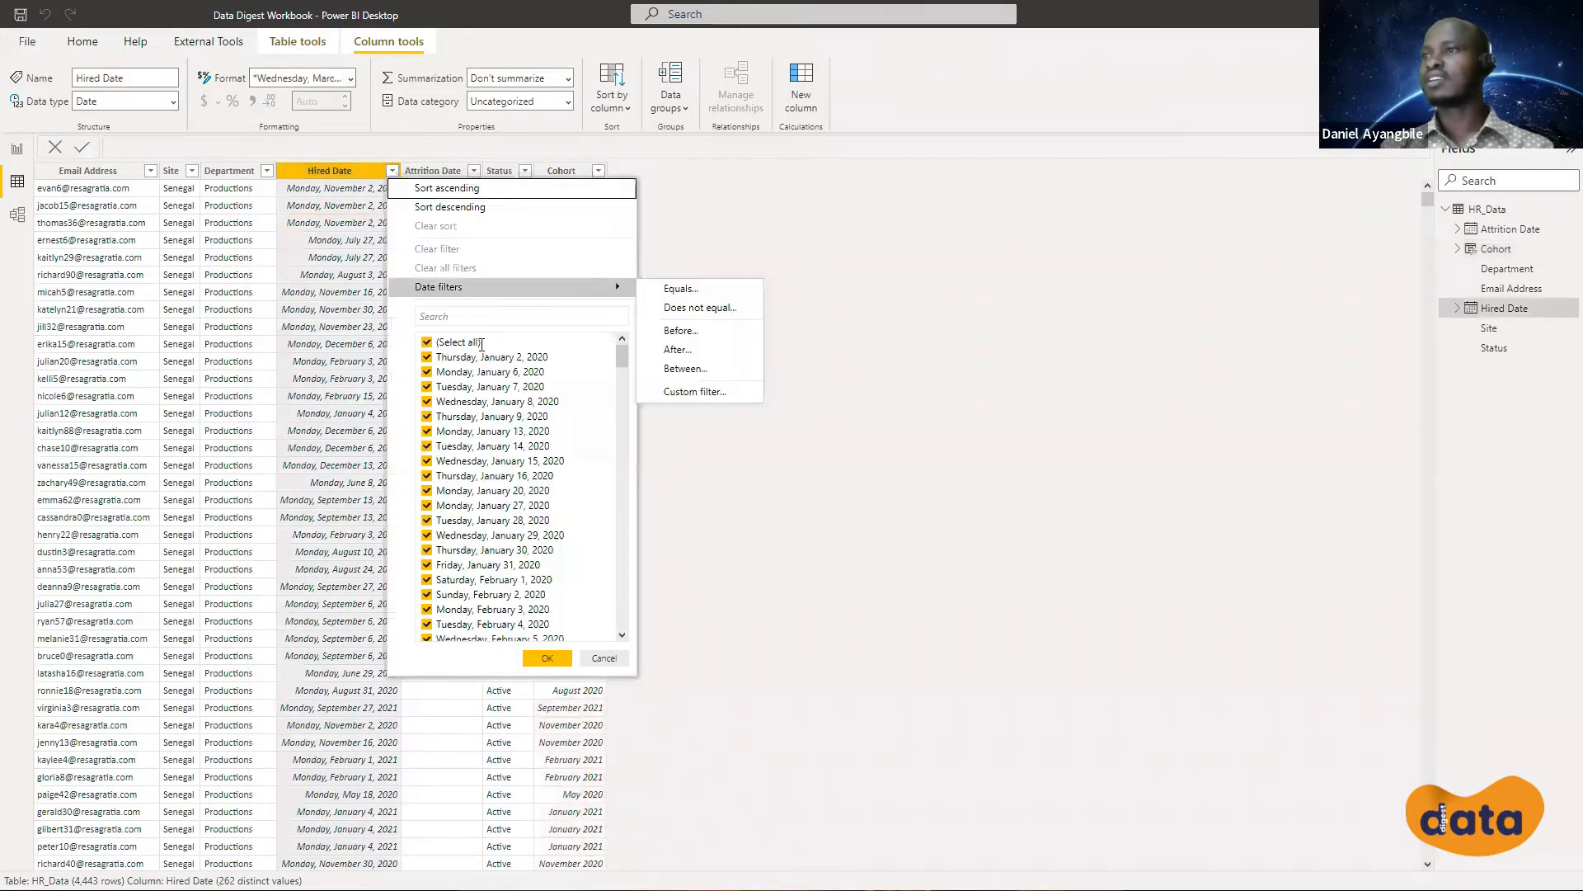
{"action": "mouse_move", "coordinate": [458, 288]}
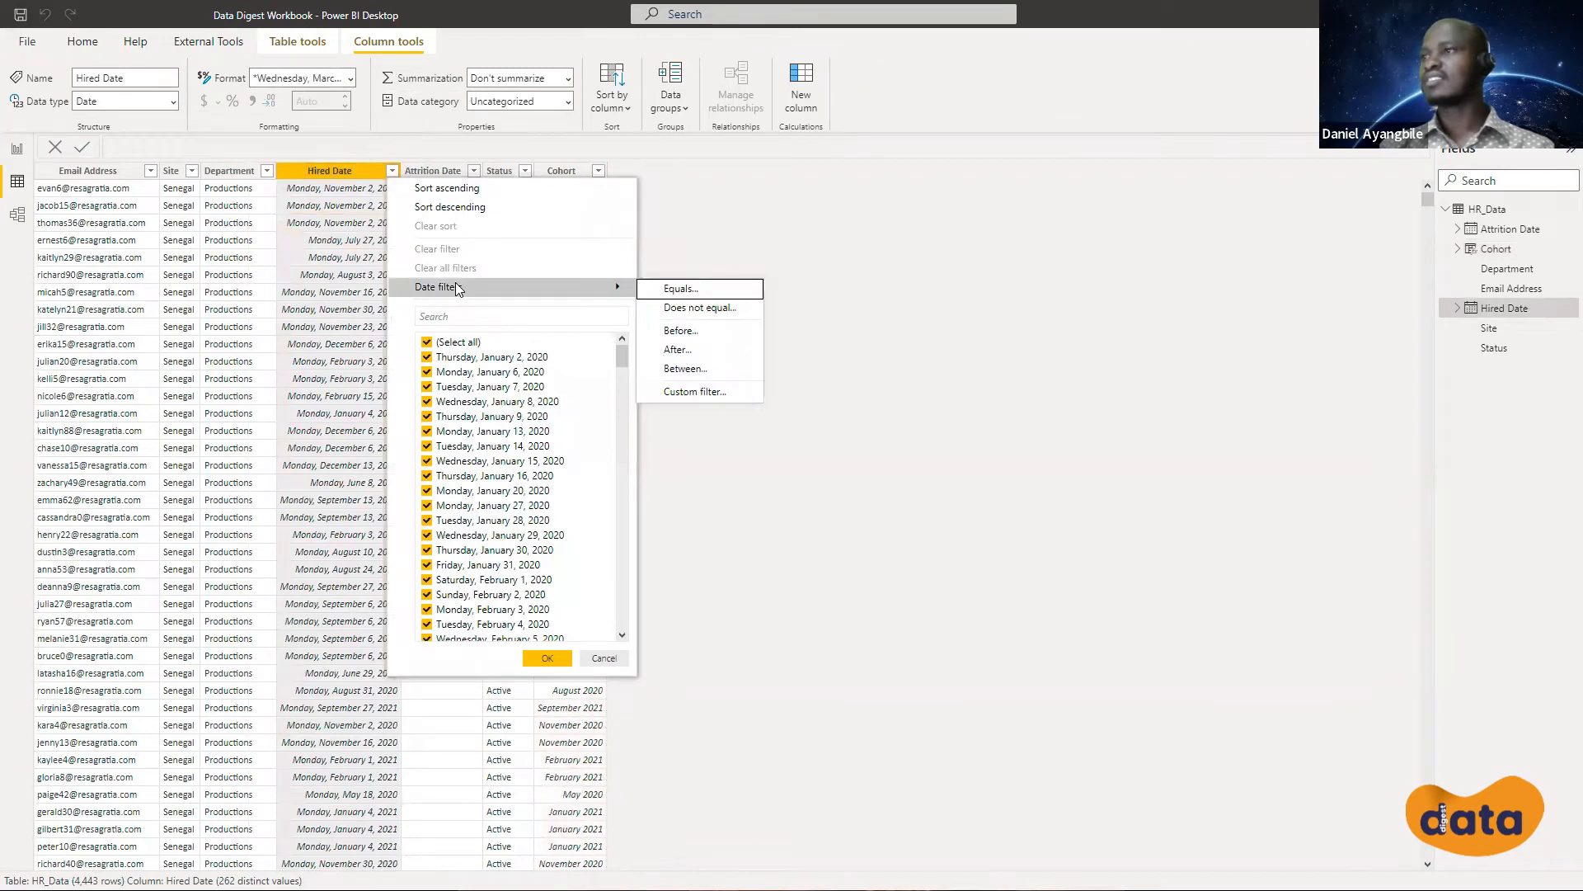
{"action": "left_click", "coordinate": [704, 371]}
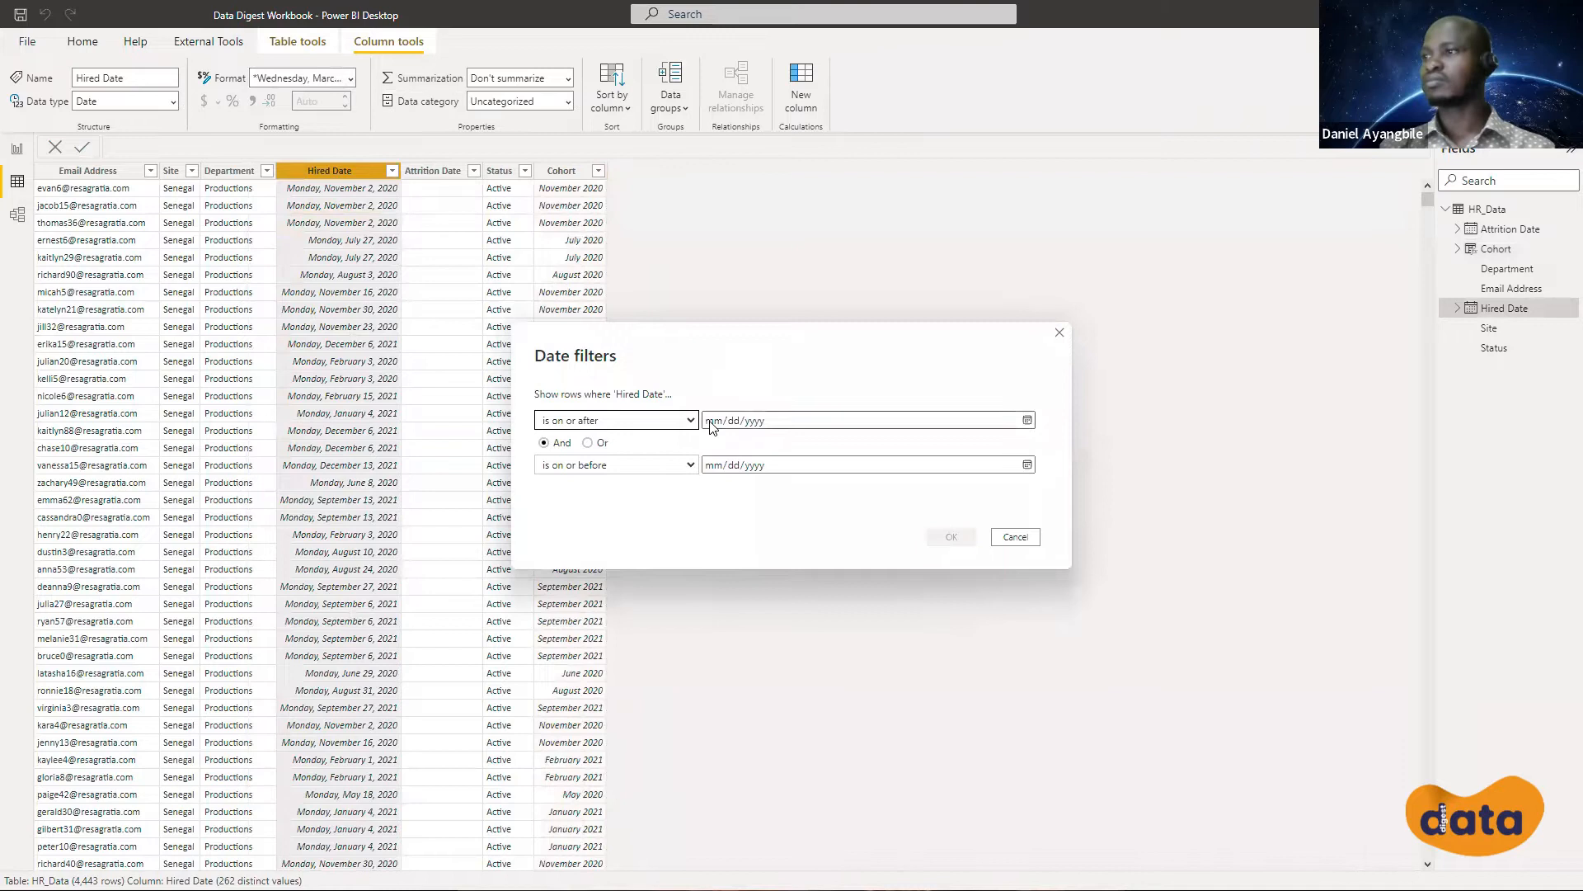
{"action": "left_click", "coordinate": [711, 422]}
{"action": "type", "text": "01/"}
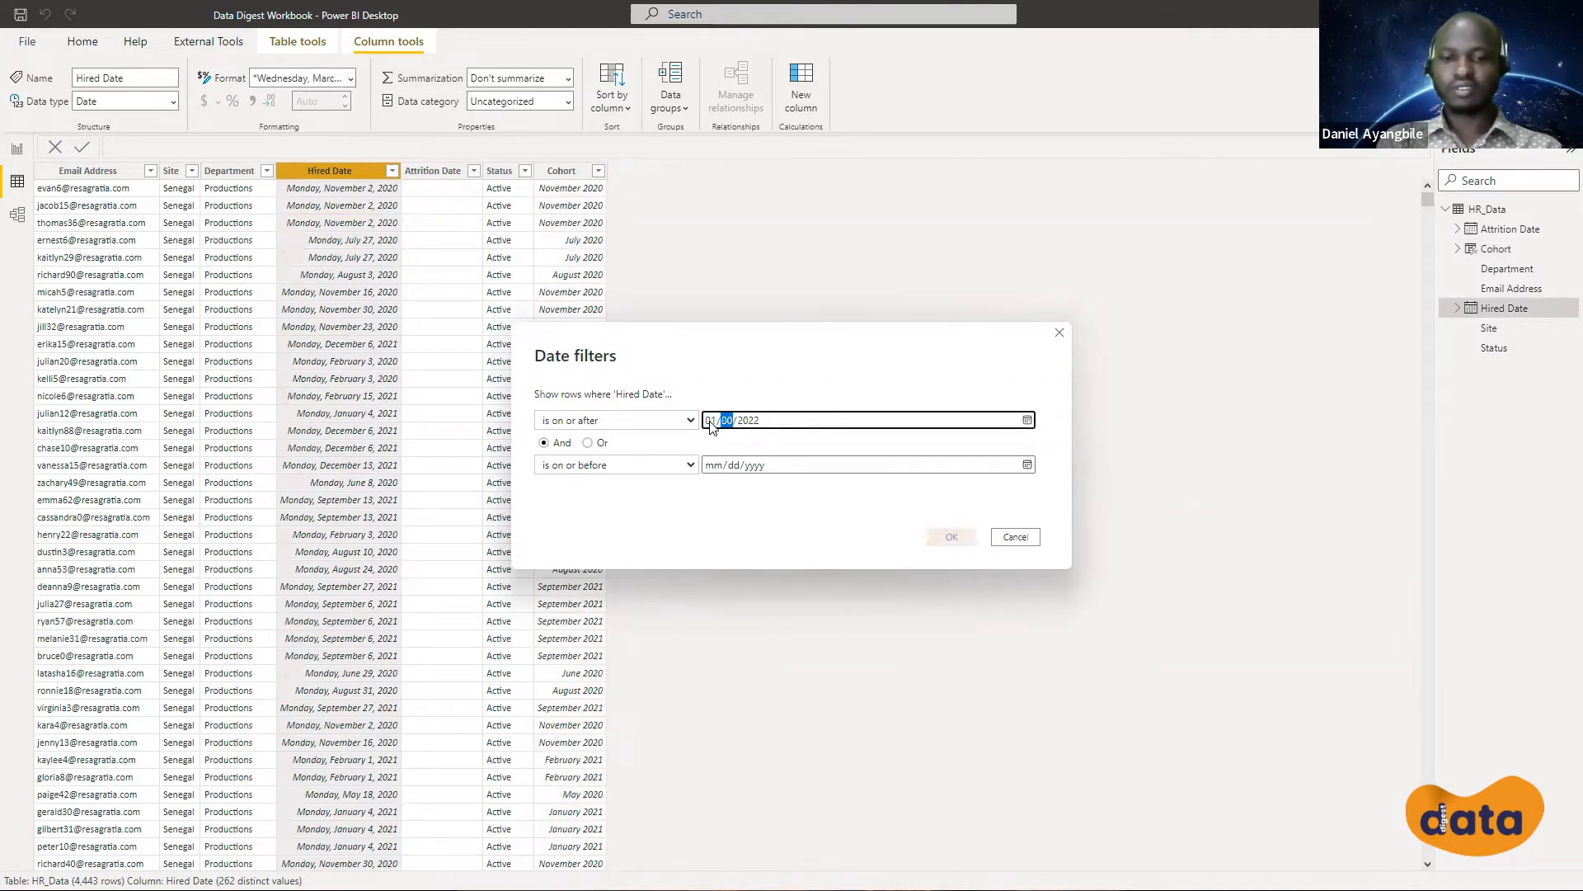
{"action": "type", "text": "01/"}
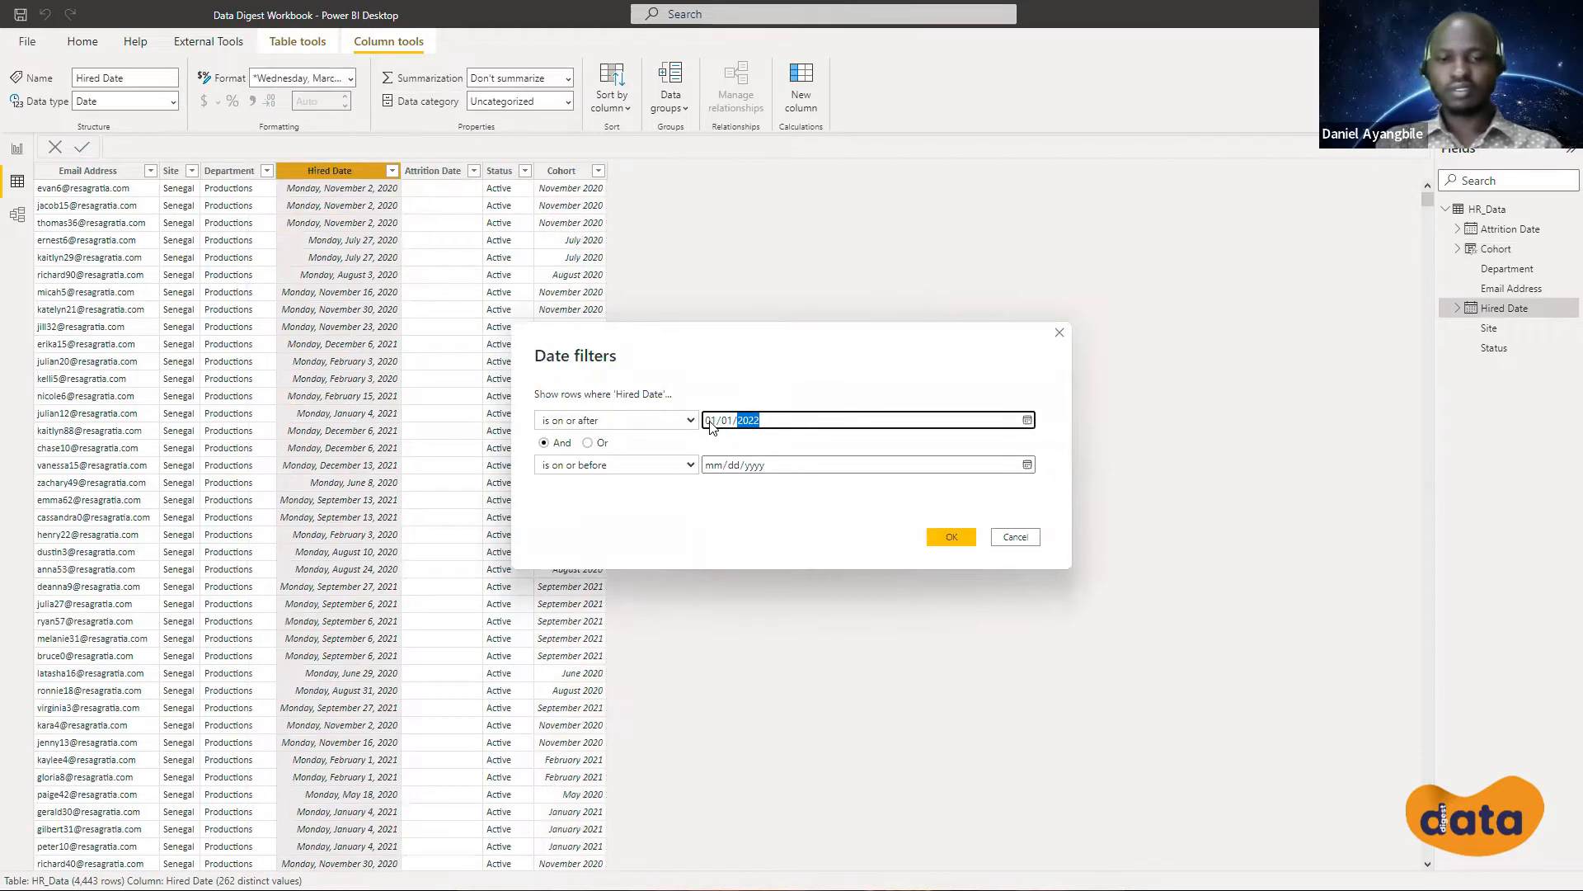
{"action": "type", "text": "2021"}
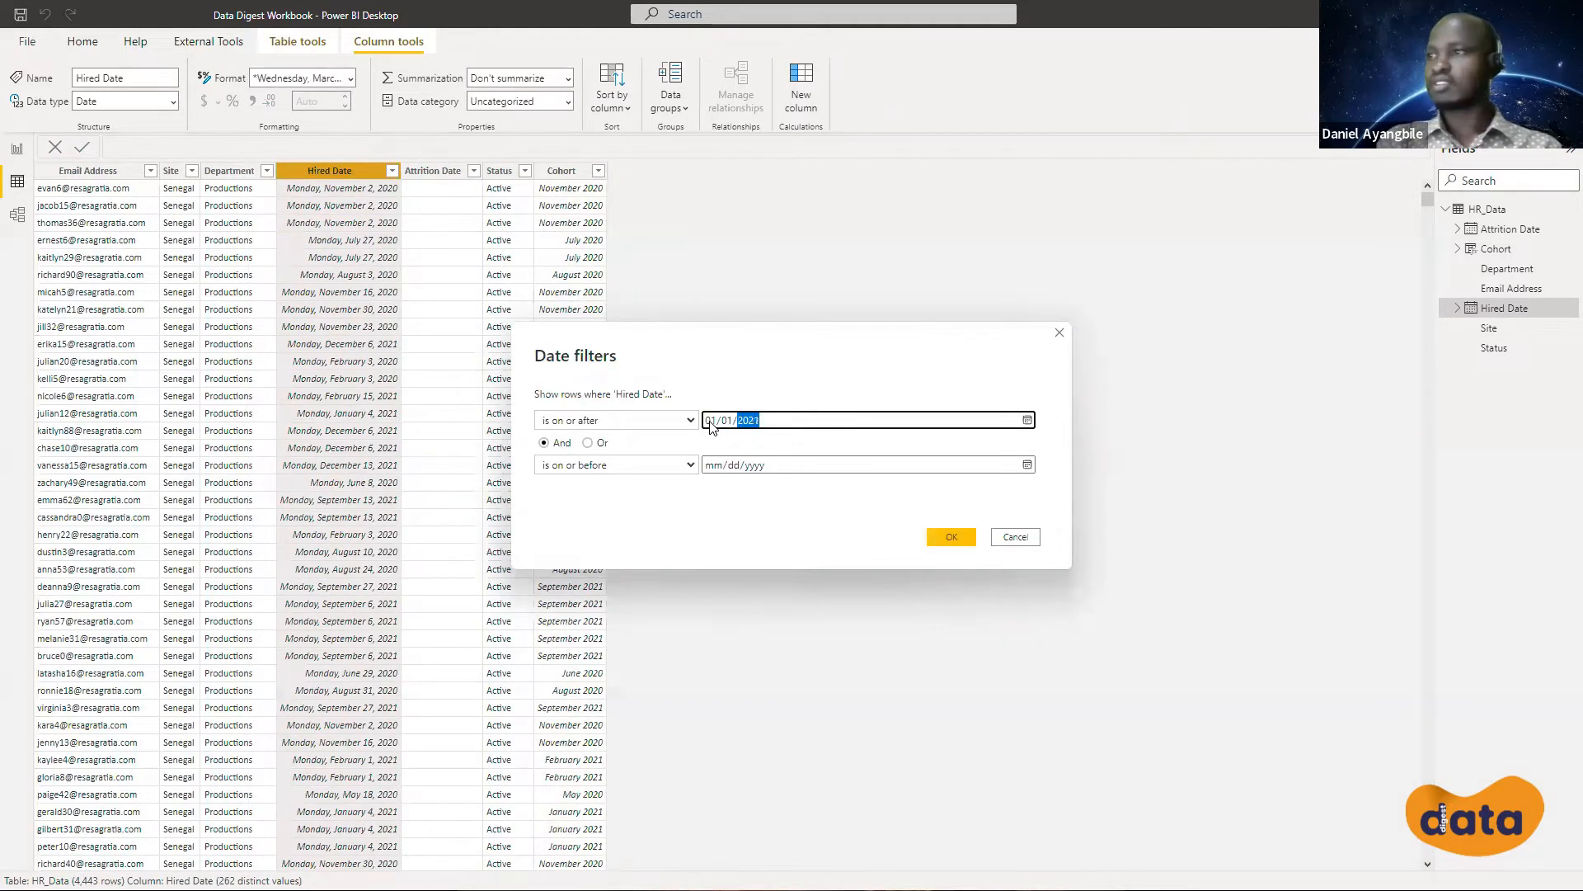
{"action": "left_click", "coordinate": [714, 467]}
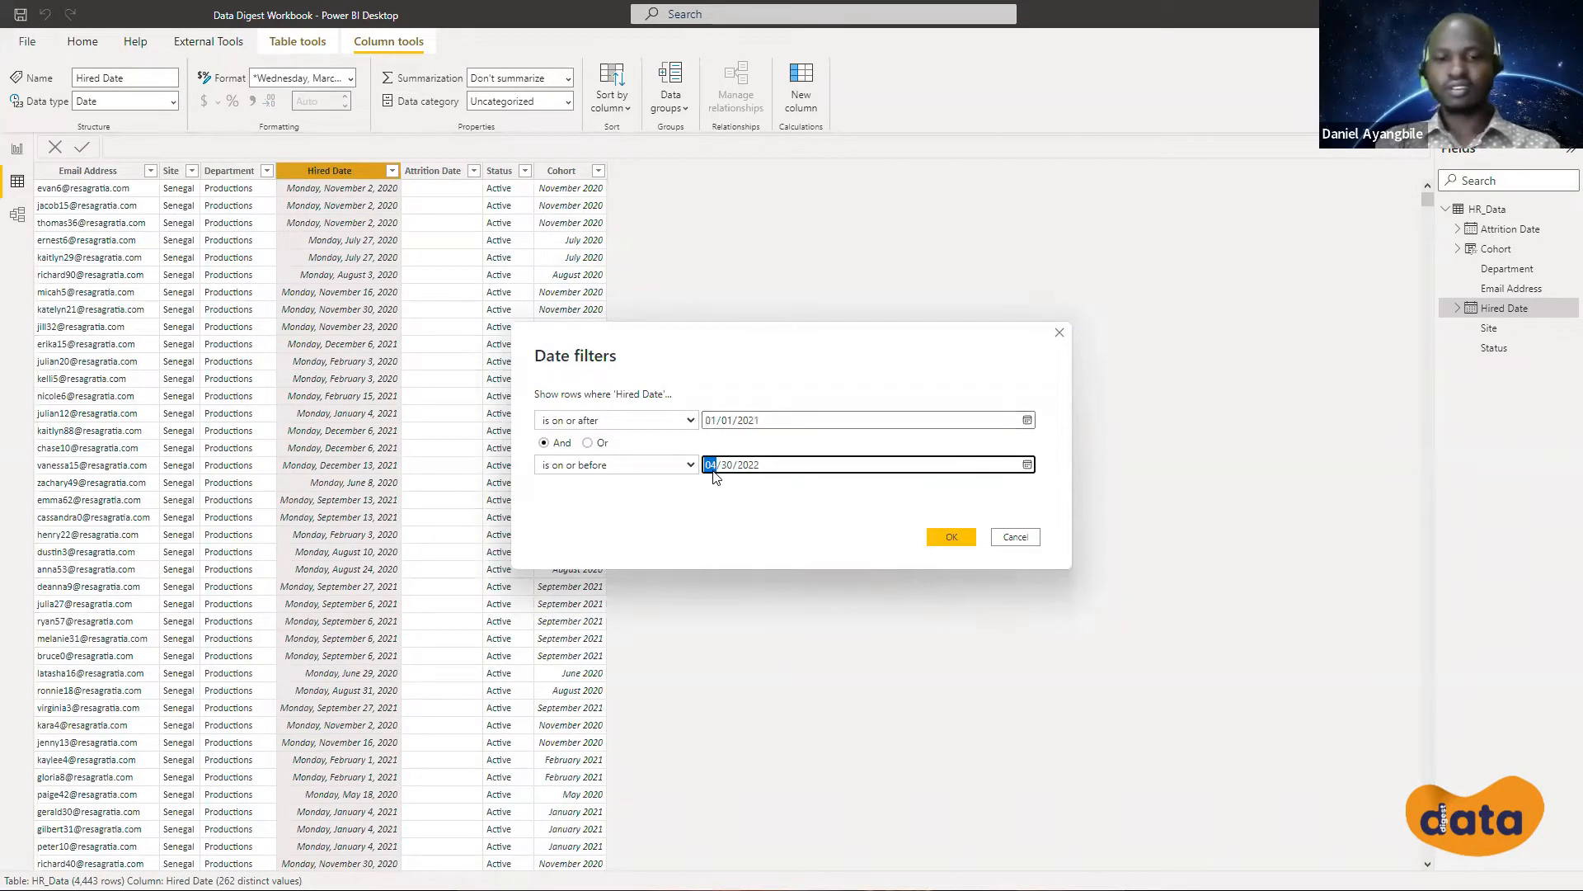
{"action": "type", "text": "01/"}
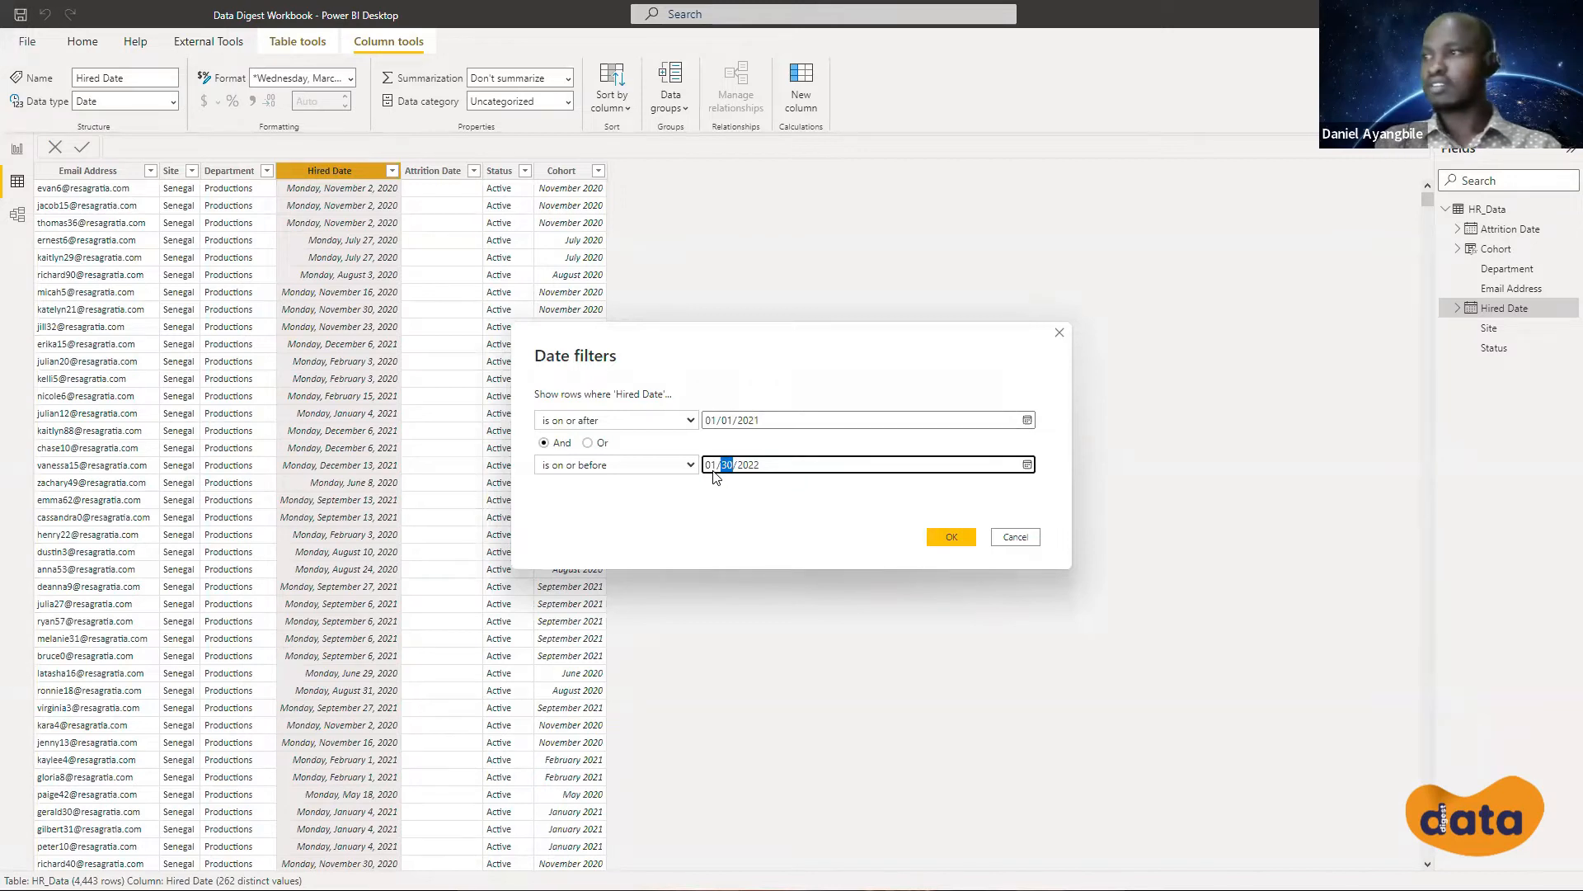
{"action": "type", "text": "31"}
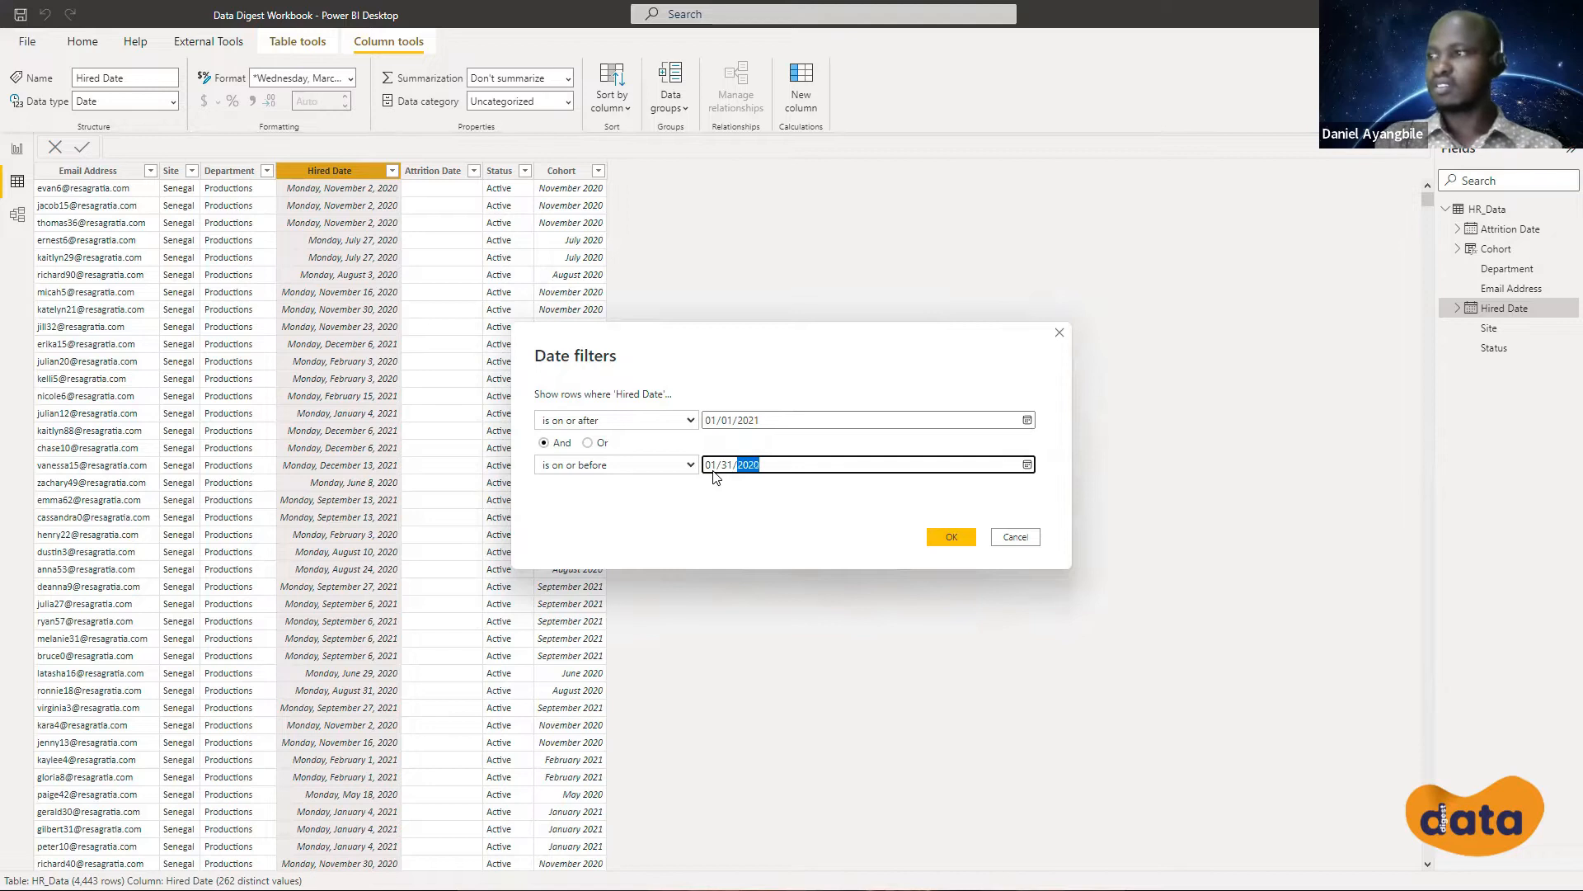
{"action": "key", "text": "Return"}
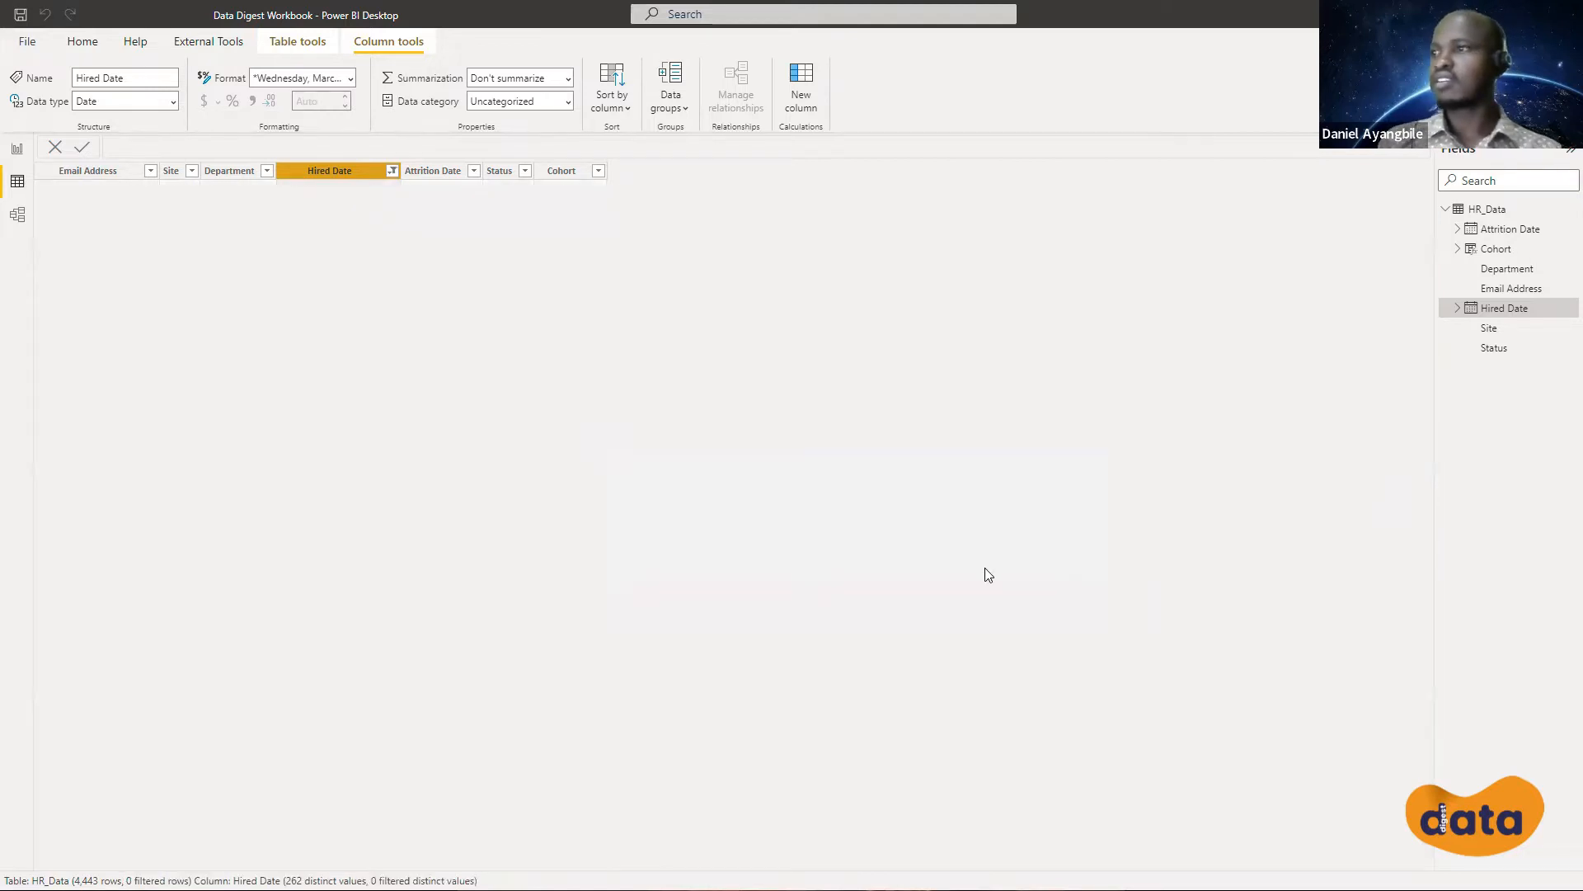
Correct the end date of the Hired Date filter to 01/31/2021 and apply it
{"action": "left_click", "coordinate": [392, 171]}
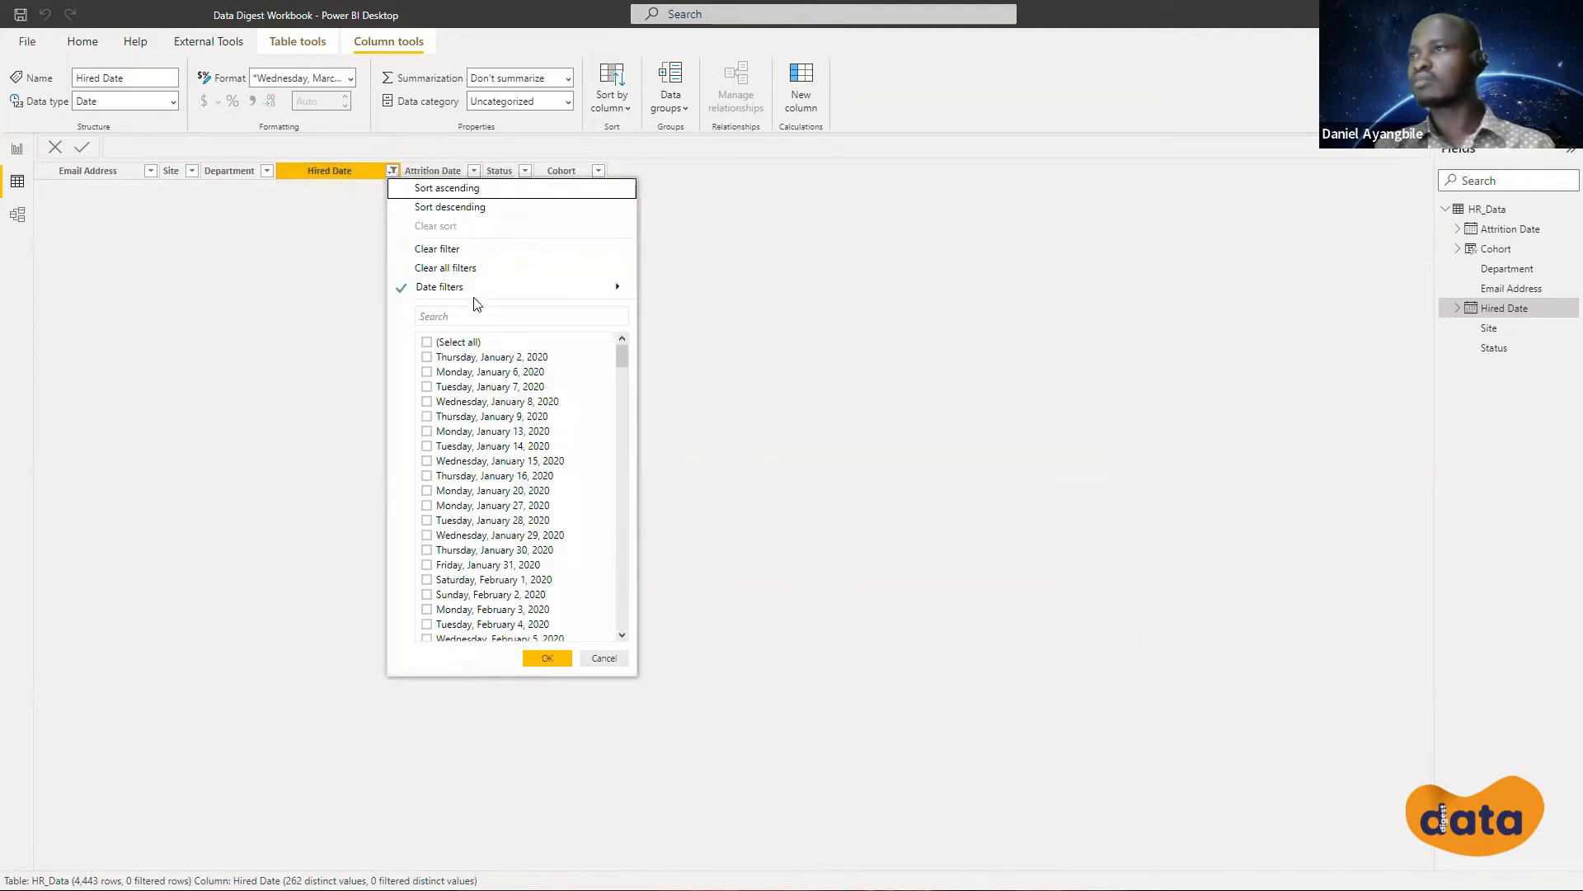
{"action": "mouse_move", "coordinate": [503, 288]}
{"action": "left_click", "coordinate": [688, 368]}
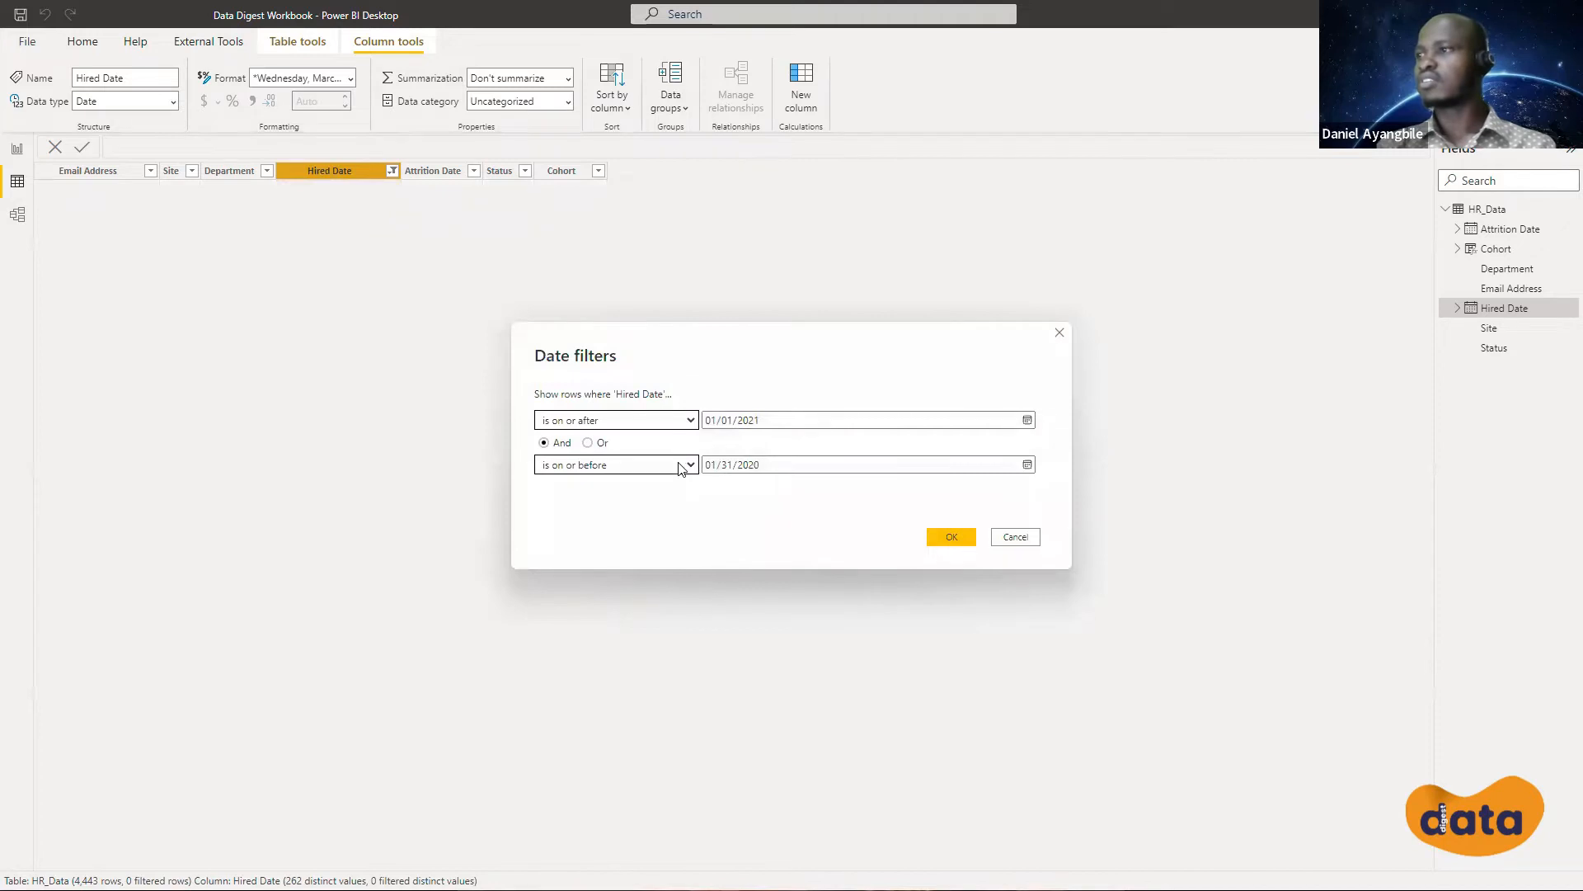
{"action": "double_click", "coordinate": [723, 464]}
{"action": "type", "text": "31"}
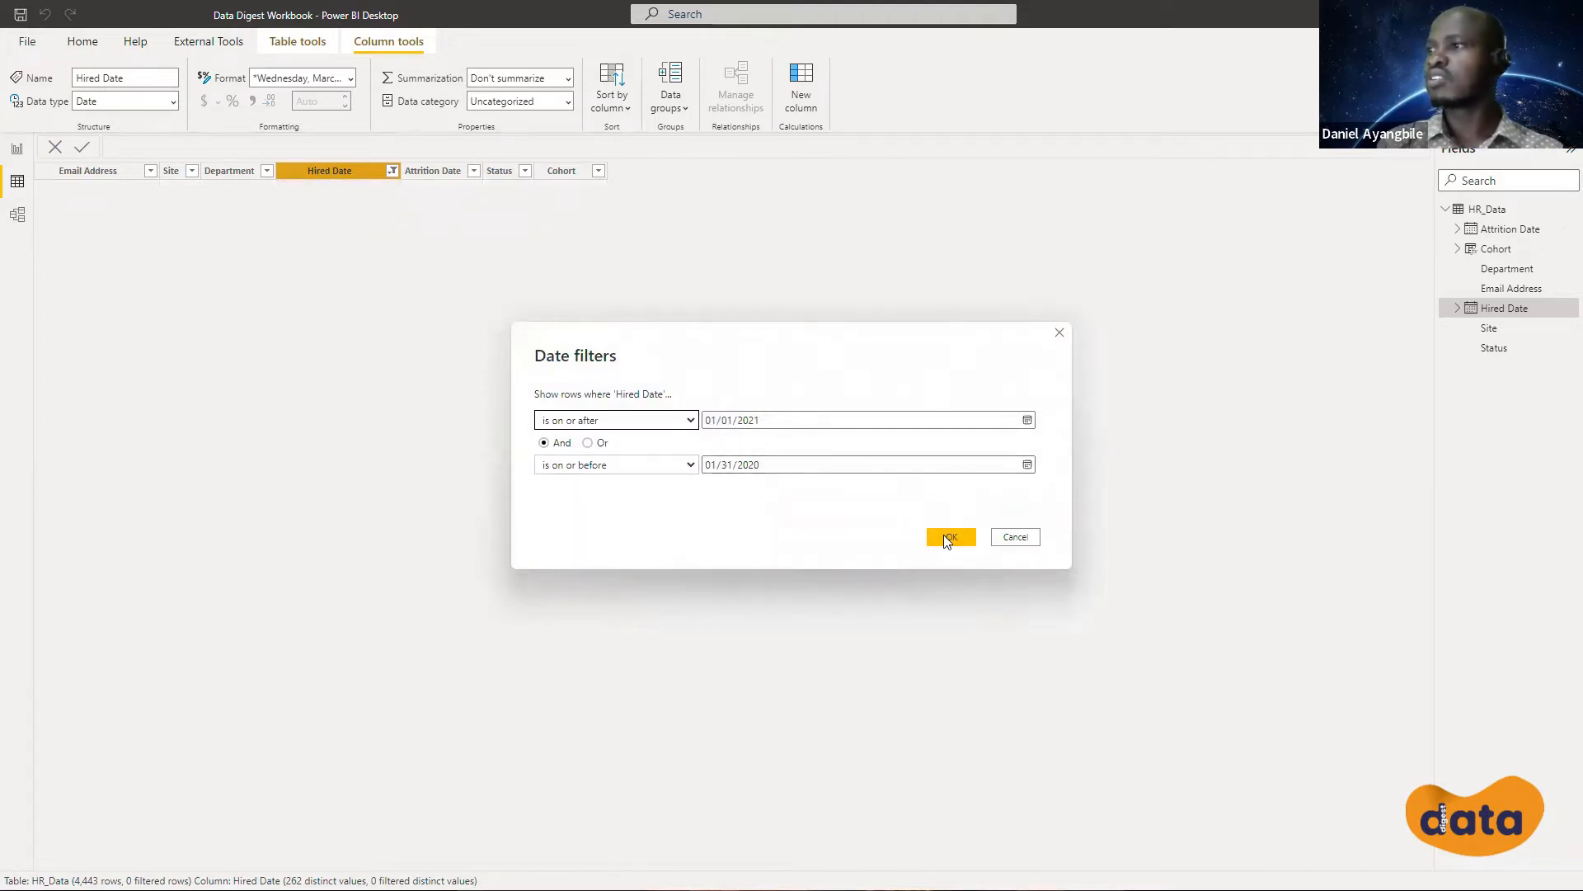
{"action": "left_click", "coordinate": [794, 468]}
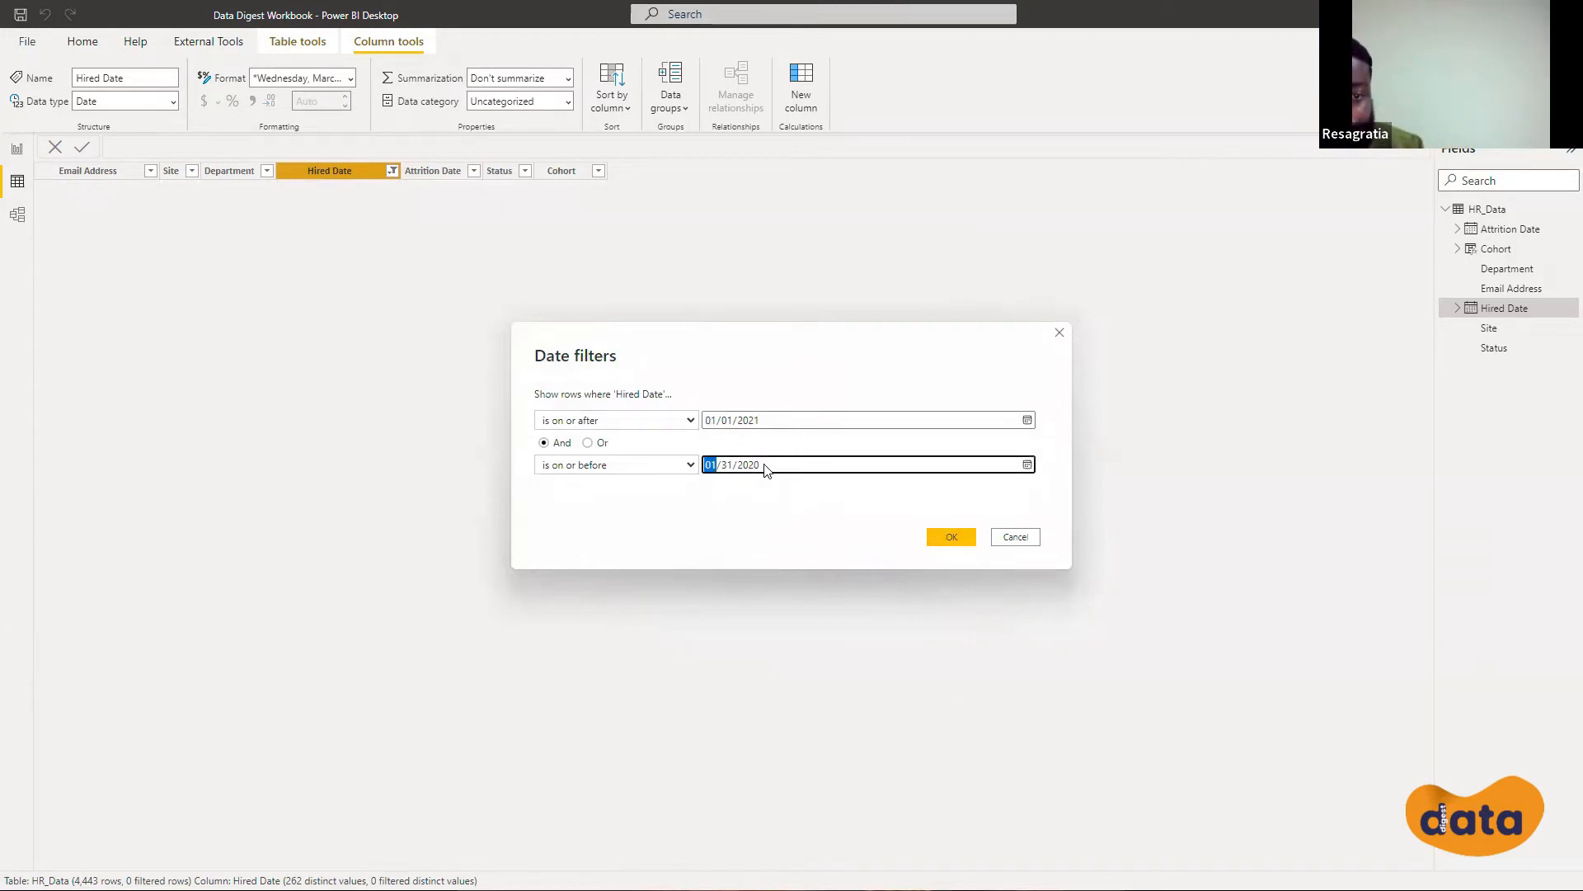
{"action": "key", "text": "Tab"}
{"action": "key", "text": "Tab"}
{"action": "key", "text": "Tab"}
{"action": "key", "text": "Tab"}
{"action": "key", "text": "Tab"}
{"action": "key", "text": "Tab"}
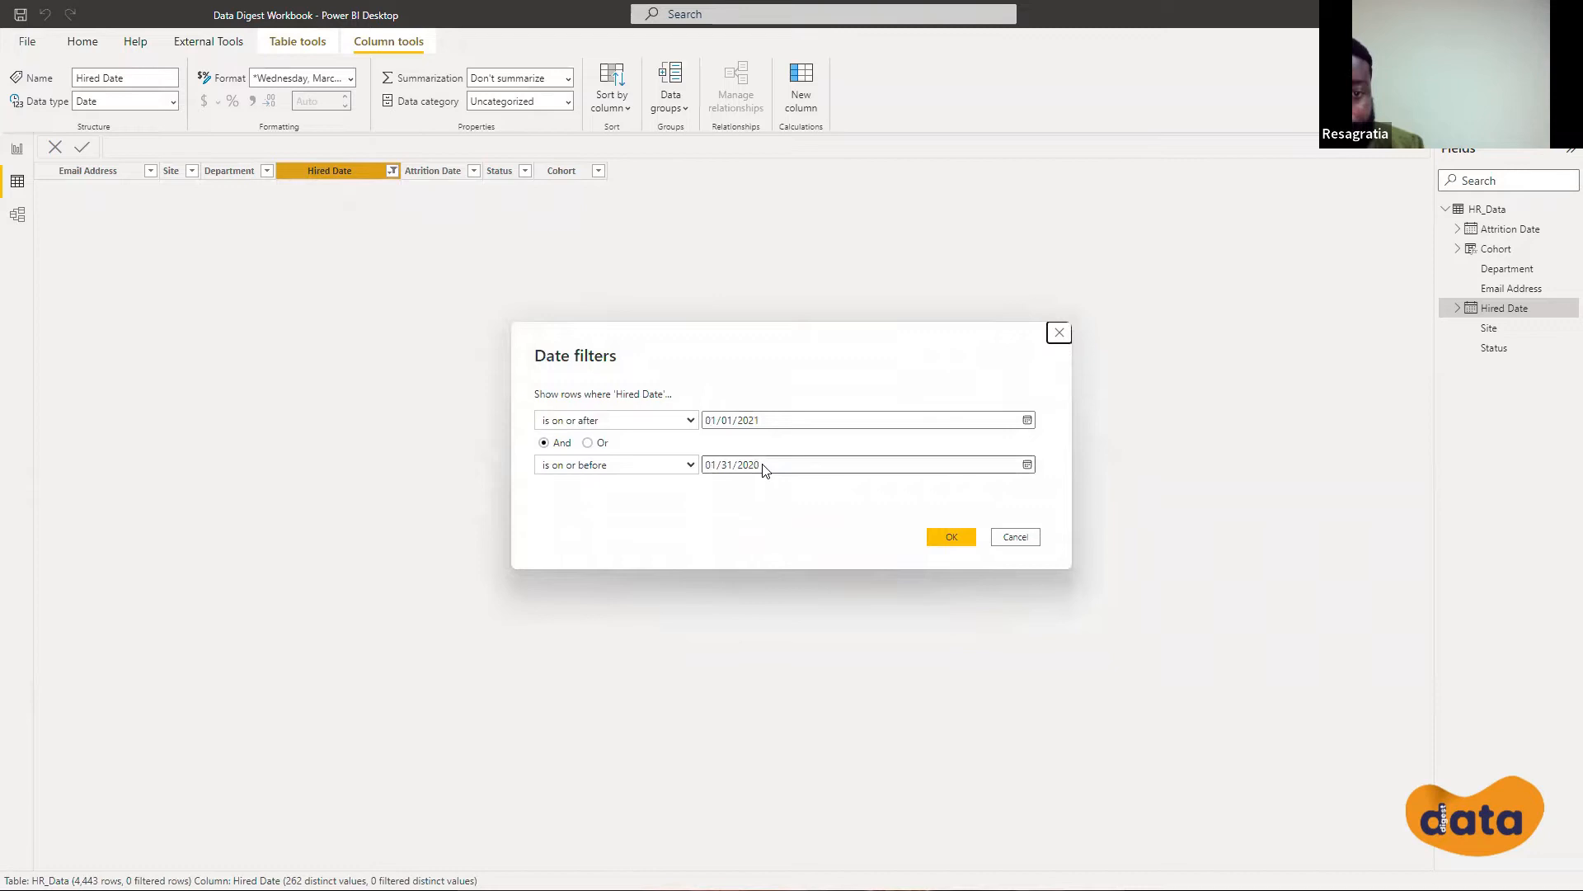
{"action": "left_click", "coordinate": [763, 467]}
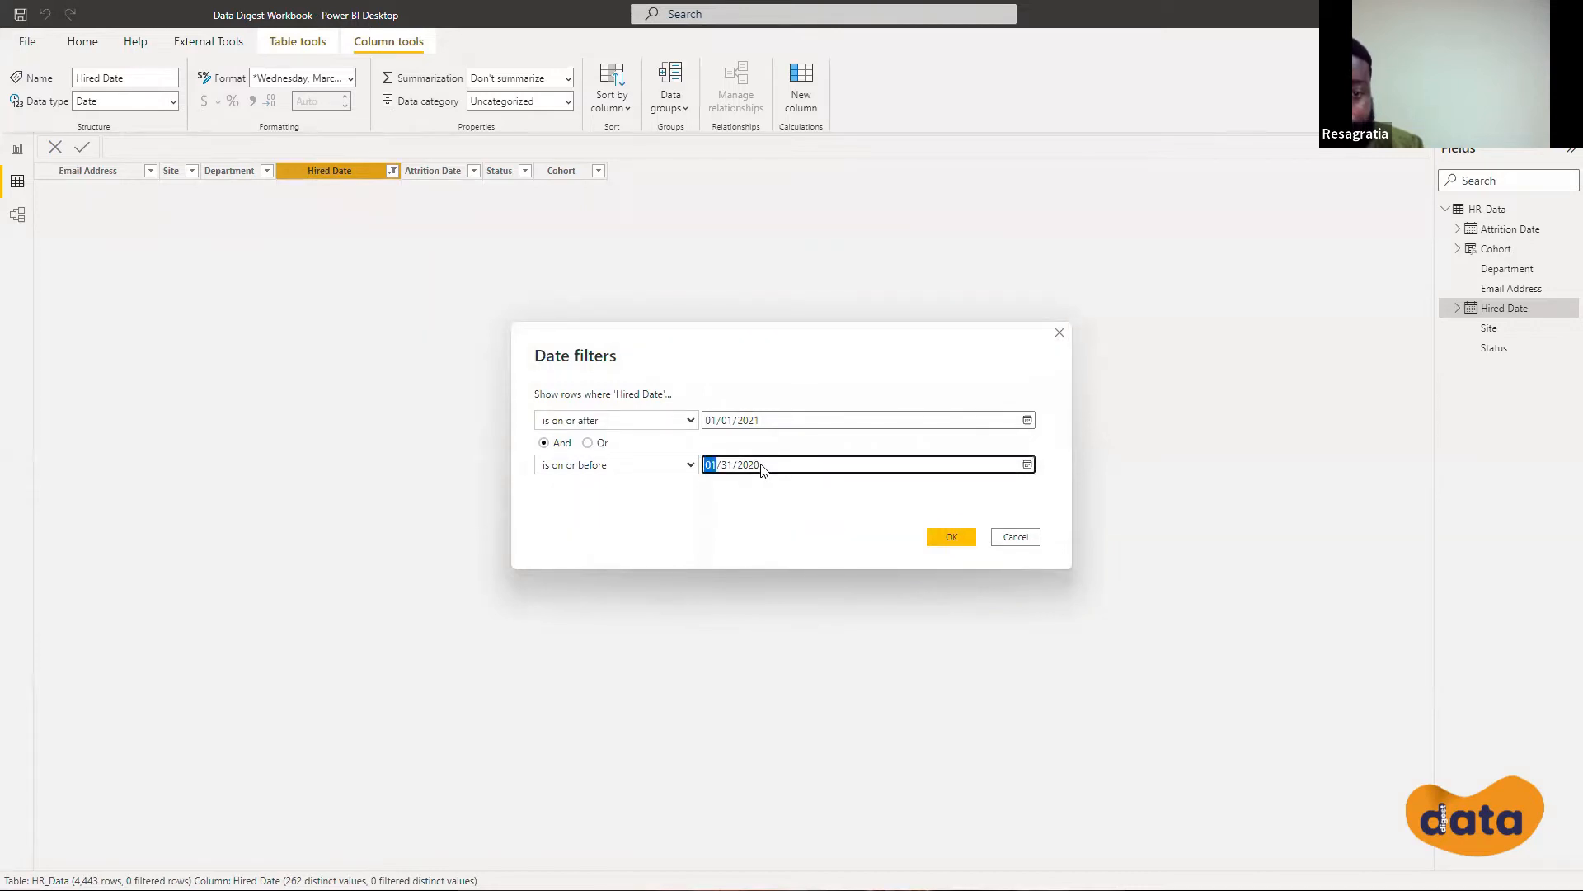
{"action": "type", "text": "1"}
{"action": "type", "text": "31"}
{"action": "type", "text": "1"}
{"action": "left_click", "coordinate": [955, 533]}
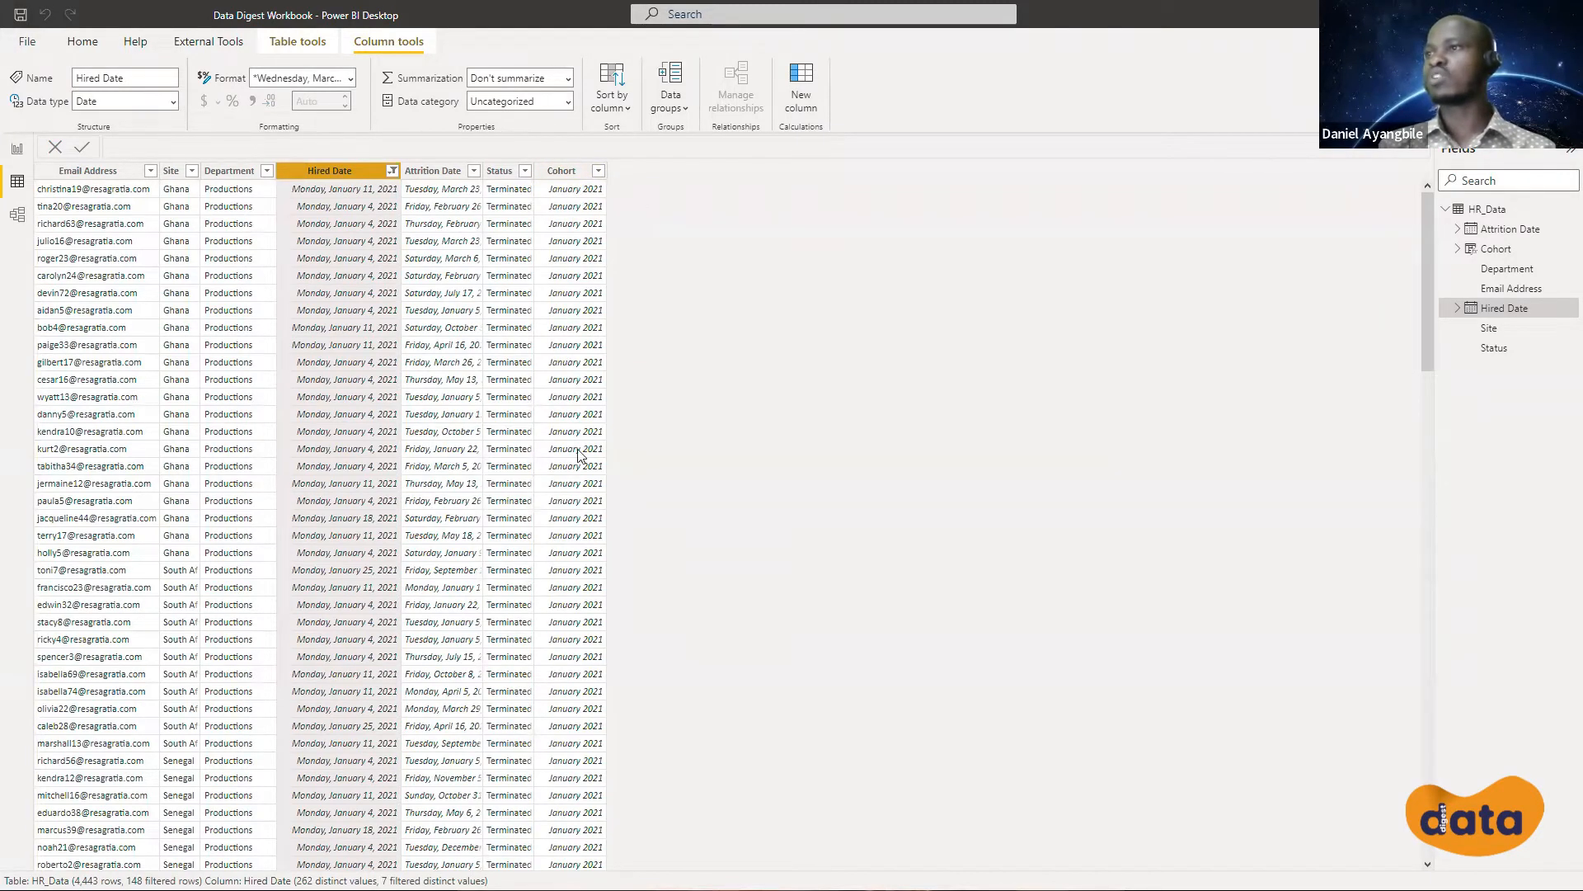
Add a new calculated column named Tenure and begin its formula with an IF test that HR_Data[Status] equals "Active"
{"action": "left_click", "coordinate": [568, 170]}
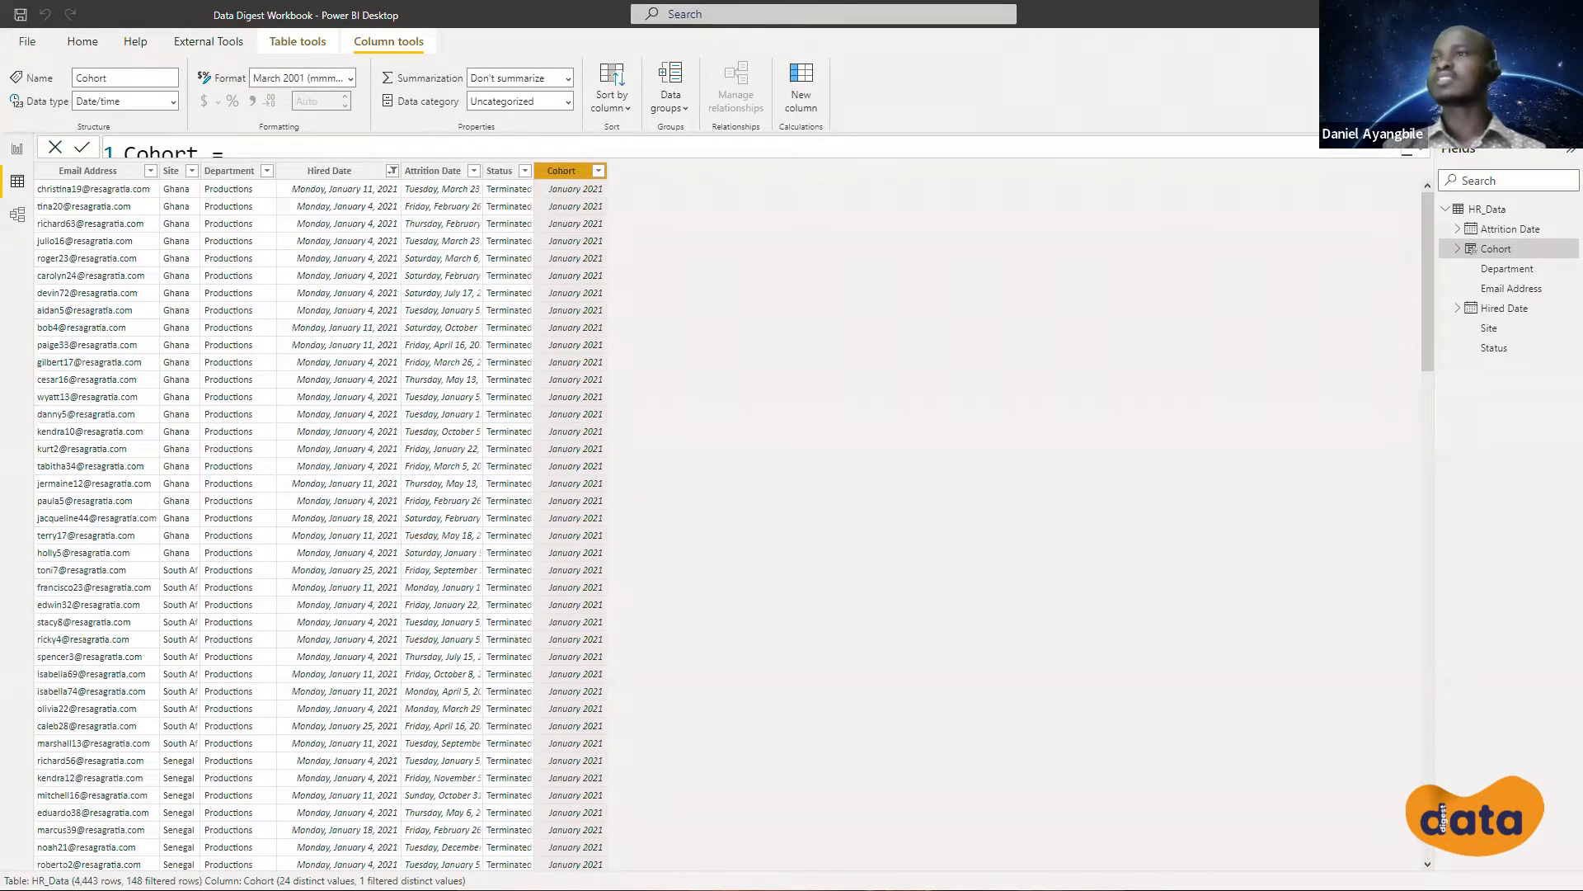
{"action": "left_click", "coordinate": [795, 100]}
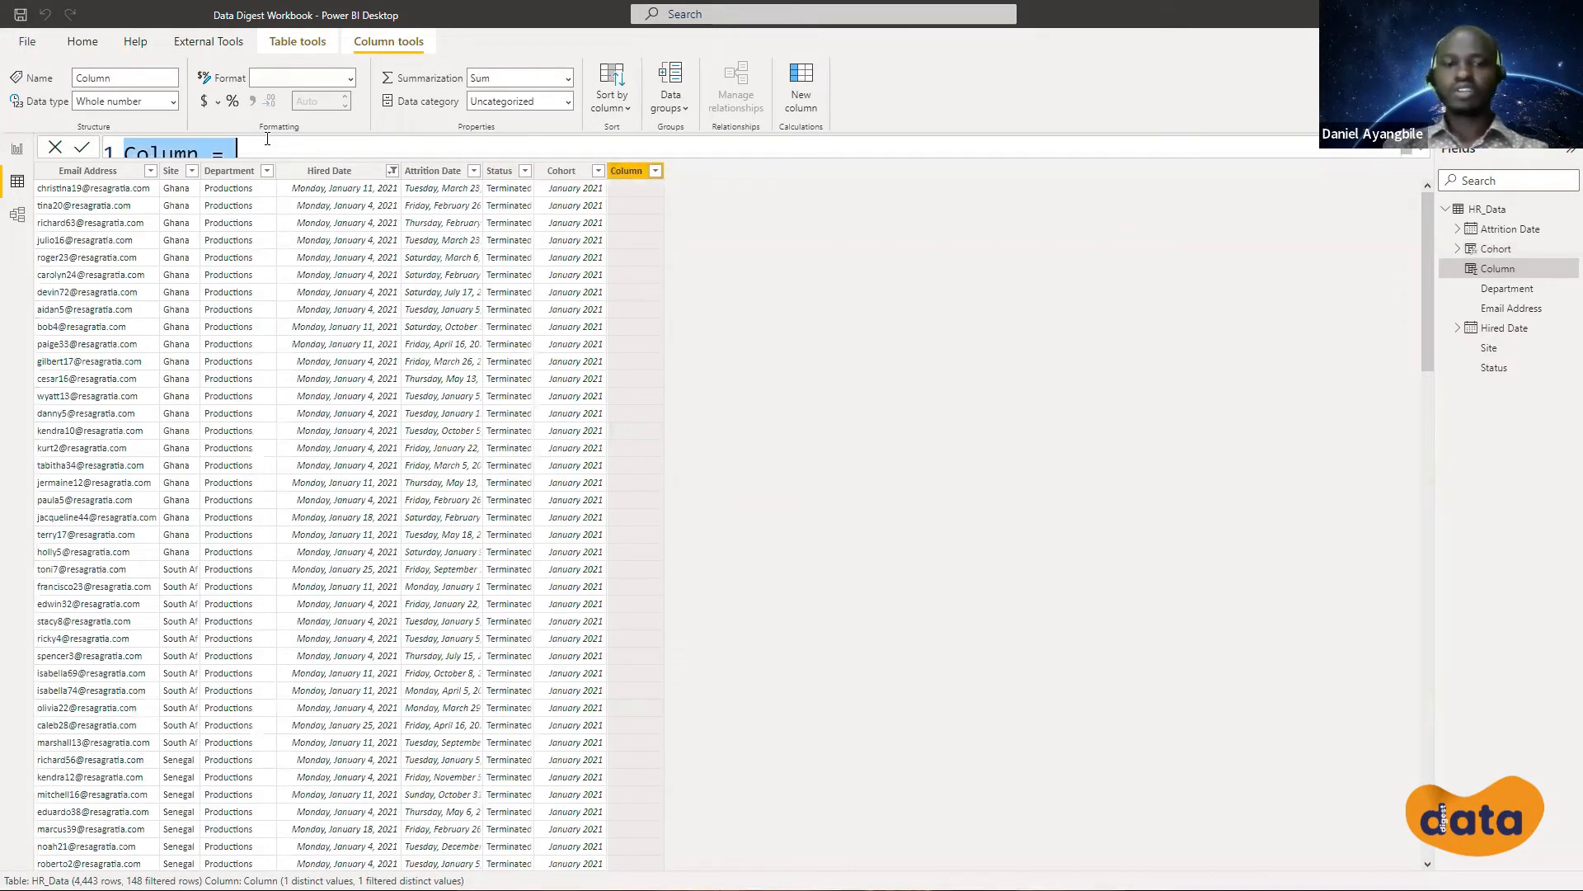
{"action": "type", "text": "Tenure="}
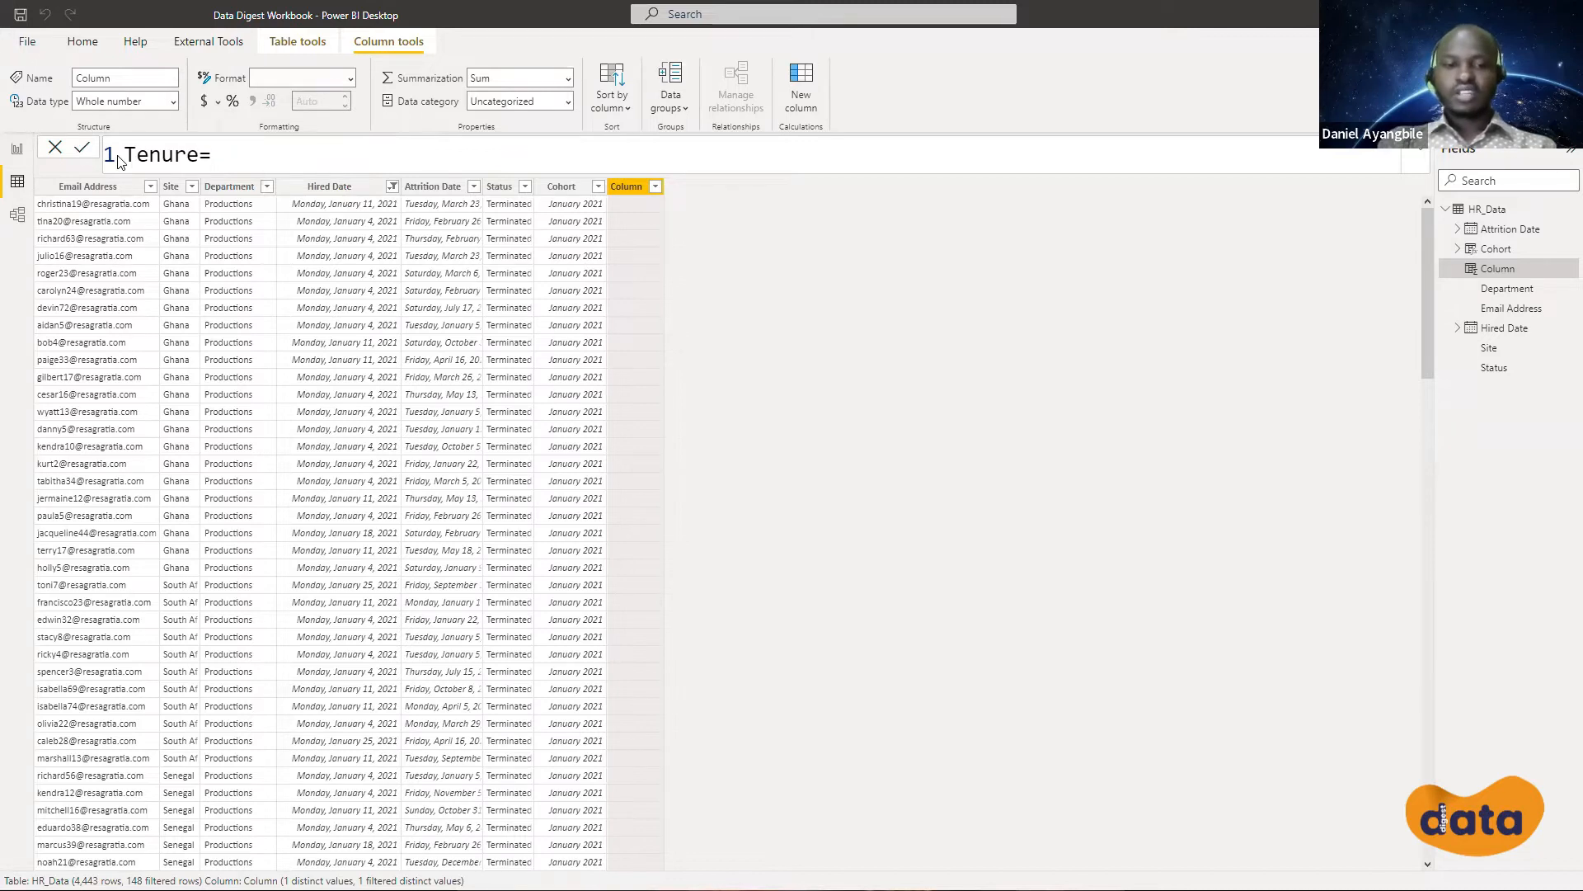
{"action": "type", "text": "IF"}
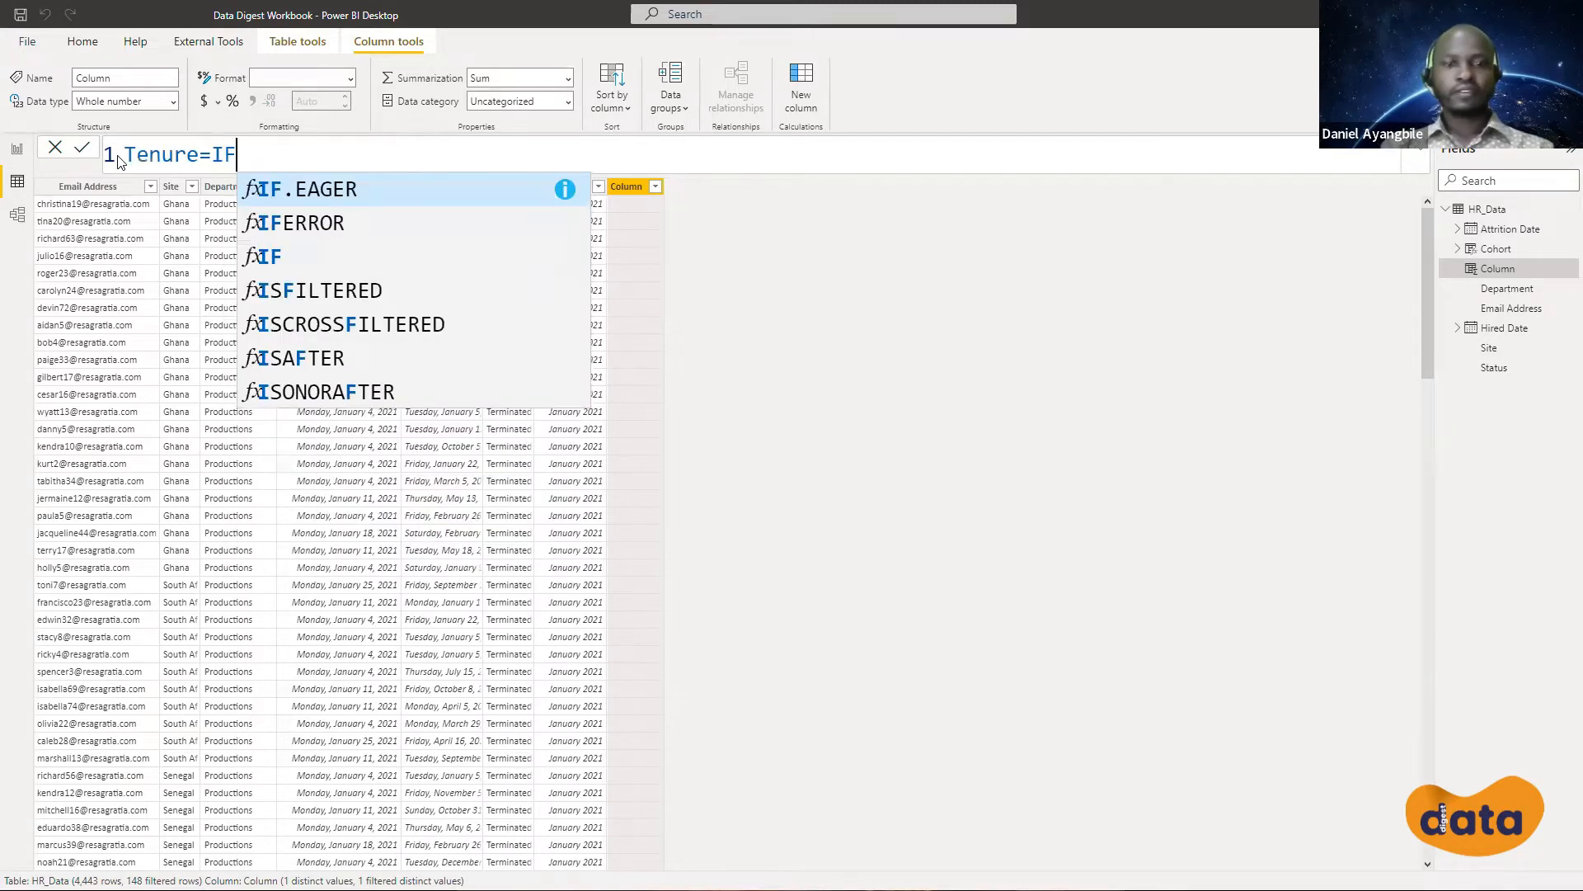
{"action": "type", "text": "("}
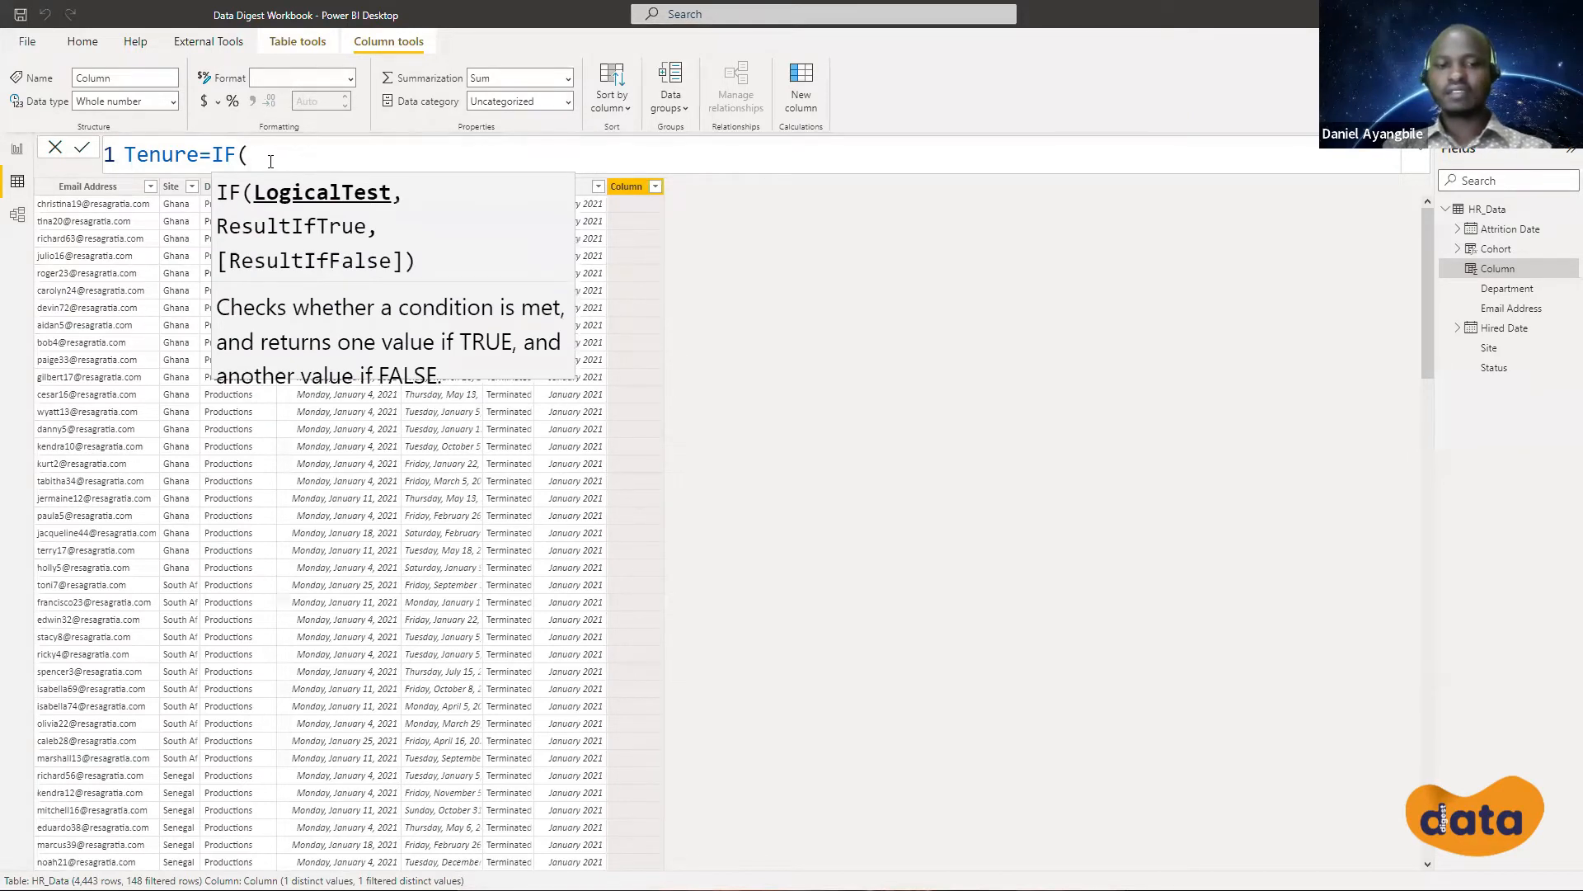
{"action": "type", "text": "HR"}
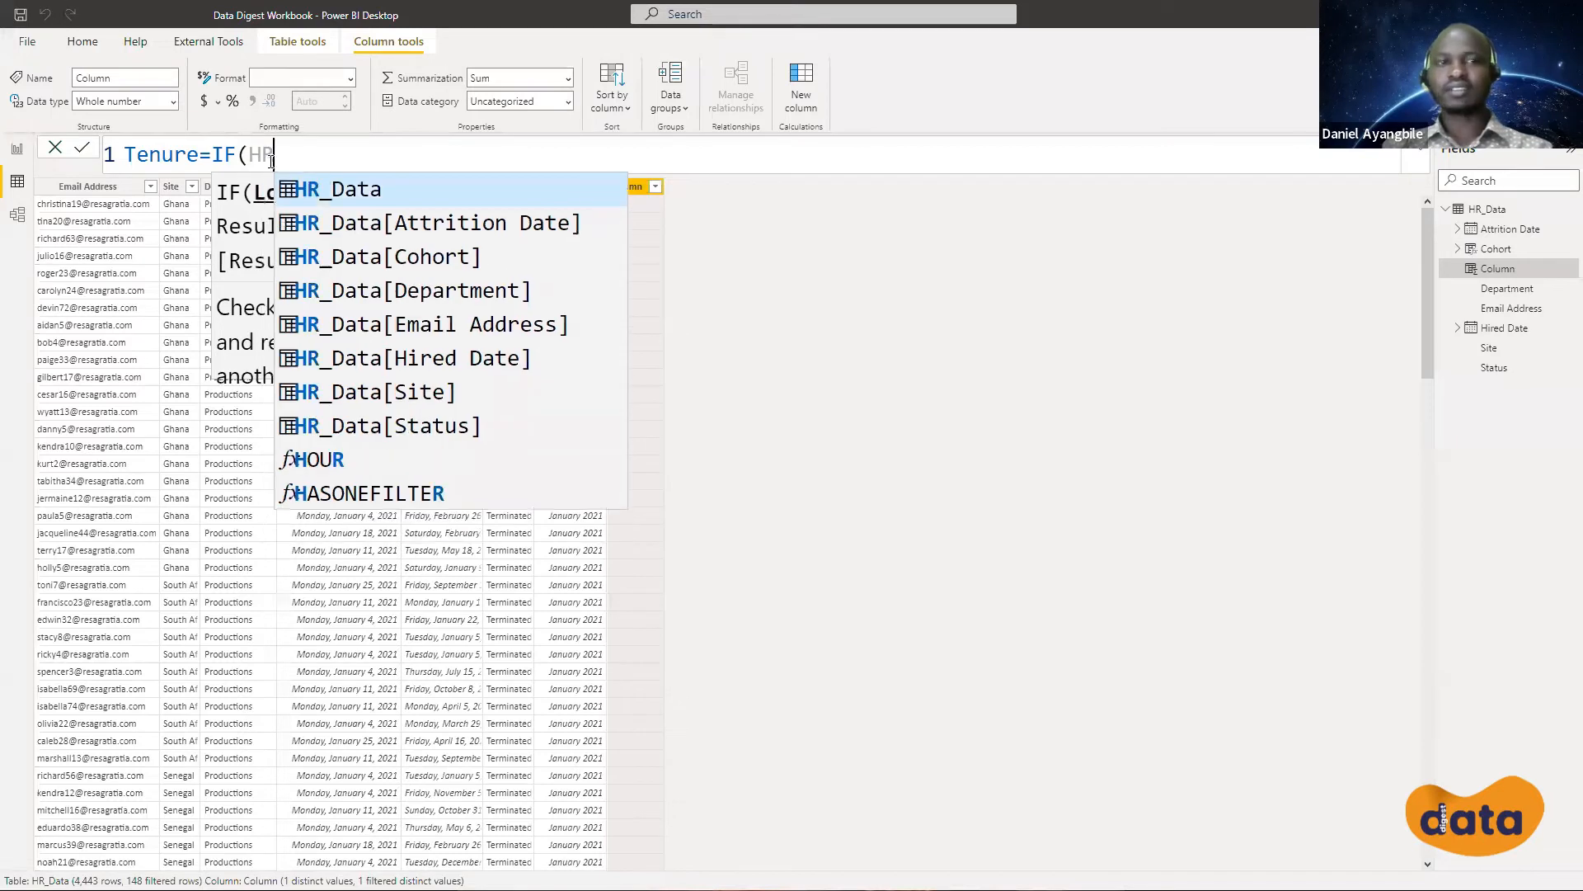
{"action": "left_click", "coordinate": [421, 428]}
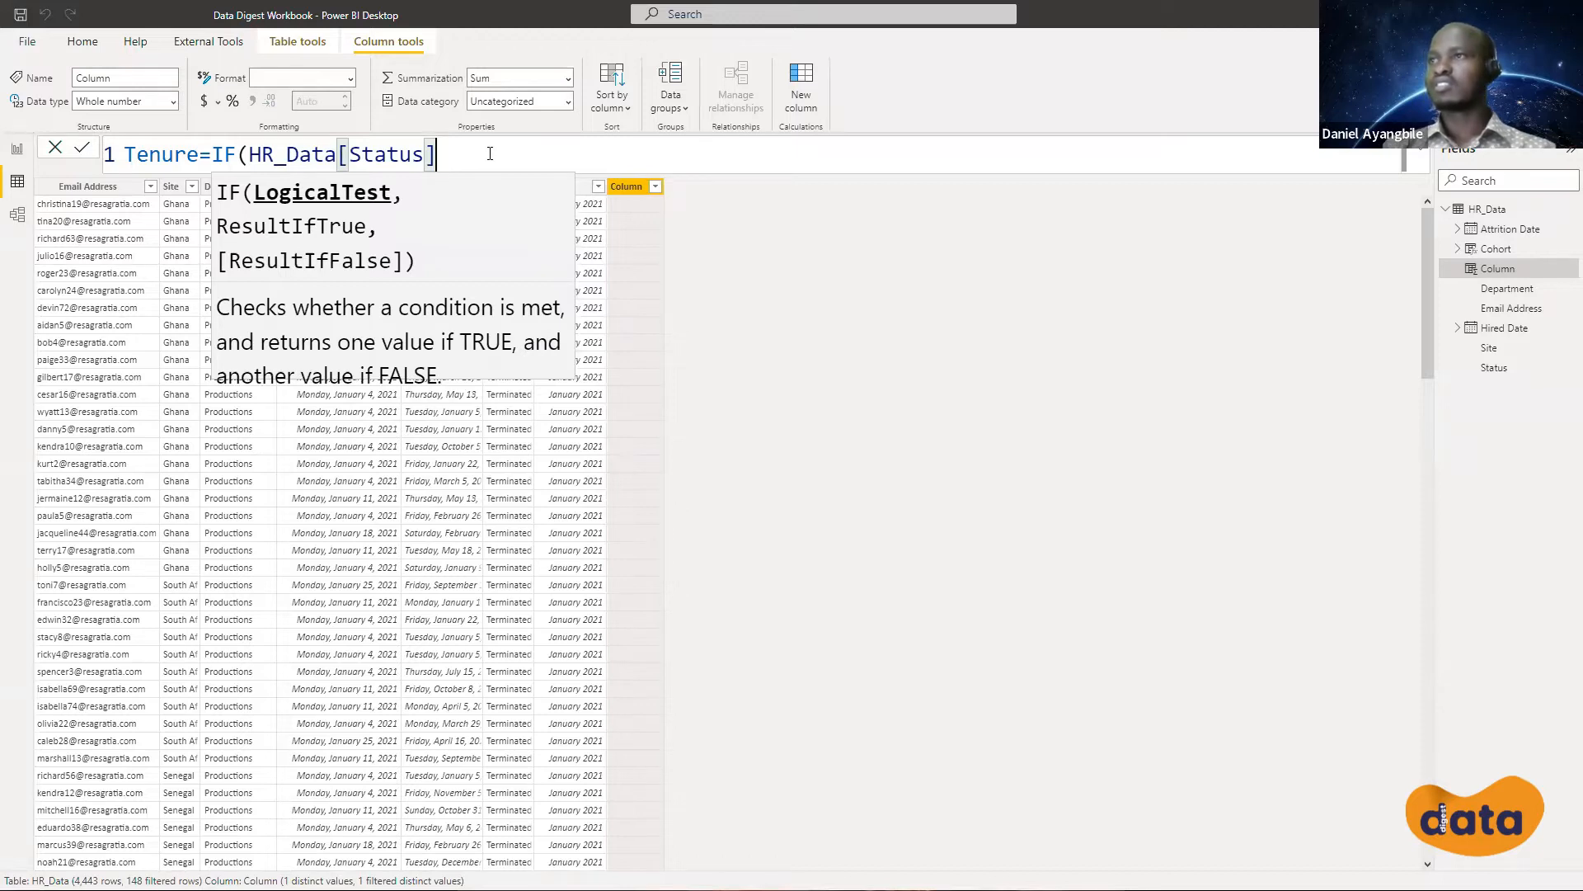
{"action": "type", "text": "=\"Acti"}
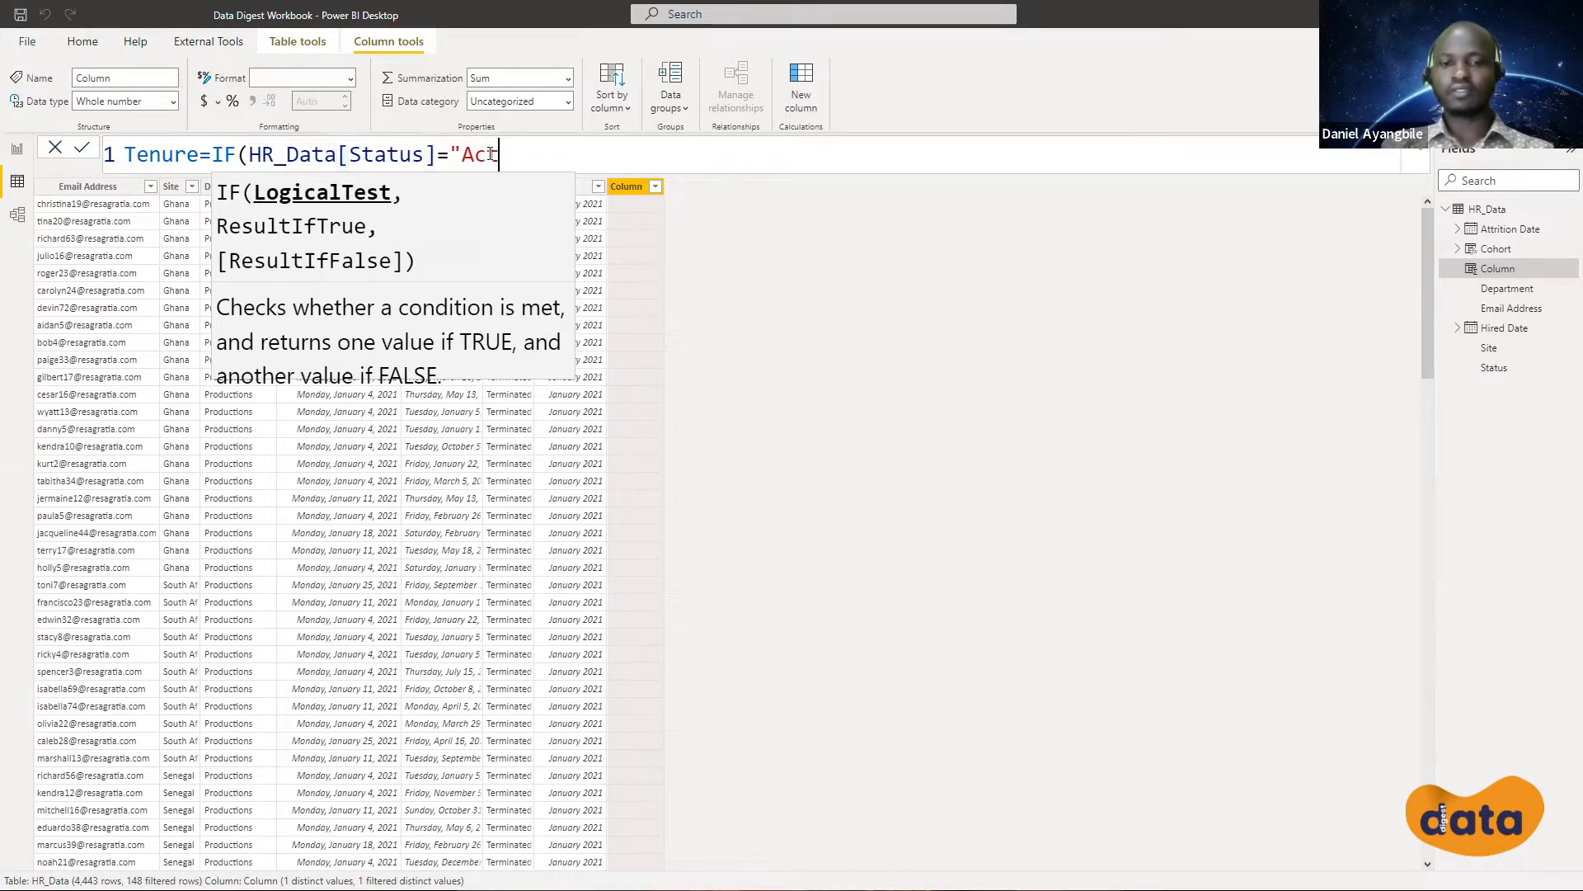
{"action": "type", "text": "ve\""}
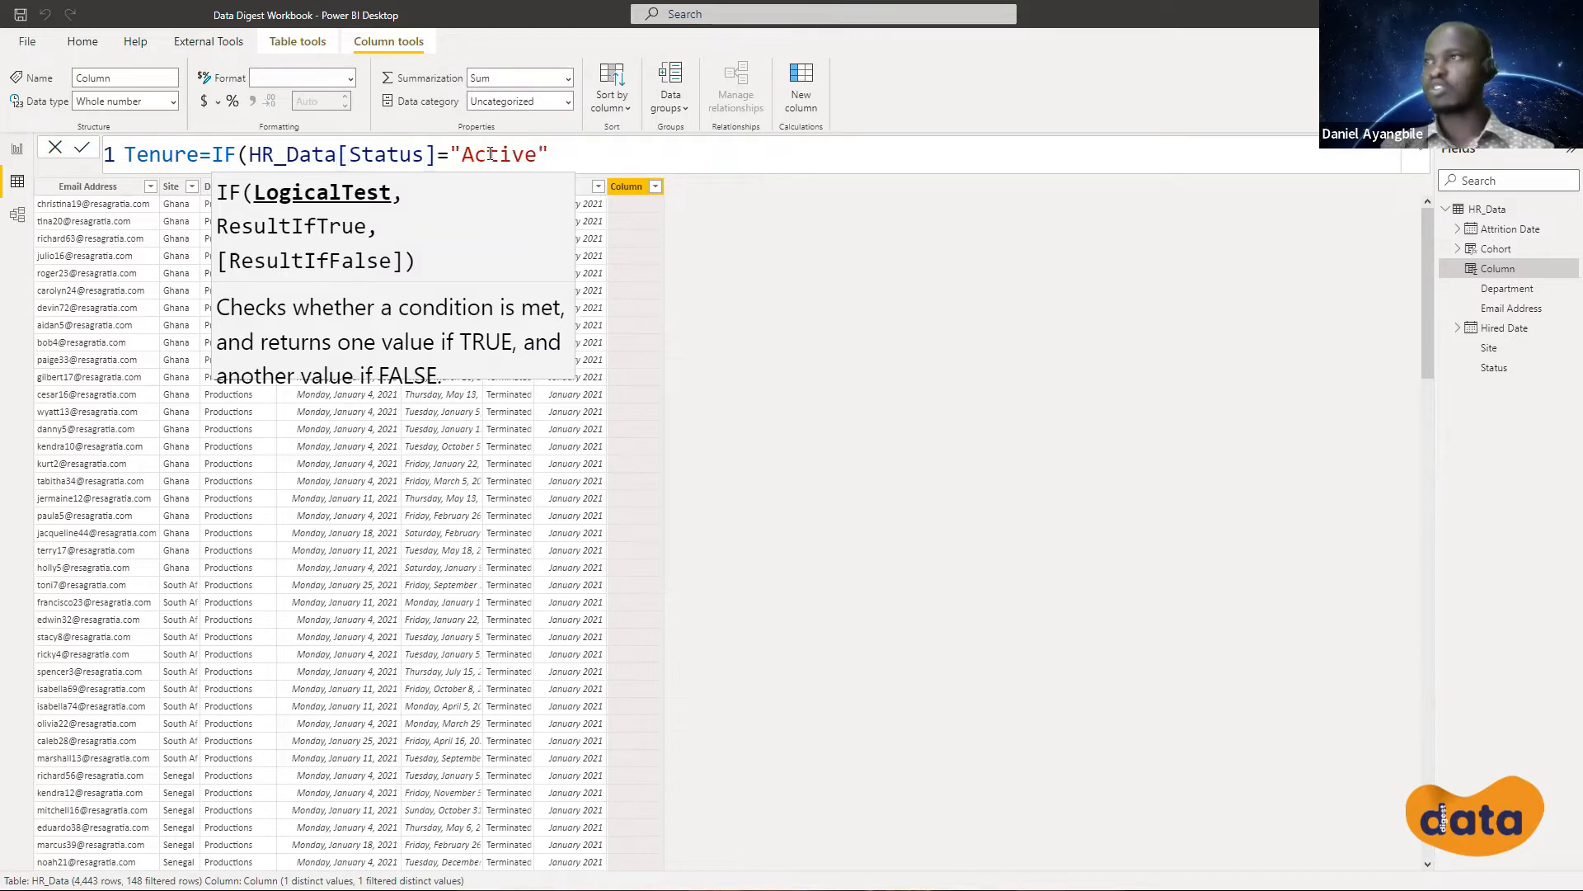
{"action": "type", "text": ","}
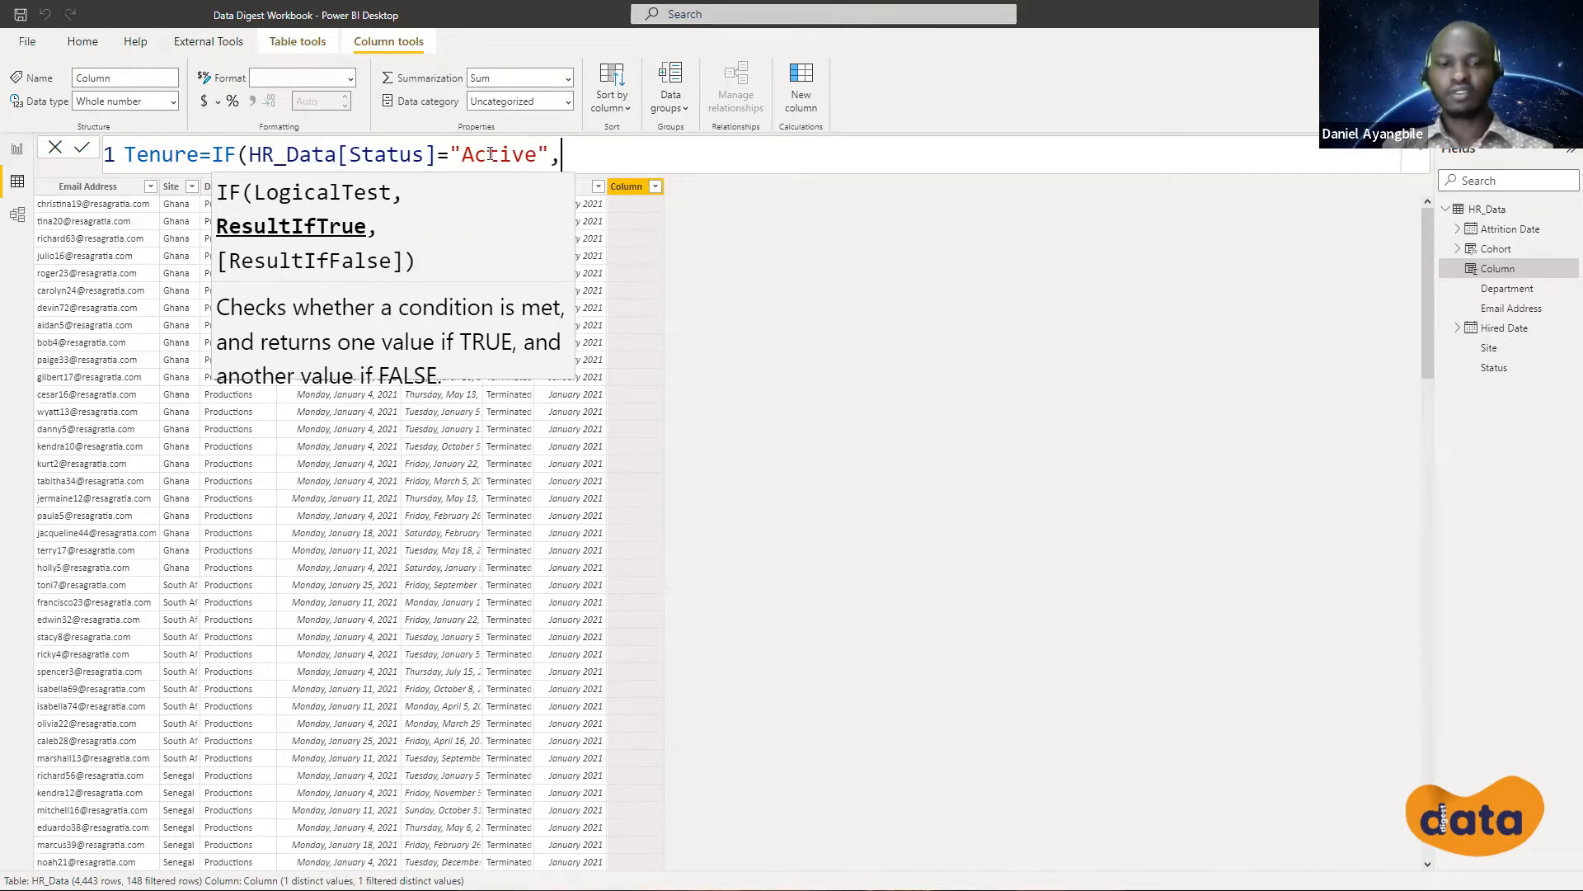
Begin the IF's true result with a DATEDIFF function using HR_Data[Hired Date] as the first date
{"action": "type", "text": "DA"}
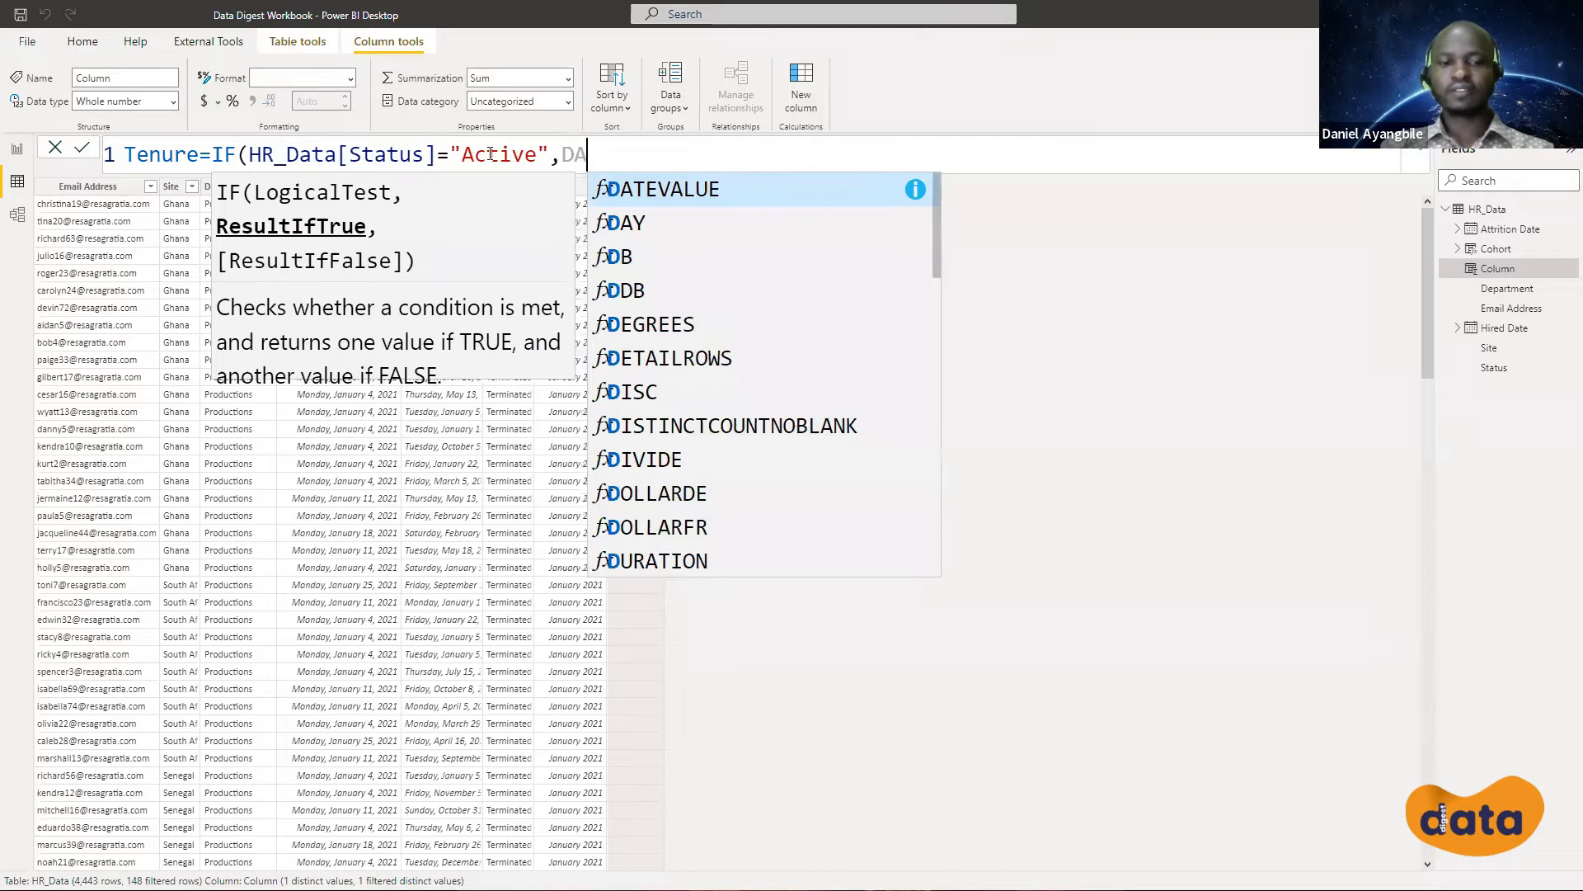
{"action": "type", "text": "T"}
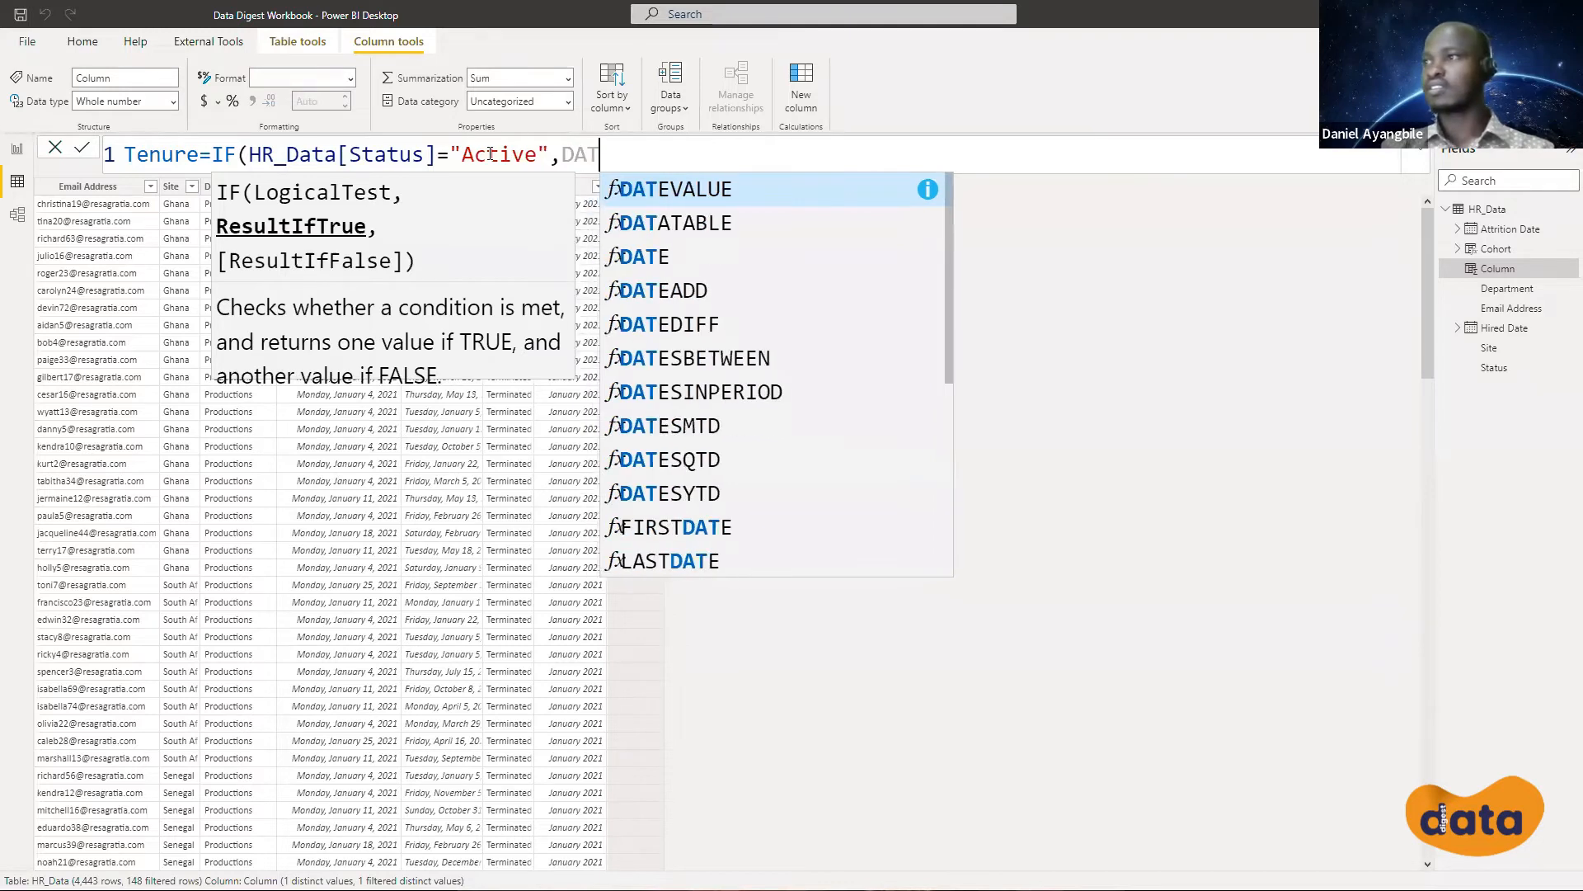
{"action": "left_click", "coordinate": [664, 326]}
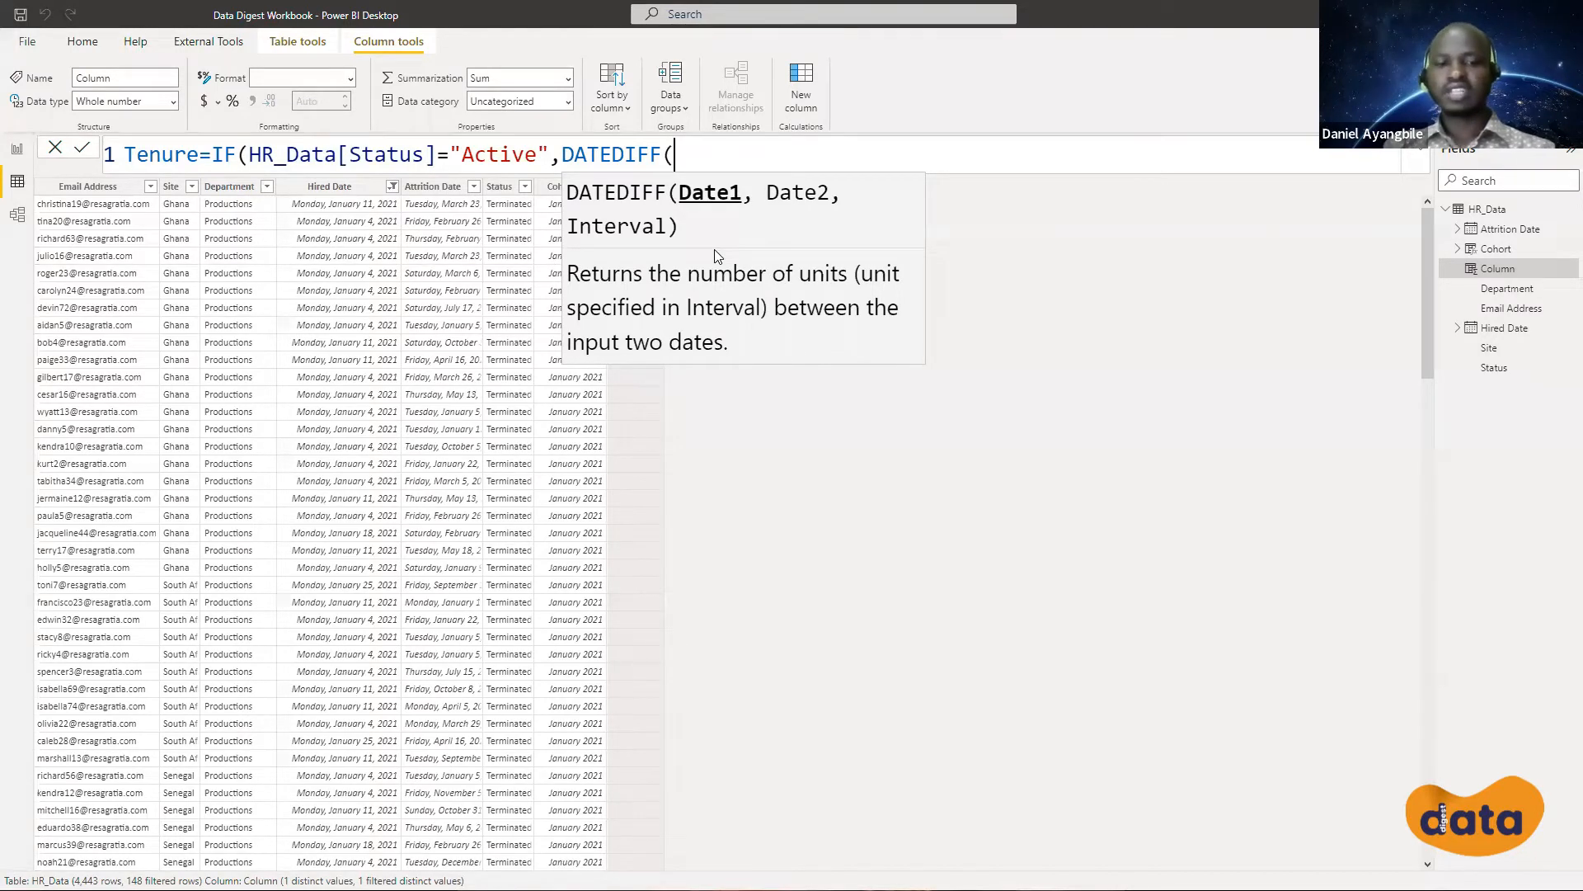
{"action": "type", "text": "Hire"}
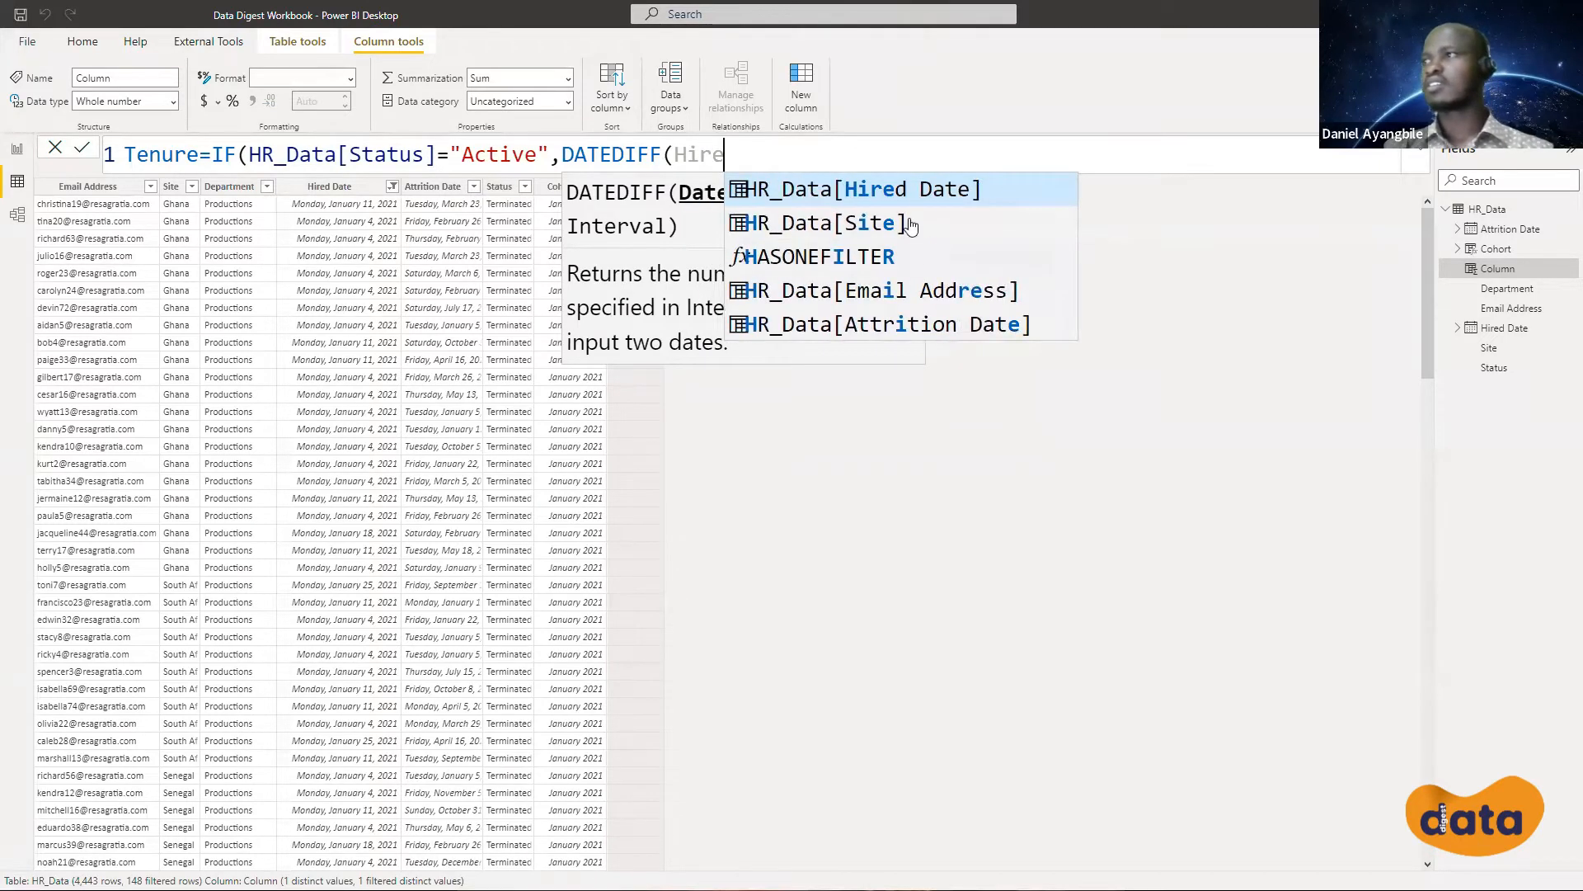
{"action": "left_click", "coordinate": [912, 189]}
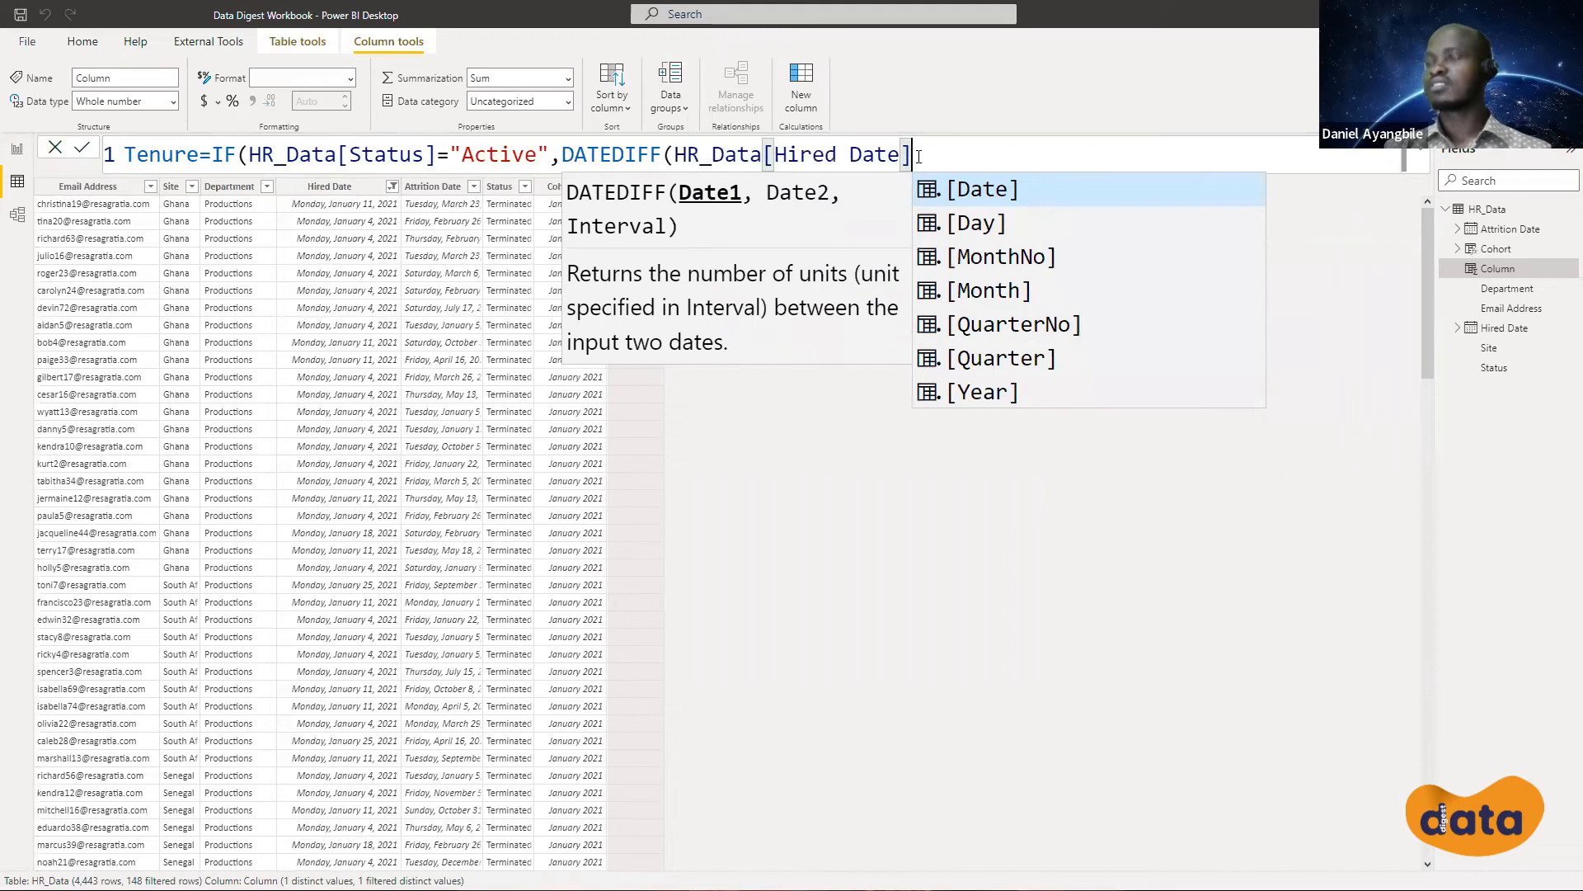
{"action": "type", "text": ","}
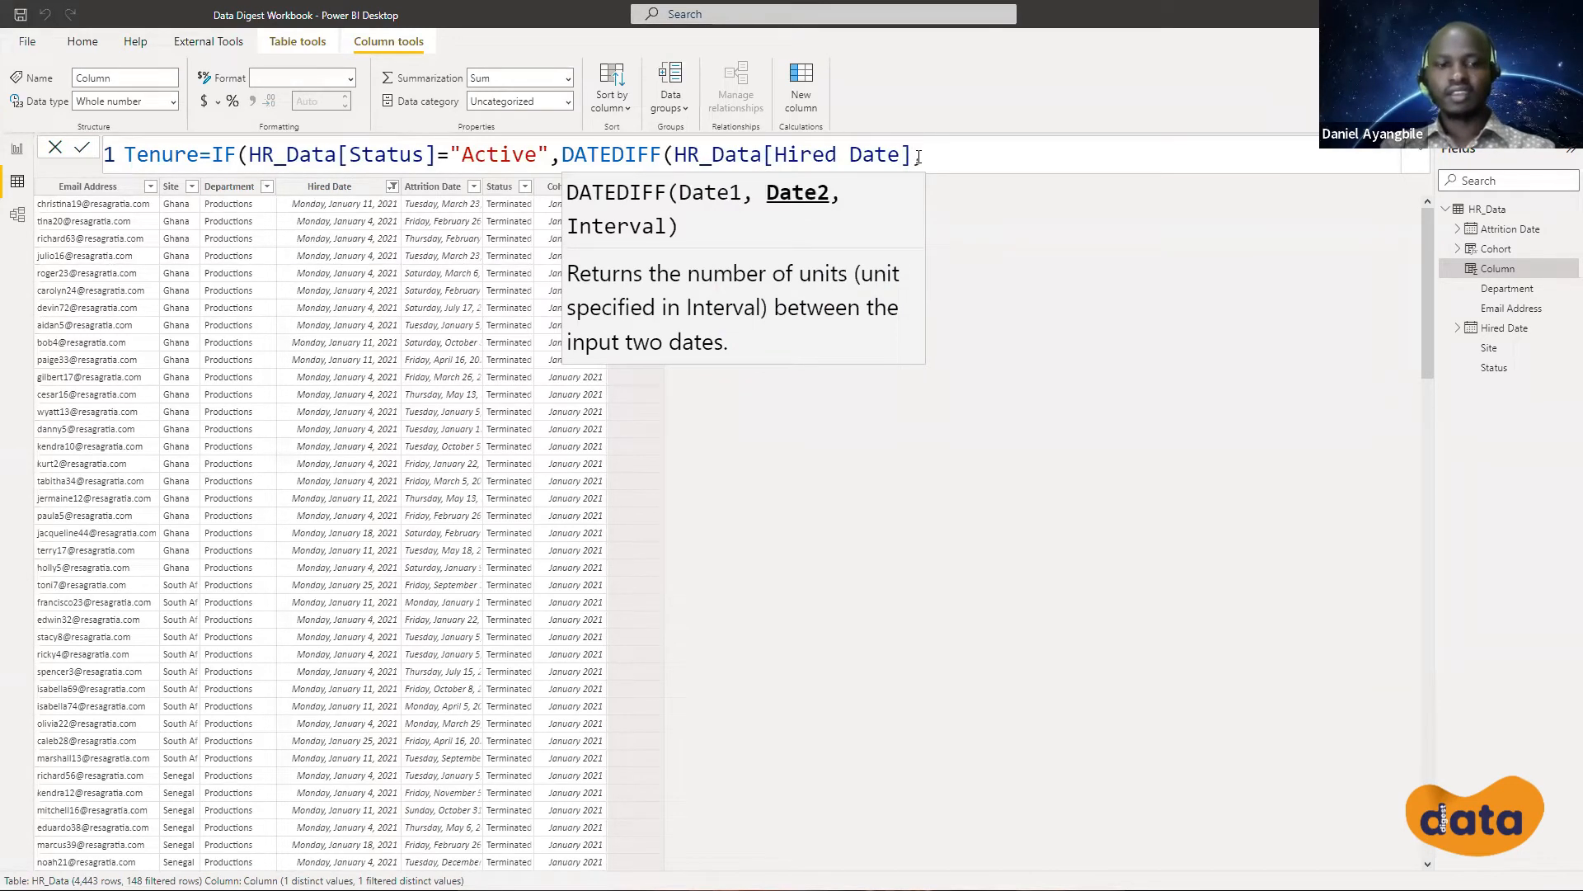
Complete the DATEDIFF with DATE(2022,02,3) as the second date and DAY as the interval
{"action": "type", "text": "DATE"}
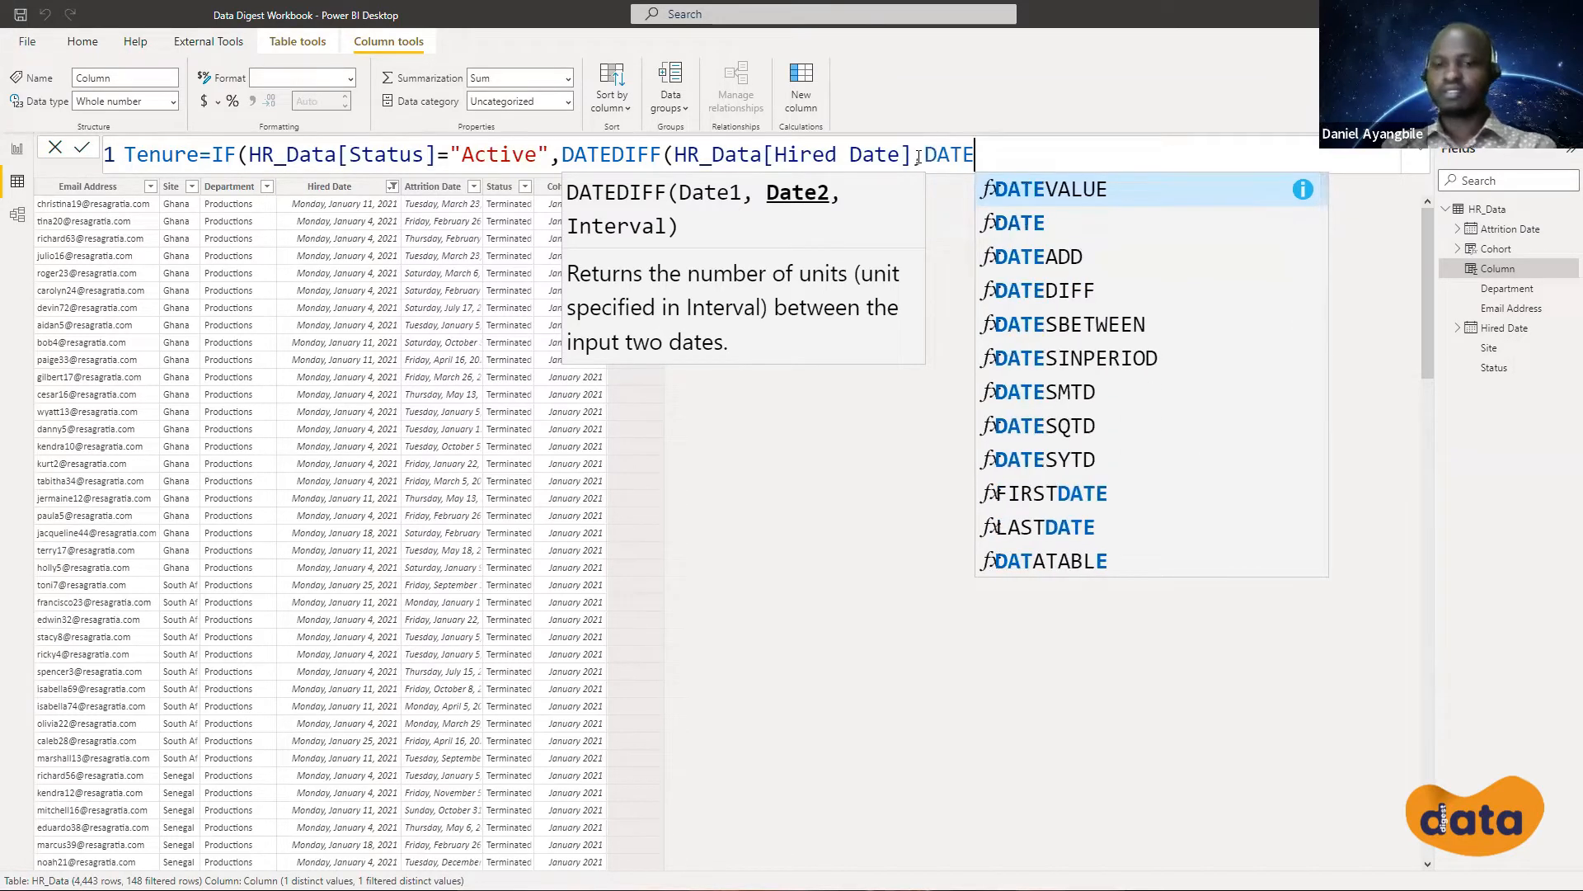
{"action": "type", "text": "("}
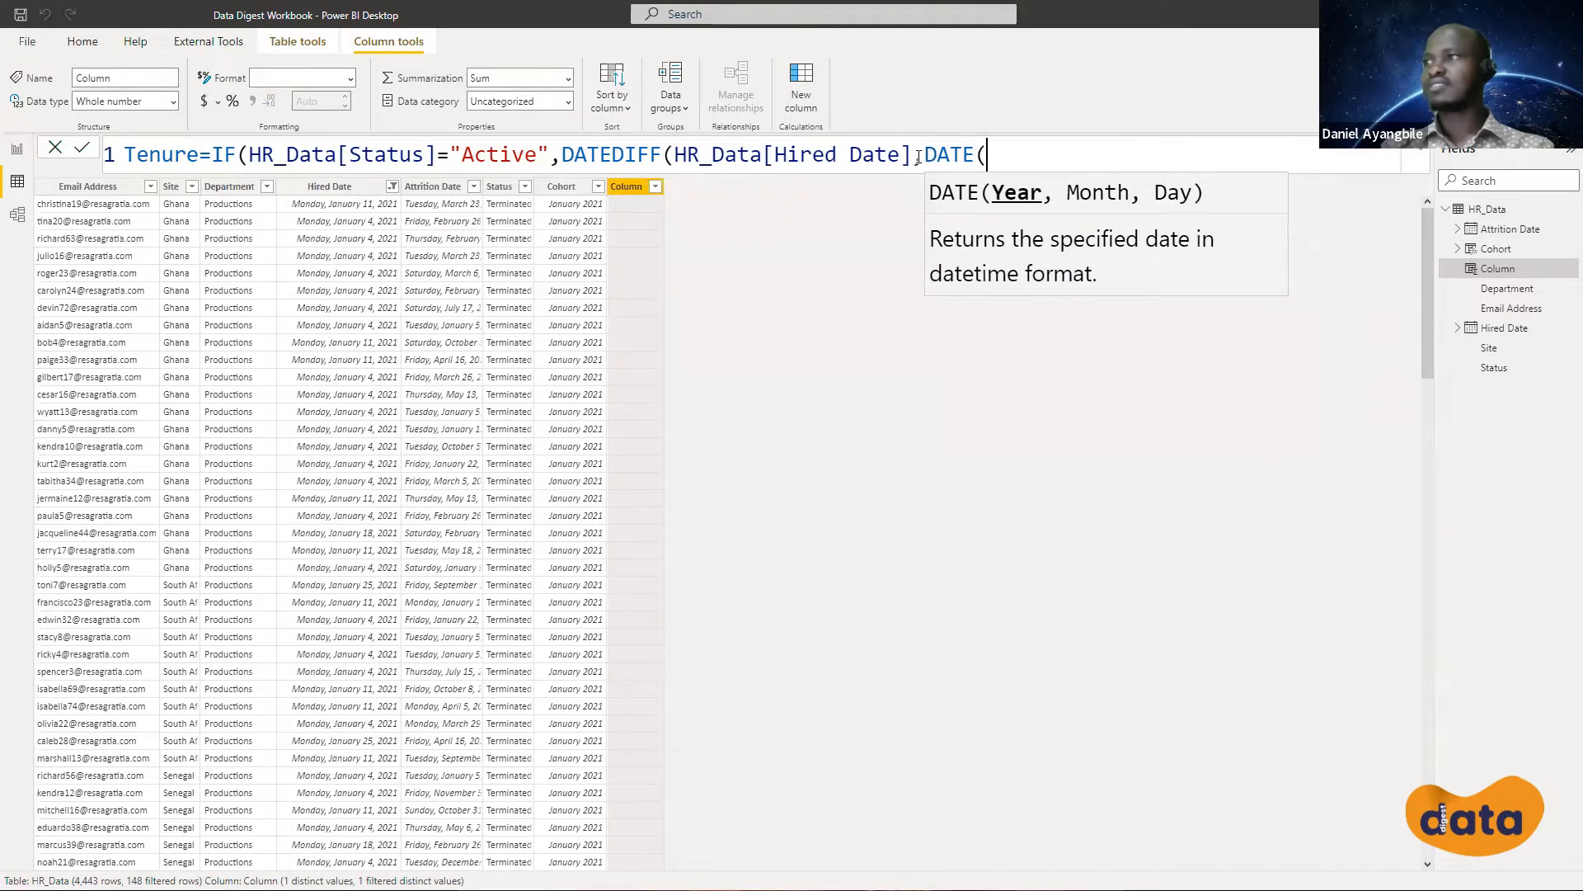
{"action": "type", "text": "2"}
{"action": "type", "text": "022,"}
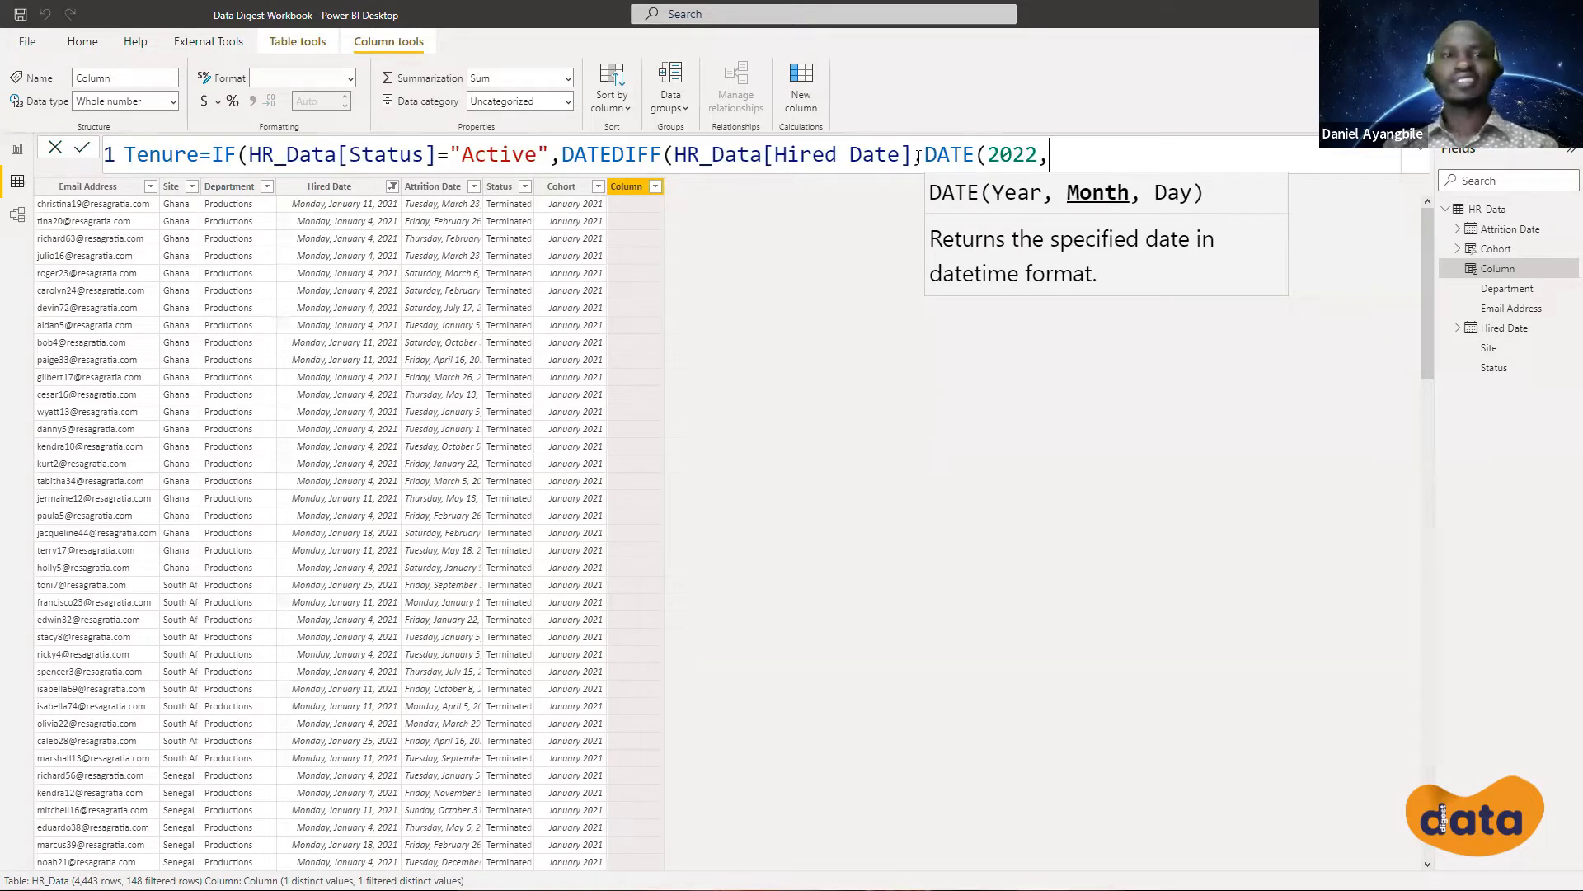
{"action": "type", "text": "02,"}
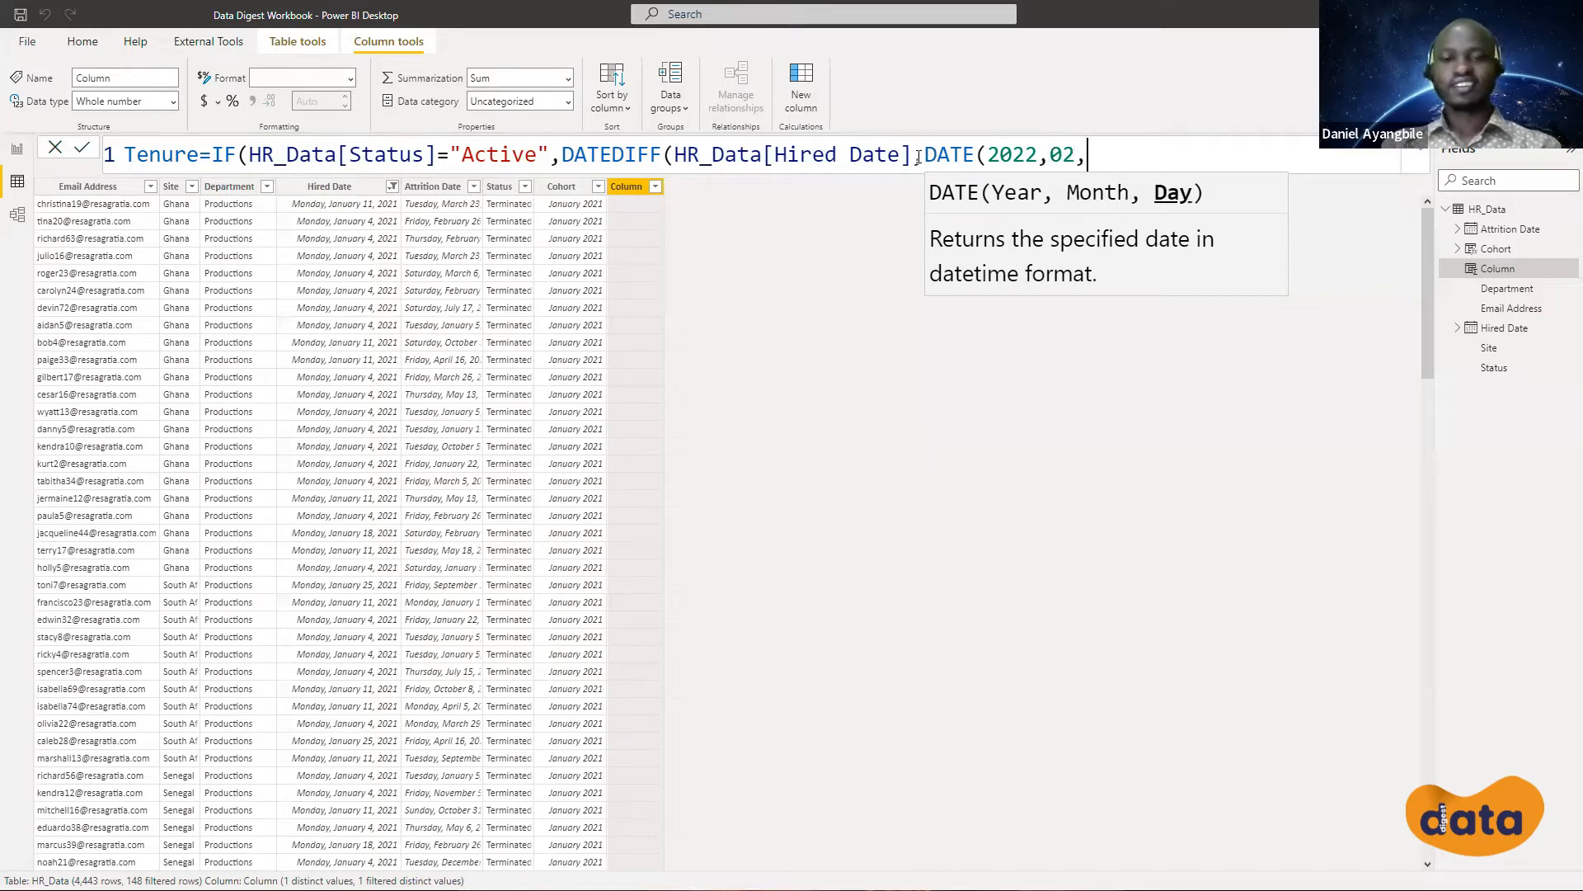
{"action": "type", "text": "3)"}
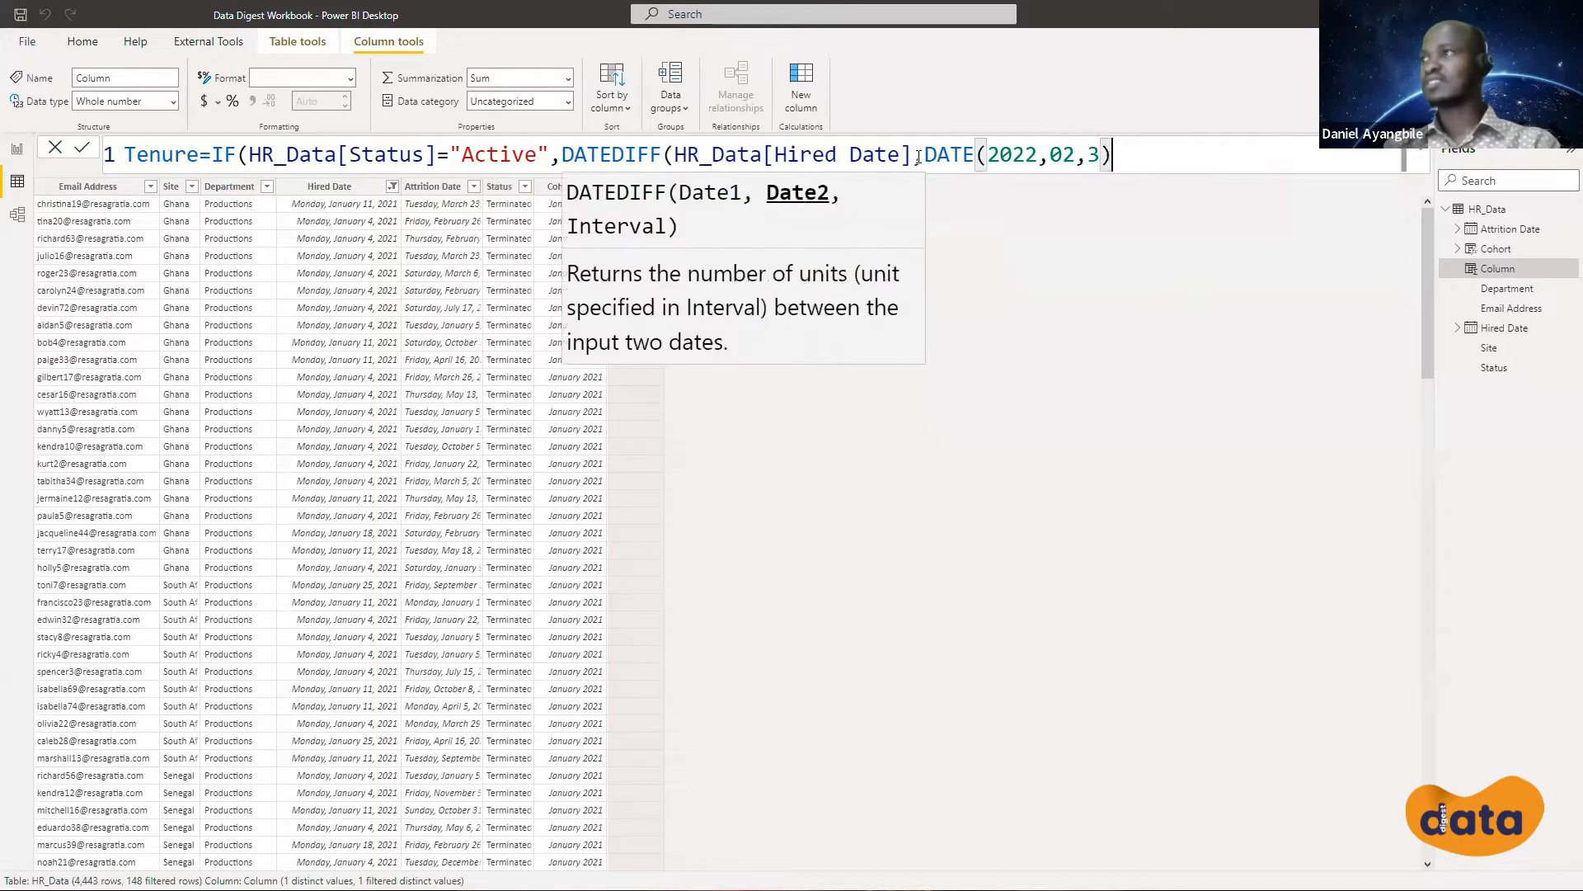
{"action": "type", "text": ","}
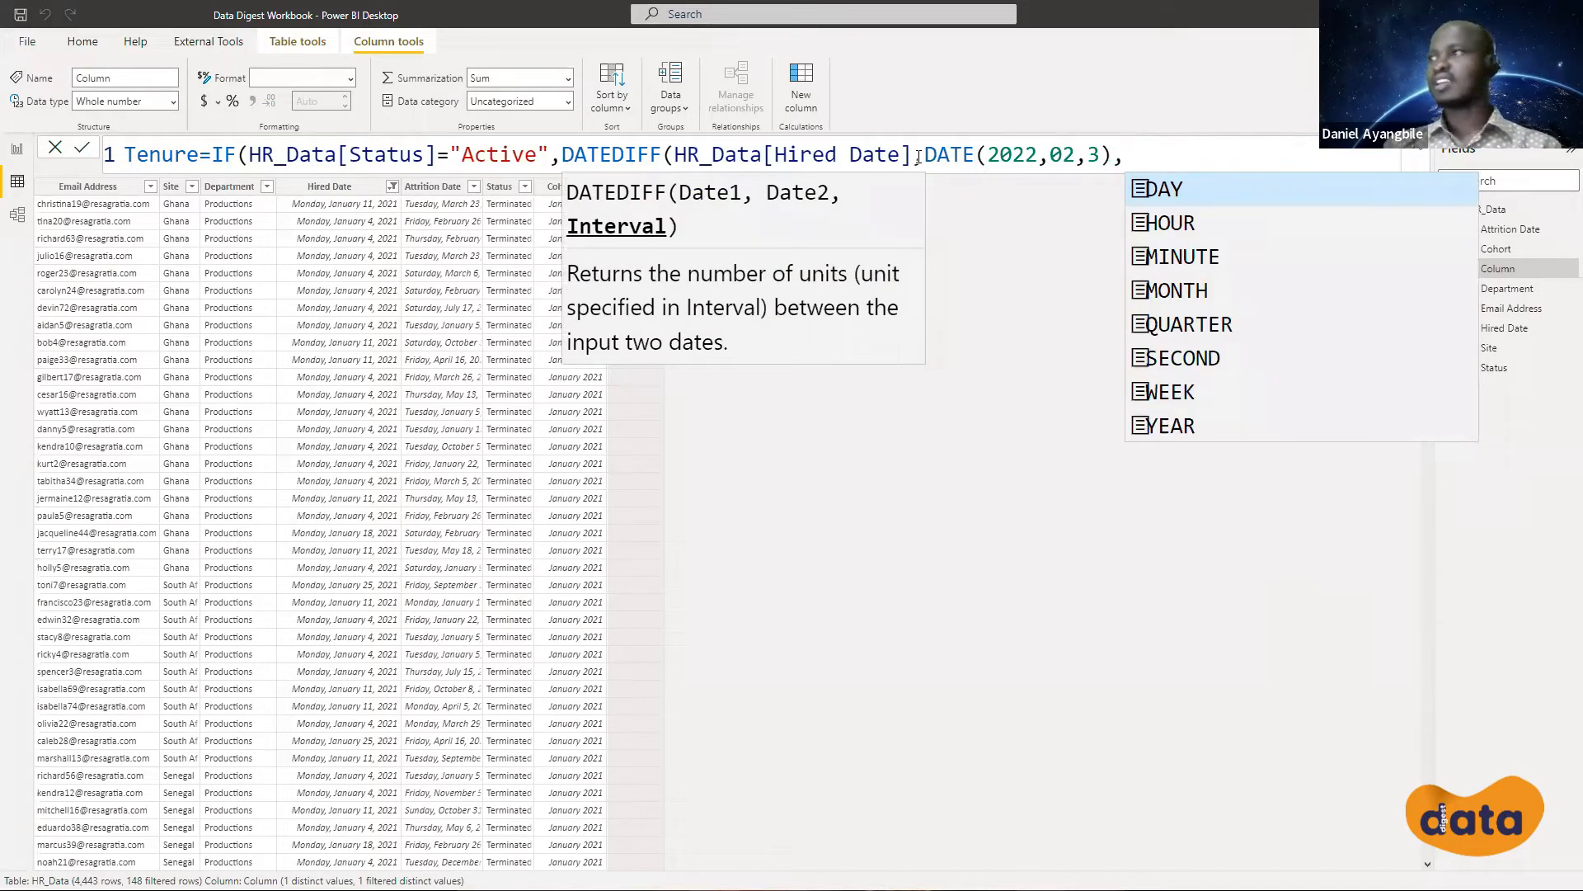
{"action": "type", "text": "D"}
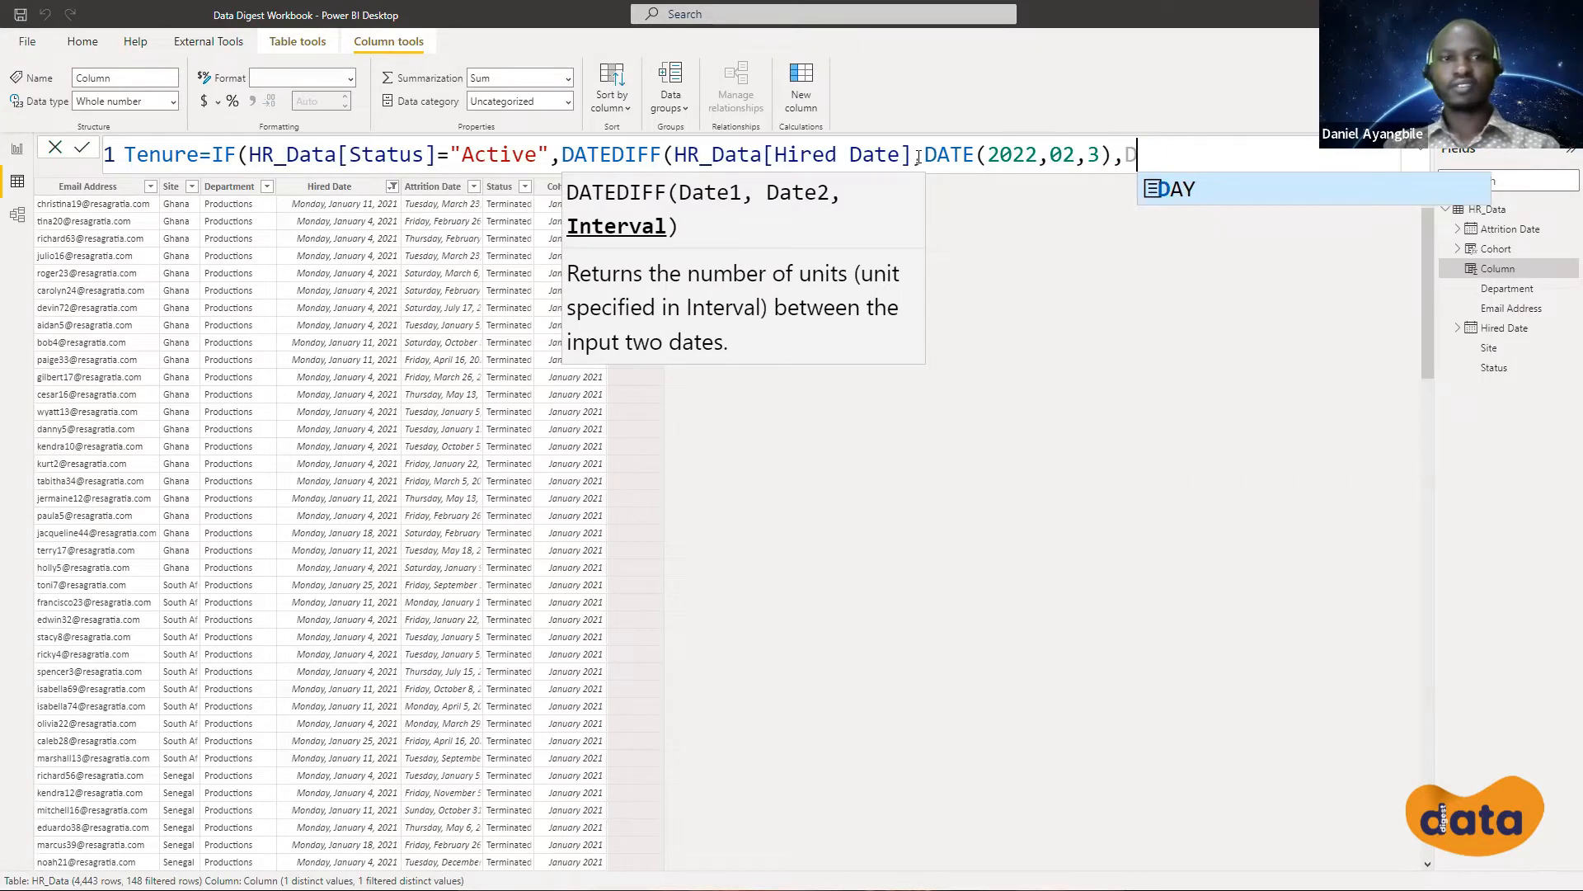
{"action": "type", "text": "AY"}
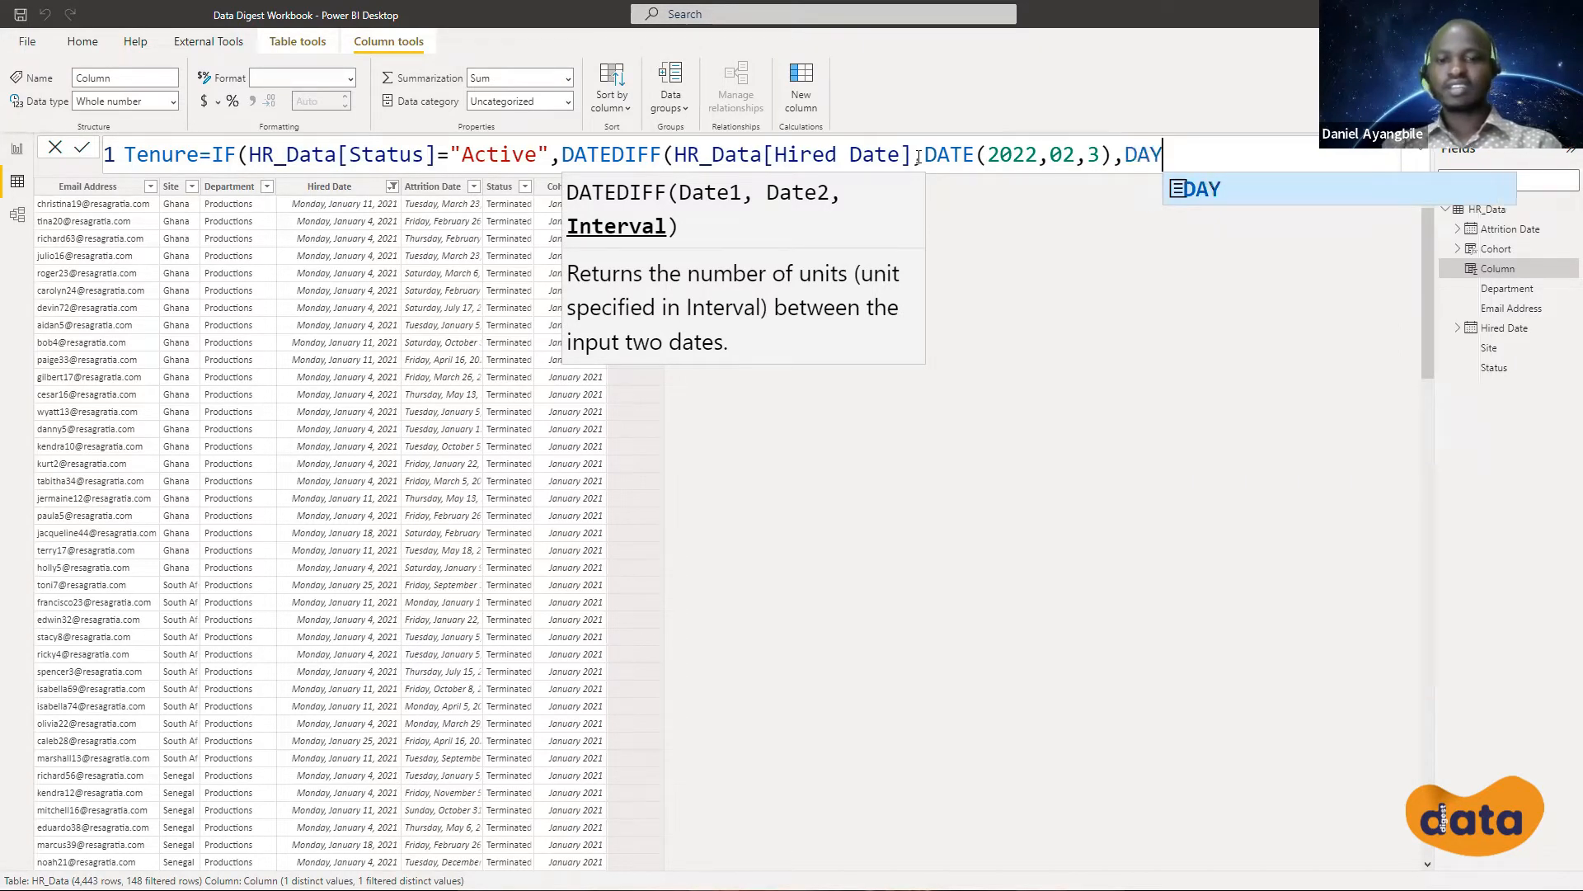
{"action": "type", "text": ")"}
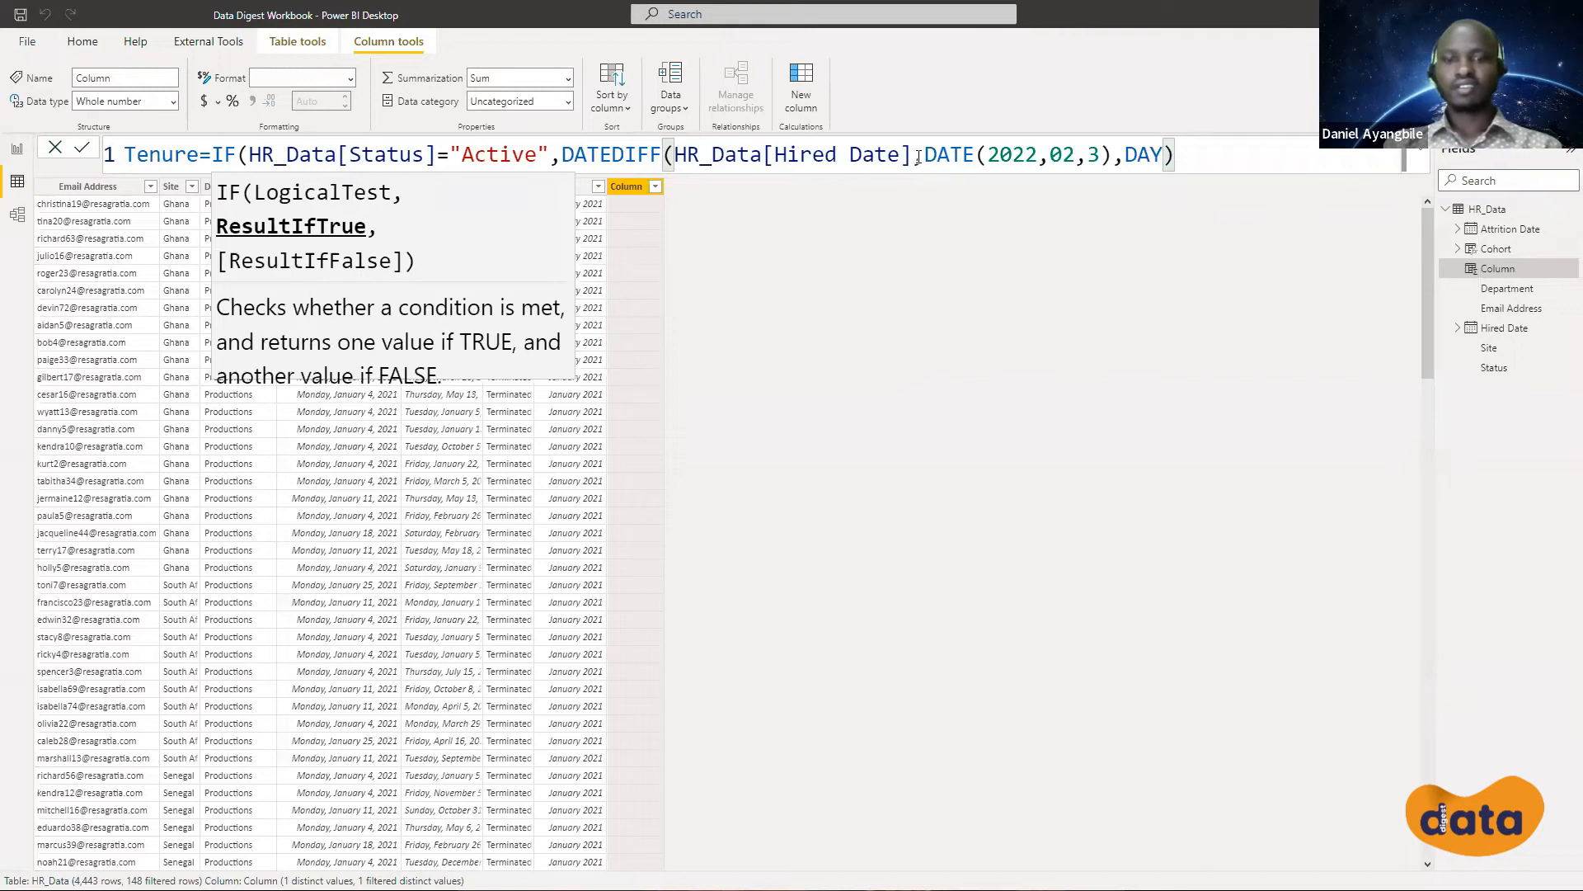
Add DATEDIFF(HR_Data[Hired Date],HR_Data[Attrition Date],DAY) as the IF's false result, correcting both pasted Data table references to HR_Data
{"action": "type", "text": ","}
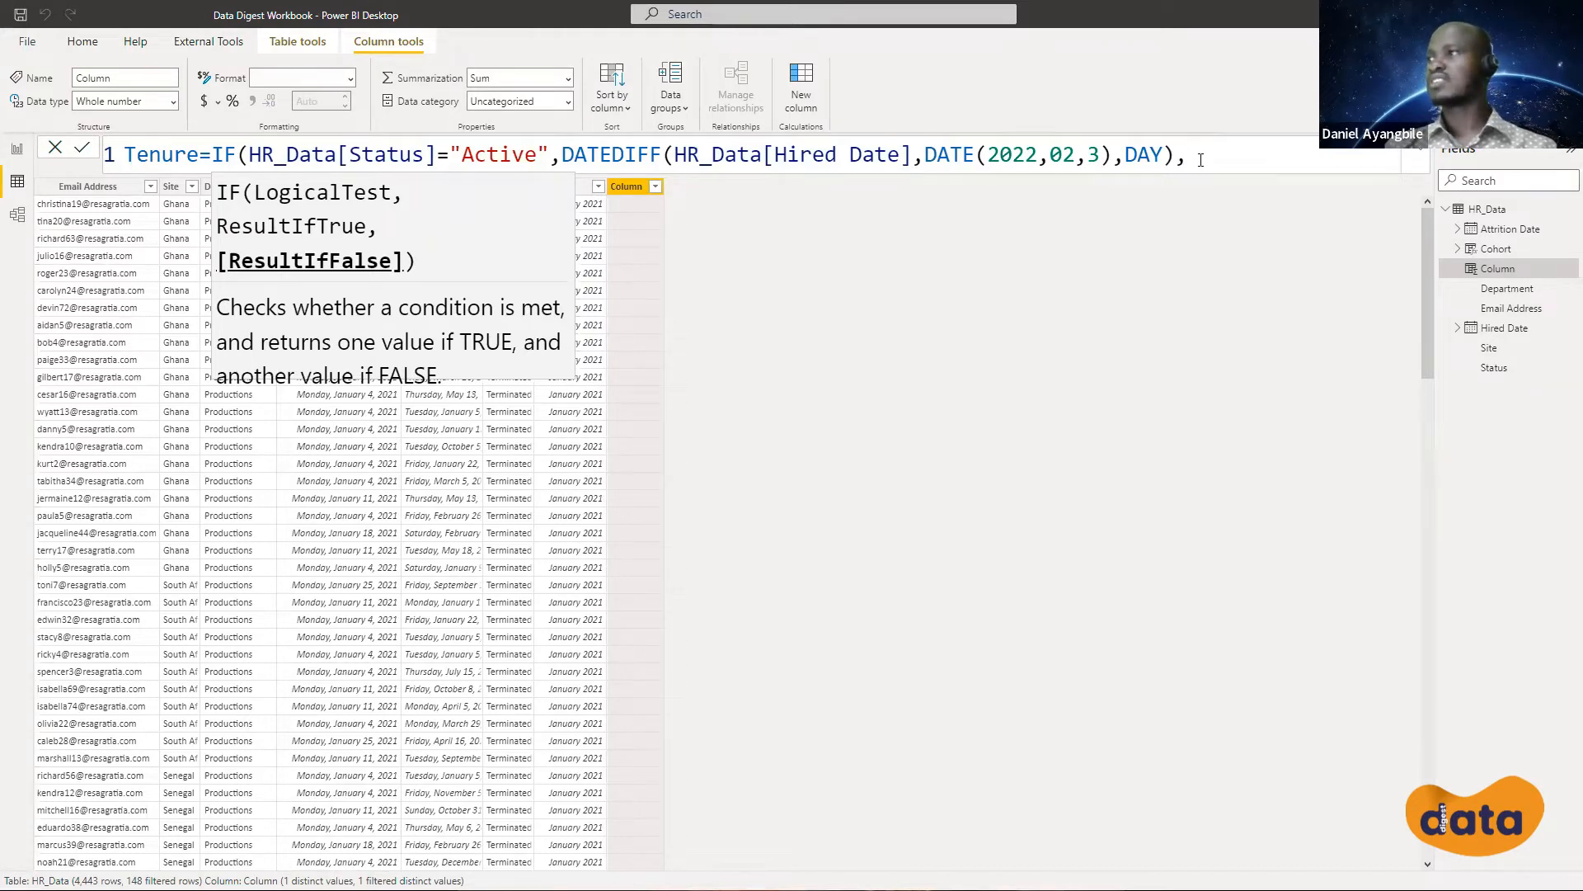
{"action": "key", "text": "ctrl+v"}
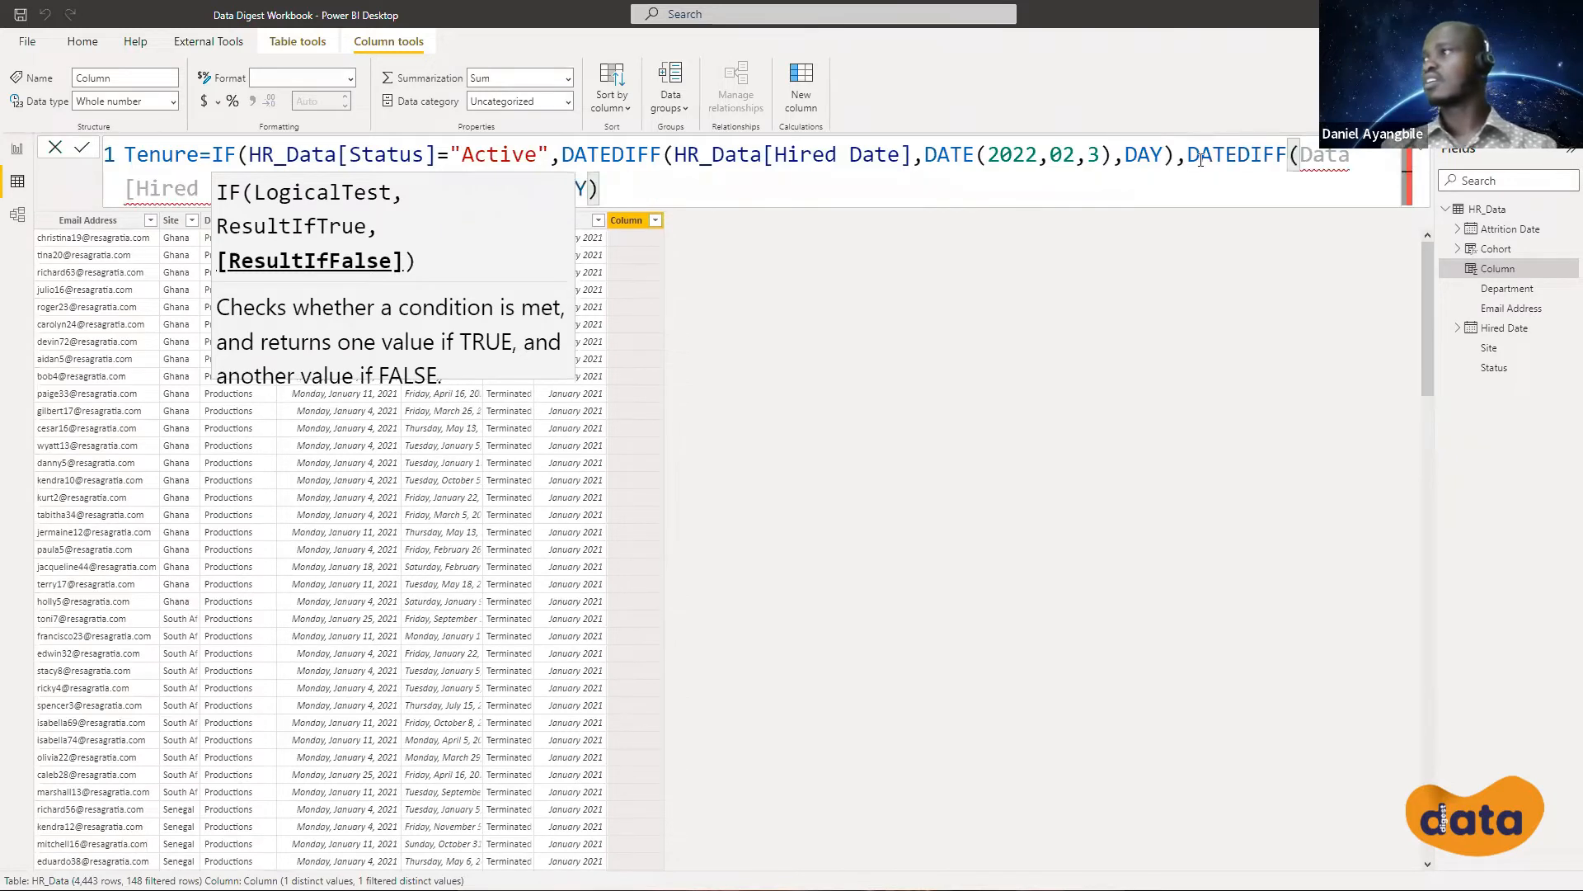
{"action": "left_click", "coordinate": [1300, 156]}
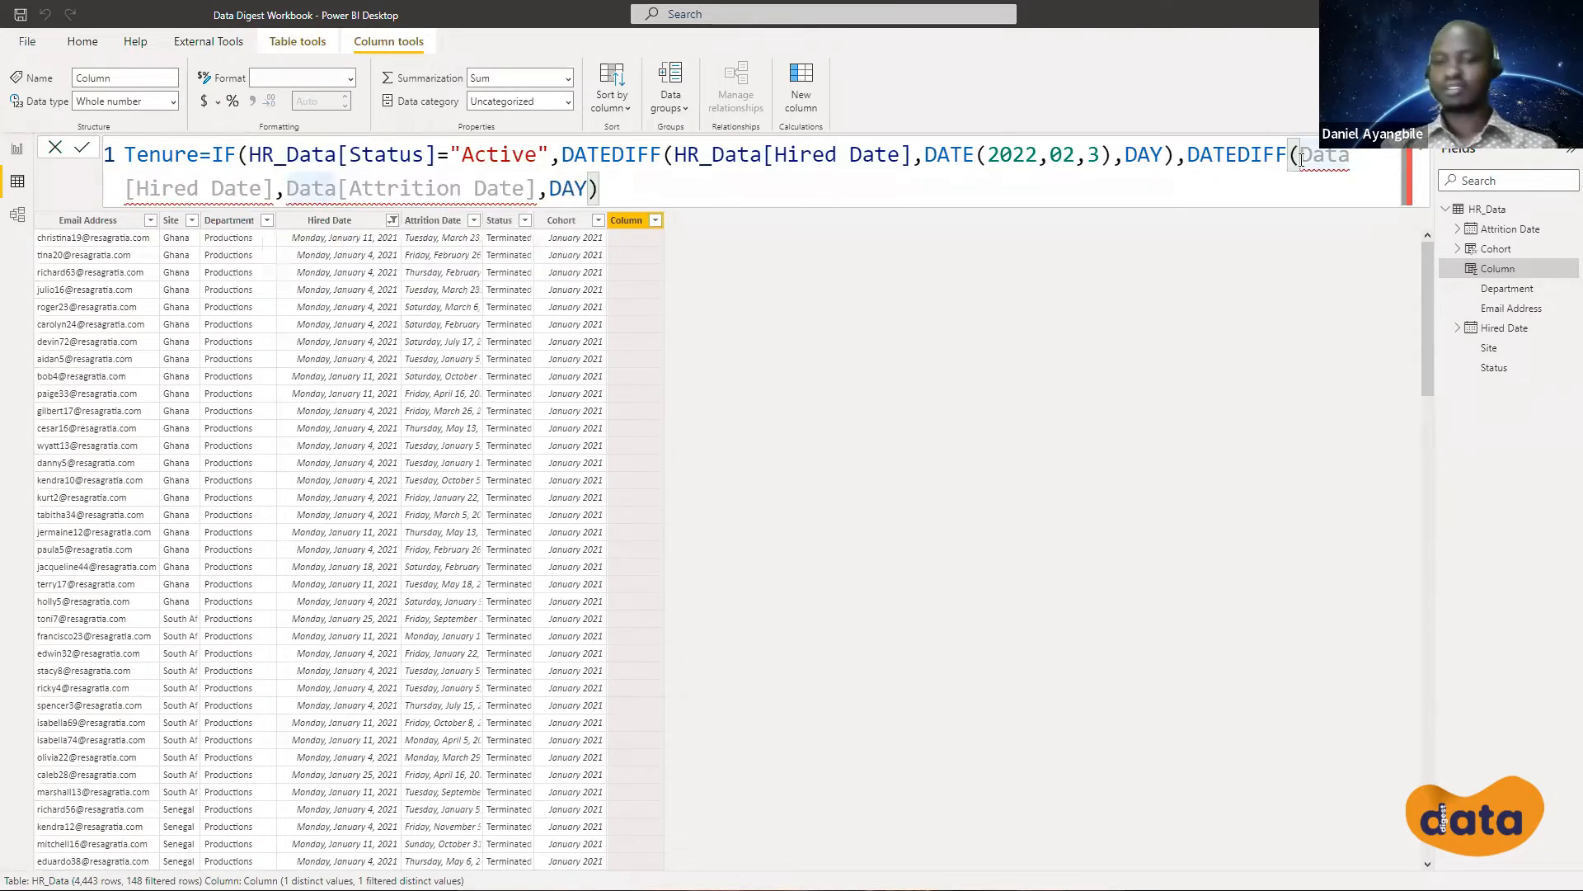
{"action": "type", "text": "HR"}
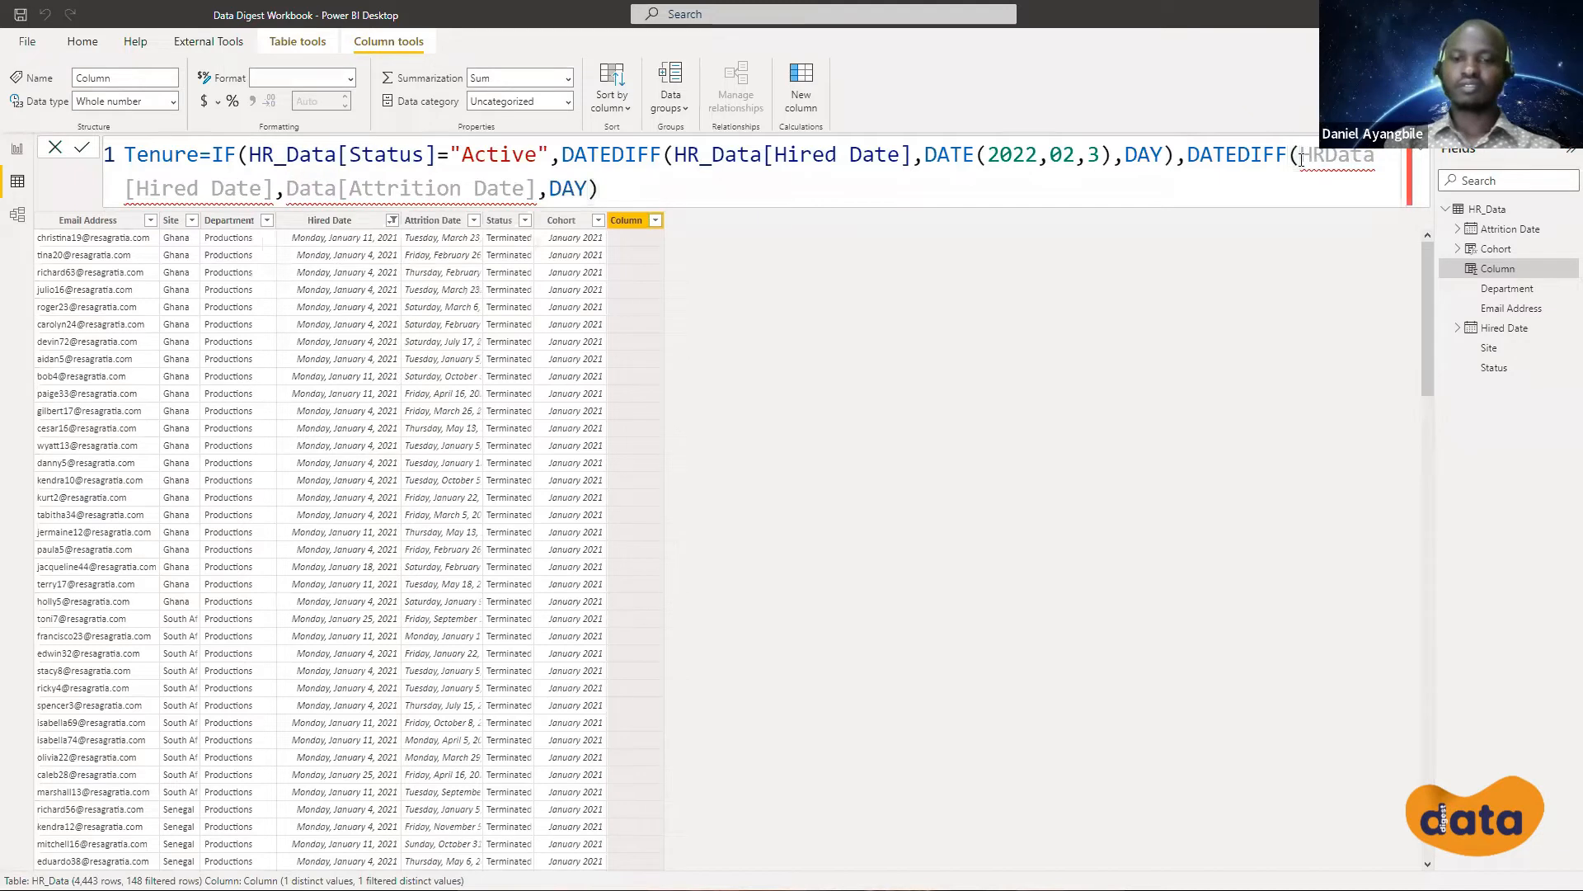
{"action": "type", "text": "_"}
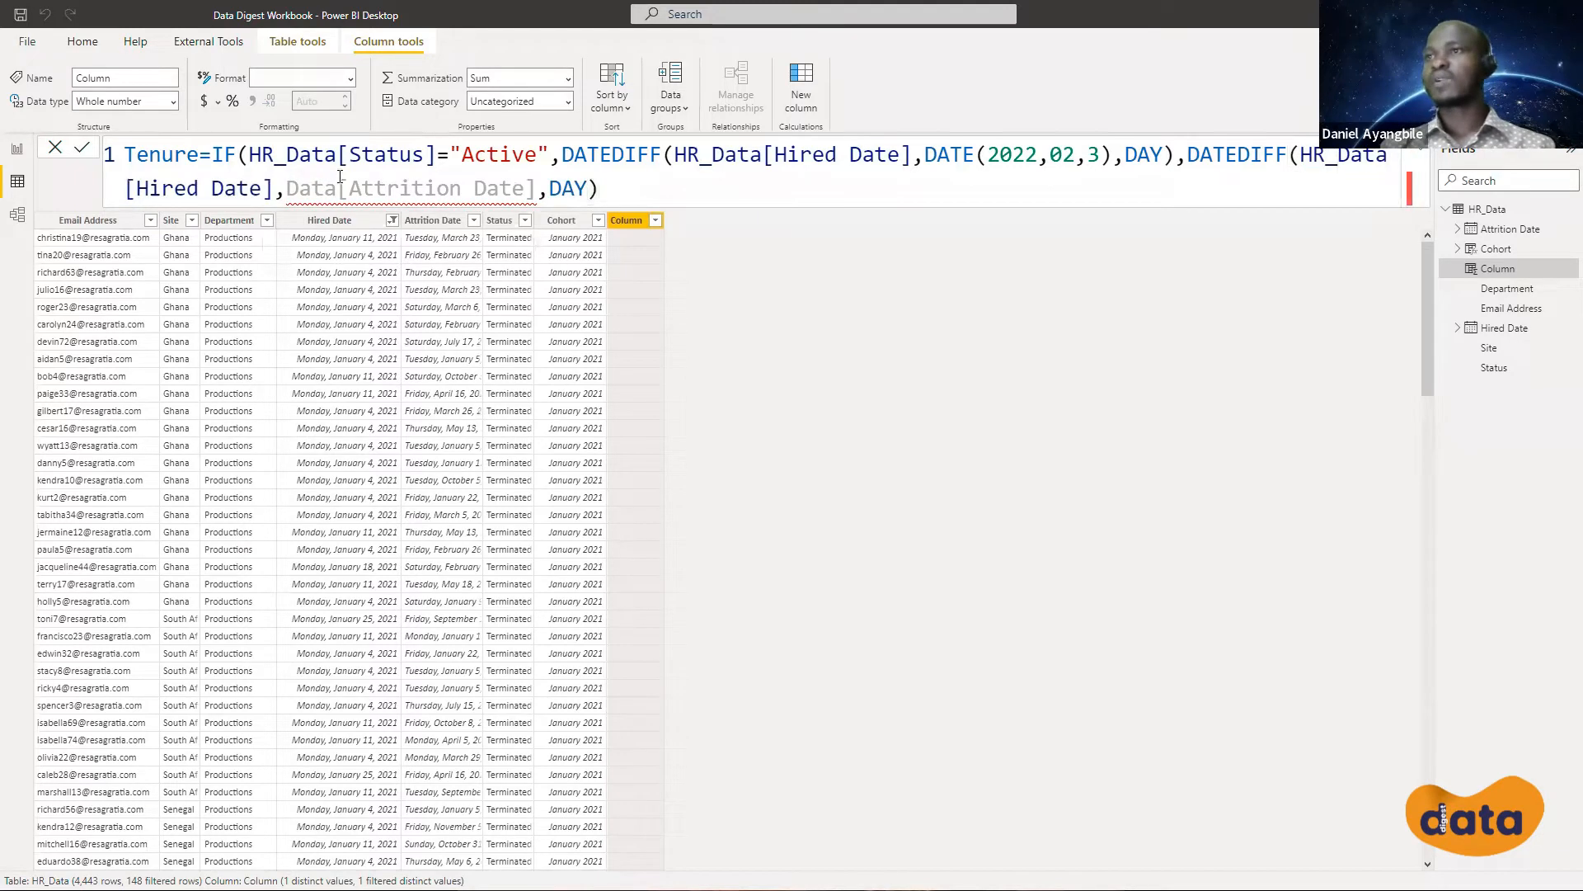
{"action": "left_click", "coordinate": [291, 191]}
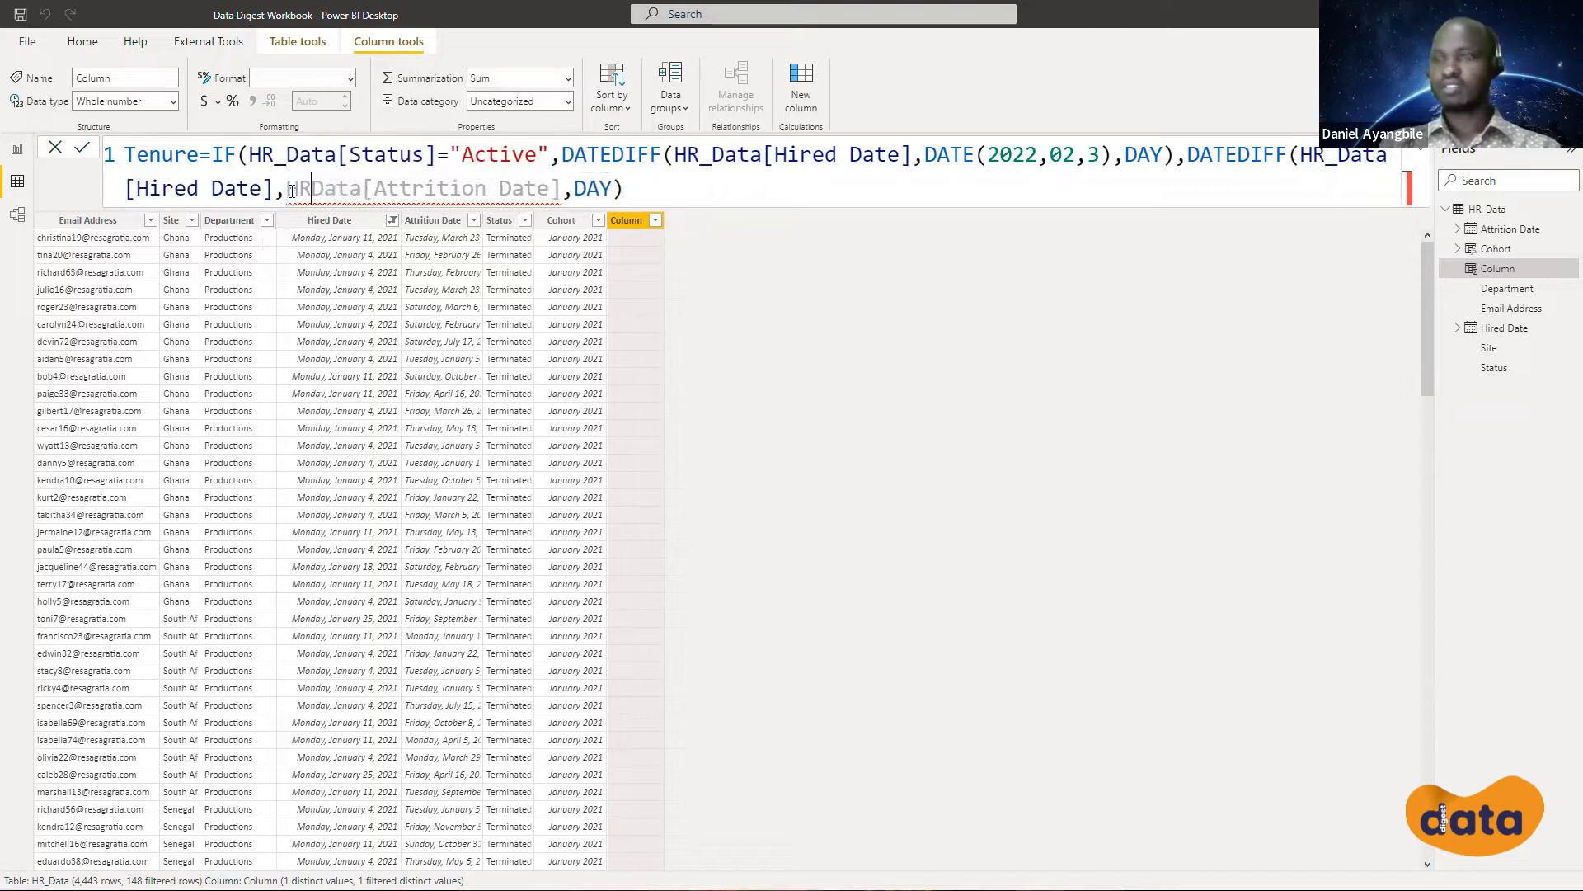
{"action": "type", "text": "HR_"}
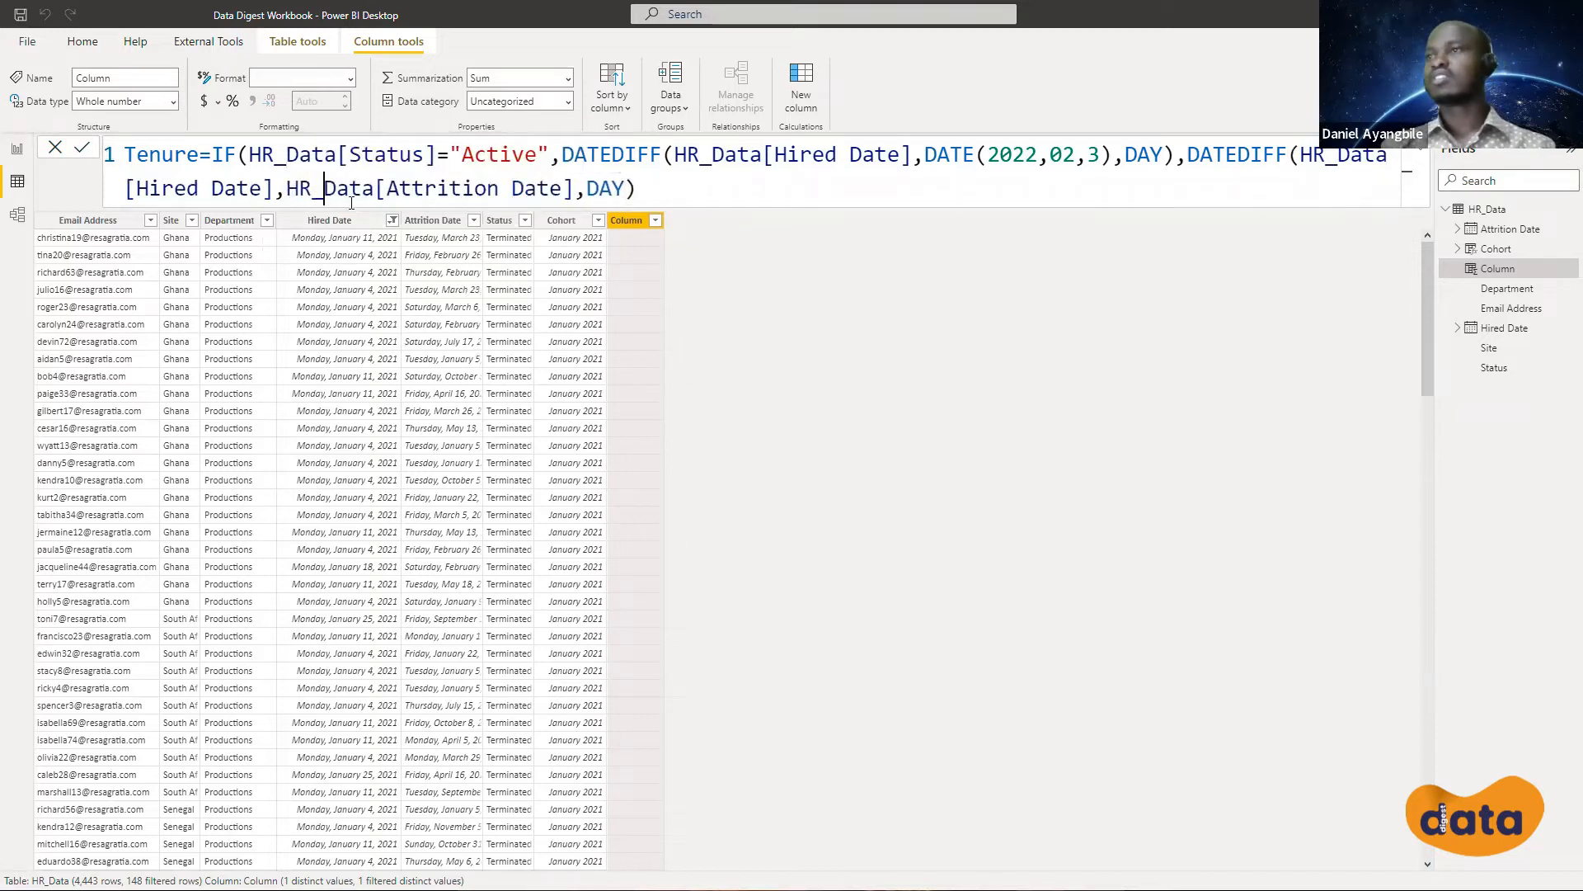
Copy the whole Tenure formula, switch to DAX Formatter in the browser and paste it into a cleared editor
{"action": "left_click", "coordinate": [689, 195]}
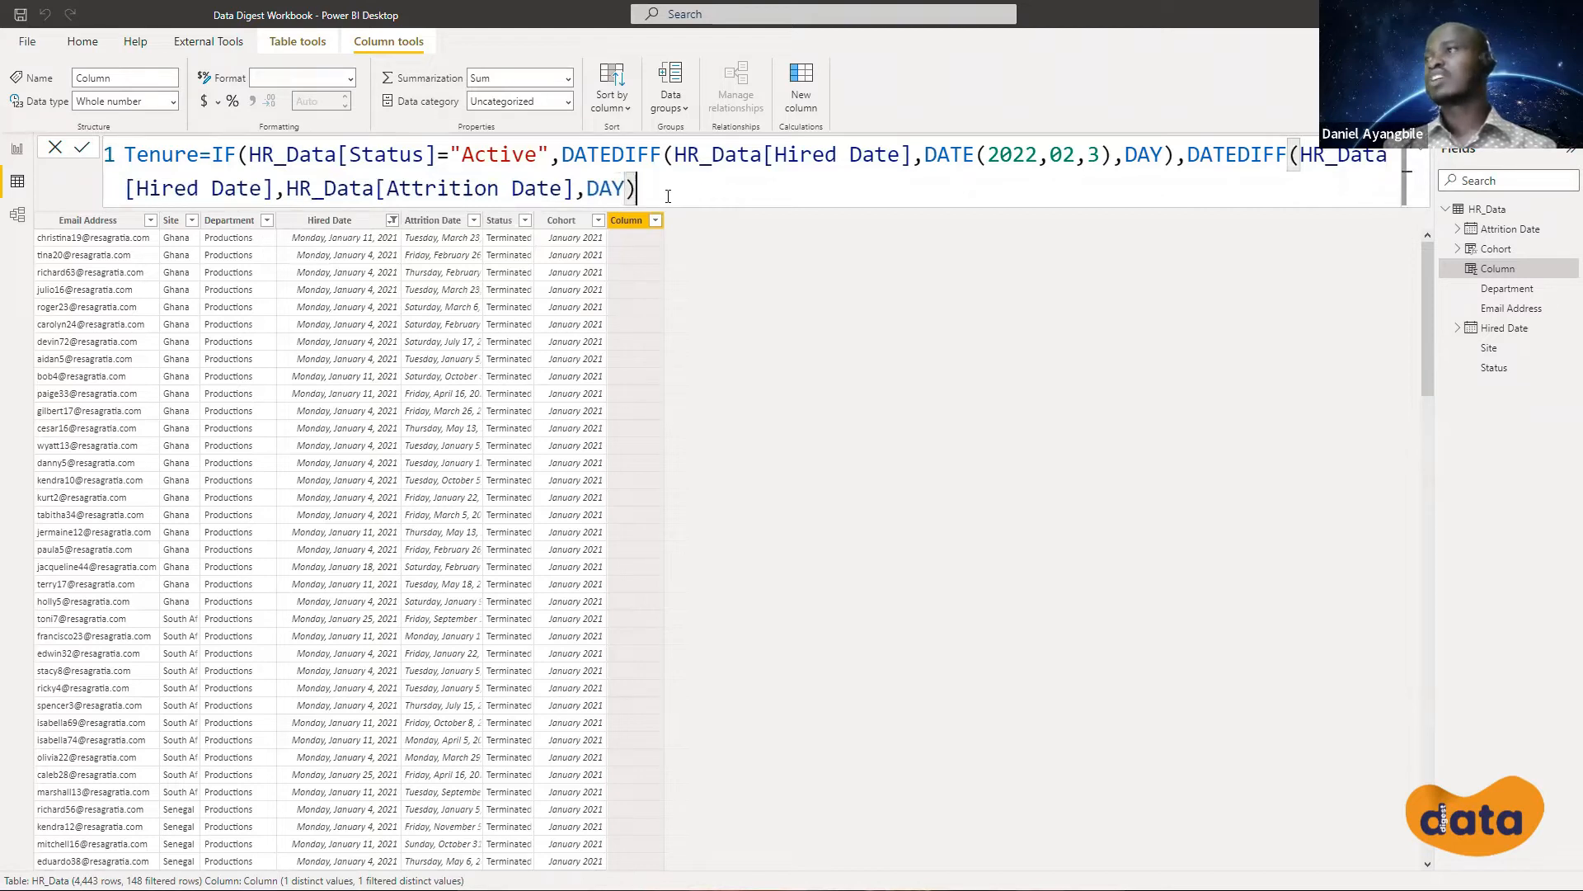
{"action": "left_click_drag", "start_coordinate": [637, 189], "coordinate": [121, 145]}
{"action": "key", "text": "ctrl+c"}
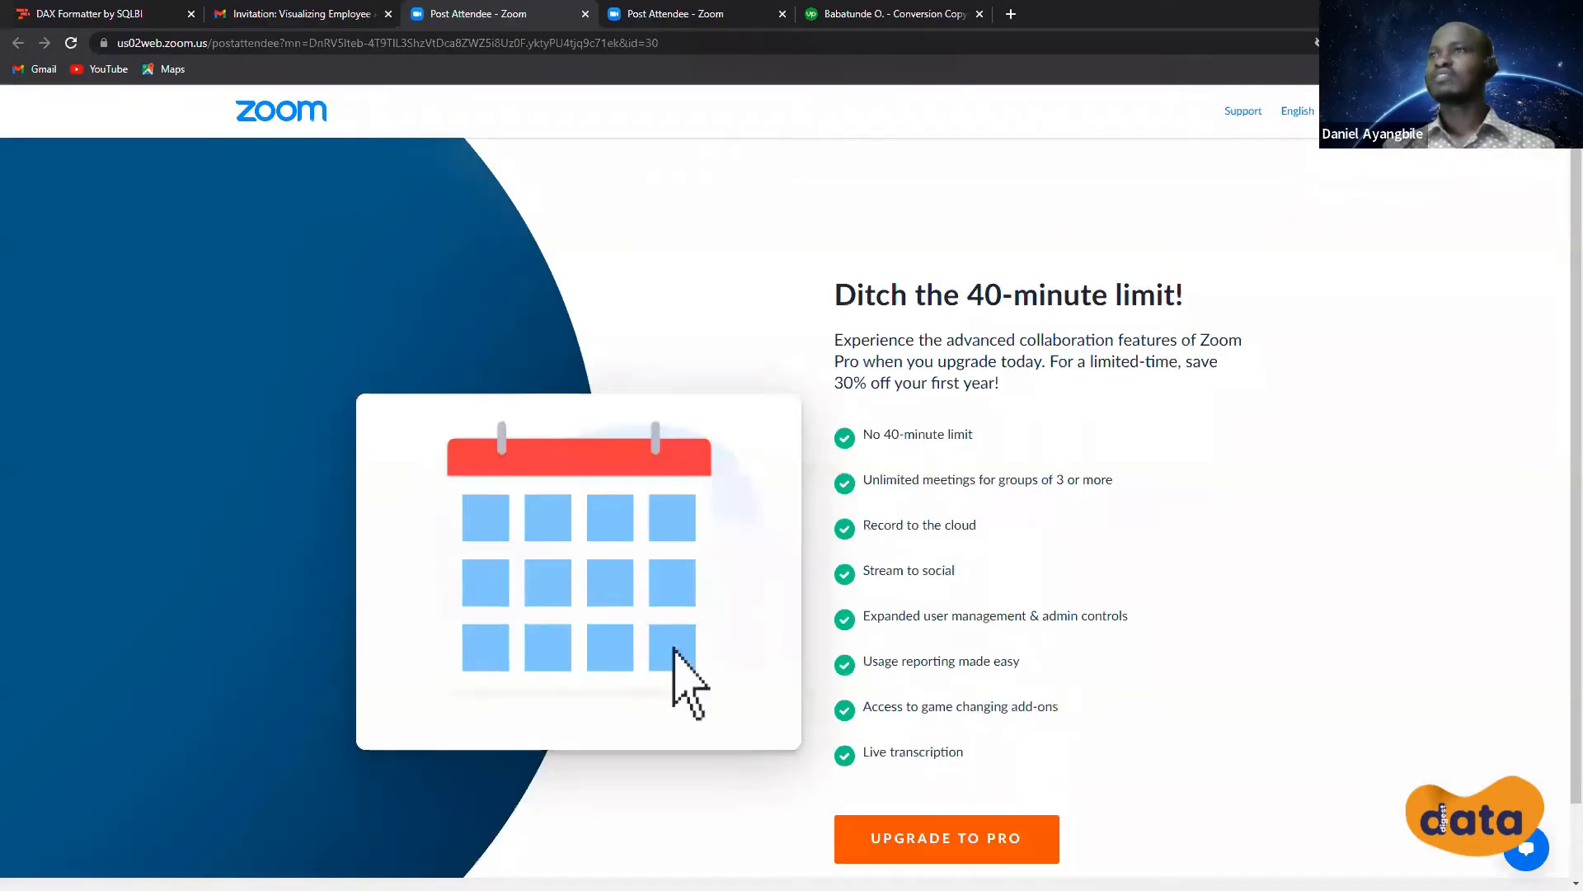
{"action": "left_click", "coordinate": [118, 14]}
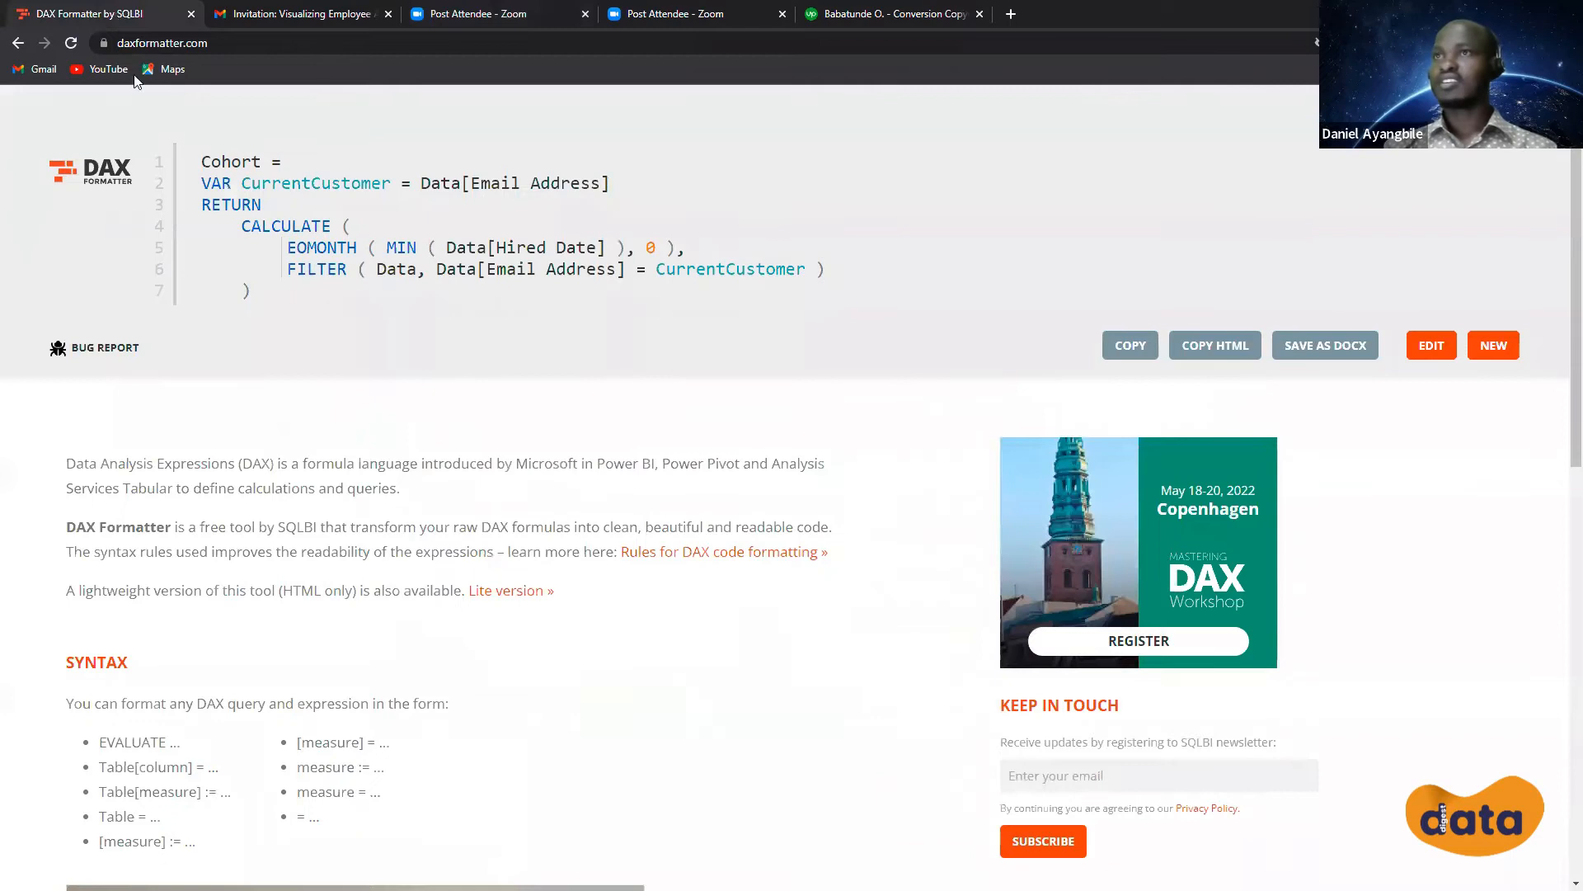
{"action": "left_click", "coordinate": [71, 43]}
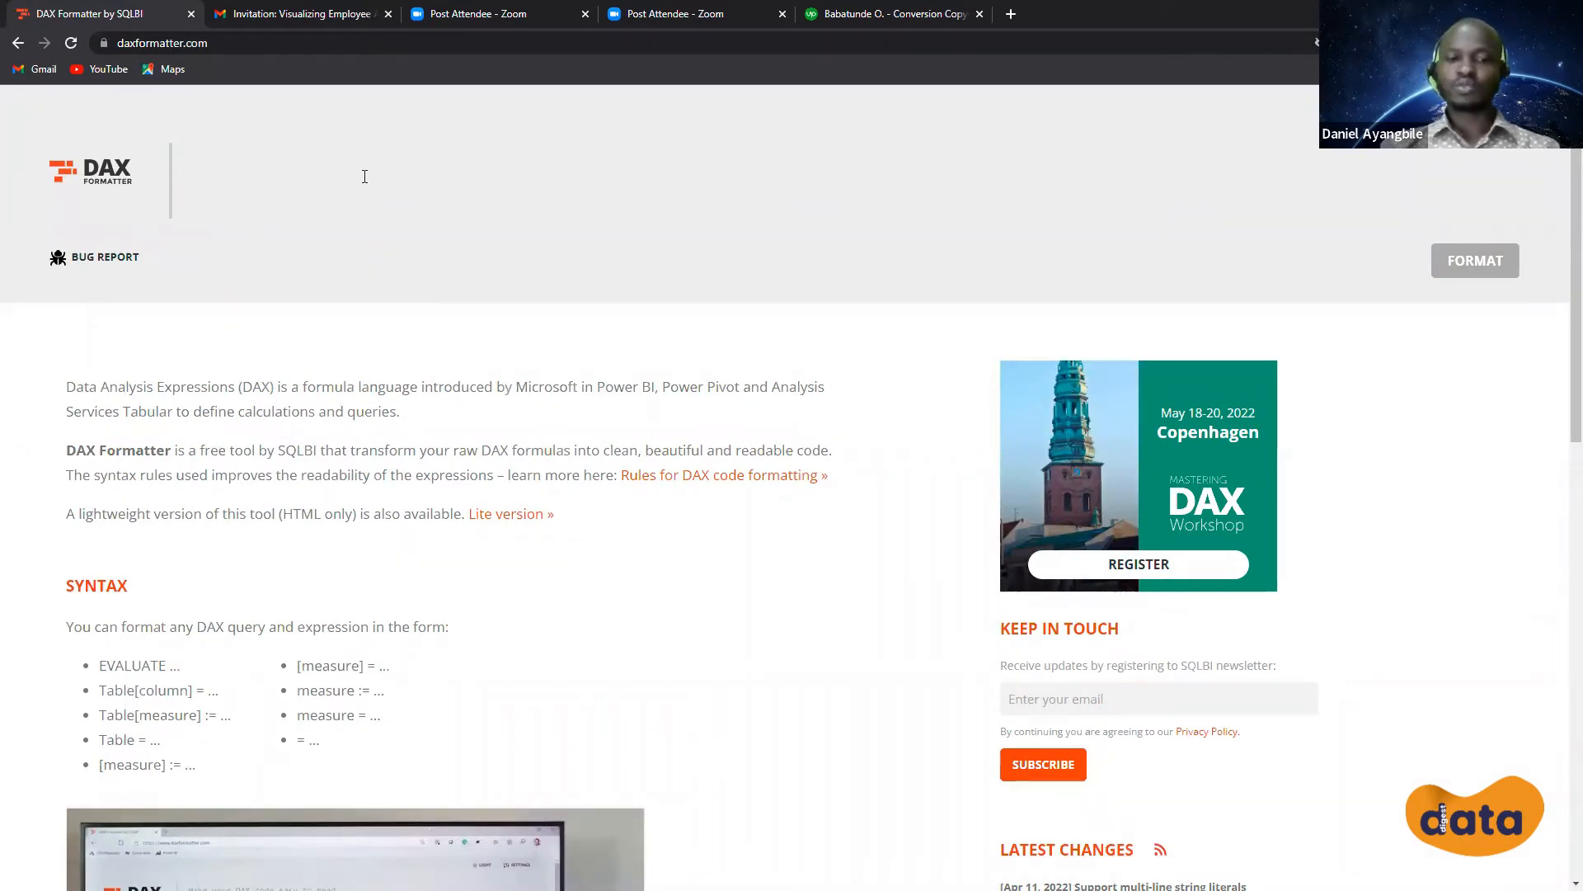
{"action": "key", "text": "ctrl+v"}
Try to format the pasted Tenure formula and look through the formatter's error details and supported syntax list
{"action": "left_click", "coordinate": [1490, 276]}
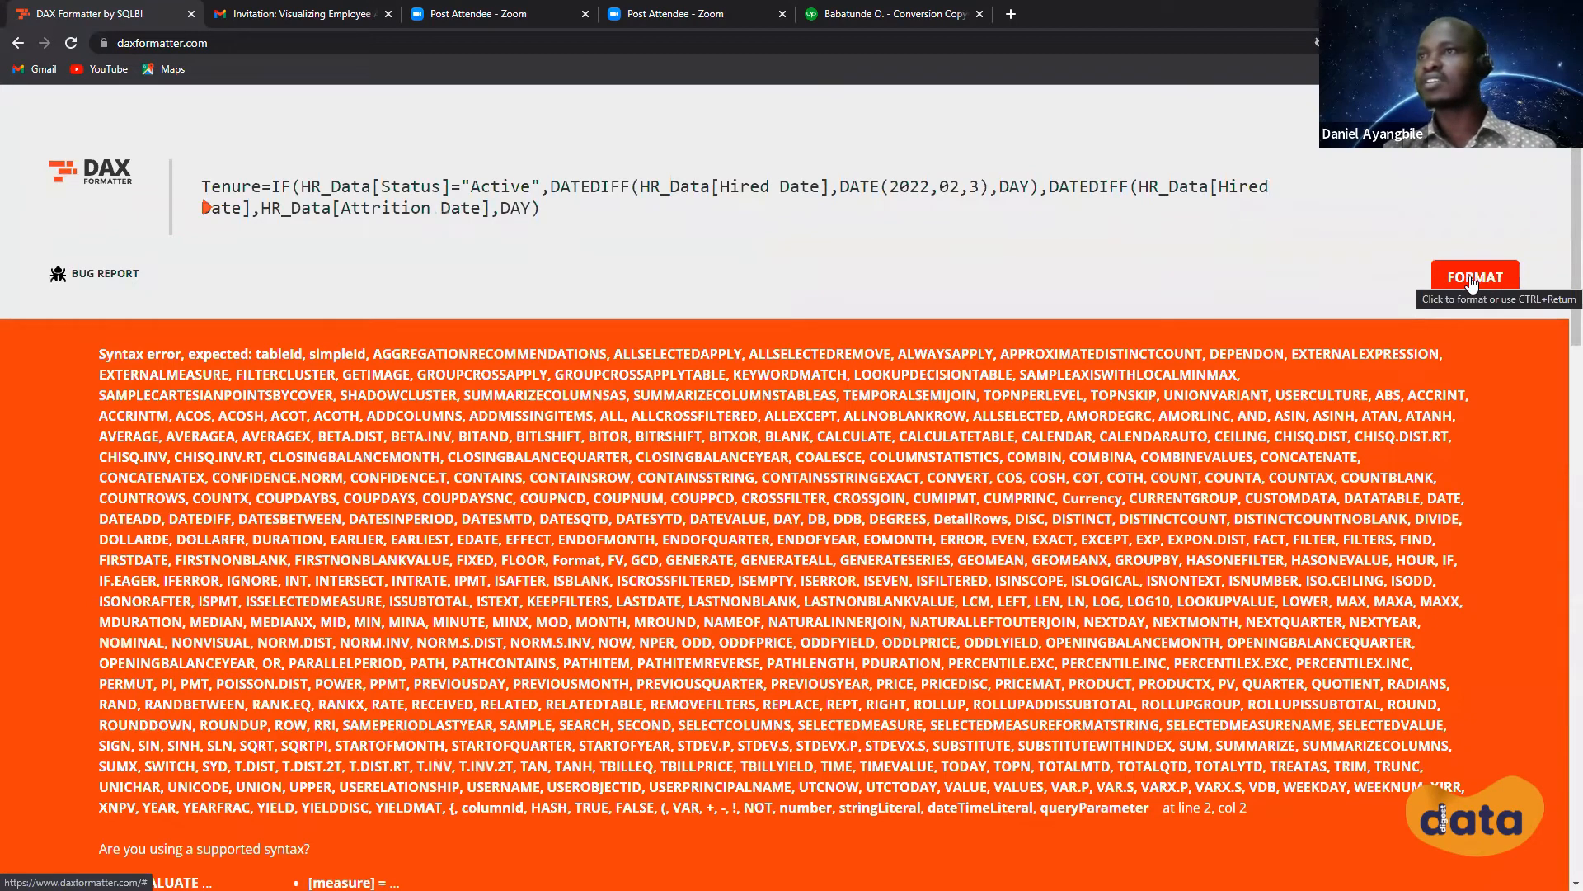
{"action": "left_click", "coordinate": [1489, 281]}
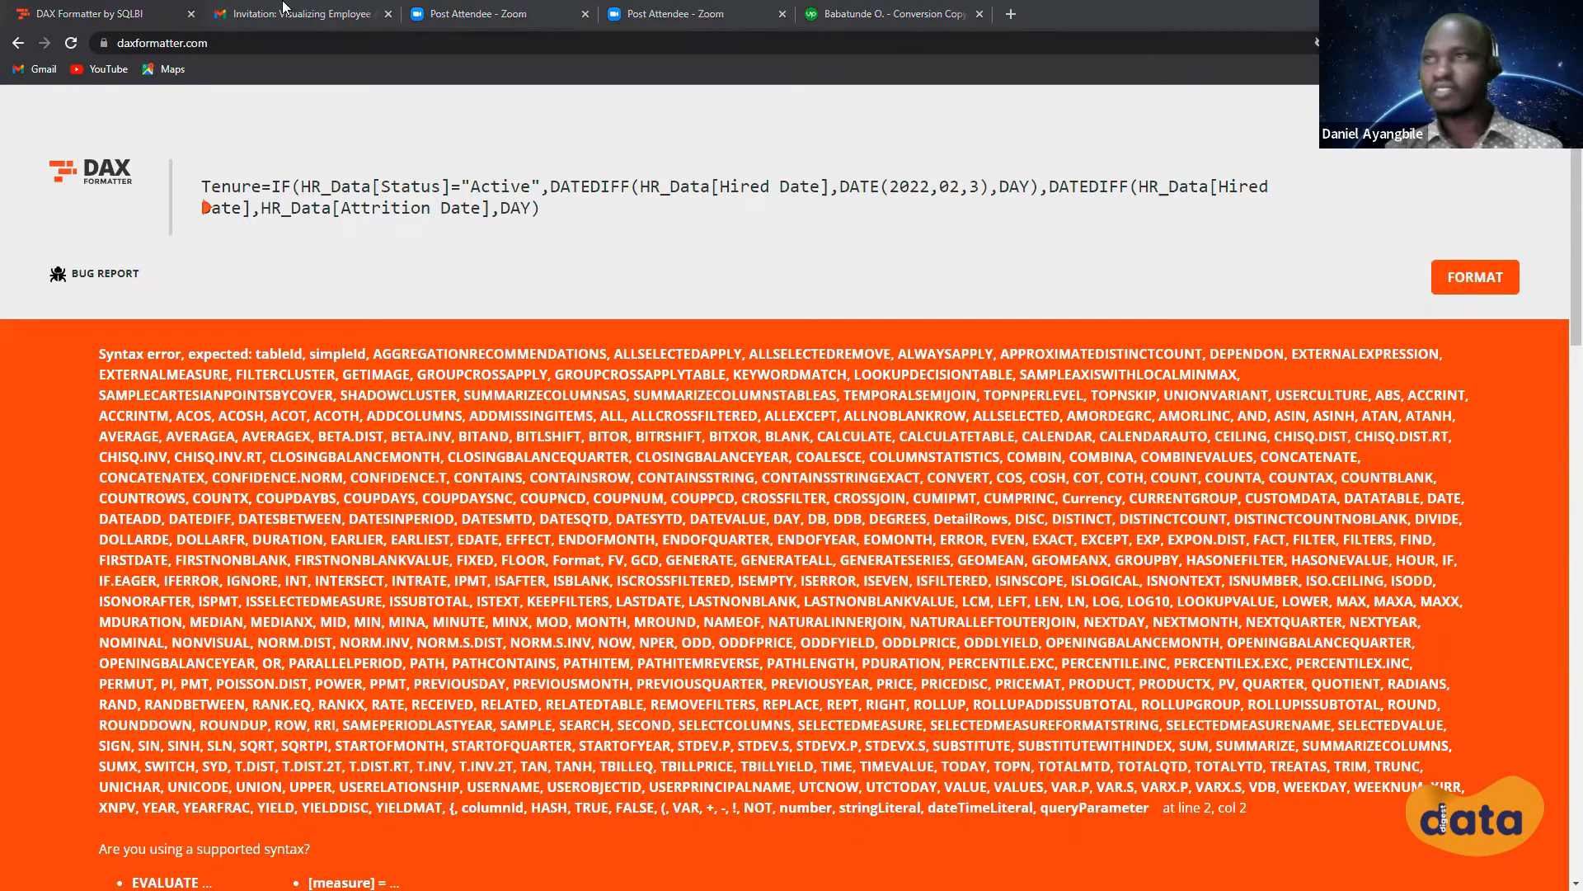
{"action": "left_click", "coordinate": [551, 214]}
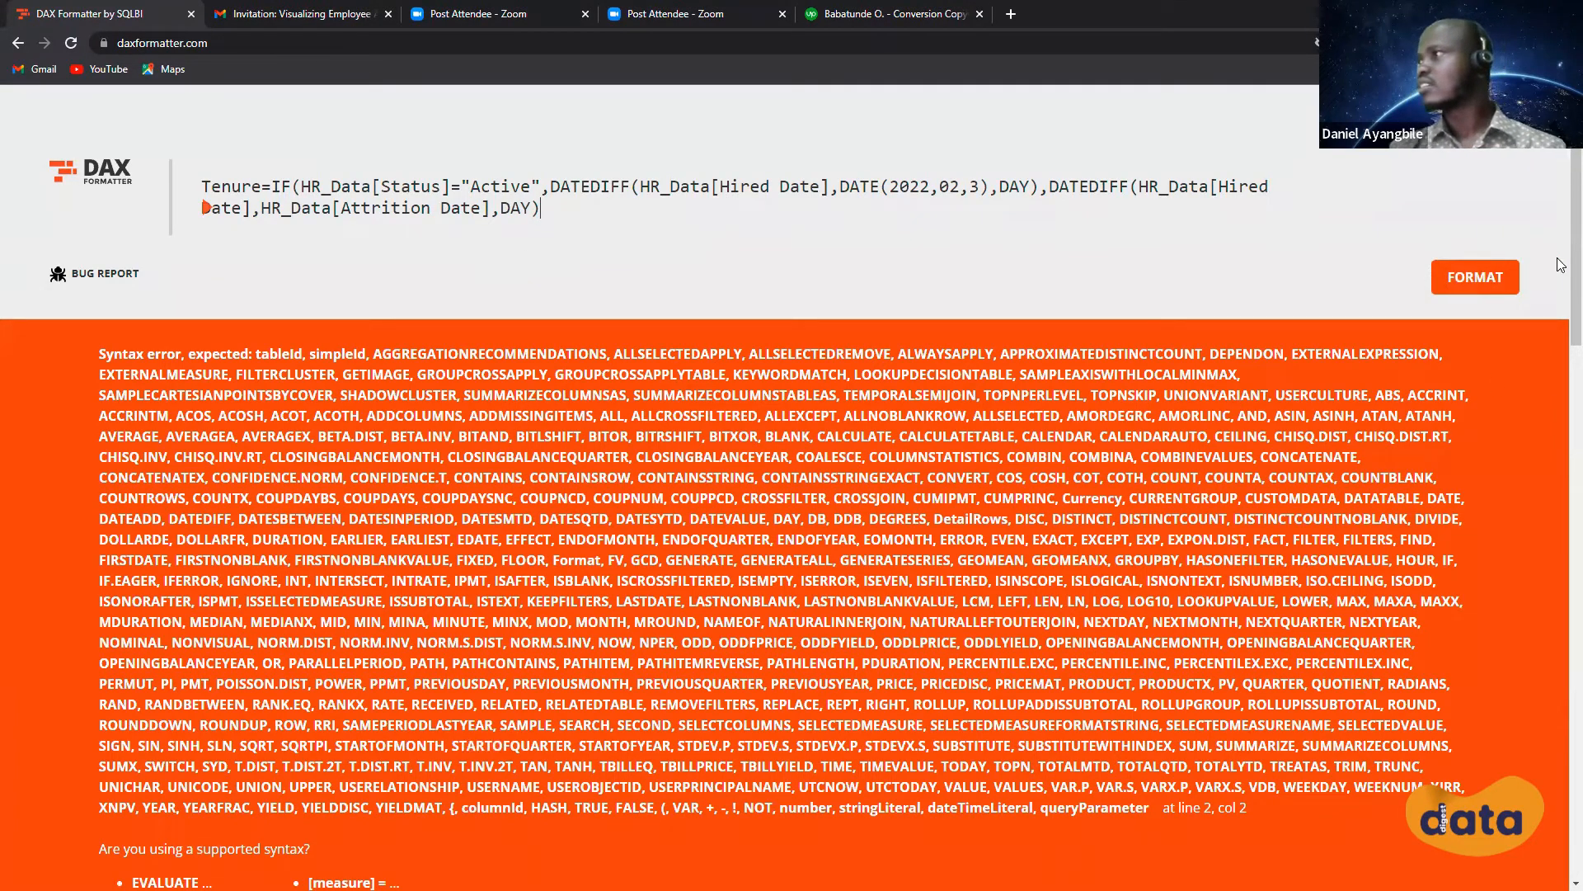
{"action": "scroll", "coordinate": [1561, 441], "scroll_direction": "down", "scroll_amount": 7}
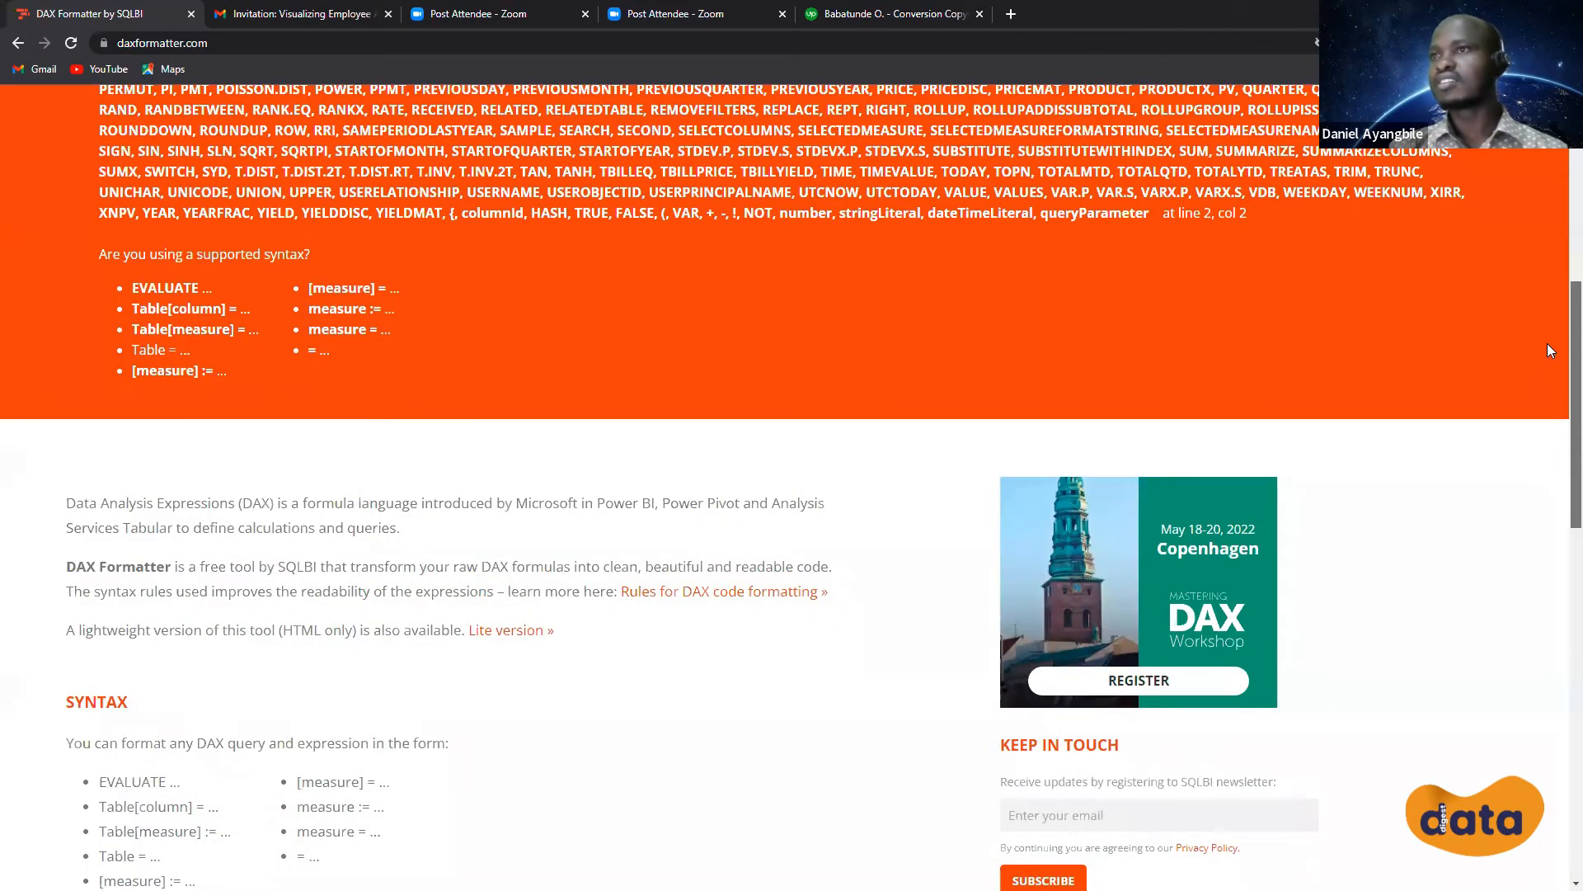
{"action": "scroll", "coordinate": [1523, 259], "scroll_direction": "up", "scroll_amount": 3}
{"action": "scroll", "coordinate": [1511, 222], "scroll_direction": "up", "scroll_amount": 4}
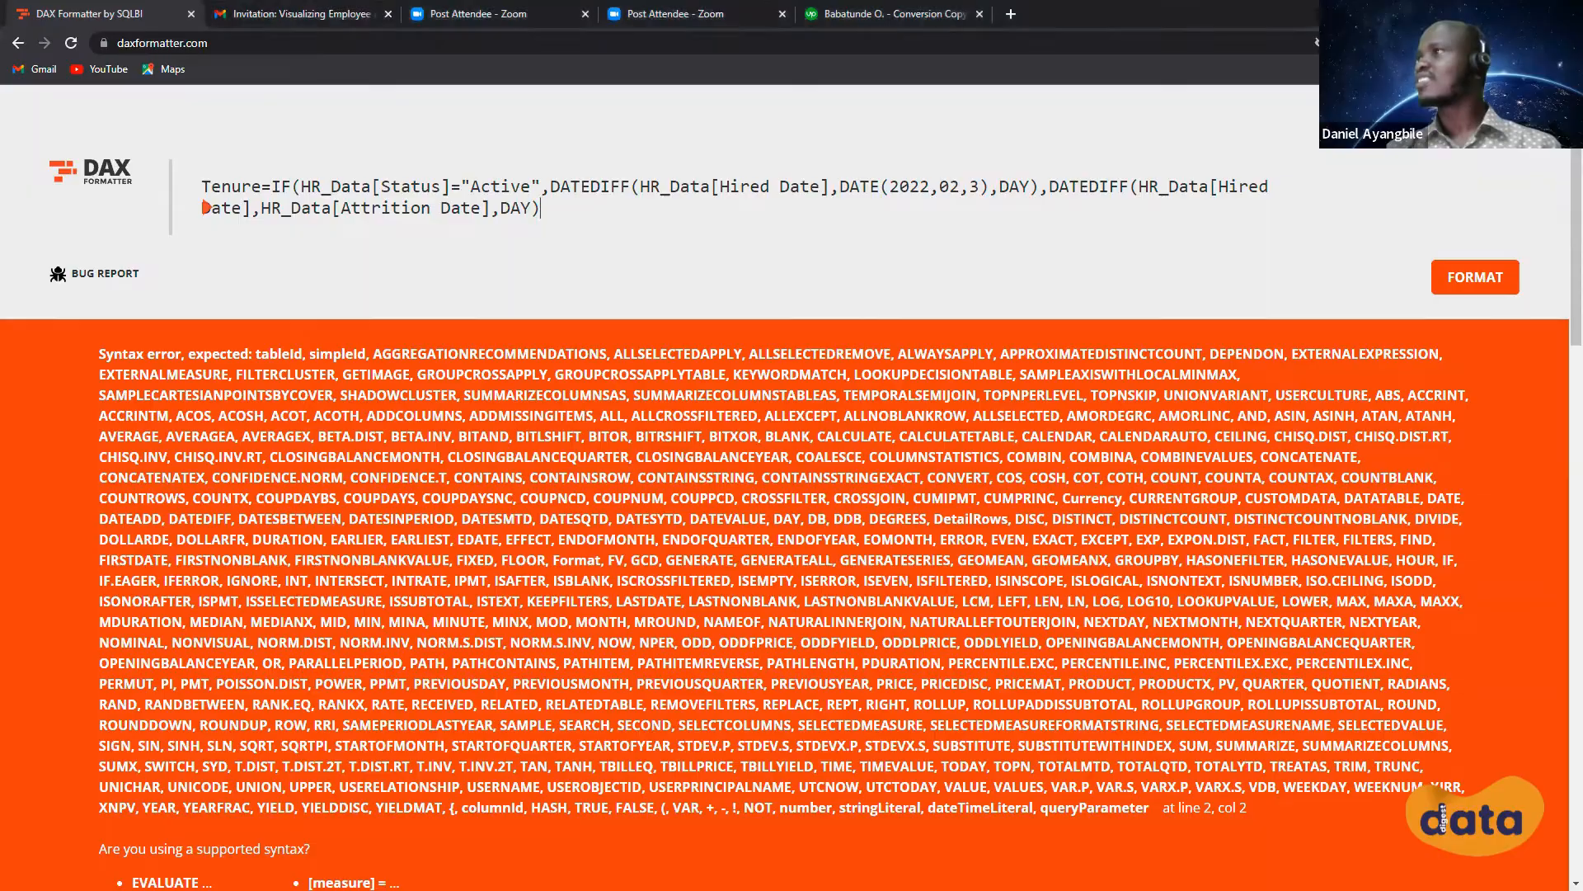
Switch back to Power BI Desktop, finish the IF with its closing parenthesis and commit the Tenure column formula
{"action": "key", "text": "alt+Tab"}
{"action": "left_click", "coordinate": [691, 193]}
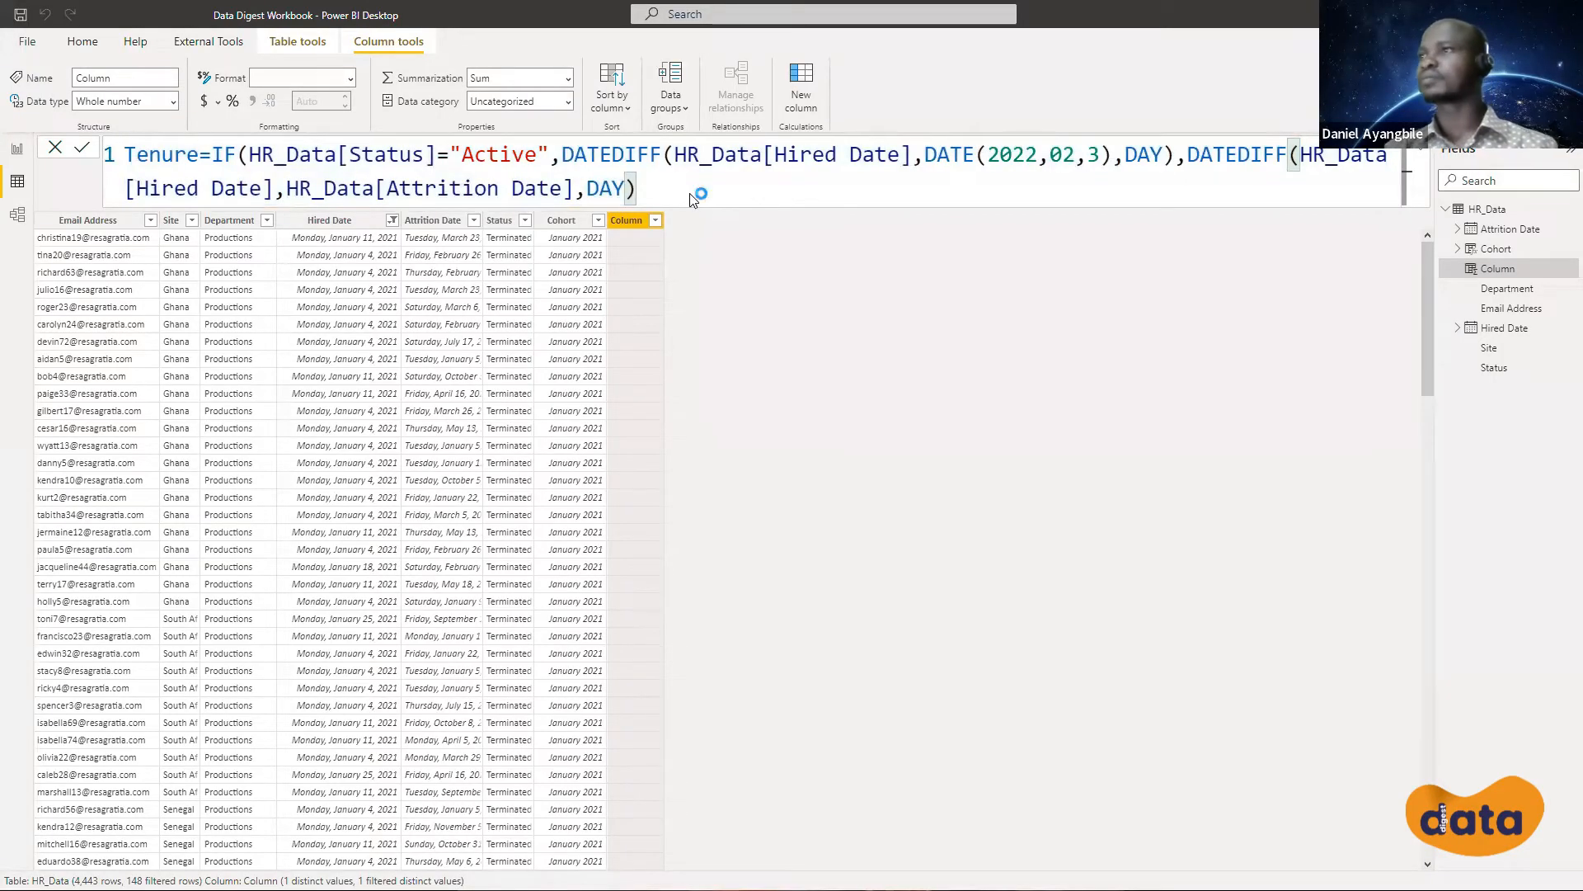
{"action": "key", "text": "Return"}
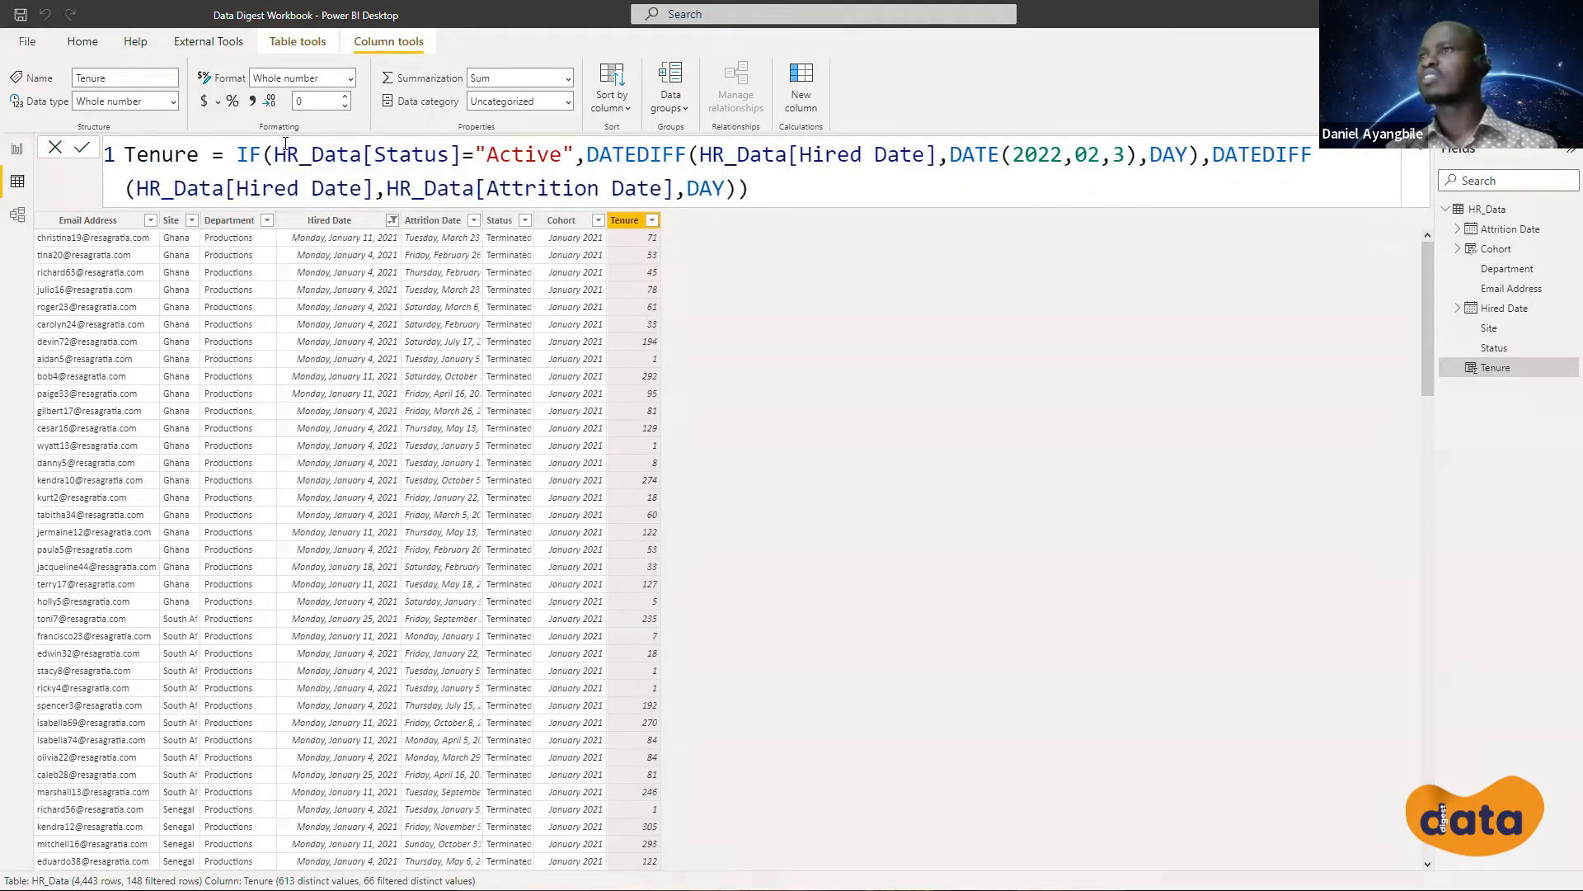
Break the Tenure formula so that IF( and the HR_Data[Status]="Active" test each start on their own line
{"action": "left_click", "coordinate": [239, 155]}
{"action": "key", "text": "shift+Return"}
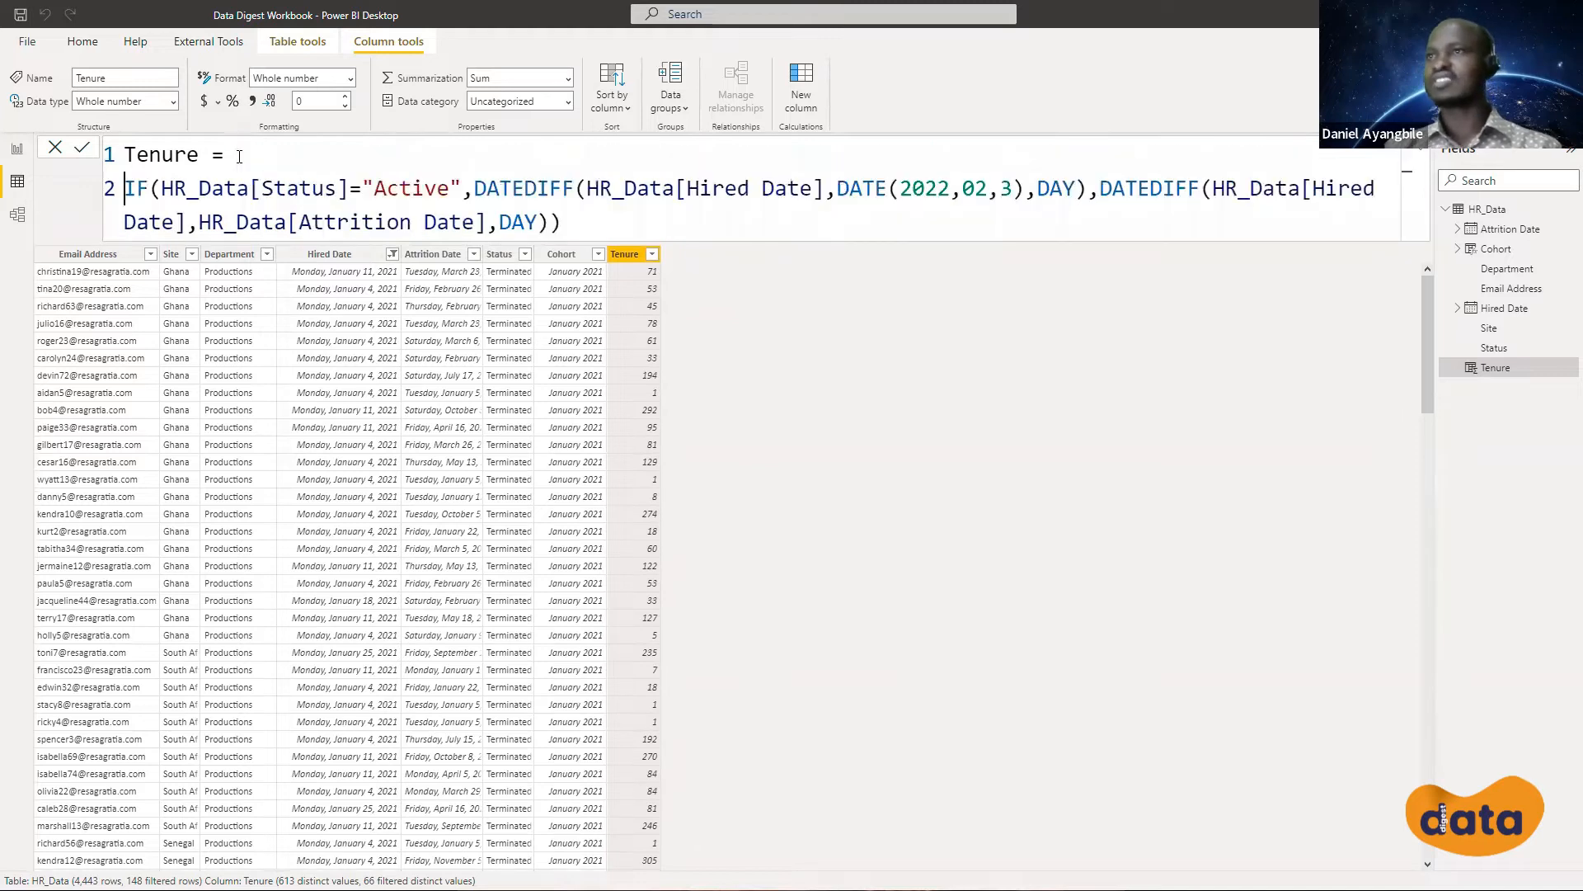
{"action": "left_click", "coordinate": [163, 188]}
{"action": "key", "text": "shift+Return"}
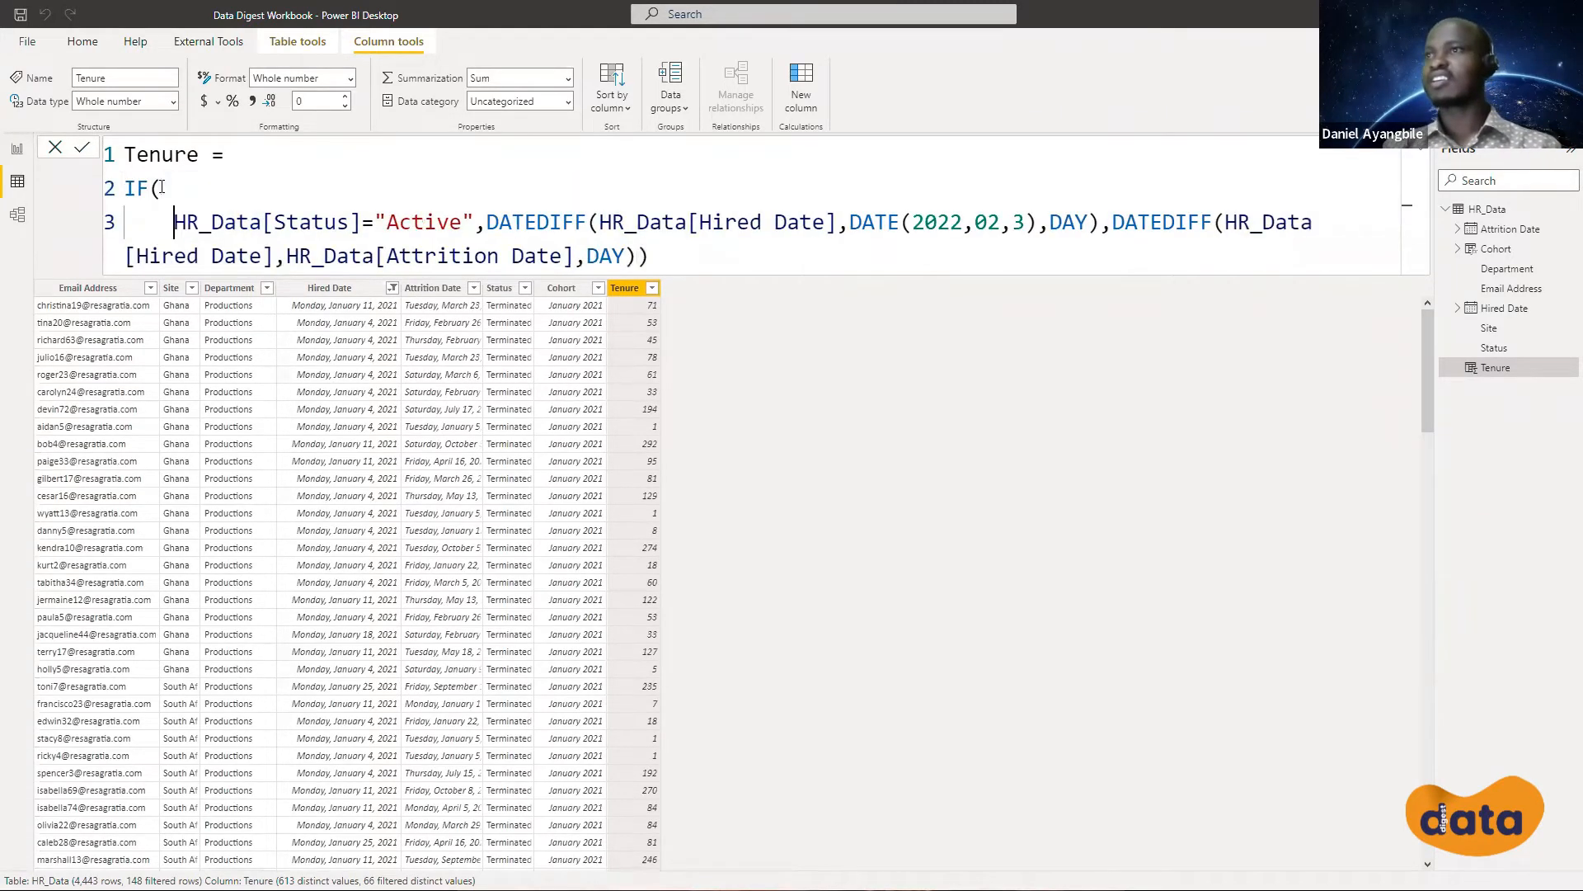
Place the DATEDIFF for active employees on its own line below the Status test
{"action": "left_click", "coordinate": [494, 225]}
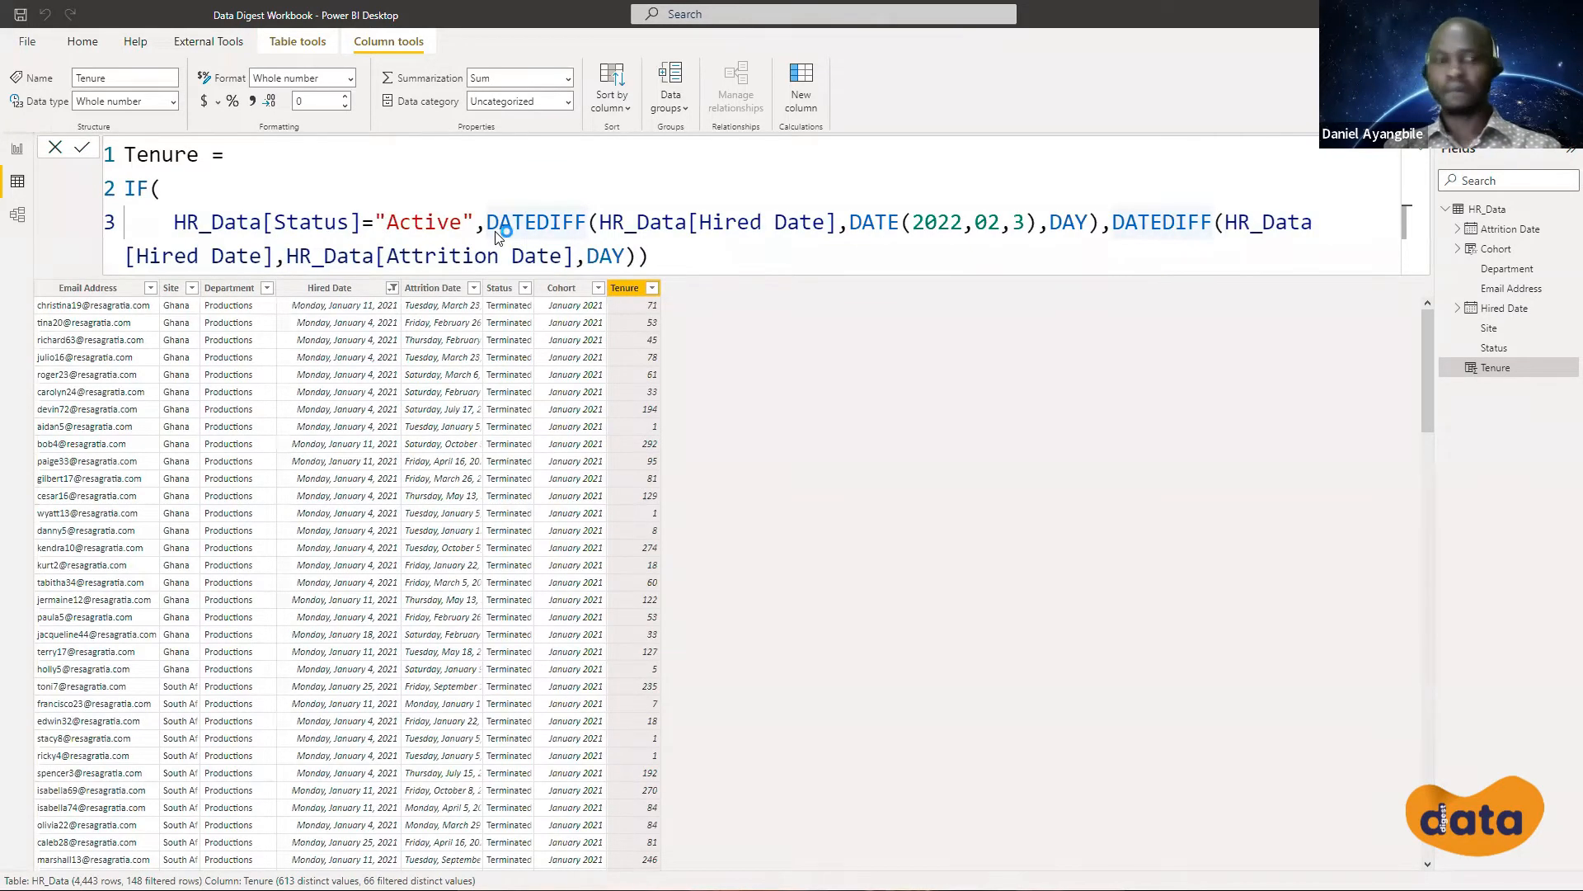
{"action": "left_click", "coordinate": [489, 223]}
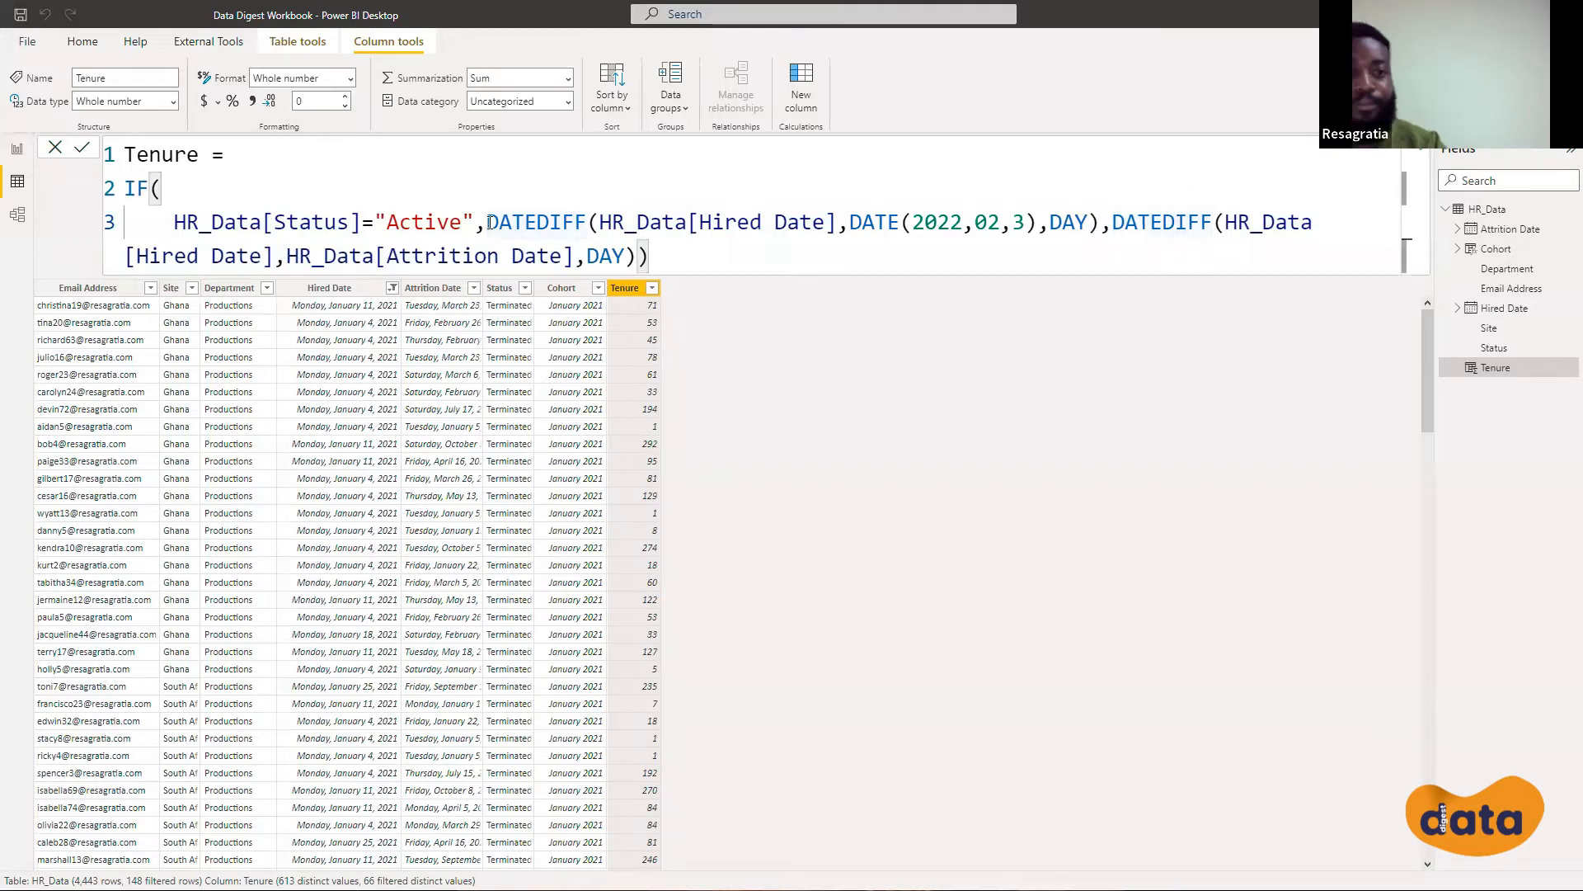
{"action": "double_click", "coordinate": [489, 223]}
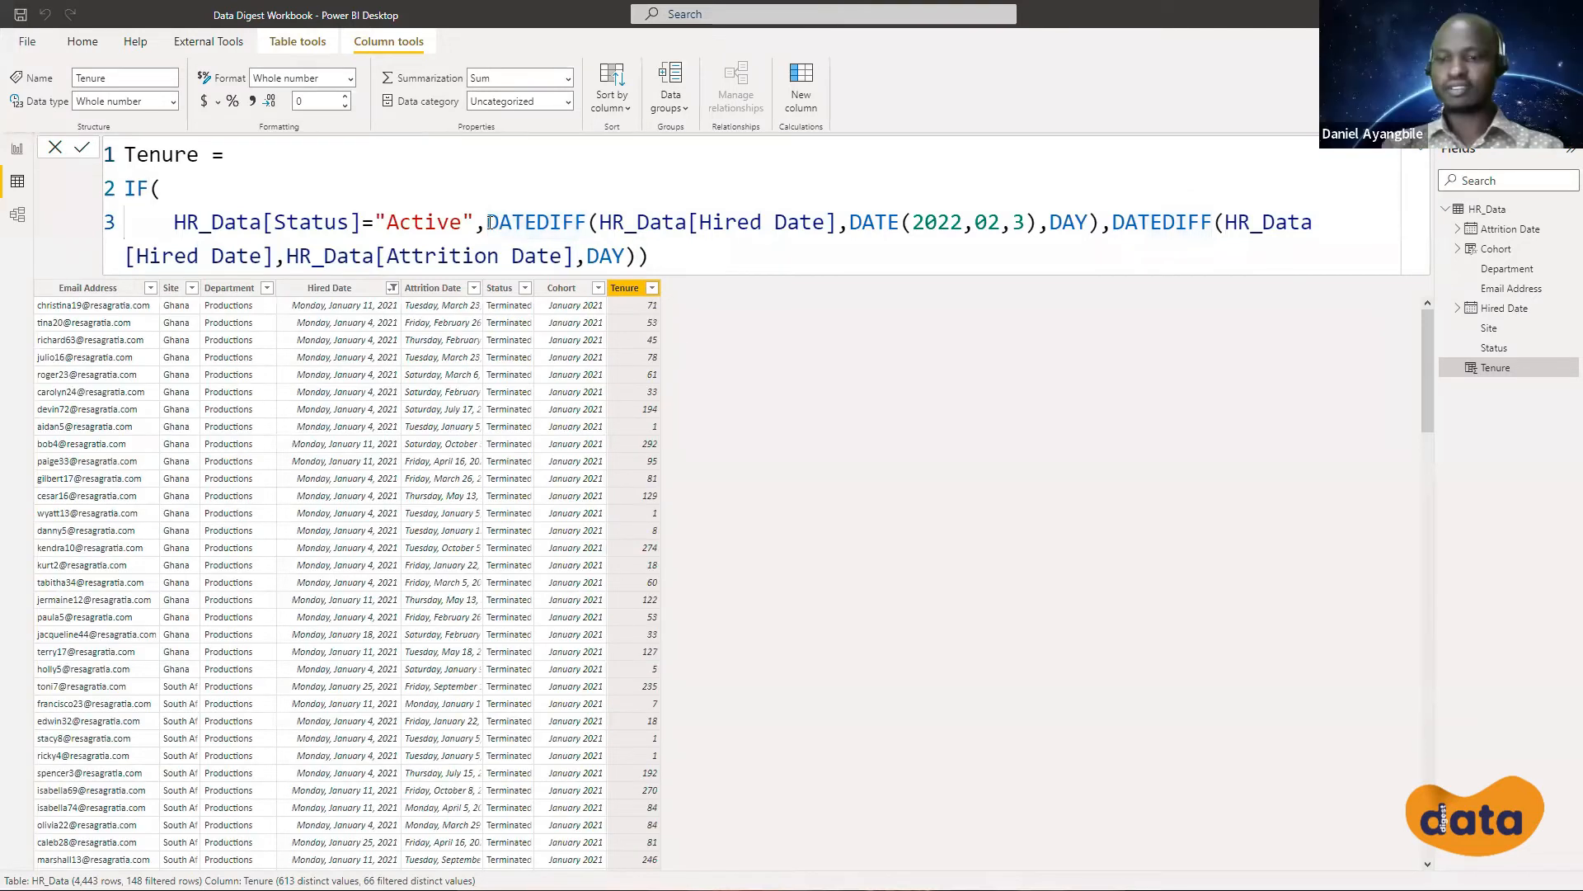
{"action": "key", "text": "shift+Return"}
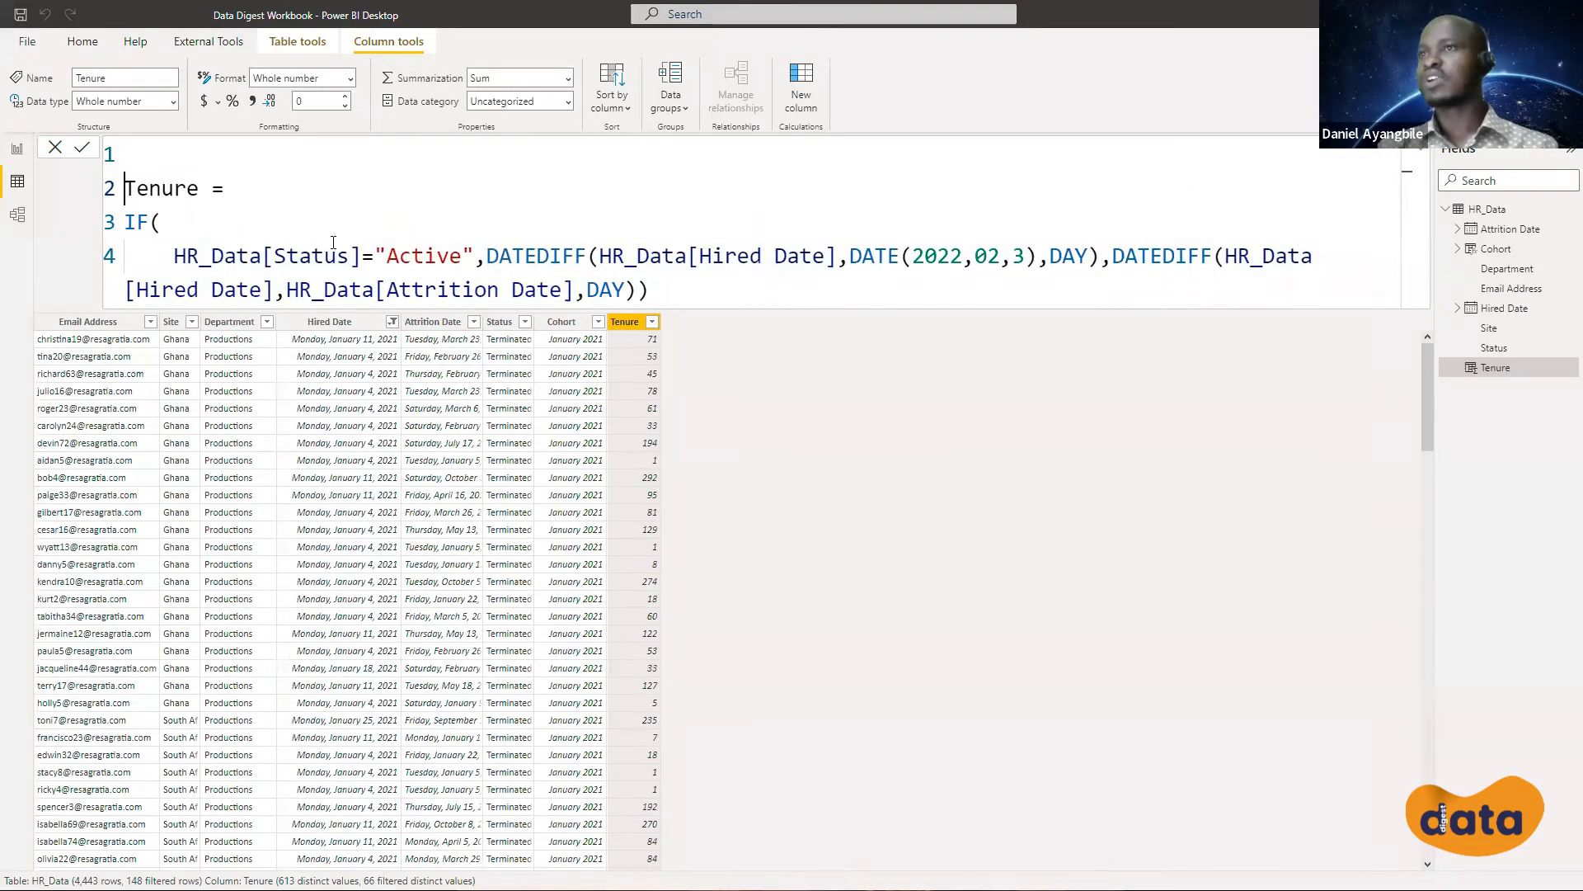
{"action": "key", "text": "BackSpace"}
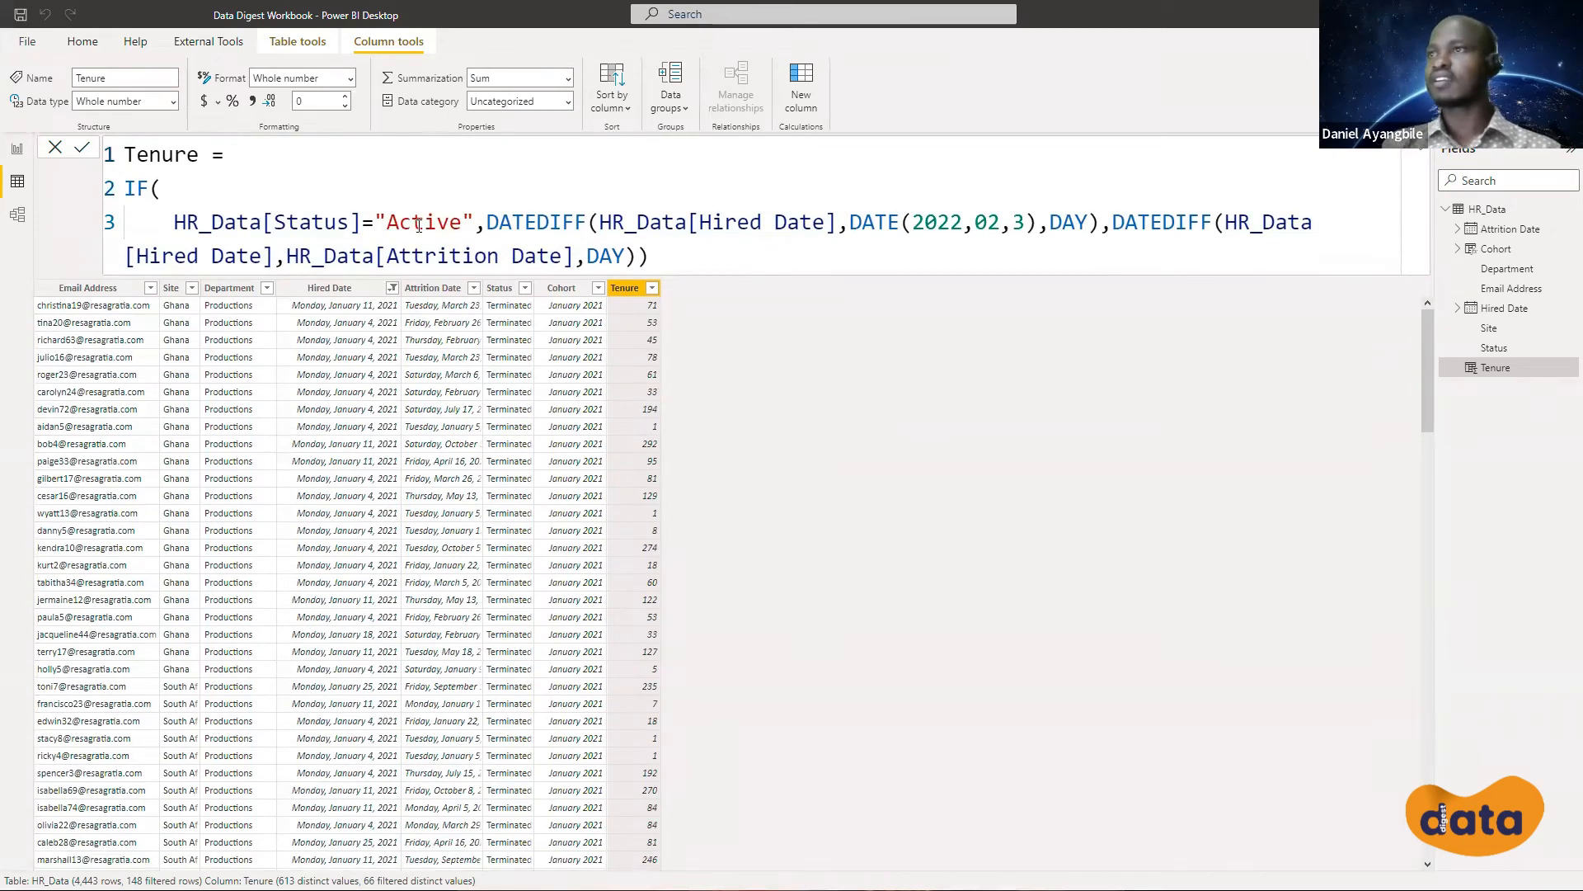
{"action": "left_click", "coordinate": [487, 228]}
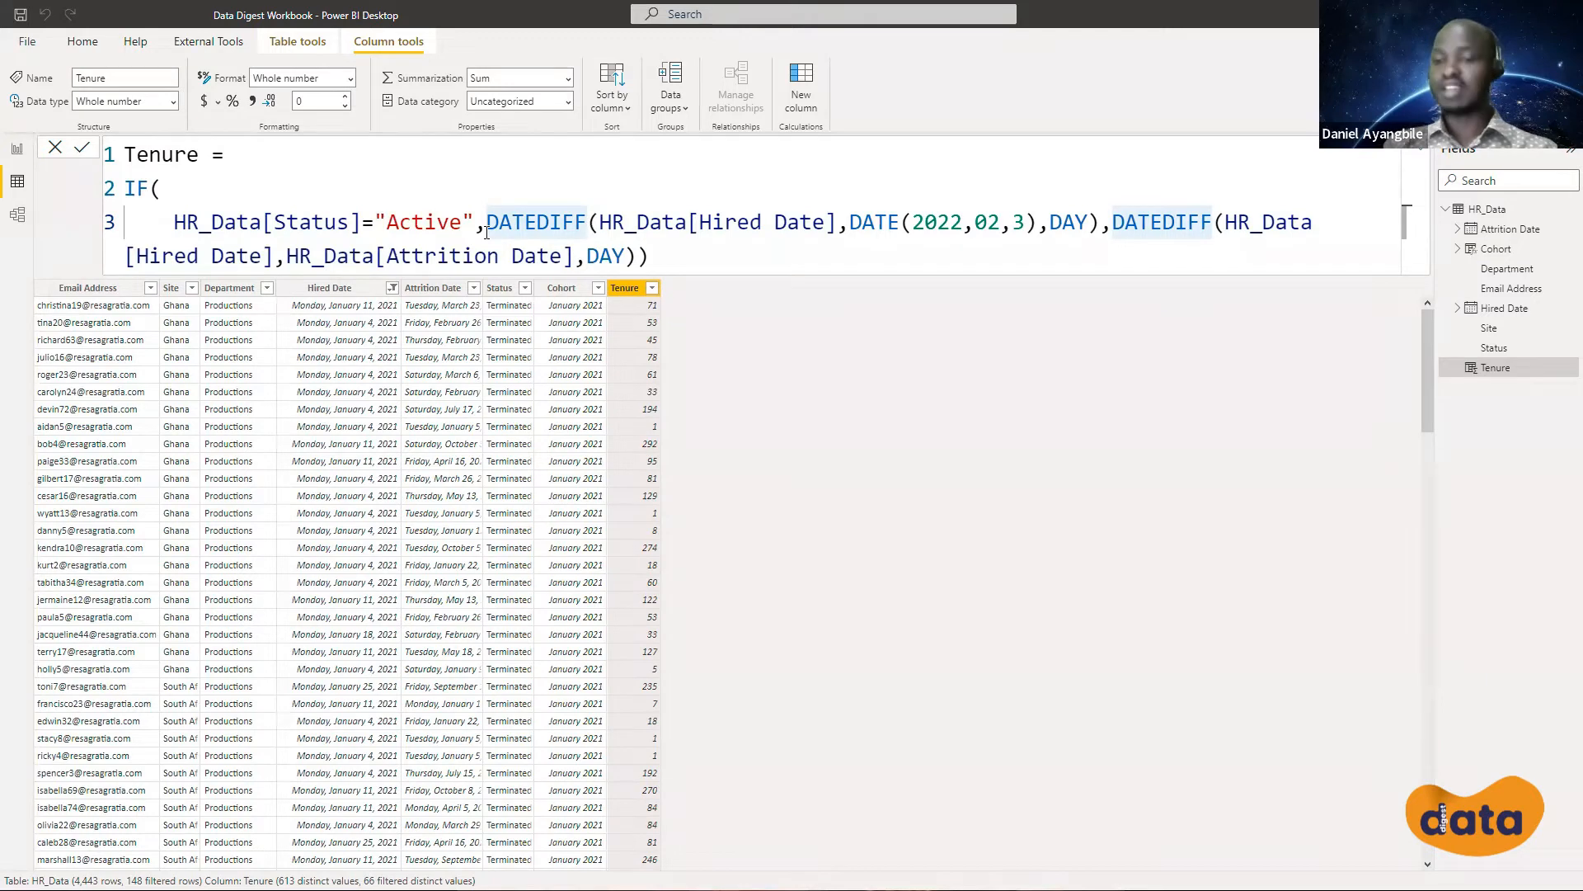
{"action": "key", "text": "shift+Return"}
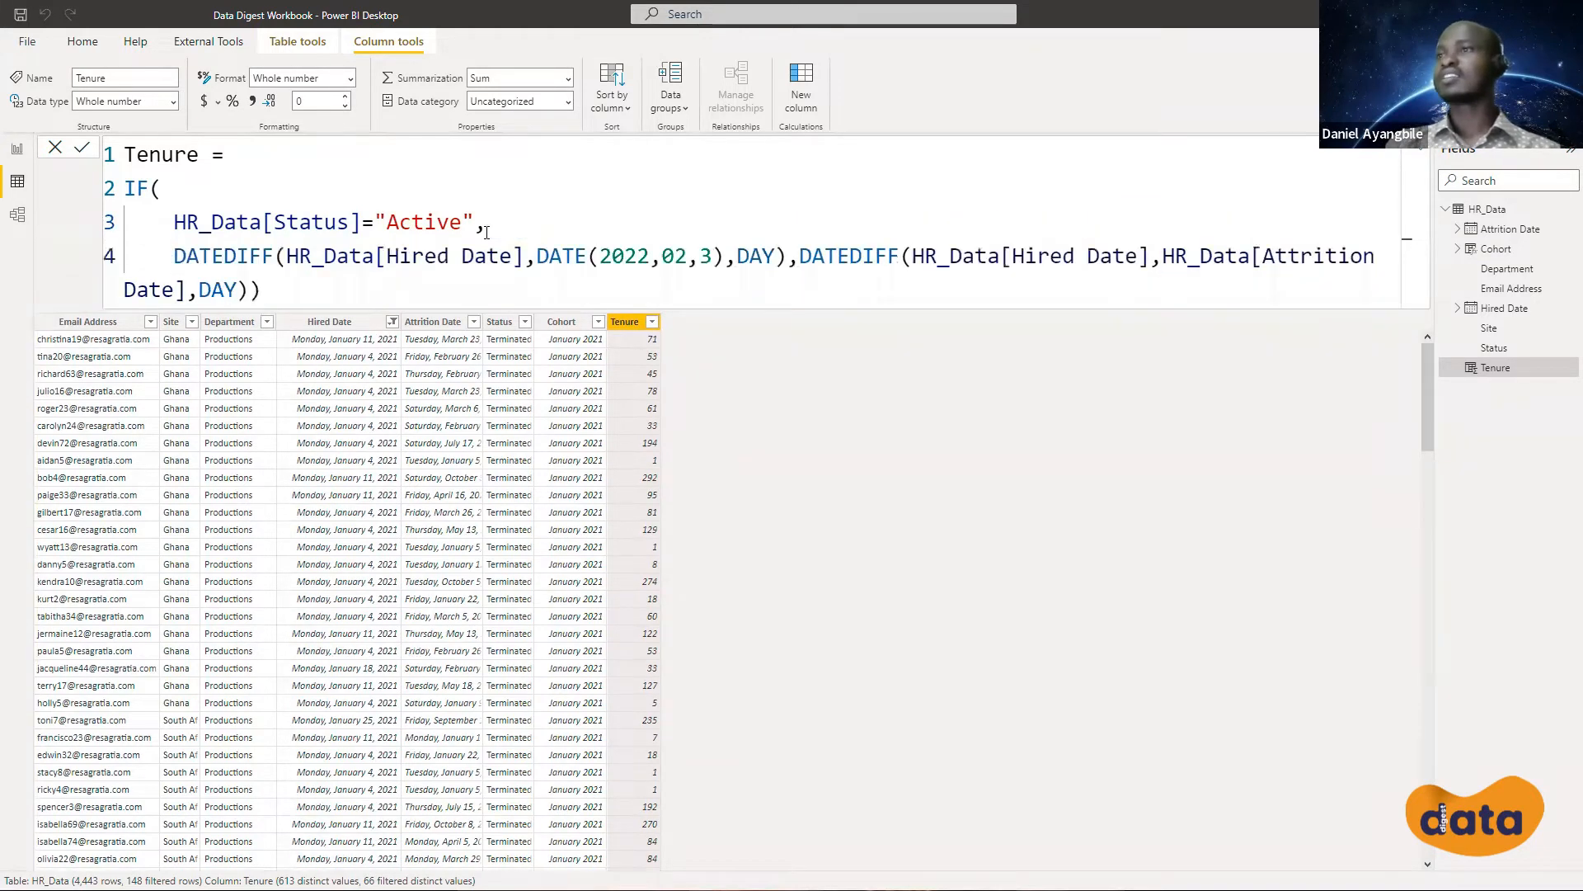
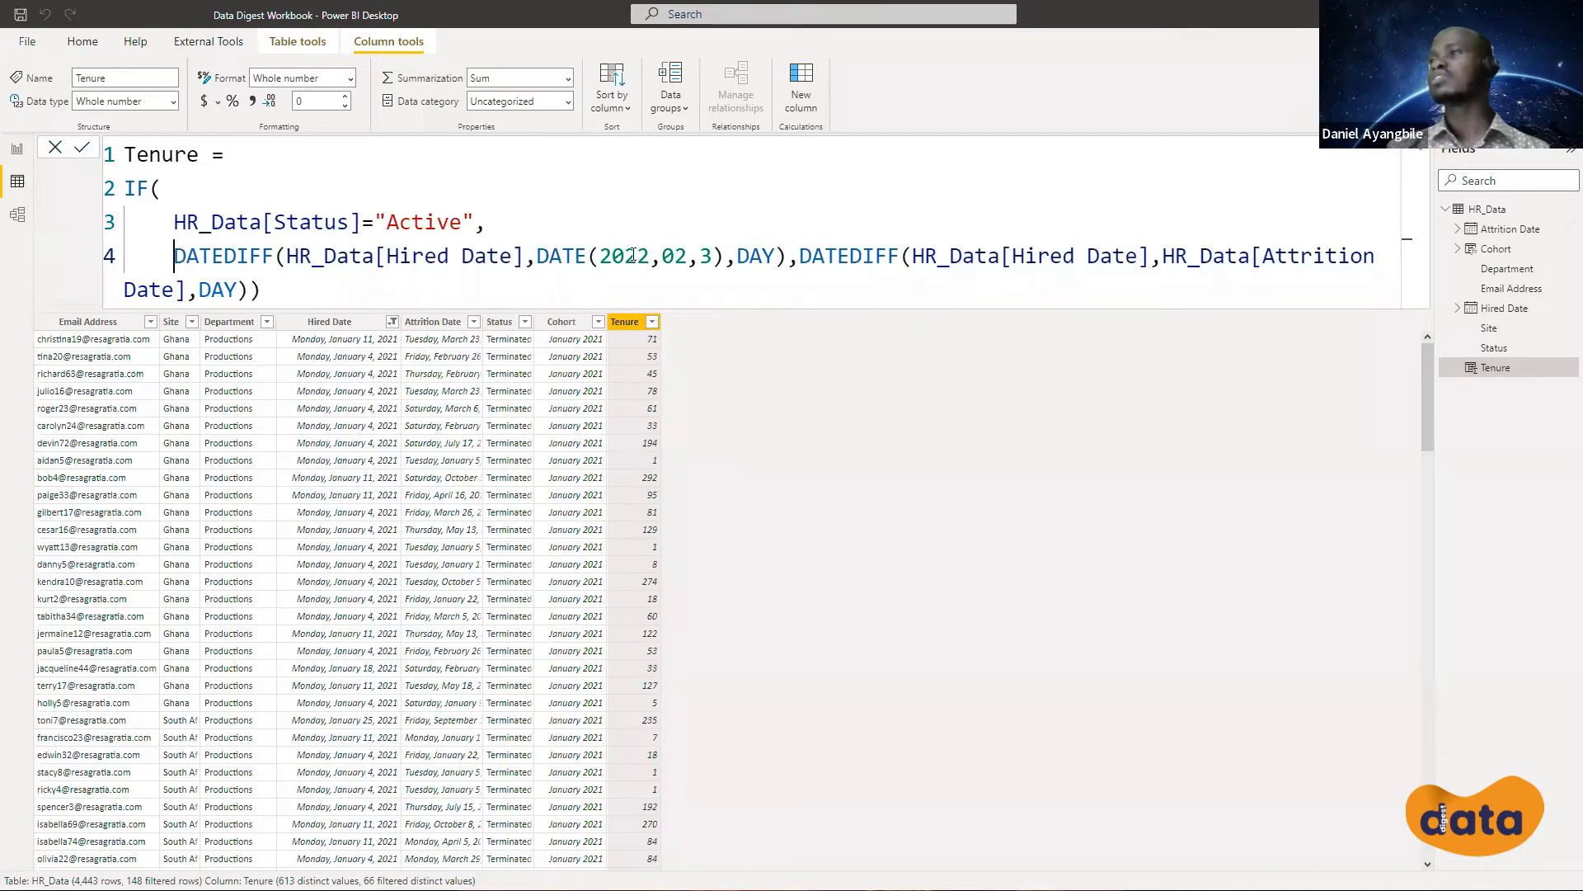
Place the second DATEDIFF, which uses HR_Data[Attrition Date], on its own line
{"action": "left_click", "coordinate": [786, 263]}
{"action": "left_click", "coordinate": [796, 264]}
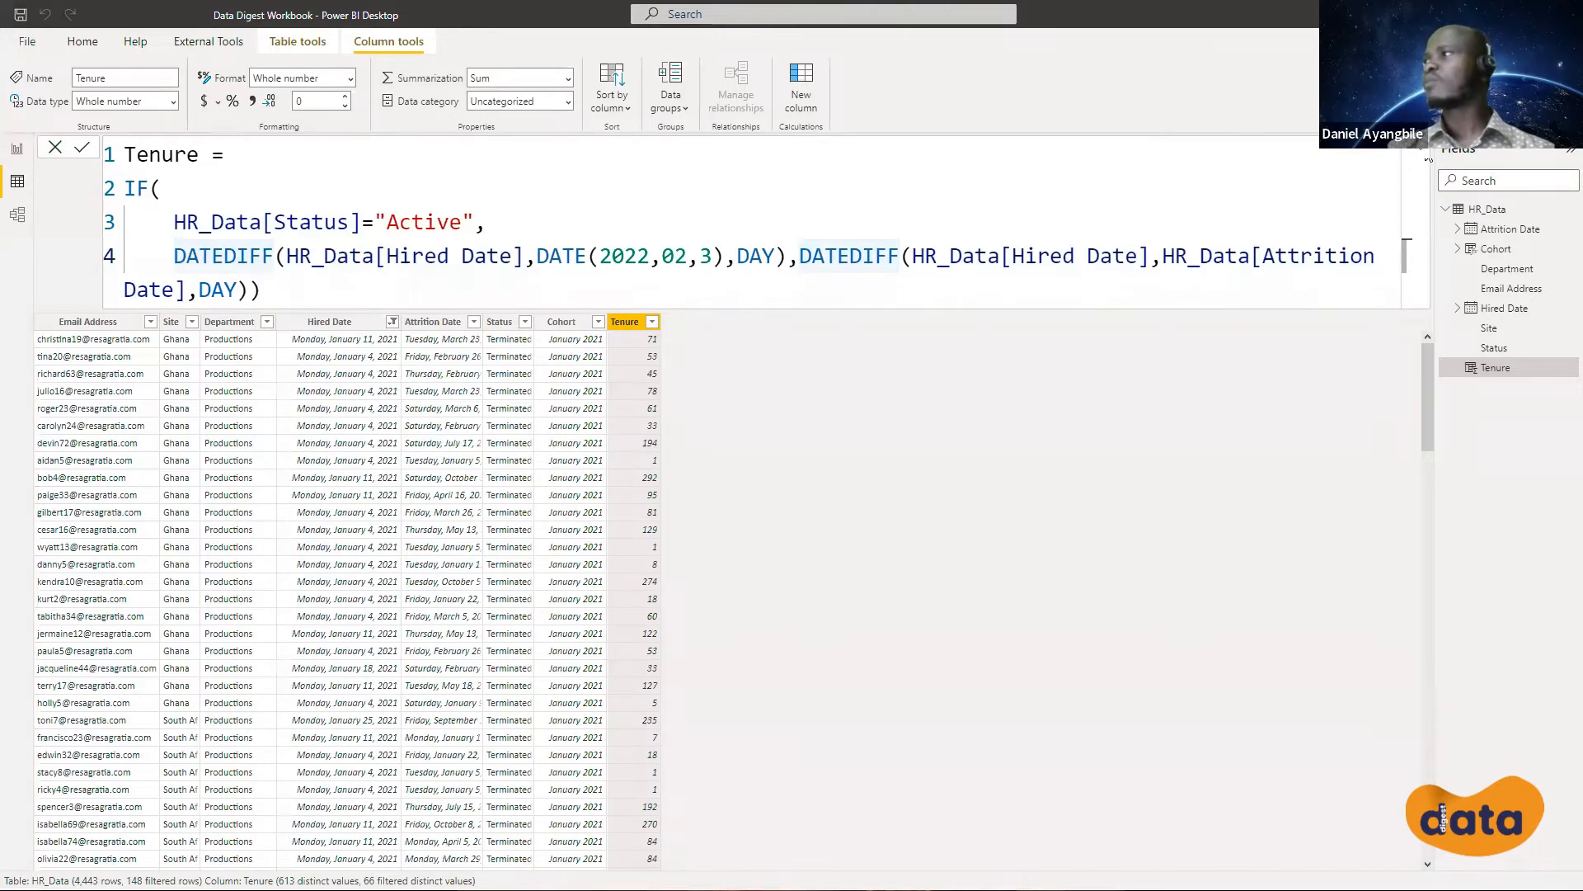
{"action": "key", "text": "Down"}
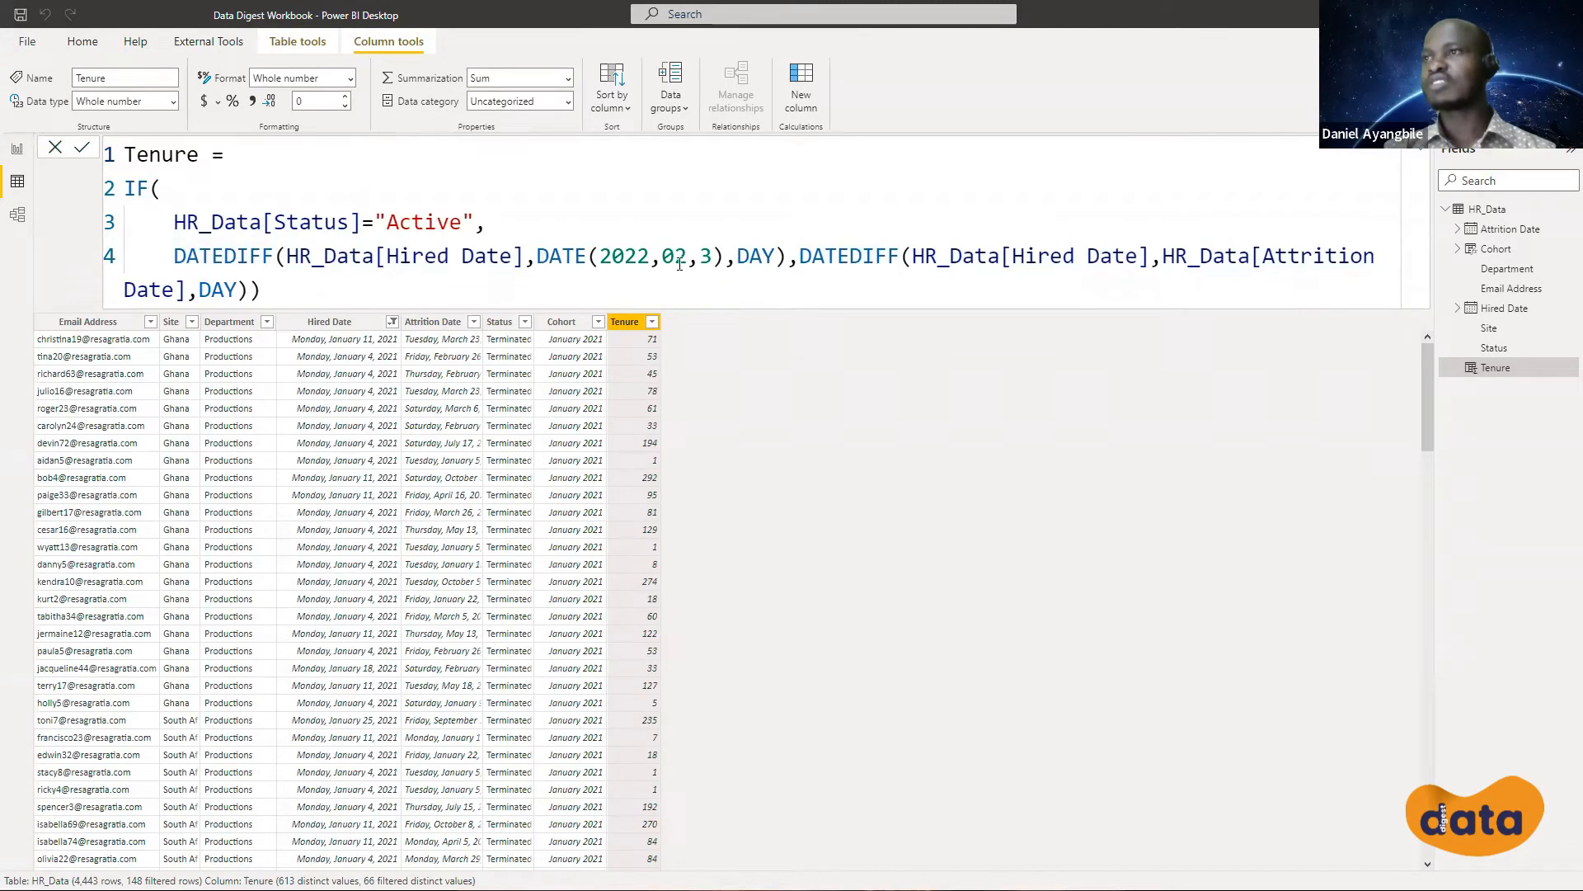
{"action": "left_click", "coordinate": [794, 262]}
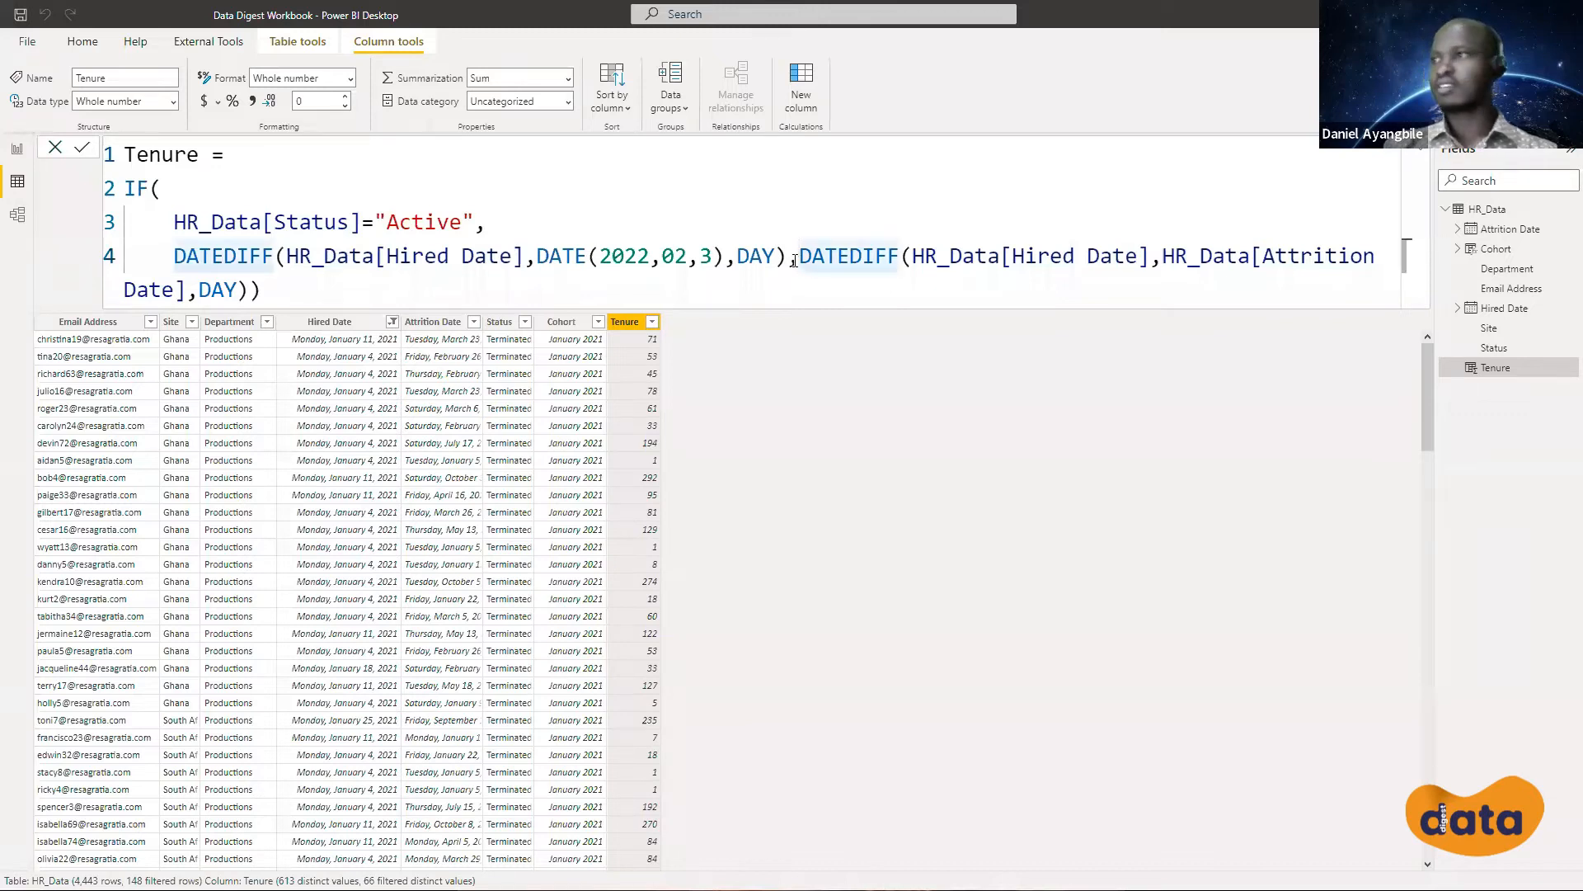
{"action": "key", "text": "shift+Return"}
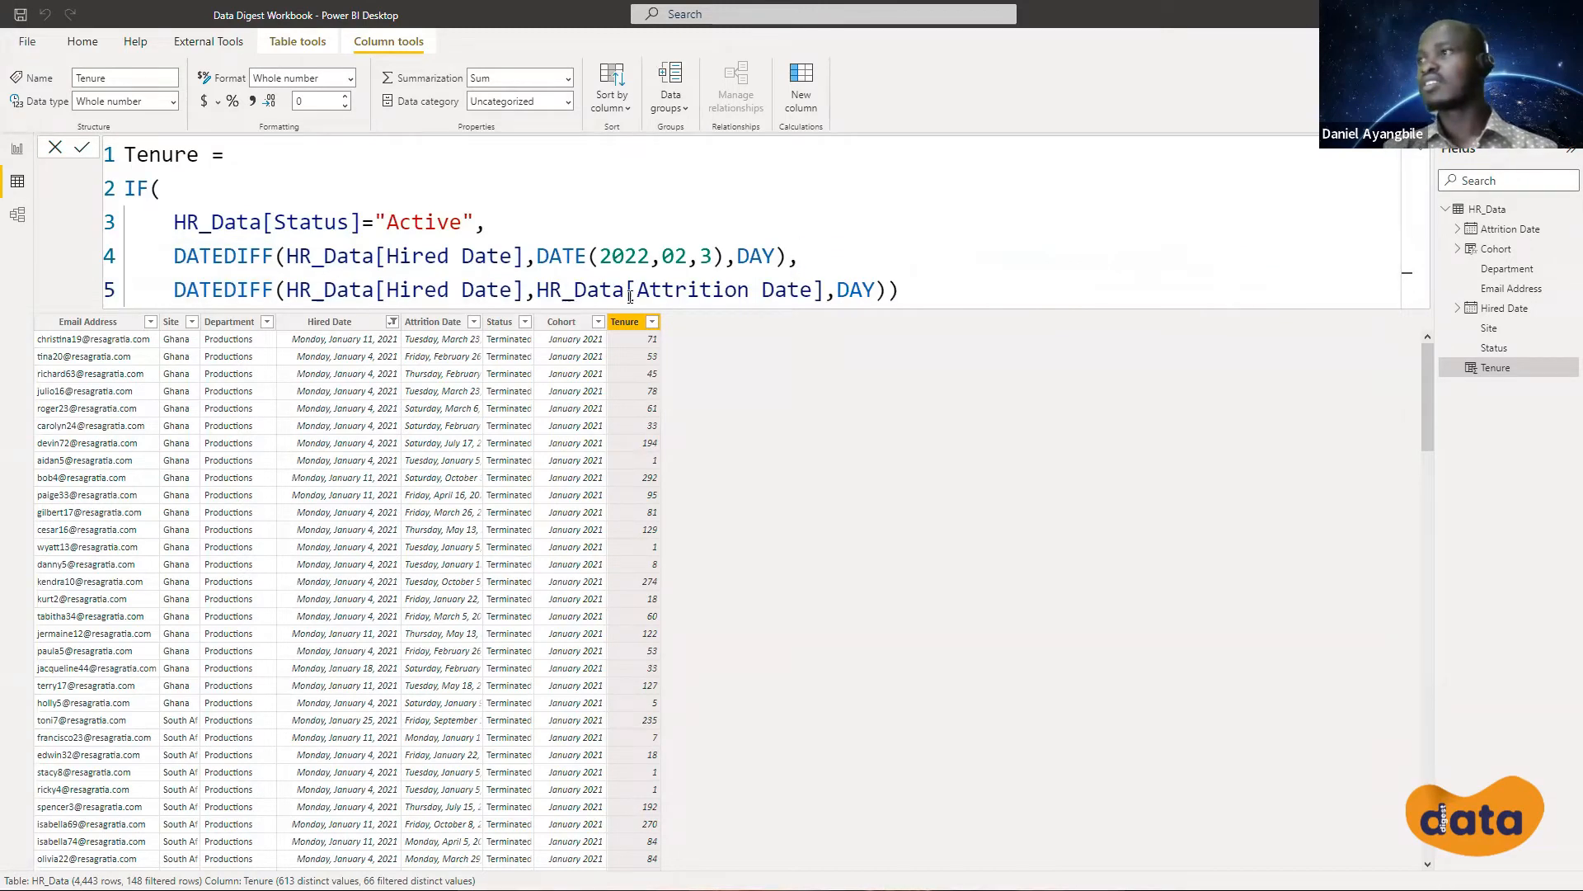
Put the IF's closing parenthesis on its own unindented line and collapse the formula bar
{"action": "left_click", "coordinate": [885, 289]}
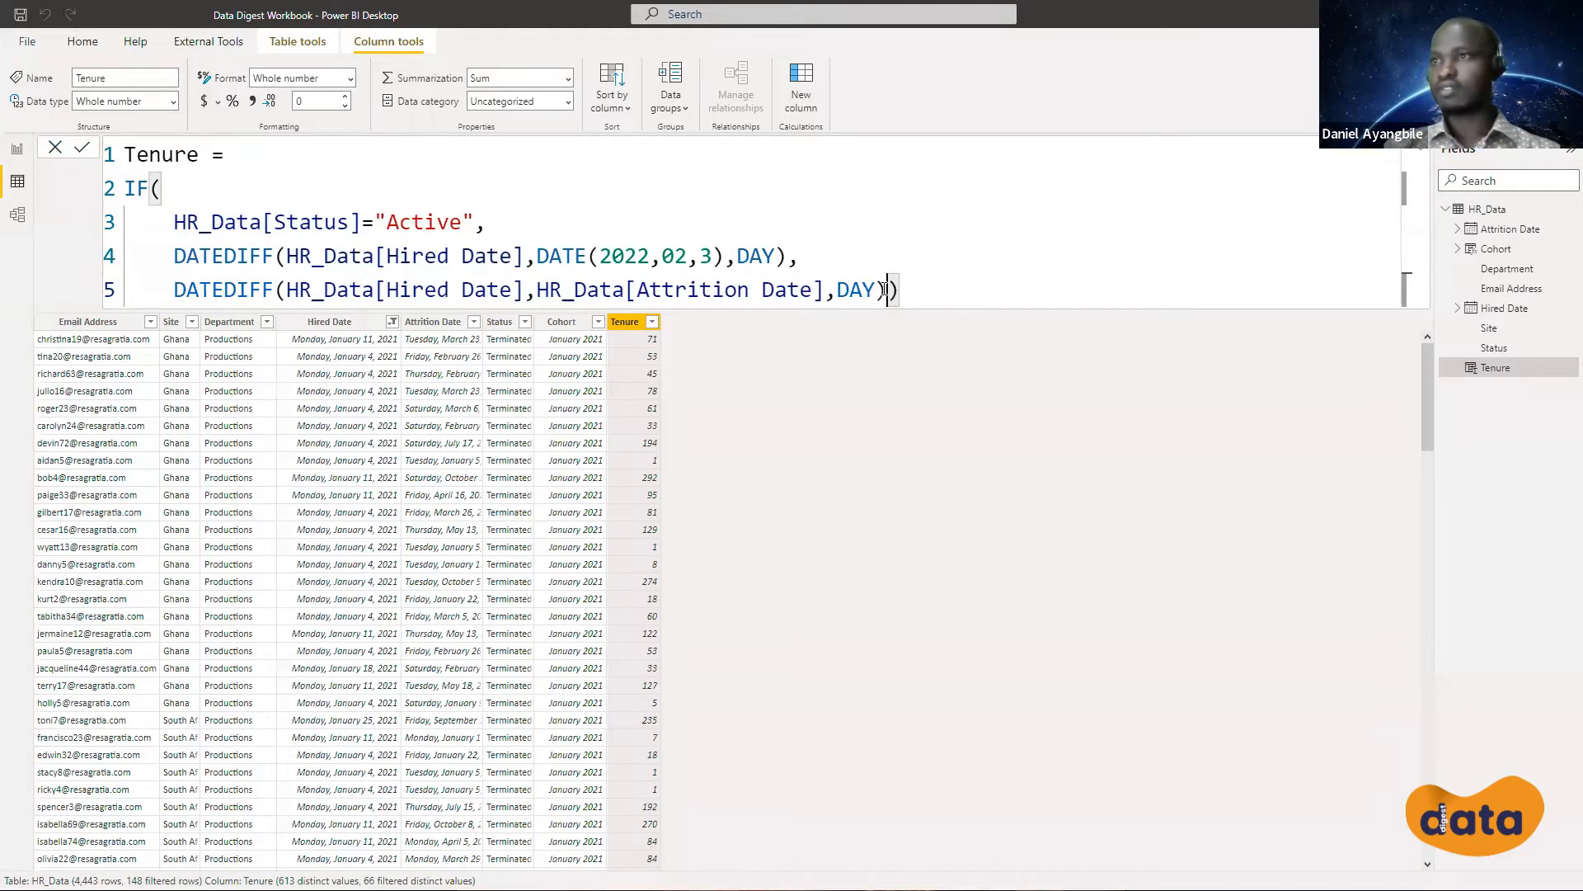
{"action": "key", "text": "shift+Return"}
{"action": "key", "text": "BackSpace"}
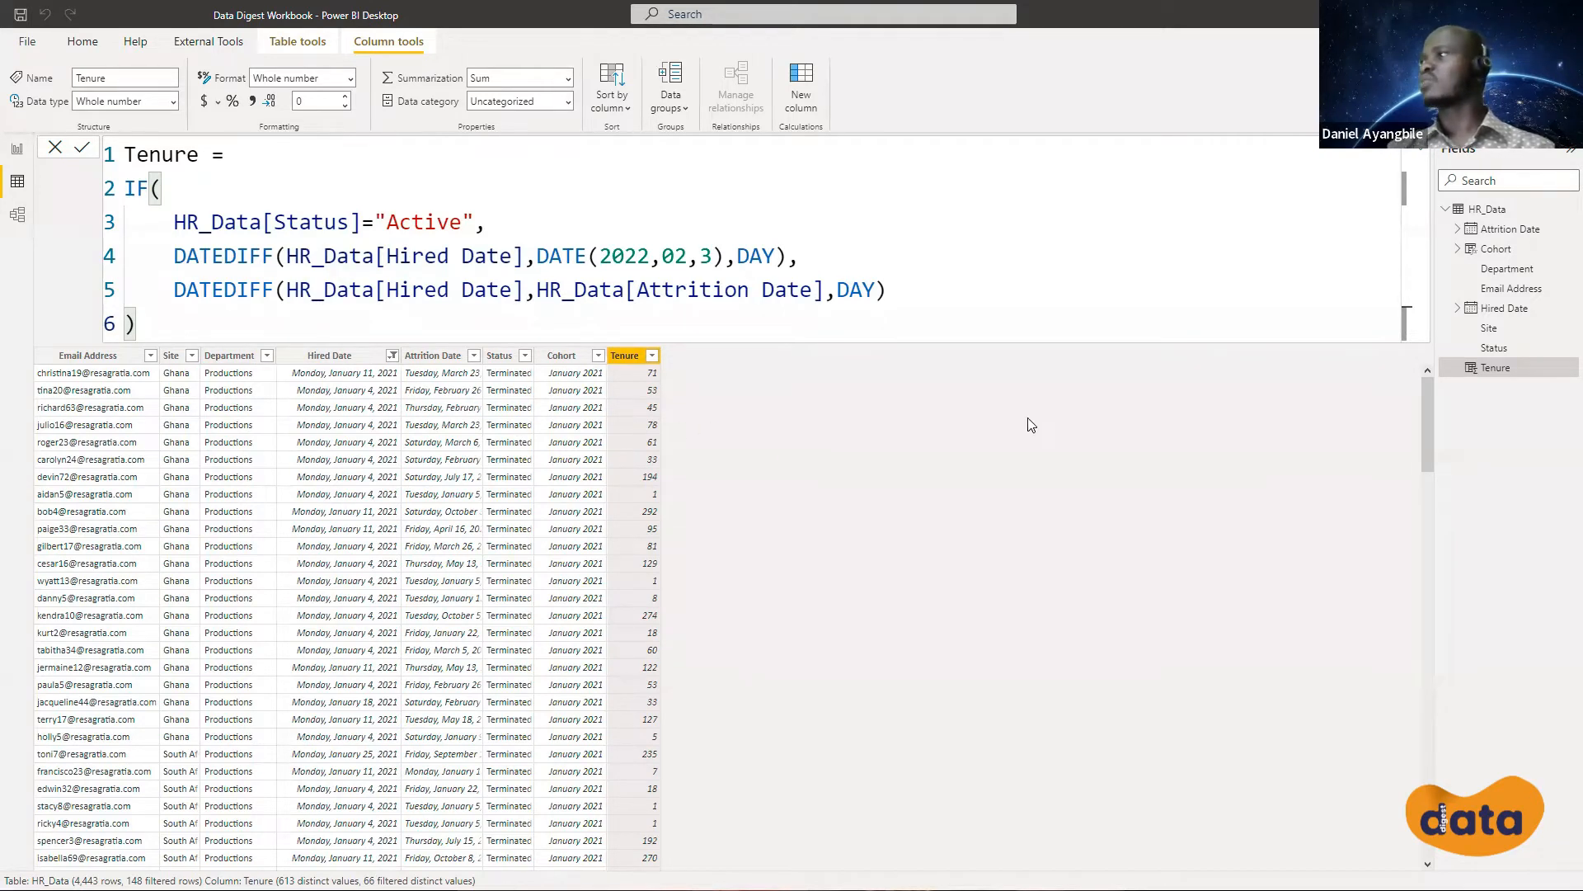
{"action": "left_click", "coordinate": [1422, 159]}
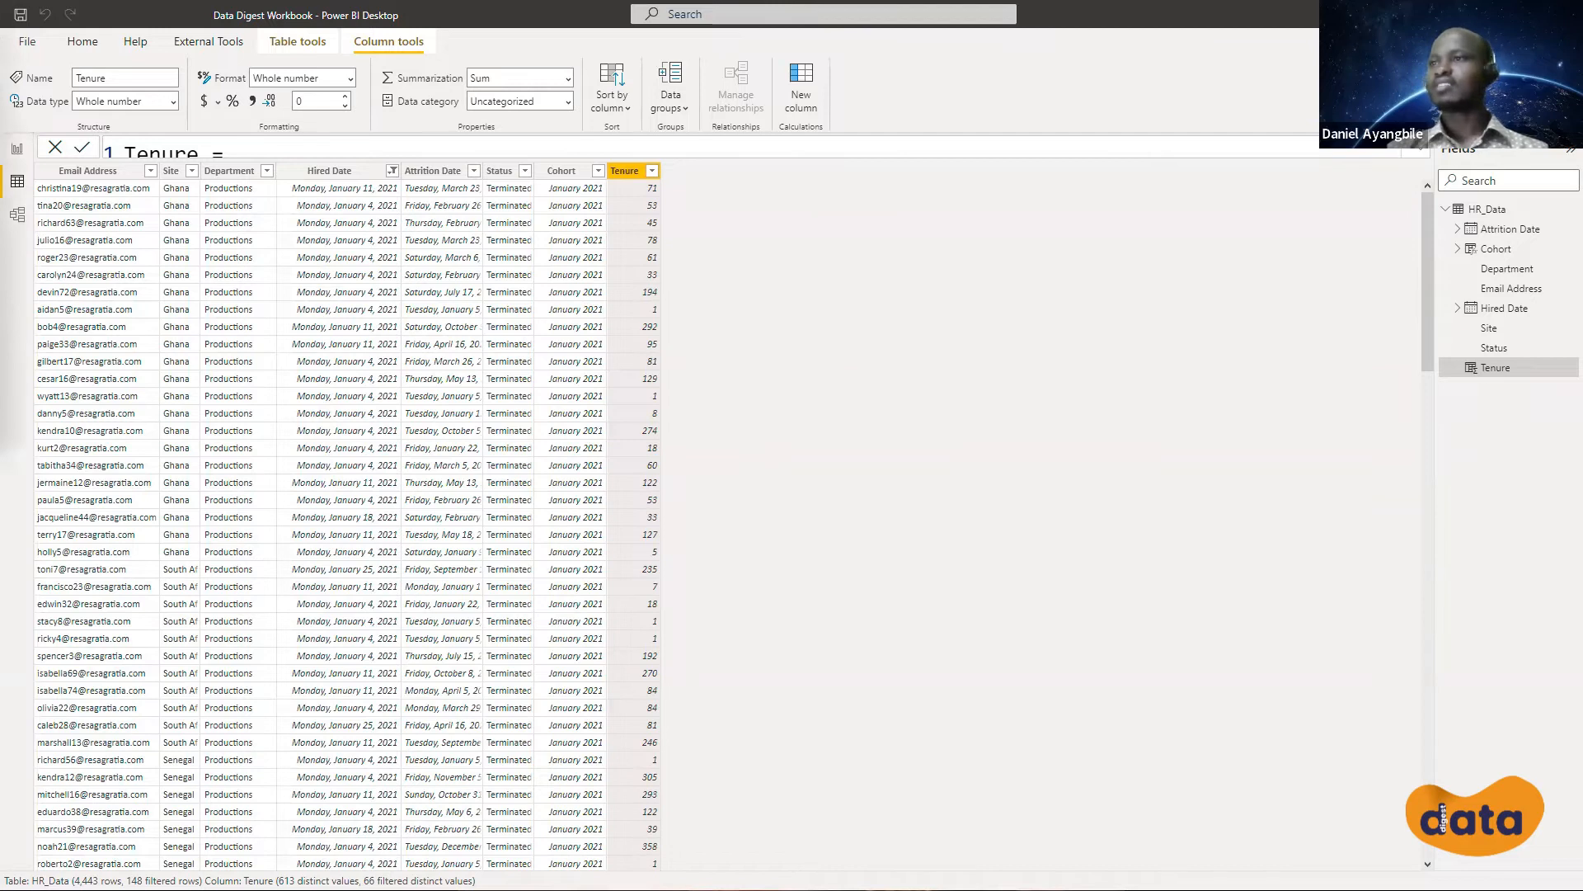
Switch to the Employee Attrition report and examine its cohort matrix, isolating the January 2020 row, and the Tenure_table data
{"action": "left_click", "coordinate": [1096, 163]}
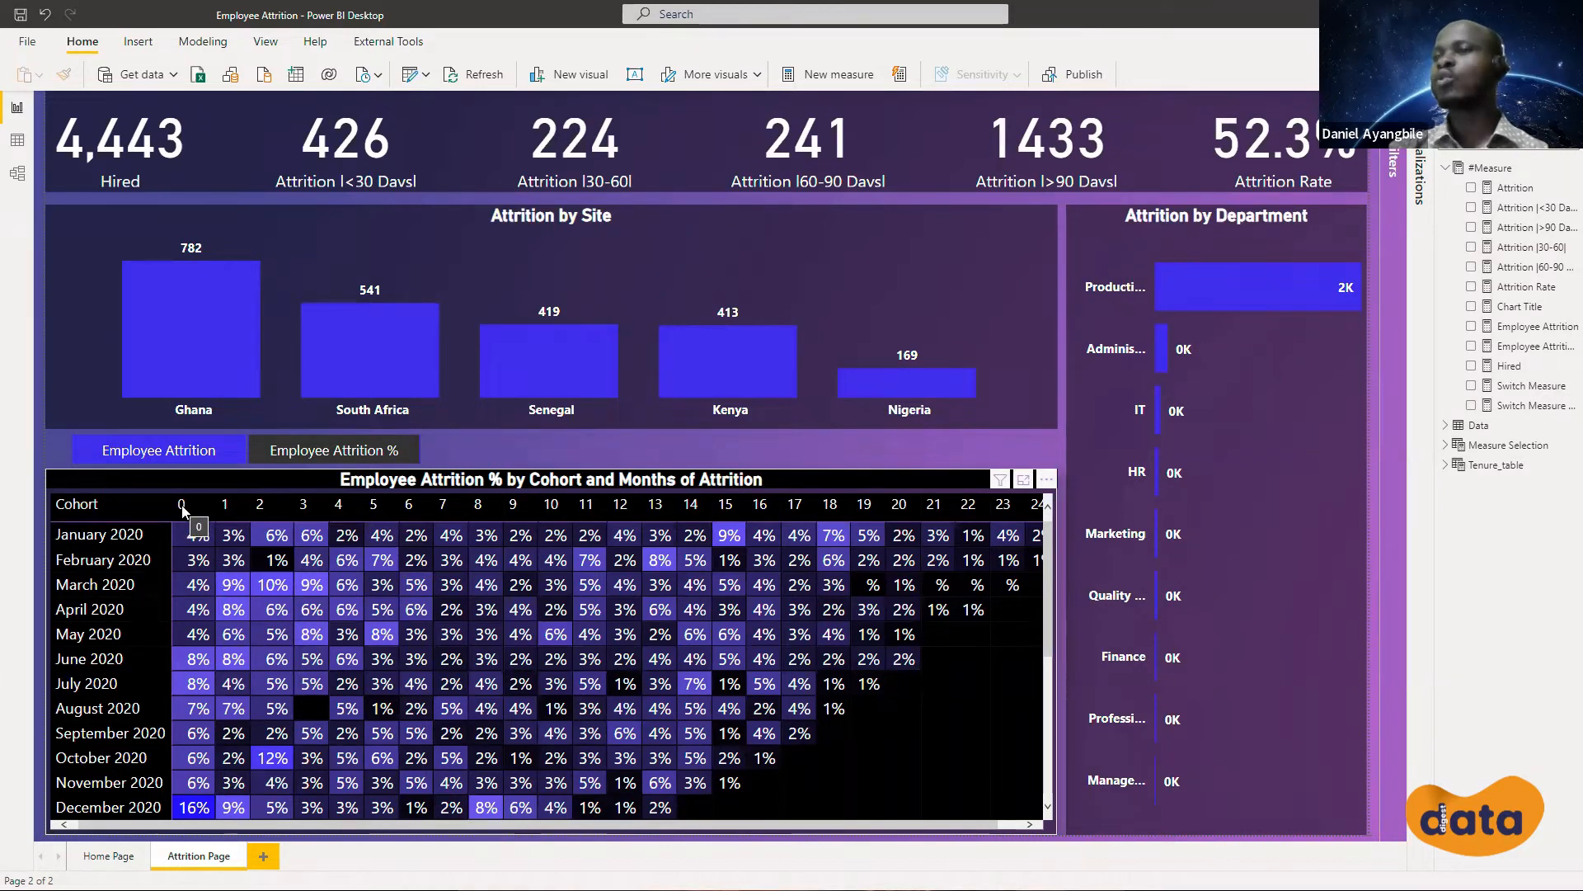
{"action": "left_click", "coordinate": [98, 537]}
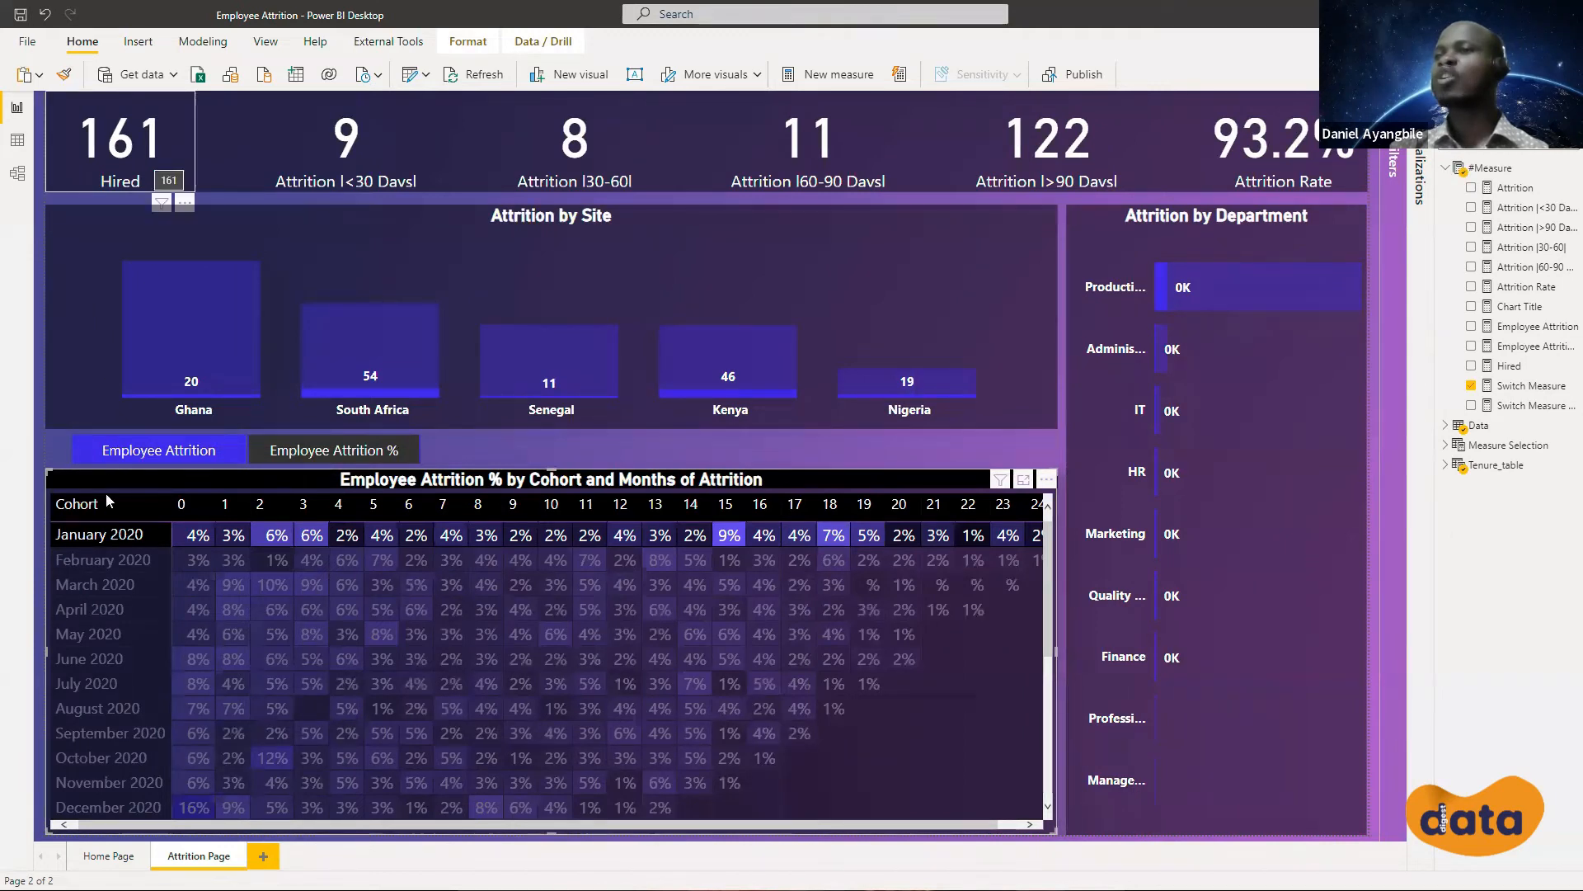
{"action": "left_click", "coordinate": [97, 538]}
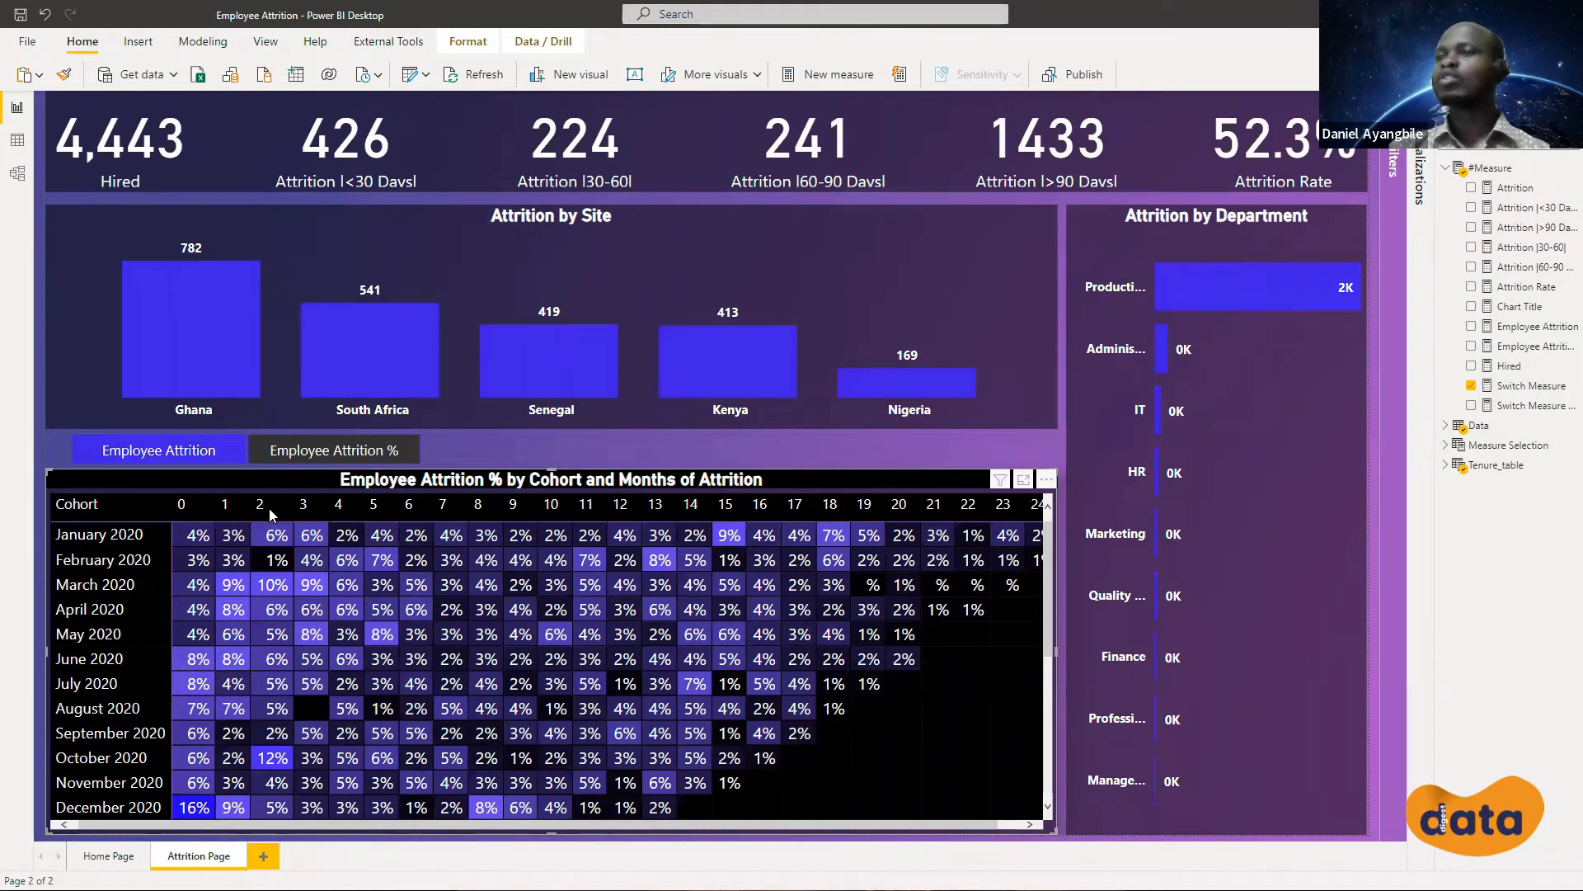
{"action": "mouse_move", "coordinate": [280, 542]}
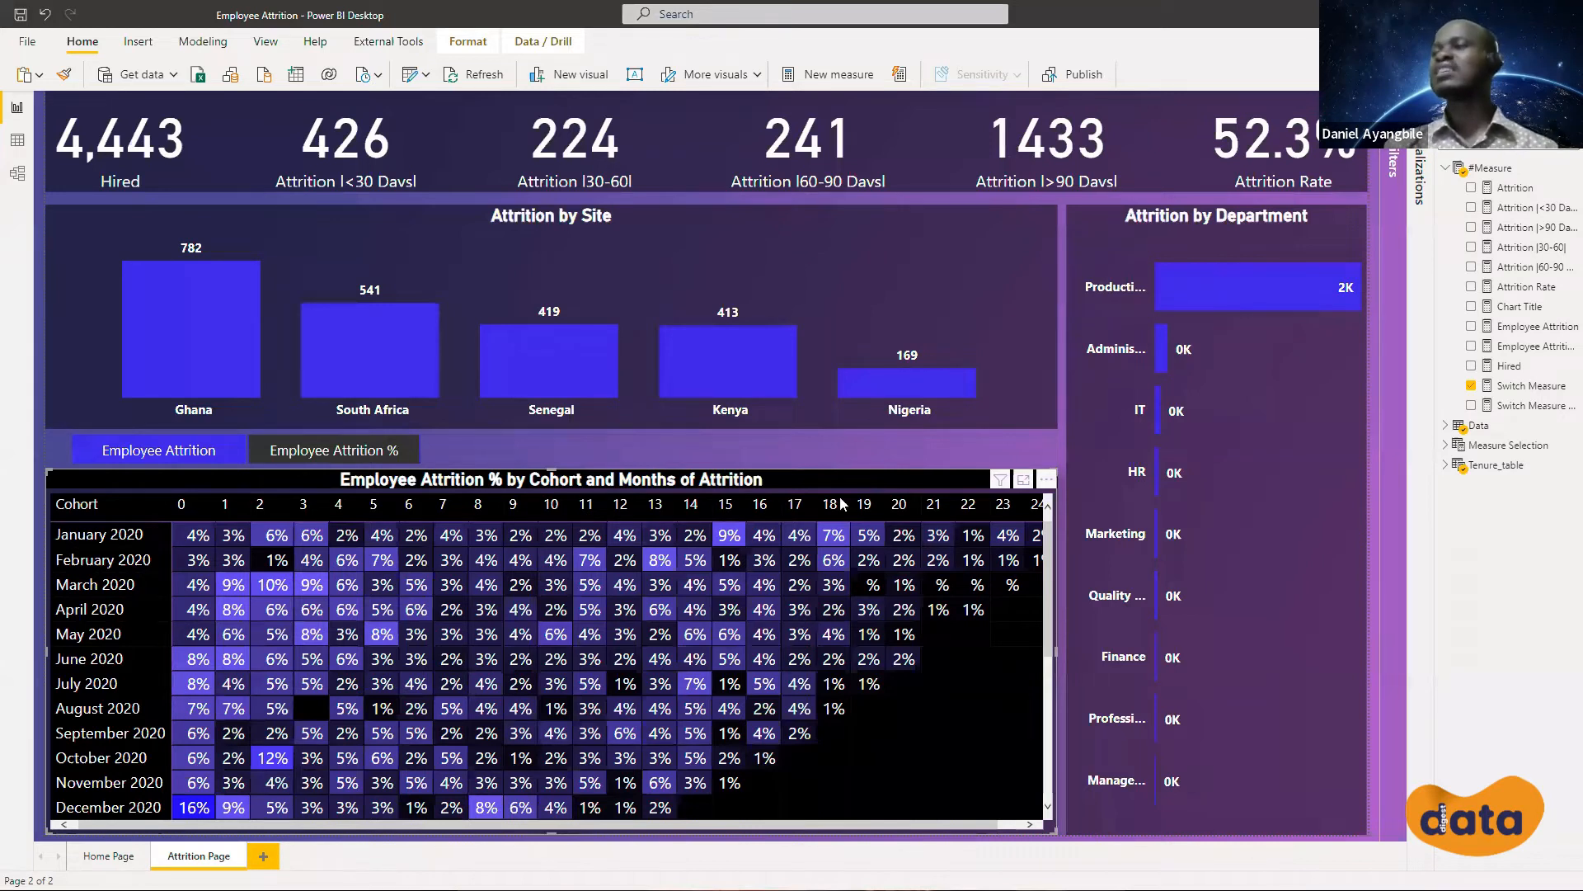
{"action": "left_click", "coordinate": [24, 145]}
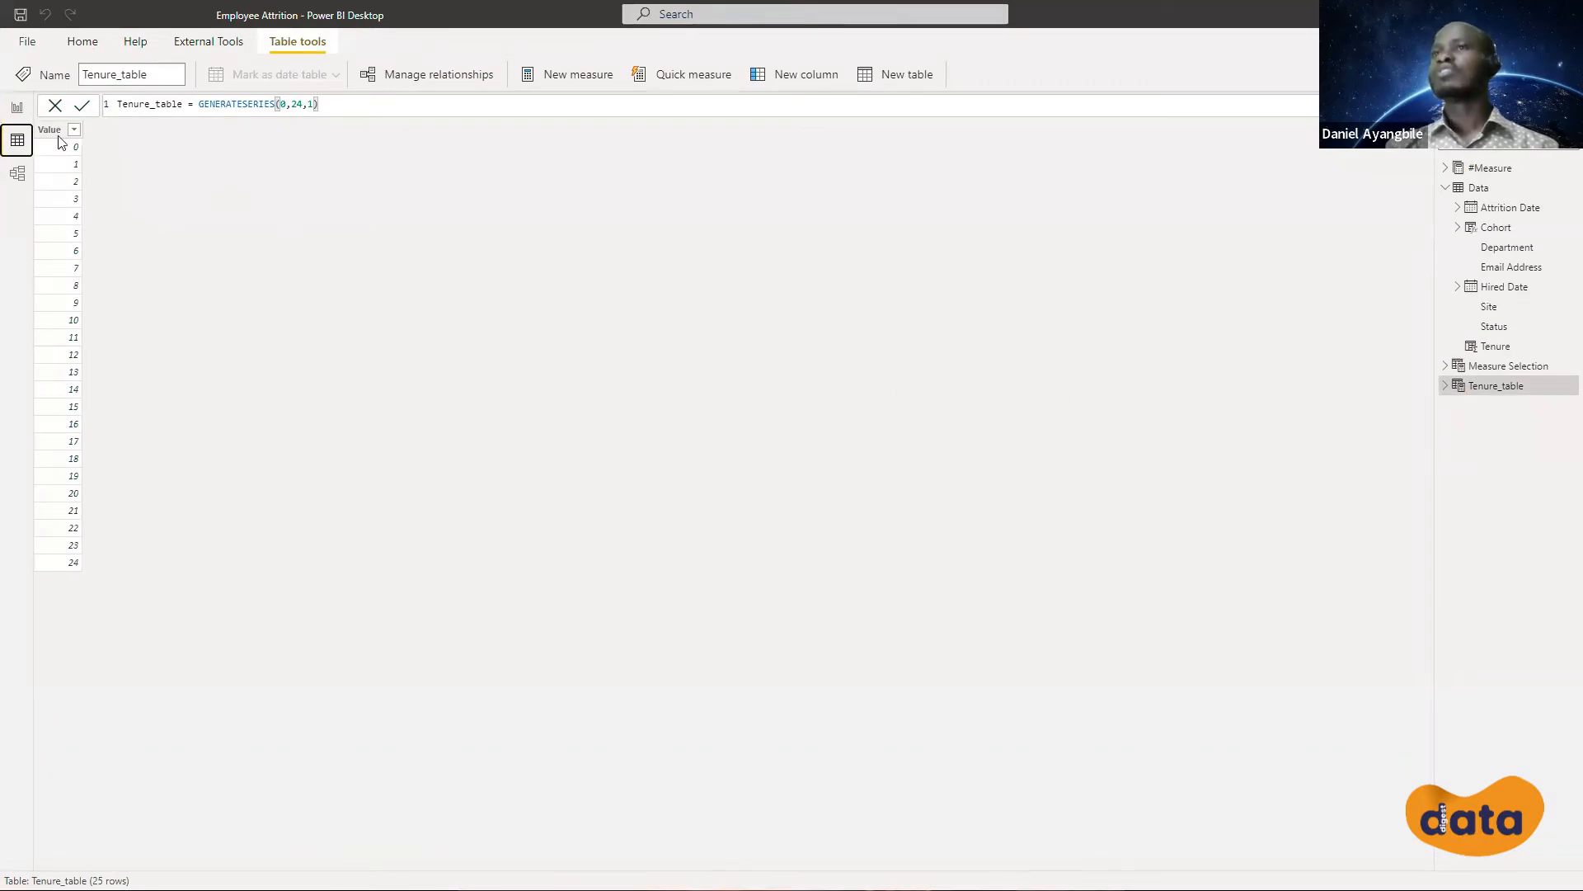
{"action": "left_click", "coordinate": [17, 110]}
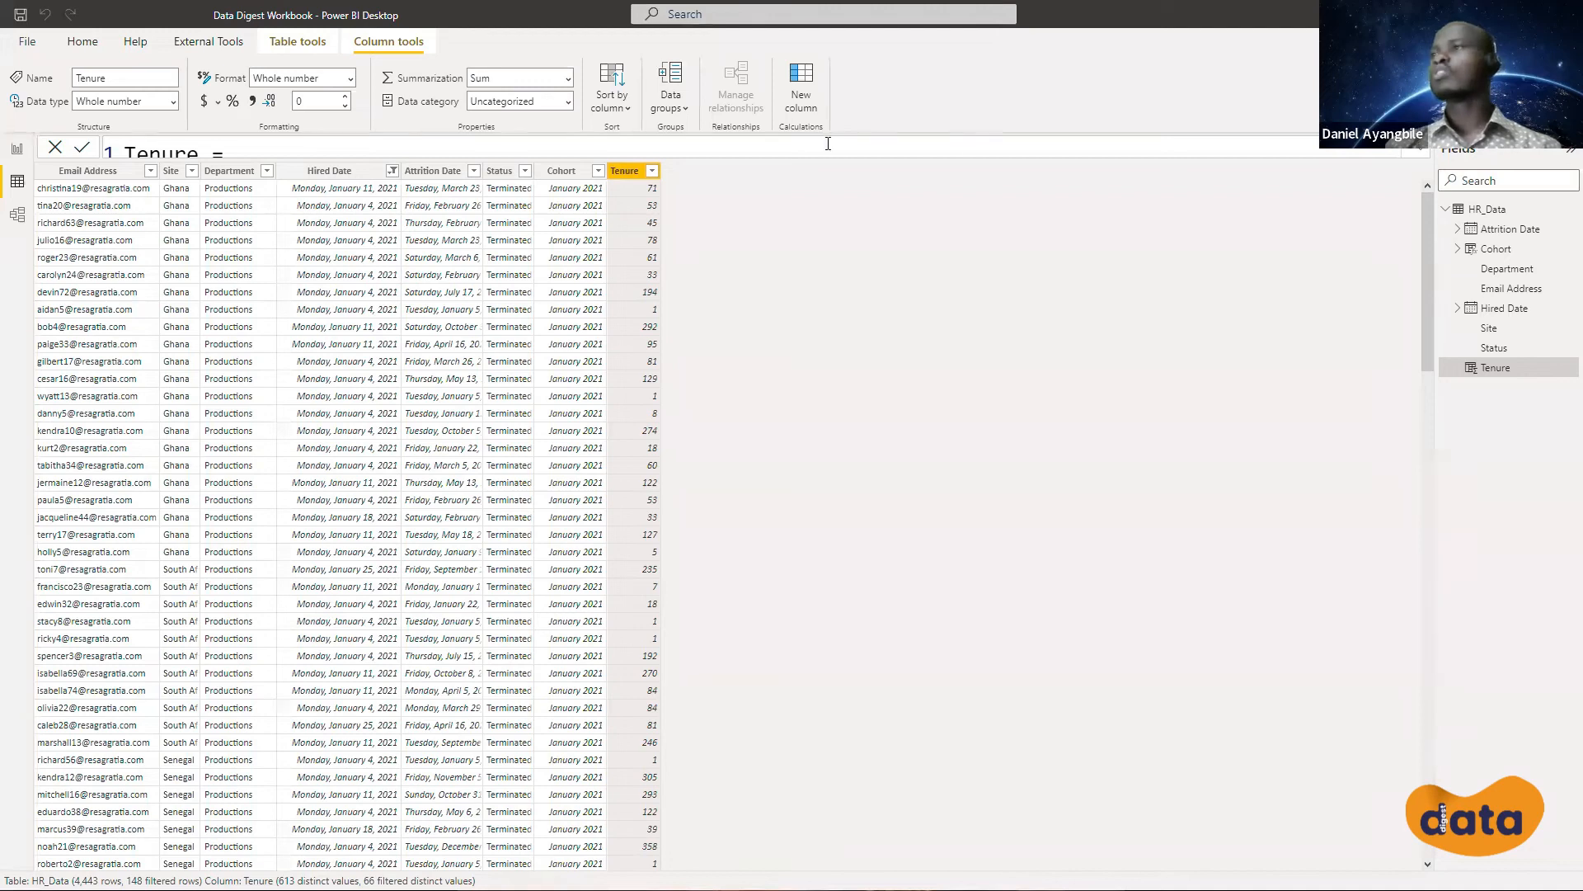
Add a new calculated table to the Data Digest Workbook alongside HR_Data
{"action": "left_click", "coordinate": [1476, 209]}
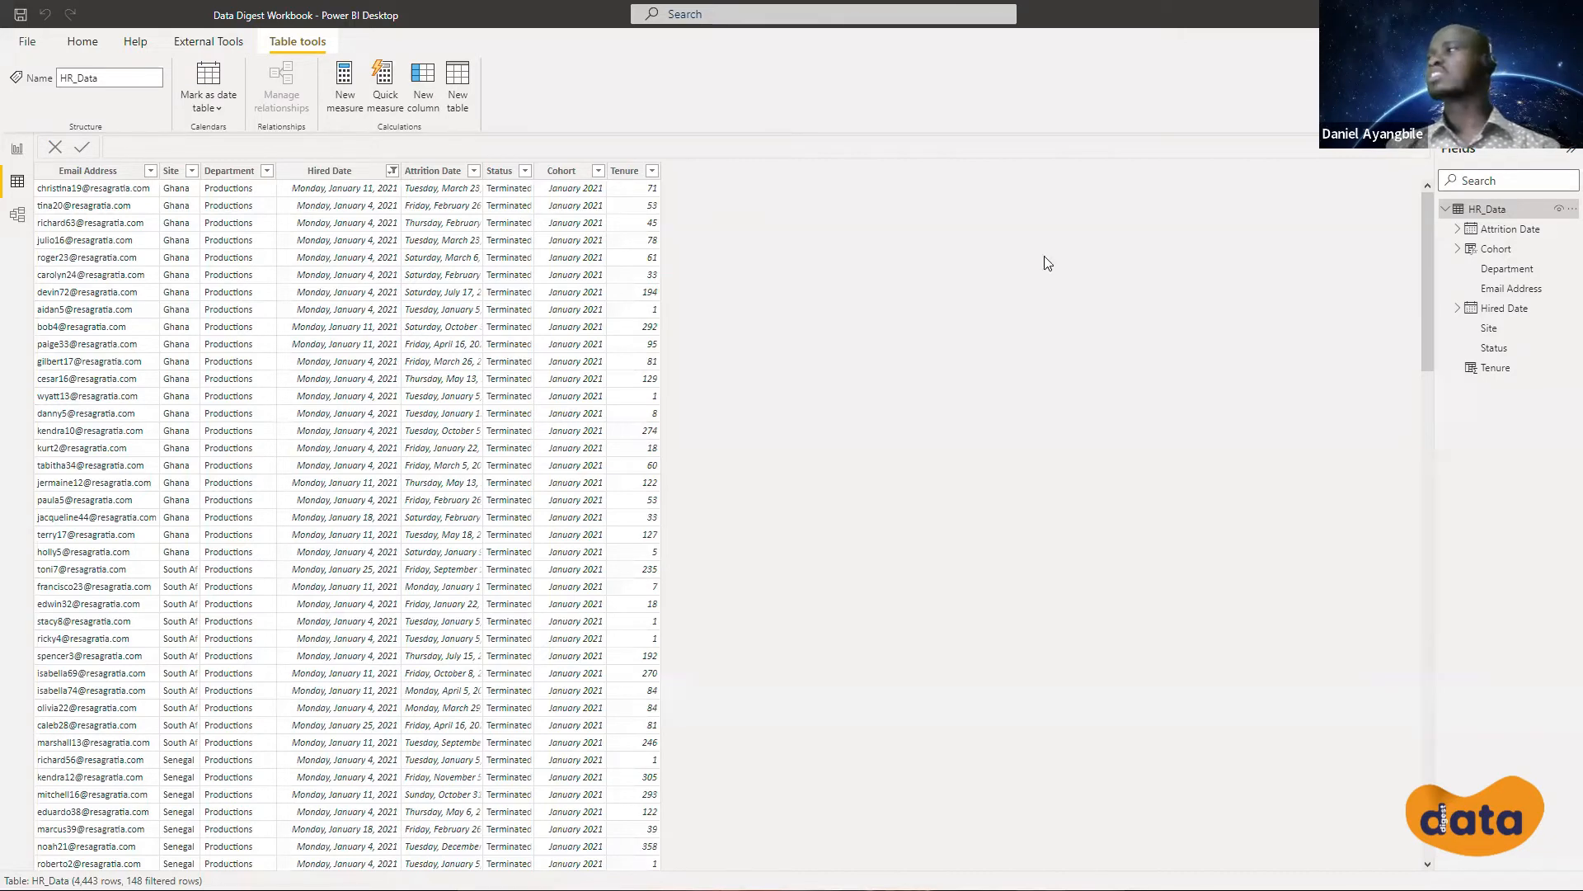
{"action": "right_click", "coordinate": [1480, 212]}
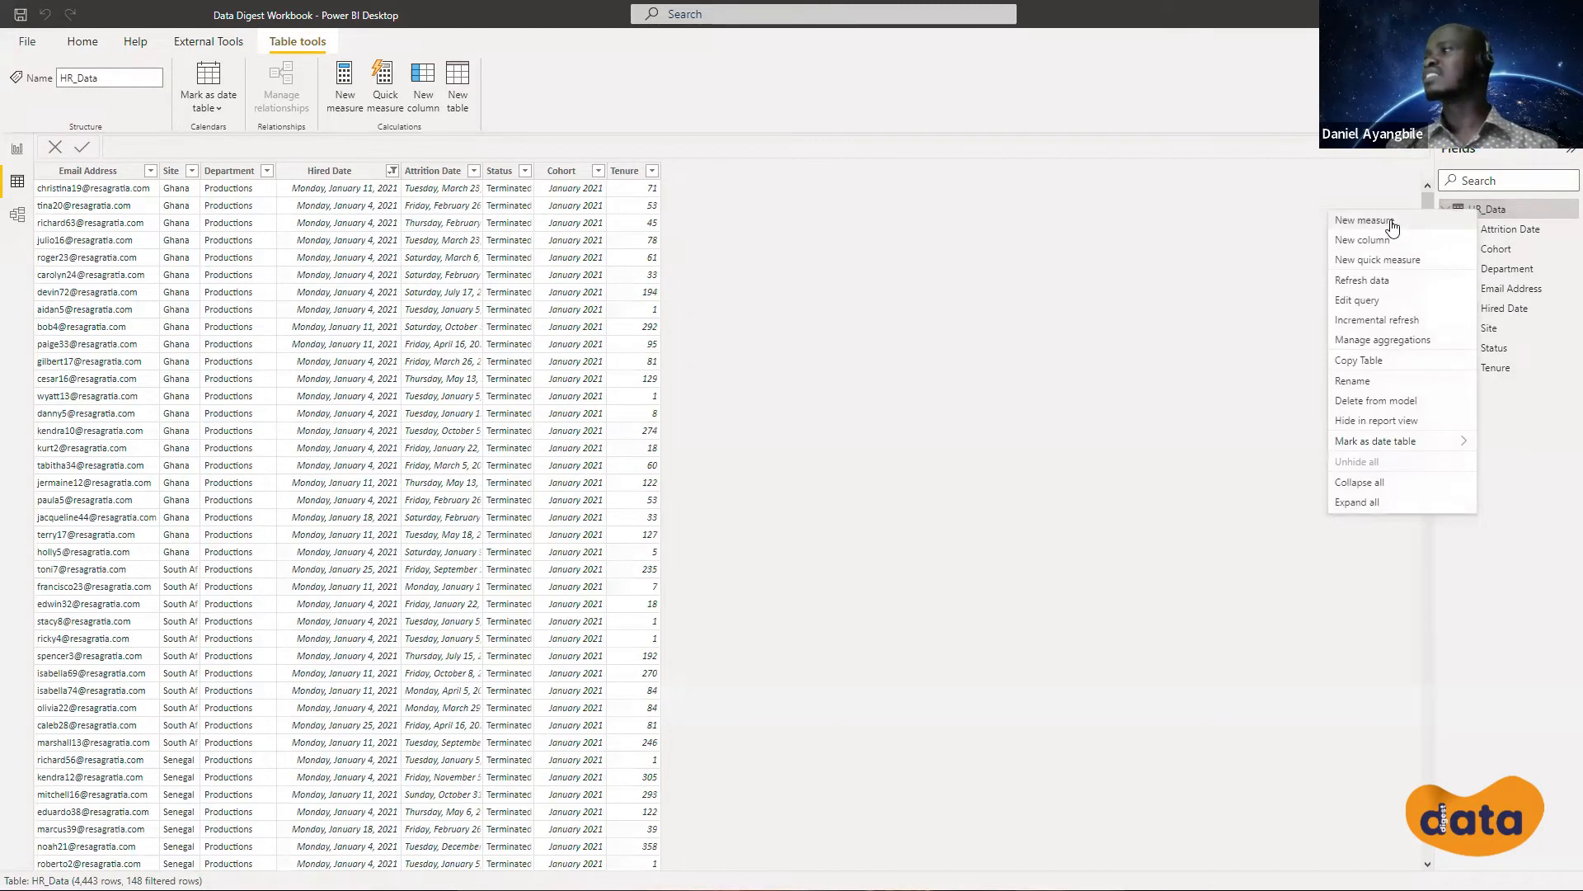
{"action": "left_click", "coordinate": [1397, 181]}
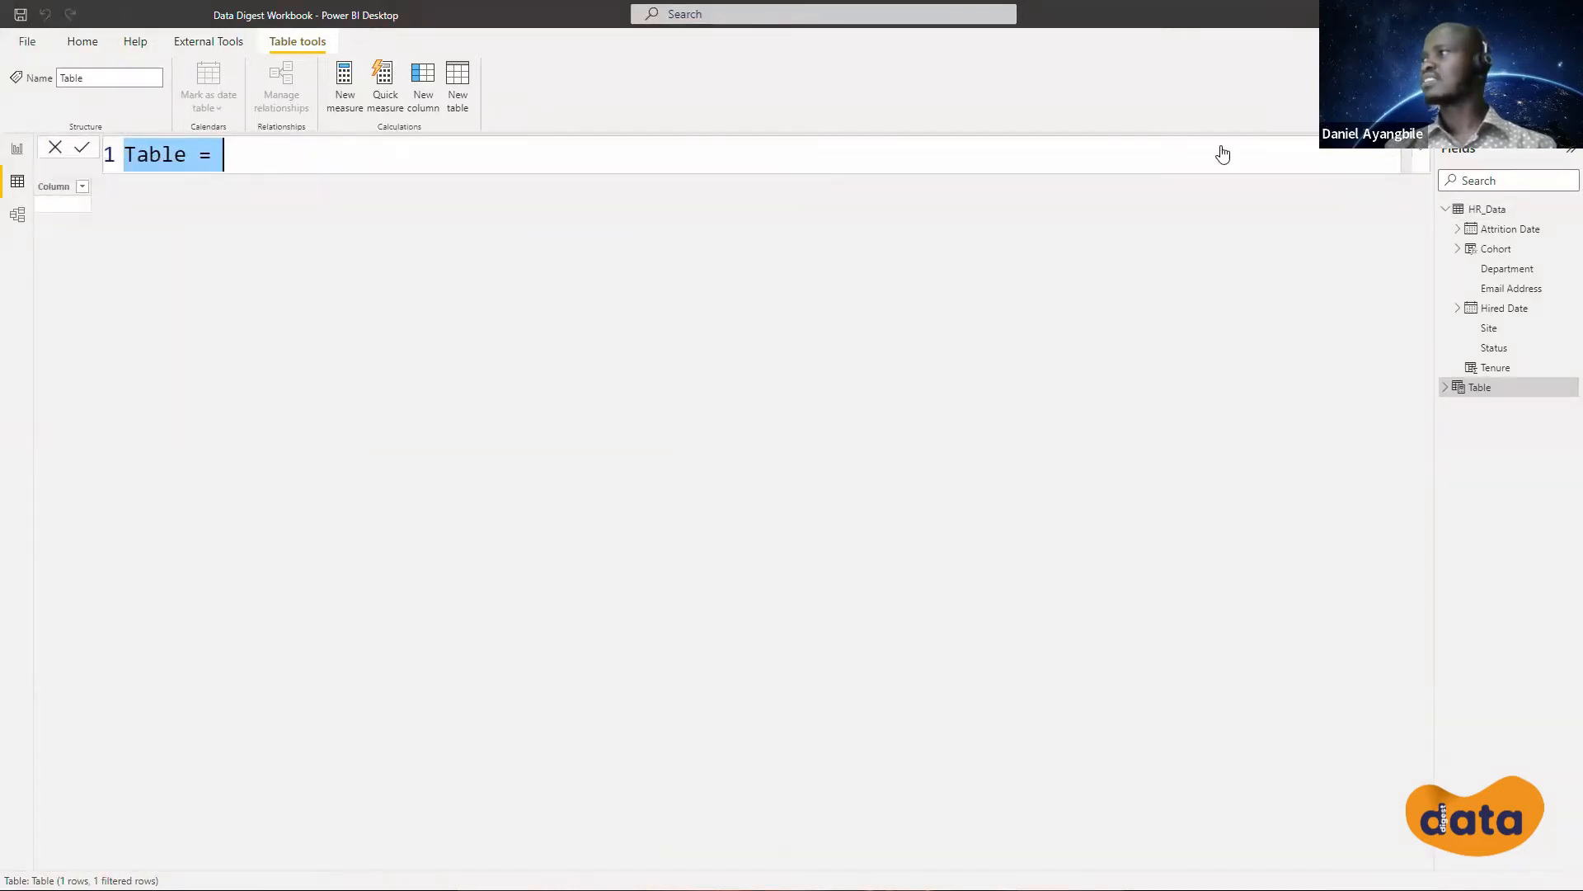
{"action": "type", "text": "Tenure=IF(HR_Data[Status]=\"Active\",DATEDIFF(HR_Data[Hired Date],DATE(2022,02,3),DAY),DATEDIFF(HR_Data[Hired Date],HR_Data[Attrition Date],DAY)"}
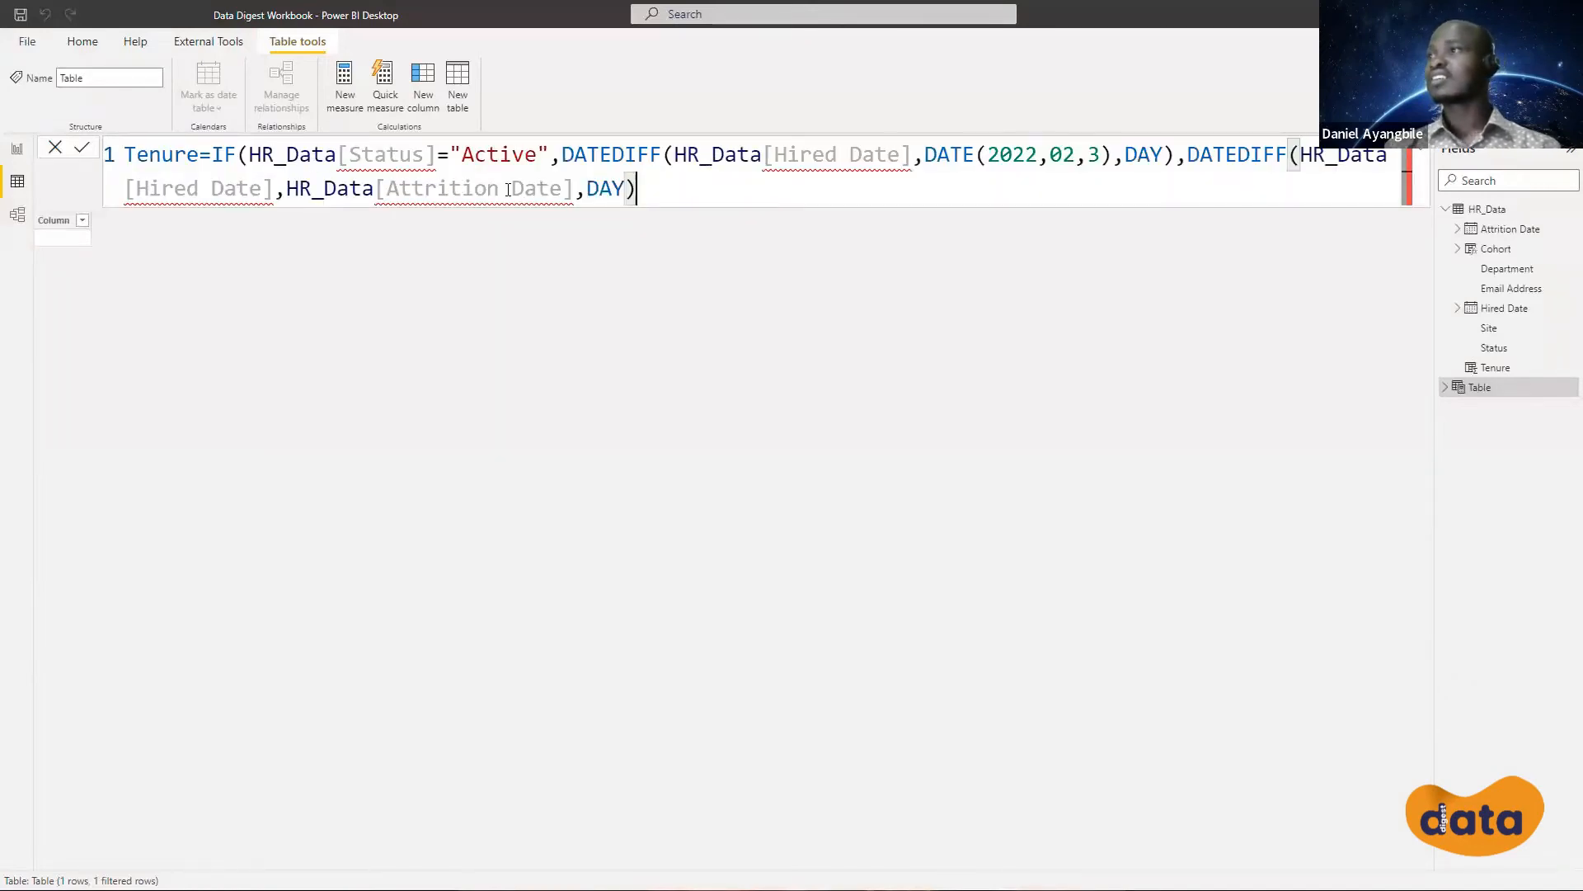
{"action": "mouse_move", "coordinate": [529, 189]}
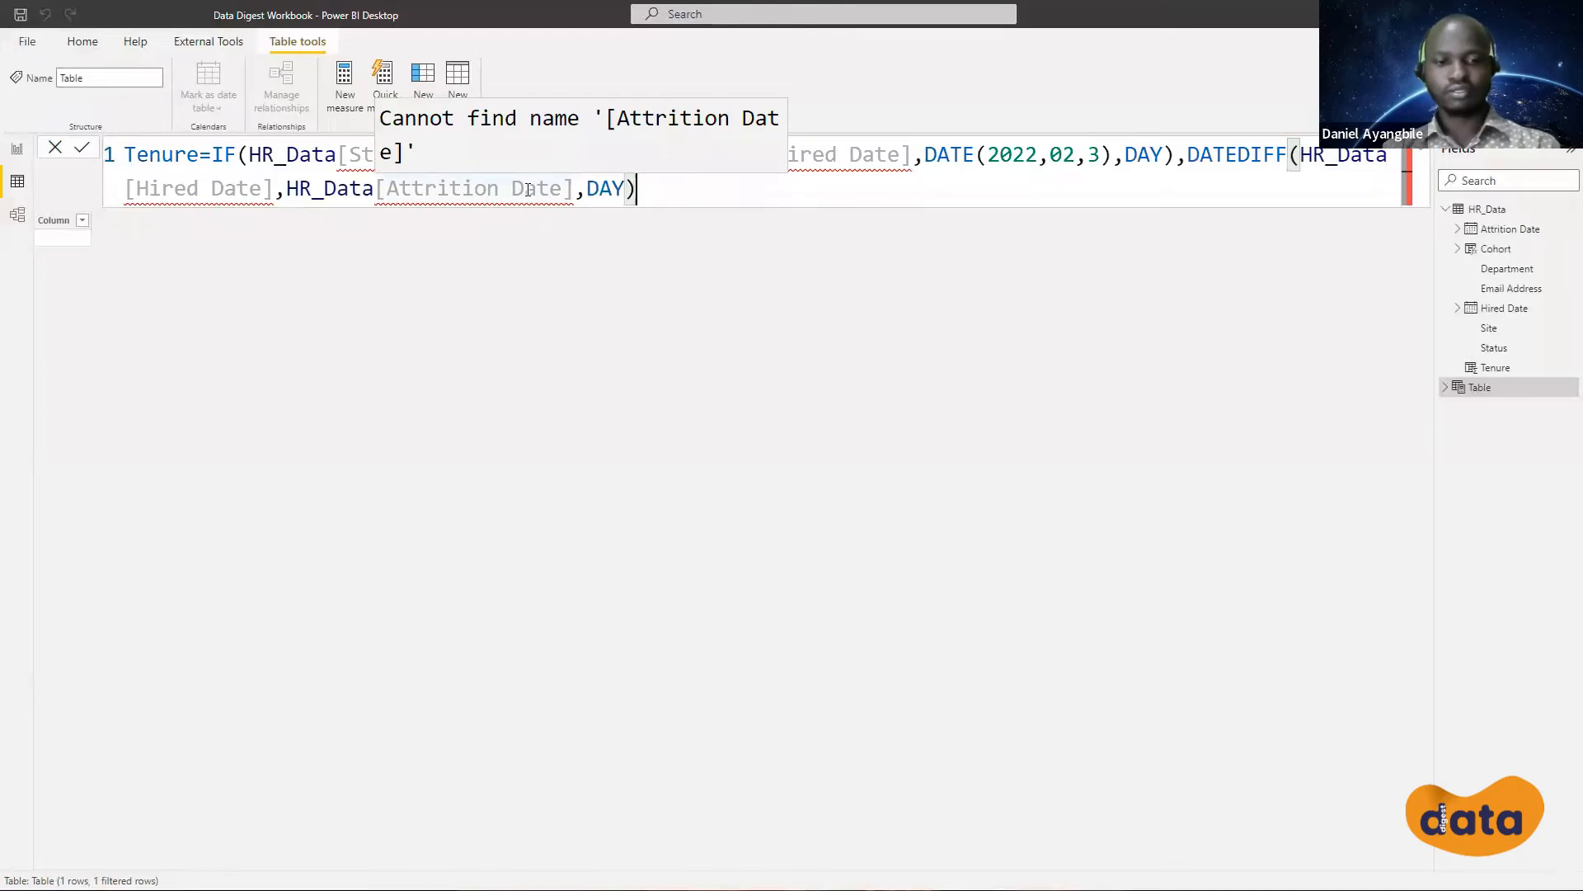
{"action": "key", "text": "ctrl+z"}
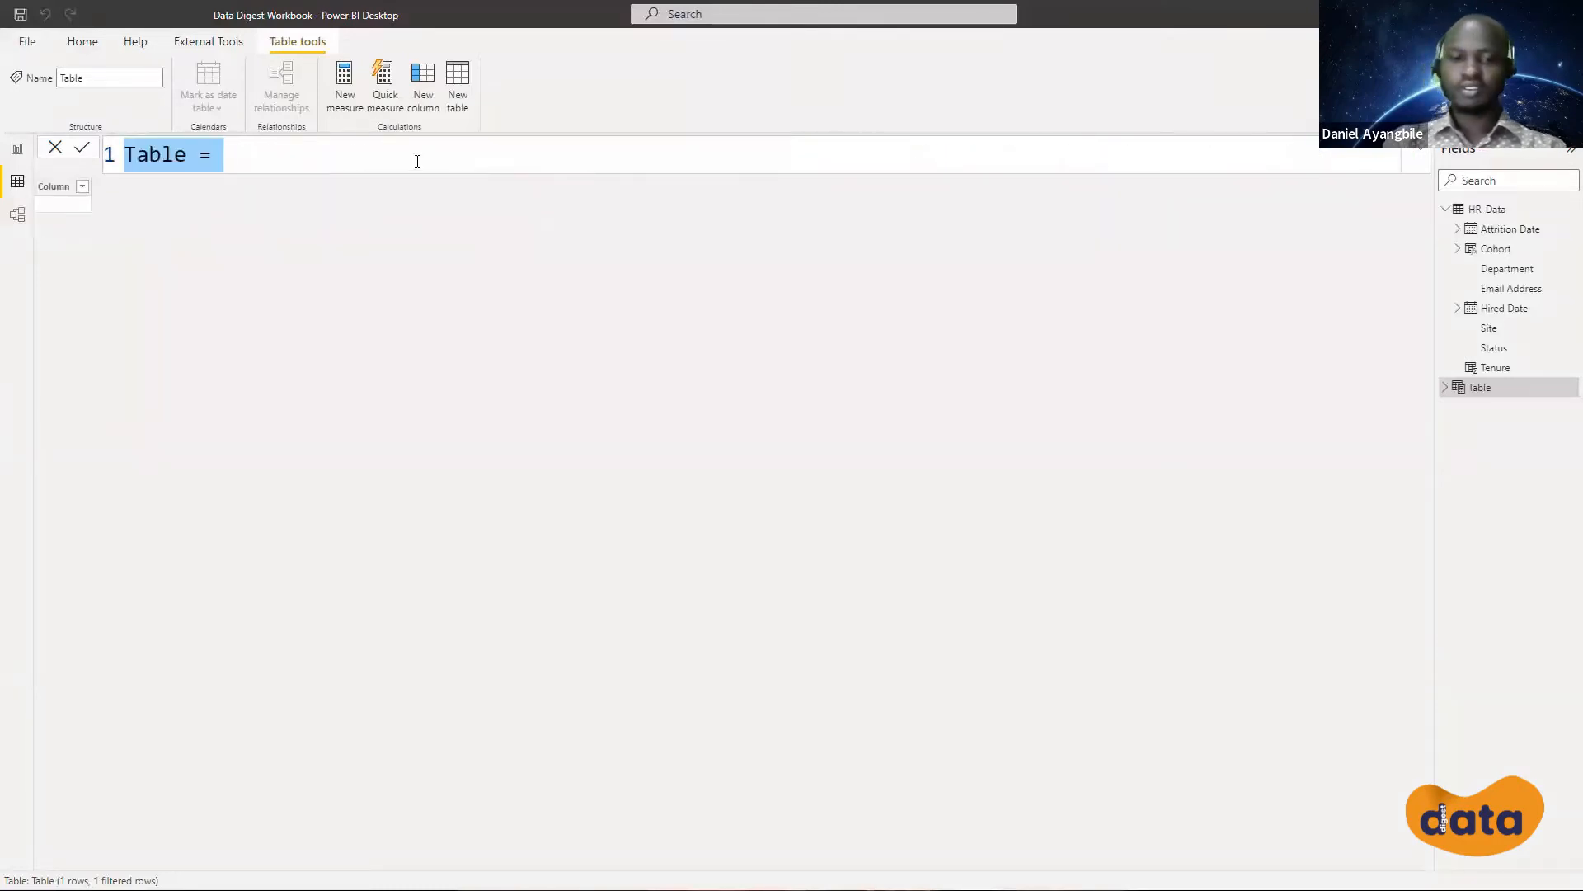
Begin the new table's formula with the name Tenure_table followed by an equals sign
{"action": "type", "text": "T"}
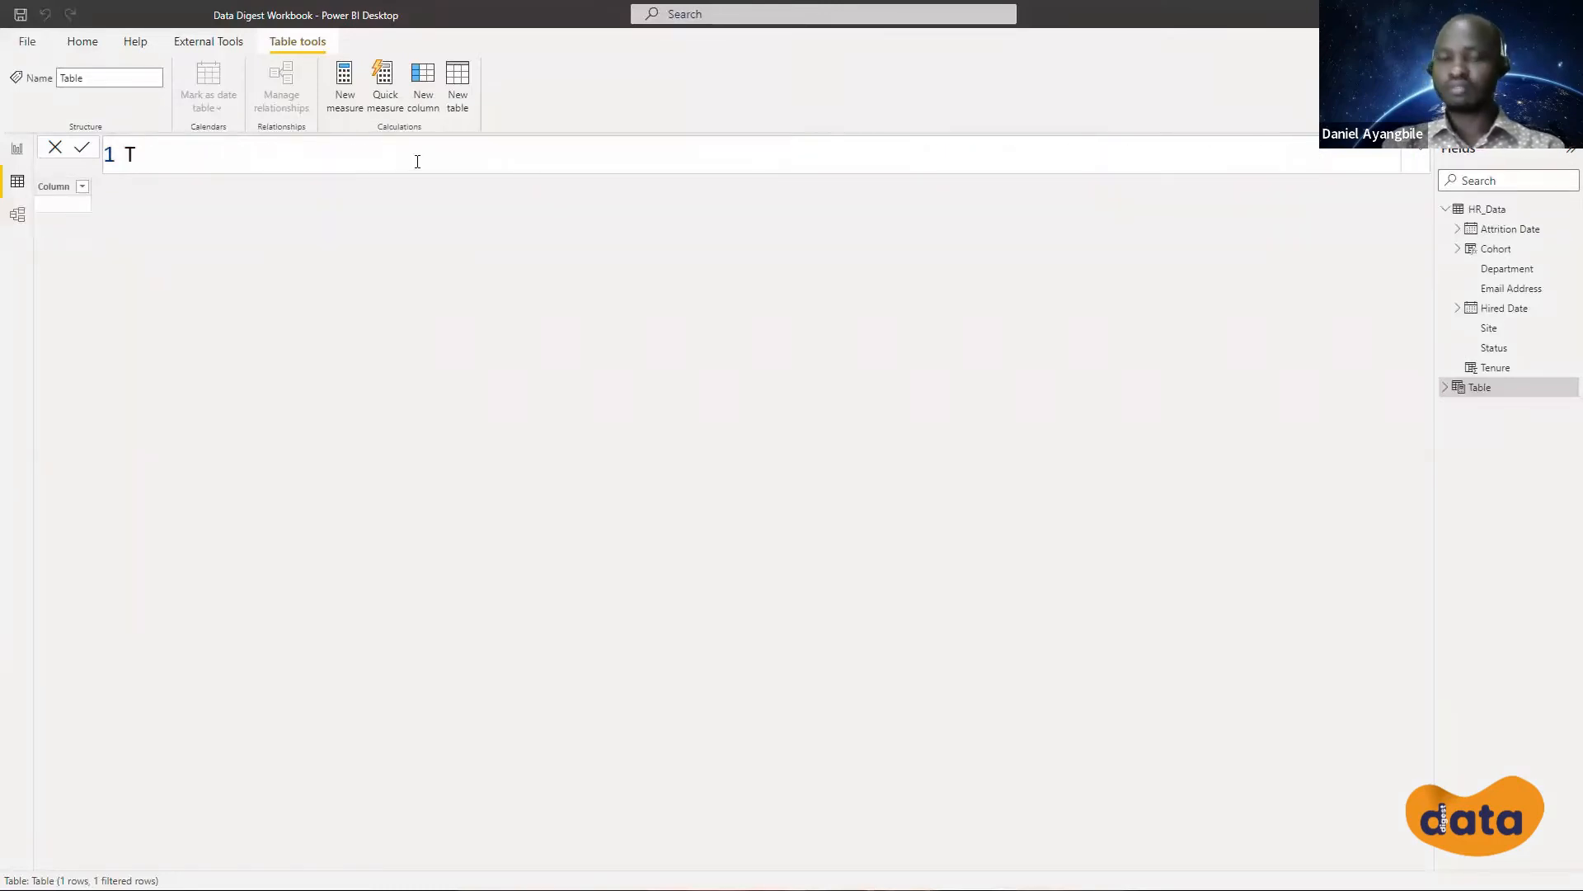
{"action": "type", "text": "enure"}
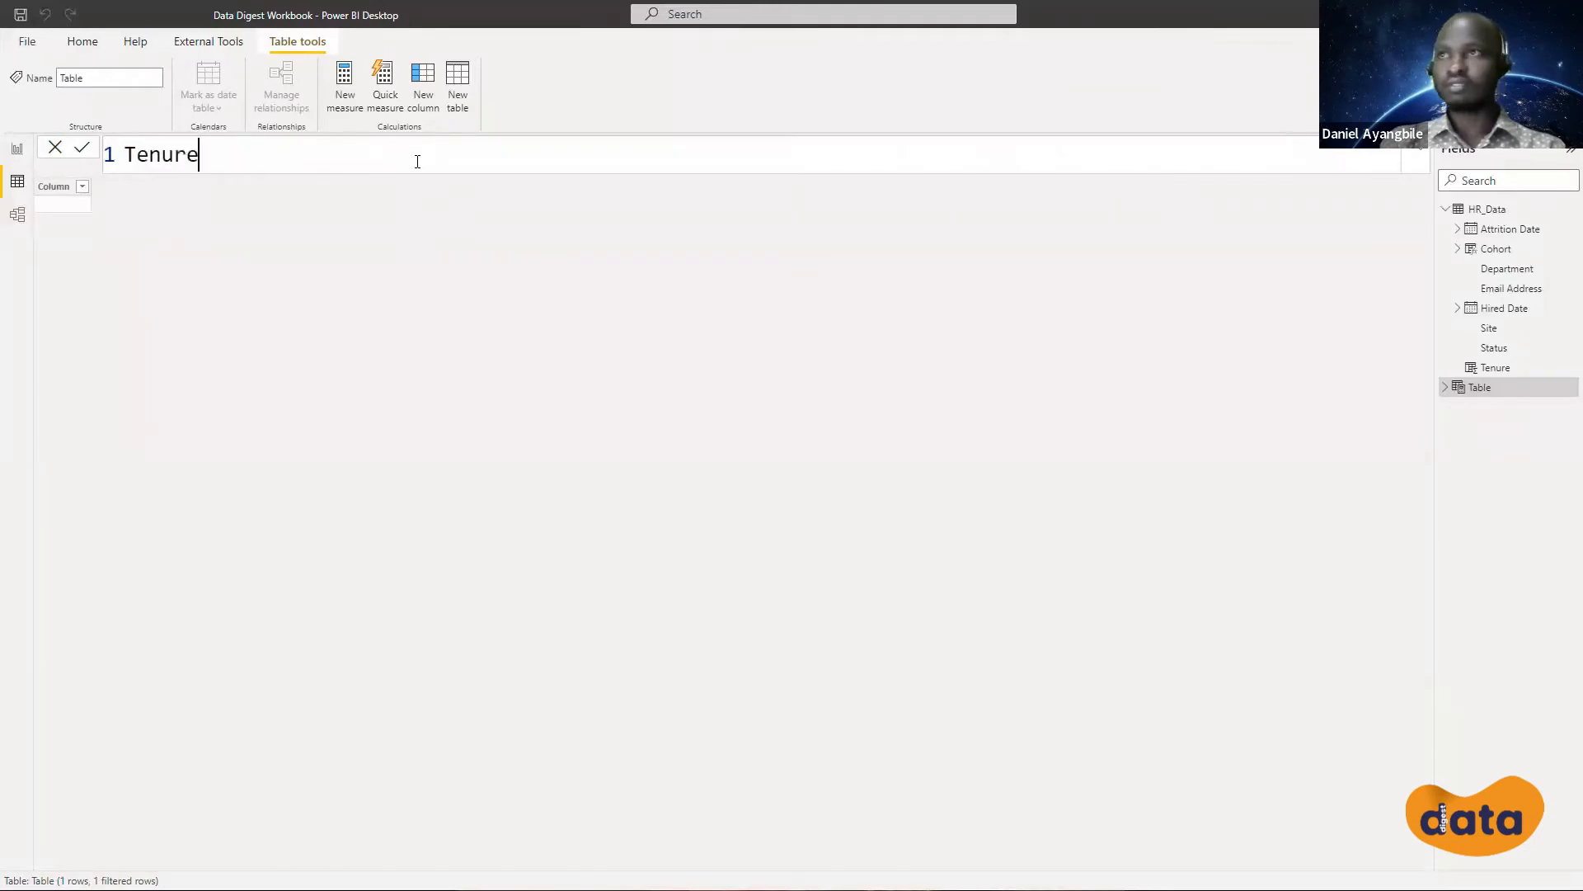
{"action": "type", "text": "_table="}
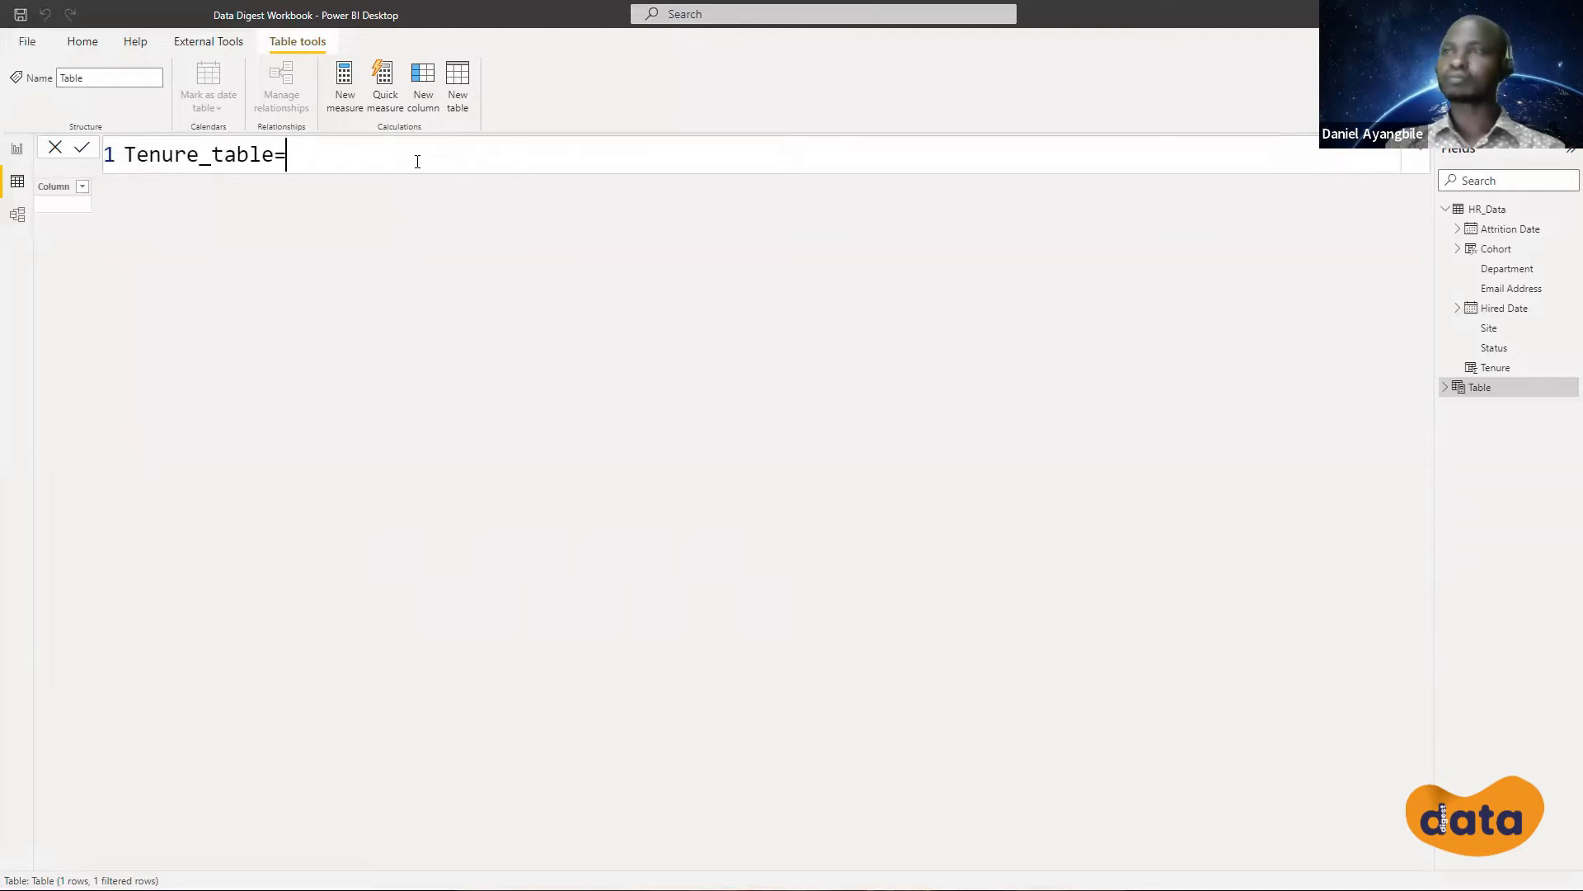
Complete the Tenure_table definition with GENERATESERIES(0,24,1) and create the table
{"action": "type", "text": "Gene"}
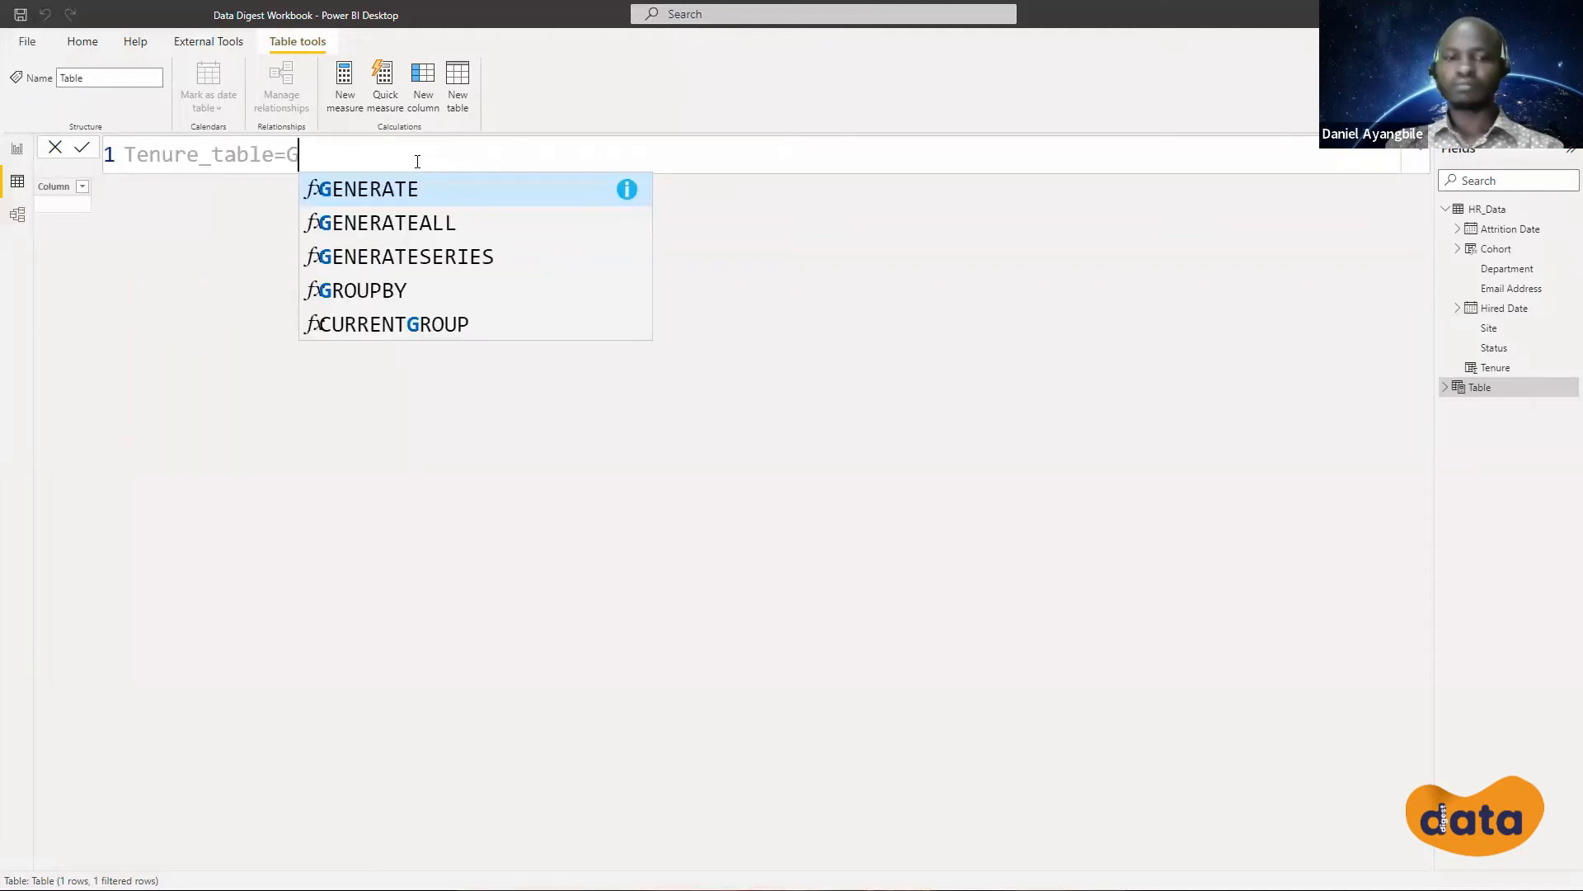
{"action": "left_click", "coordinate": [435, 257]}
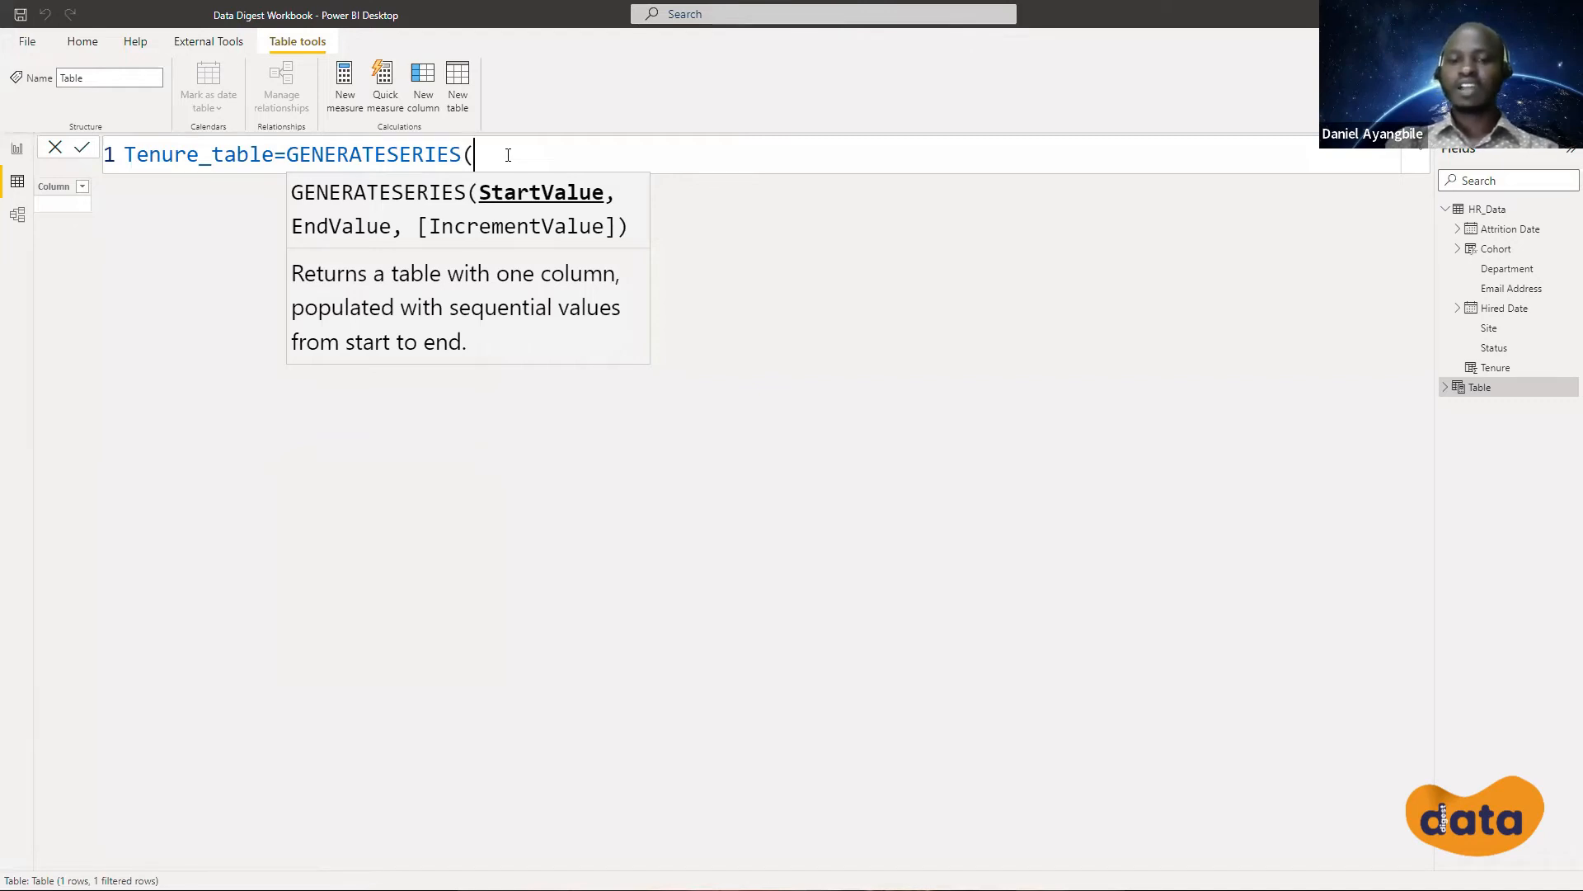
{"action": "type", "text": "0,"}
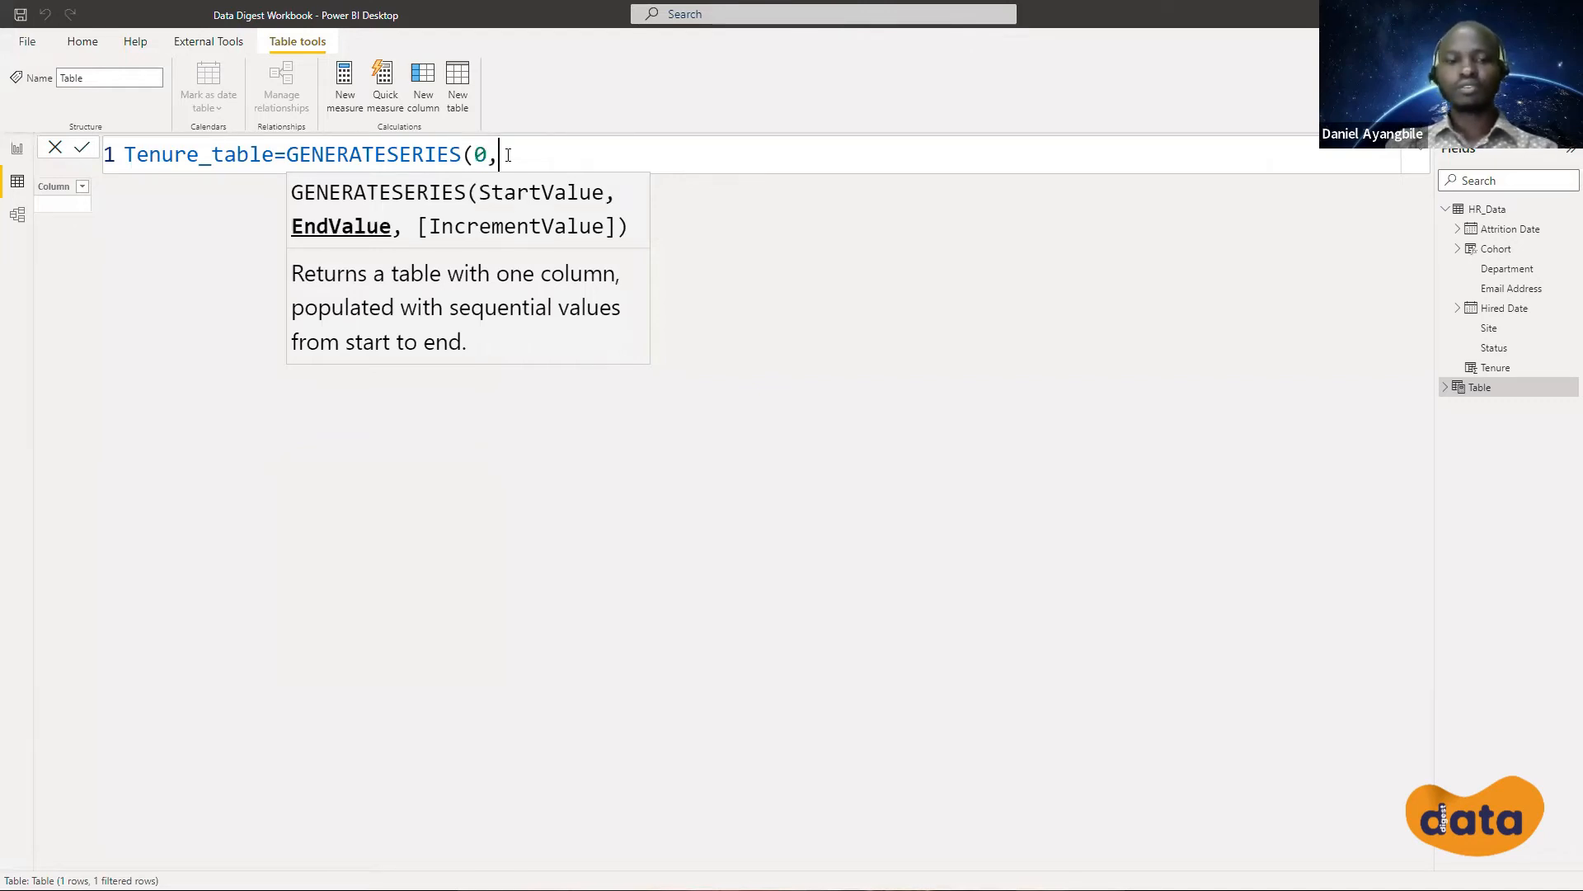
{"action": "type", "text": "24"}
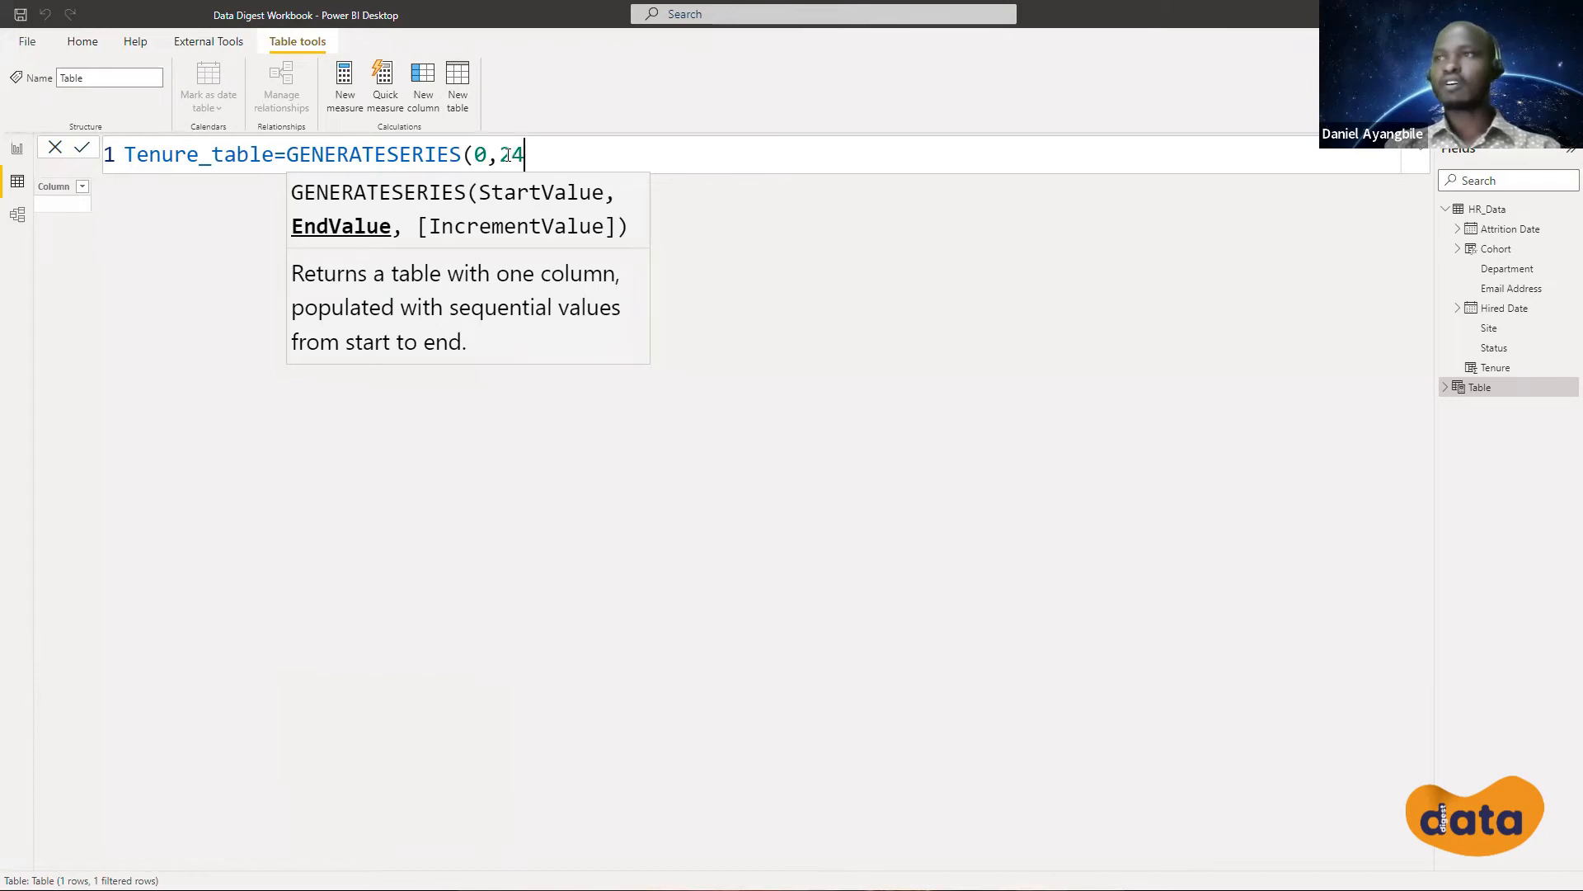
{"action": "type", "text": ",1"}
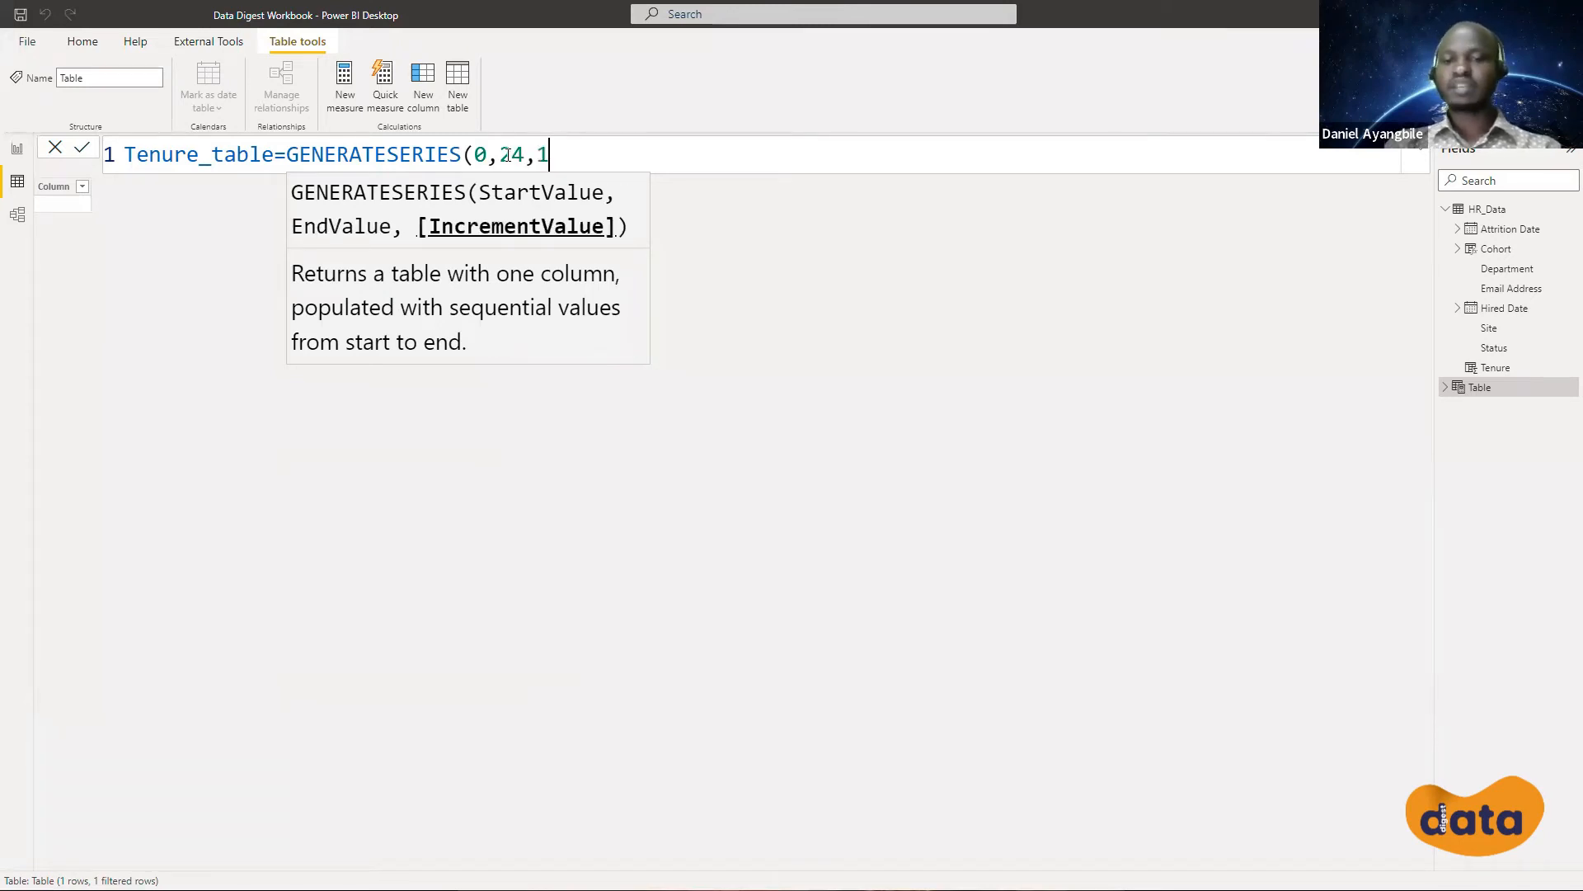
{"action": "type", "text": ")"}
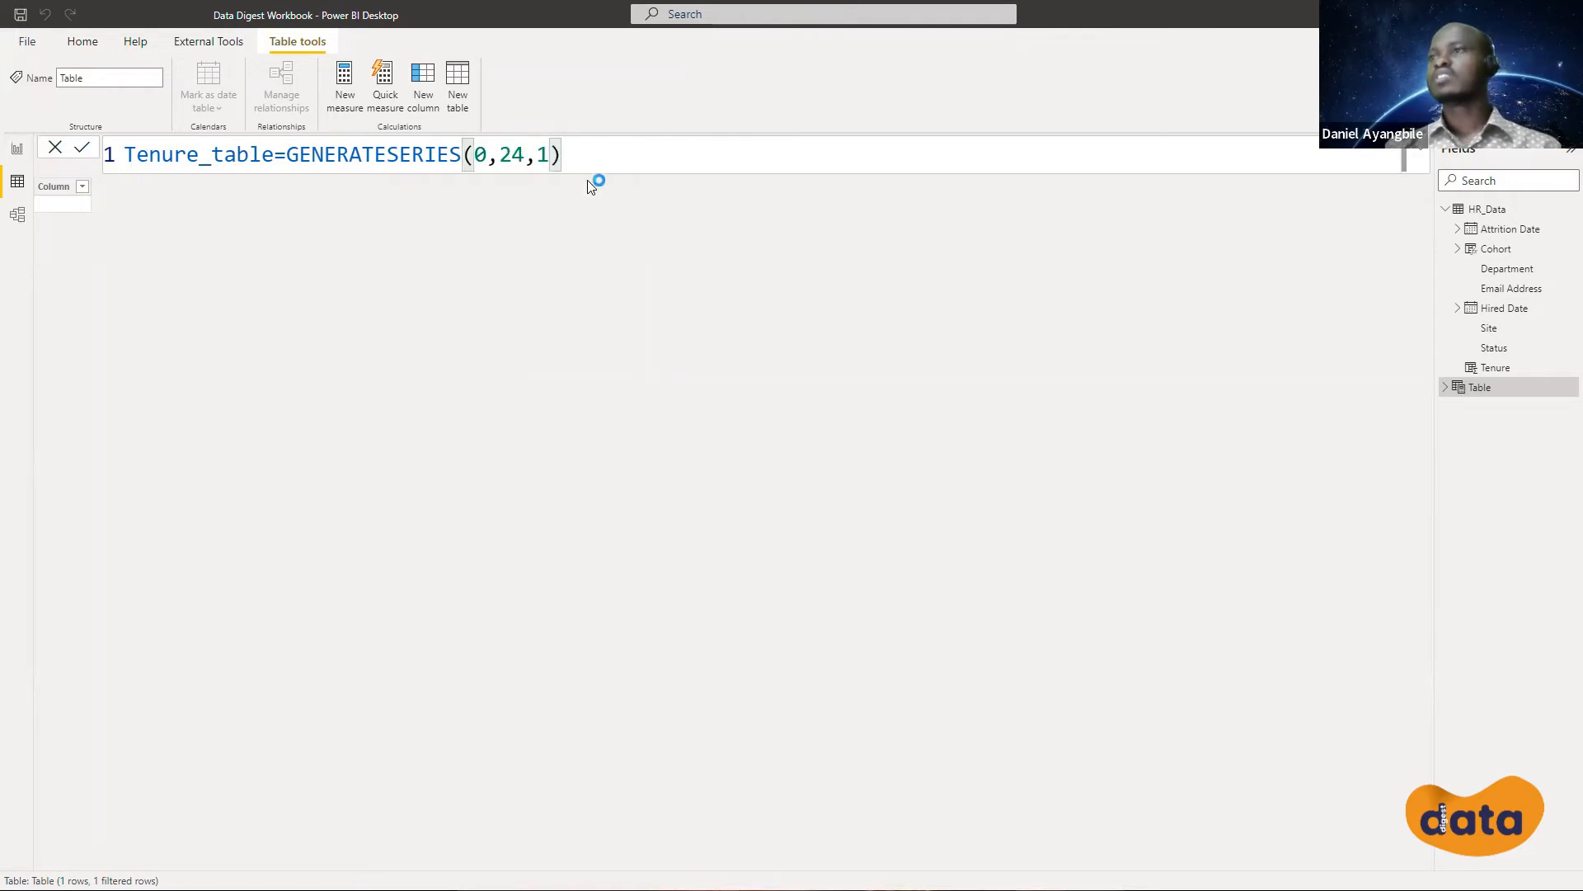
{"action": "key", "text": "Return"}
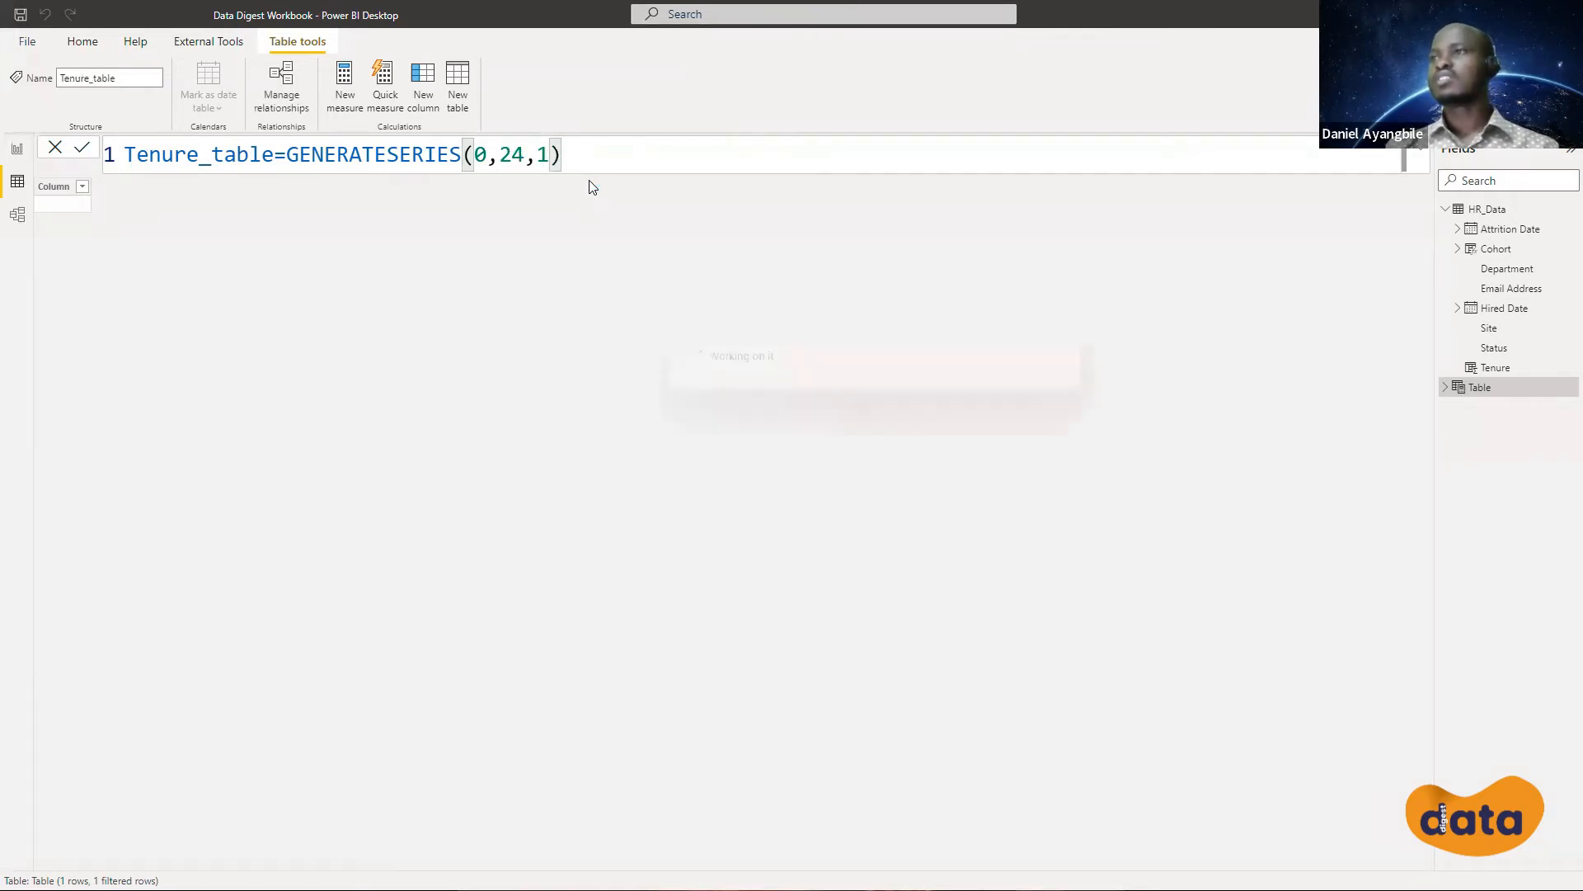
Add a matrix visual to the report page, place it in the lower-left corner and enlarge it to about two-thirds of the page width
{"action": "left_click", "coordinate": [19, 151]}
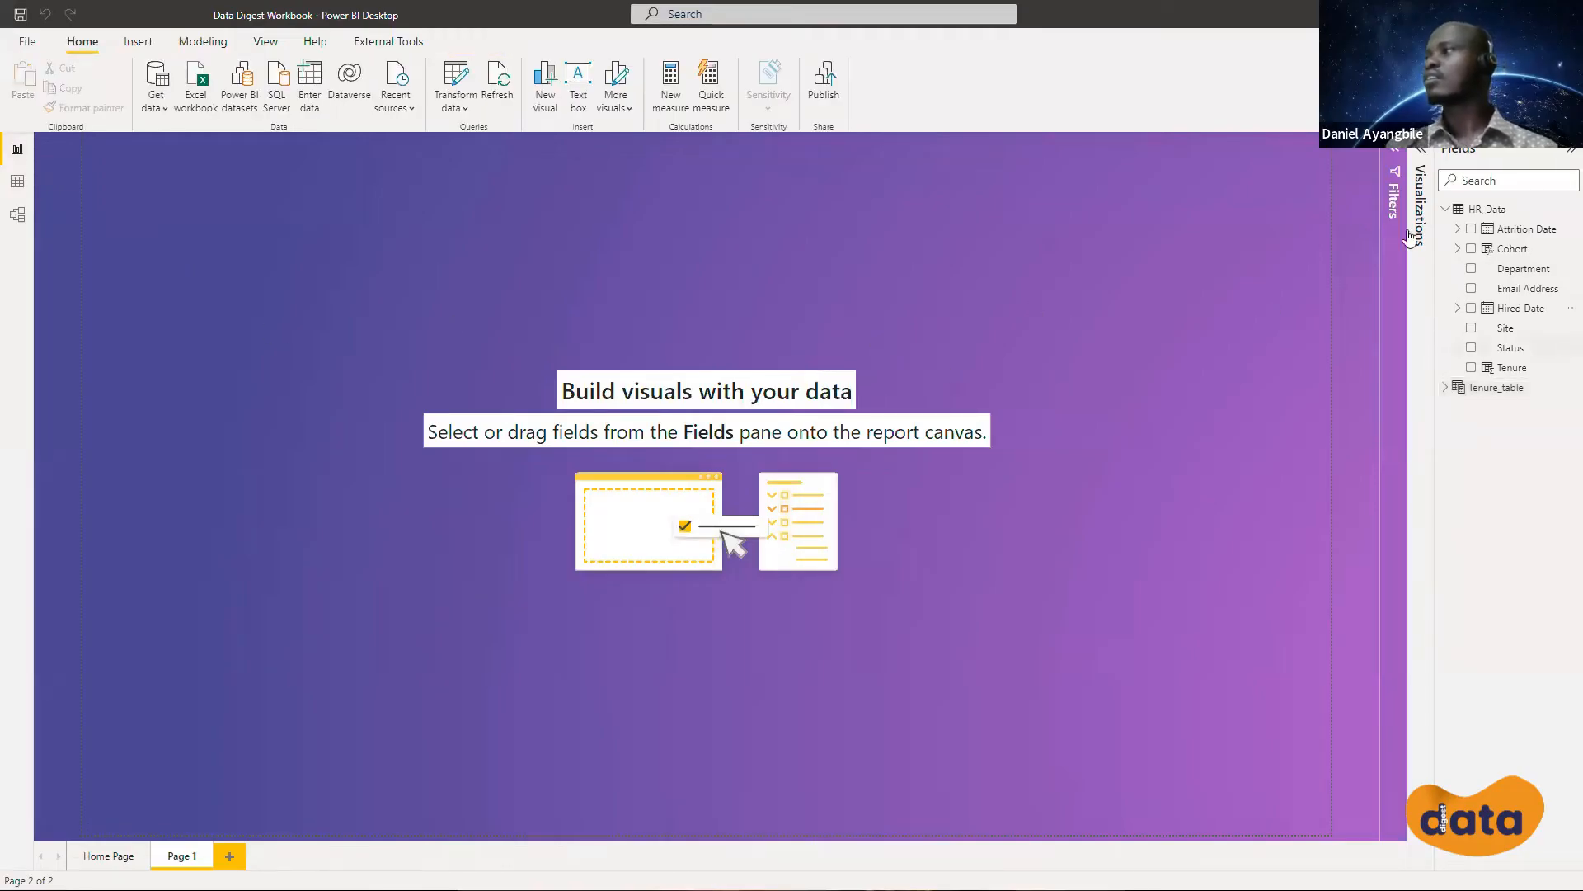
{"action": "left_click", "coordinate": [1422, 165]}
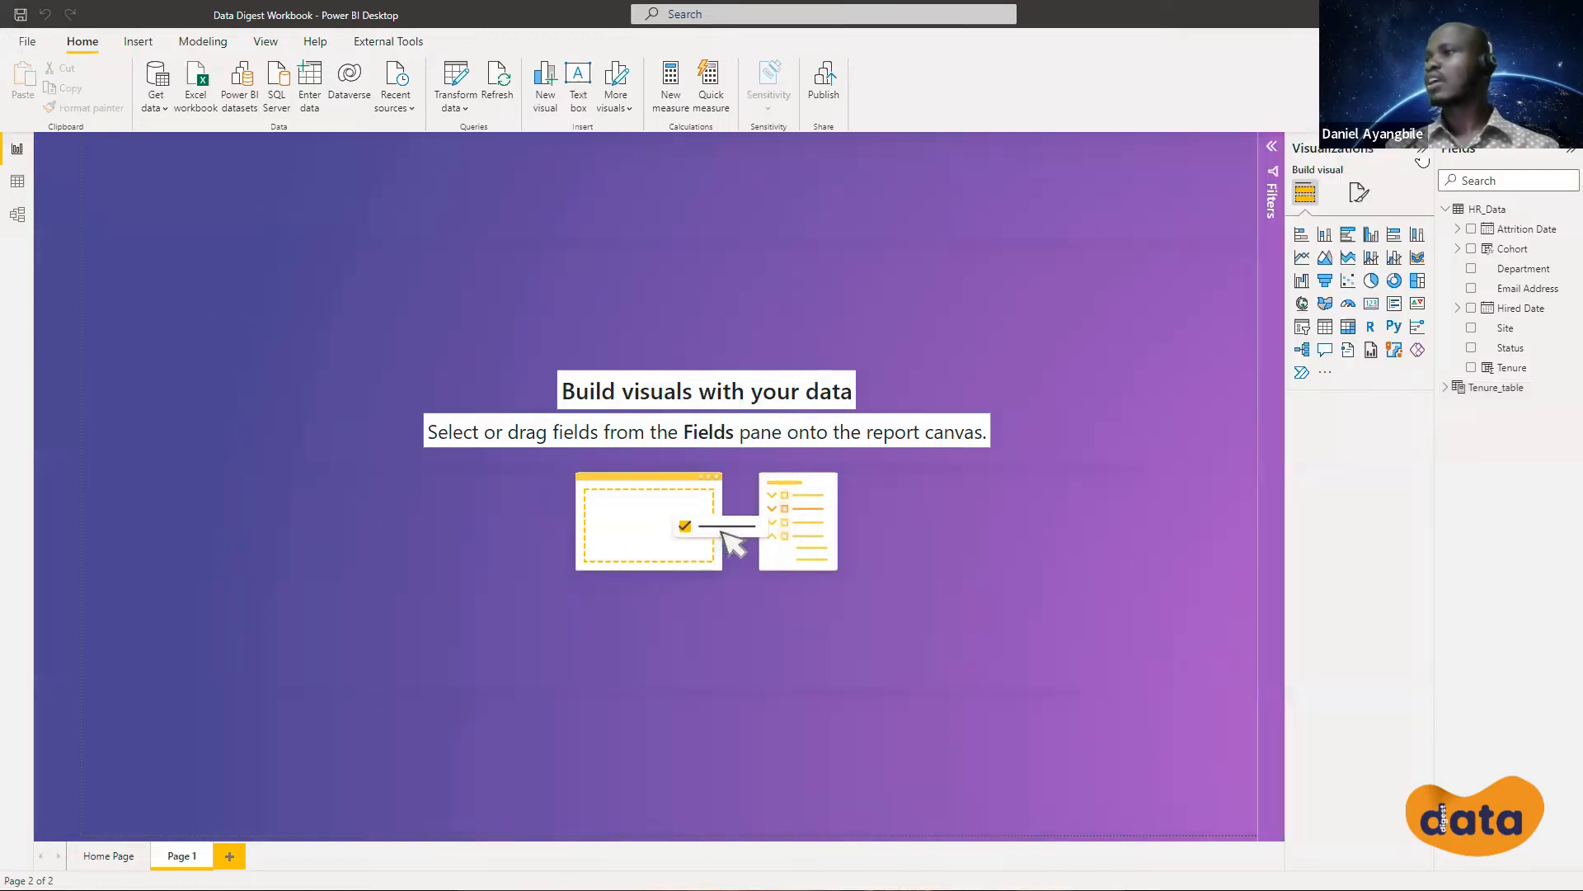
{"action": "left_click", "coordinate": [1349, 329]}
{"action": "left_click_drag", "start_coordinate": [219, 302], "coordinate": [183, 630]}
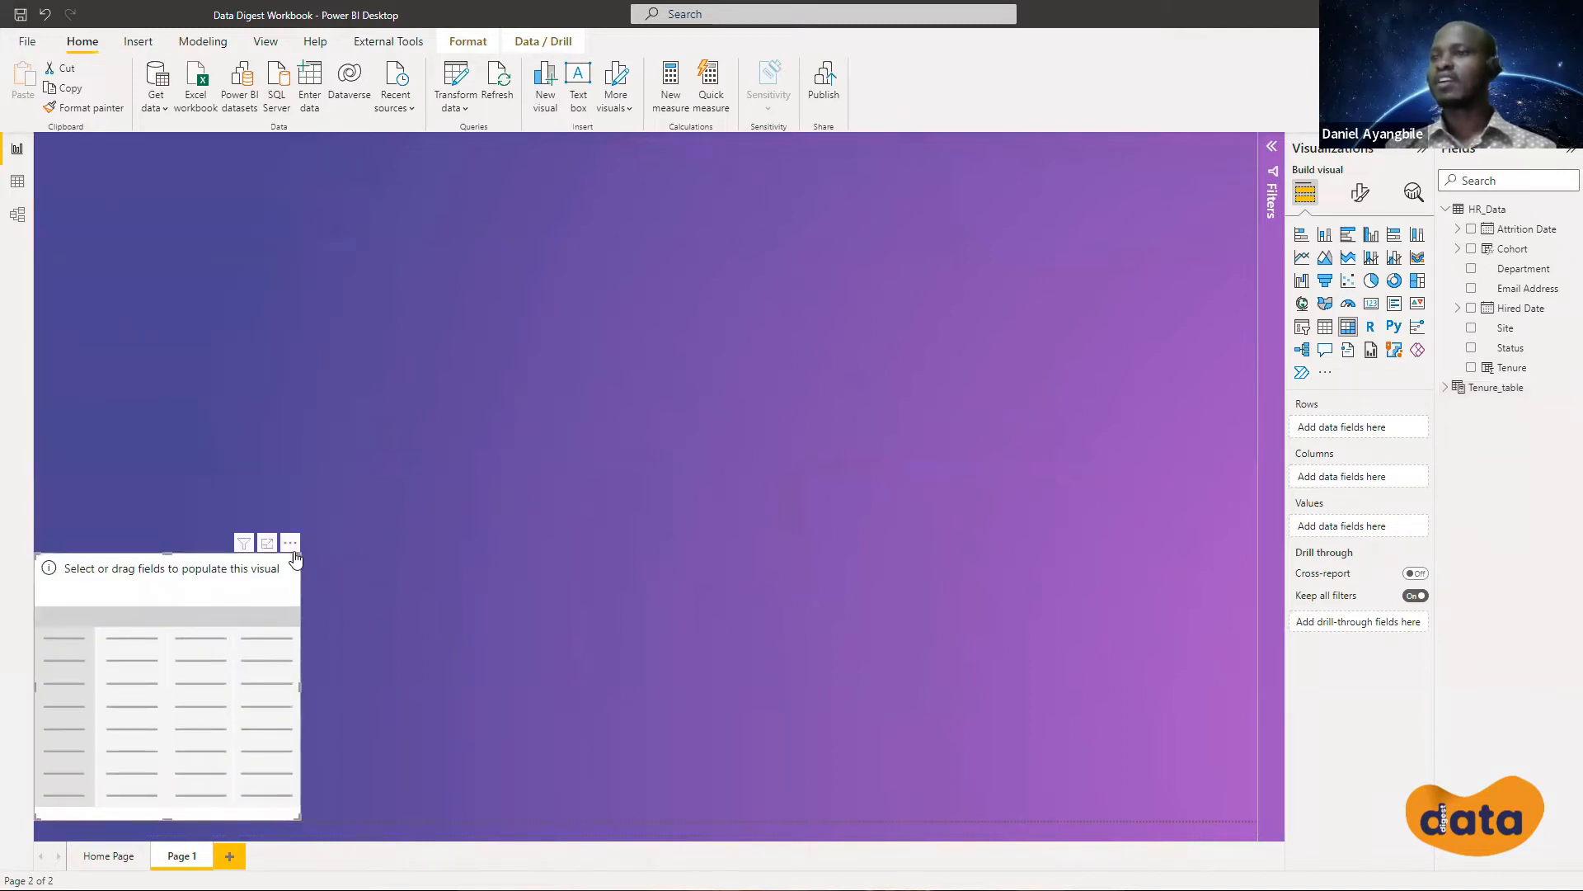
{"action": "left_click_drag", "start_coordinate": [494, 504], "coordinate": [866, 468]}
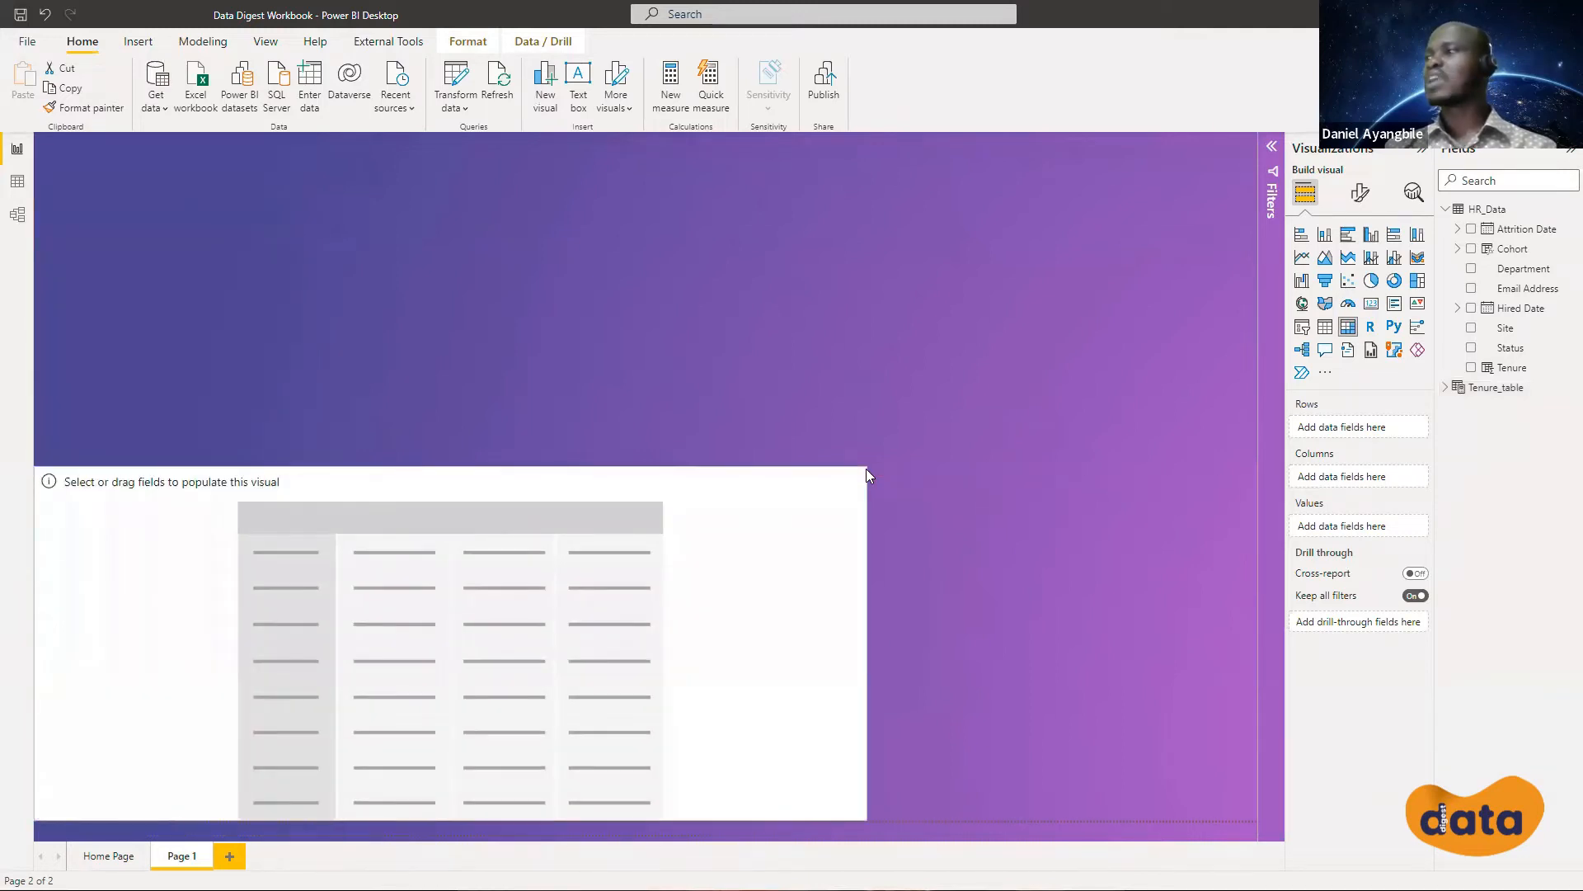
Use Cohort without its date hierarchy as the matrix rows and Value from Tenure_table as the columns
{"action": "left_click", "coordinate": [1486, 259]}
{"action": "left_click_drag", "start_coordinate": [1487, 260], "coordinate": [1343, 431]}
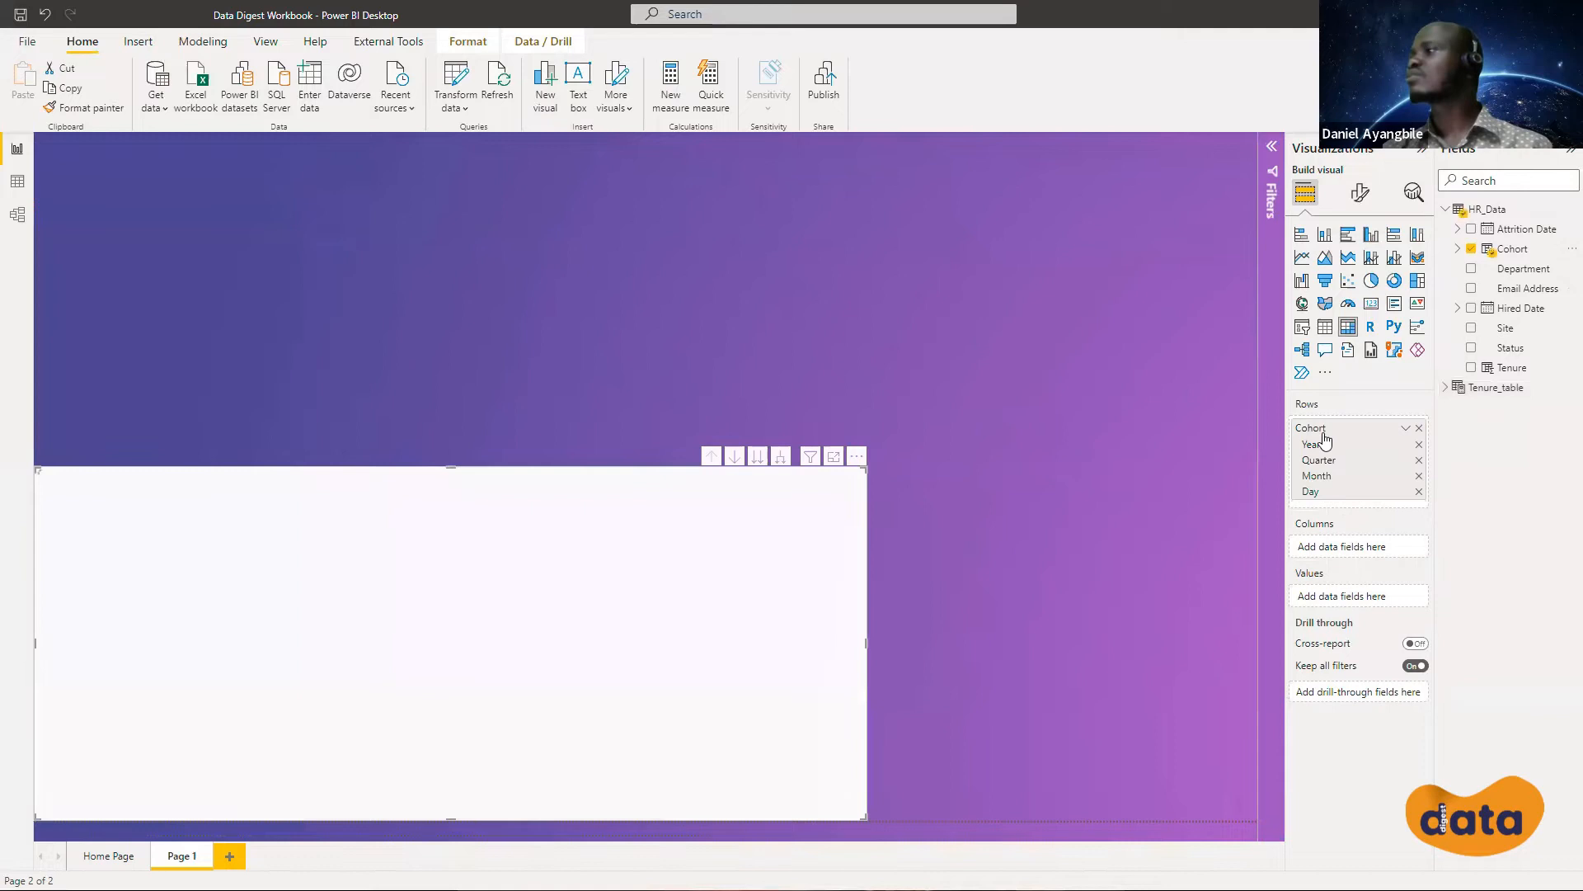
{"action": "left_click", "coordinate": [1404, 428]}
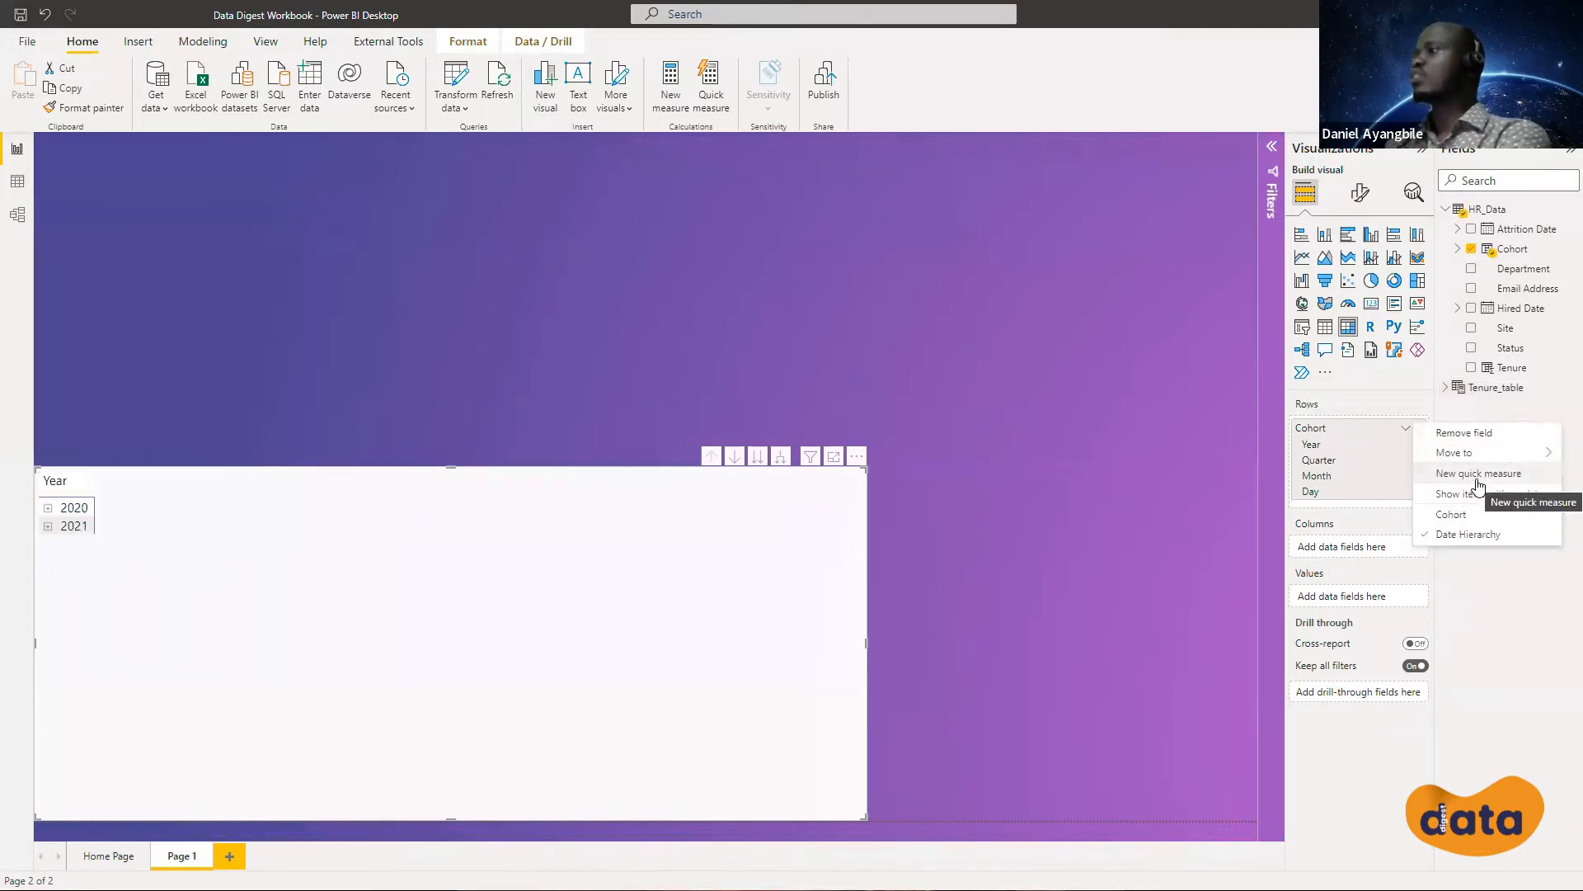
{"action": "left_click", "coordinate": [1441, 516]}
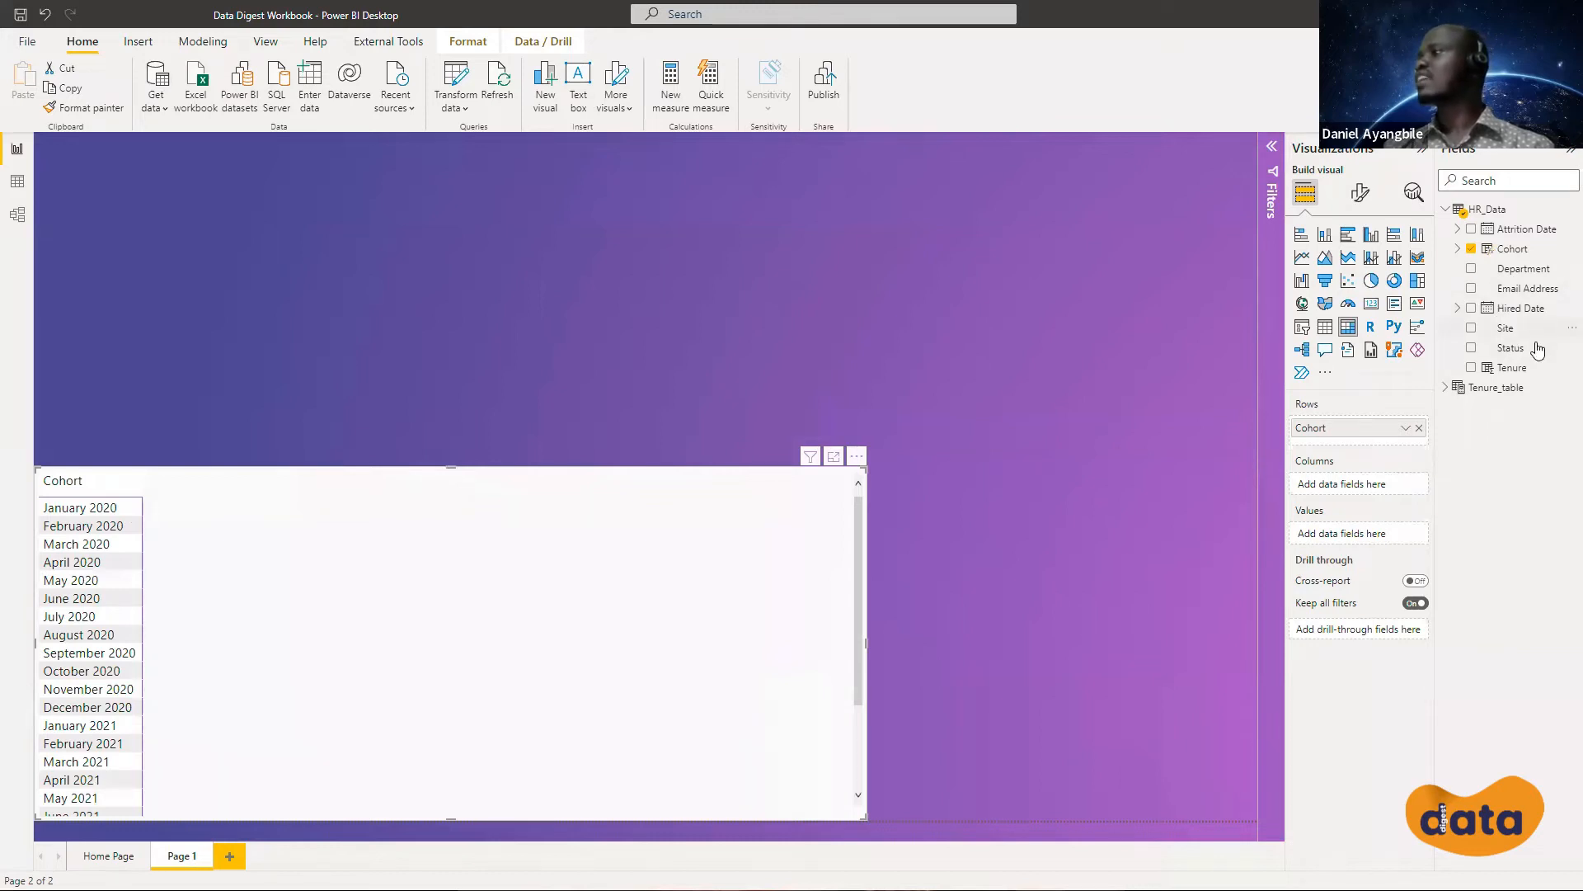
{"action": "left_click", "coordinate": [1448, 390]}
{"action": "left_click_drag", "start_coordinate": [1503, 417], "coordinate": [1326, 494]}
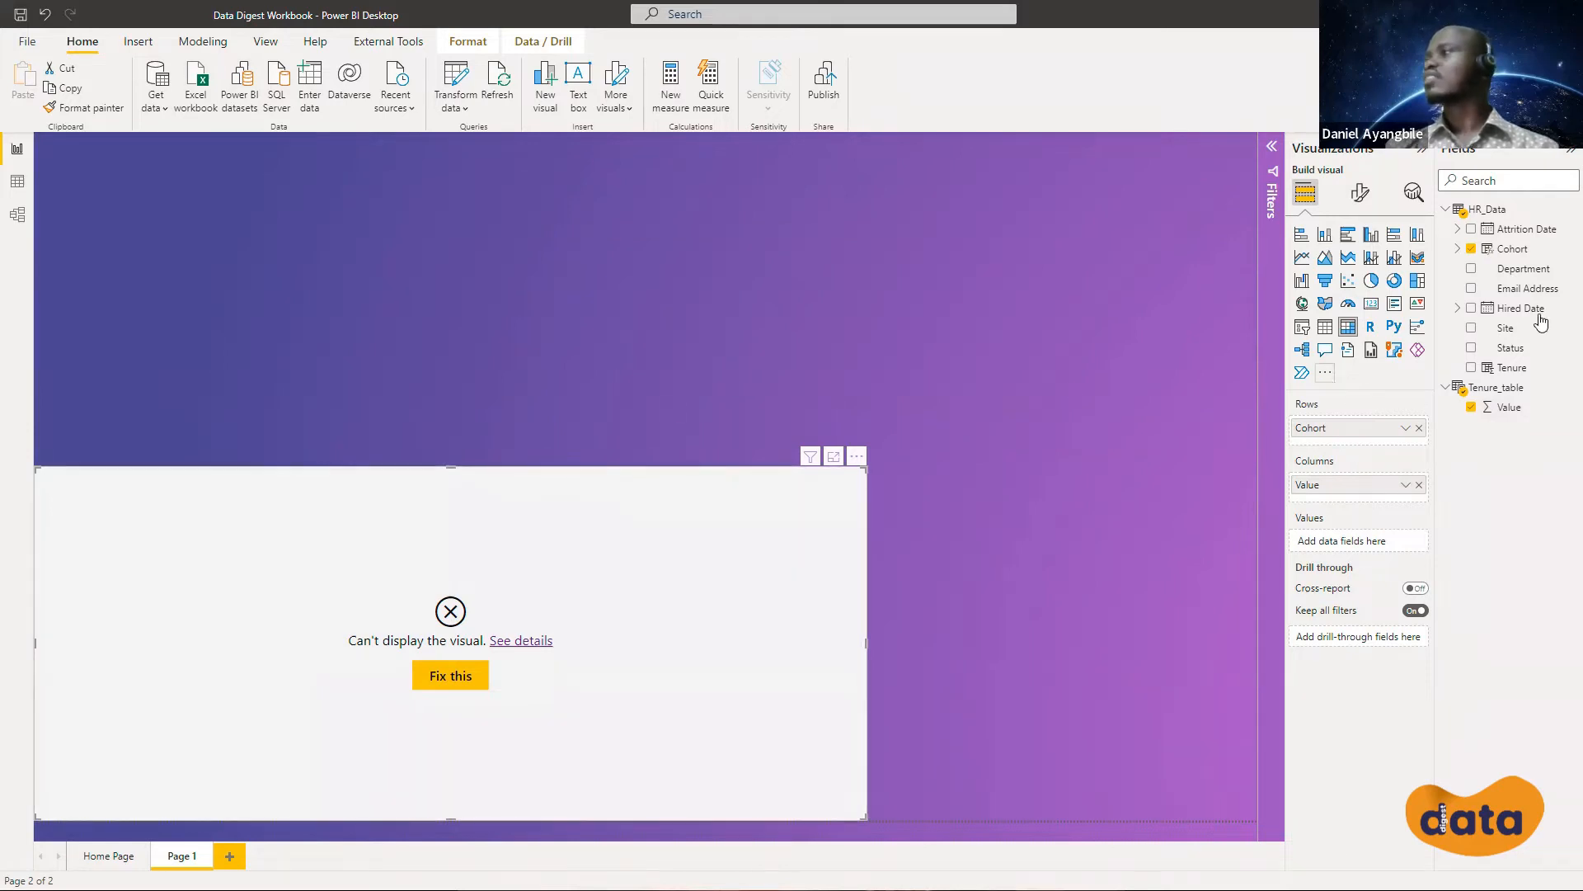
Create a measure in HR_Data defined as Hired = DISTINCTCOUNT(HR_Data[Email Address])
{"action": "right_click", "coordinate": [1503, 214]}
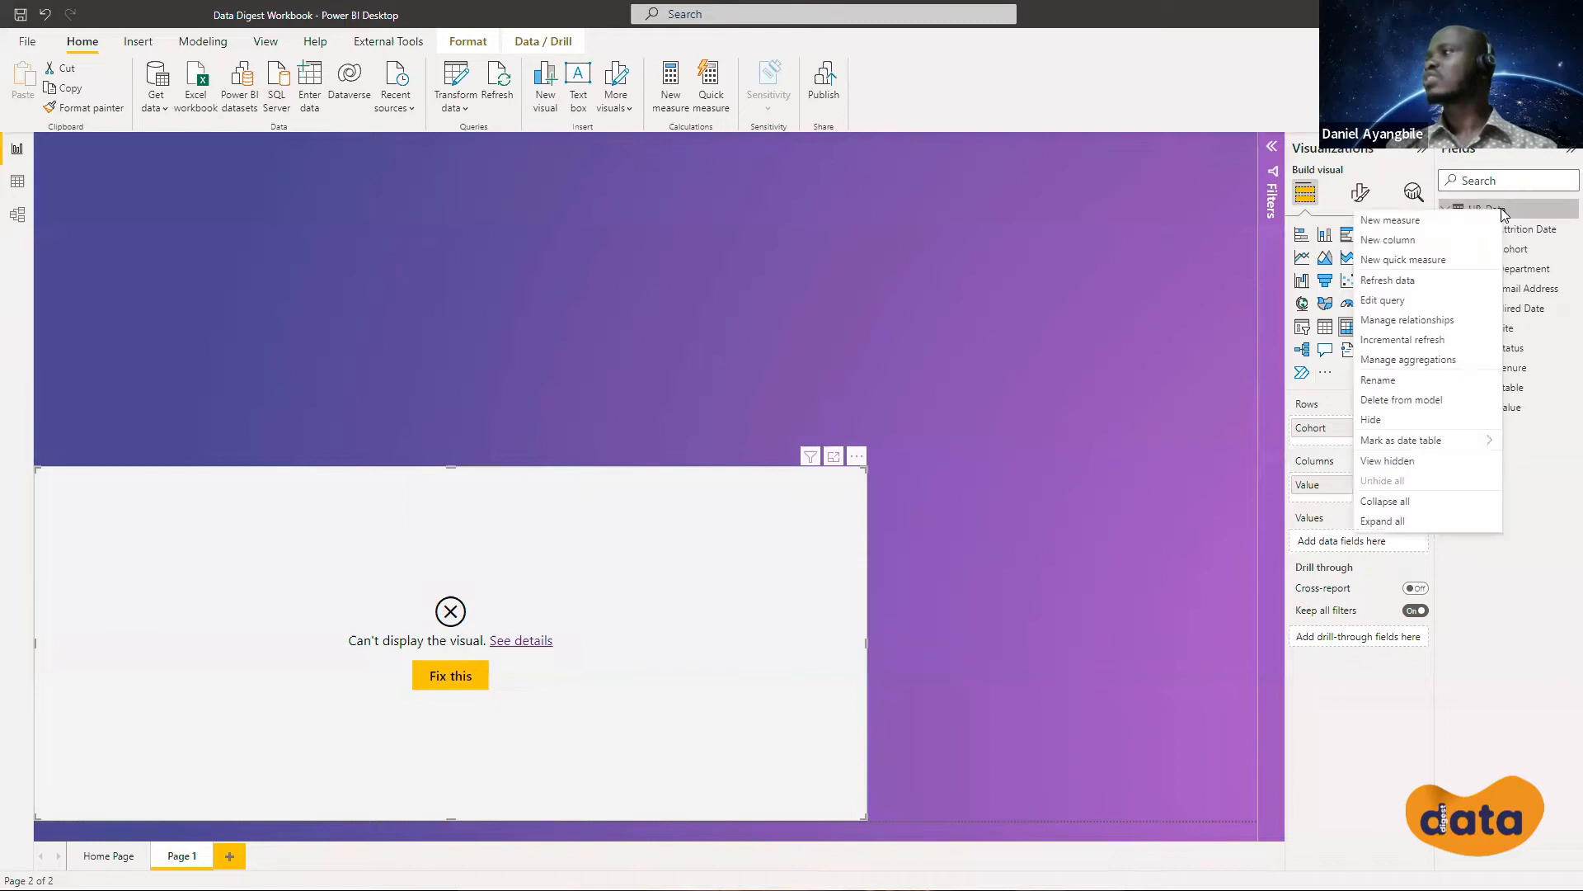
{"action": "left_click", "coordinate": [1390, 221]}
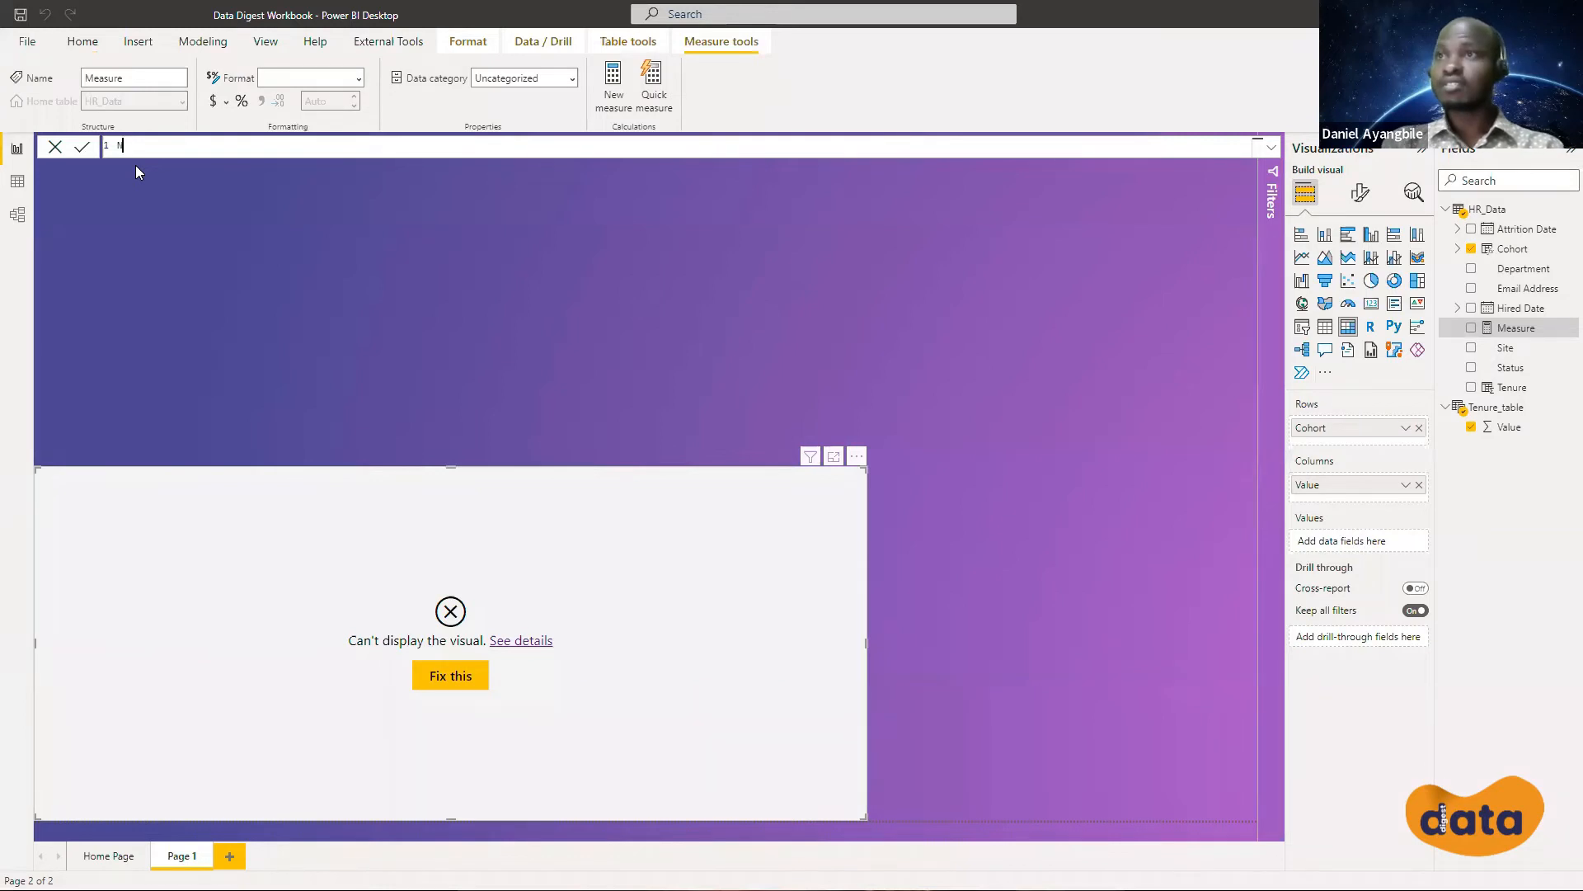
{"action": "type", "text": "ed="}
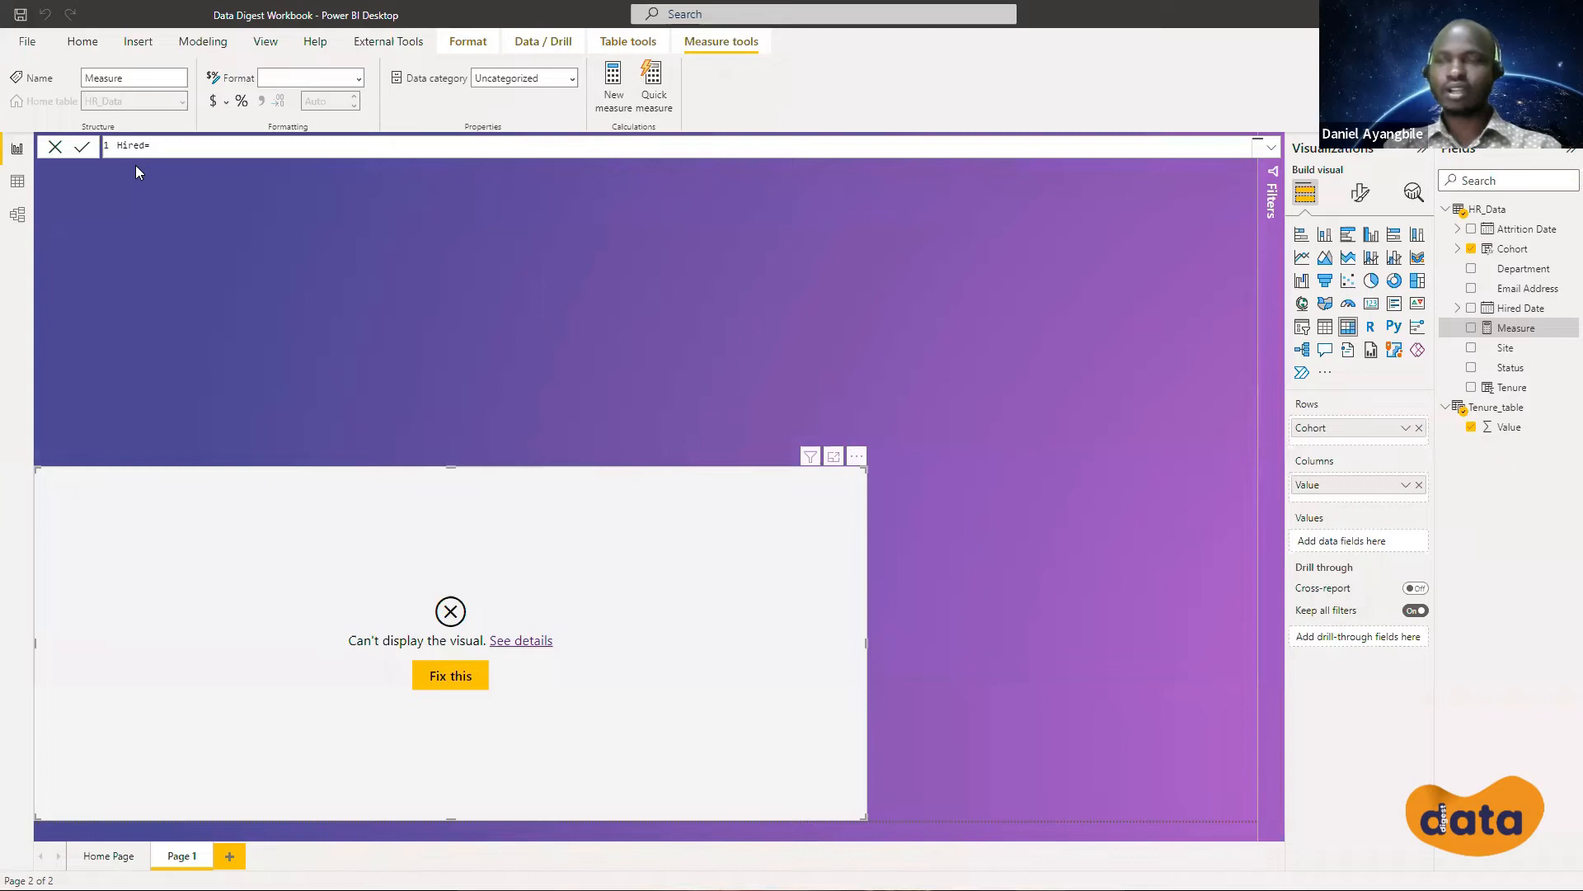
{"action": "type", "text": "DISTINCTCOUNT("}
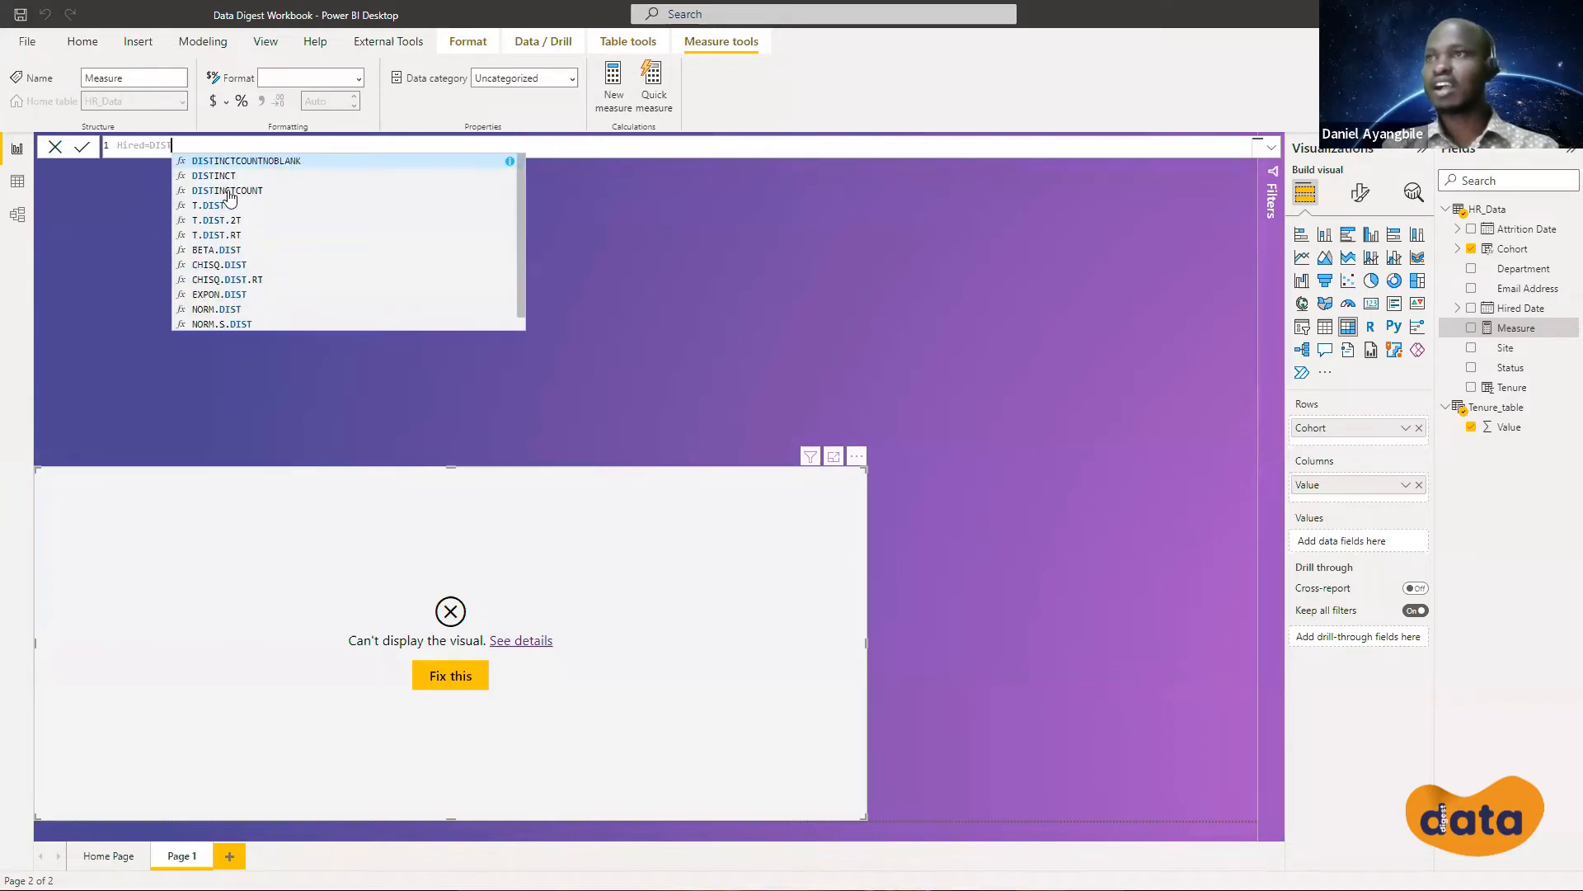
{"action": "left_click", "coordinate": [224, 191]}
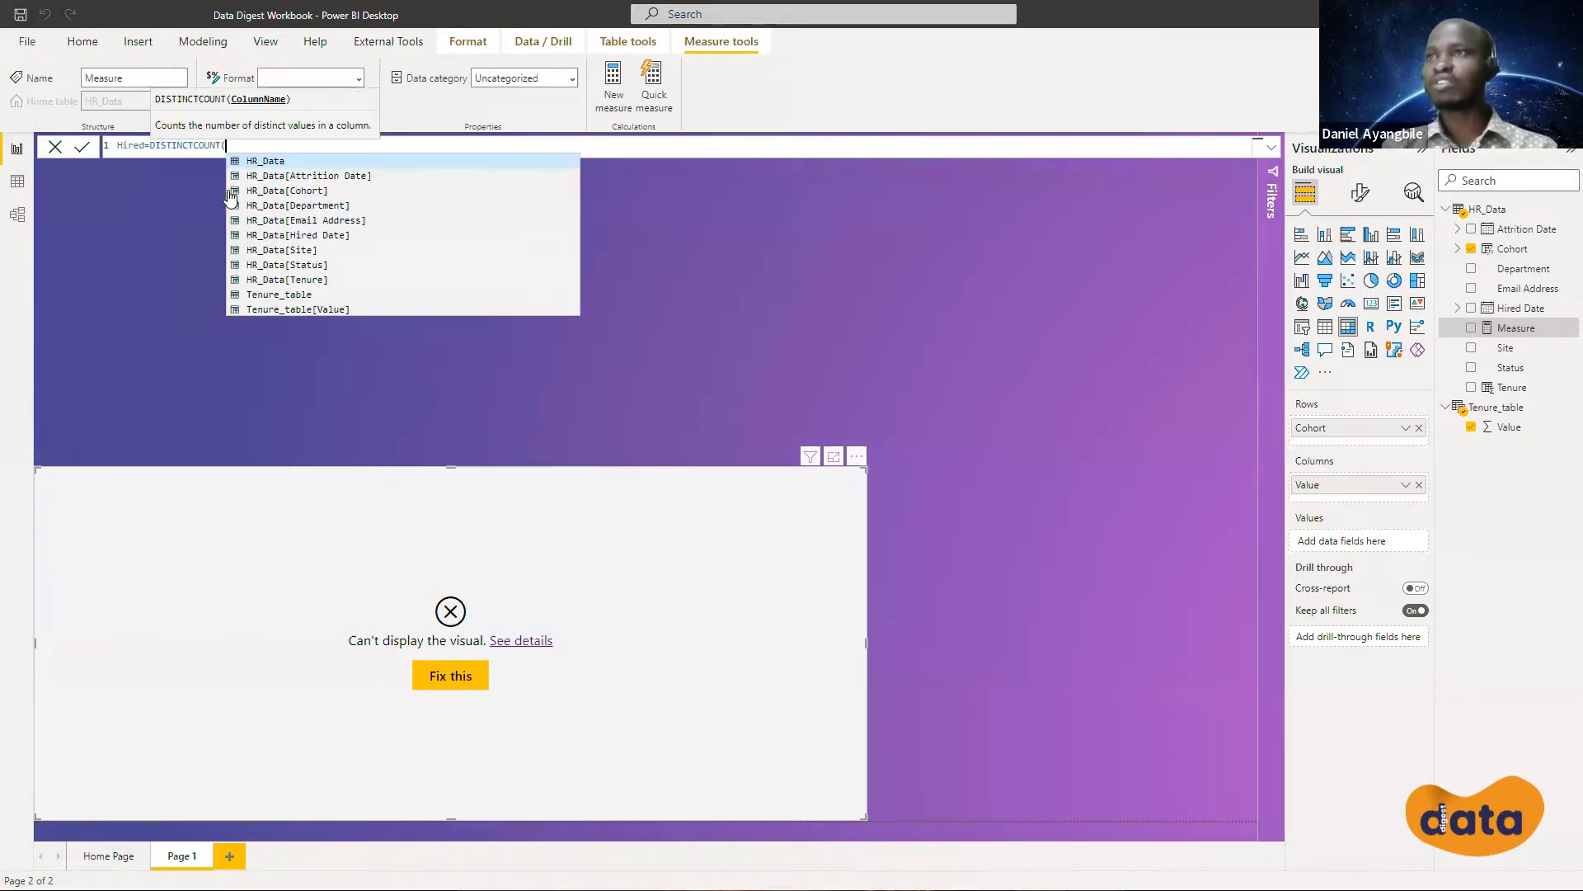
{"action": "left_click", "coordinate": [330, 221]}
{"action": "type", "text": ")"}
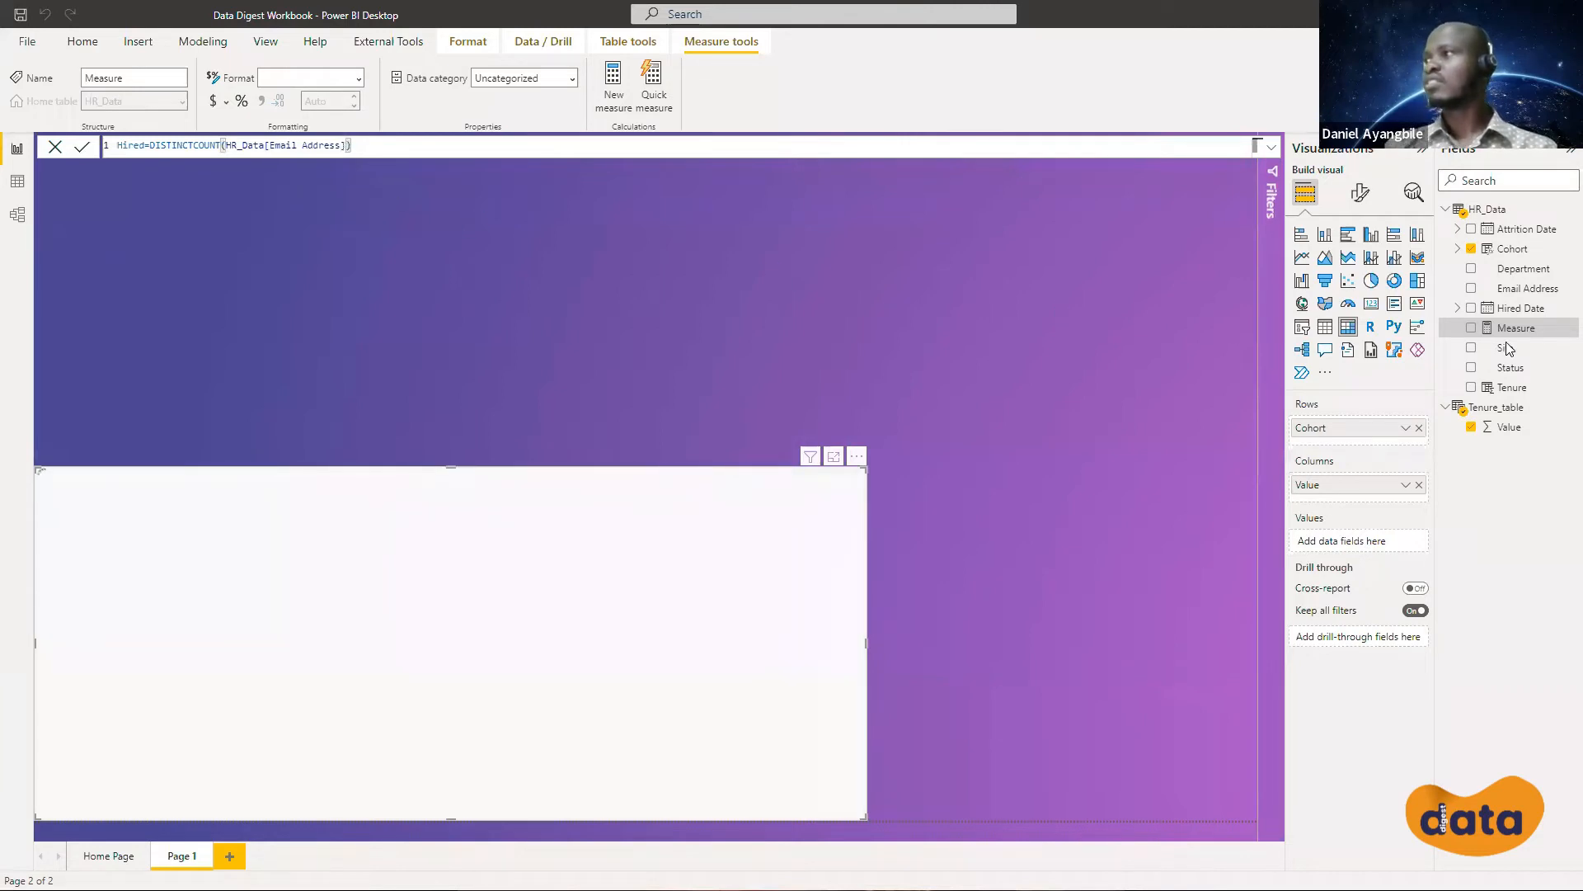
{"action": "key", "text": "Return"}
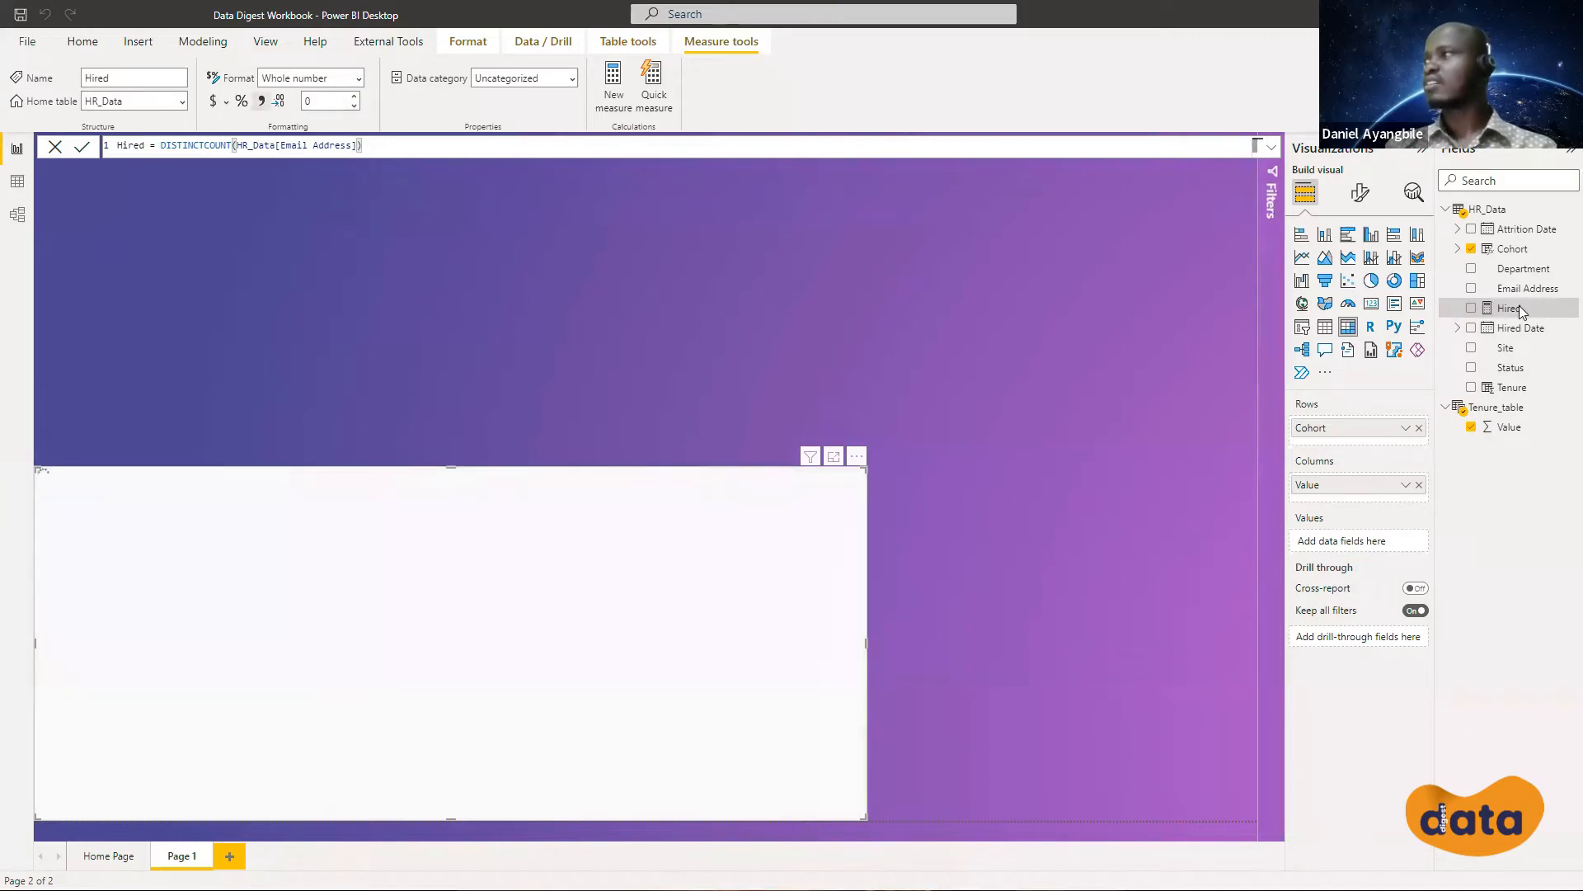
Show the Hired measure in a small card visual in the page's upper-left corner
{"action": "left_click_drag", "start_coordinate": [1519, 307], "coordinate": [498, 261]}
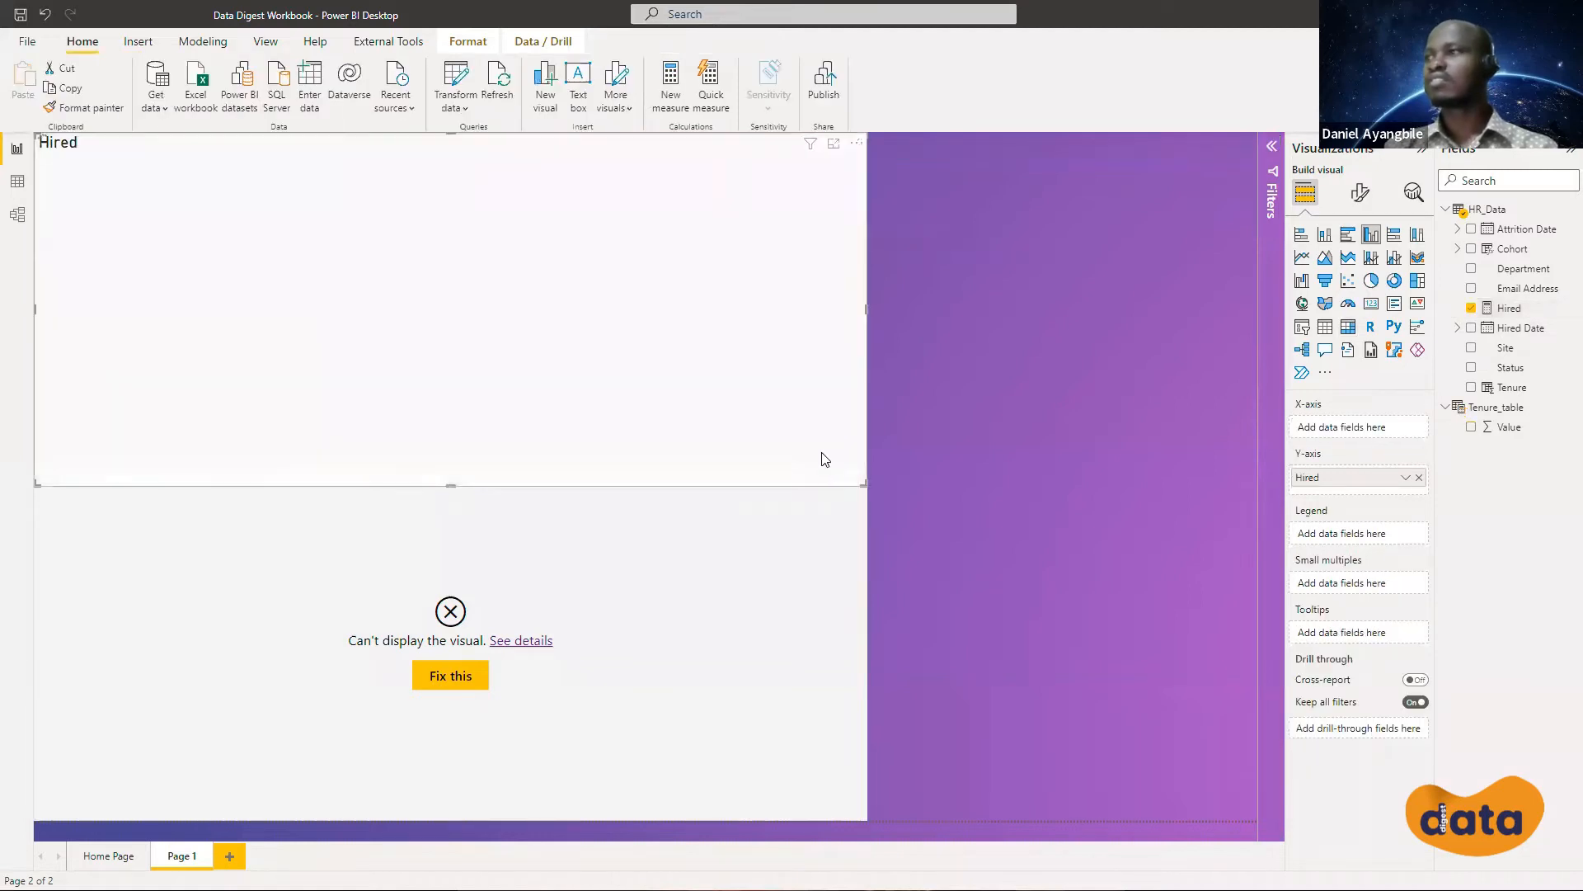
{"action": "left_click_drag", "start_coordinate": [864, 485], "coordinate": [349, 290]}
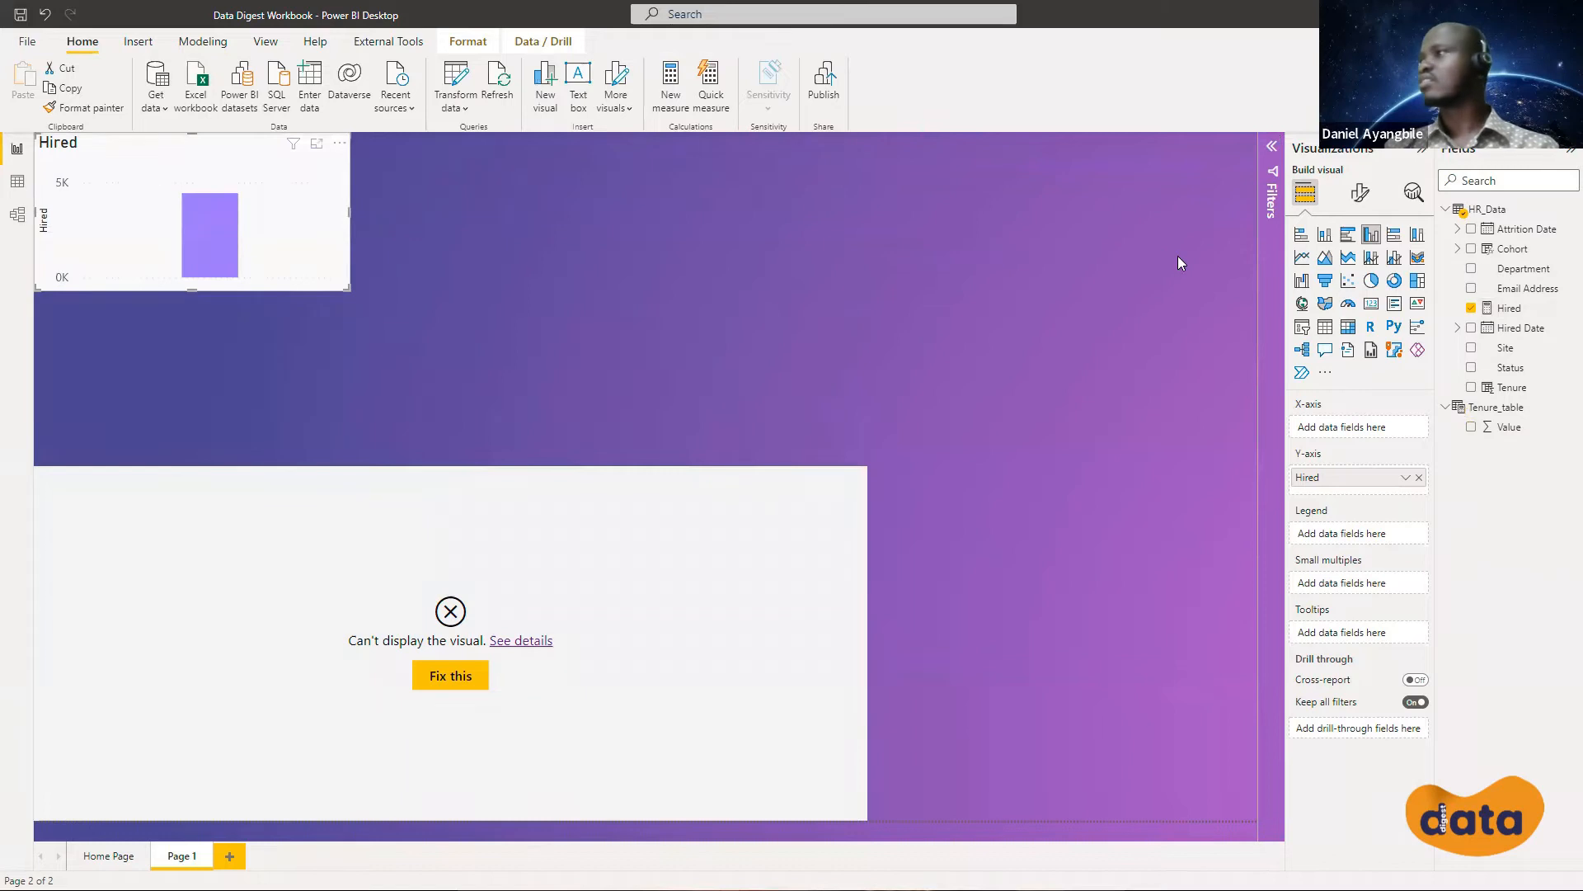
{"action": "left_click", "coordinate": [1372, 303]}
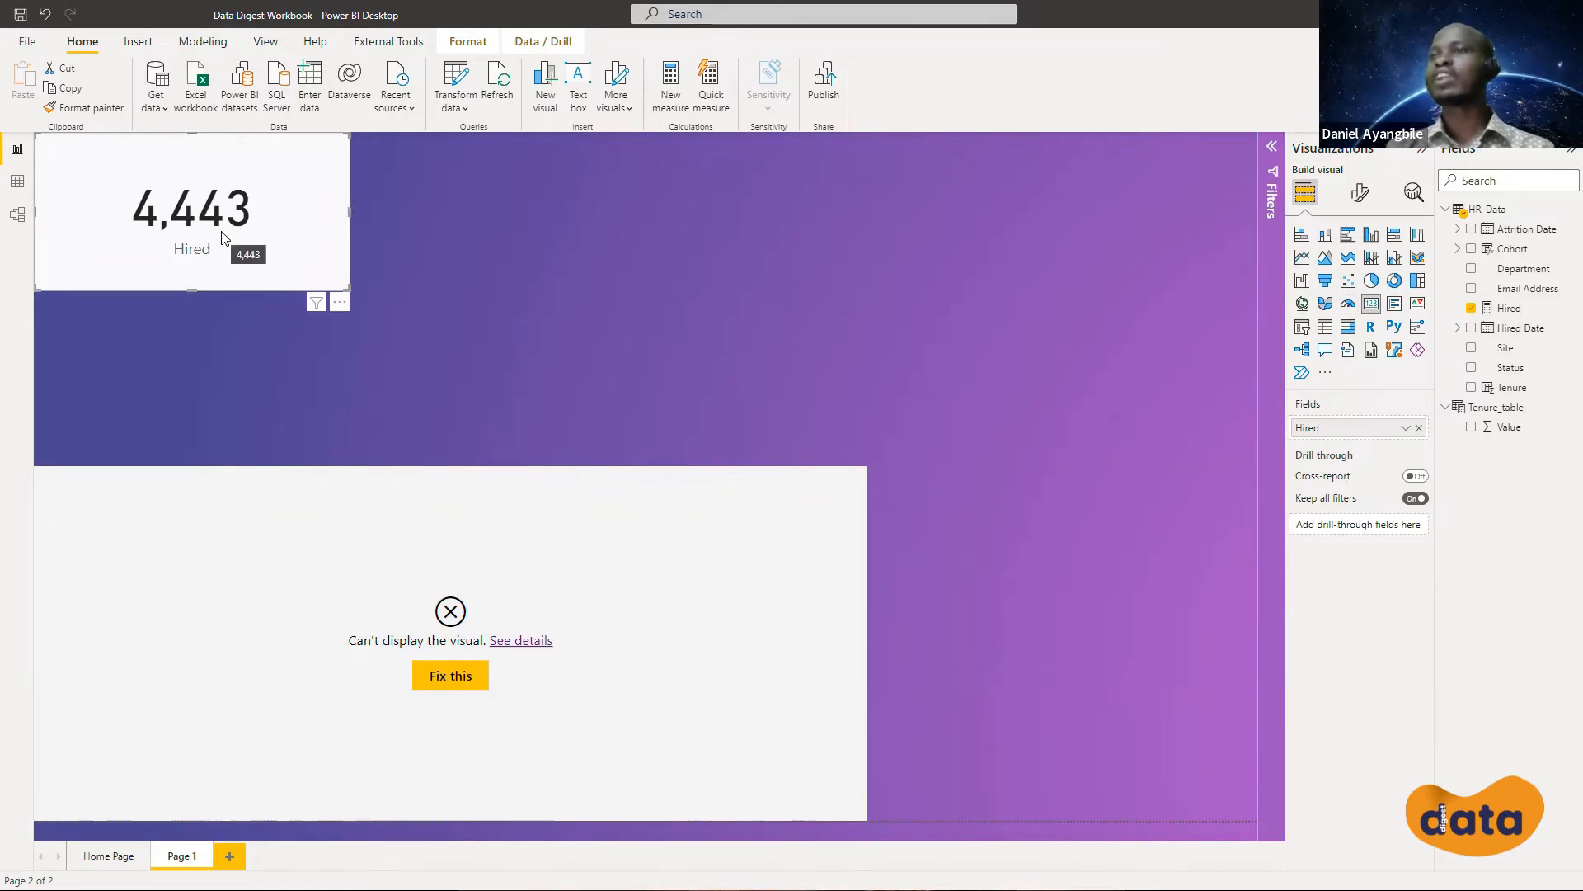
Remove Value from the matrix columns and add the Hired measure to the matrix values
{"action": "left_click", "coordinate": [541, 477]}
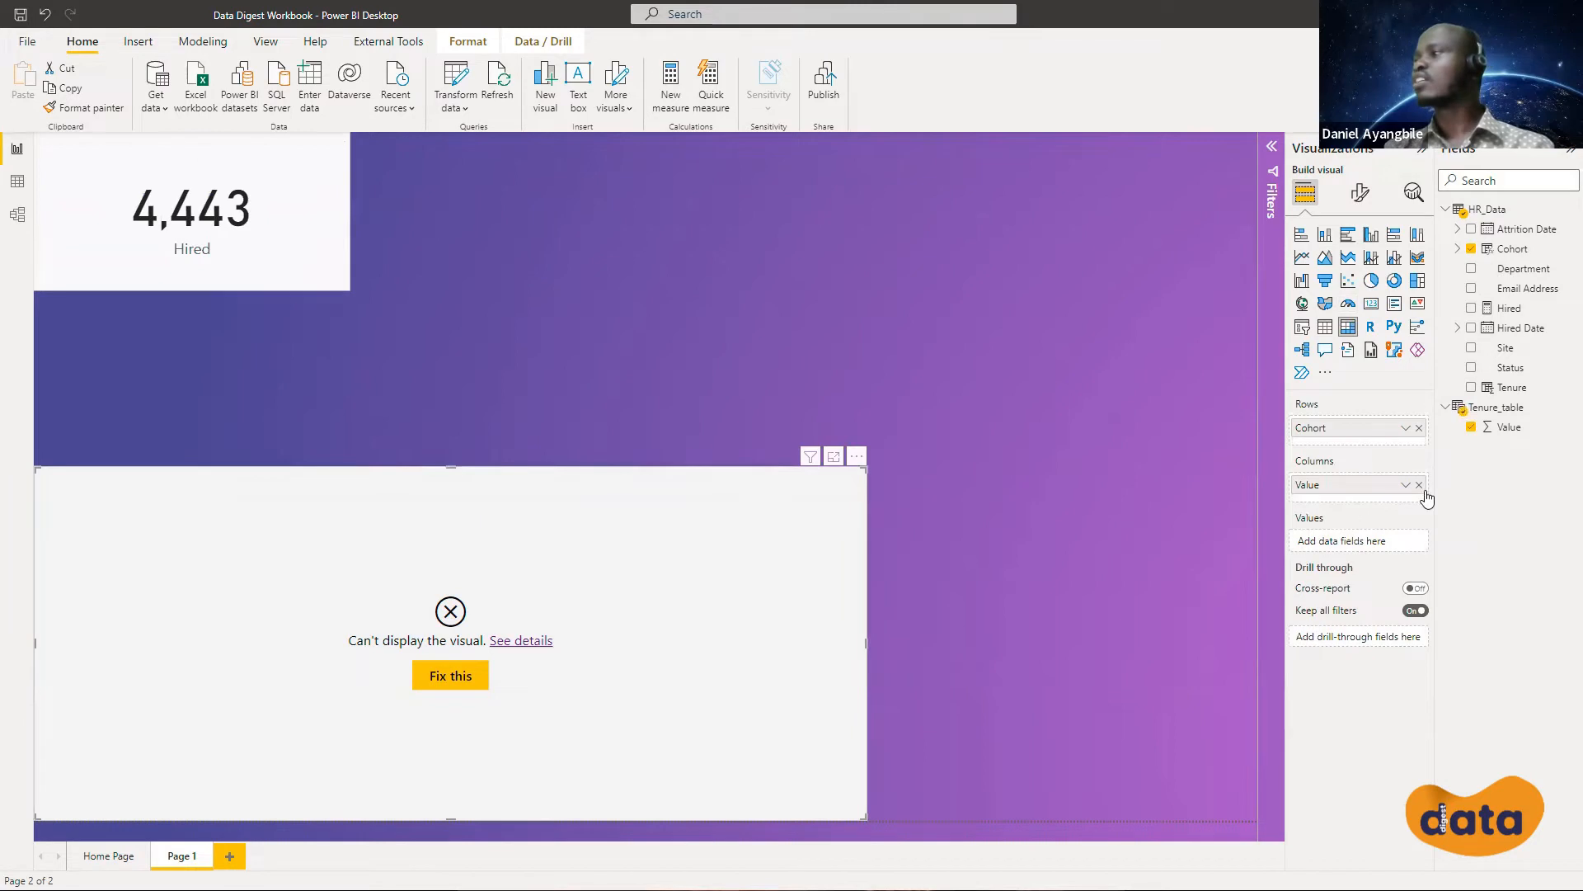
{"action": "left_click", "coordinate": [1419, 485]}
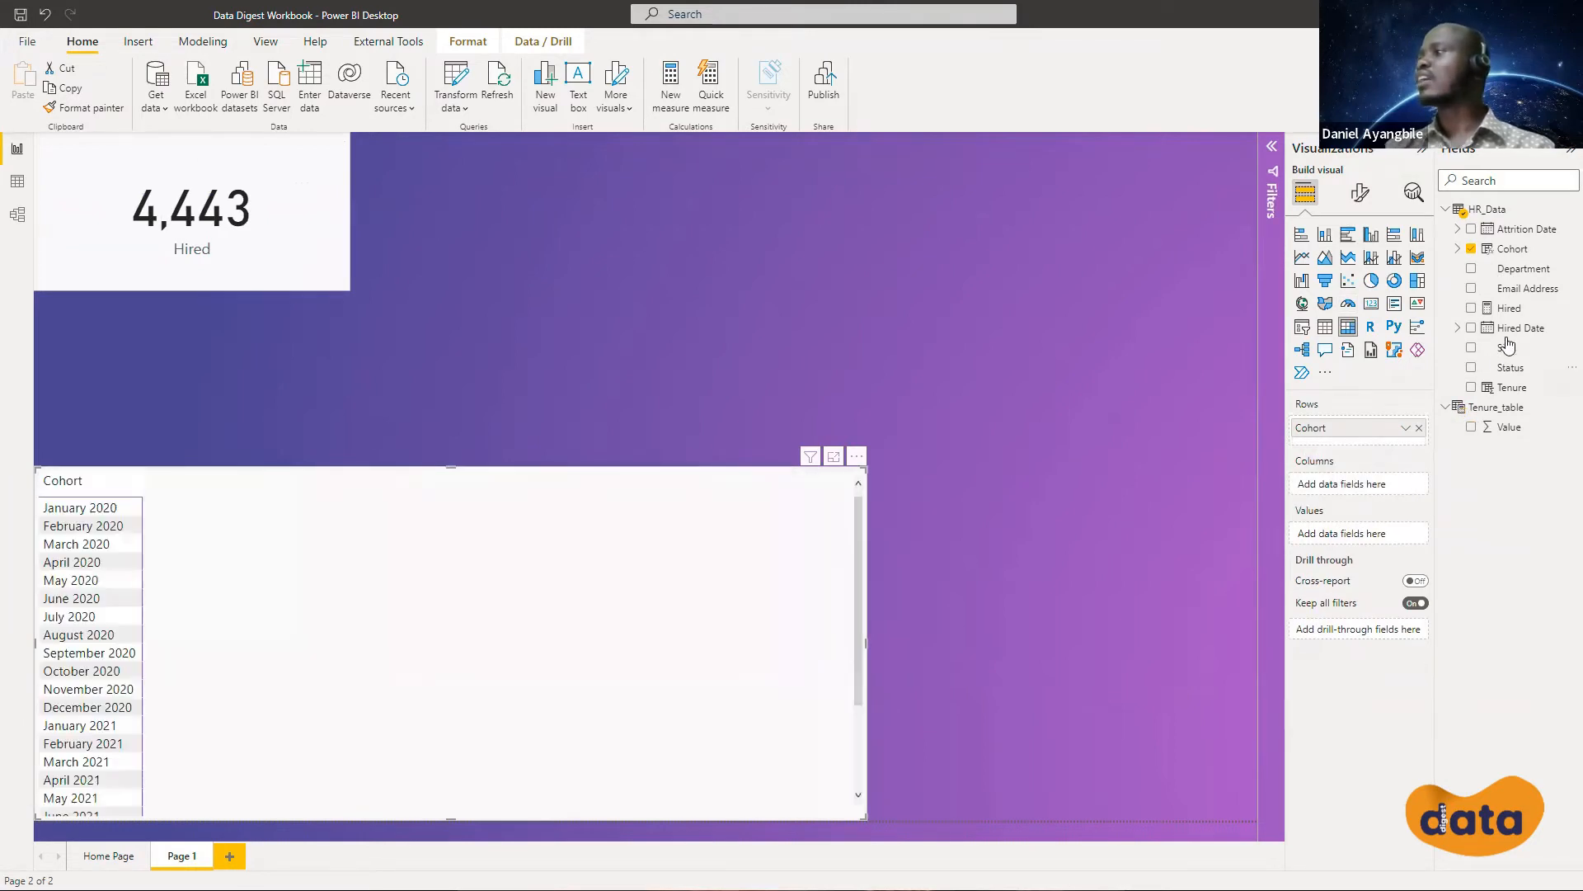
{"action": "left_click_drag", "start_coordinate": [1514, 311], "coordinate": [1359, 540]}
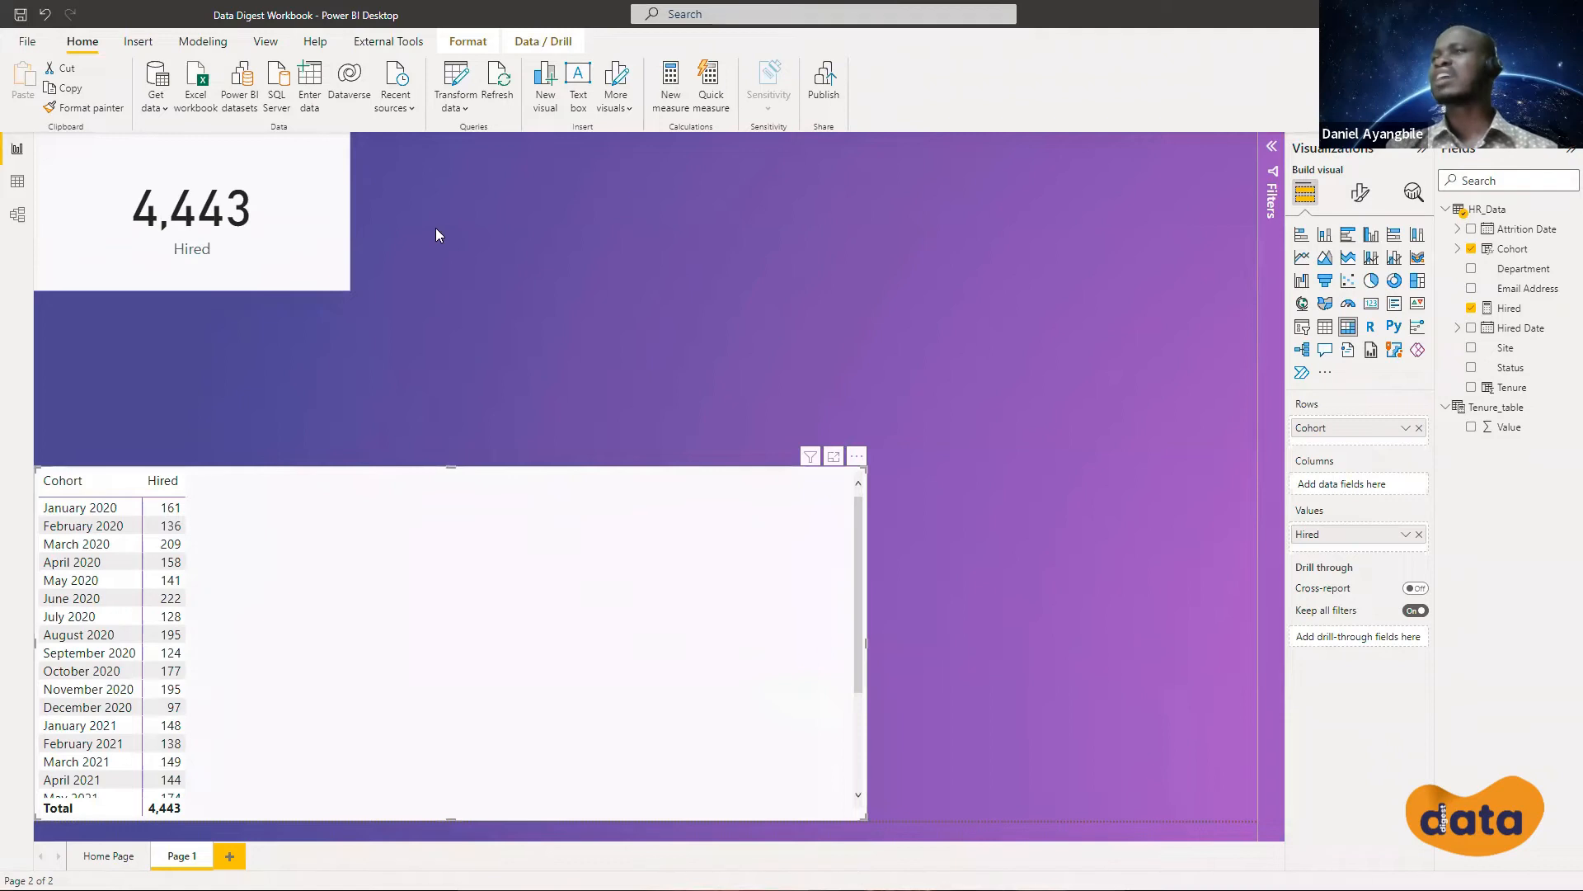
Start a new measure in the HR_Data table and name it Attrition
{"action": "left_click", "coordinate": [312, 239]}
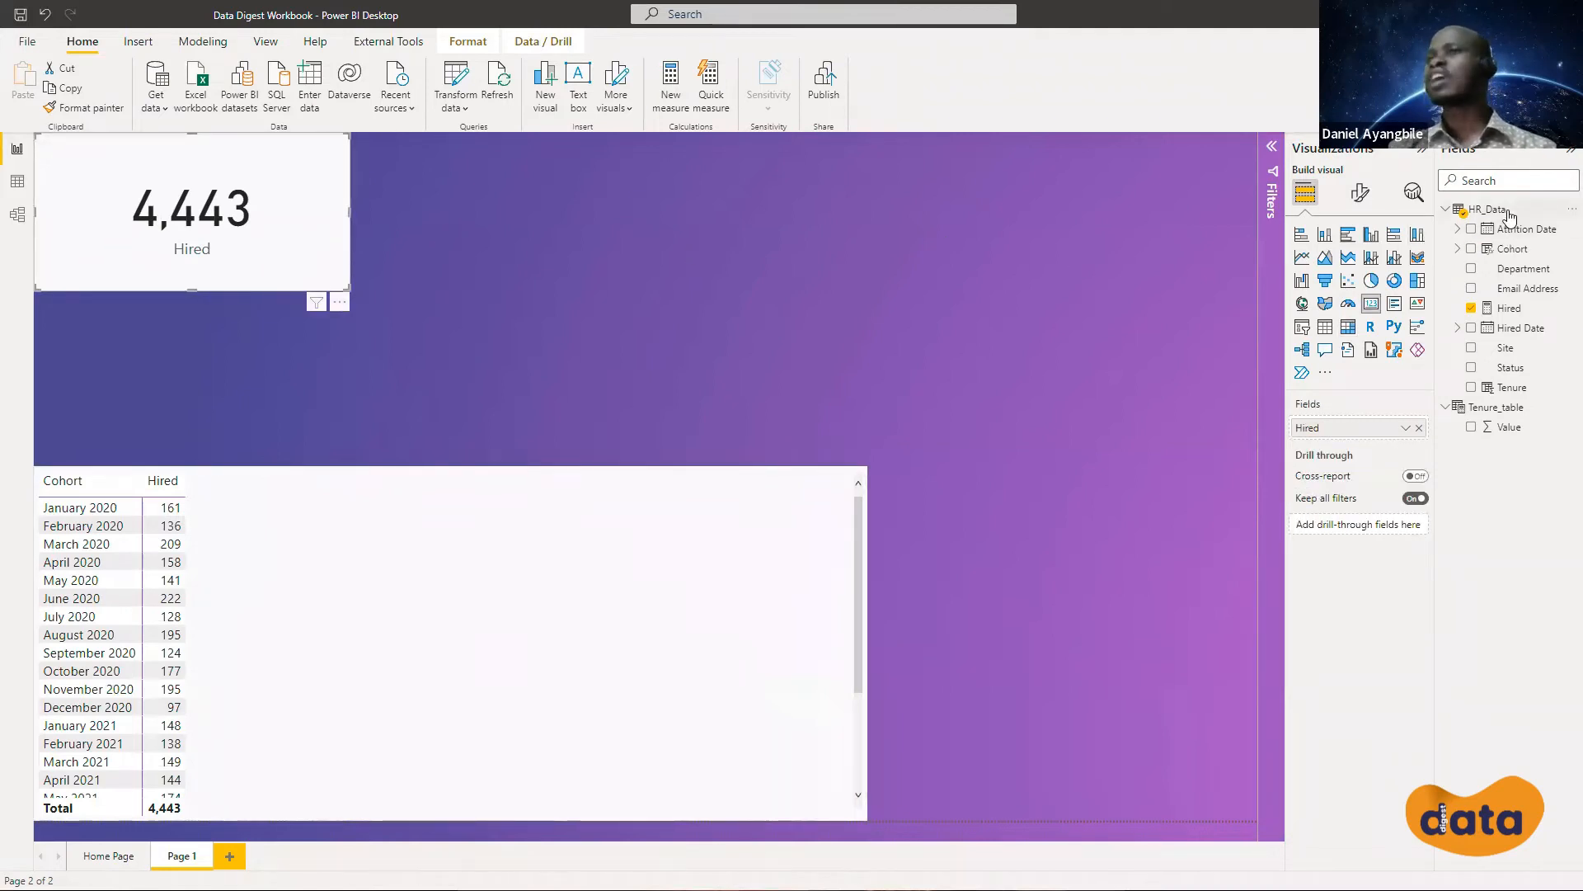
{"action": "mouse_move", "coordinate": [1510, 216]}
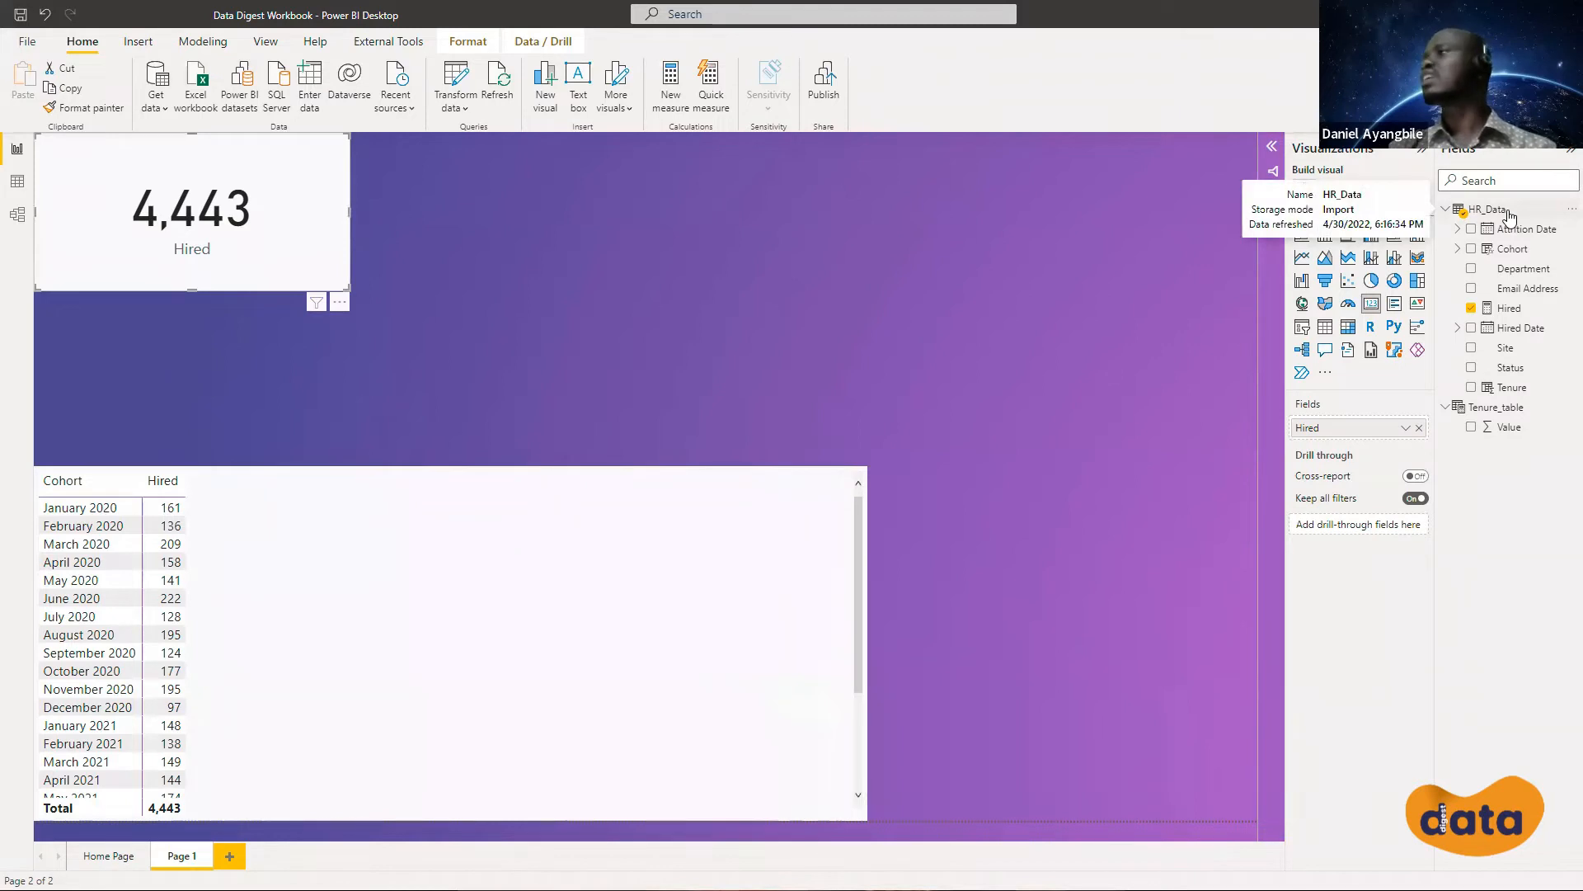
{"action": "right_click", "coordinate": [1510, 216]}
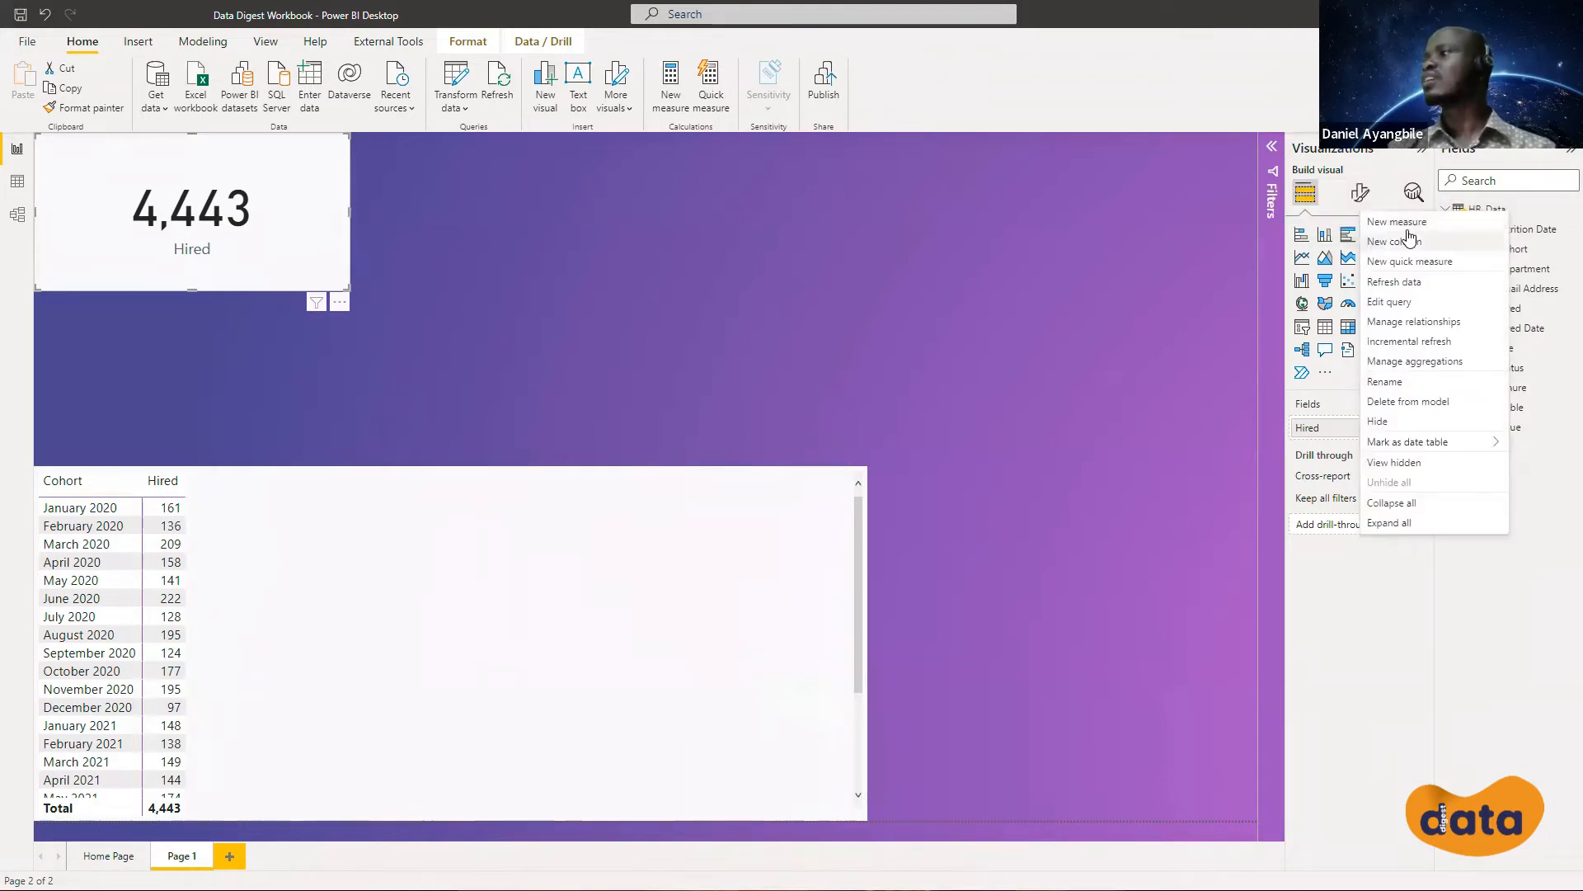
{"action": "key", "text": "Escape"}
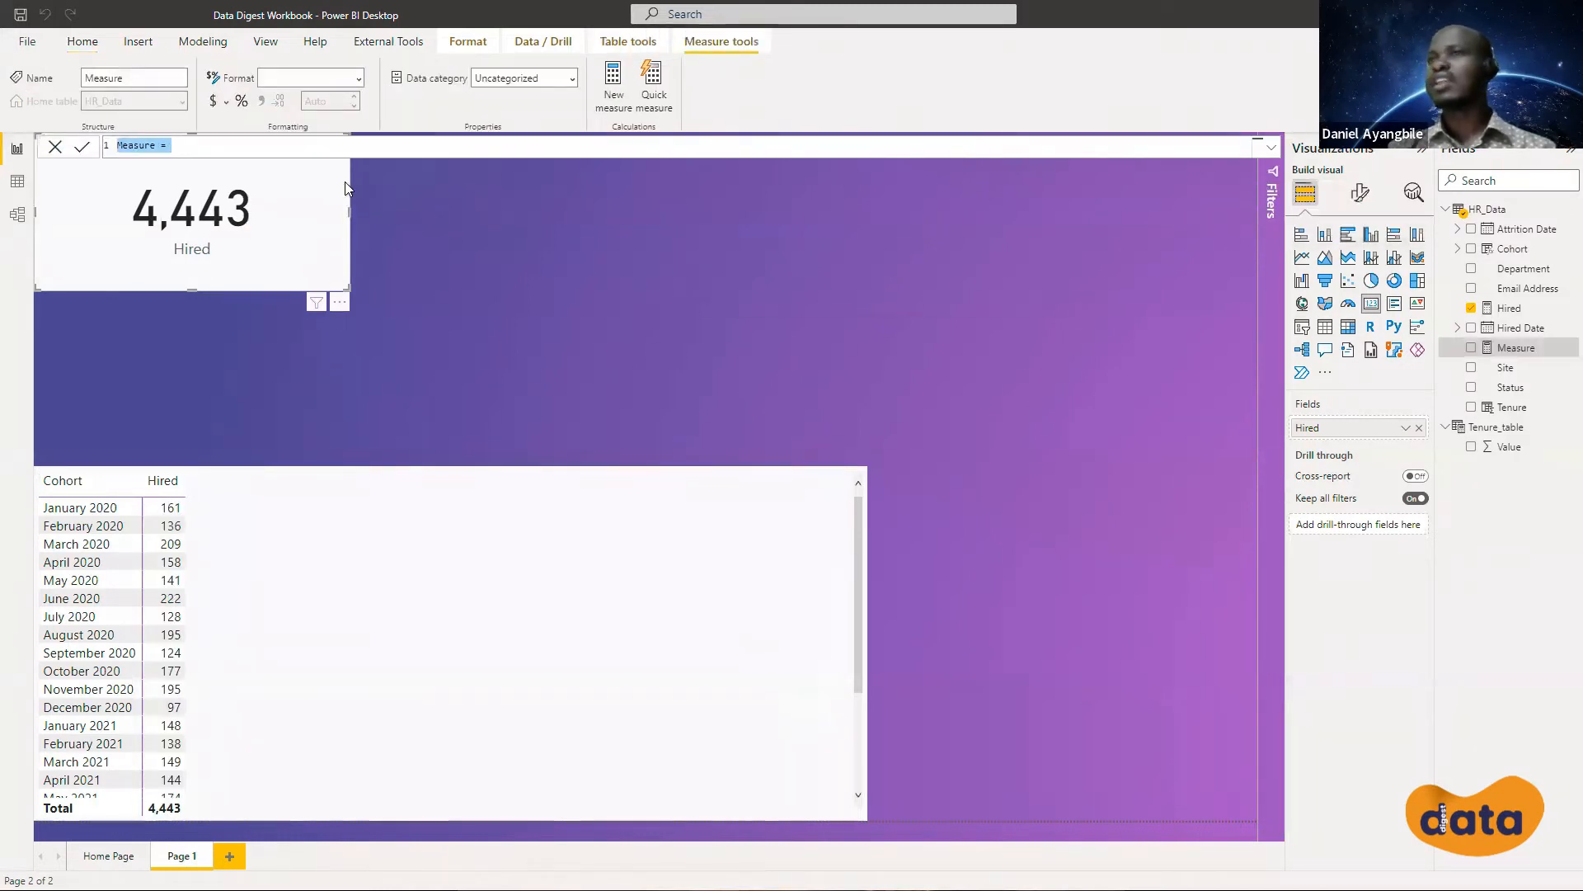
{"action": "type", "text": "A"}
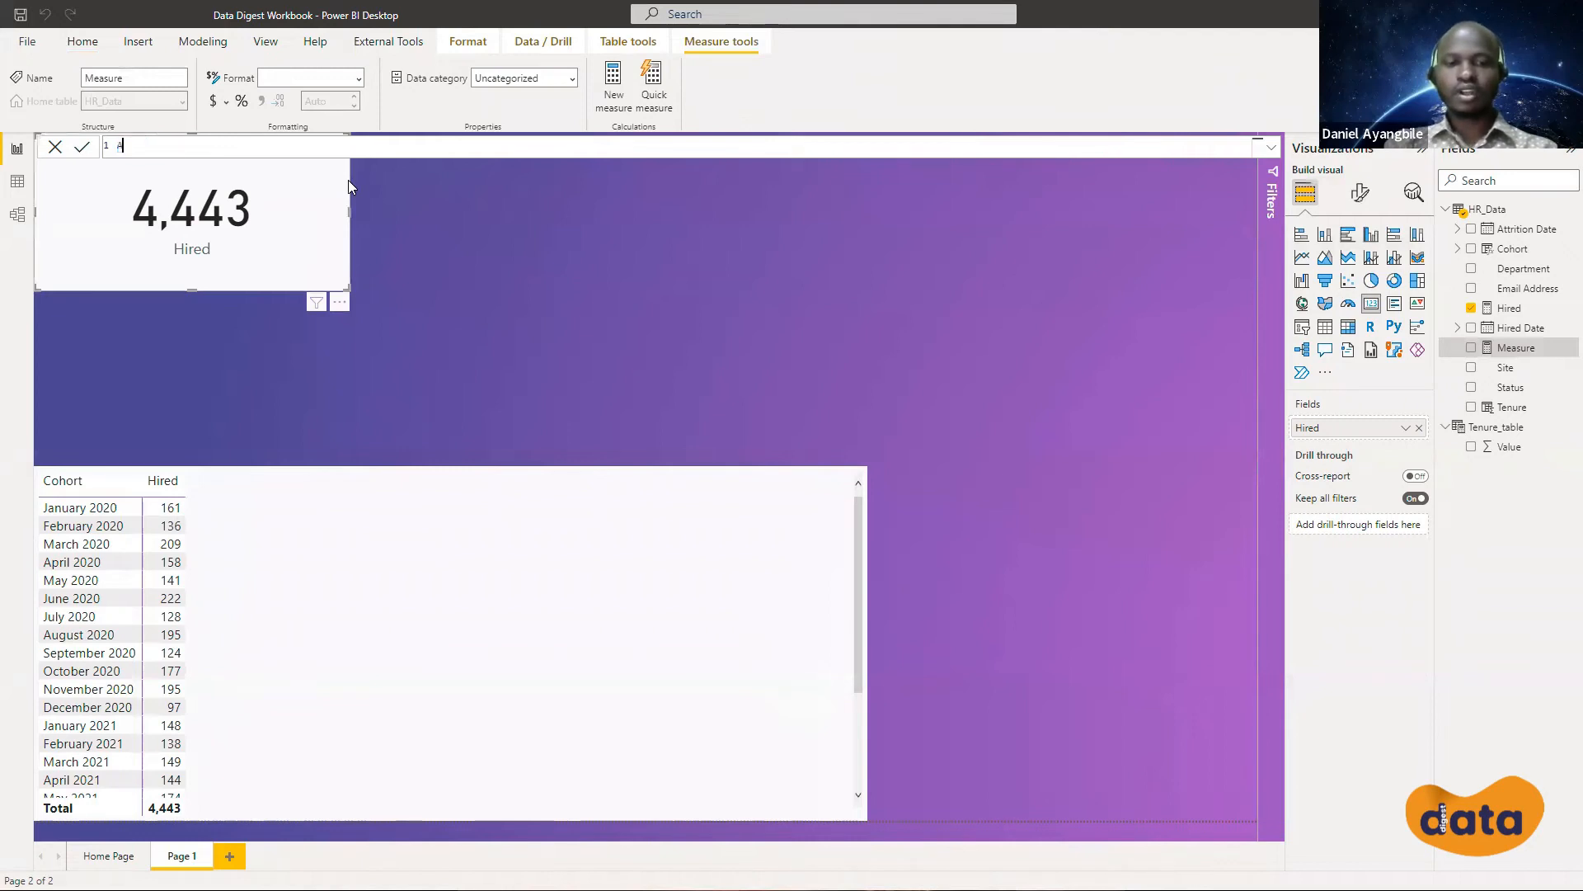
{"action": "type", "text": "ttrition"}
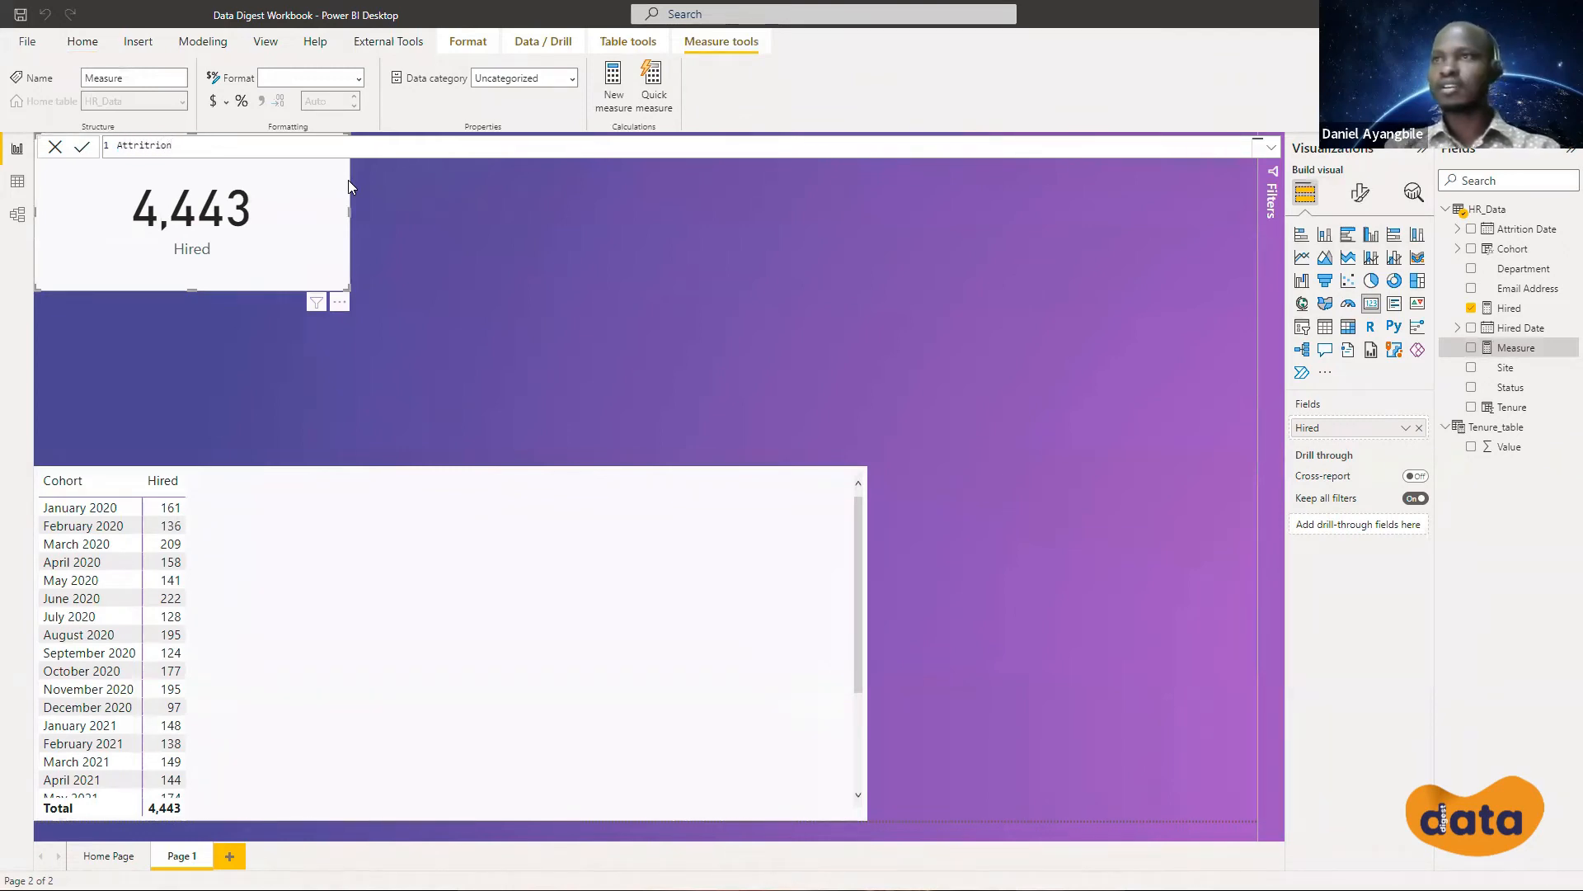
{"action": "key", "text": "BackSpace"}
{"action": "key", "text": "BackSpace"}
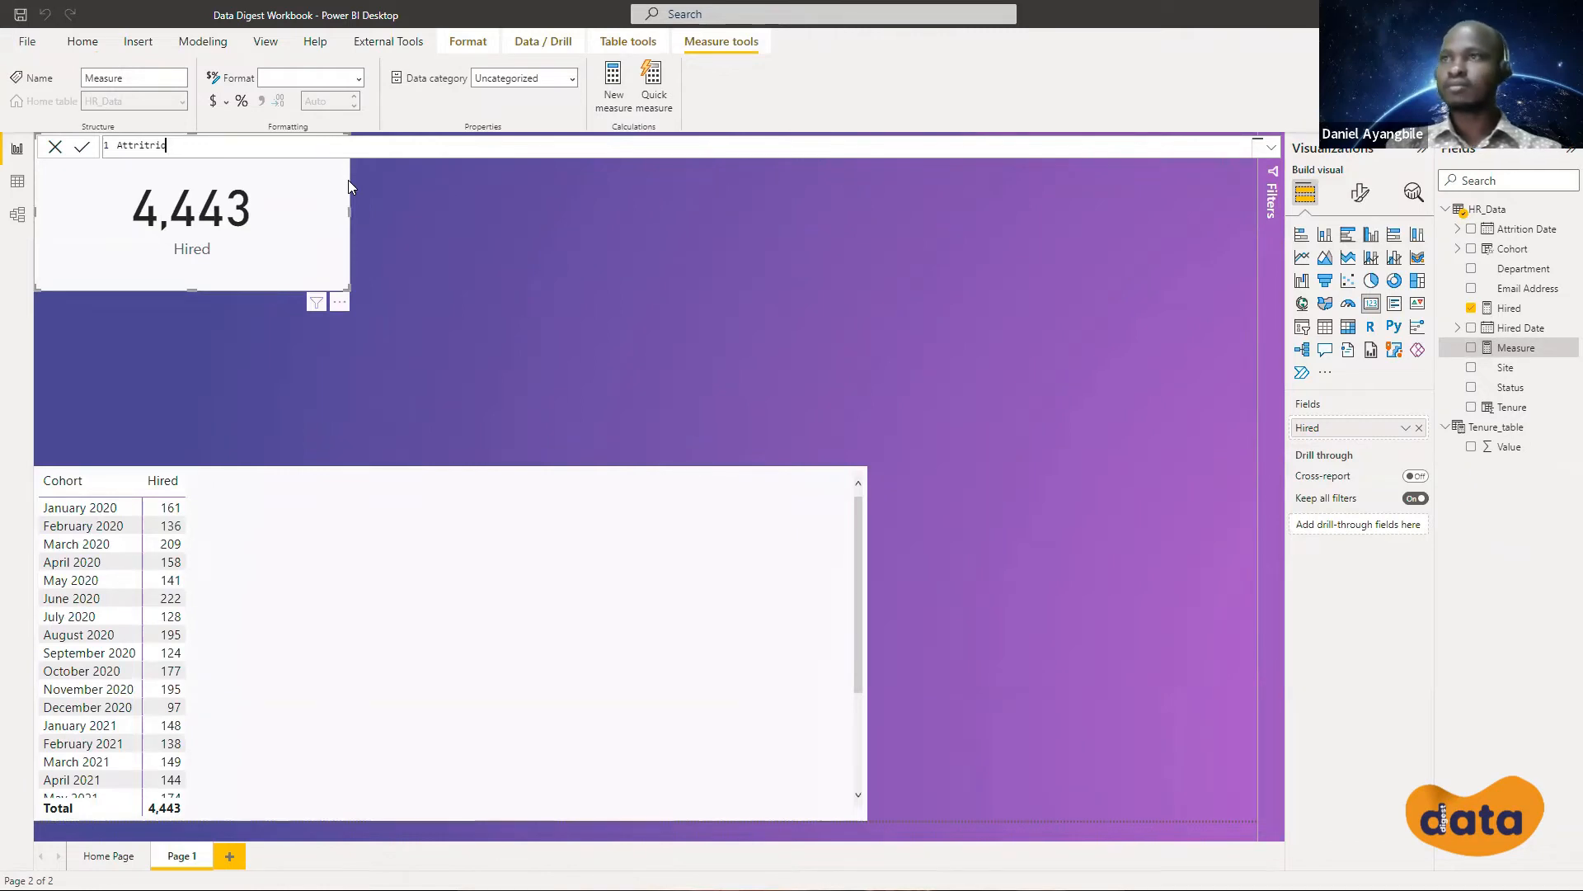
{"action": "key", "text": "BackSpace"}
{"action": "key", "text": "BackSpace"}
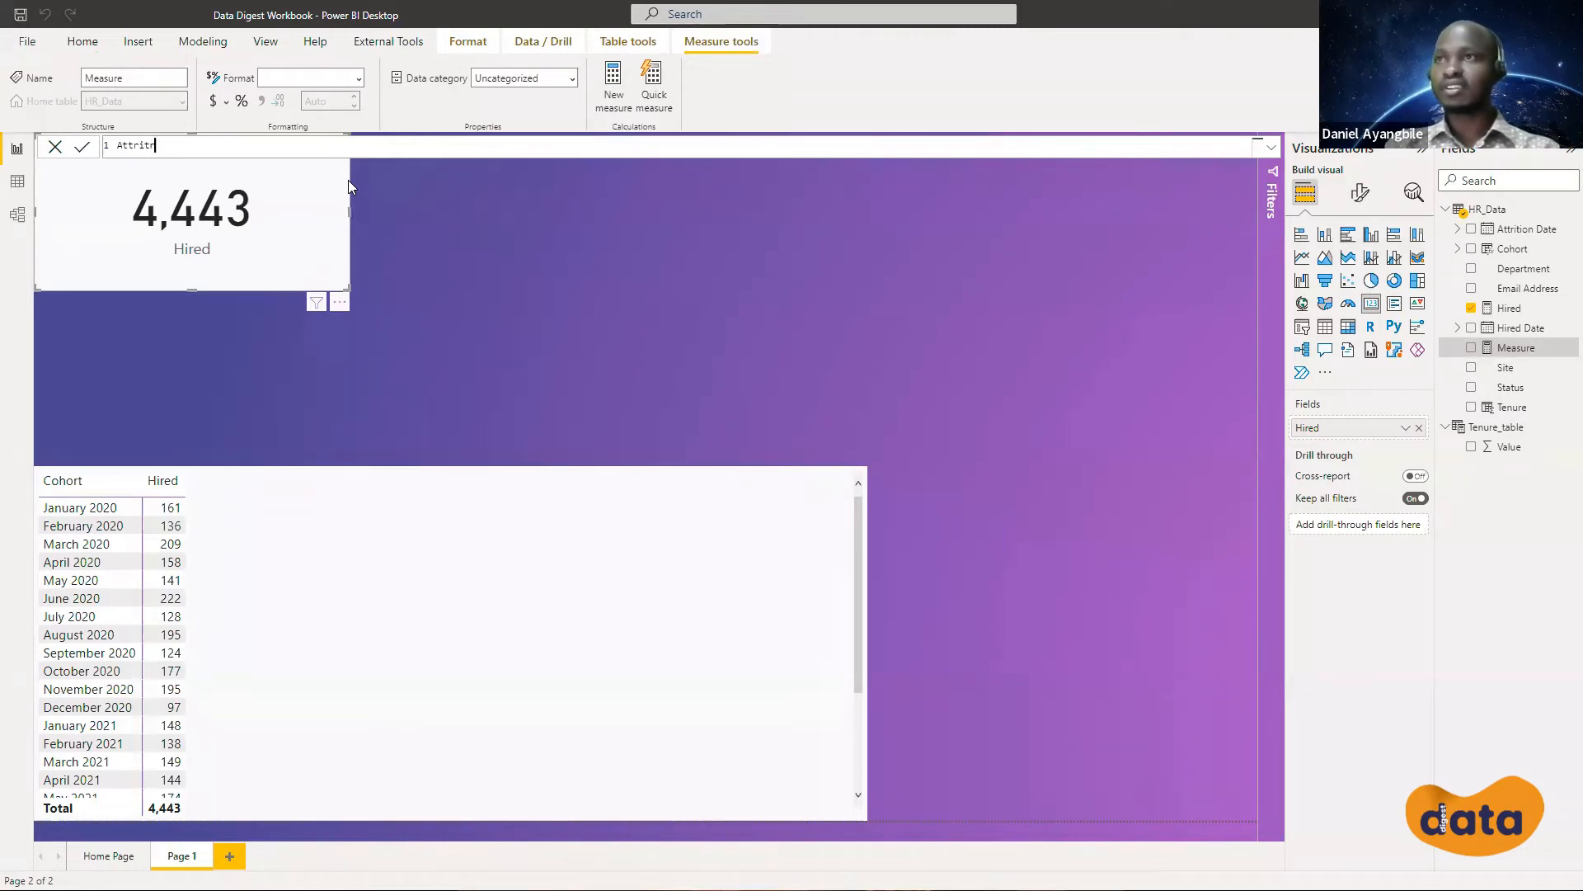
{"action": "type", "text": "ion"}
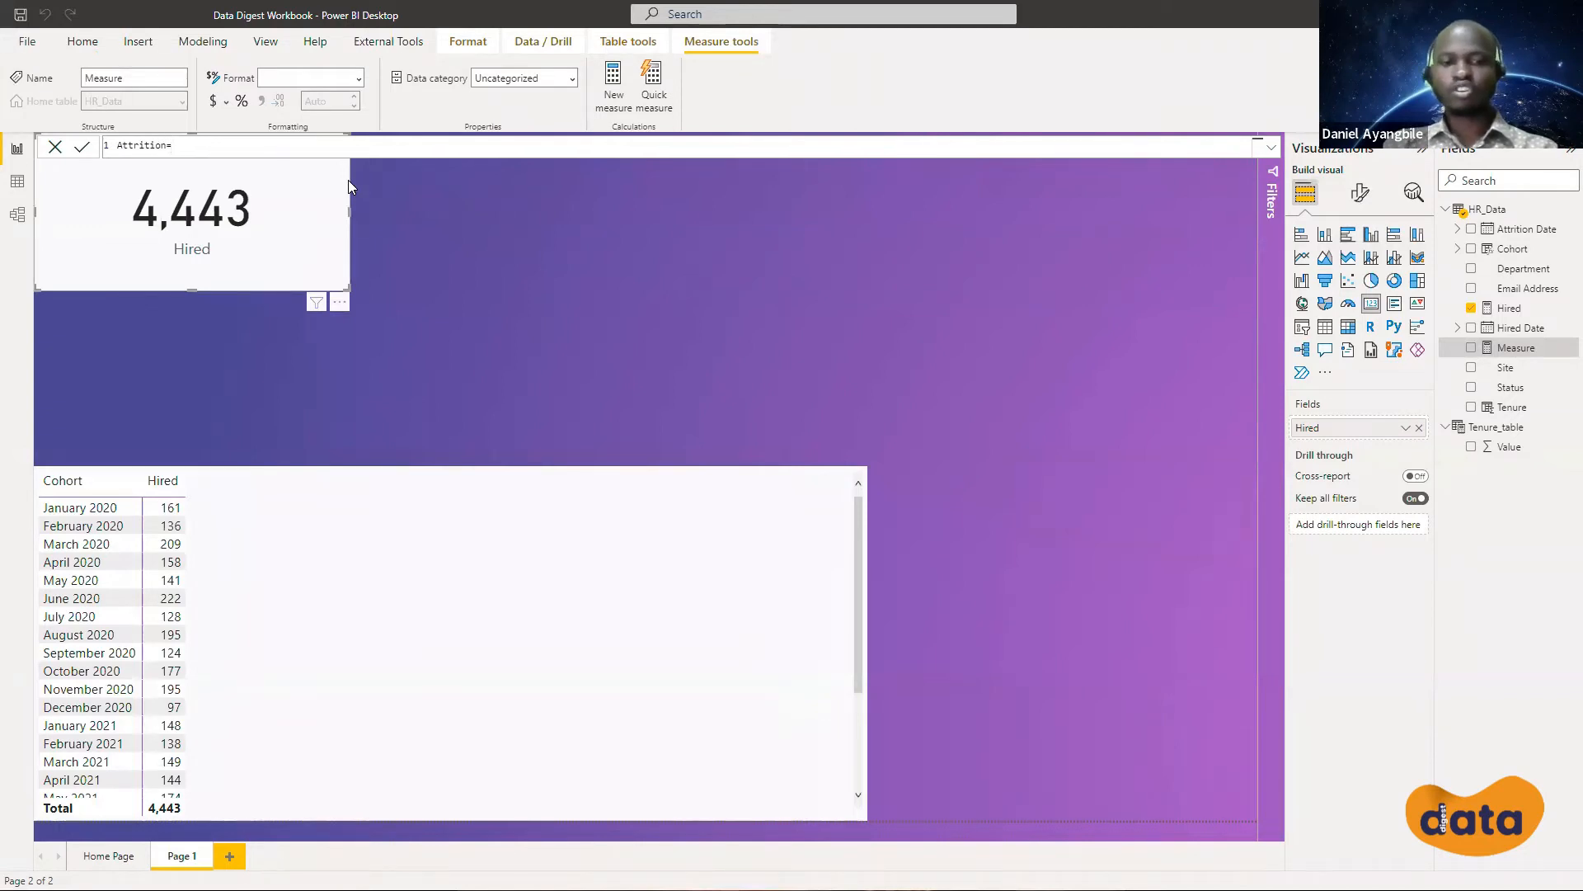
{"action": "type", "text": "=DIS"}
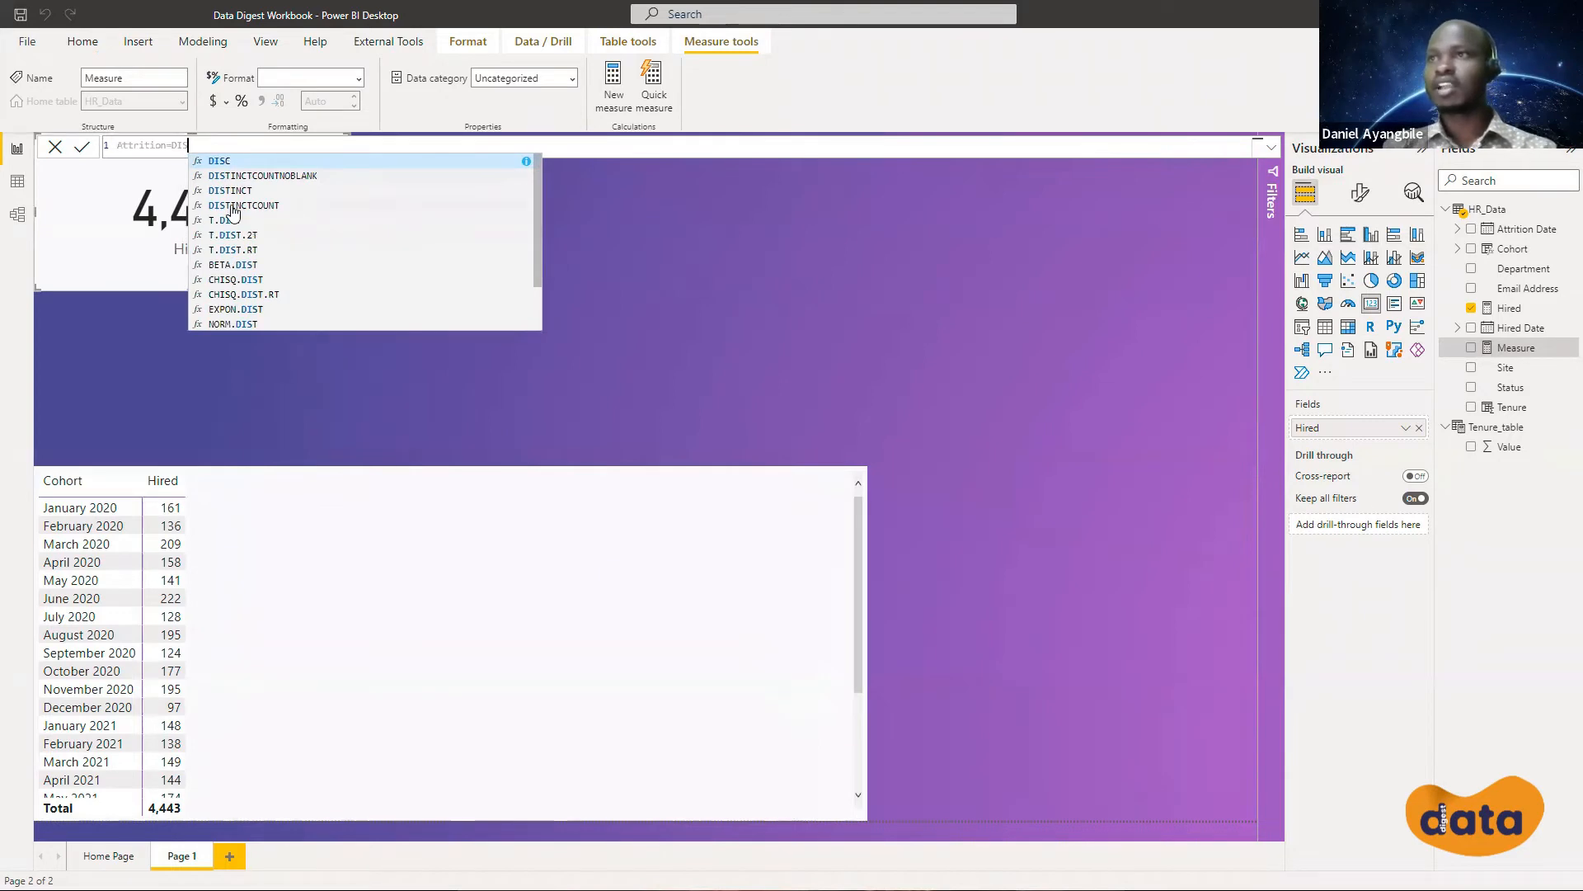
{"action": "left_click", "coordinate": [233, 205]}
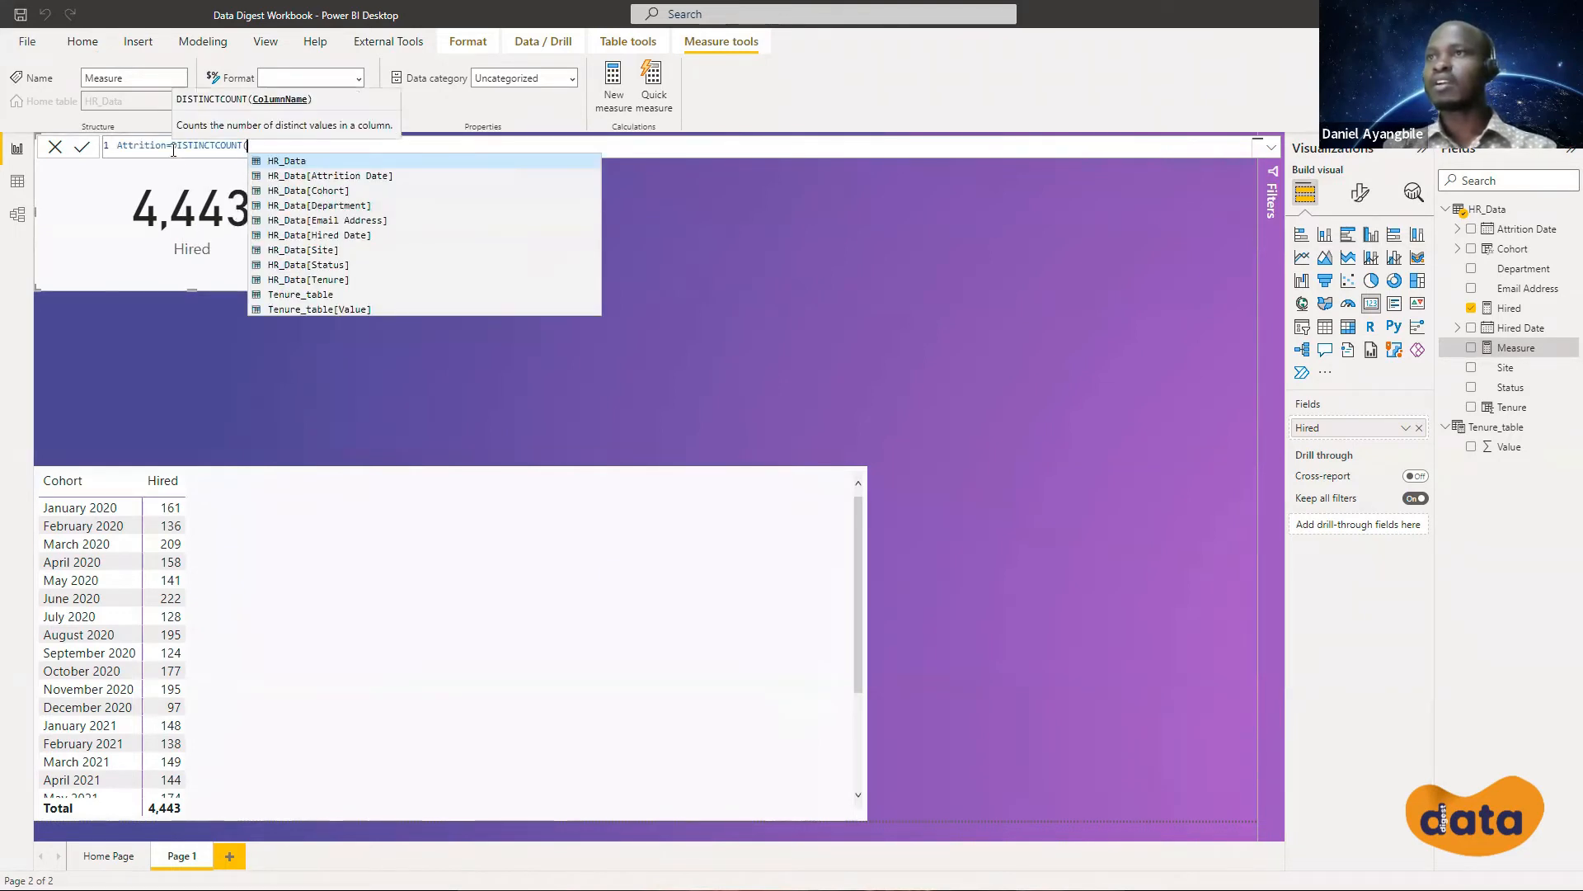
{"action": "key", "text": "BackSpace"}
{"action": "key", "text": "BackSpace"}
{"action": "key", "text": "BackSpace"}
{"action": "key", "text": "BackSpace"}
{"action": "key", "text": "BackSpace"}
{"action": "key", "text": "BackSpace"}
{"action": "key", "text": "BackSpace"}
{"action": "key", "text": "BackSpace"}
{"action": "key", "text": "BackSpace"}
{"action": "key", "text": "BackSpace"}
{"action": "key", "text": "BackSpace"}
{"action": "key", "text": "BackSpace"}
{"action": "key", "text": "BackSpace"}
{"action": "key", "text": "BackSpace"}
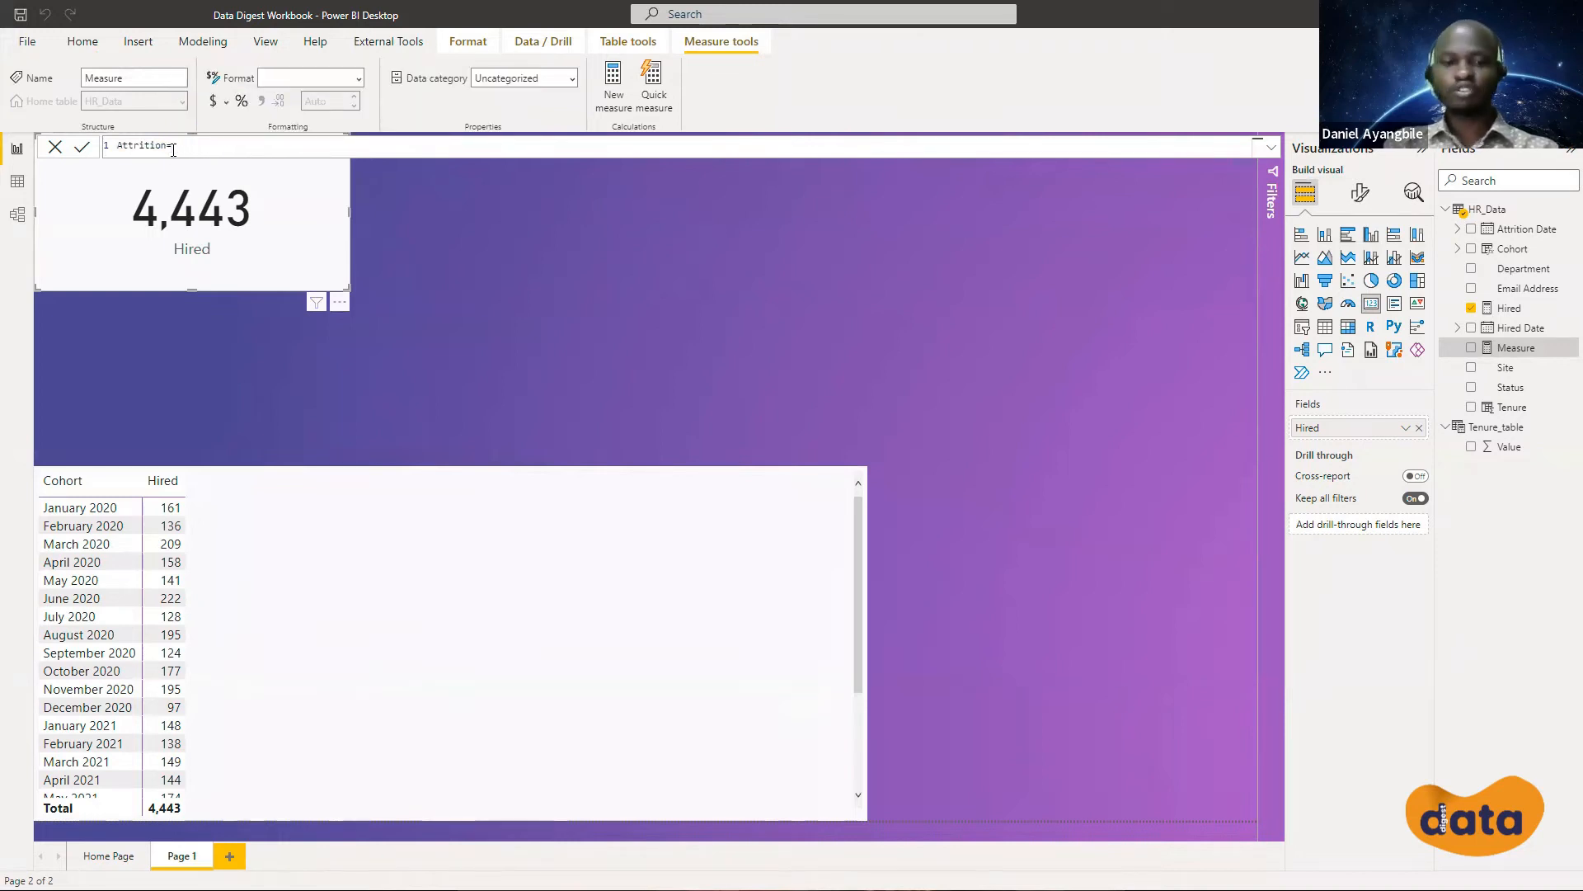
Define the Attrition measure as CALCULATE([Hired],HR_Data[Status]="Terminated") and commit it
{"action": "type", "text": "CAL"}
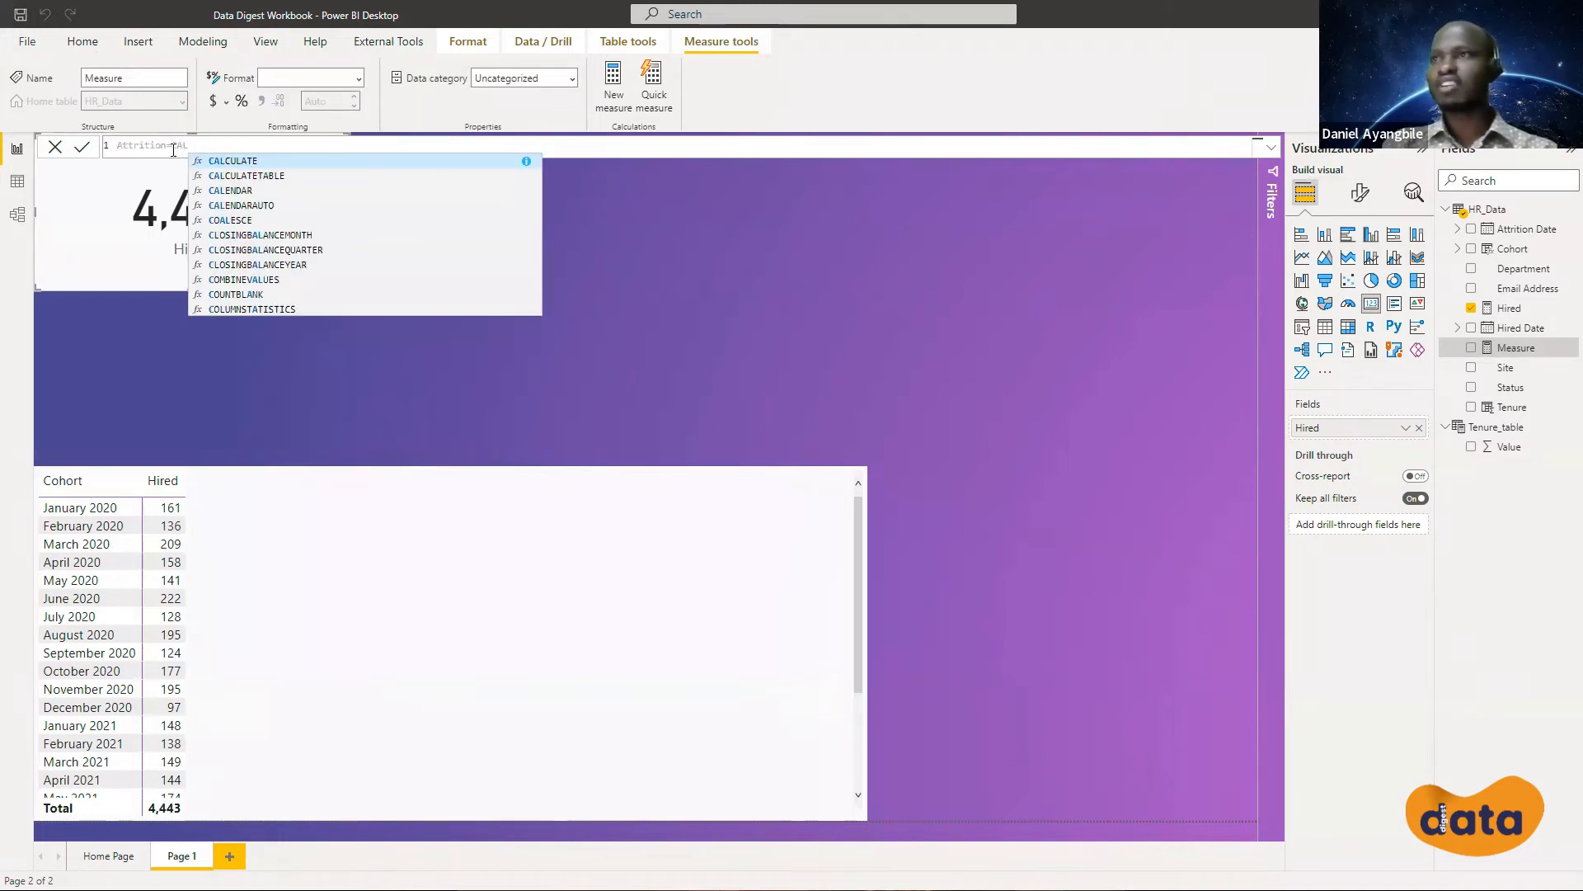
{"action": "key", "text": "Tab"}
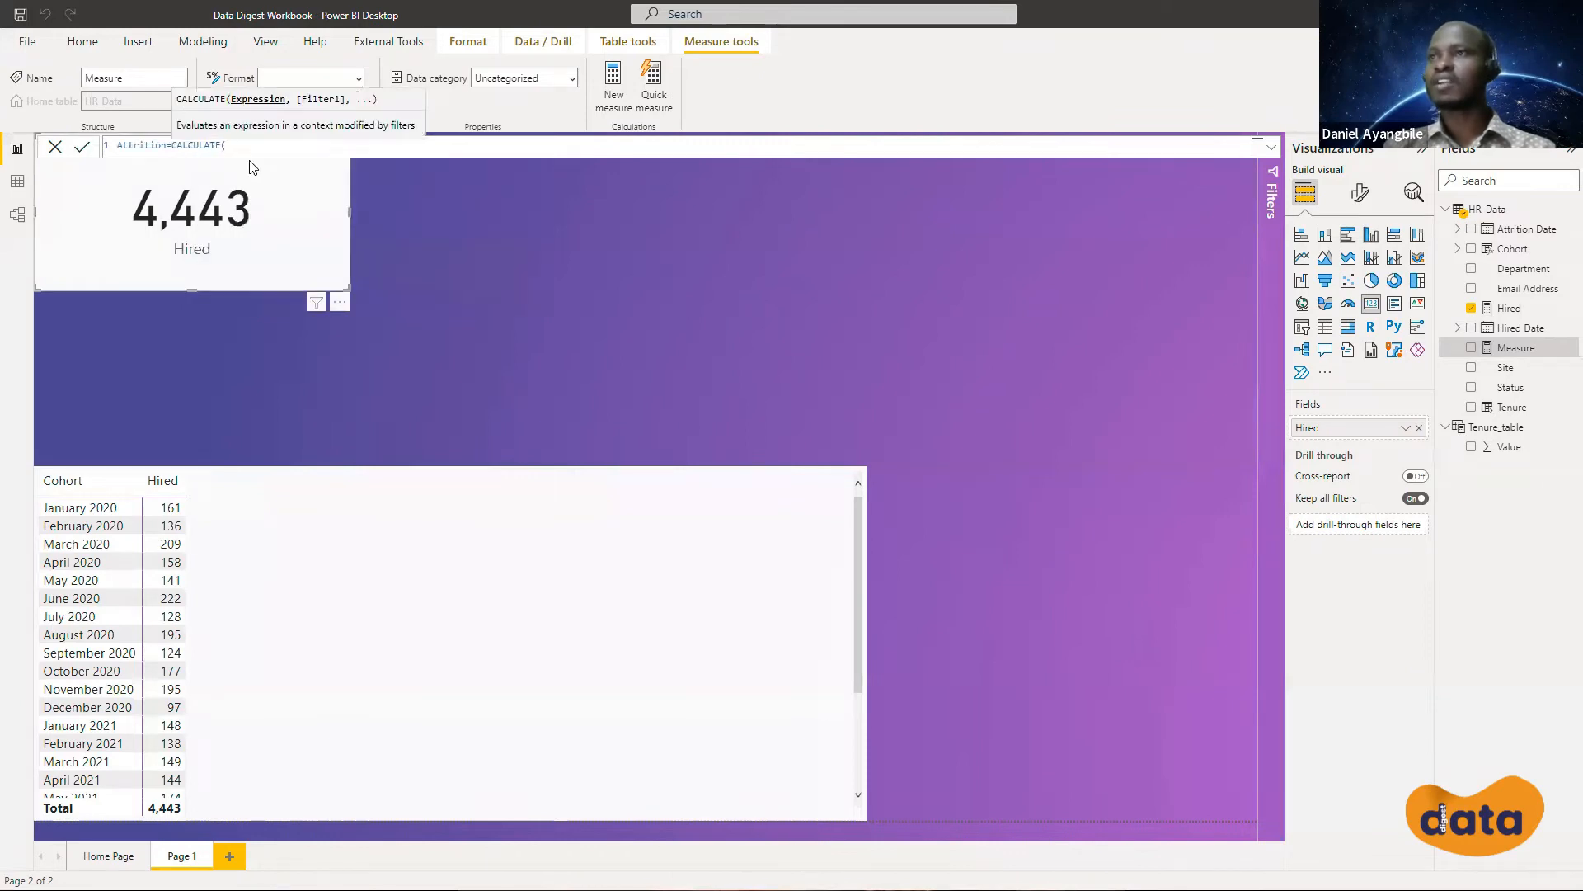
{"action": "type", "text": "["}
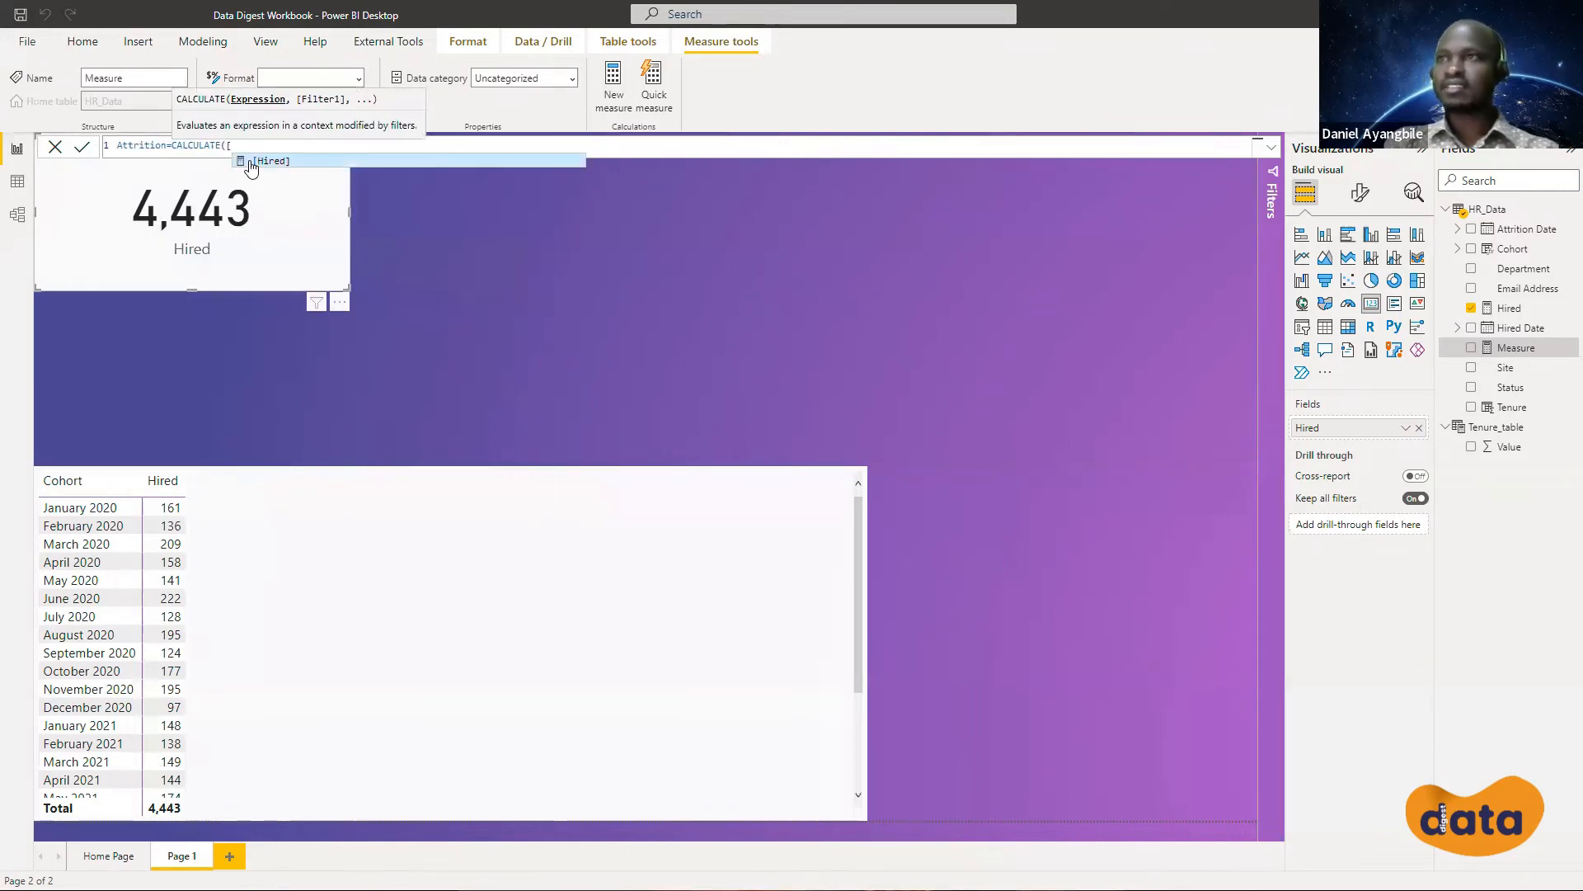
{"action": "left_click", "coordinate": [252, 162]}
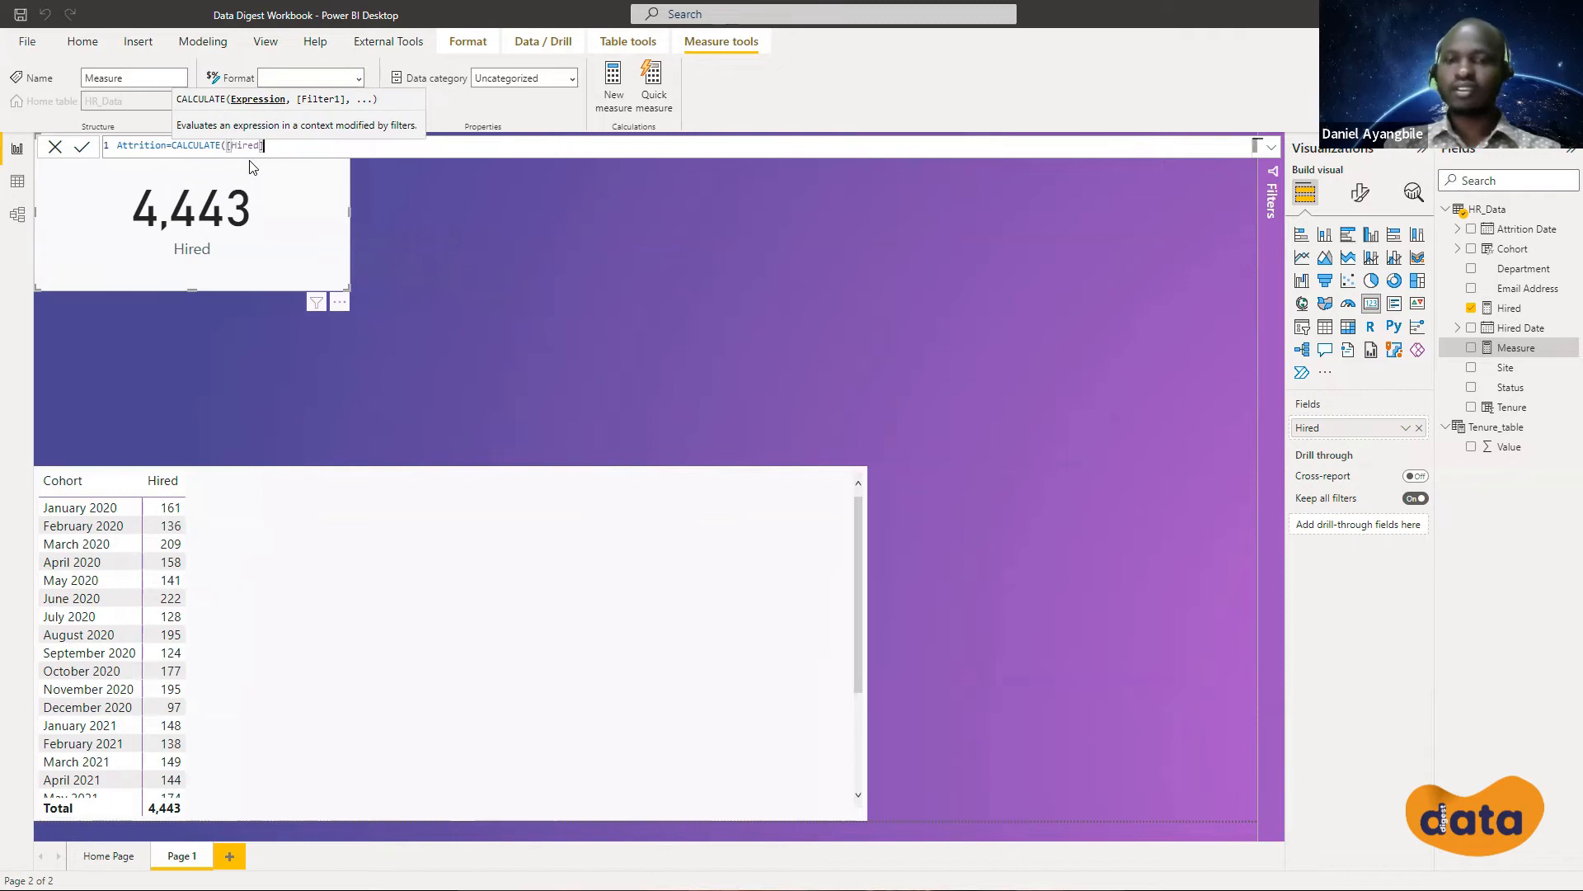
{"action": "type", "text": ","}
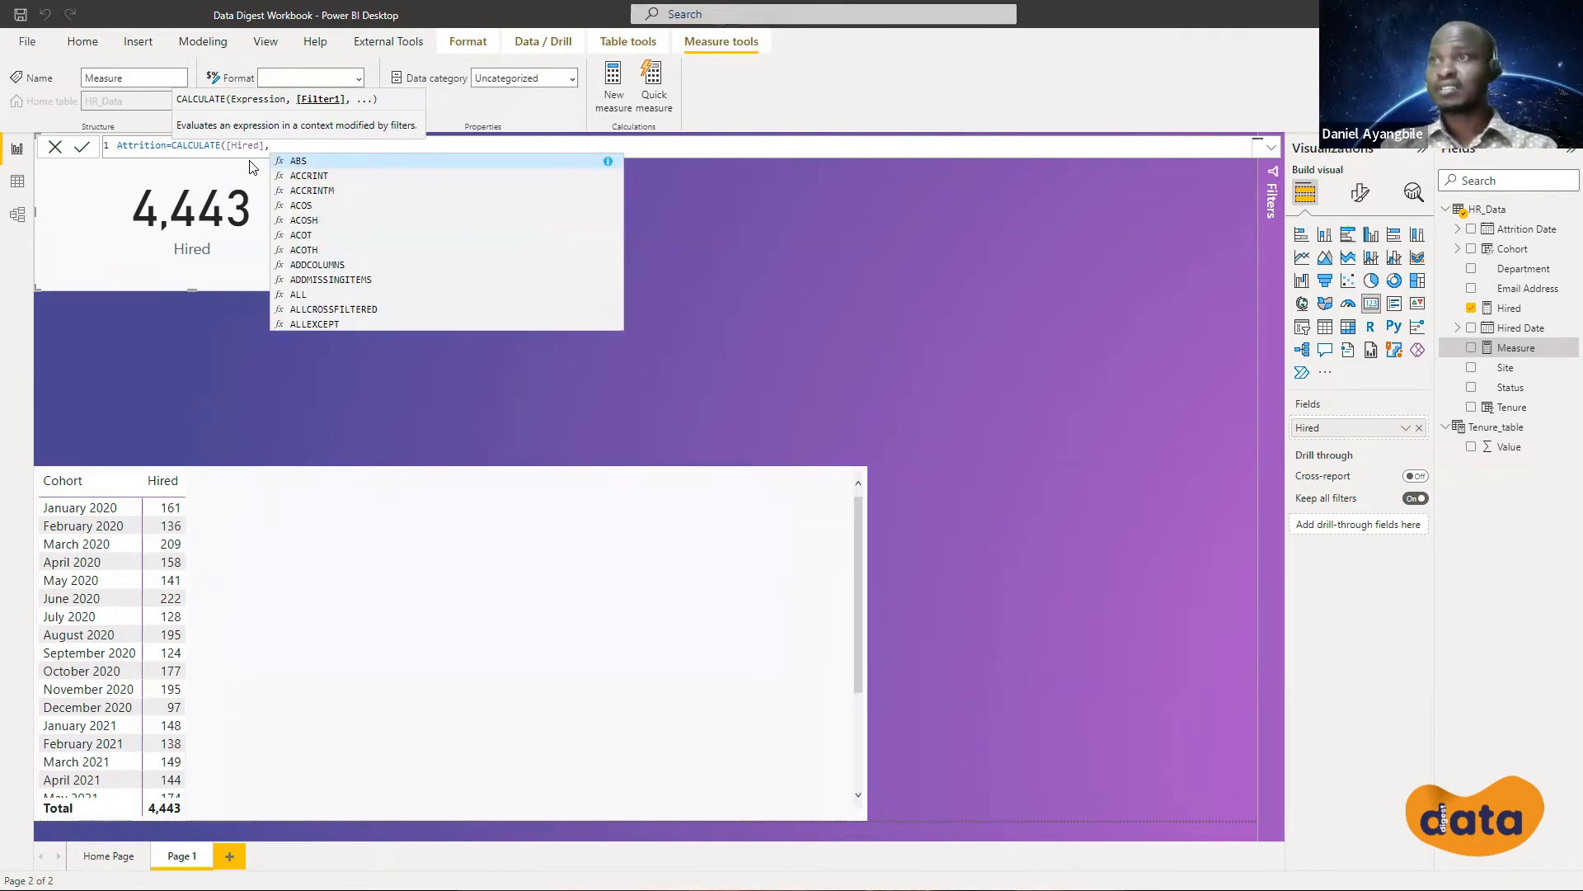
{"action": "type", "text": "stat"}
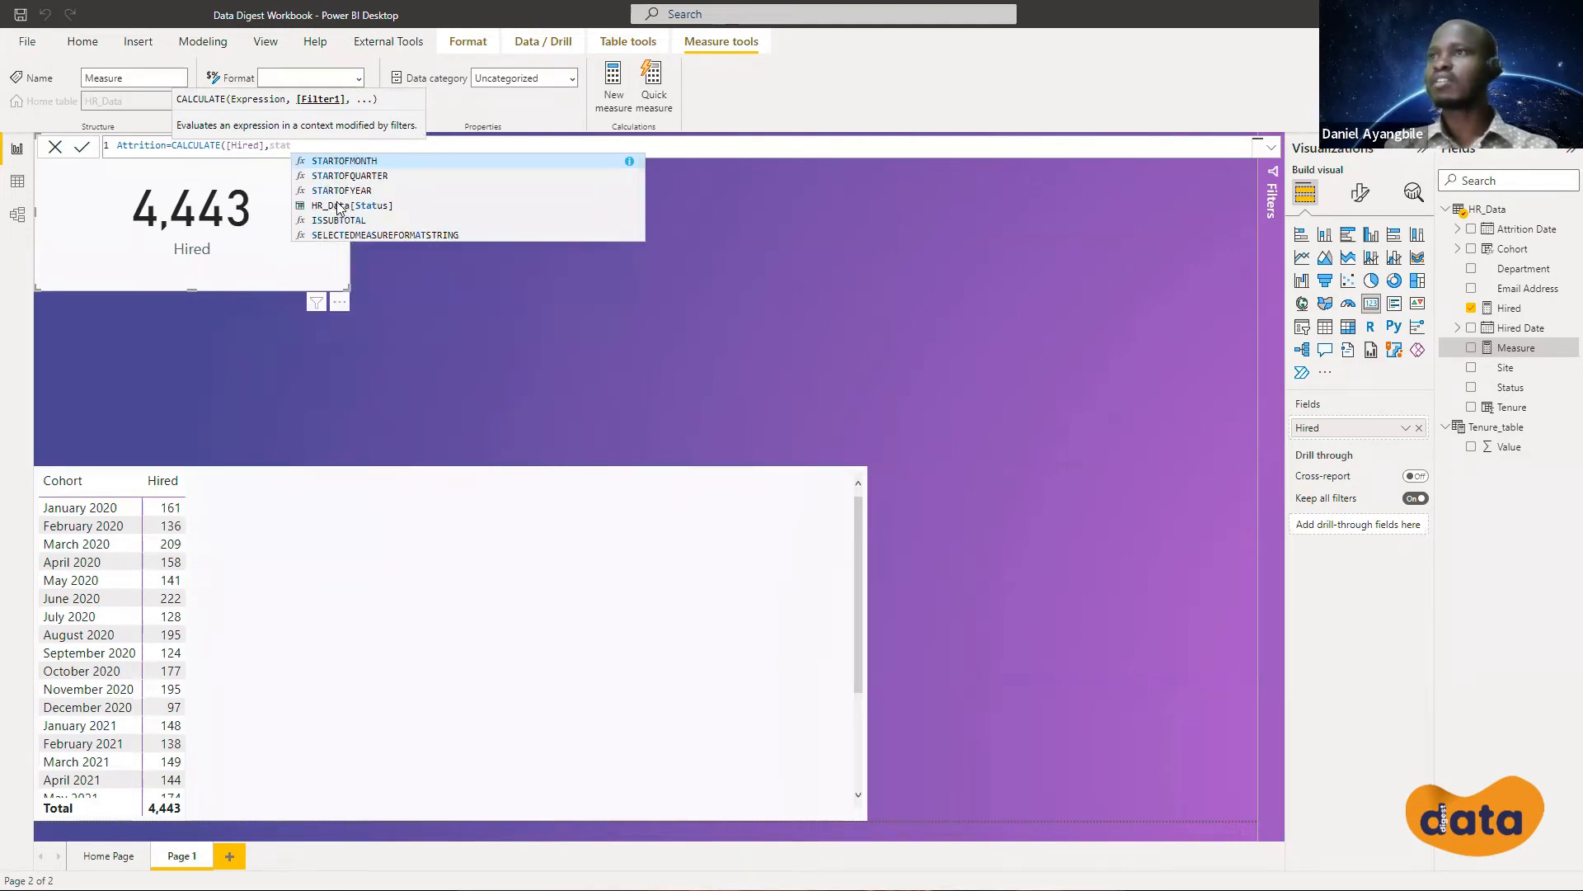
{"action": "left_click", "coordinate": [337, 205]}
{"action": "type", "text": "="}
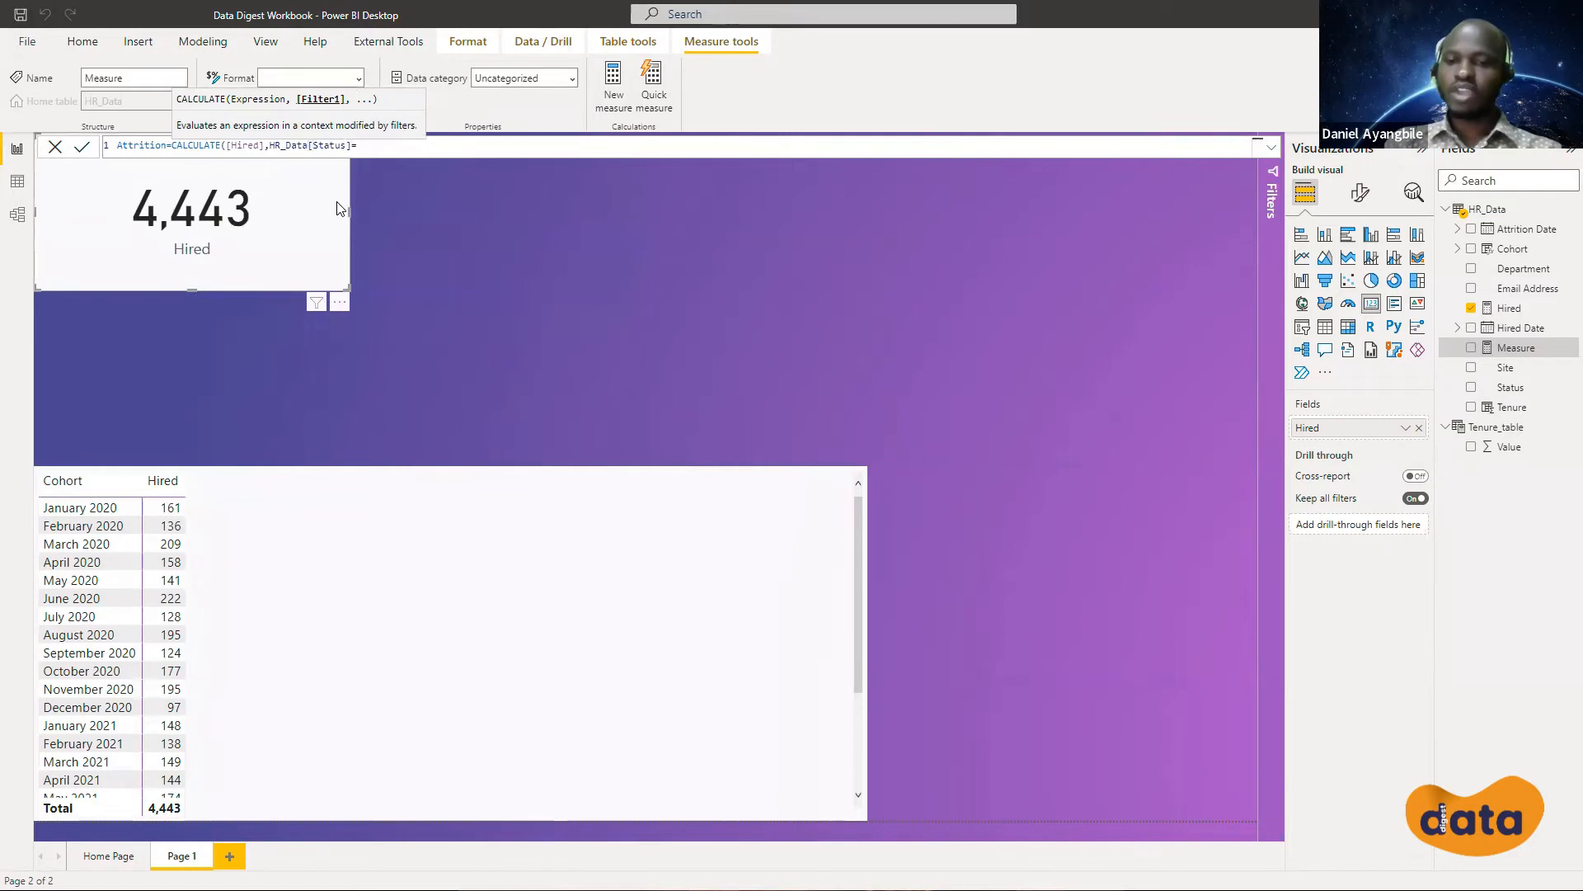
{"action": "type", "text": "\"T"}
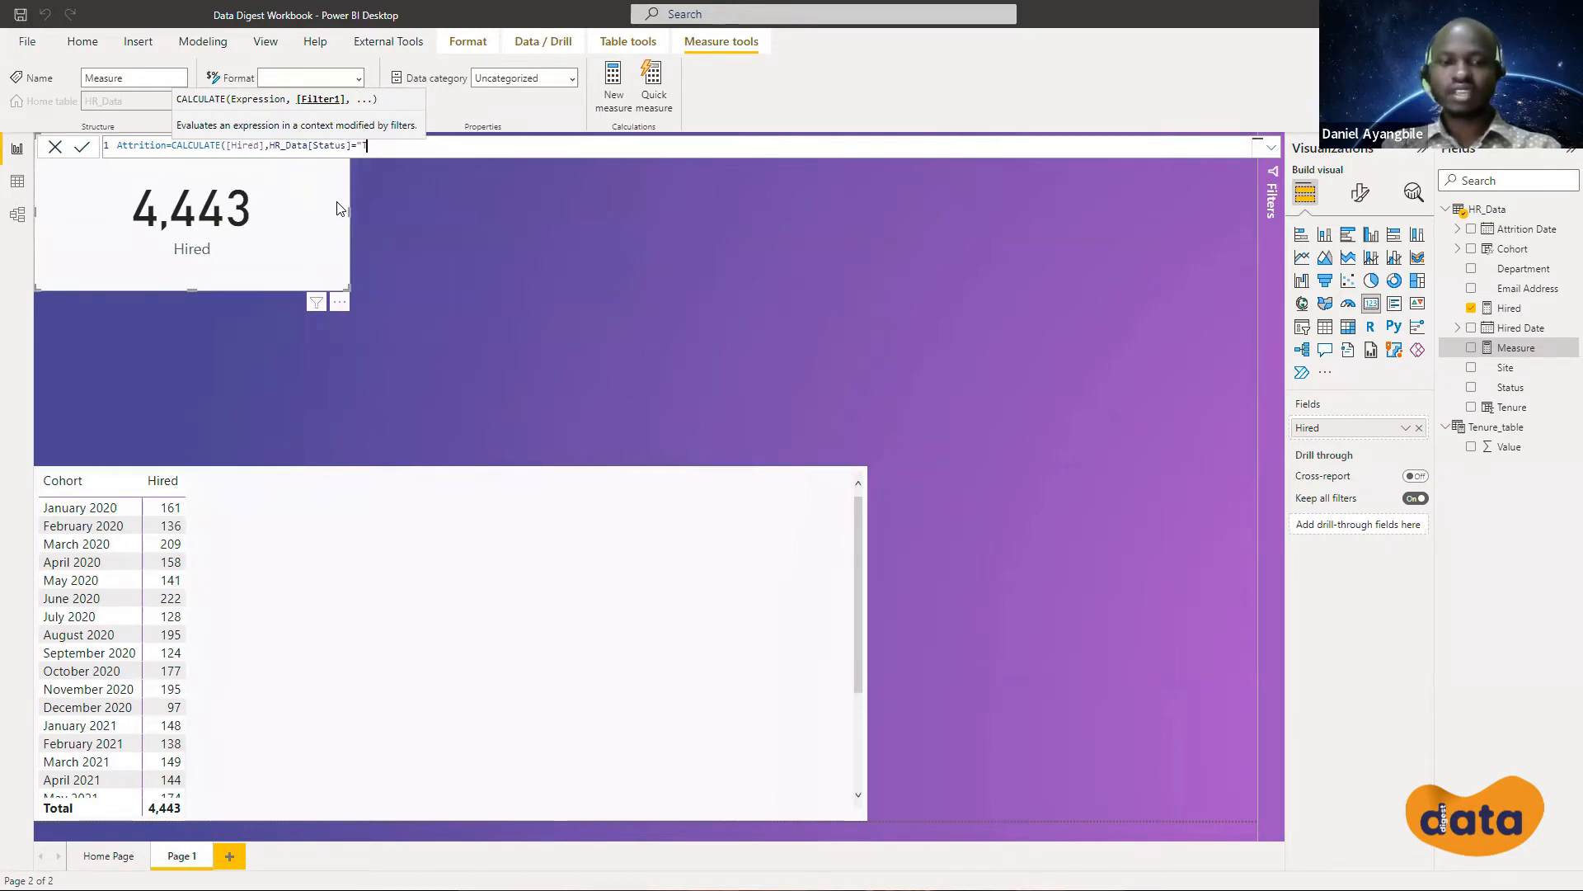
{"action": "type", "text": "ermina"}
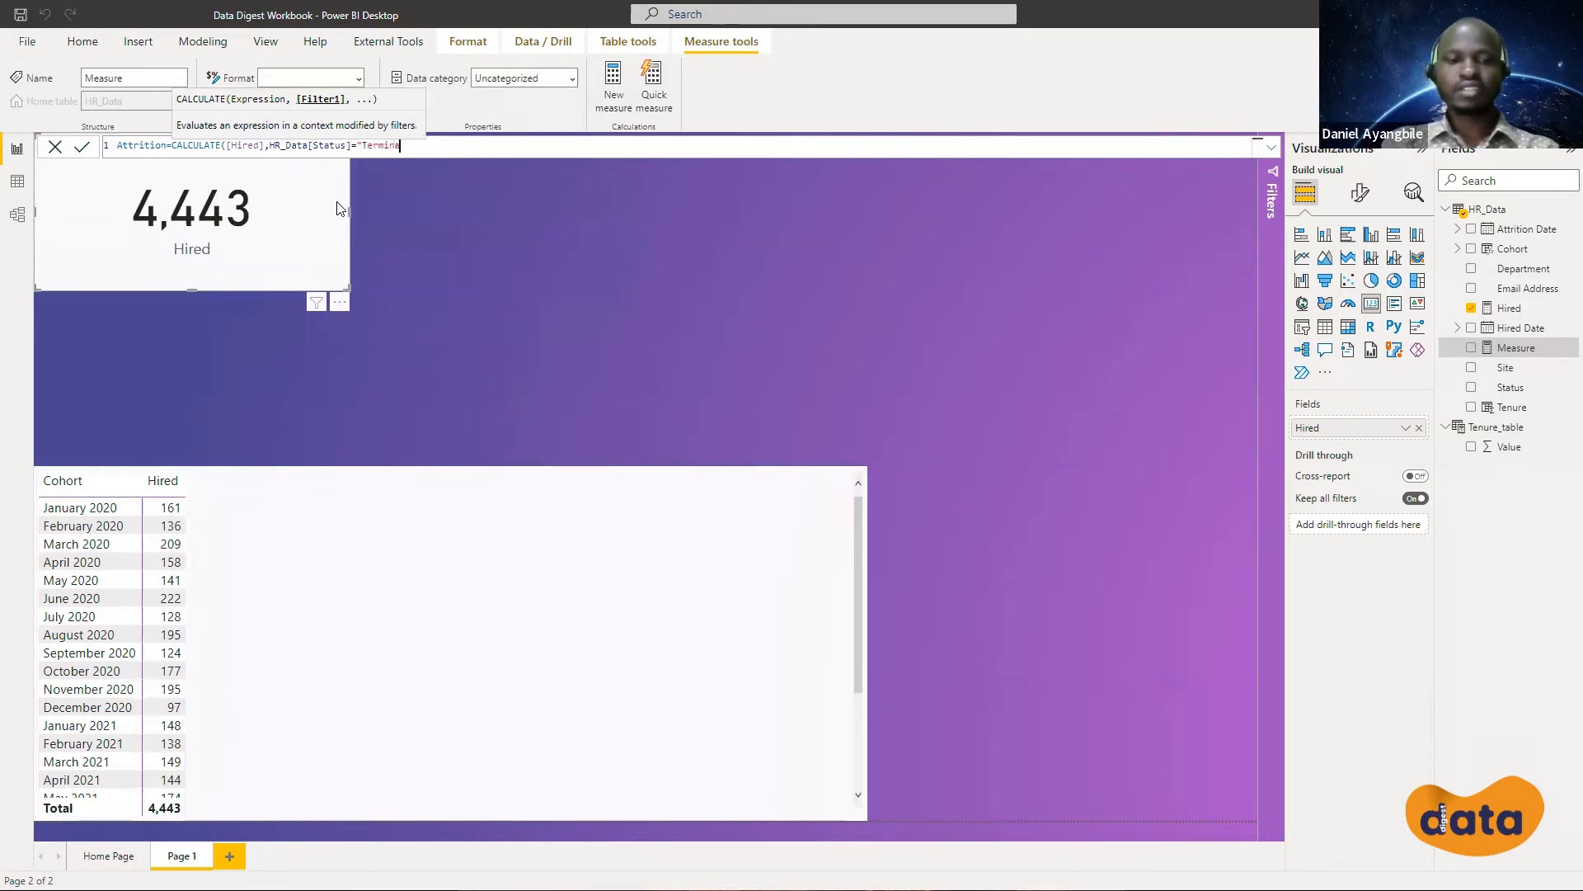
{"action": "type", "text": "ted\""}
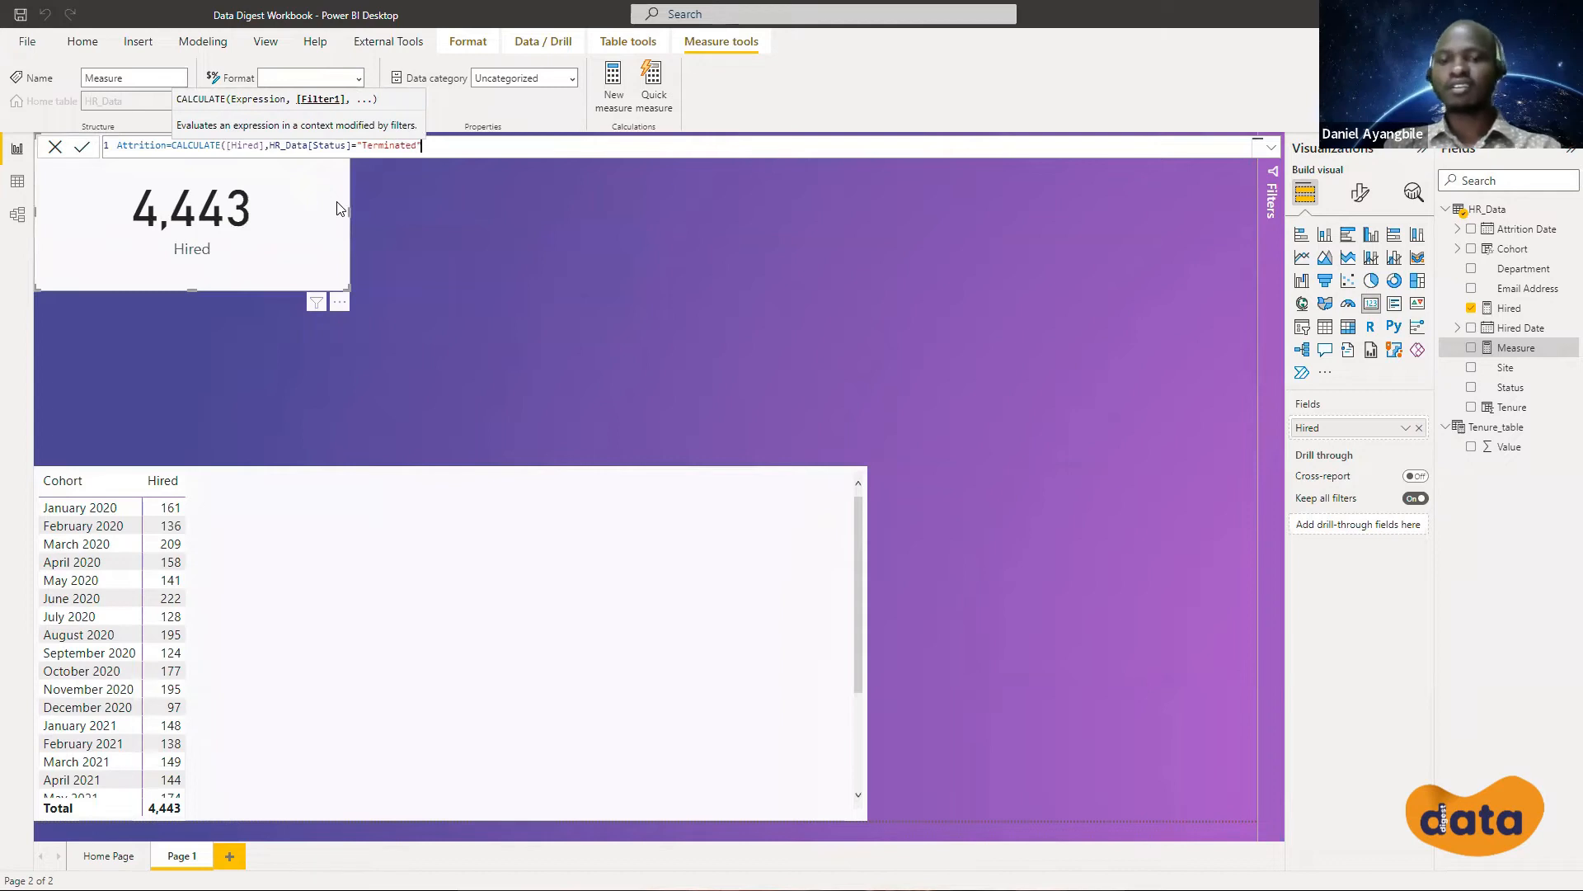
{"action": "type", "text": ")"}
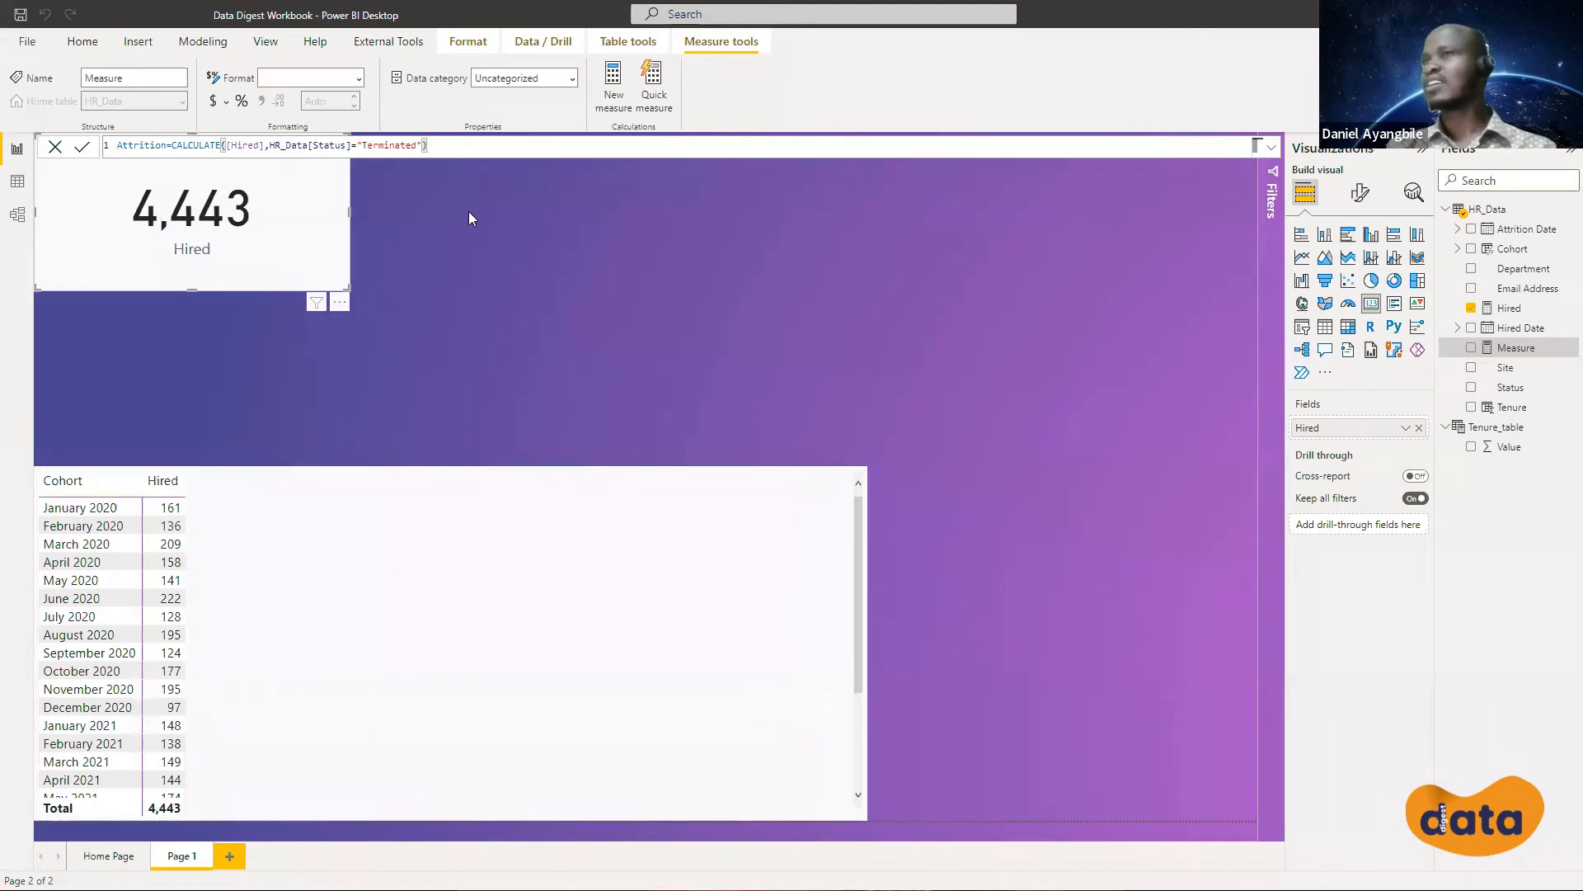
{"action": "key", "text": "Return"}
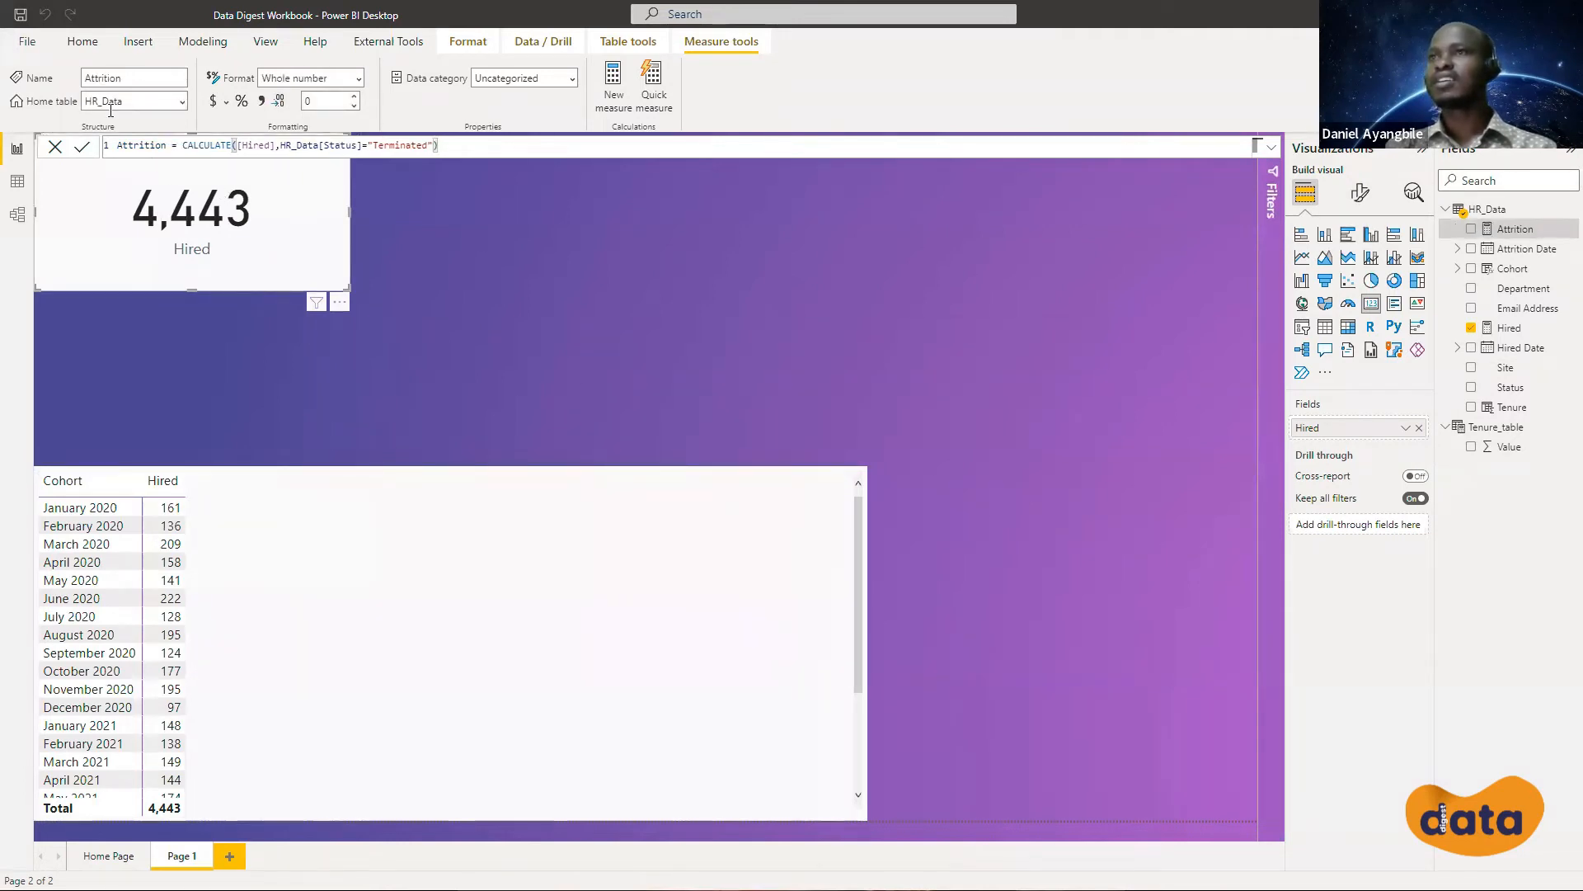
Duplicate the Hired card, place the copy directly to the right of the original and replace its field with the Attrition measure
{"action": "left_click", "coordinate": [83, 42]}
{"action": "left_click", "coordinate": [80, 91]}
{"action": "left_click", "coordinate": [26, 80]}
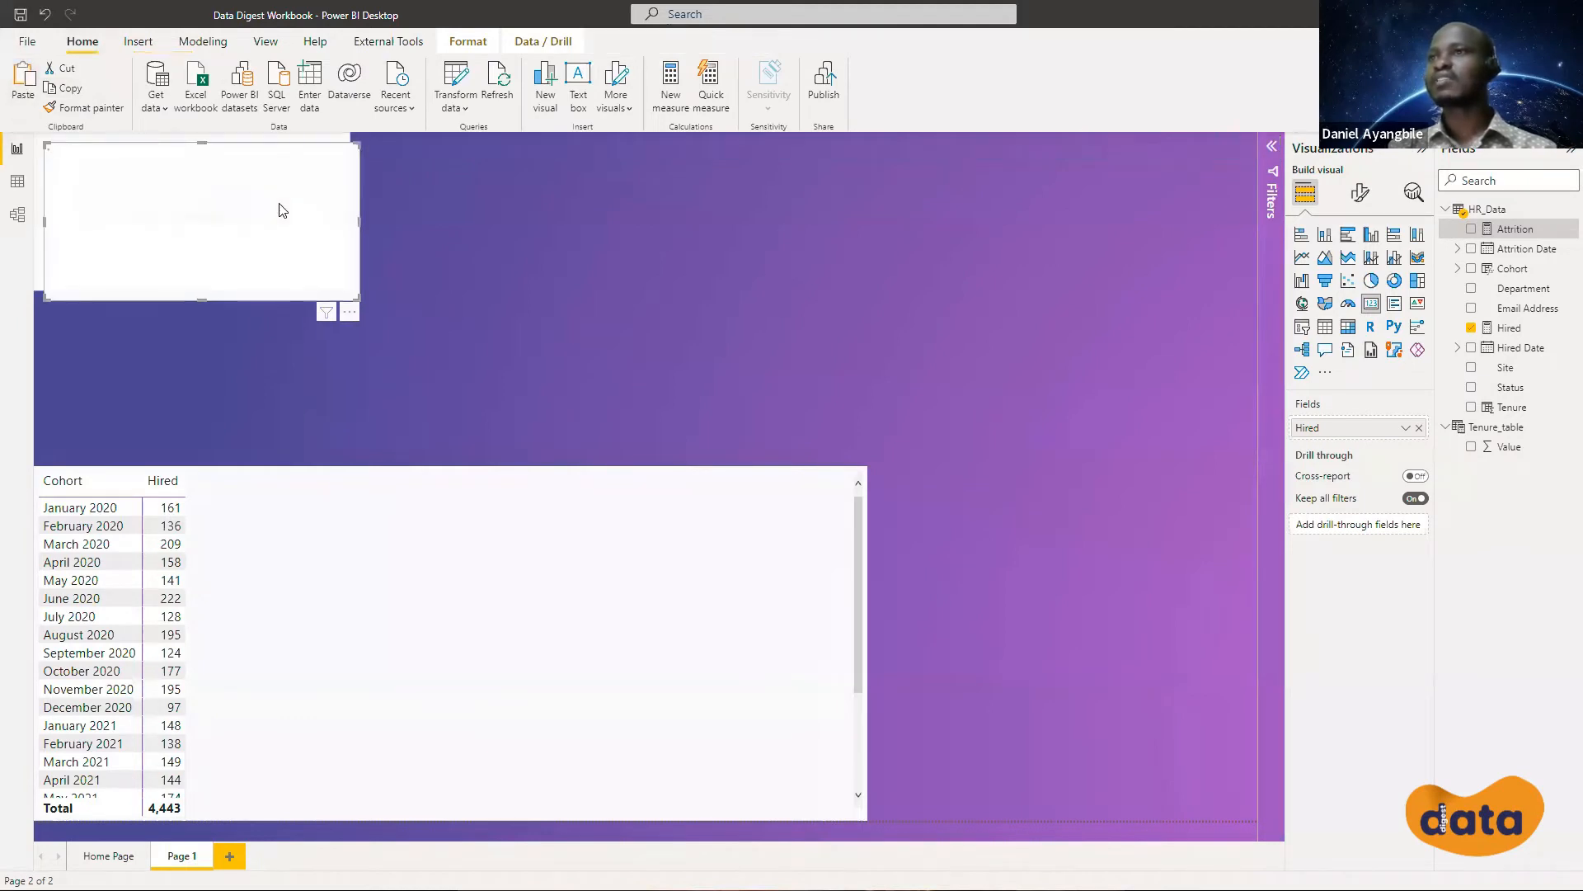
{"action": "left_click_drag", "start_coordinate": [453, 212], "coordinate": [584, 187]}
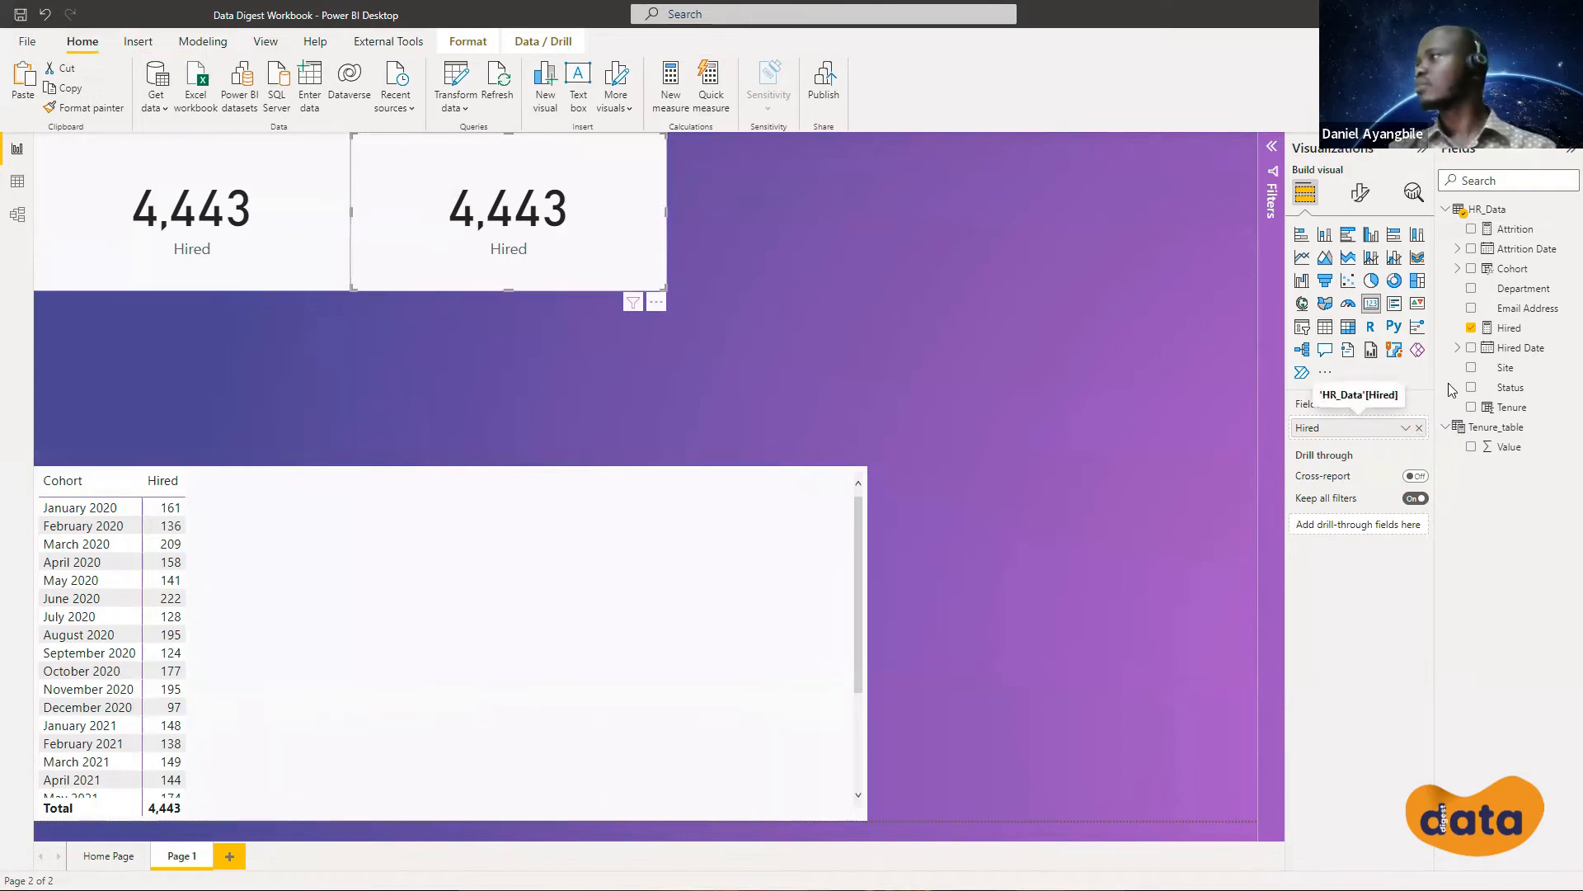
{"action": "left_click", "coordinate": [1419, 427]}
{"action": "left_click_drag", "start_coordinate": [1541, 236], "coordinate": [1387, 430]}
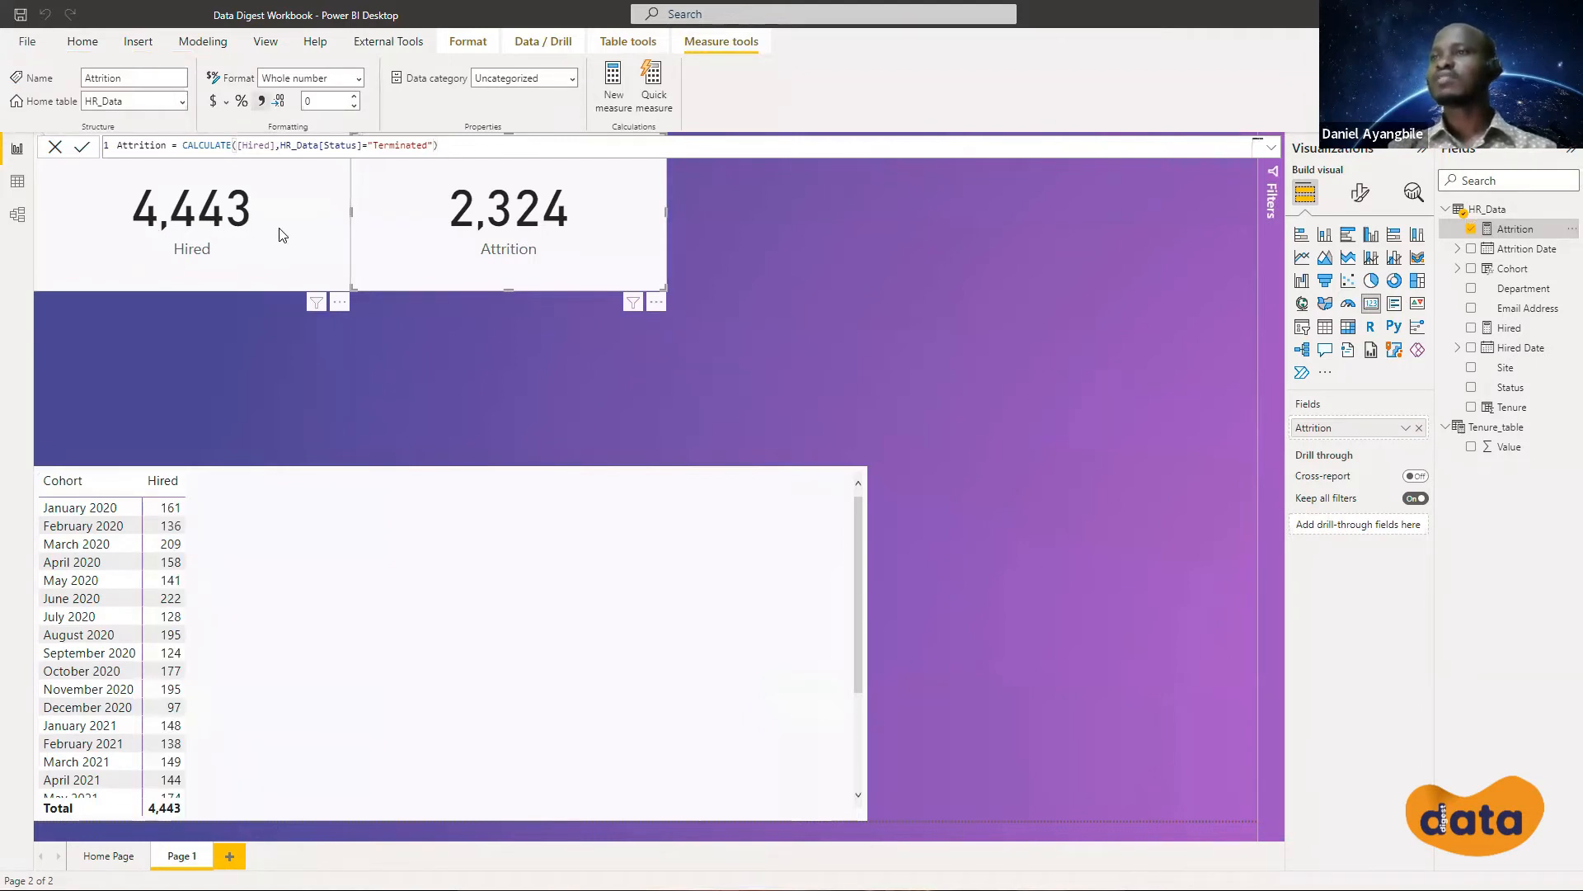
Add the Attrition measure to the cohort matrix values after Hired
{"action": "left_click_drag", "start_coordinate": [1497, 236], "coordinate": [606, 589]}
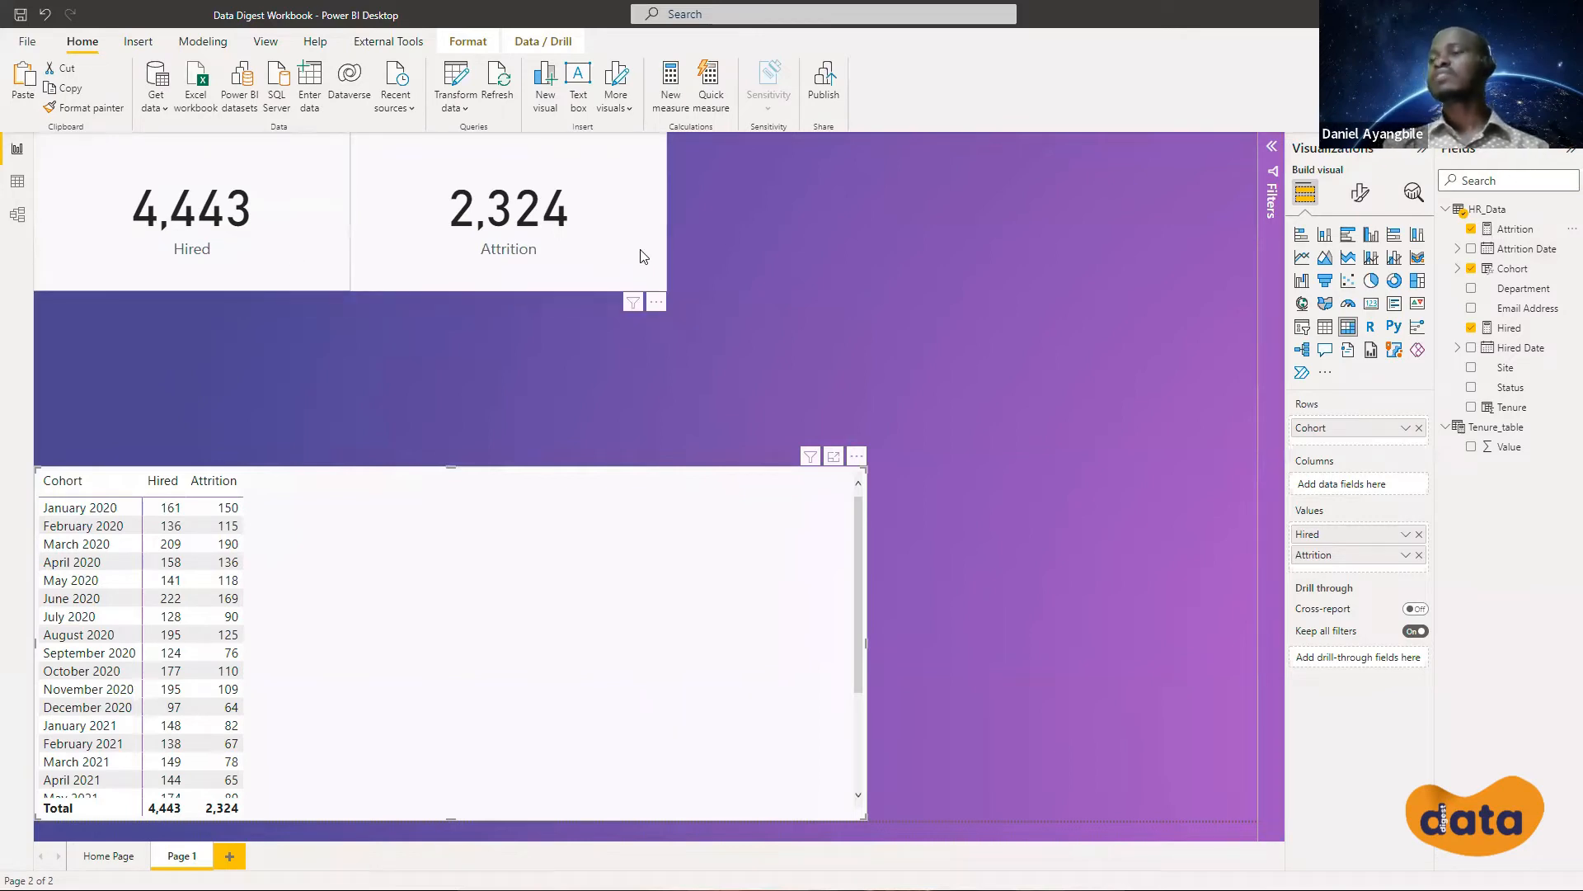
{"action": "left_click", "coordinate": [297, 266]}
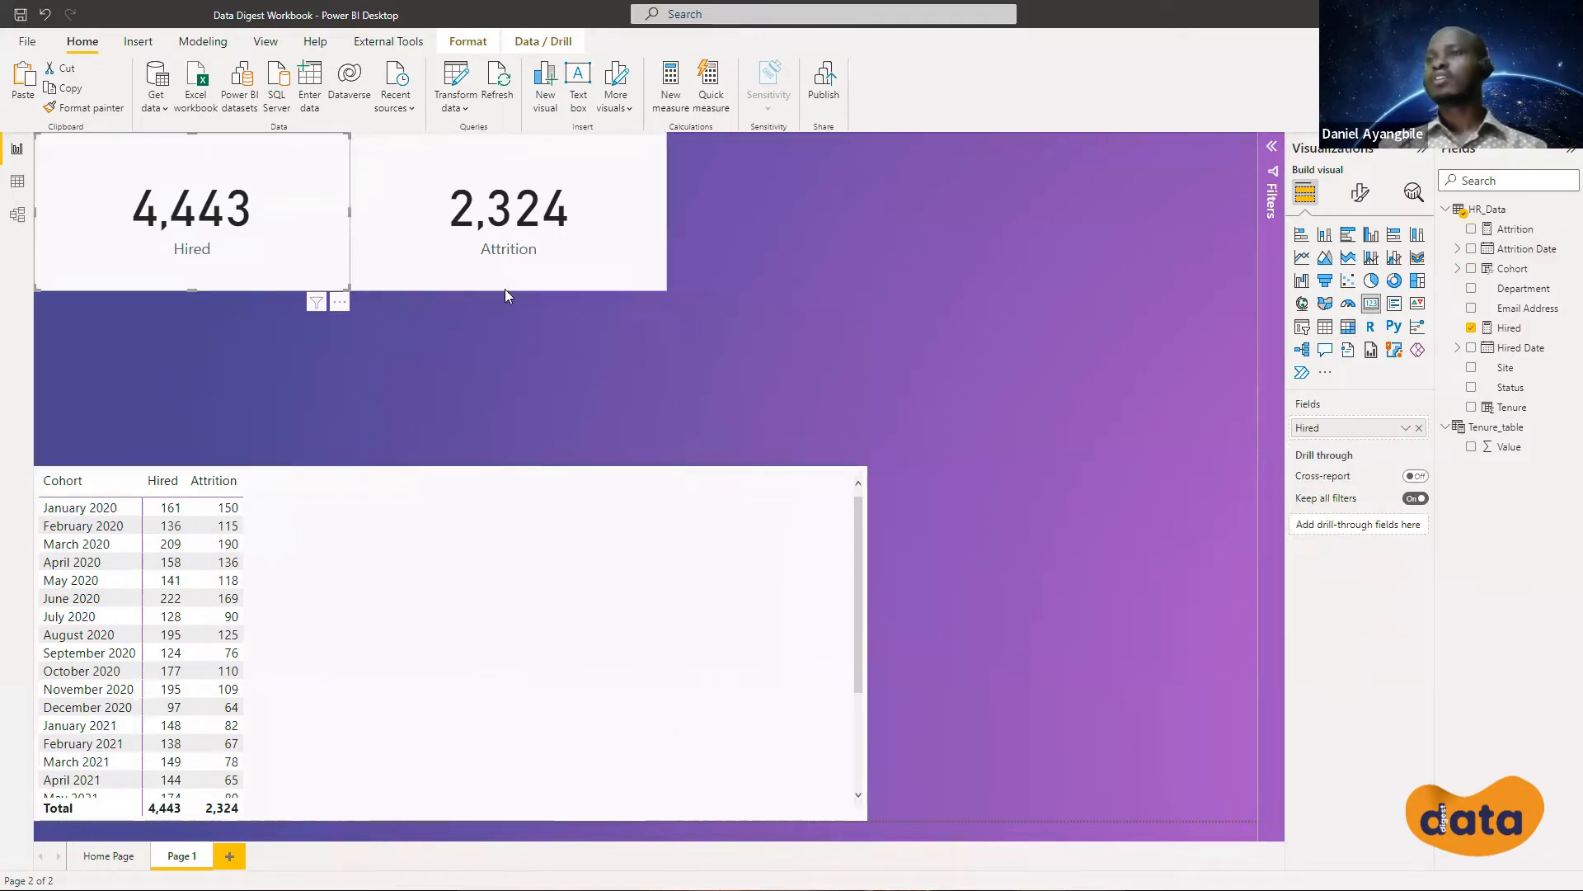
{"action": "right_click", "coordinate": [426, 546]}
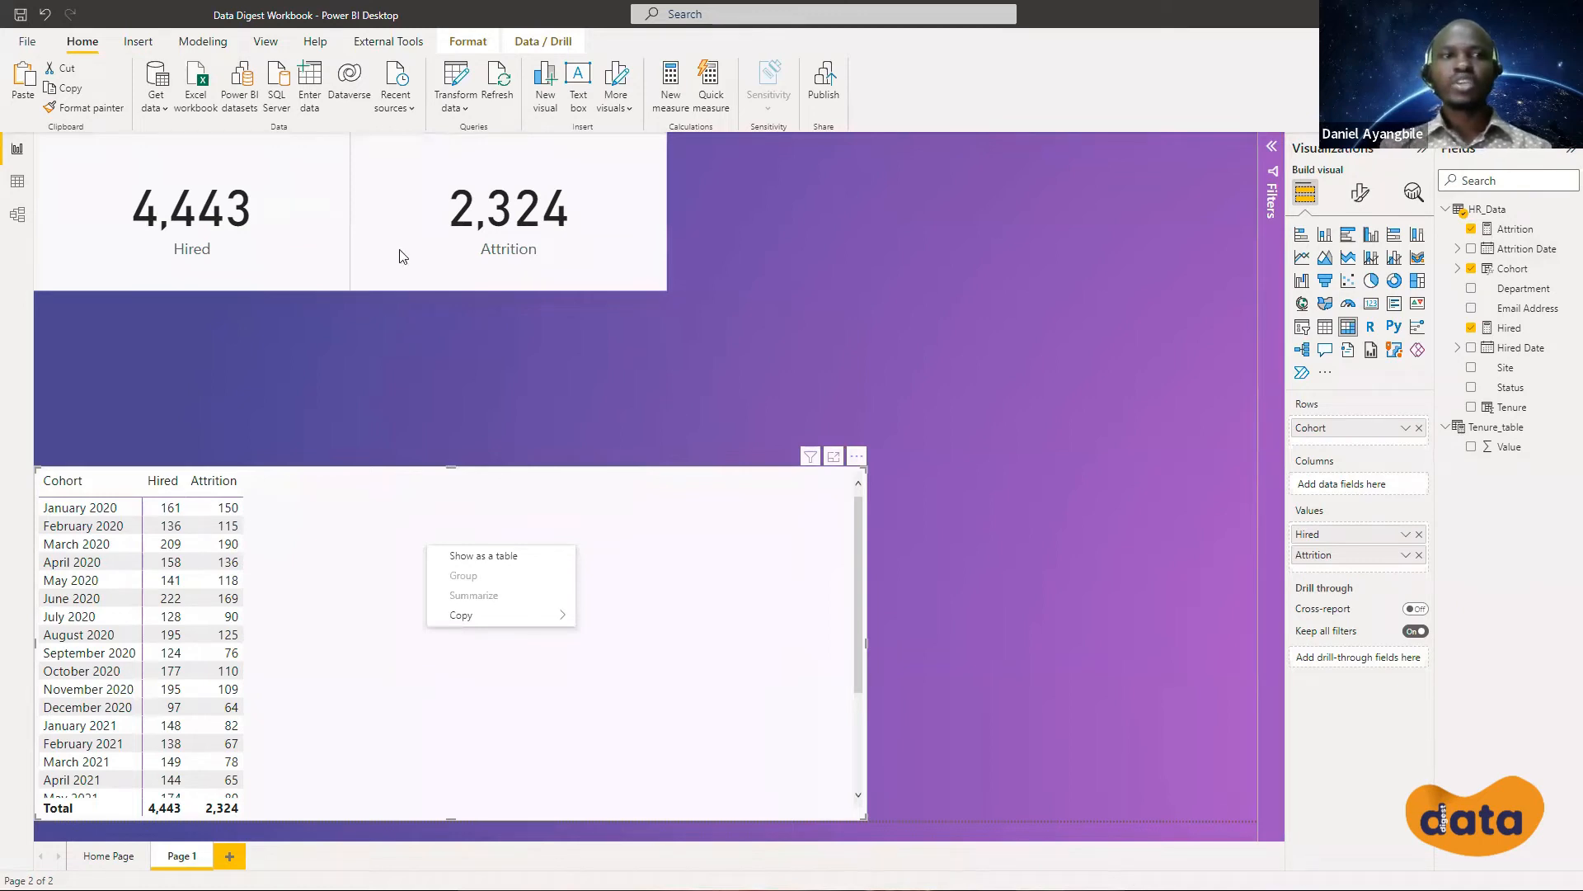
Start a new measure in the HR_Data table and name it Employee attrition
{"action": "right_click", "coordinate": [1503, 213]}
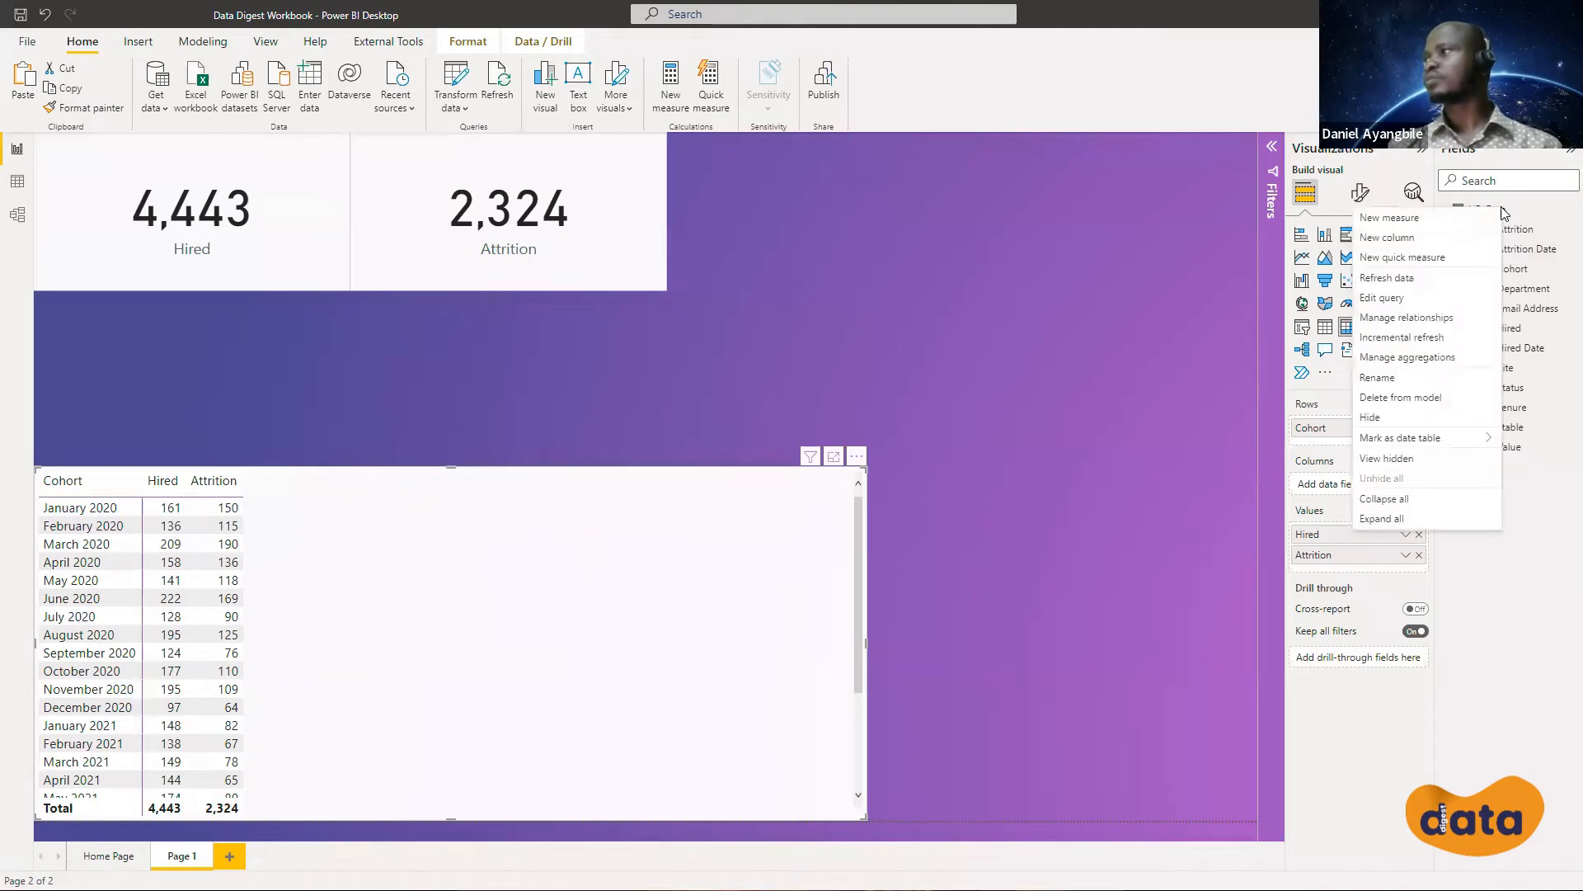
{"action": "left_click", "coordinate": [1457, 224]}
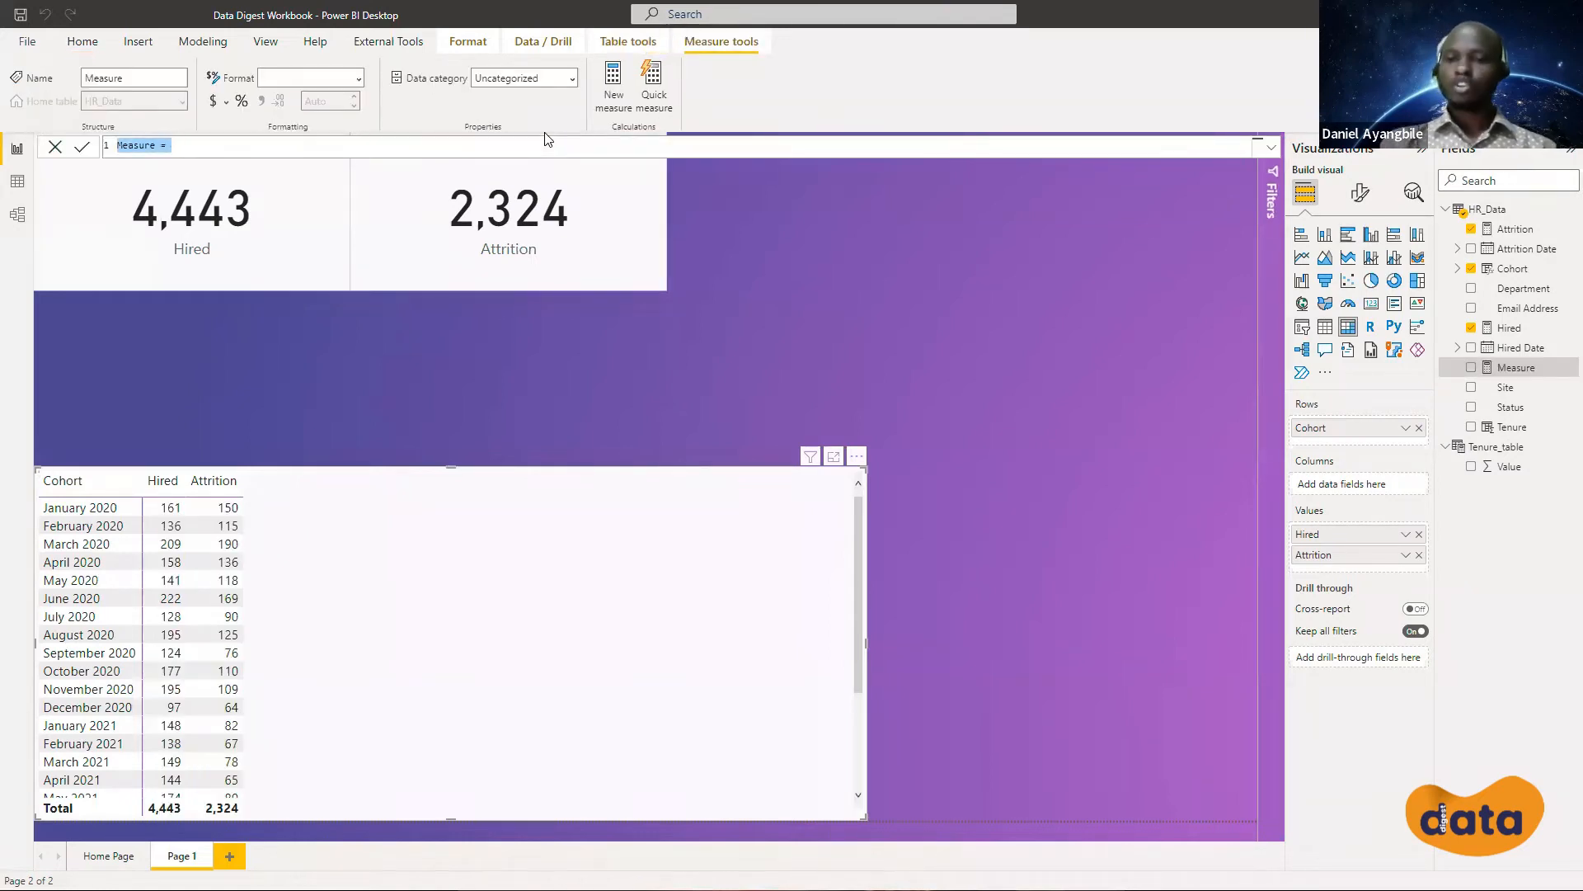
{"action": "type", "text": "E"}
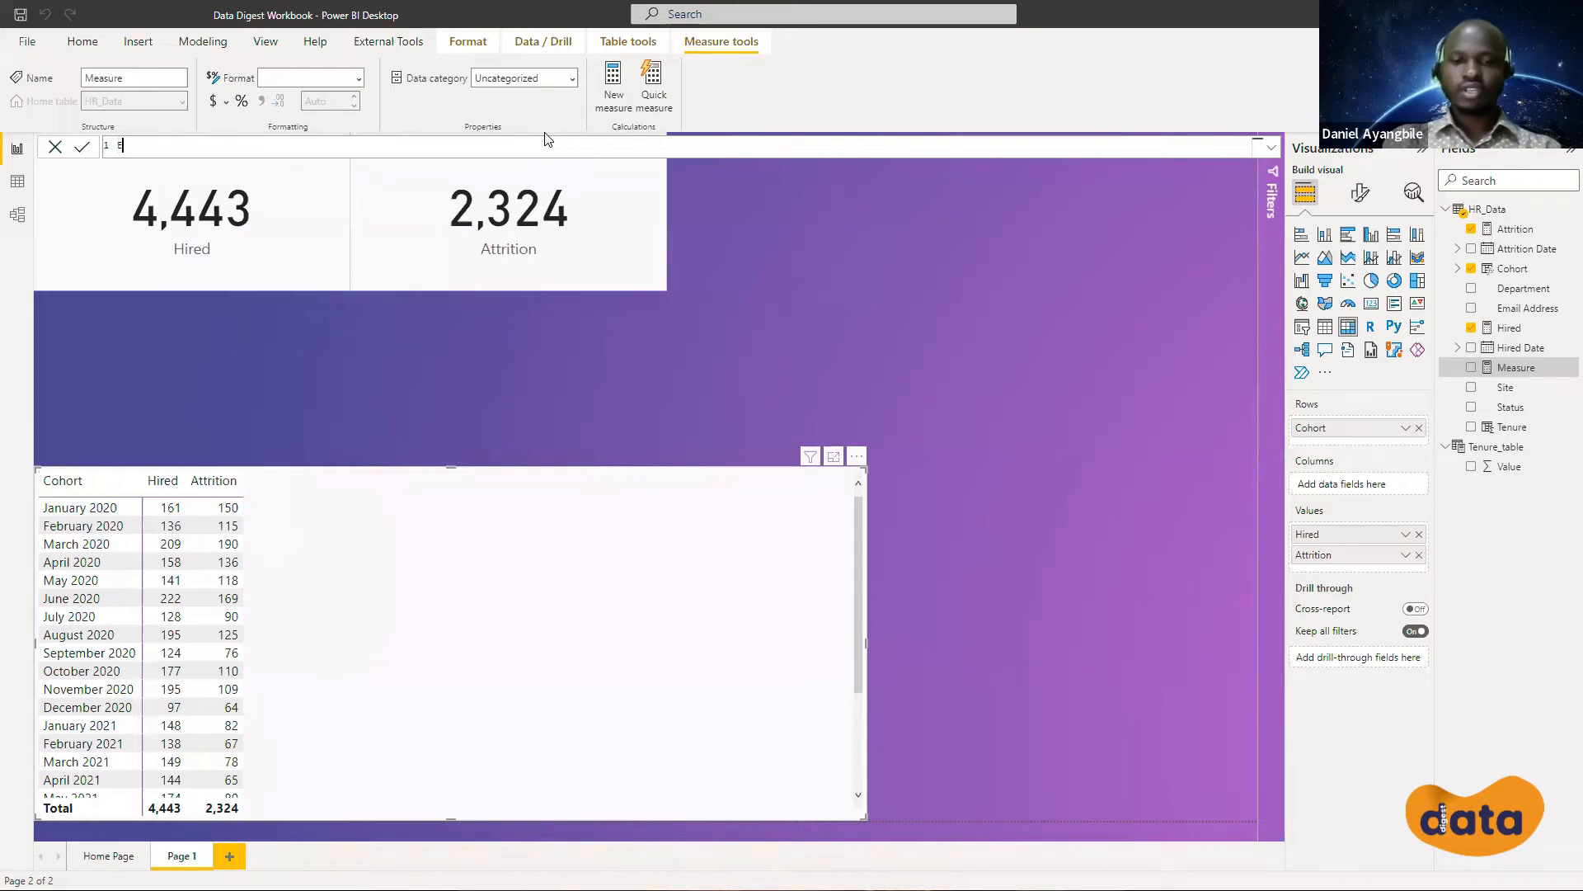
{"action": "type", "text": "mploy"}
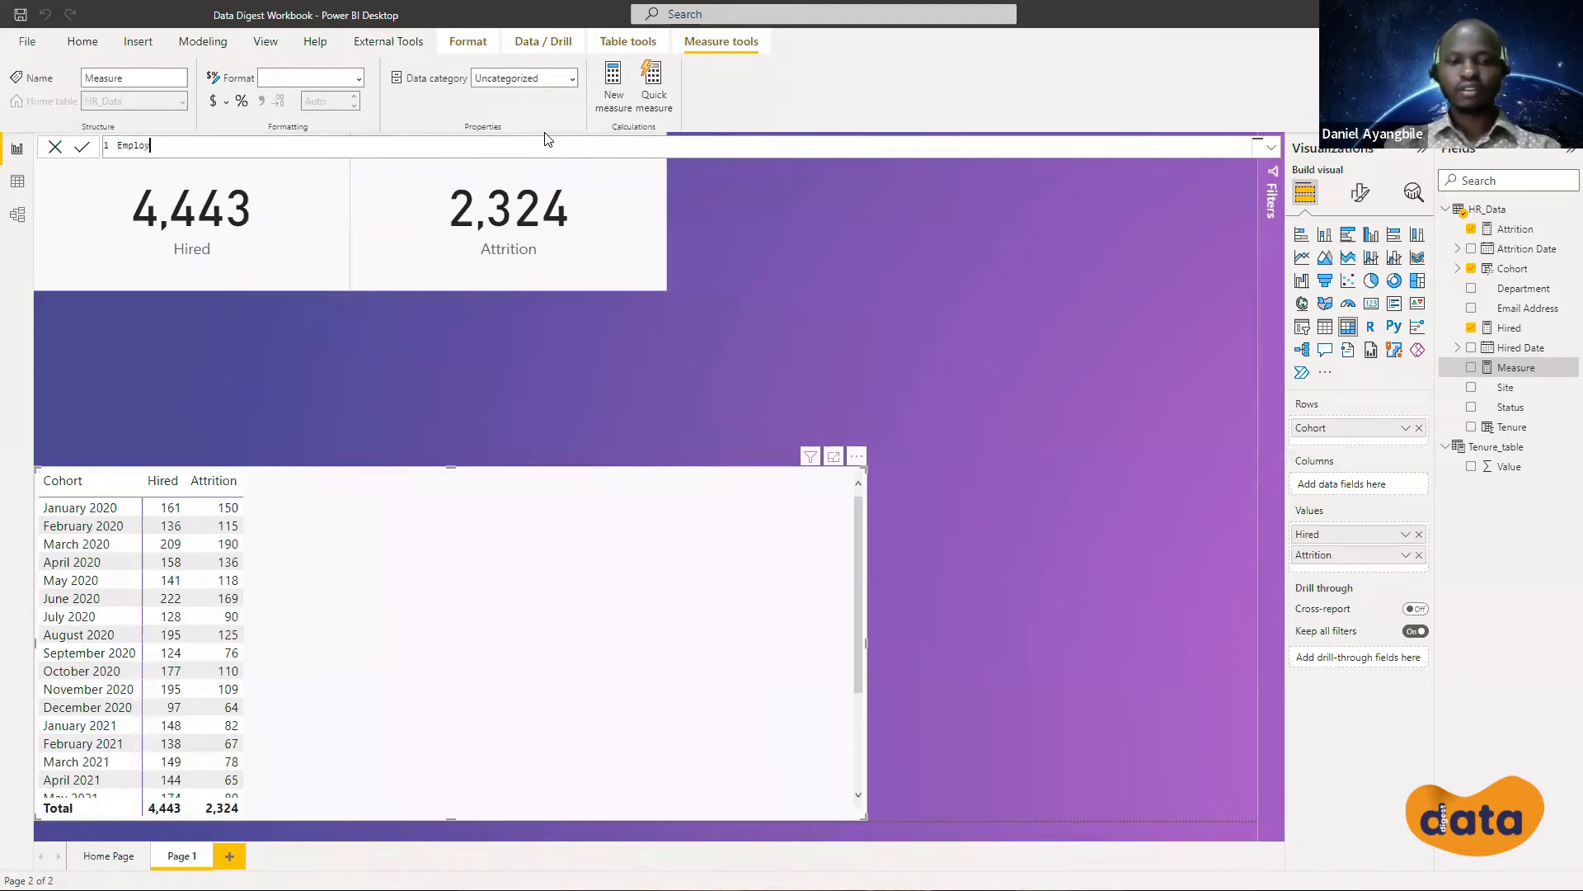
{"action": "type", "text": "ee a"}
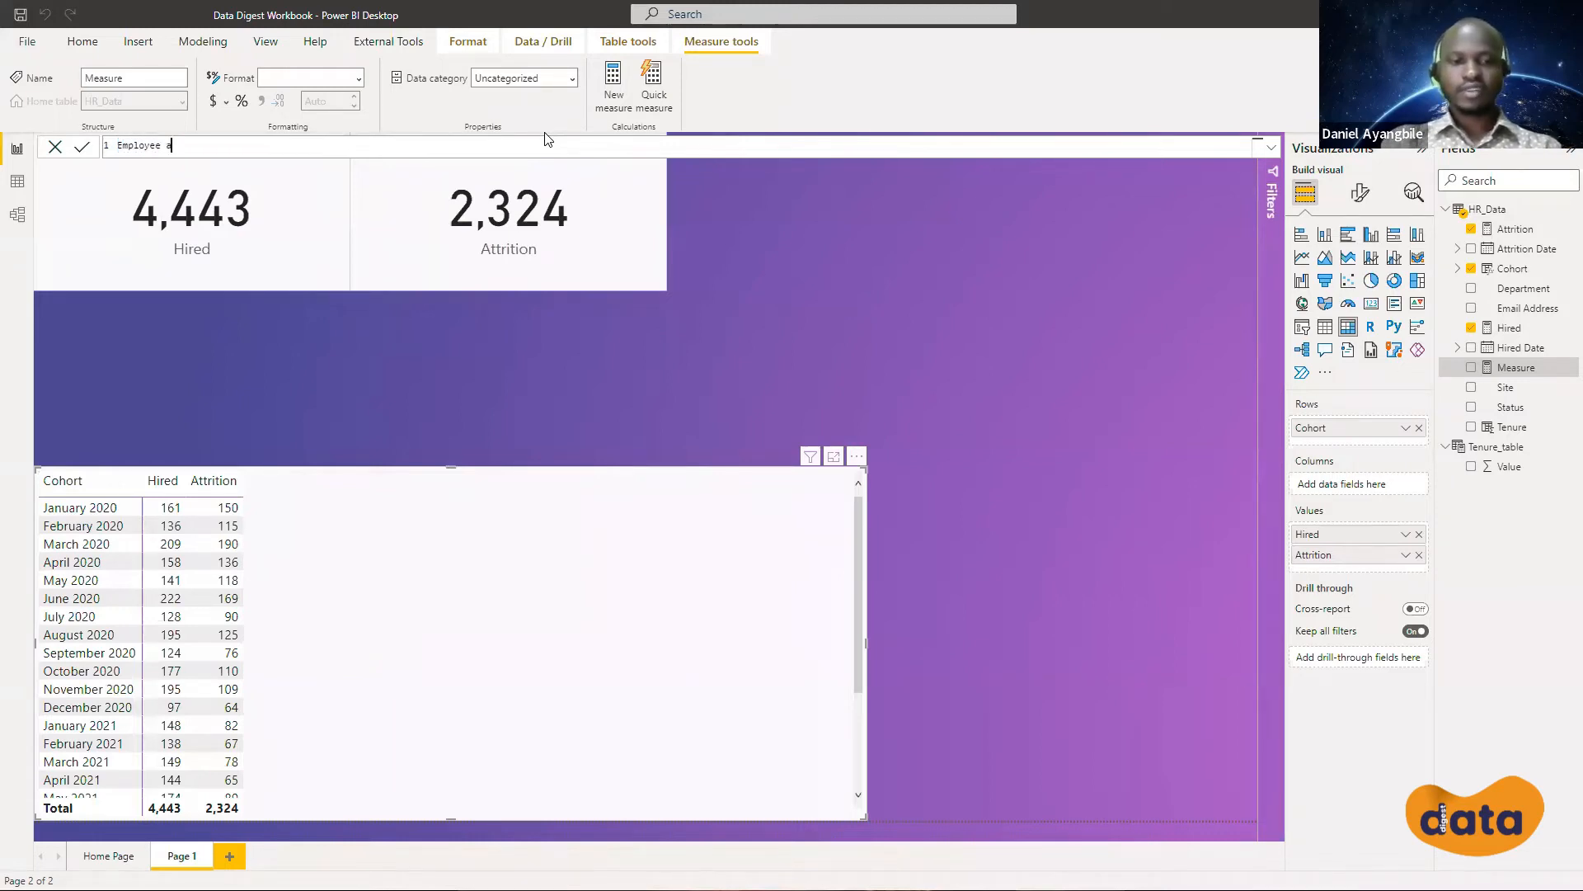
{"action": "type", "text": "ttritio"}
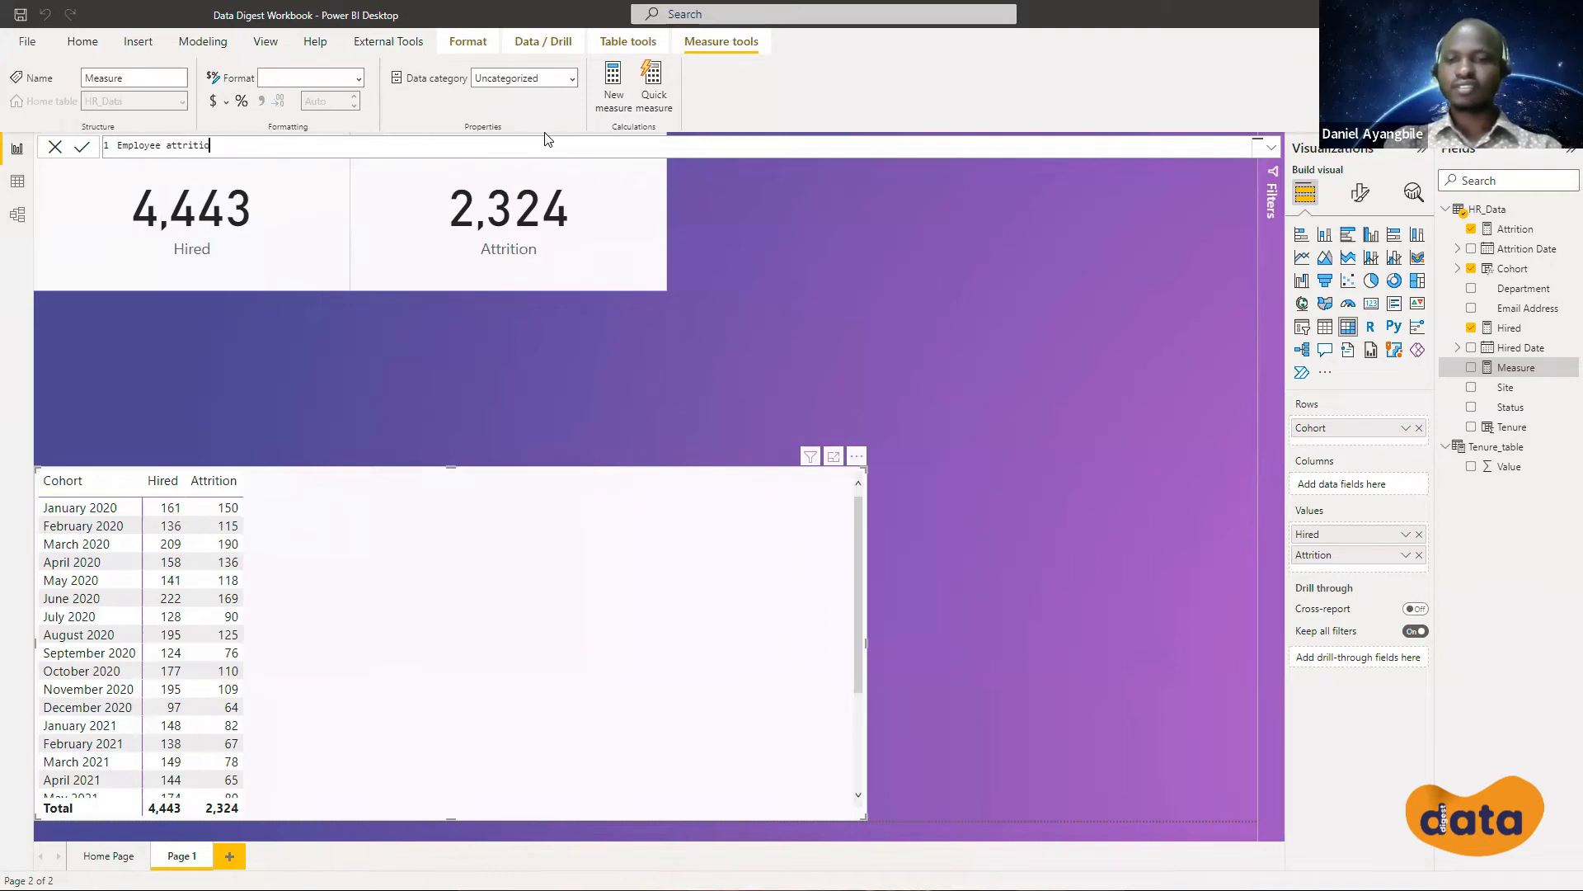
{"action": "type", "text": "n="}
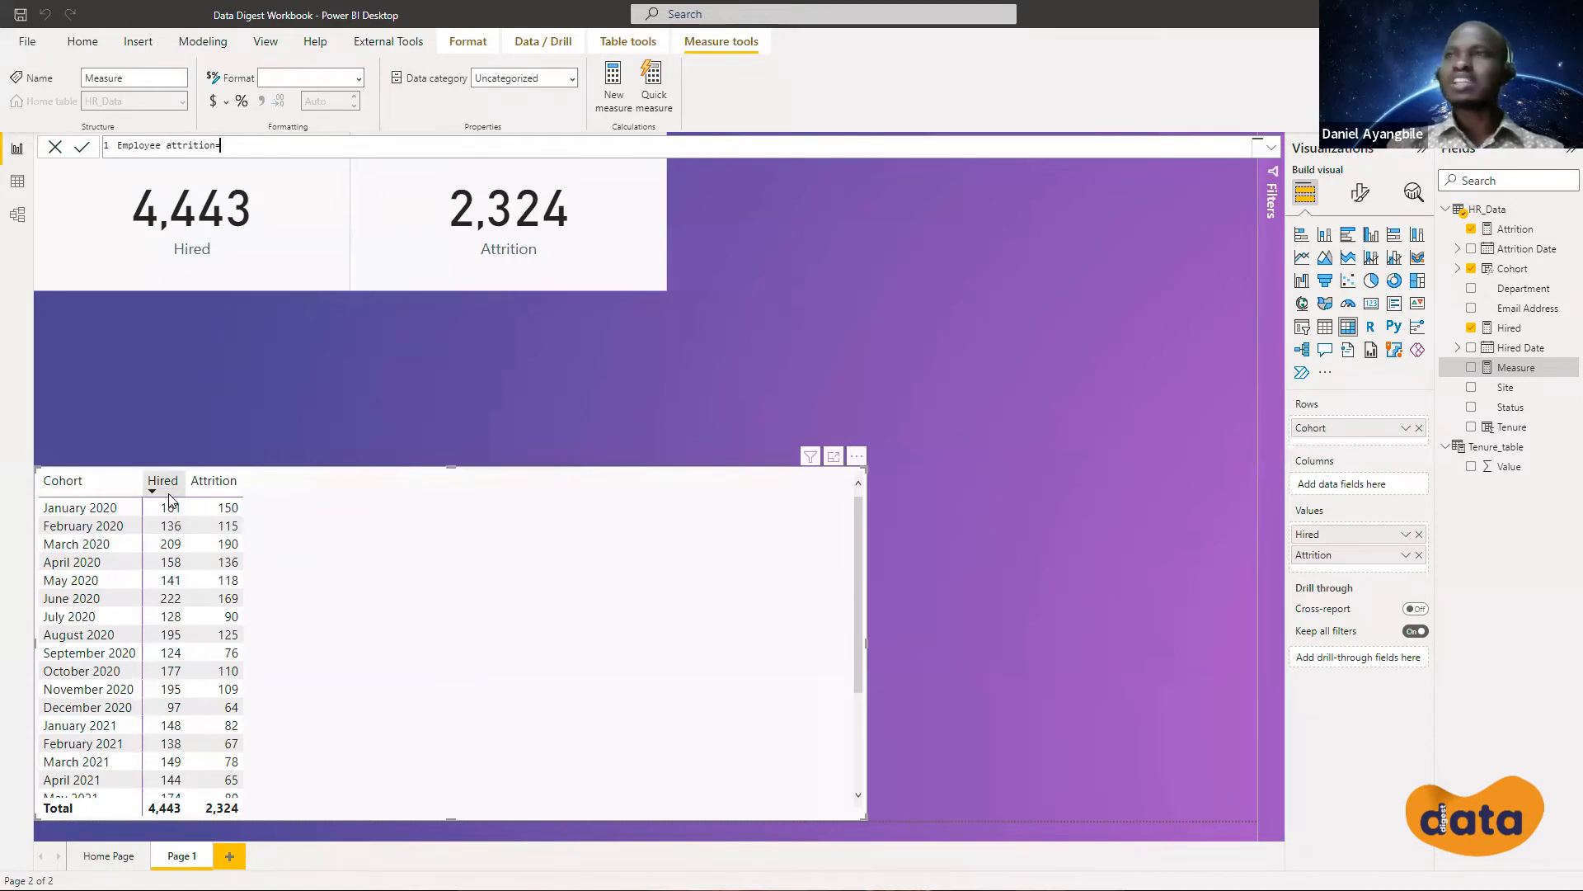
Begin a VAR declaration on a new line of the Employee attrition formula, enlarge the formula text and commit the partial entry
{"action": "key", "text": "shift+Return"}
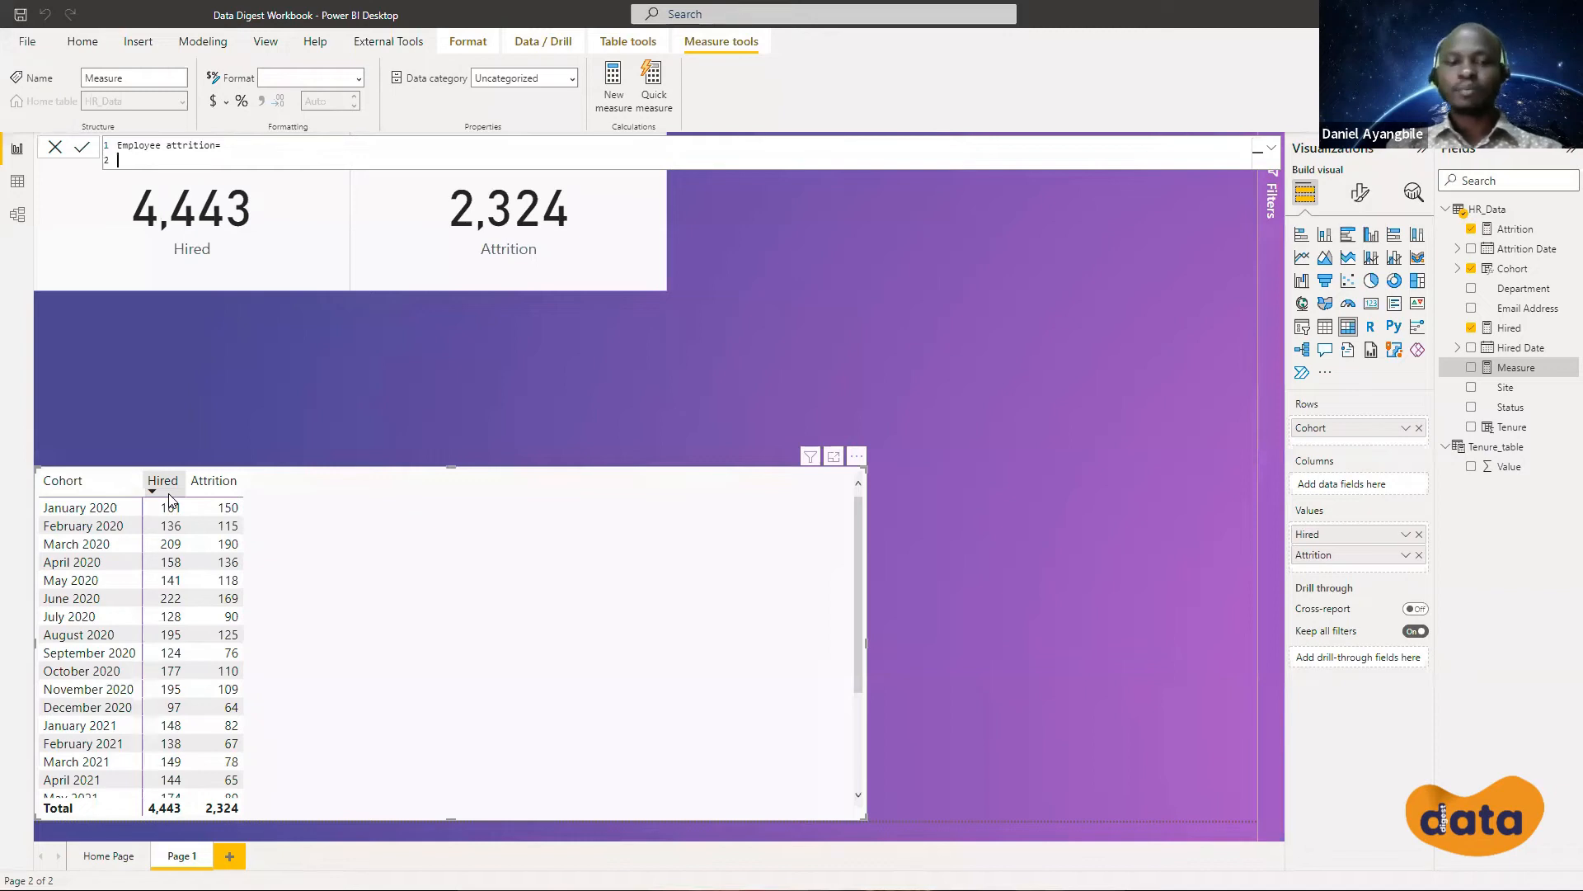
{"action": "type", "text": "VAR"}
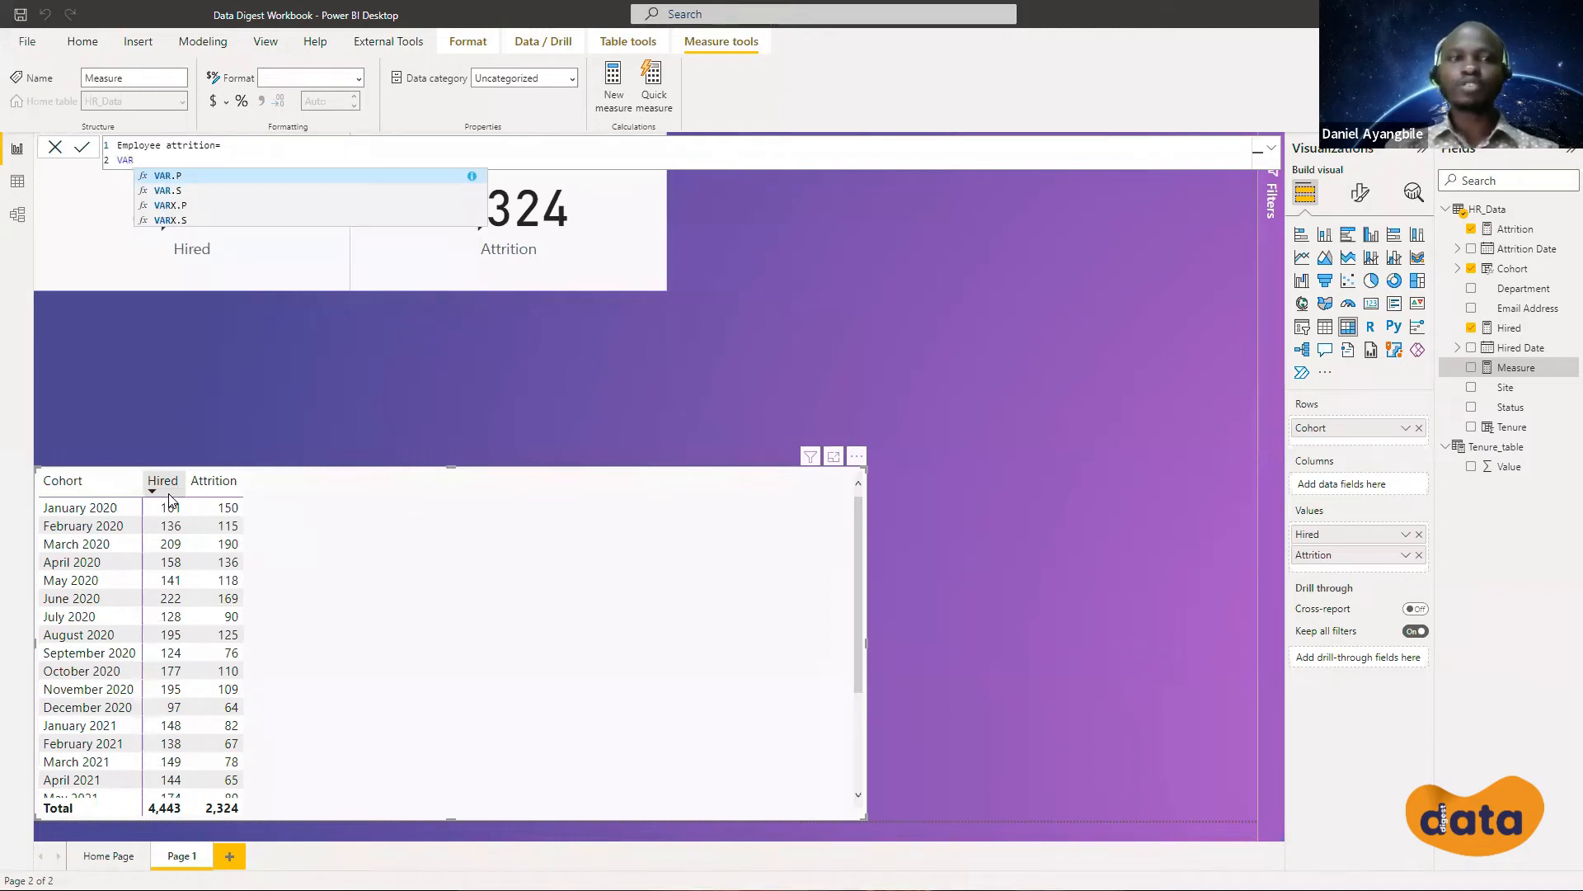
{"action": "type", "text": " v"}
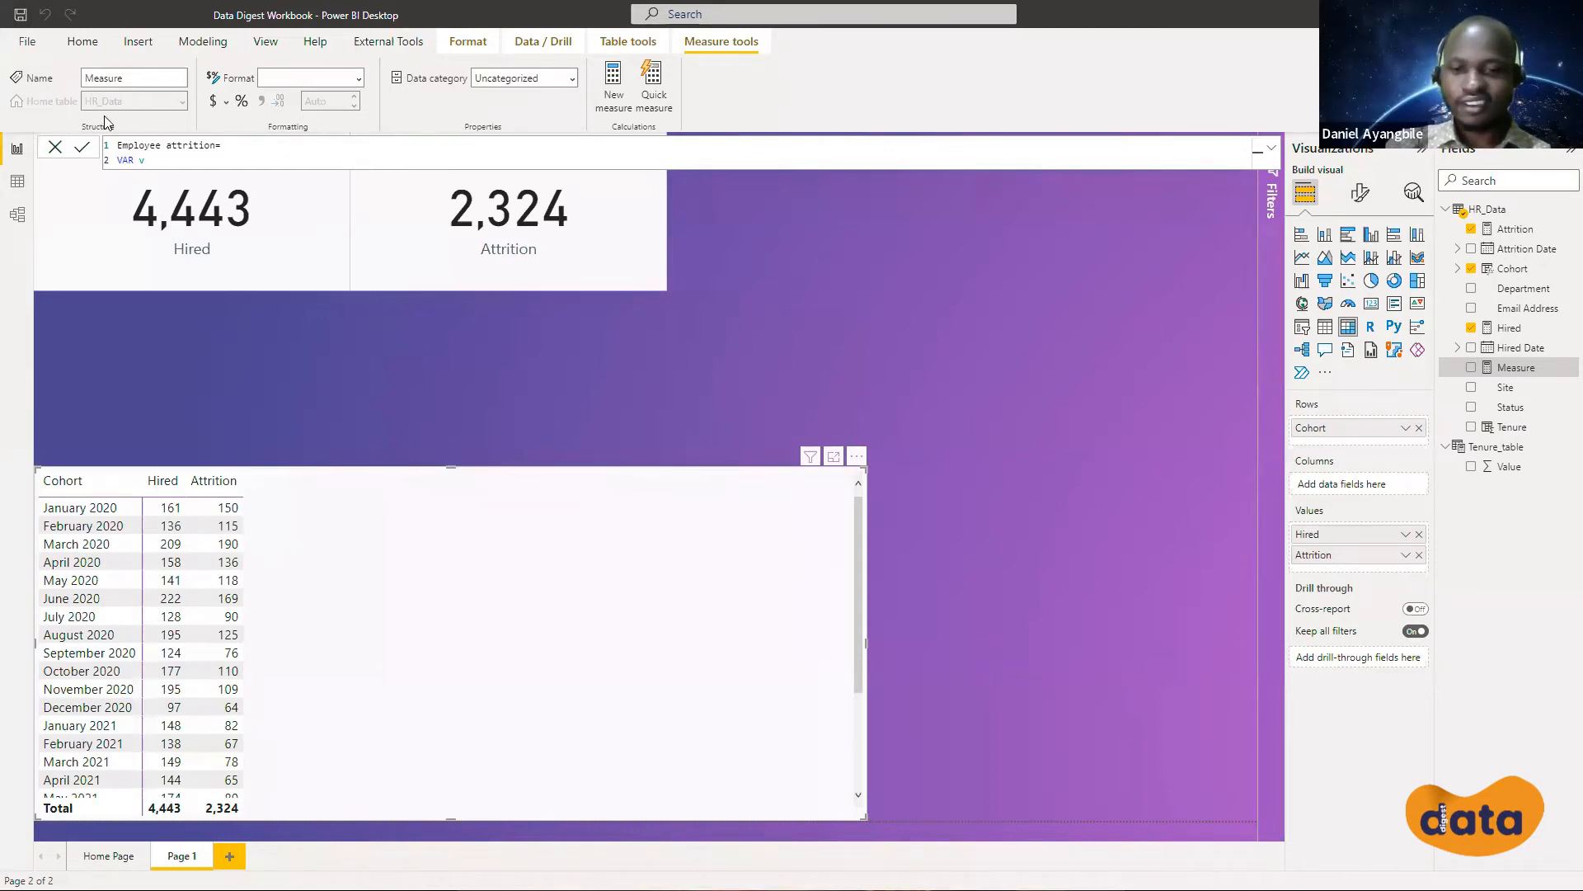
{"action": "key", "text": "ctrl+plus"}
{"action": "key", "text": "ctrl+plus"}
{"action": "key", "text": "ctrl+plus"}
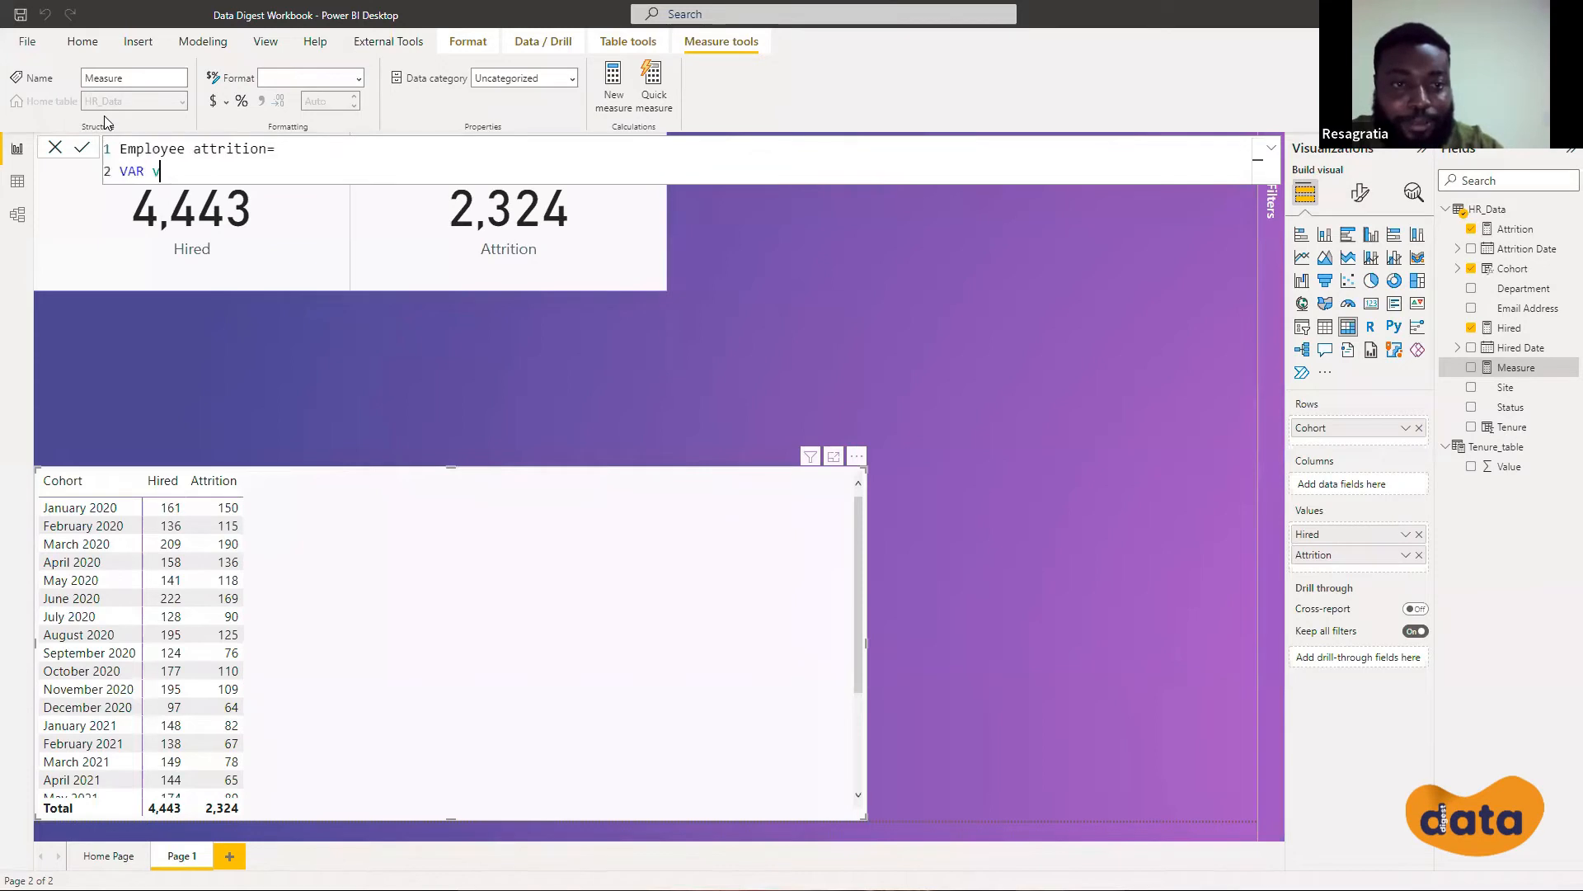
{"action": "key", "text": "ctrl+plus"}
{"action": "key", "text": "ctrl+plus"}
{"action": "key", "text": "ctrl+plus"}
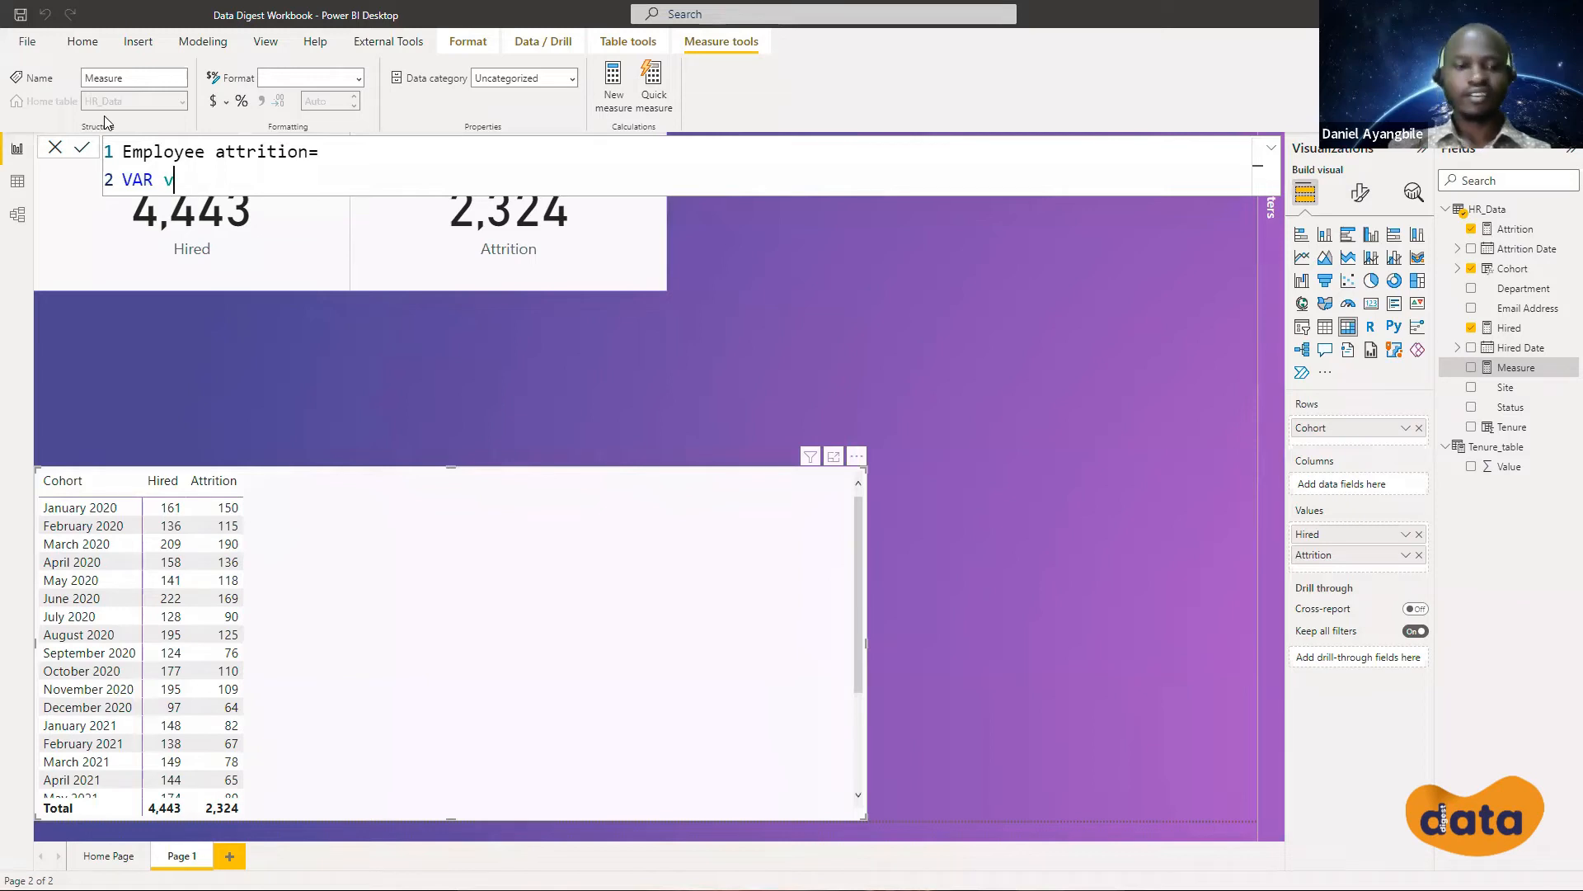
{"action": "key", "text": "ctrl+plus"}
{"action": "key", "text": "ctrl+plus"}
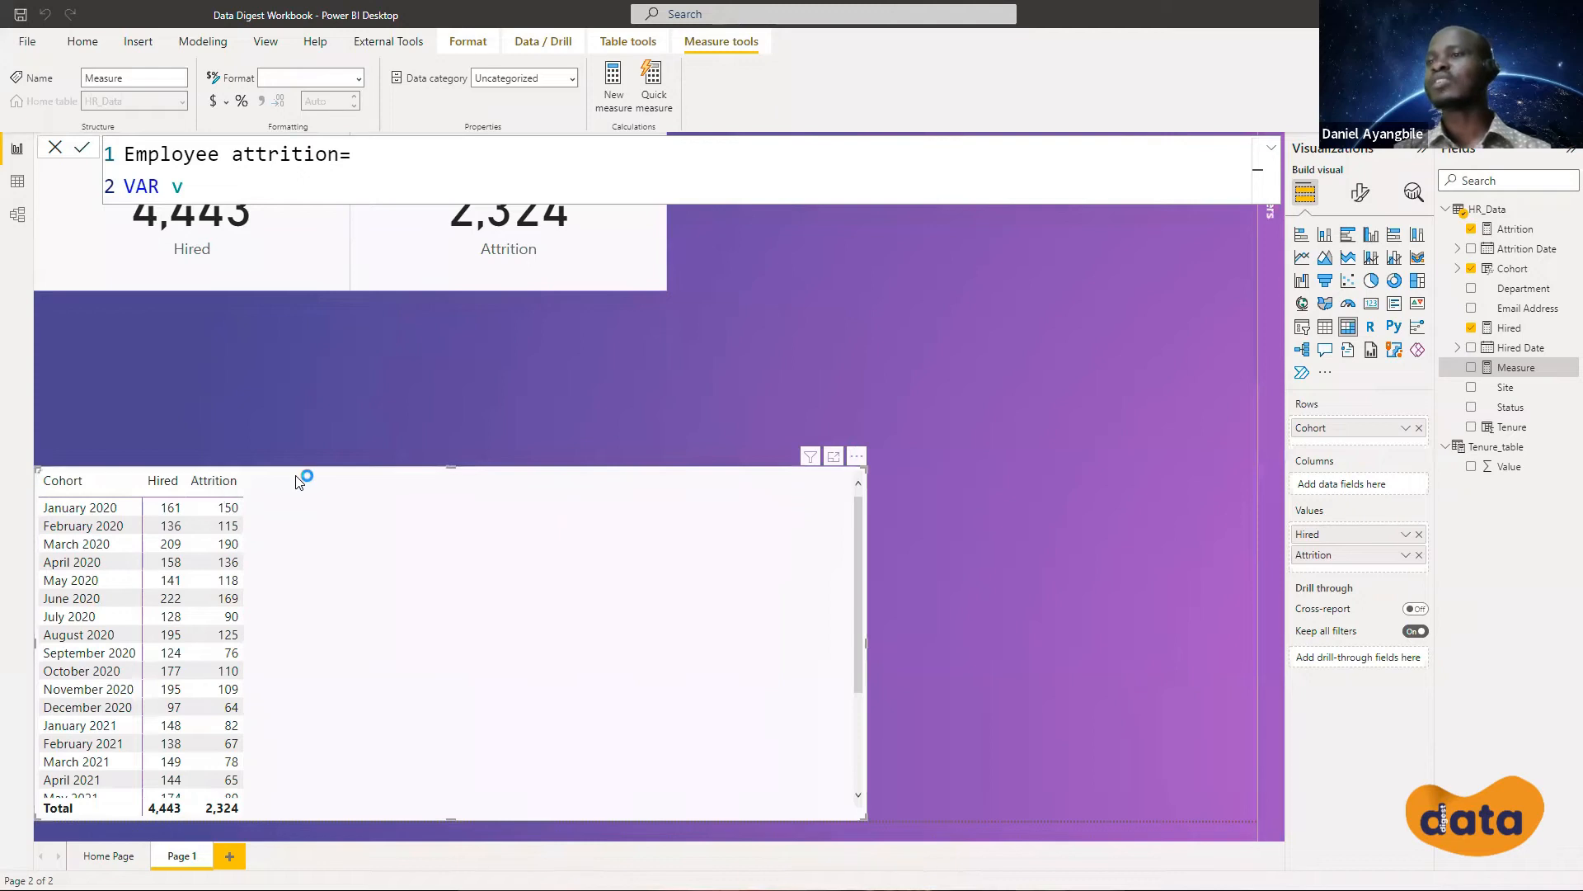
{"action": "key", "text": "Return"}
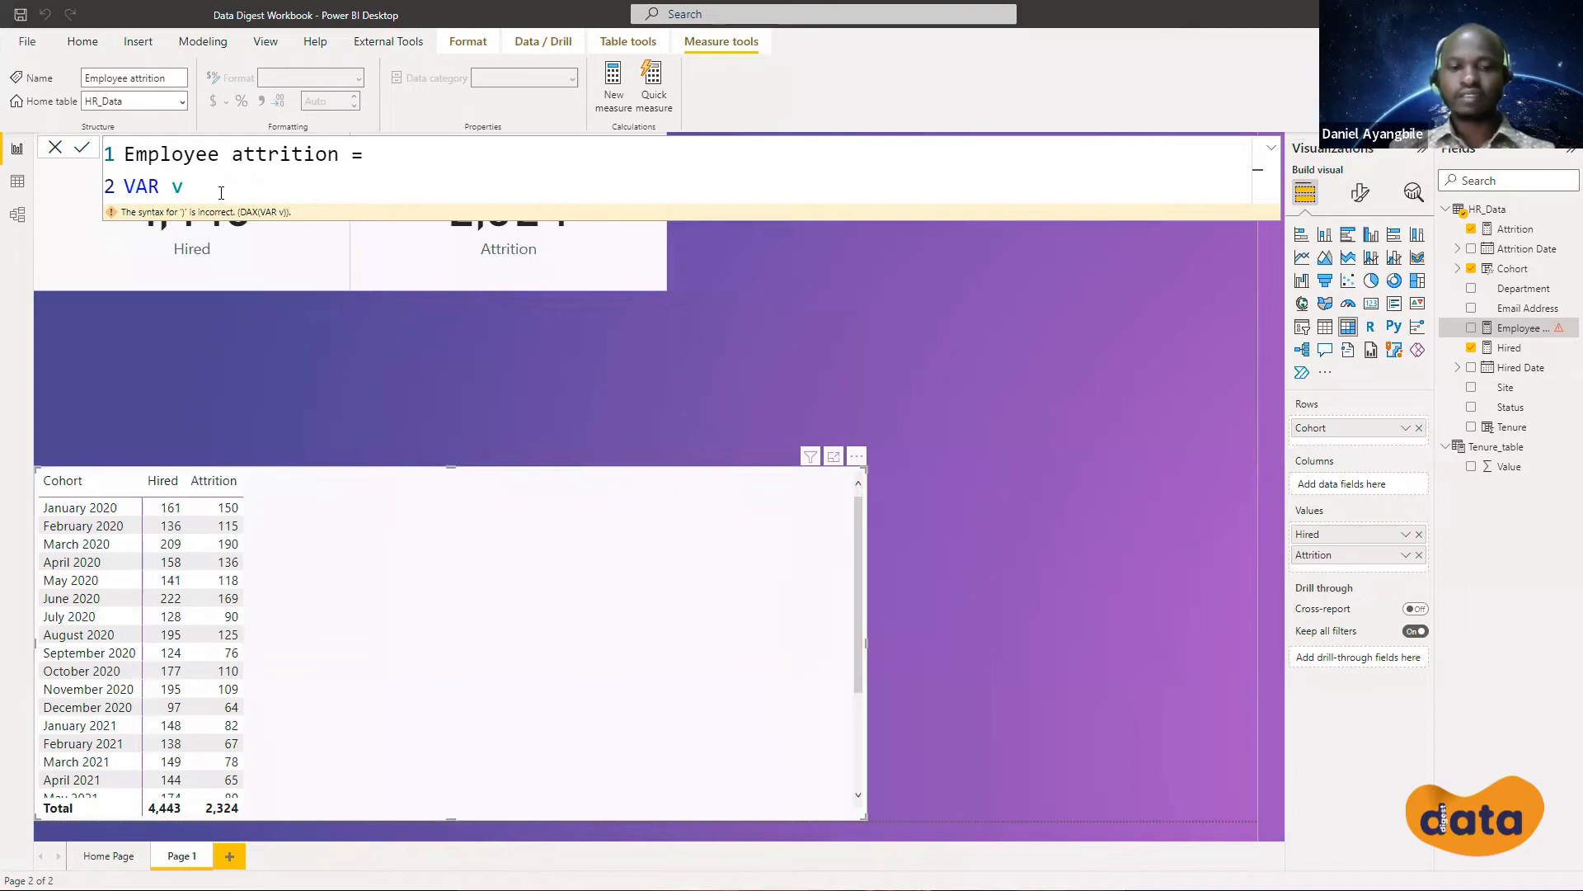
Complete the variable name in the Employee attrition formula as vCurrentMonthafter, followed by an equals sign
{"action": "type", "text": "C"}
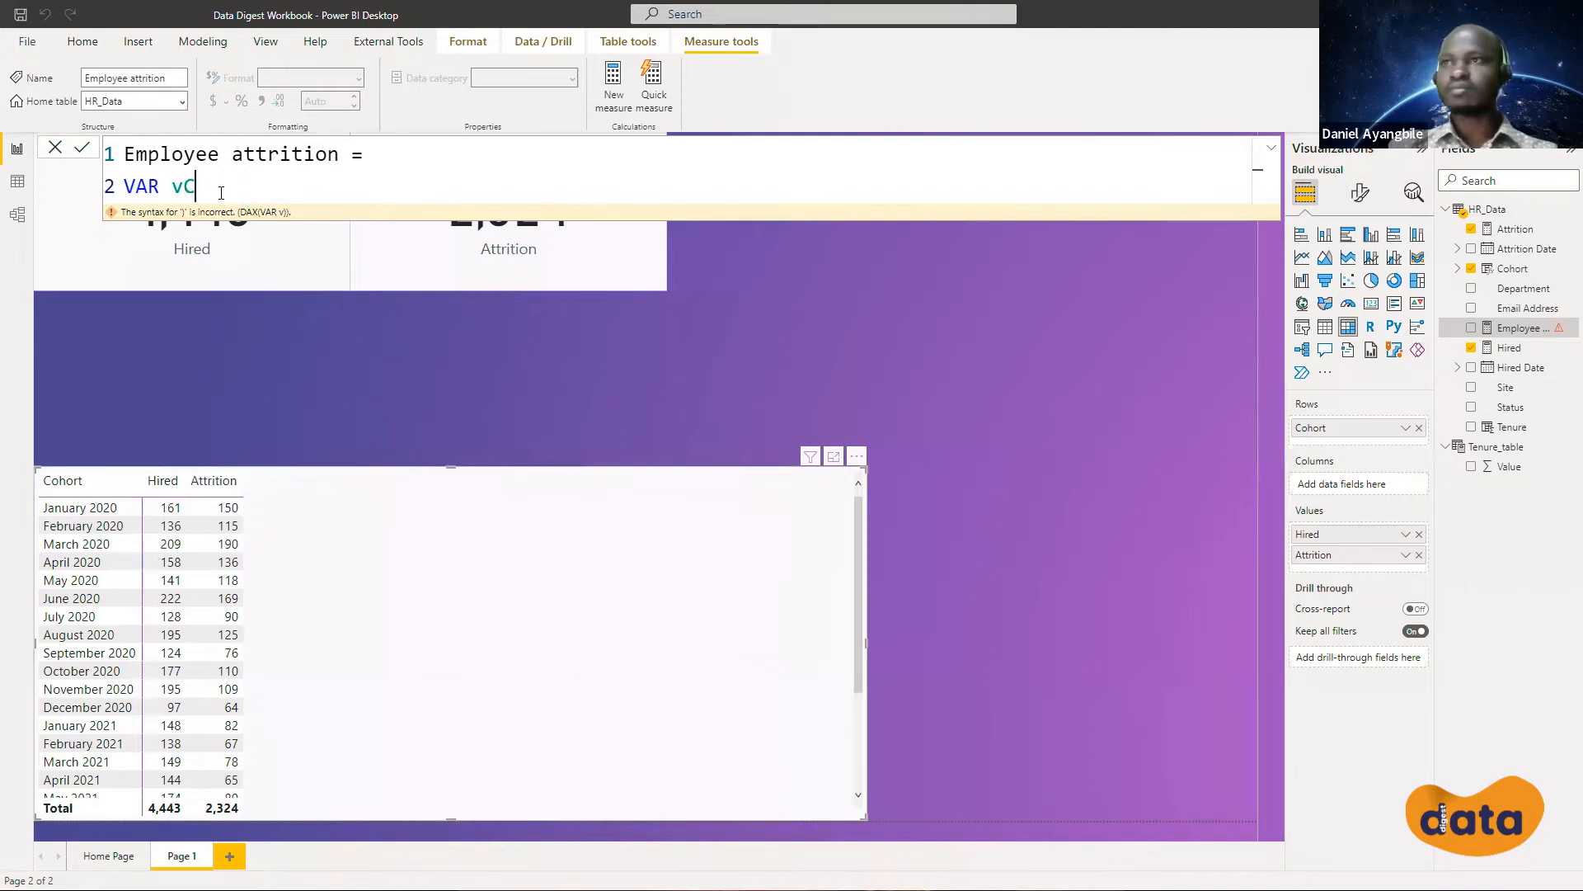
{"action": "type", "text": "ur"}
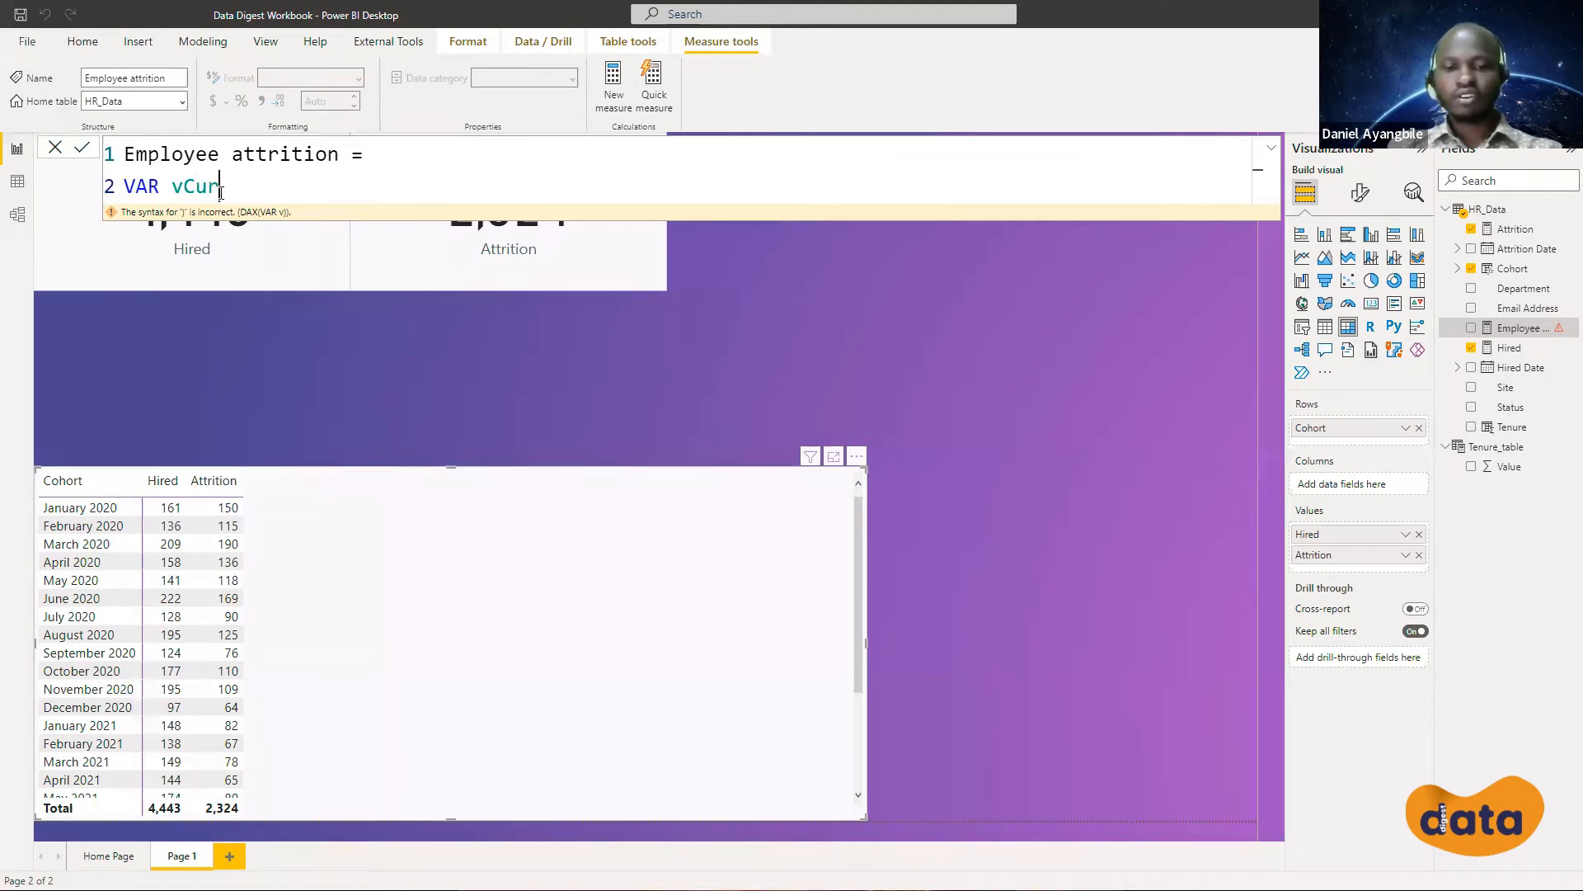
{"action": "type", "text": "rentM"}
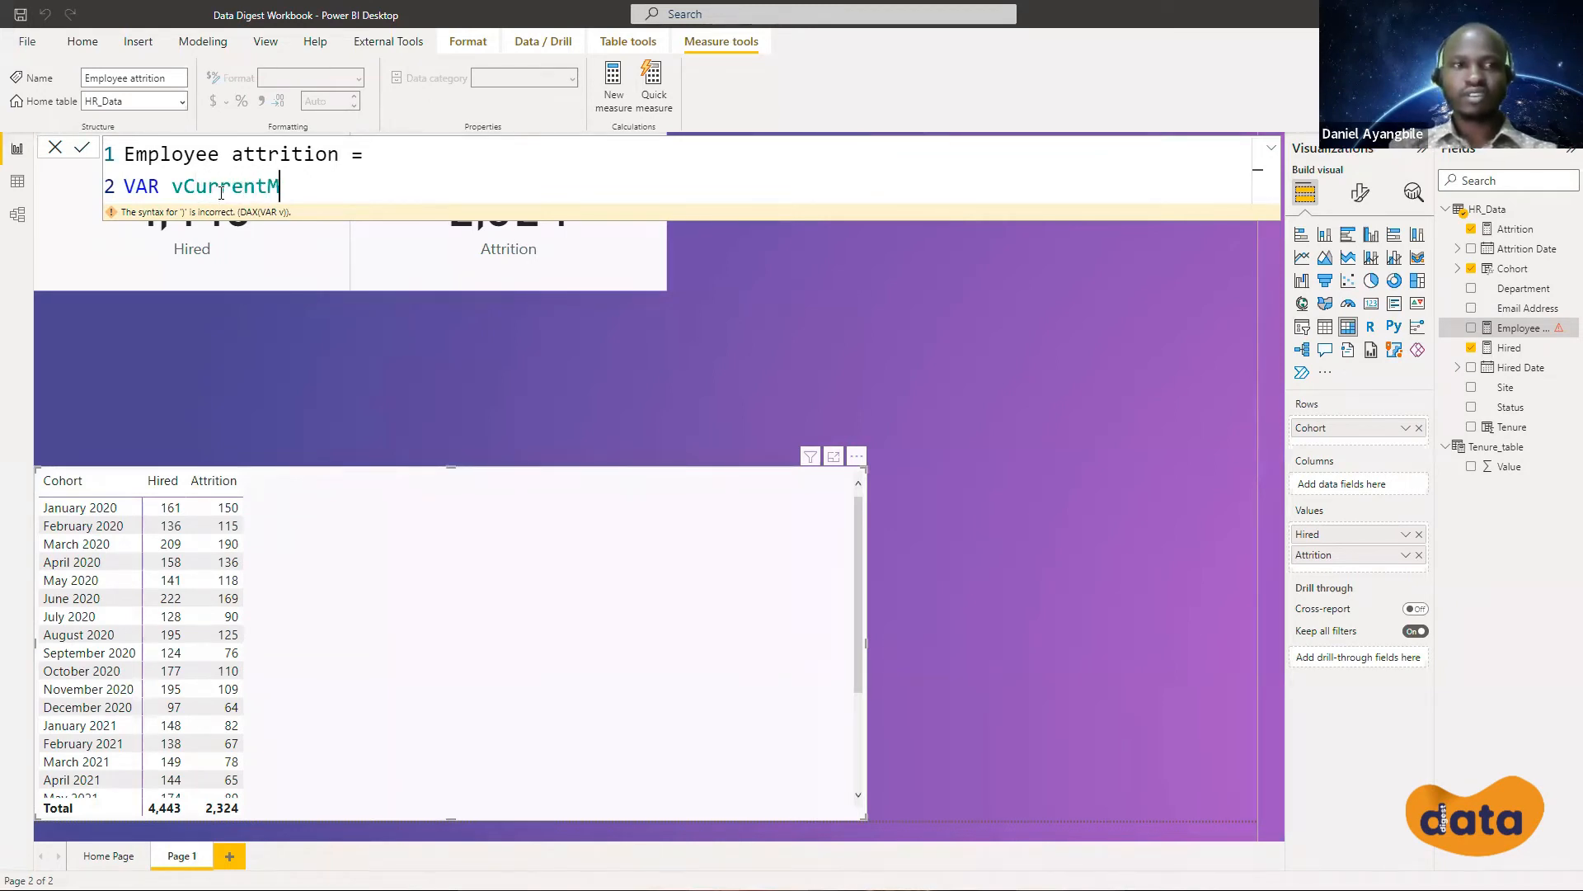
{"action": "type", "text": "onth"}
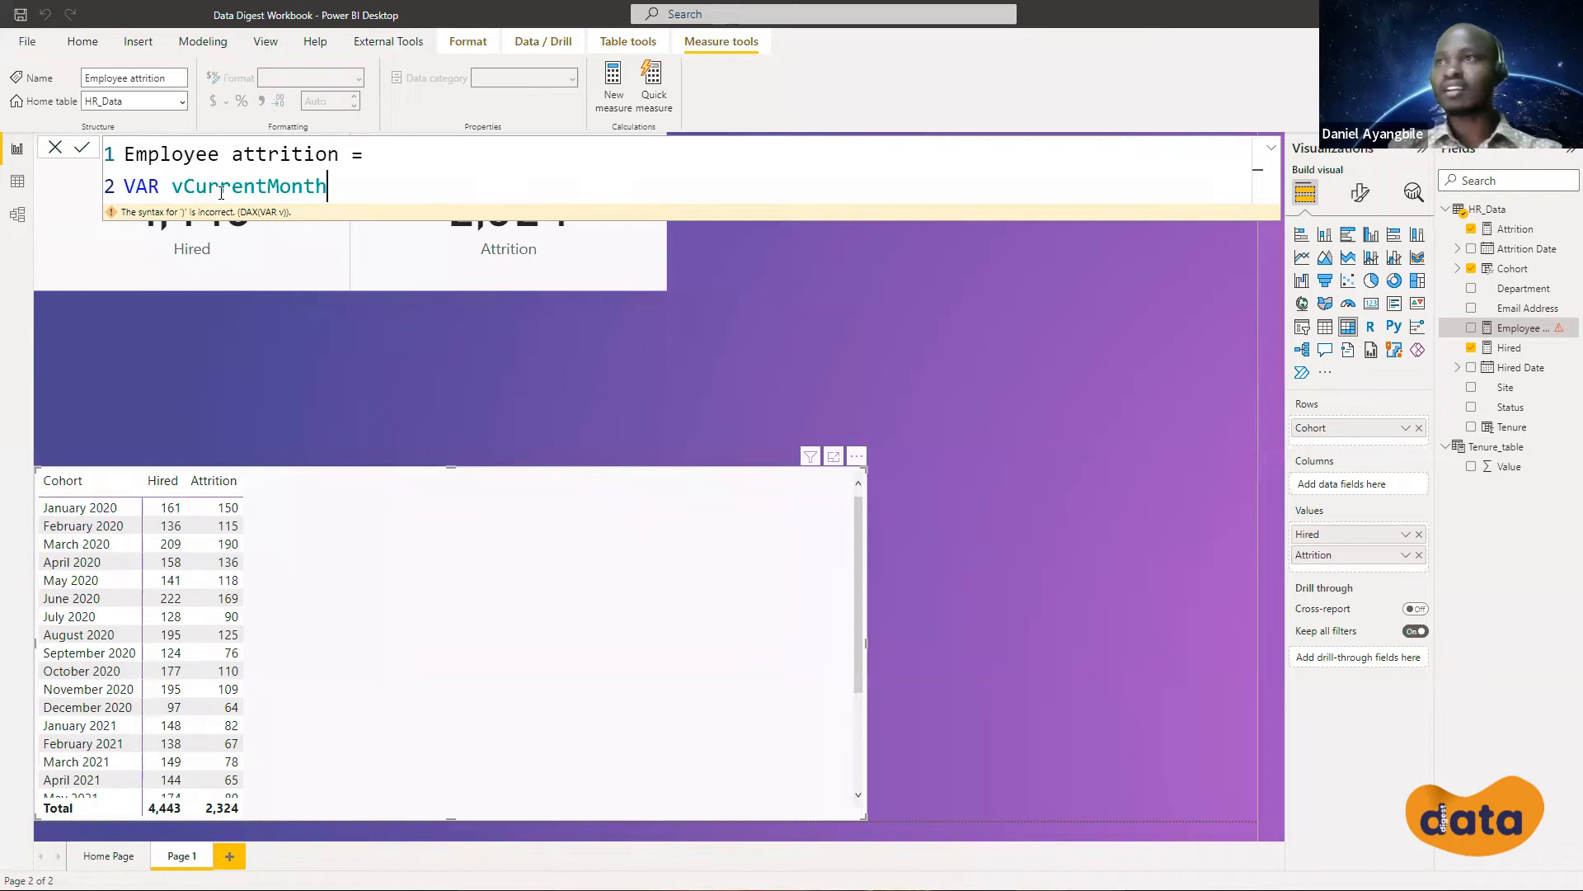
{"action": "type", "text": "after"}
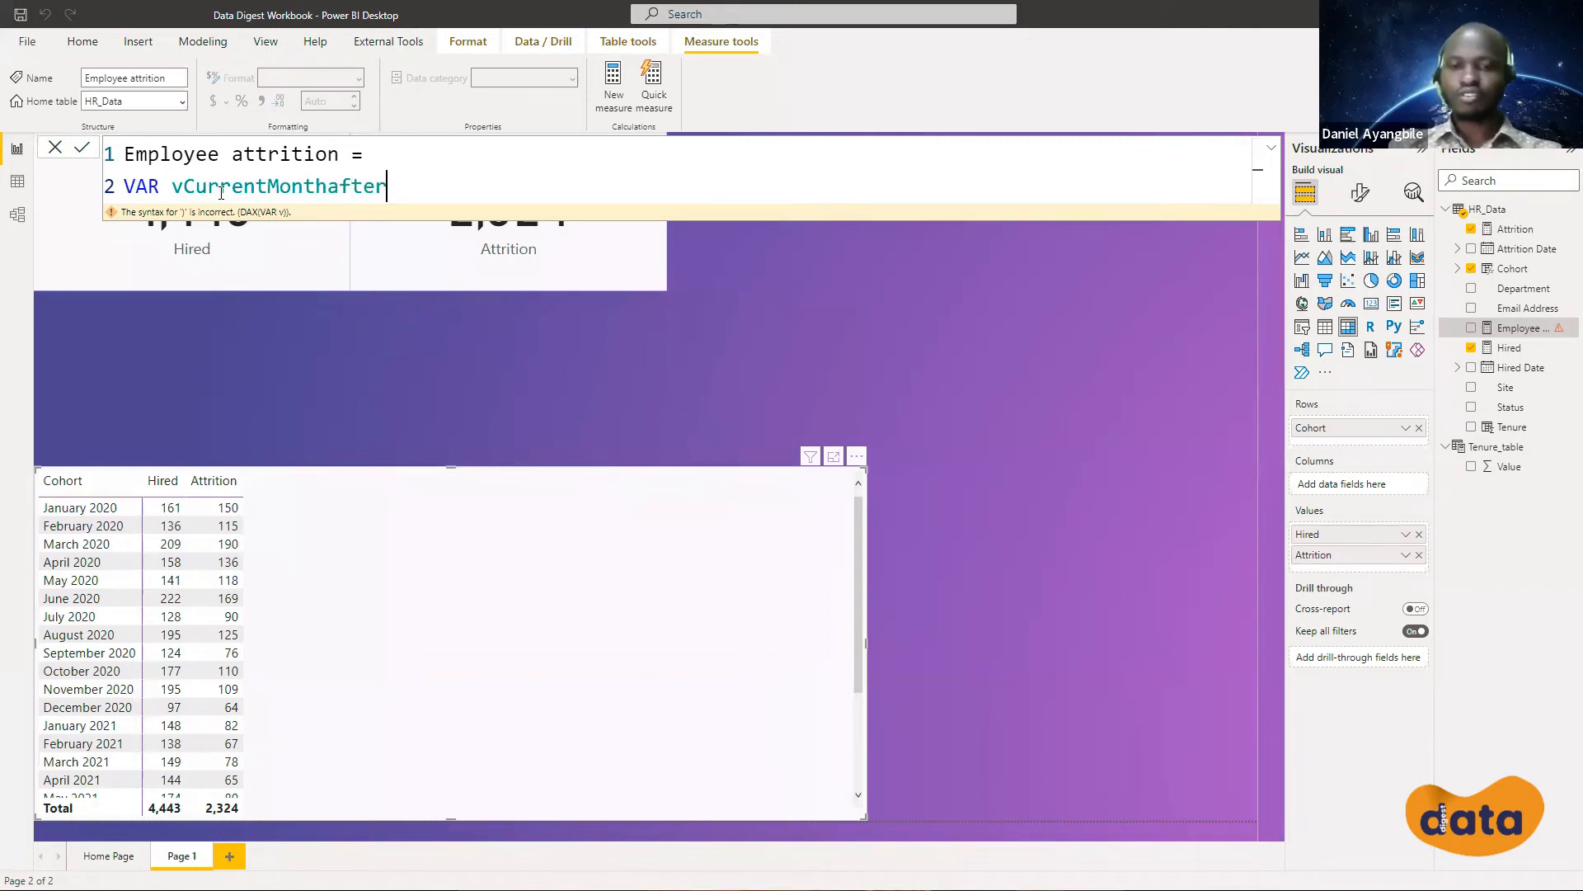
{"action": "type", "text": "="}
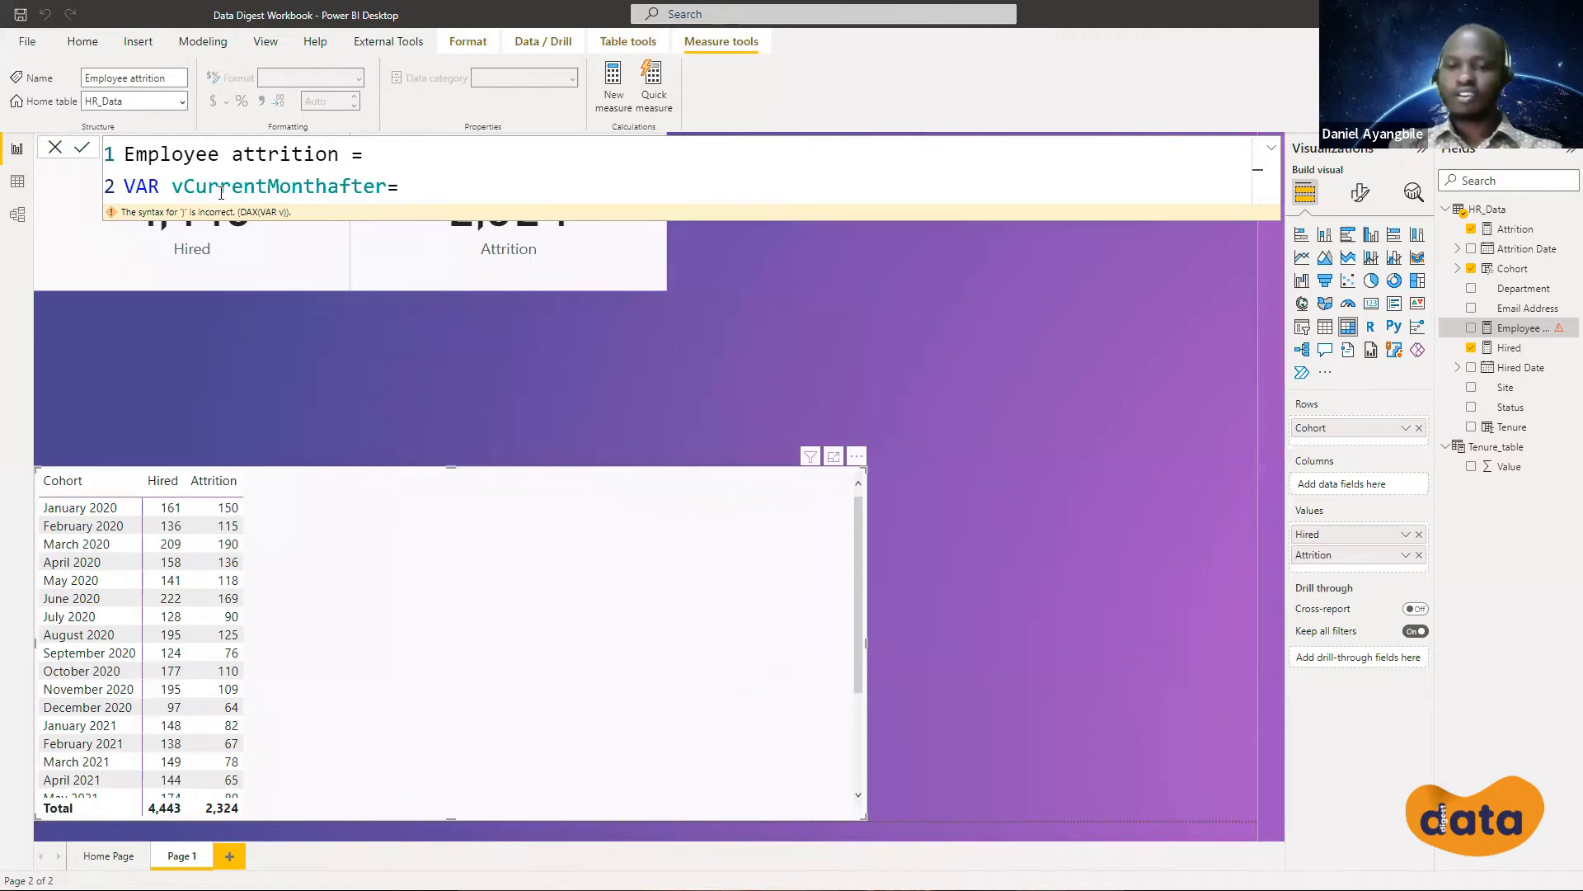
Assign SELECTEDVALUE(Tenure_table[Value]) to the vCurrentMonthafter variable
{"action": "type", "text": "SELE"}
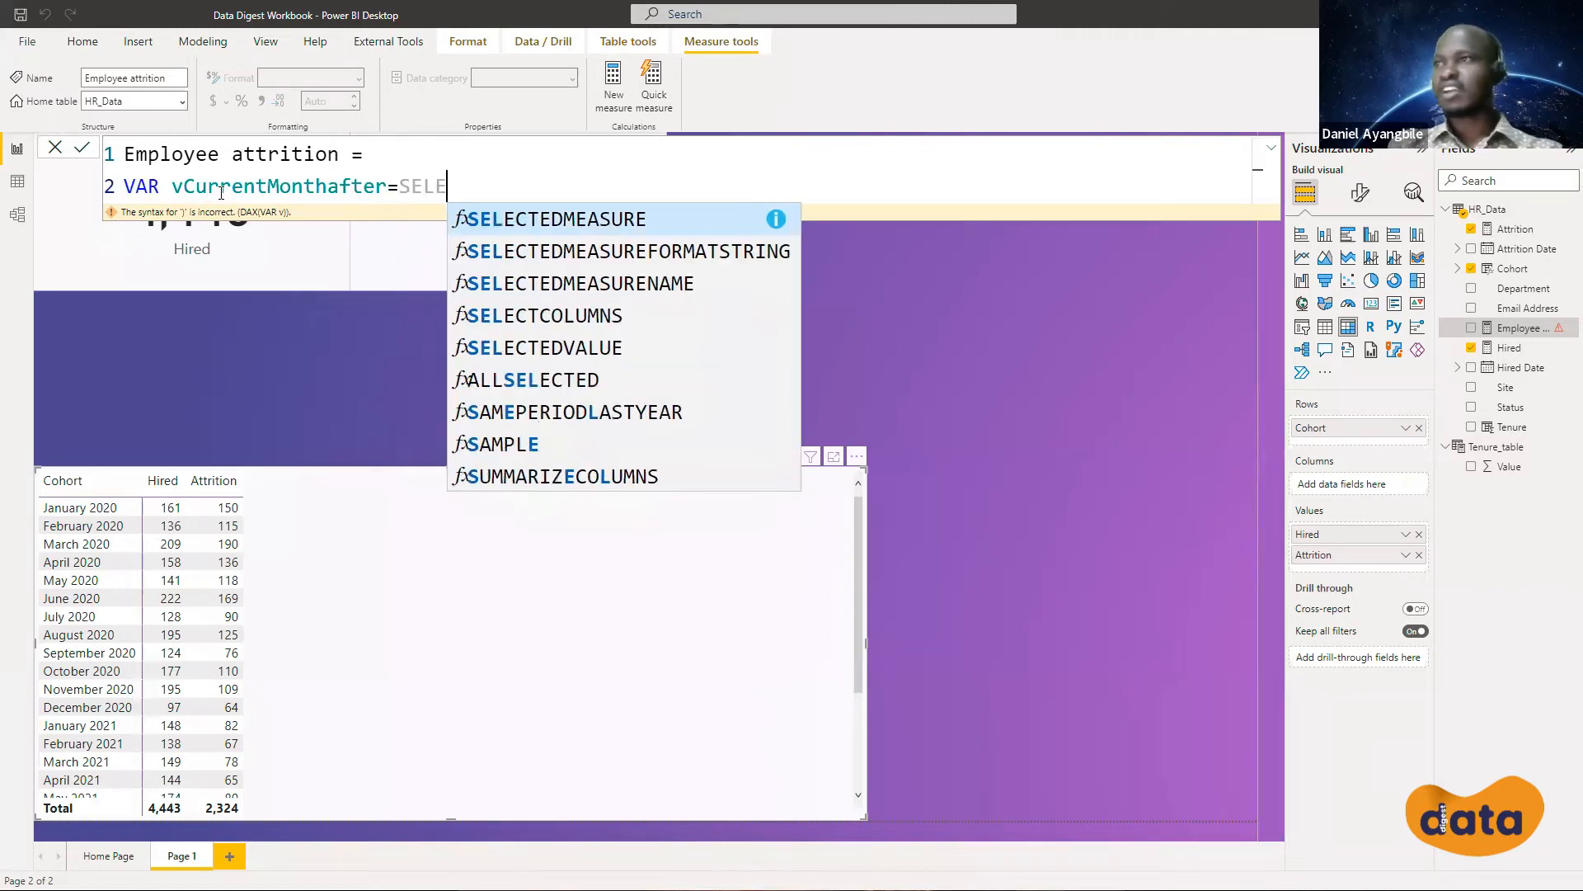
{"action": "left_click", "coordinate": [554, 347]}
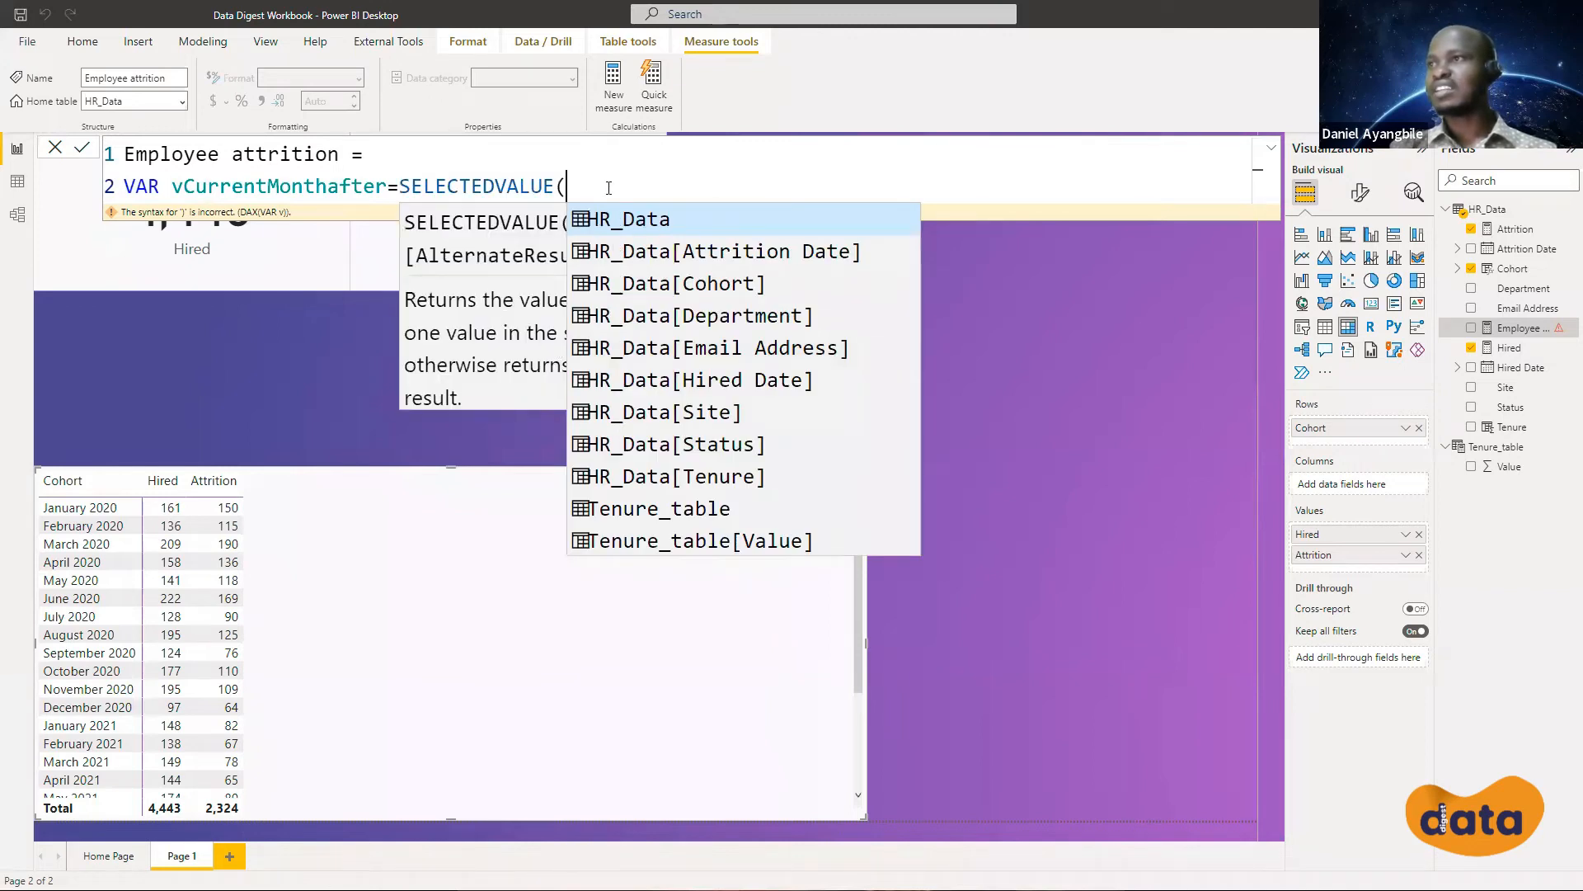
{"action": "key", "text": "Escape"}
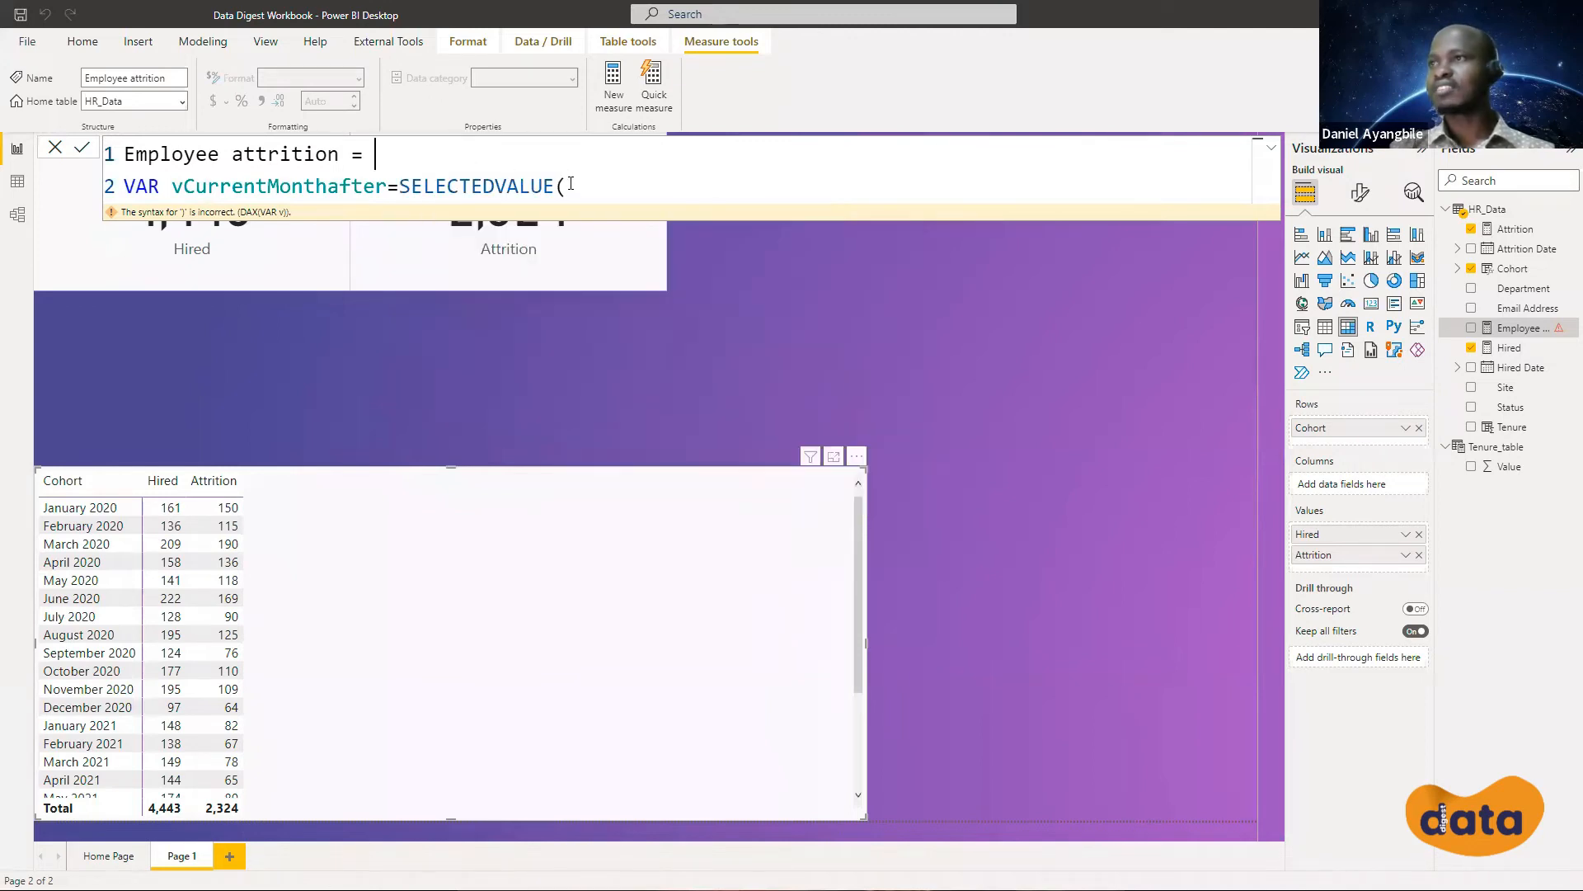
{"action": "key", "text": "BackSpace"}
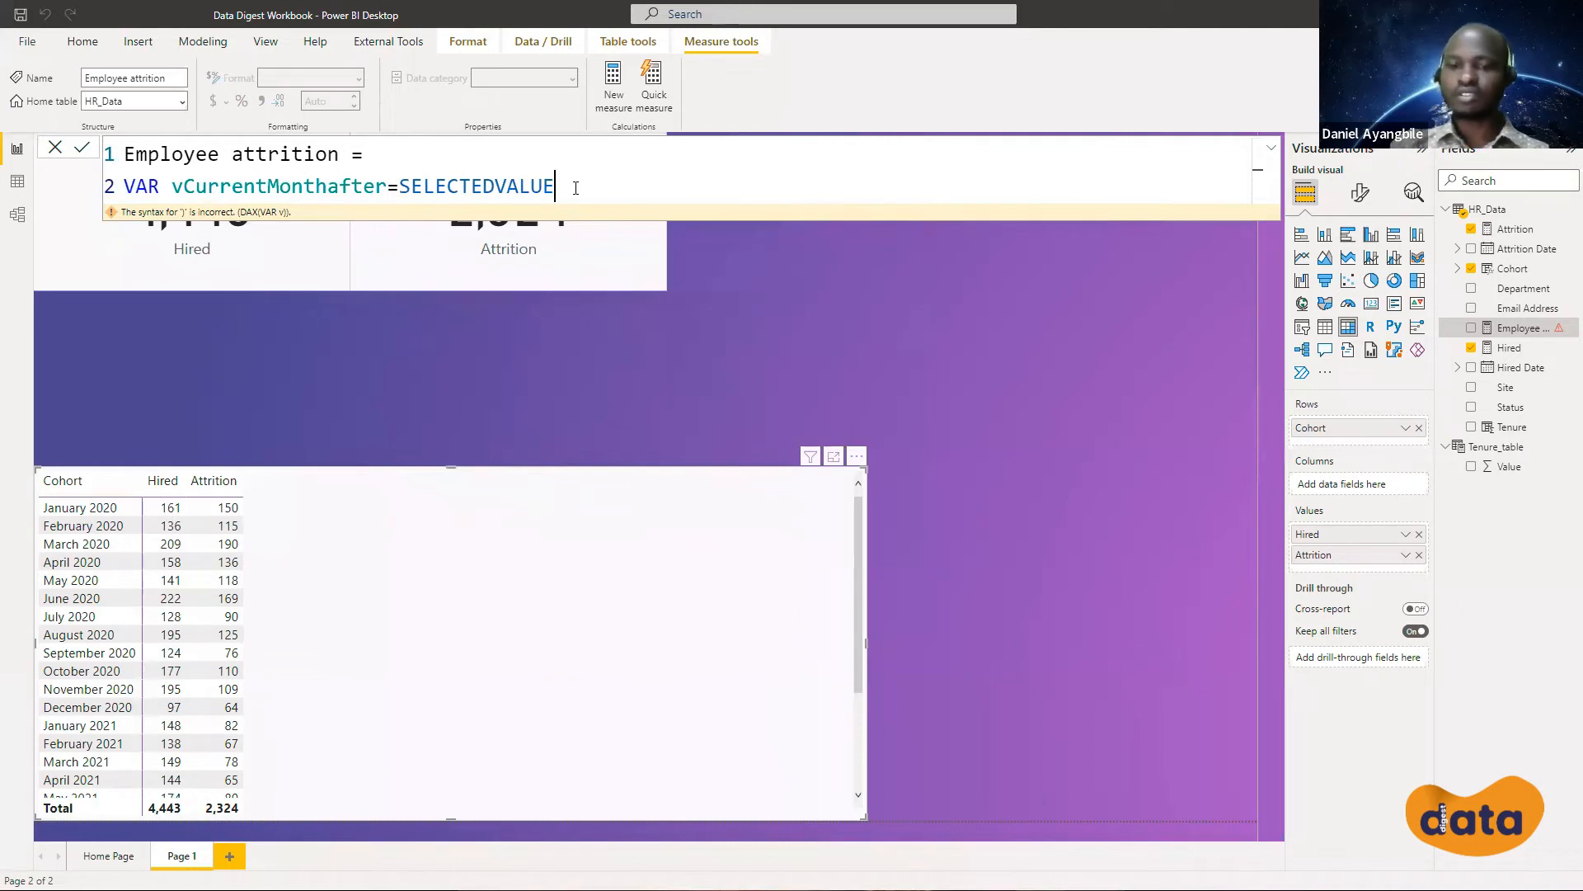
{"action": "type", "text": "("}
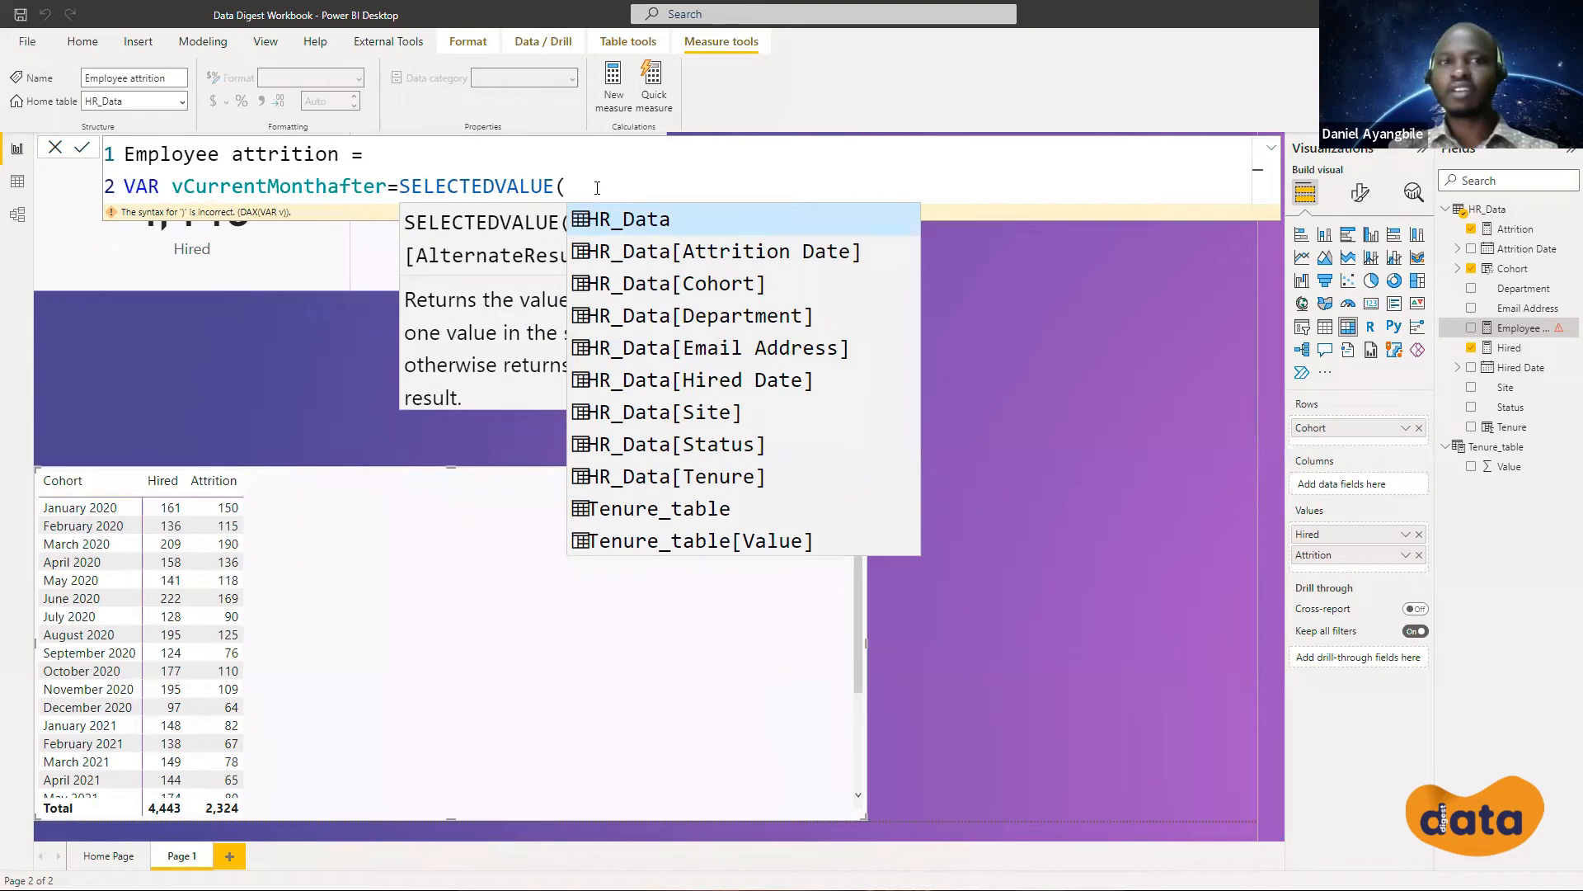
{"action": "type", "text": "Te"}
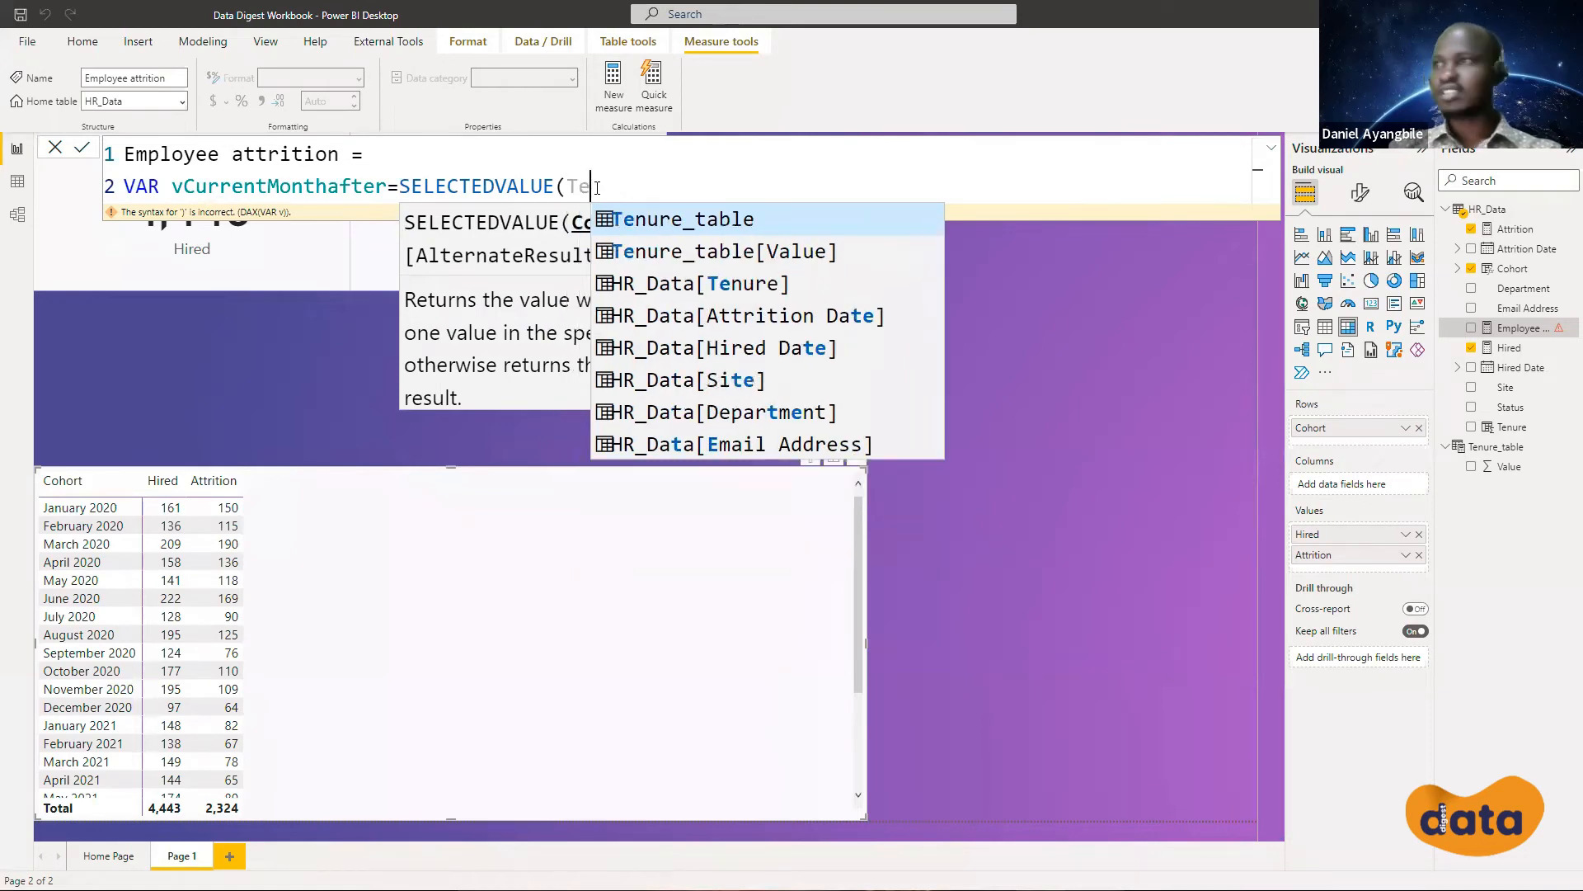
{"action": "left_click", "coordinate": [758, 251]}
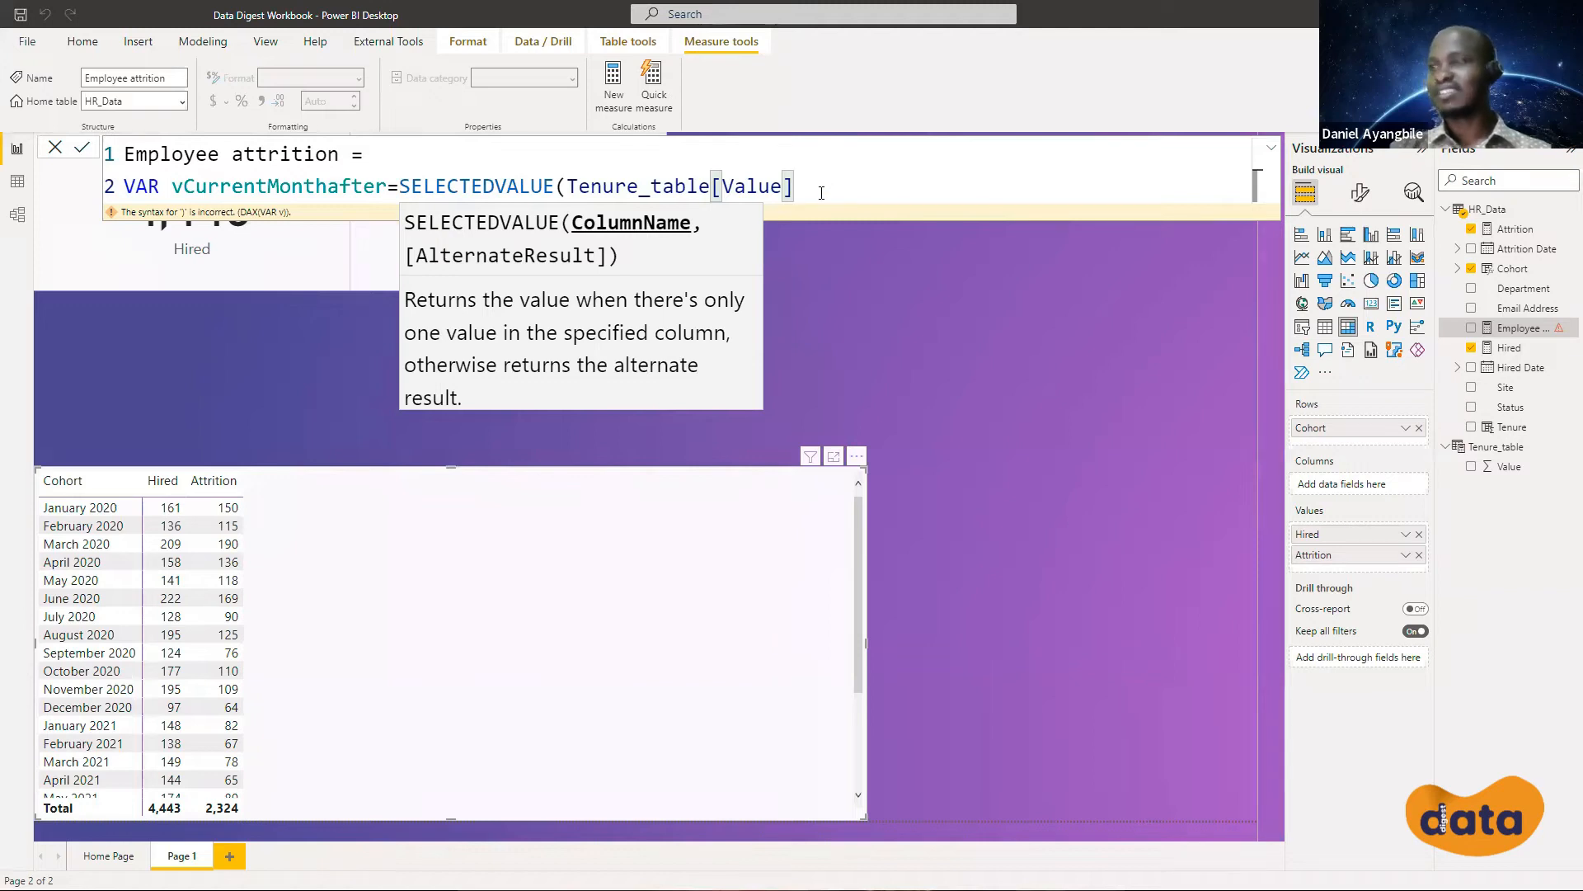
{"action": "type", "text": ")"}
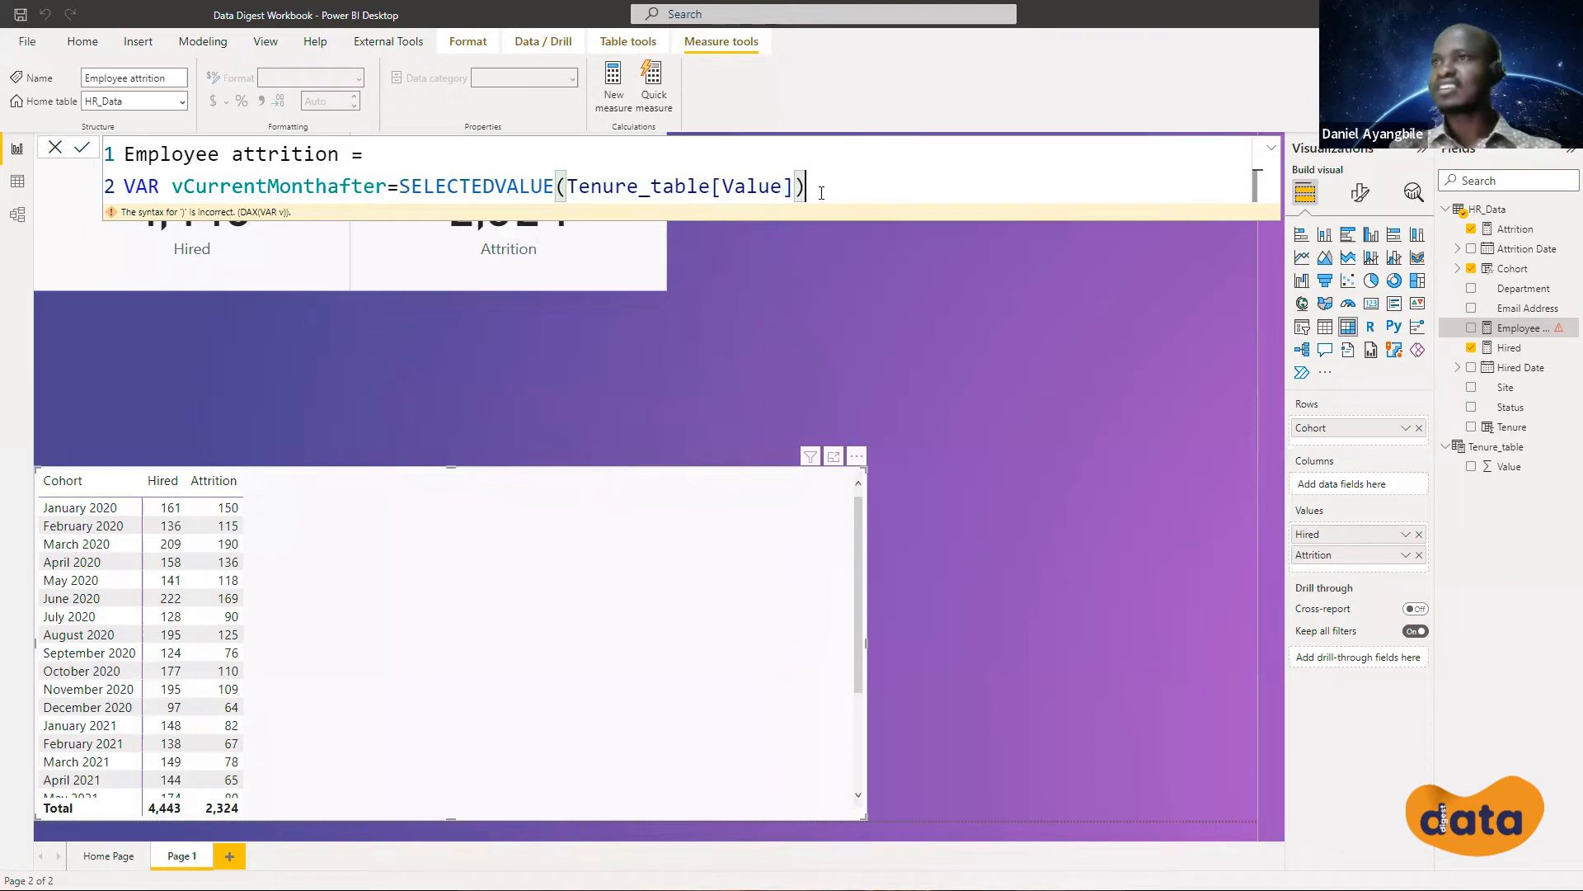
On a new line of the Employee attrition formula, declare variable vCurrentCohort as SELECTEDVALUE(HR_Data[Cohort])
{"action": "key", "text": "shift+Return"}
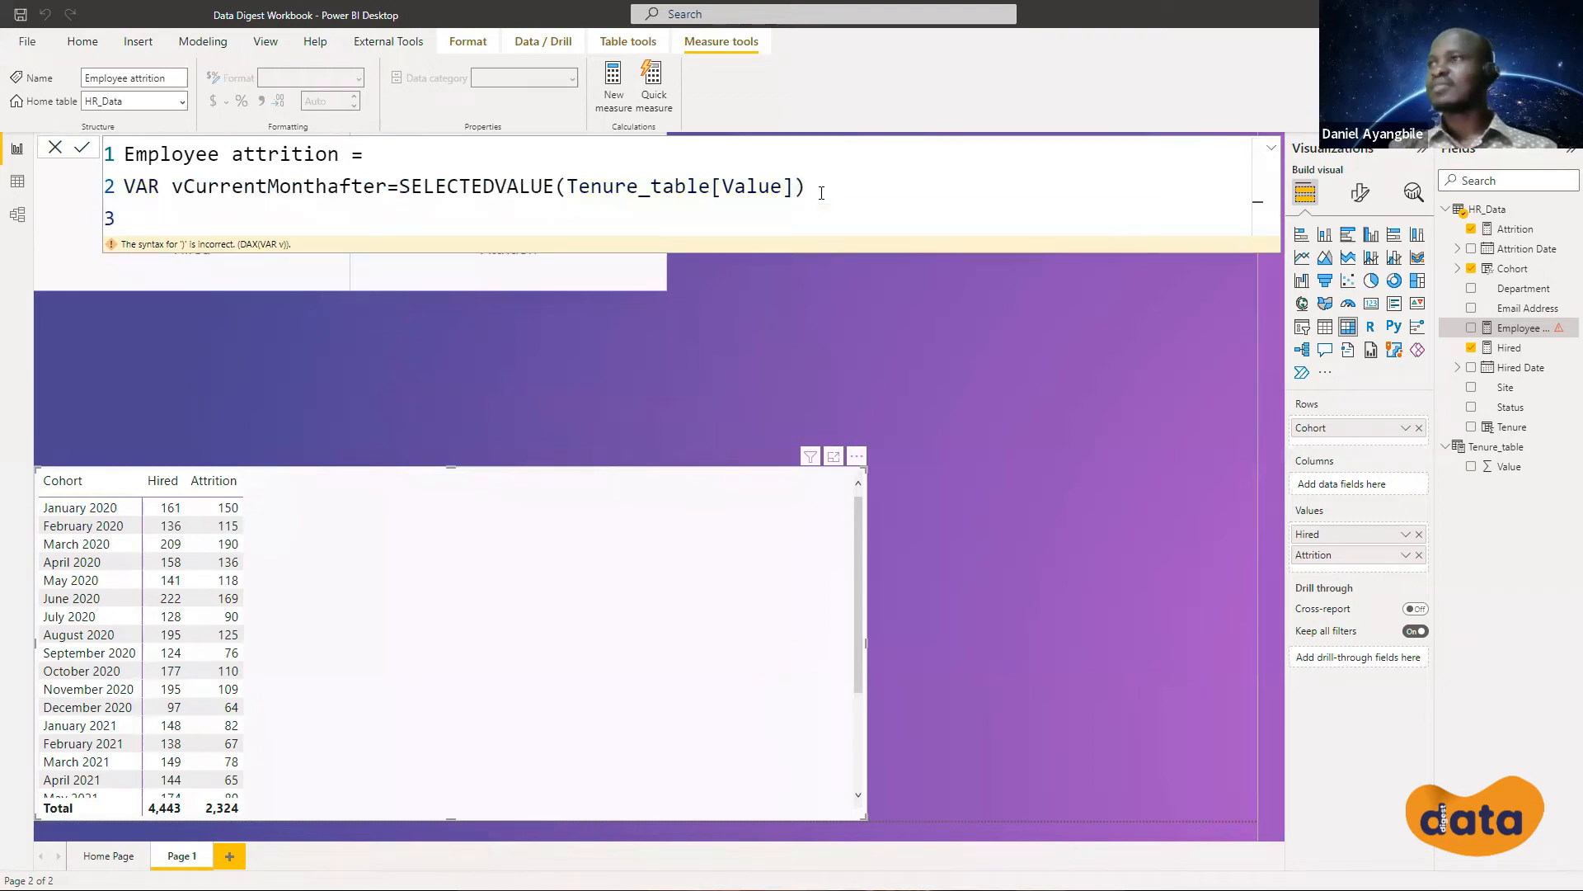
{"action": "type", "text": "VAR"}
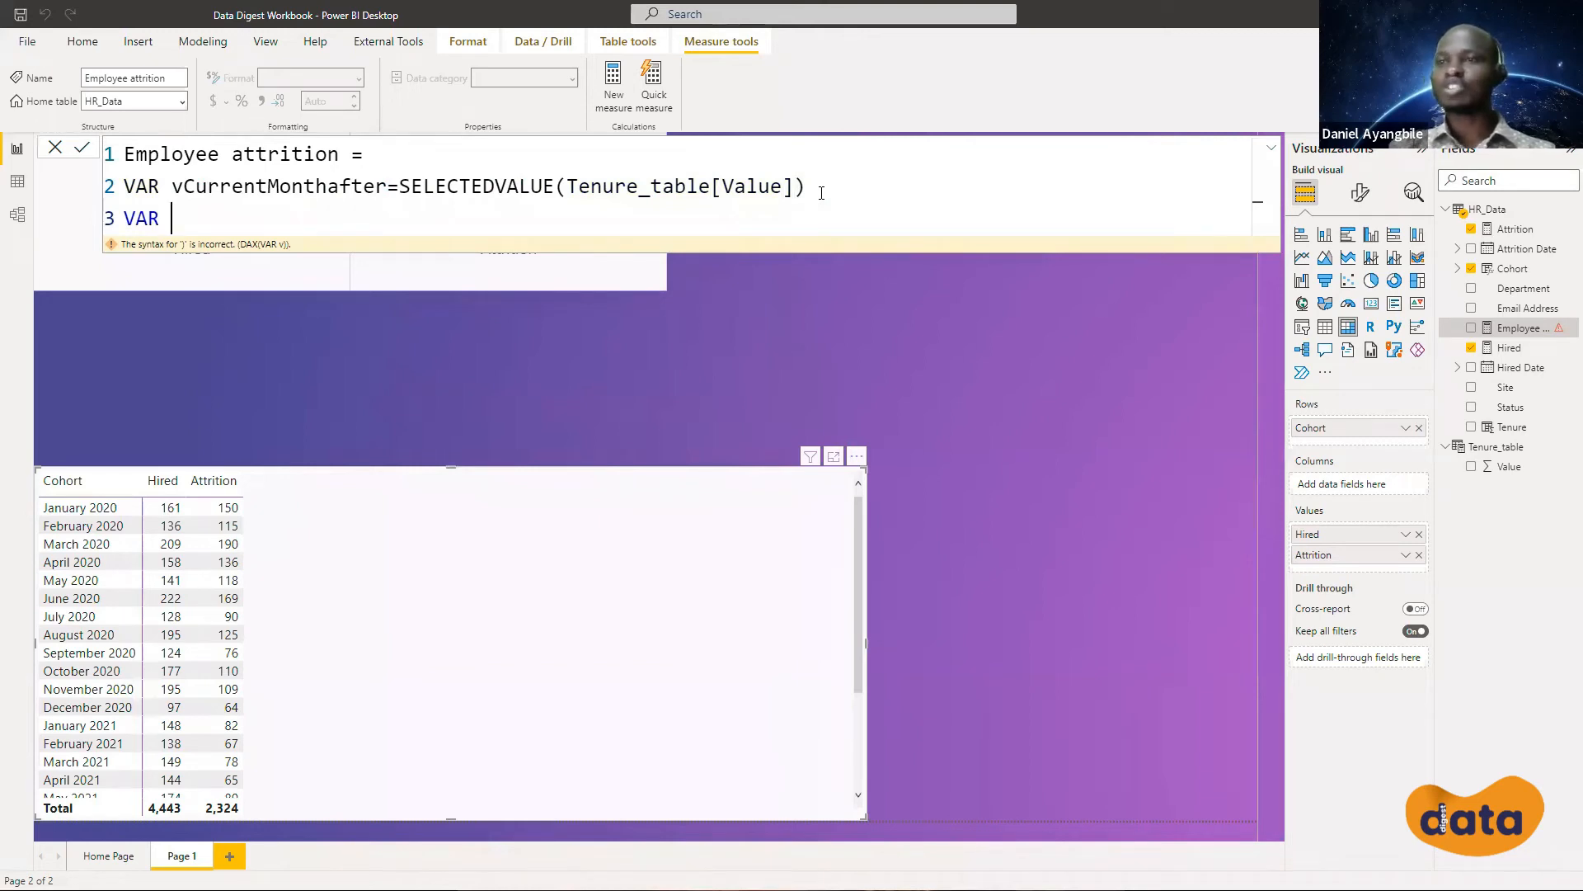
{"action": "type", "text": " vCurr"}
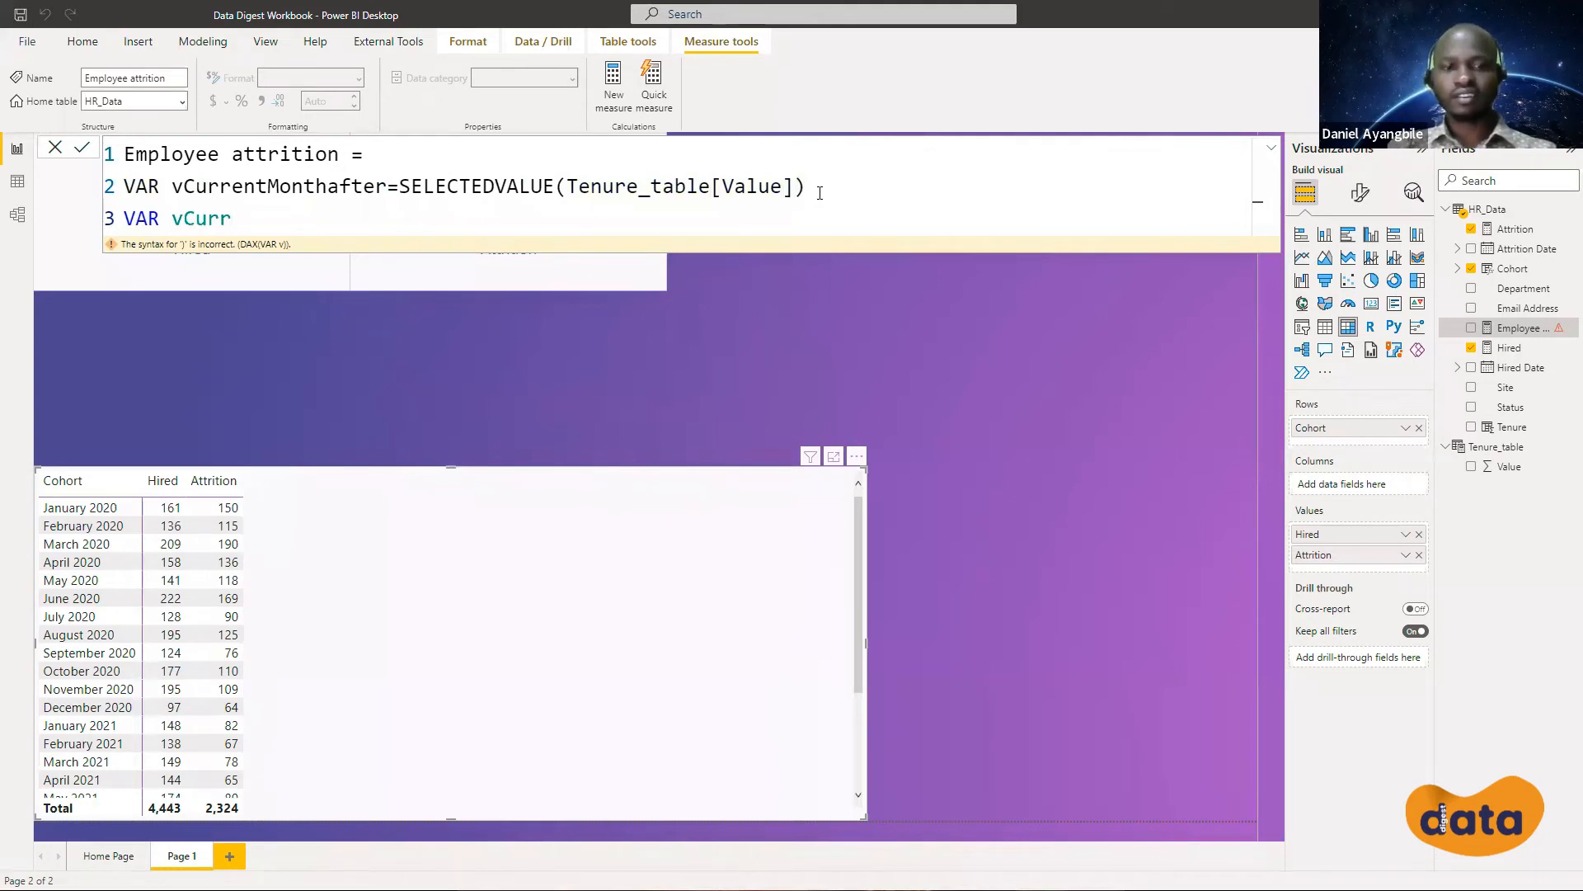
{"action": "type", "text": "en"}
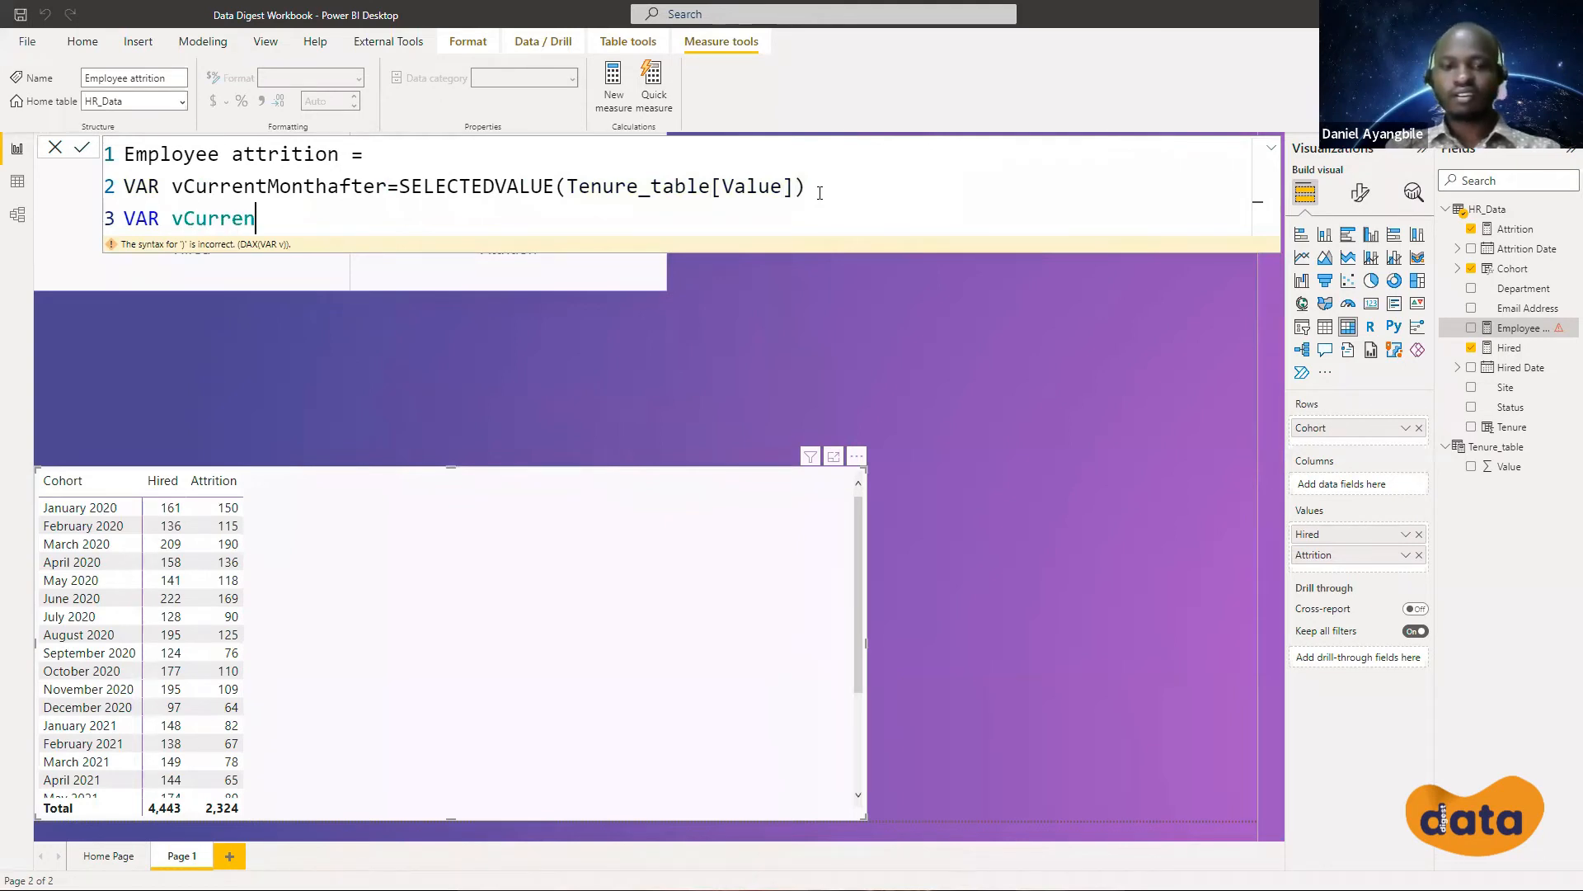
{"action": "type", "text": "tCoh"}
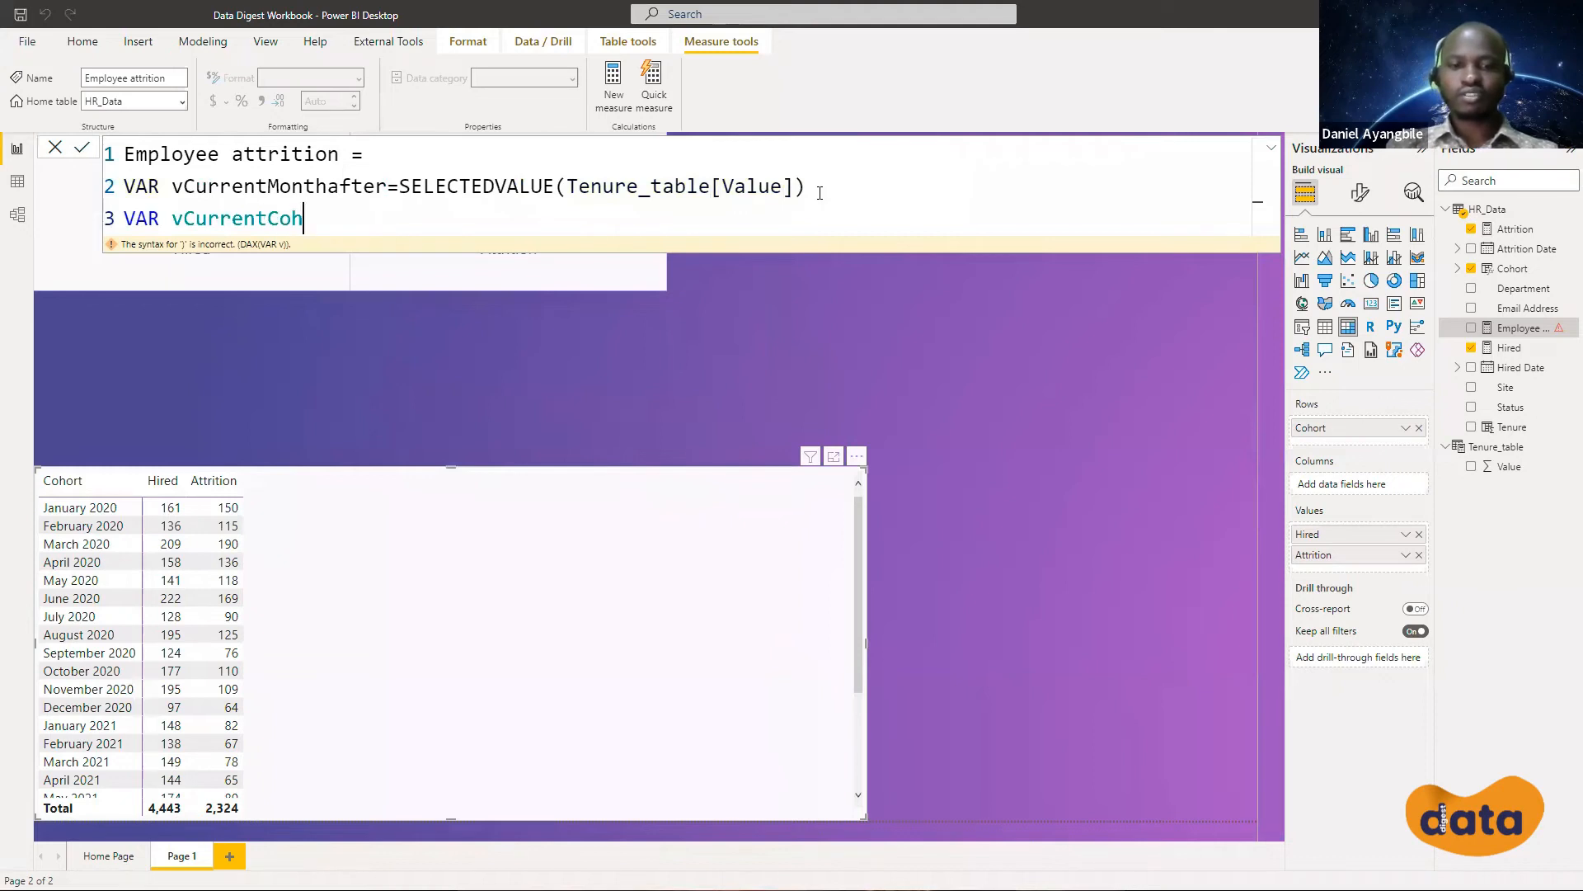
{"action": "type", "text": "ort"}
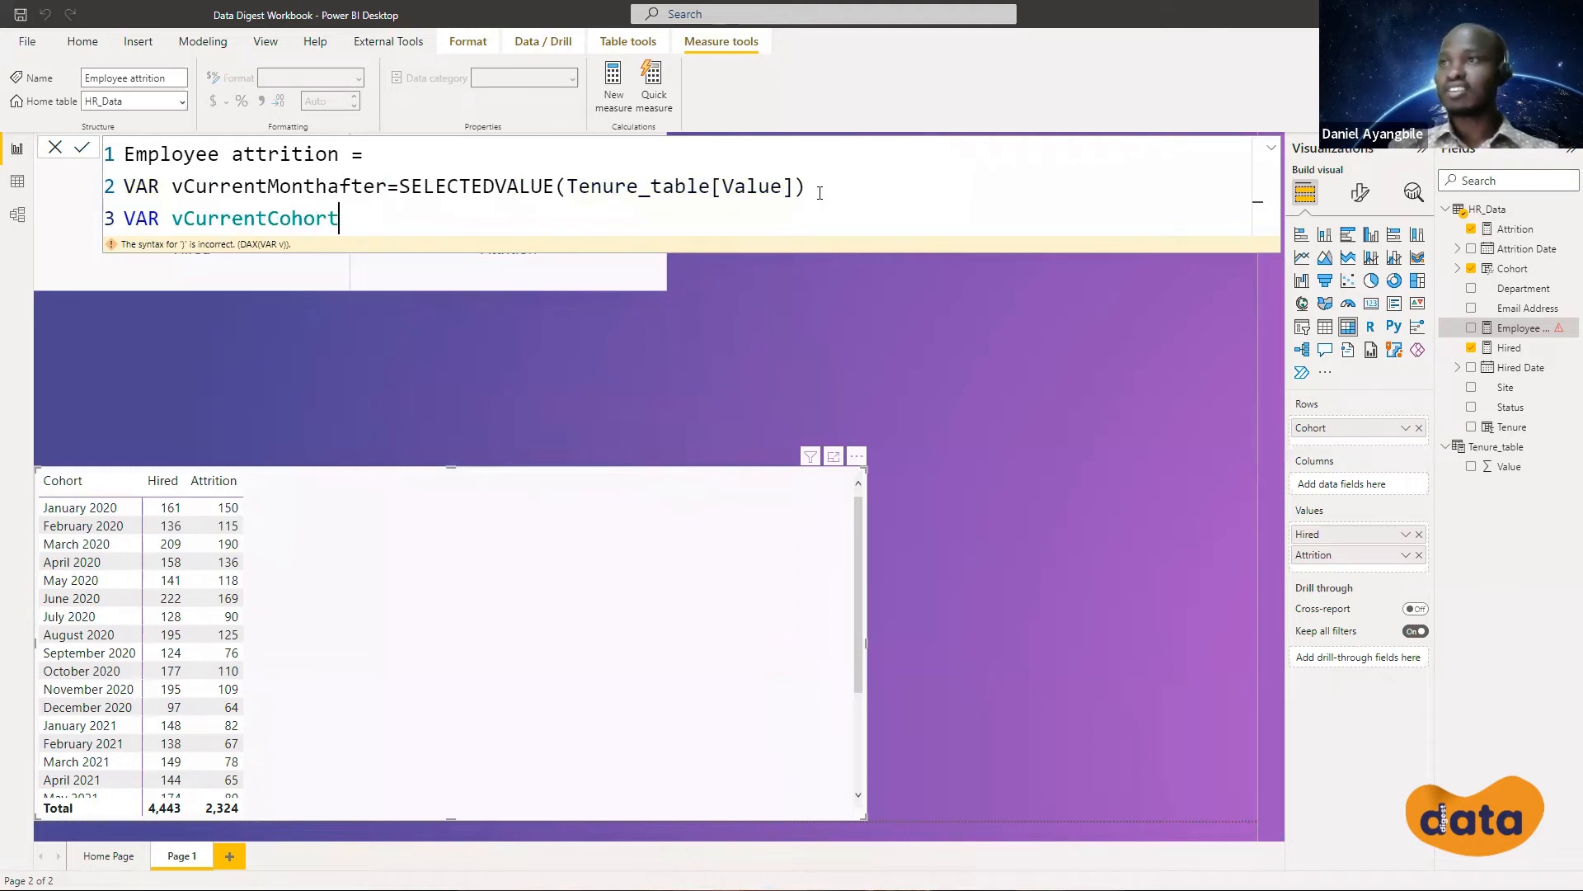
{"action": "type", "text": "="}
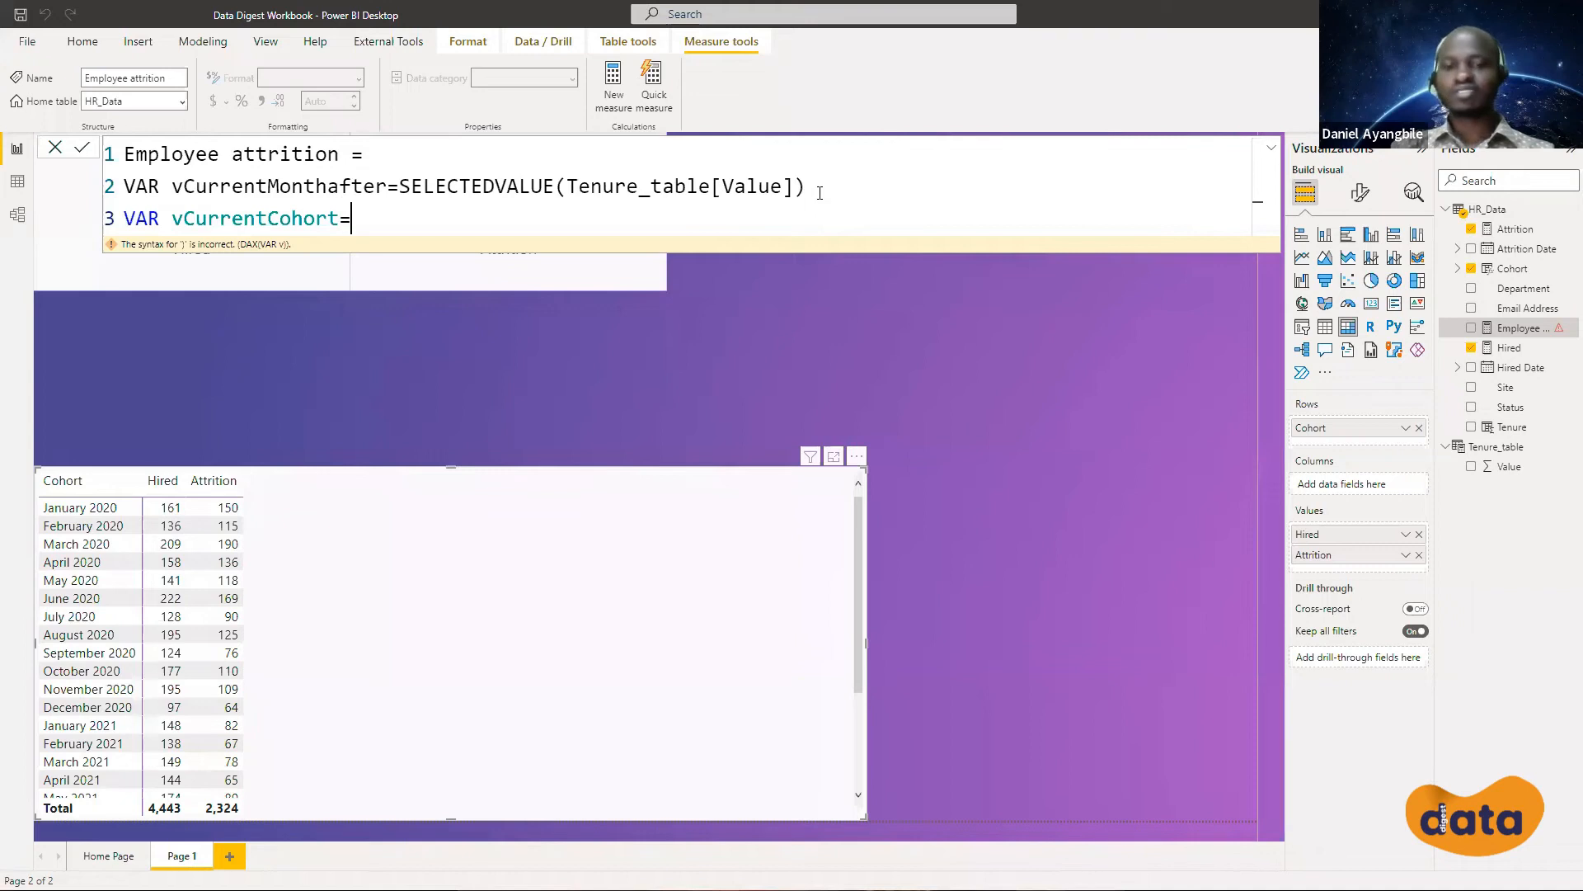
{"action": "type", "text": "SE"}
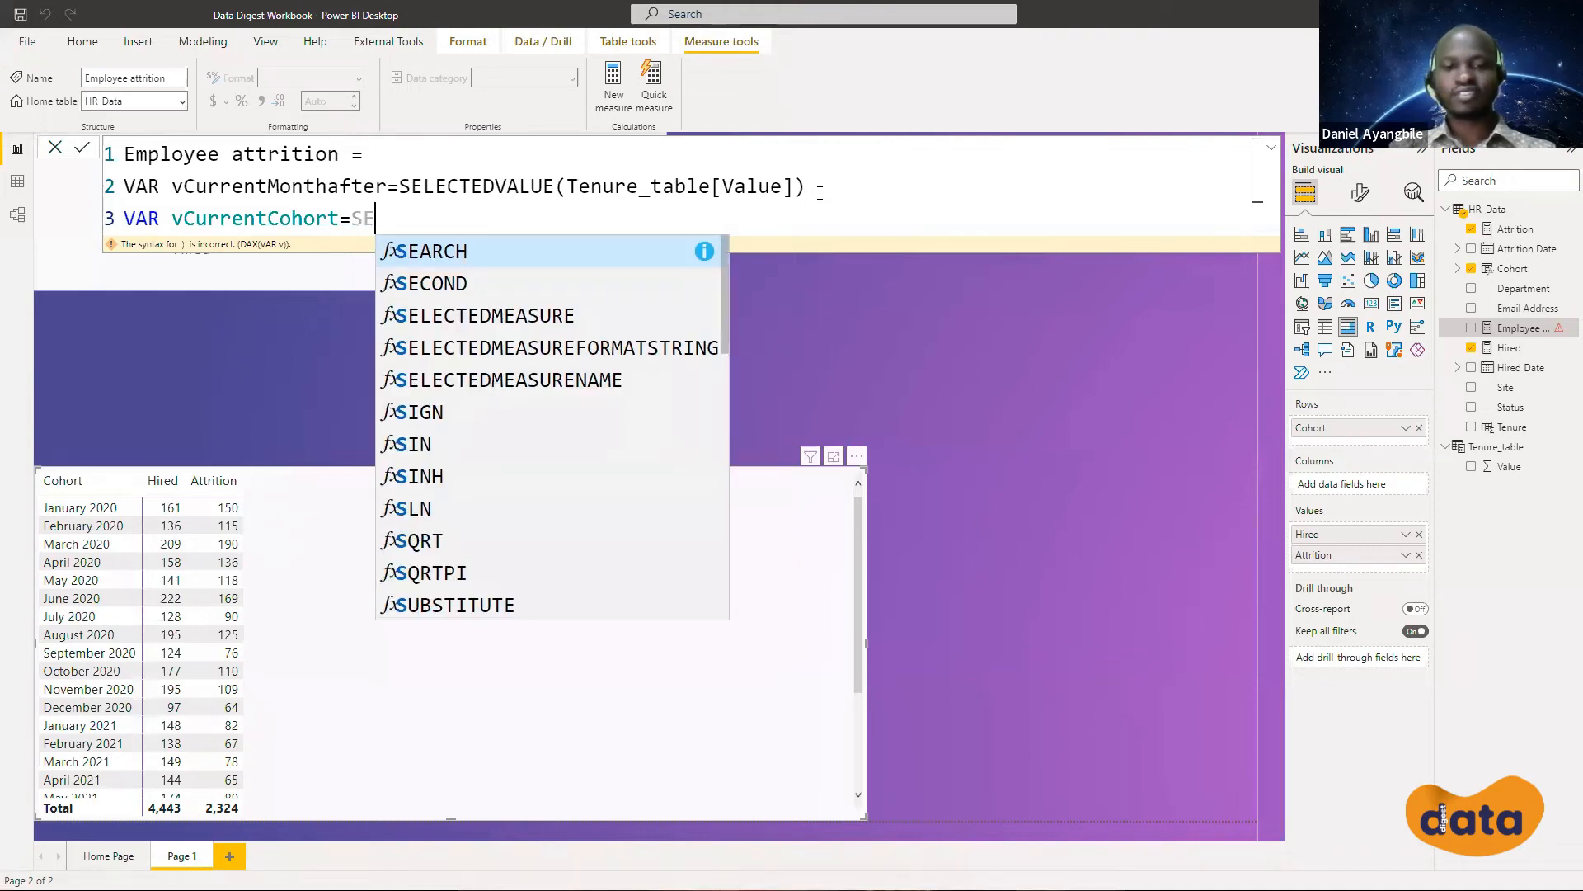
{"action": "type", "text": "LECTEDVALUE("}
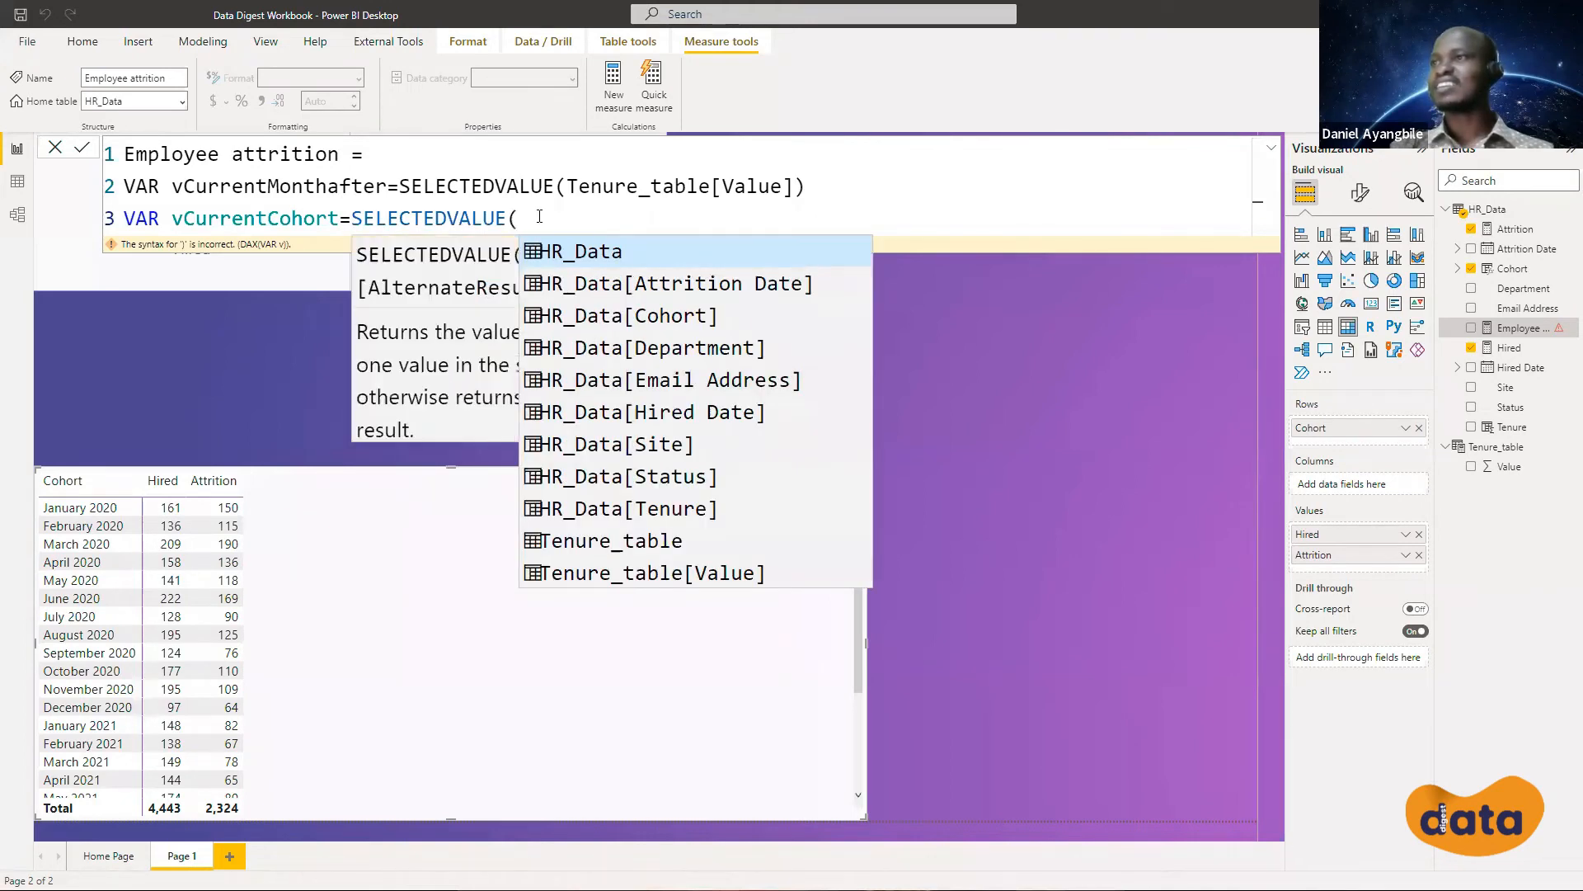
{"action": "left_click", "coordinate": [599, 322]}
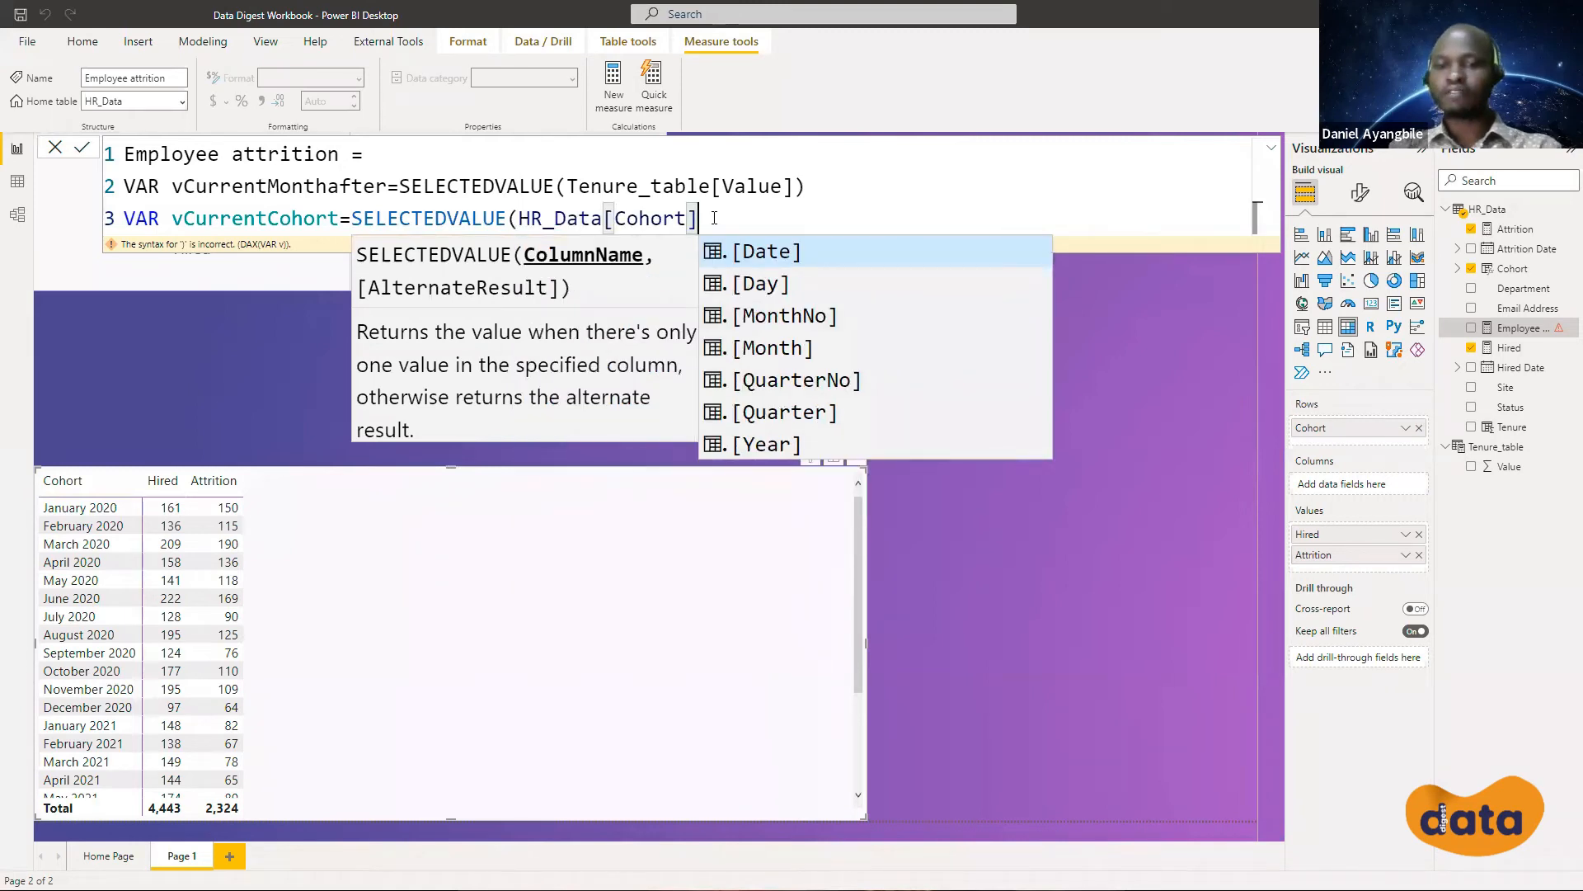
{"action": "type", "text": ")"}
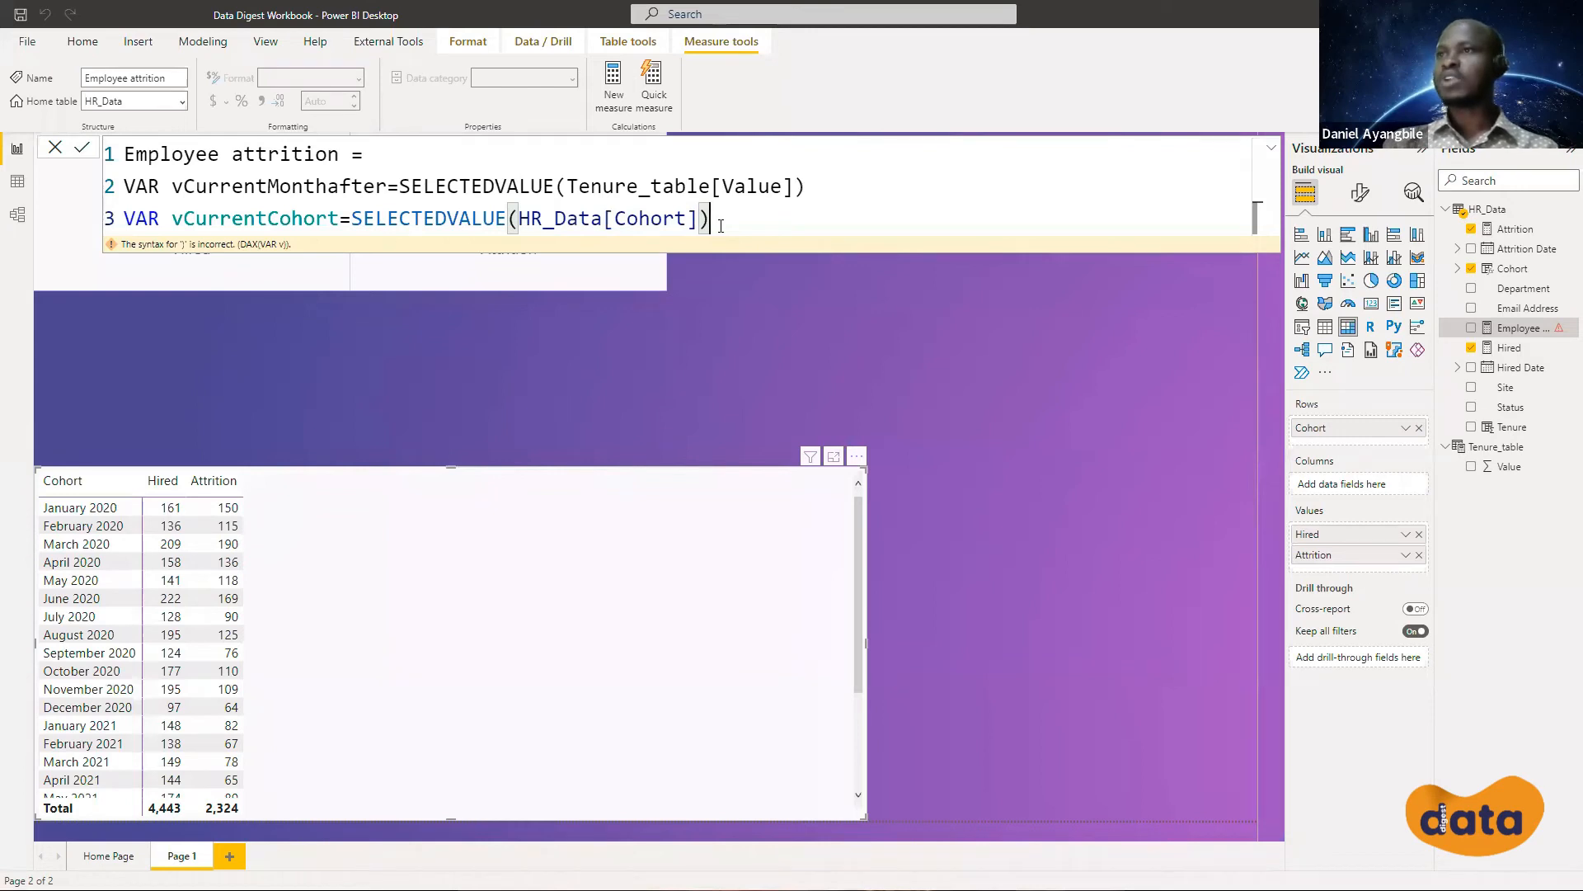
Declare a variable named vleft on the next line of the formula, followed by an equals sign
{"action": "key", "text": "shift+Return"}
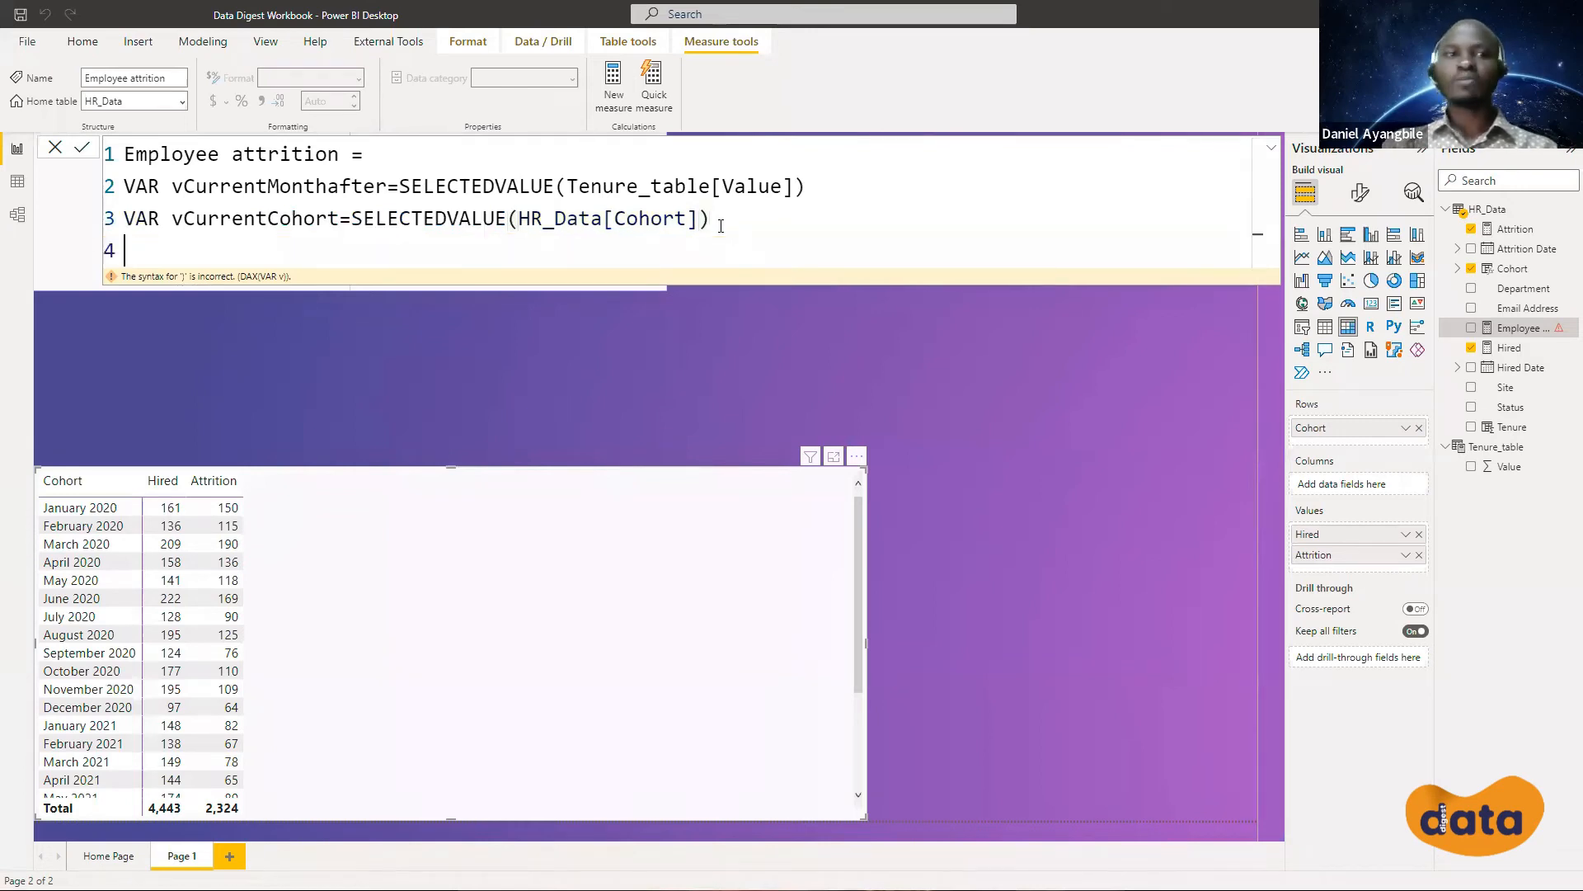
{"action": "type", "text": "VAR "}
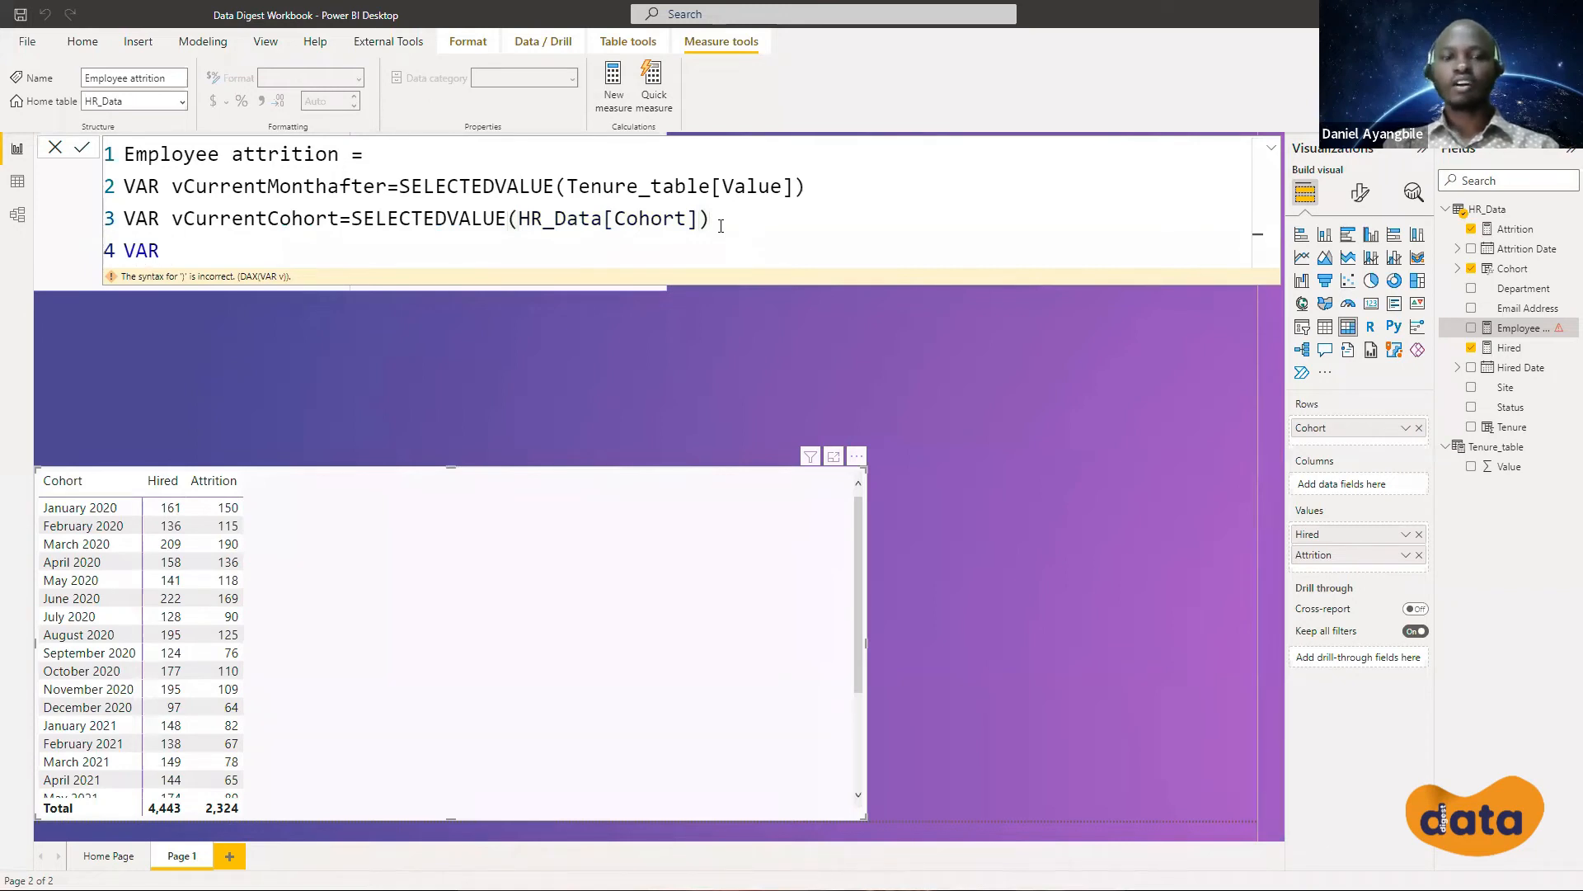
{"action": "type", "text": "v"}
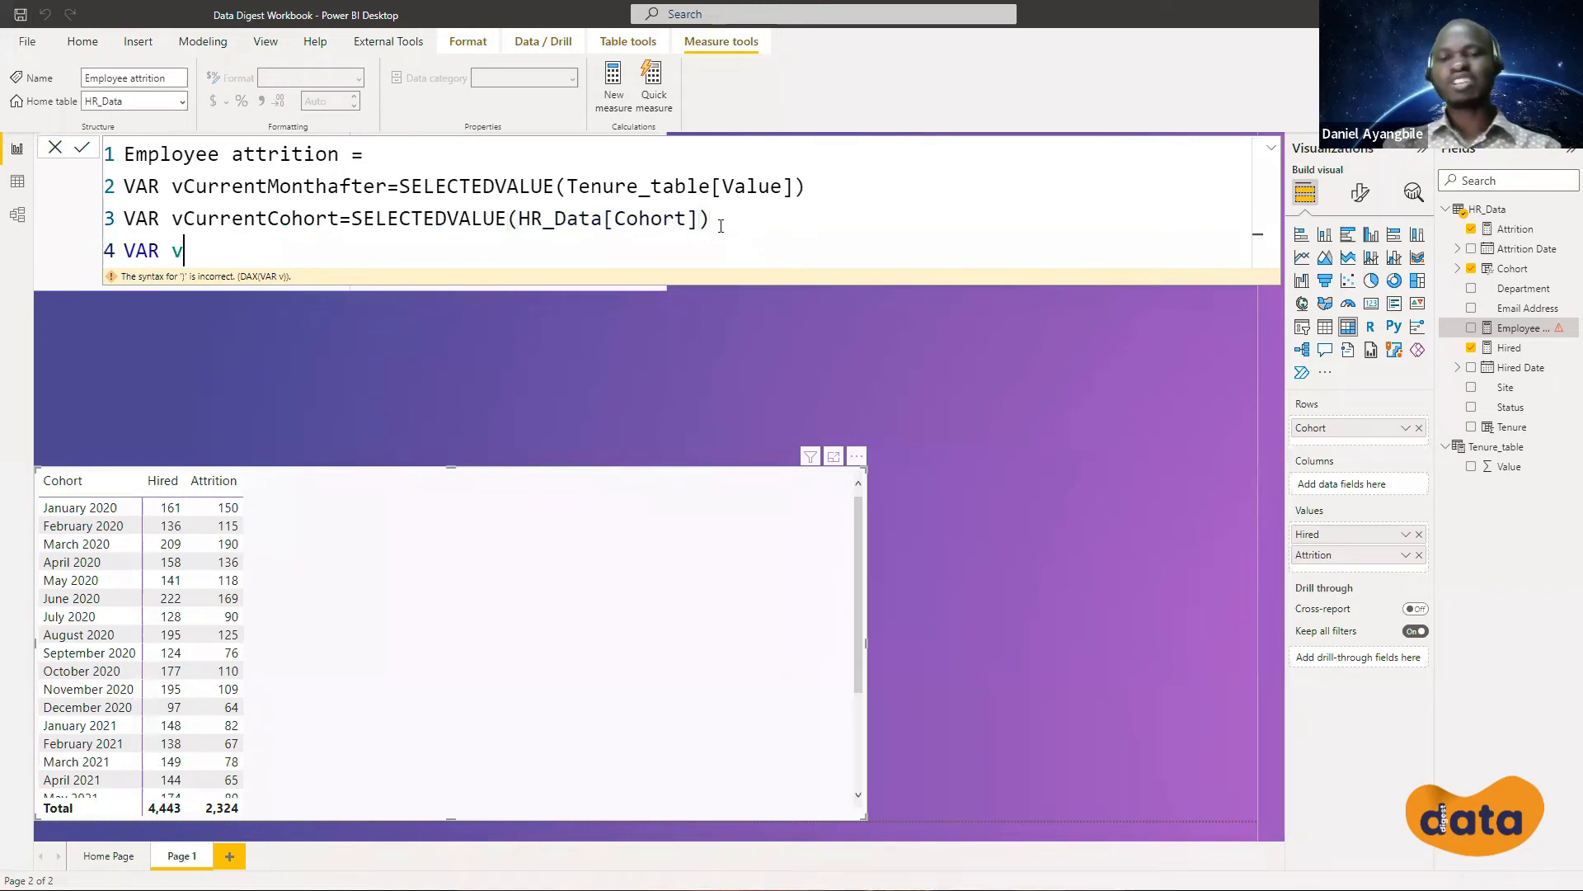
{"action": "type", "text": "left"}
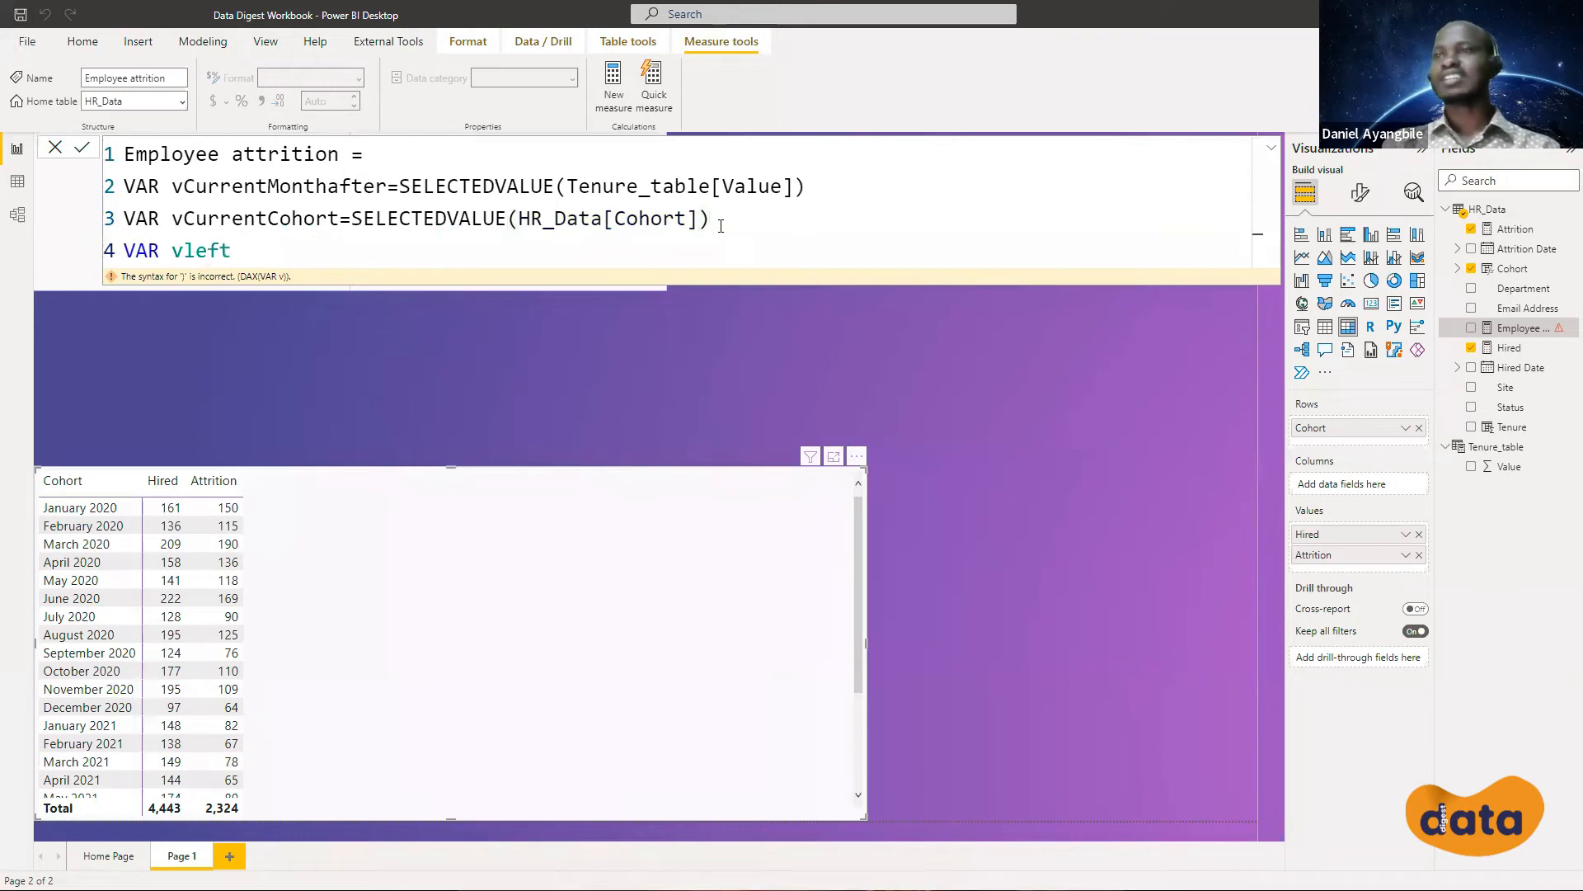
{"action": "type", "text": "="}
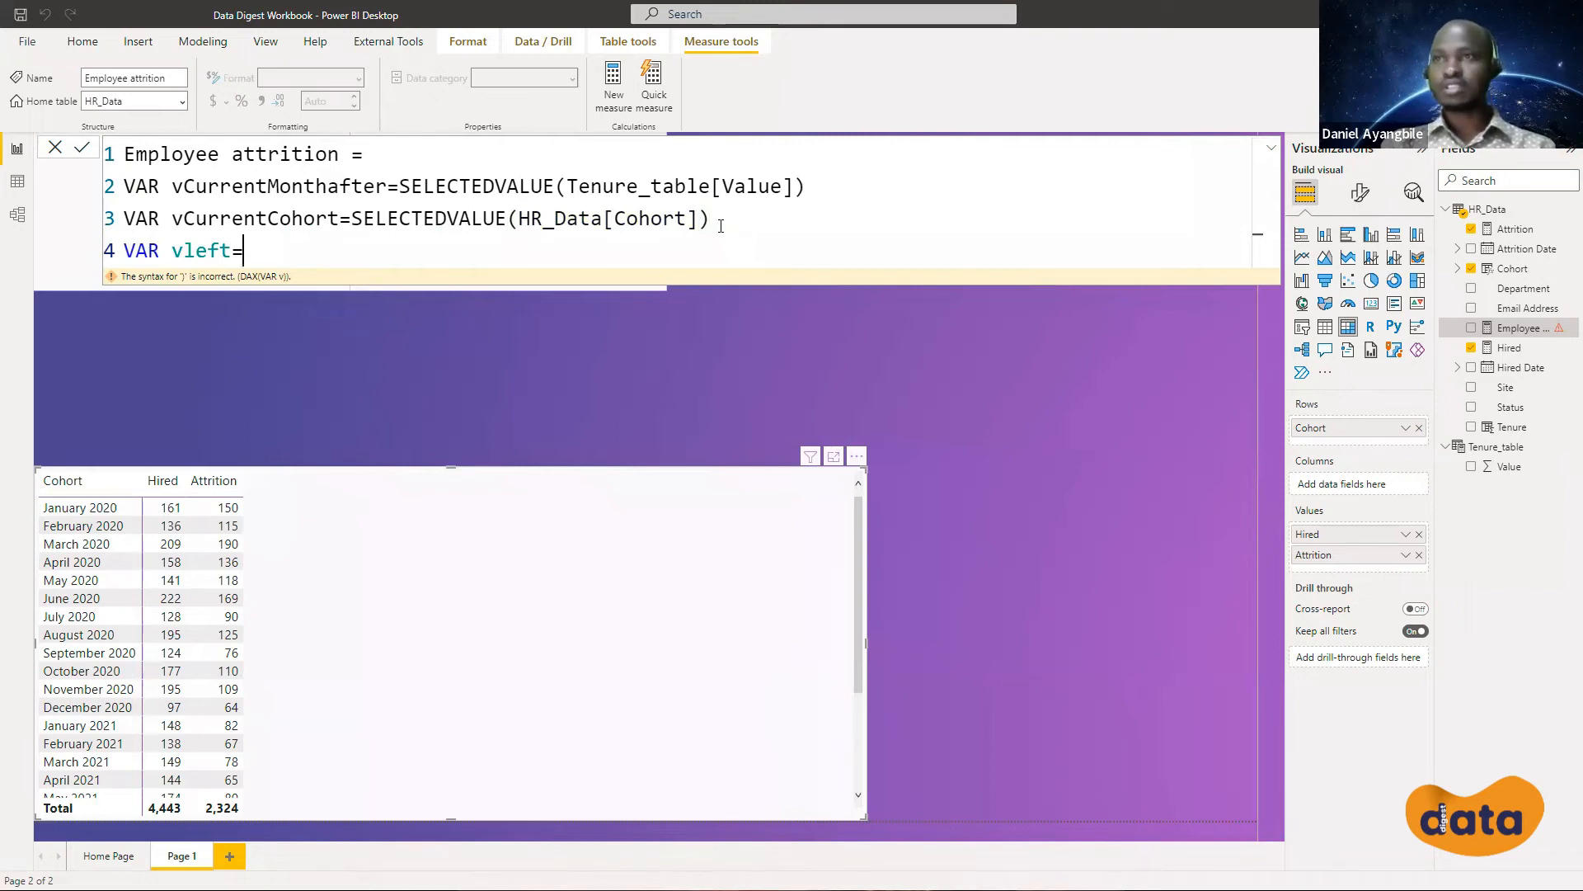
Start a CALCULATE function for vleft on a new line, with the [Hired] measure on its own line as the expression
{"action": "key", "text": "shift+Return"}
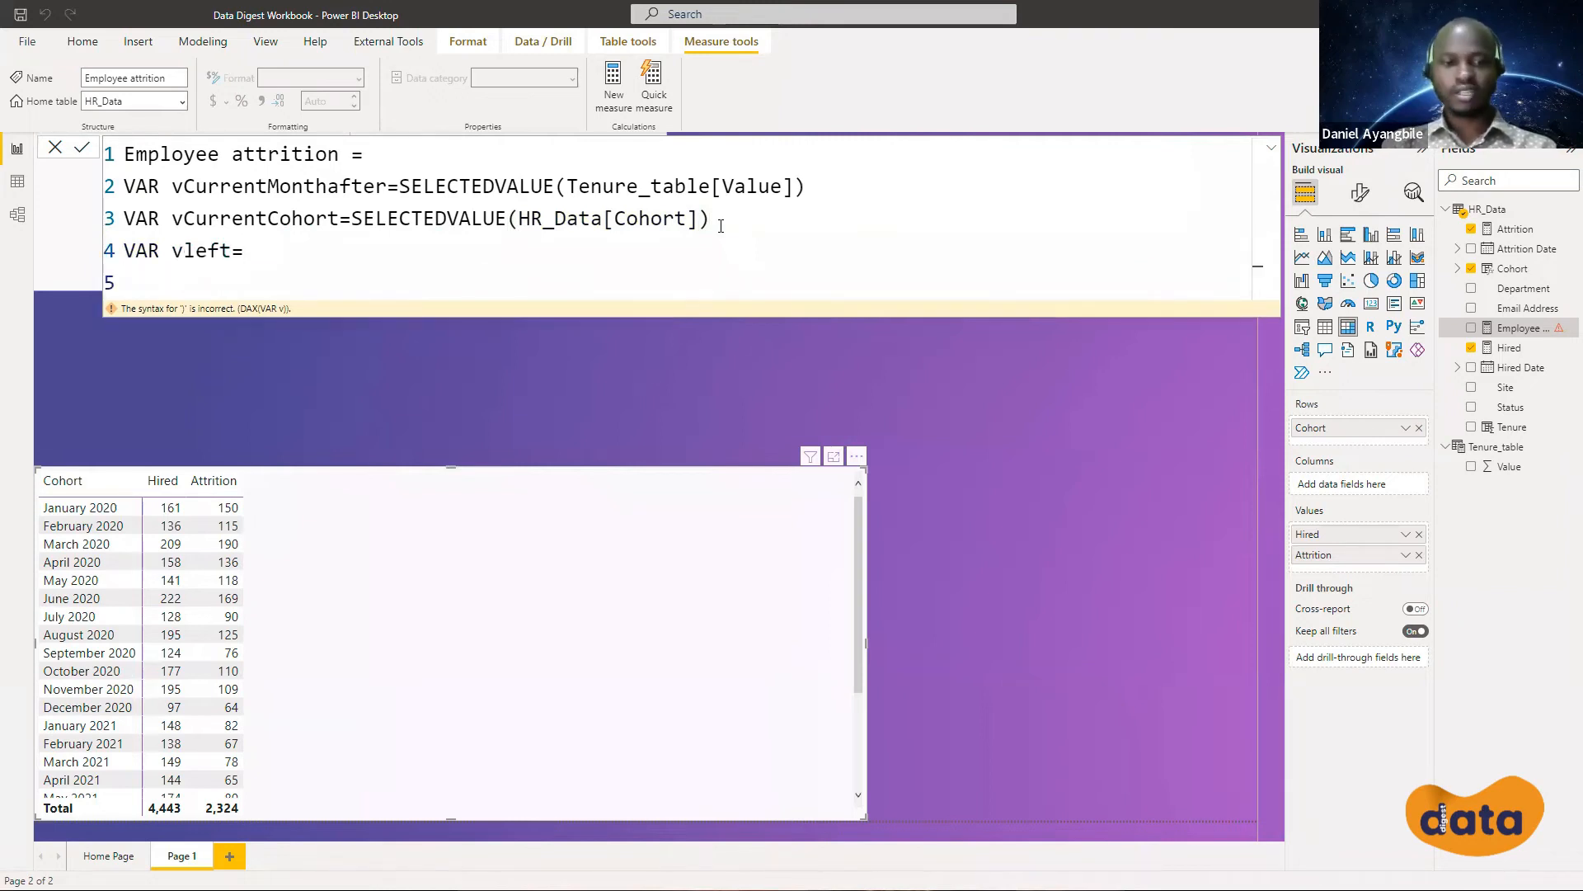
{"action": "type", "text": "CAL"}
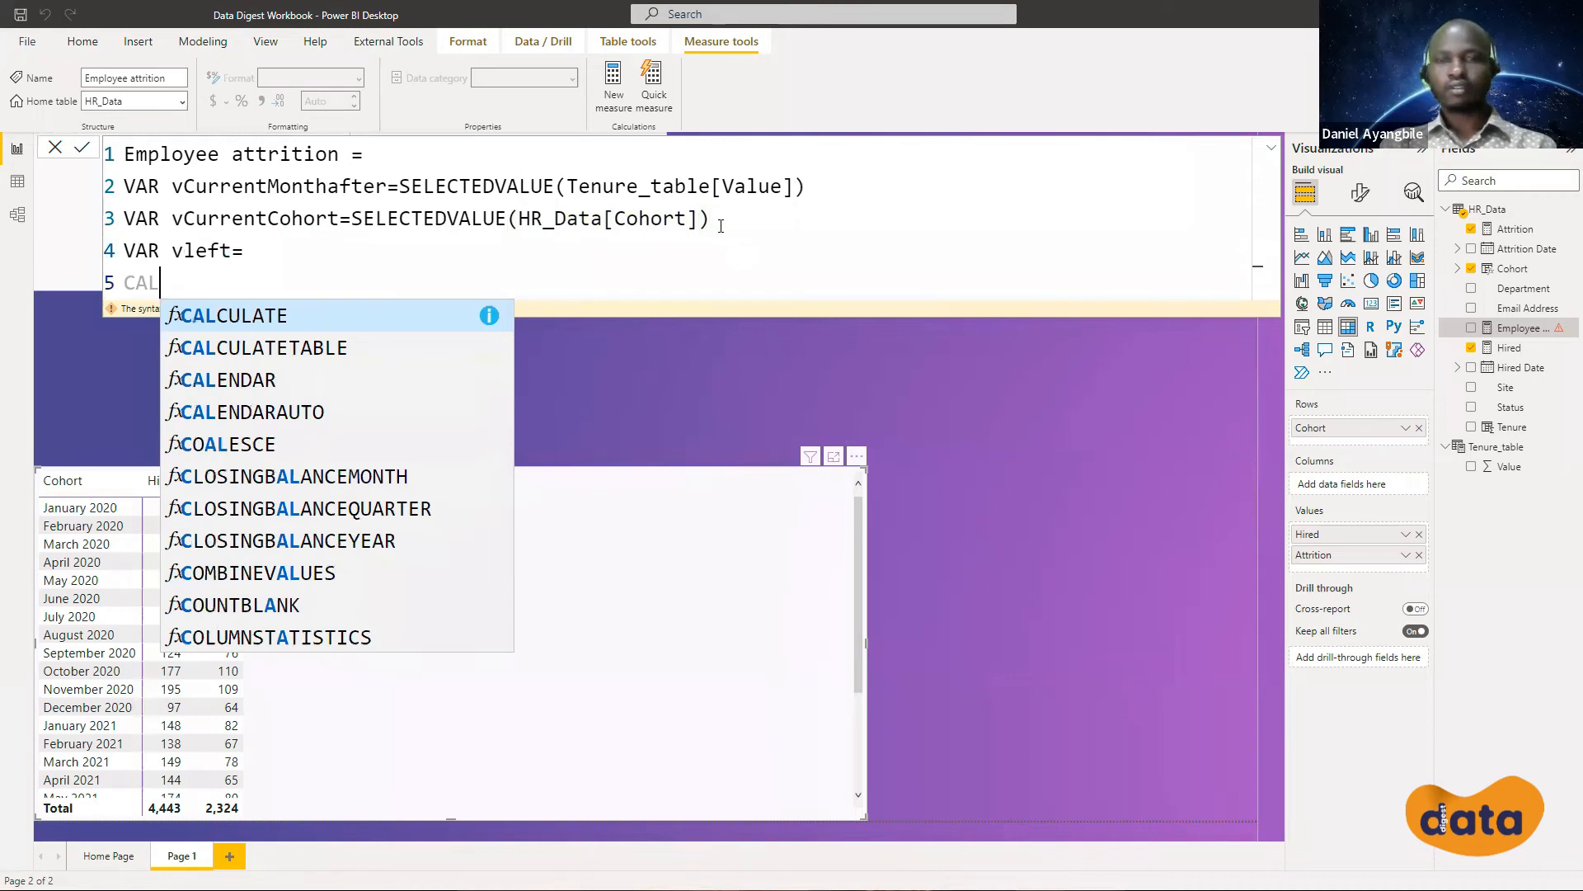
{"action": "key", "text": "Tab"}
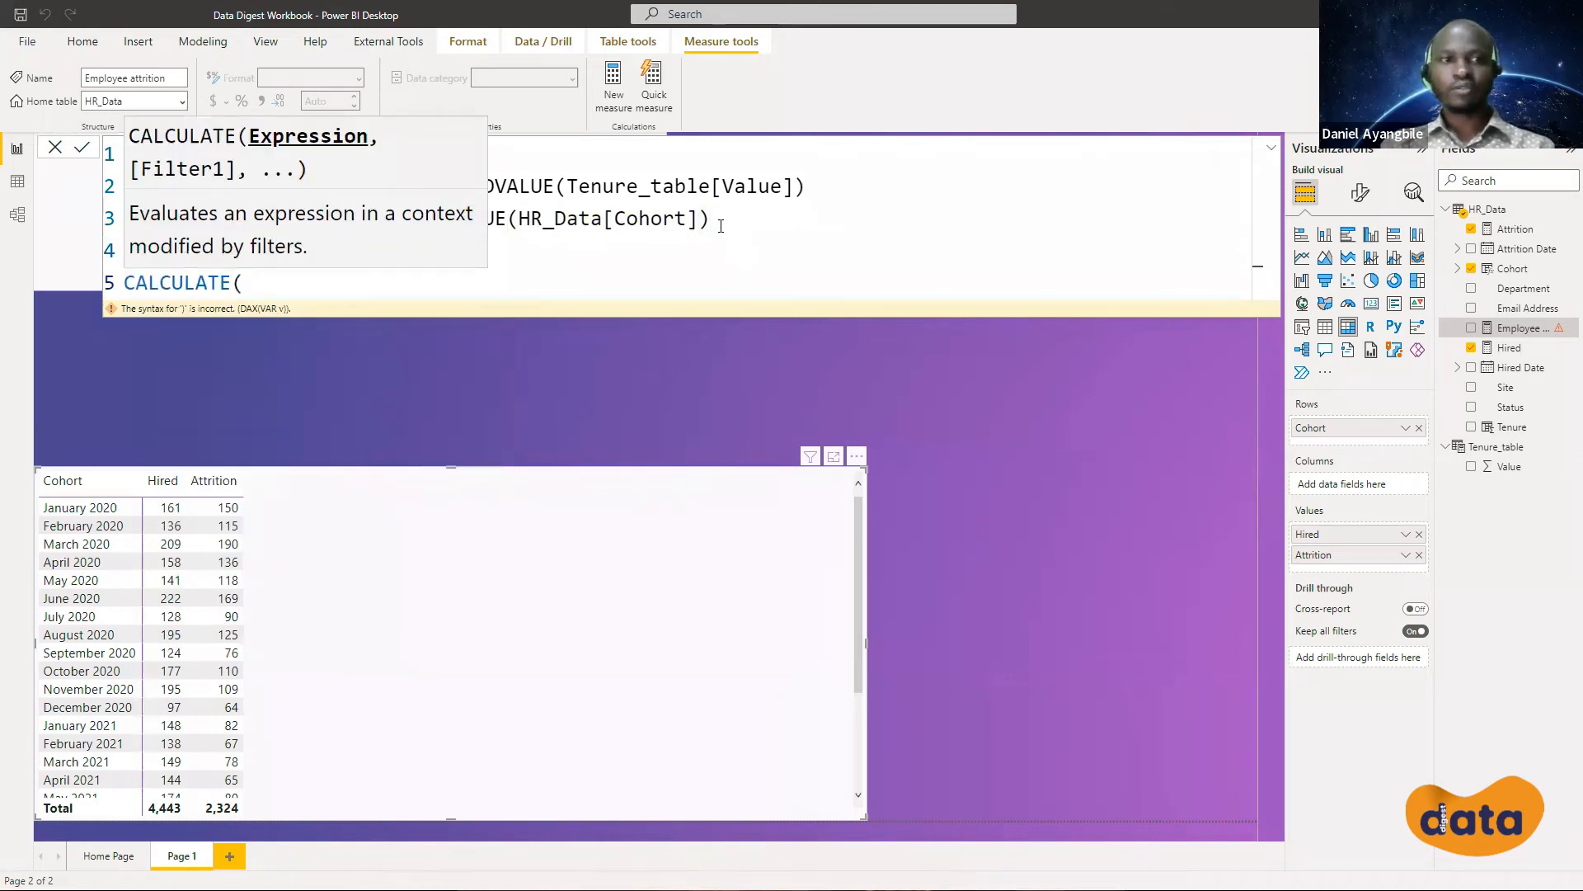
{"action": "key", "text": "shift+Return"}
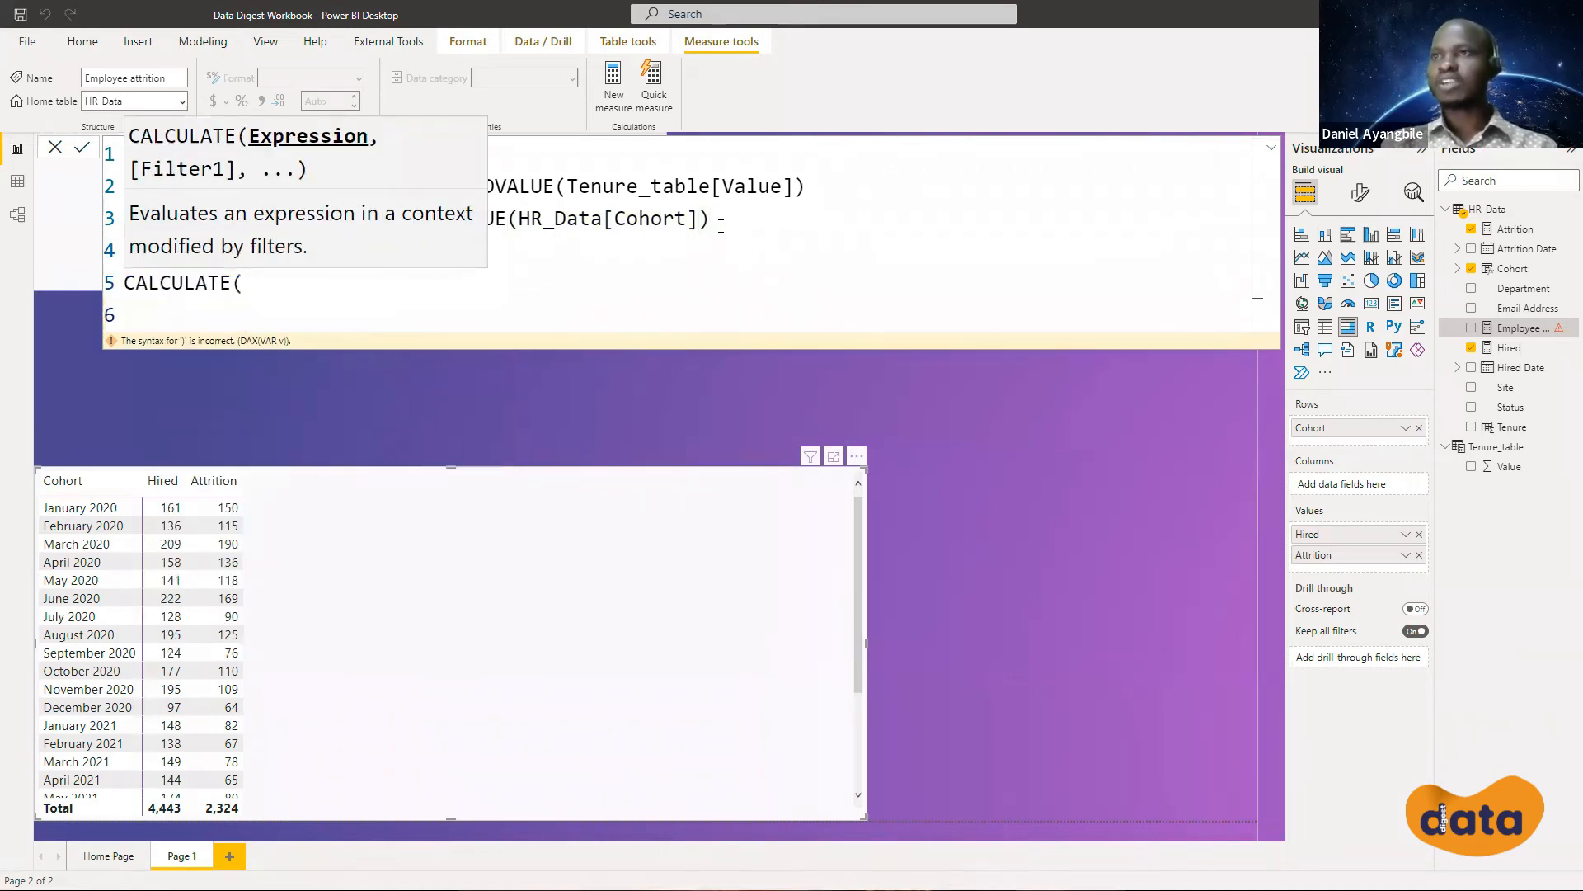
{"action": "type", "text": "["}
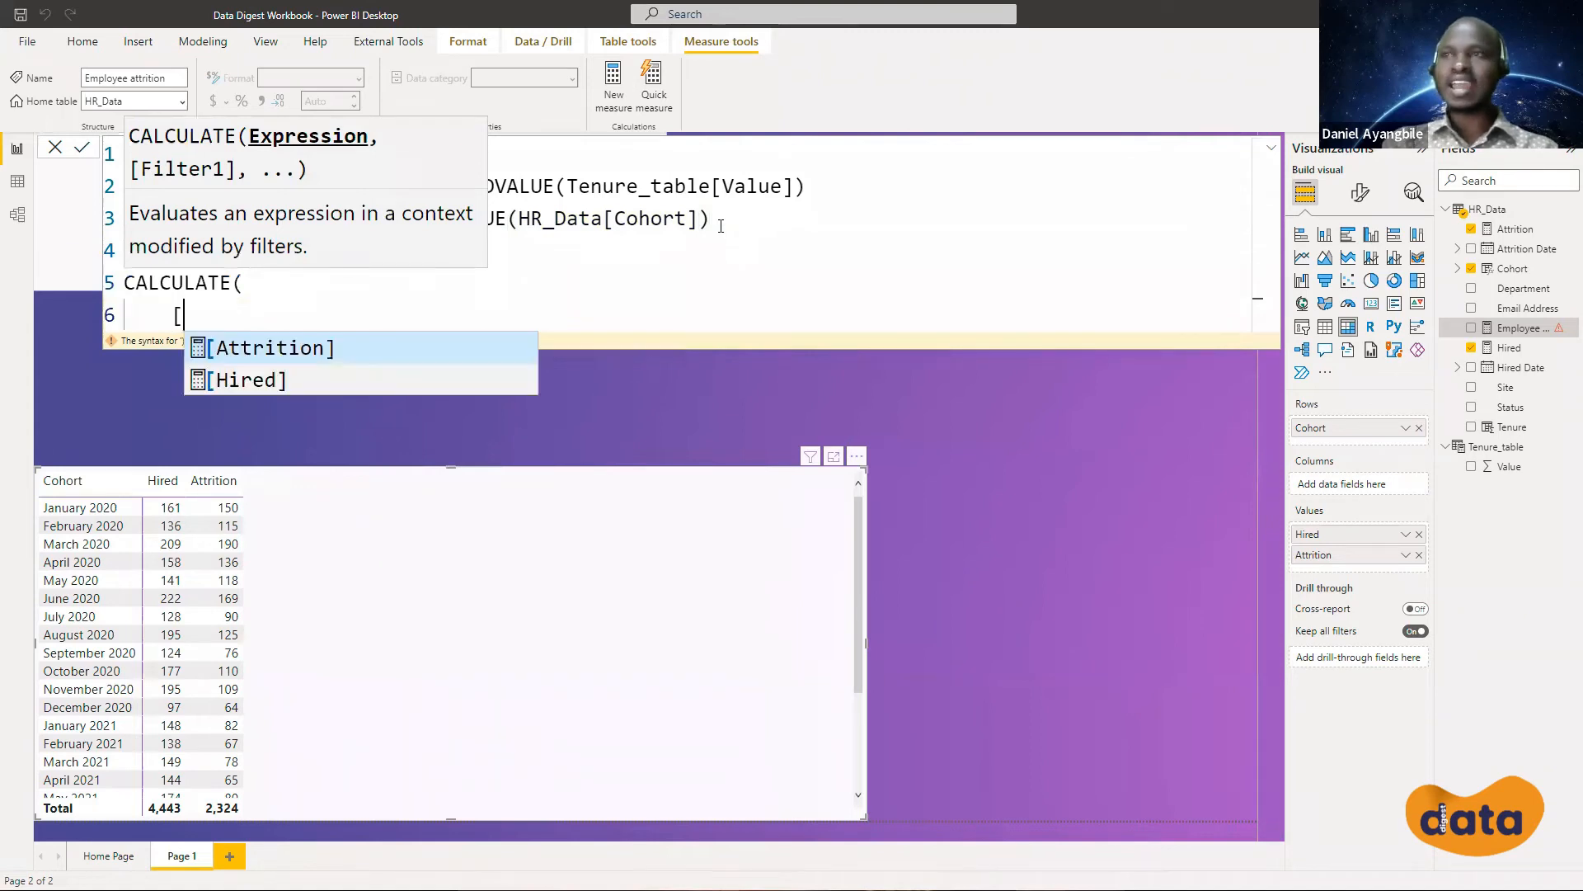
{"action": "key", "text": "Down"}
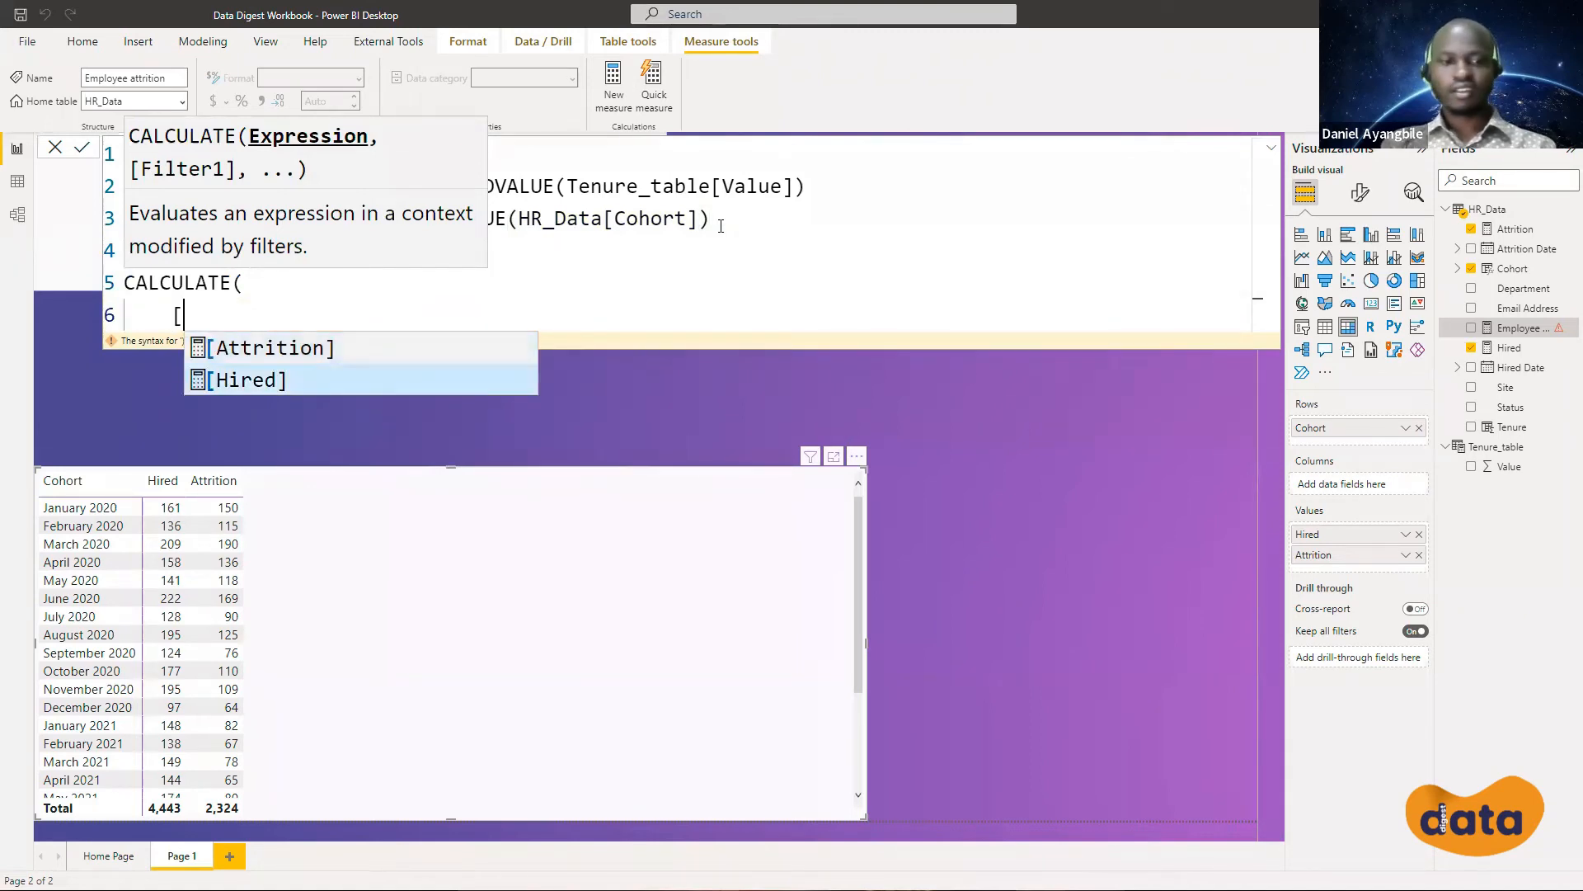
{"action": "key", "text": "Tab"}
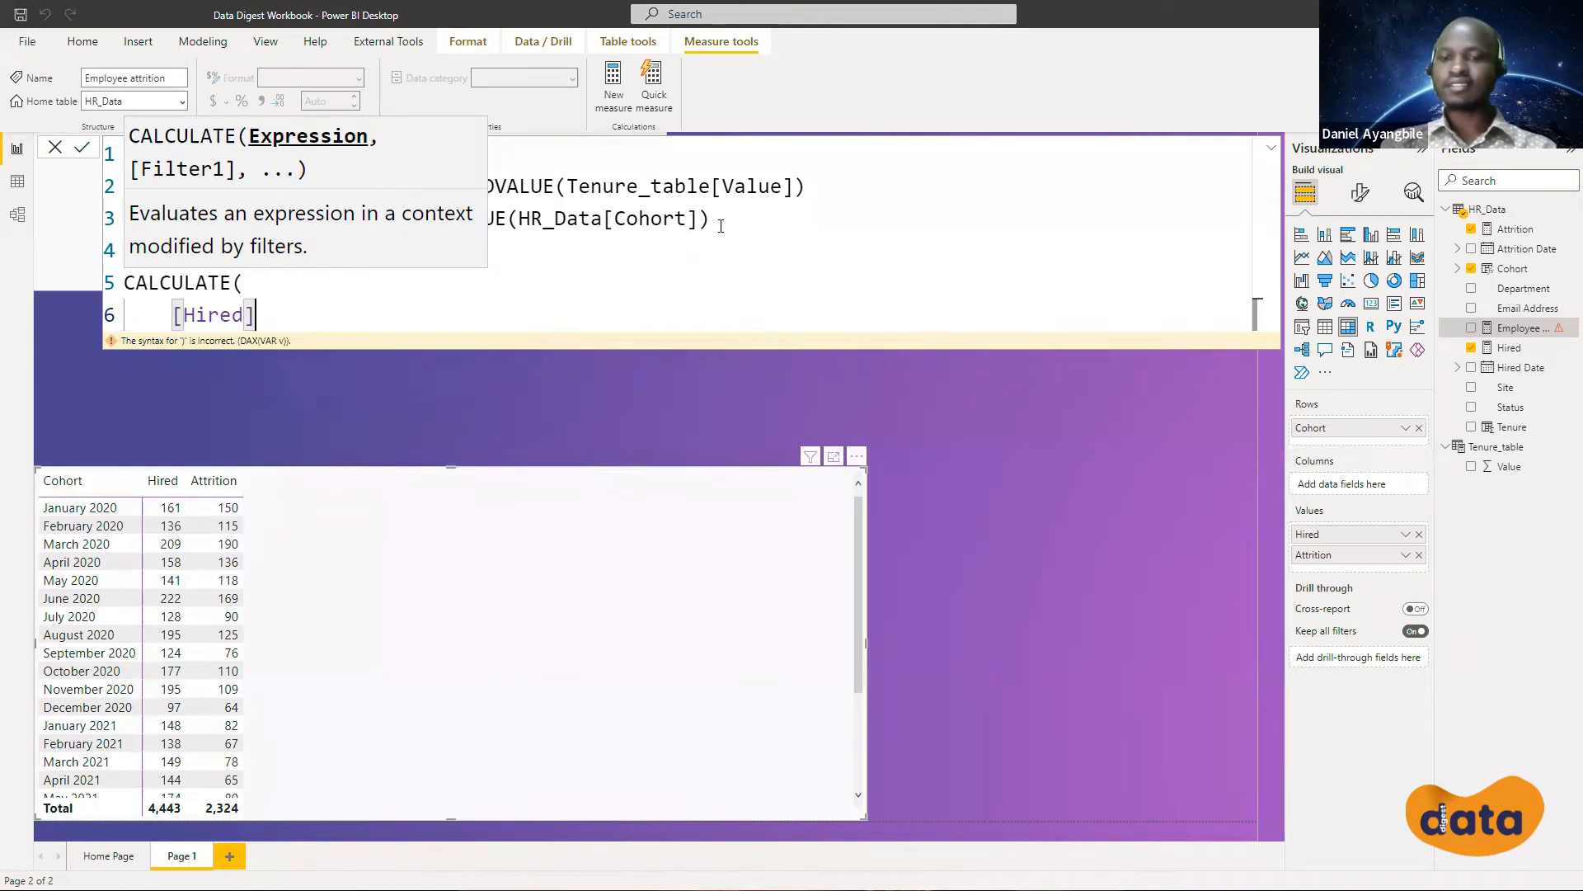
{"action": "type", "text": ","}
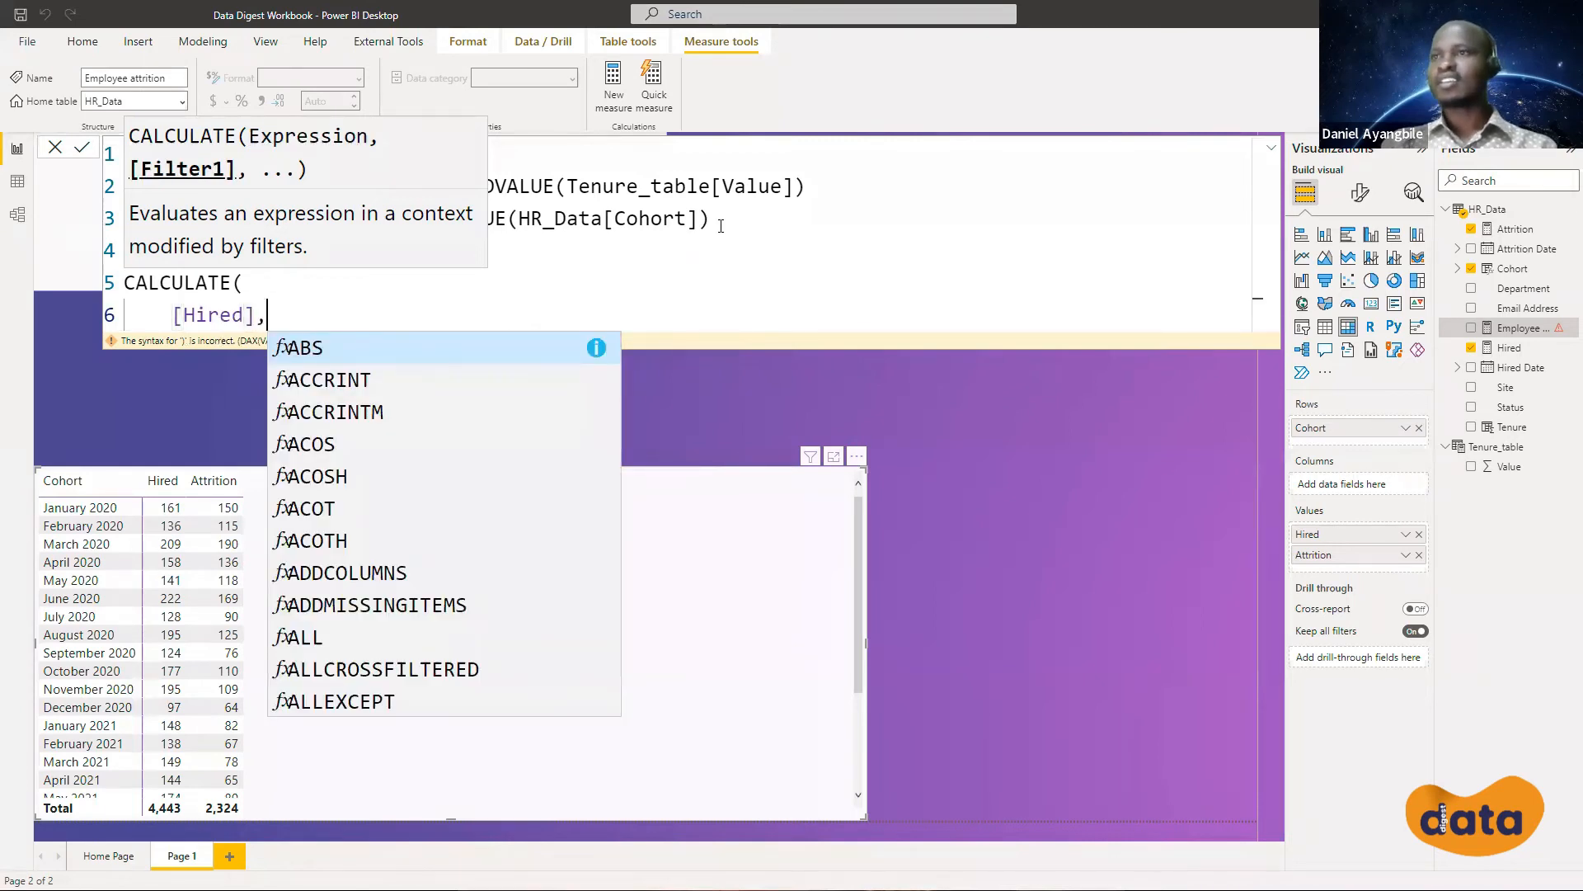
Add a FILTER function over HR_Data as CALCULATE's filter argument, placing the table name on its own indented line
{"action": "key", "text": "shift+Return"}
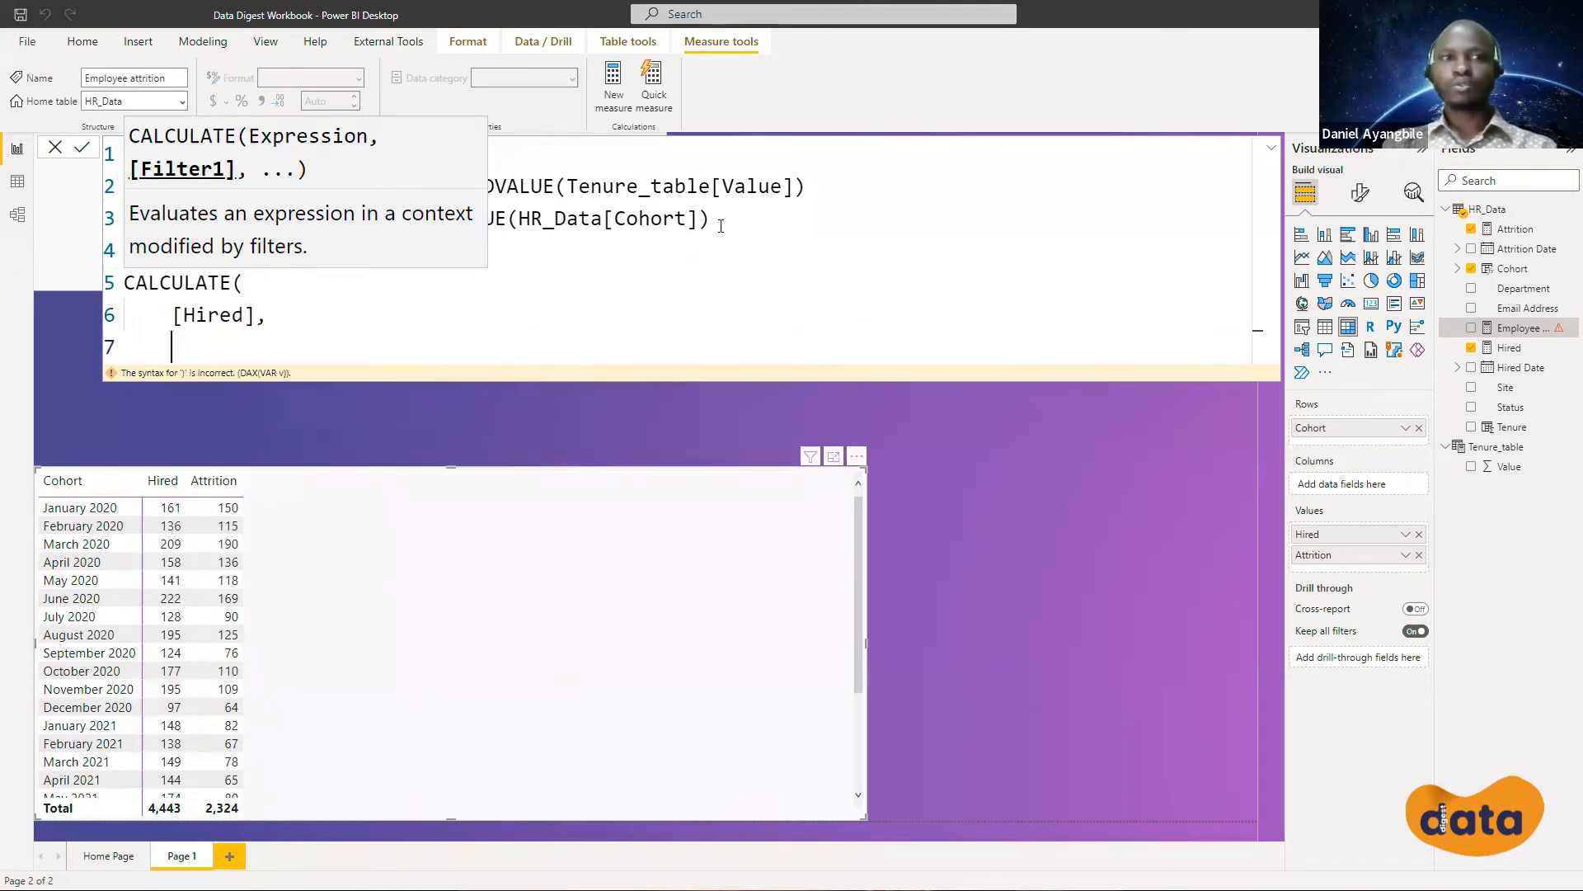
{"action": "type", "text": "FILER"}
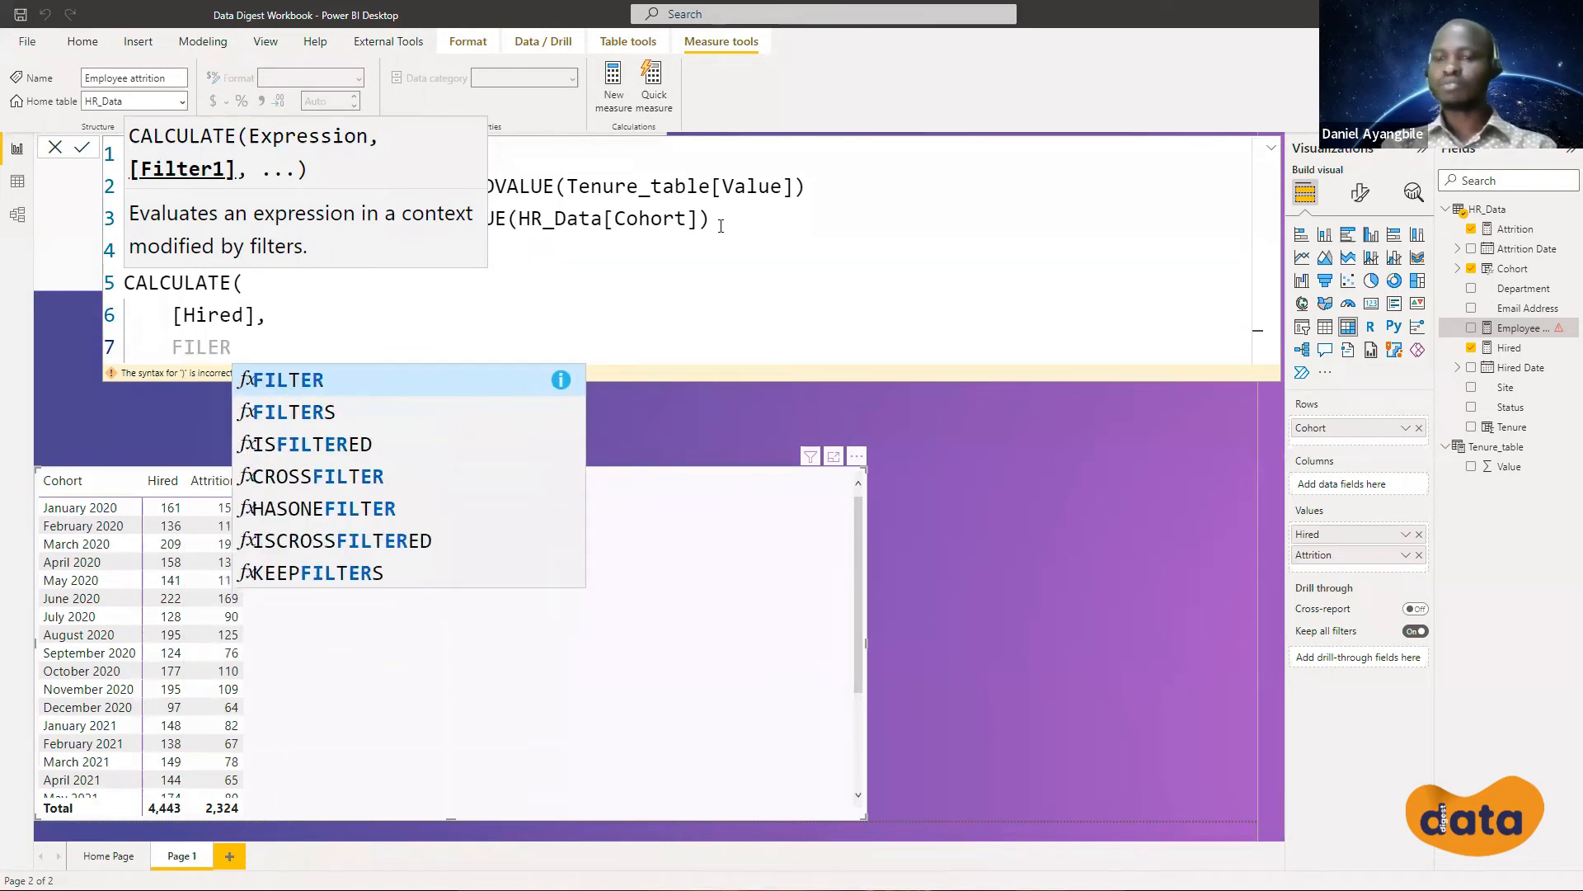
{"action": "left_click", "coordinate": [424, 375]}
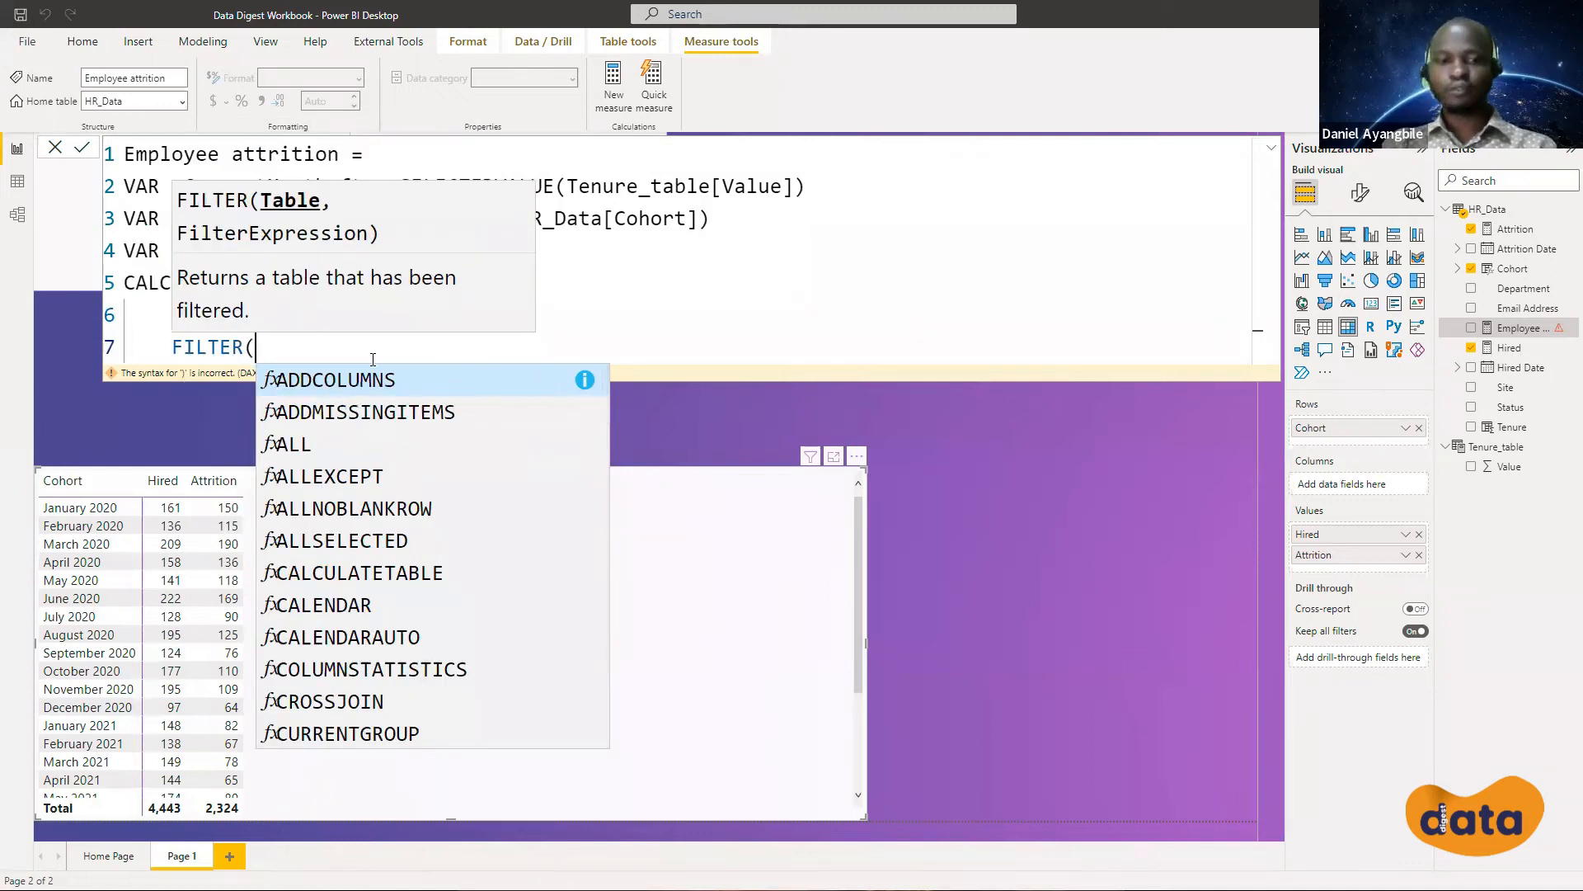
{"action": "key", "text": "Page_Down"}
{"action": "key", "text": "Page_Up"}
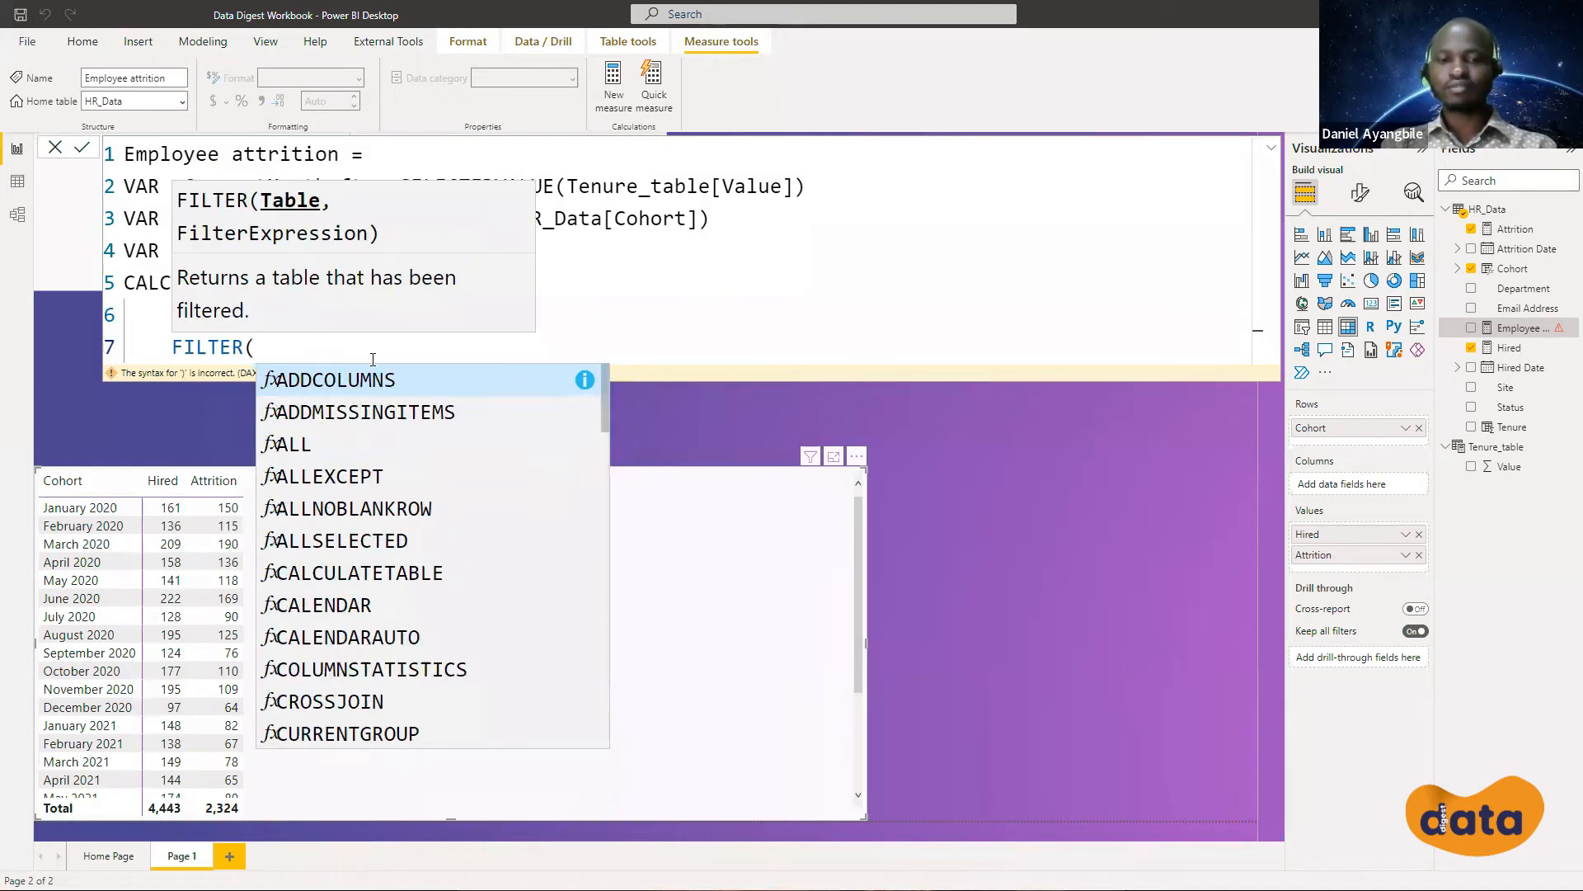
{"action": "type", "text": "HR"}
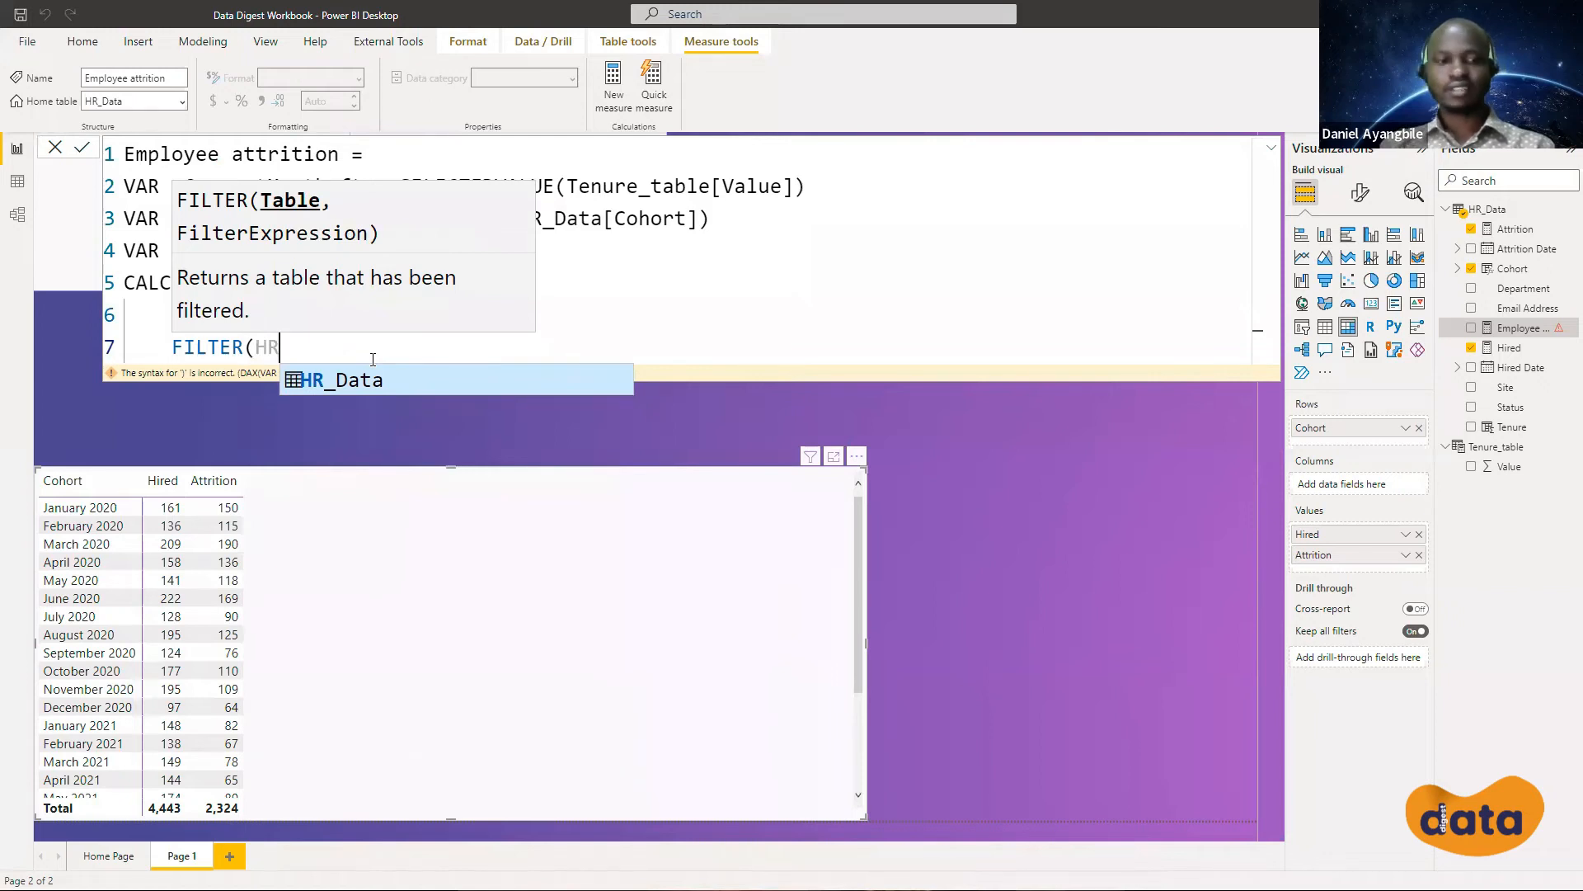
{"action": "type", "text": "_Data,"}
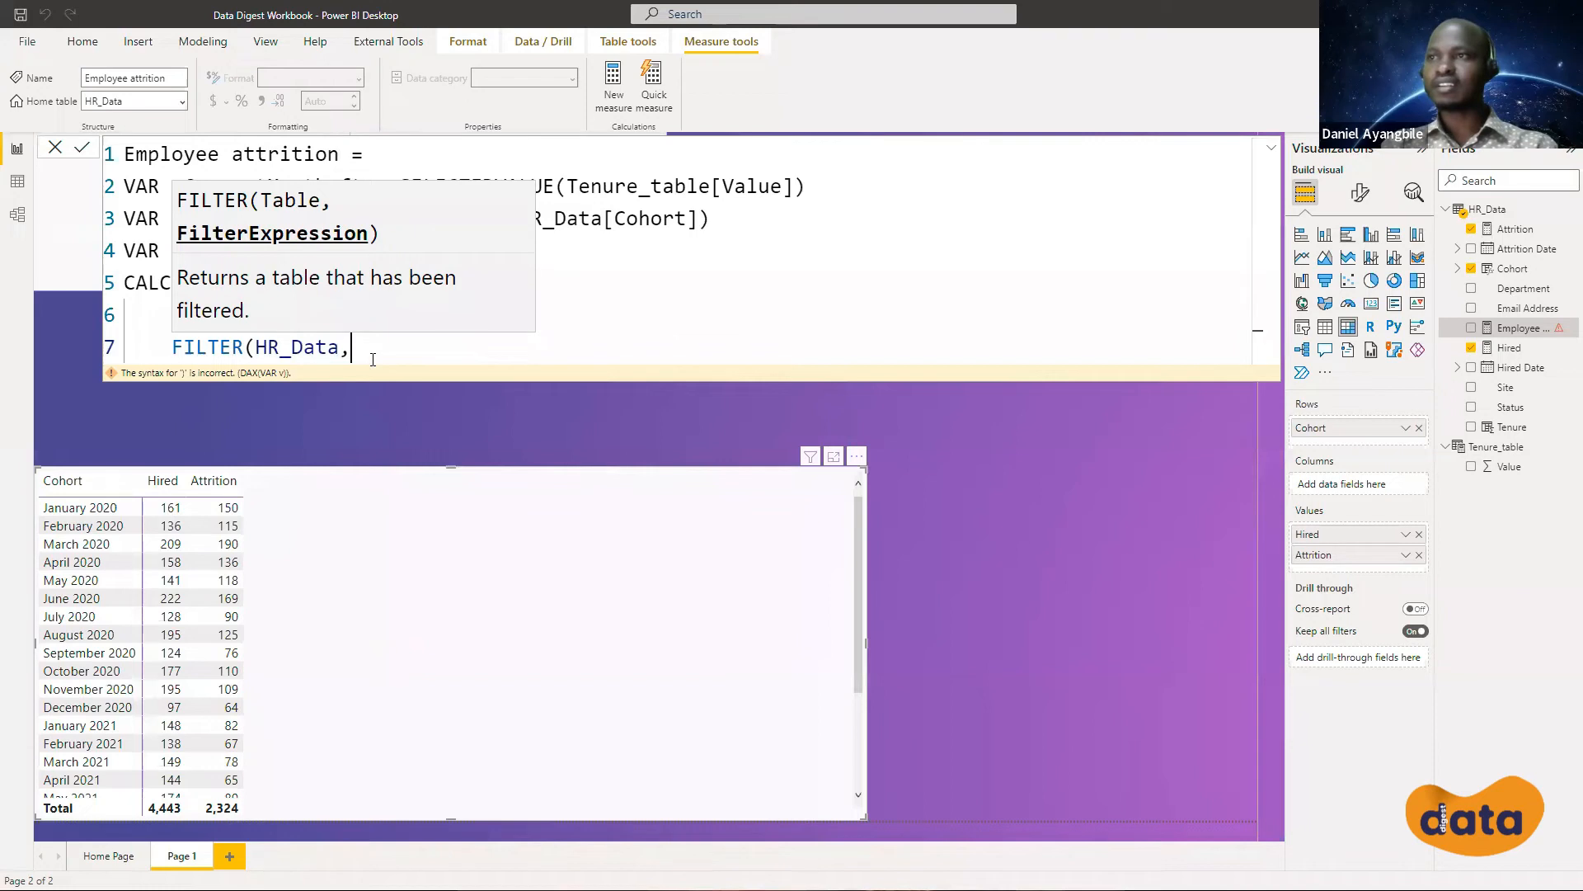
{"action": "left_click", "coordinate": [257, 350]}
{"action": "key", "text": "shift+Return"}
On a new line after HR_Data, start the FILTER condition with EOMONTH of HR_Data[Attrition Date] and a month offset of 0
{"action": "left_click", "coordinate": [325, 381]}
{"action": "key", "text": "shift+Return"}
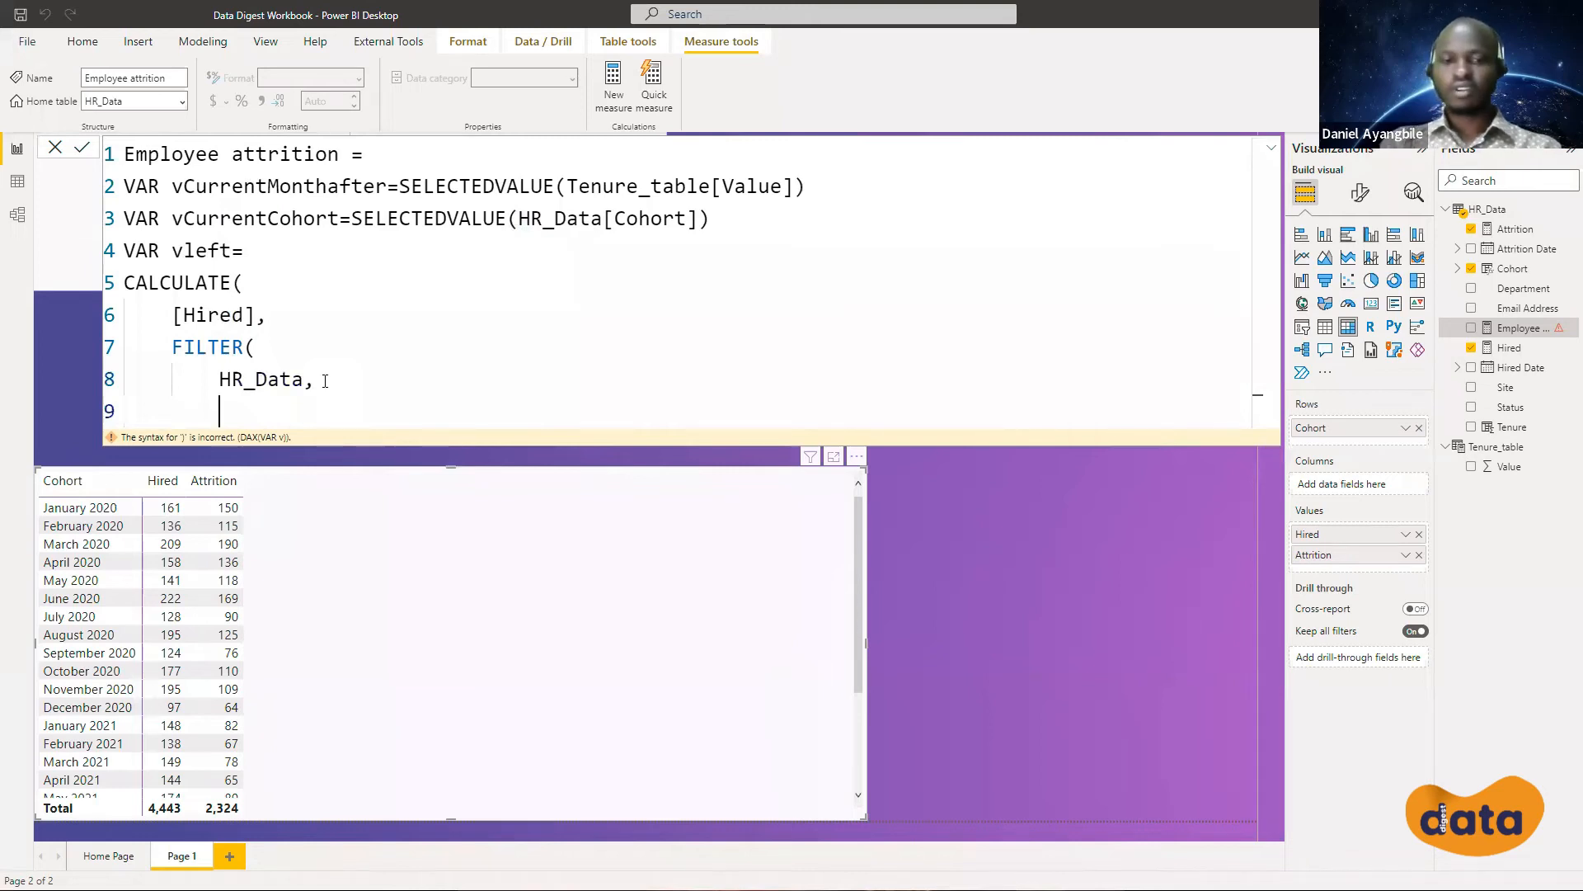
{"action": "type", "text": "EOM"}
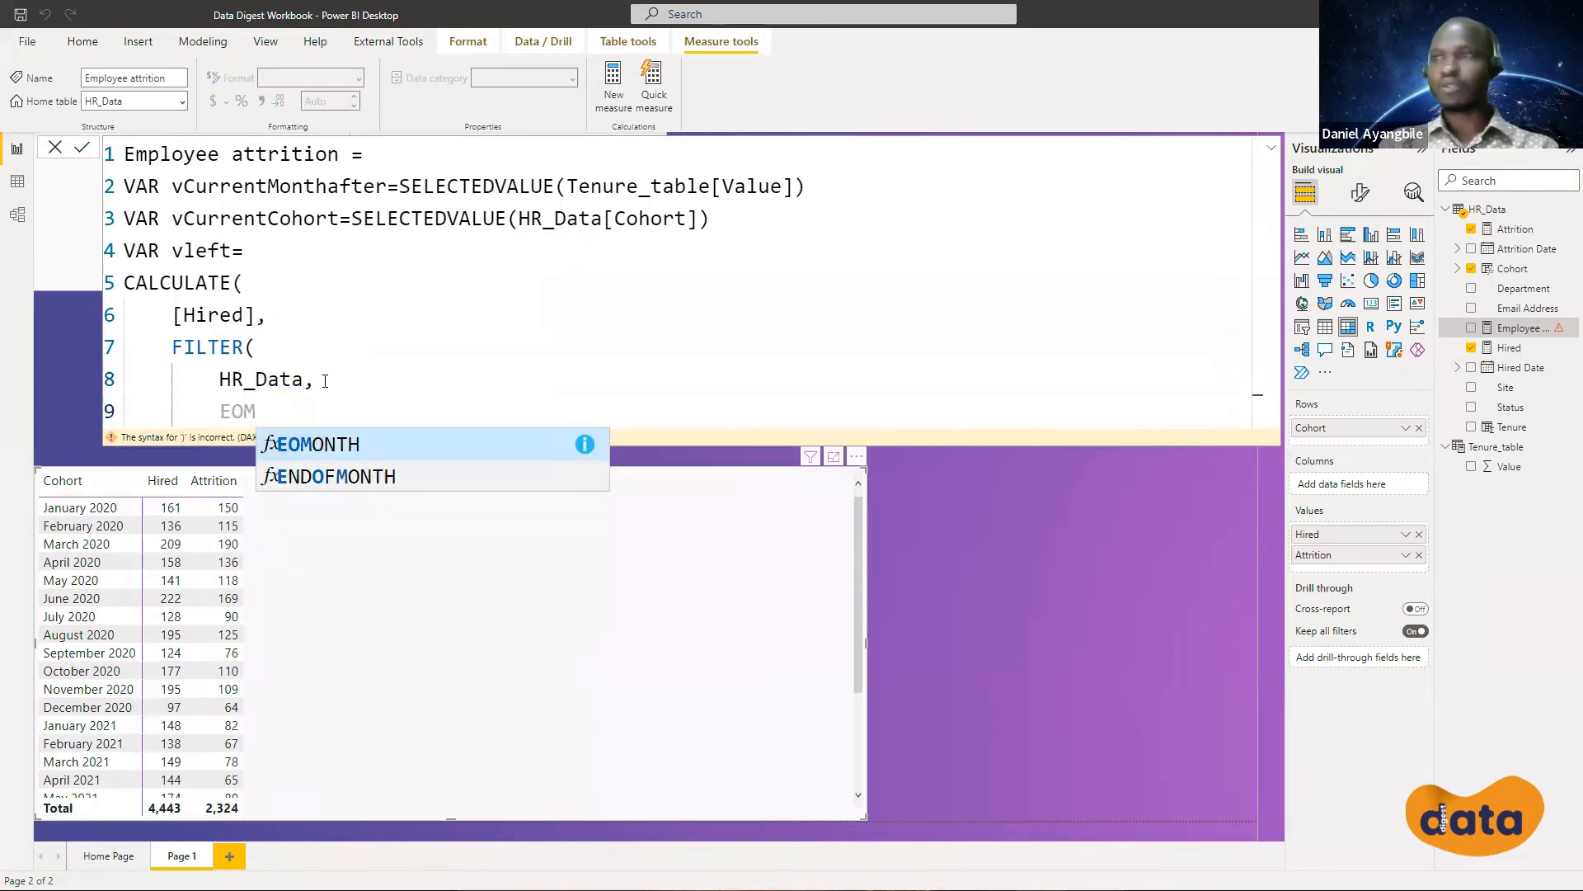
{"action": "key", "text": "Tab"}
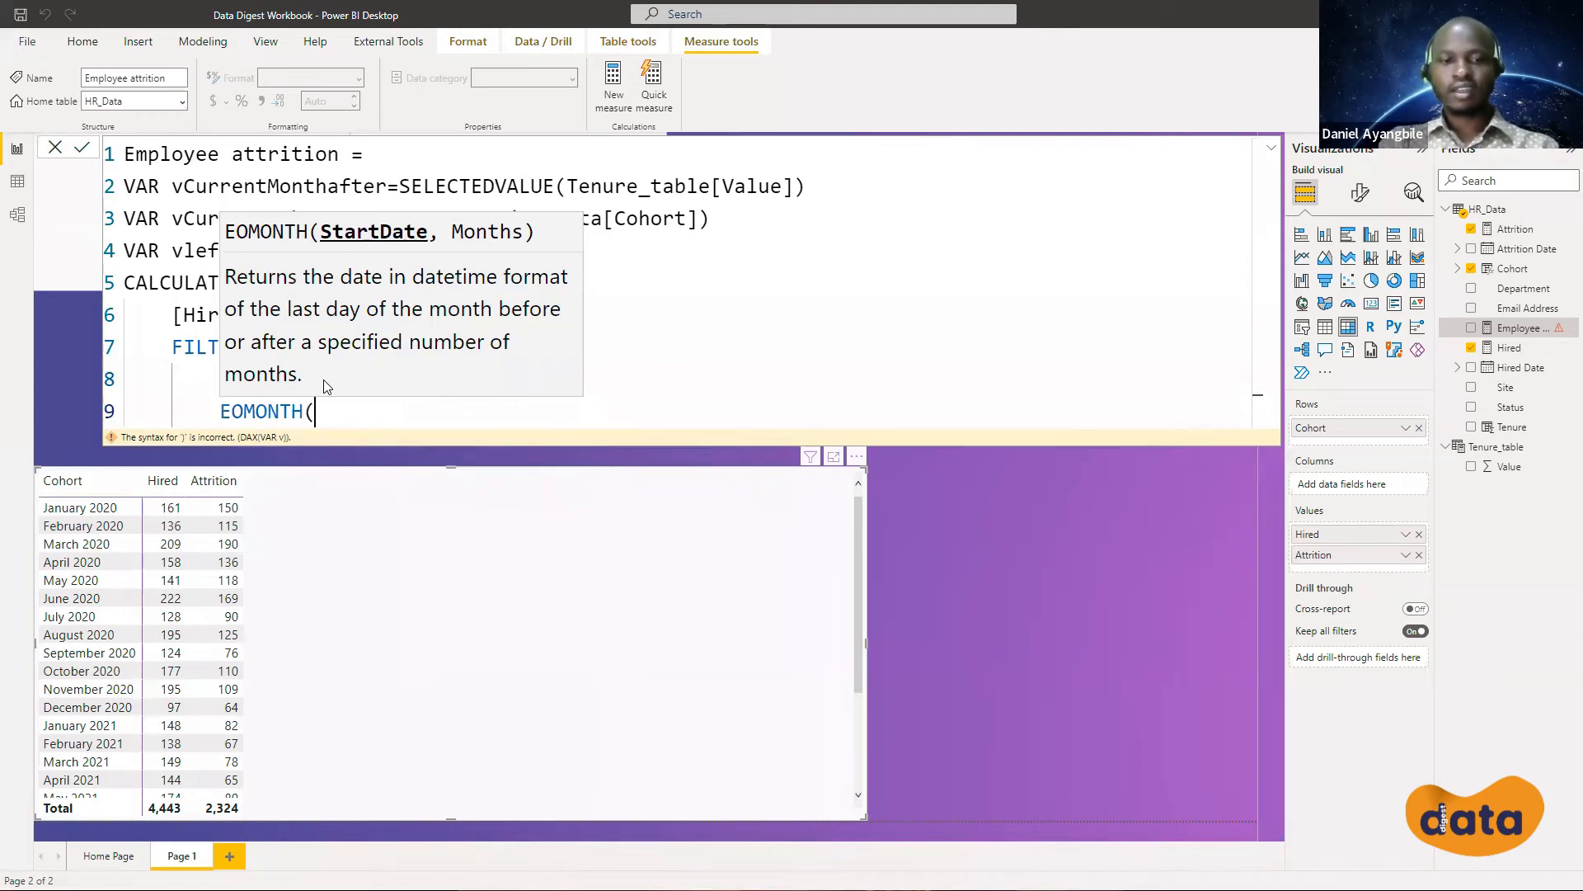
{"action": "type", "text": "Attr"}
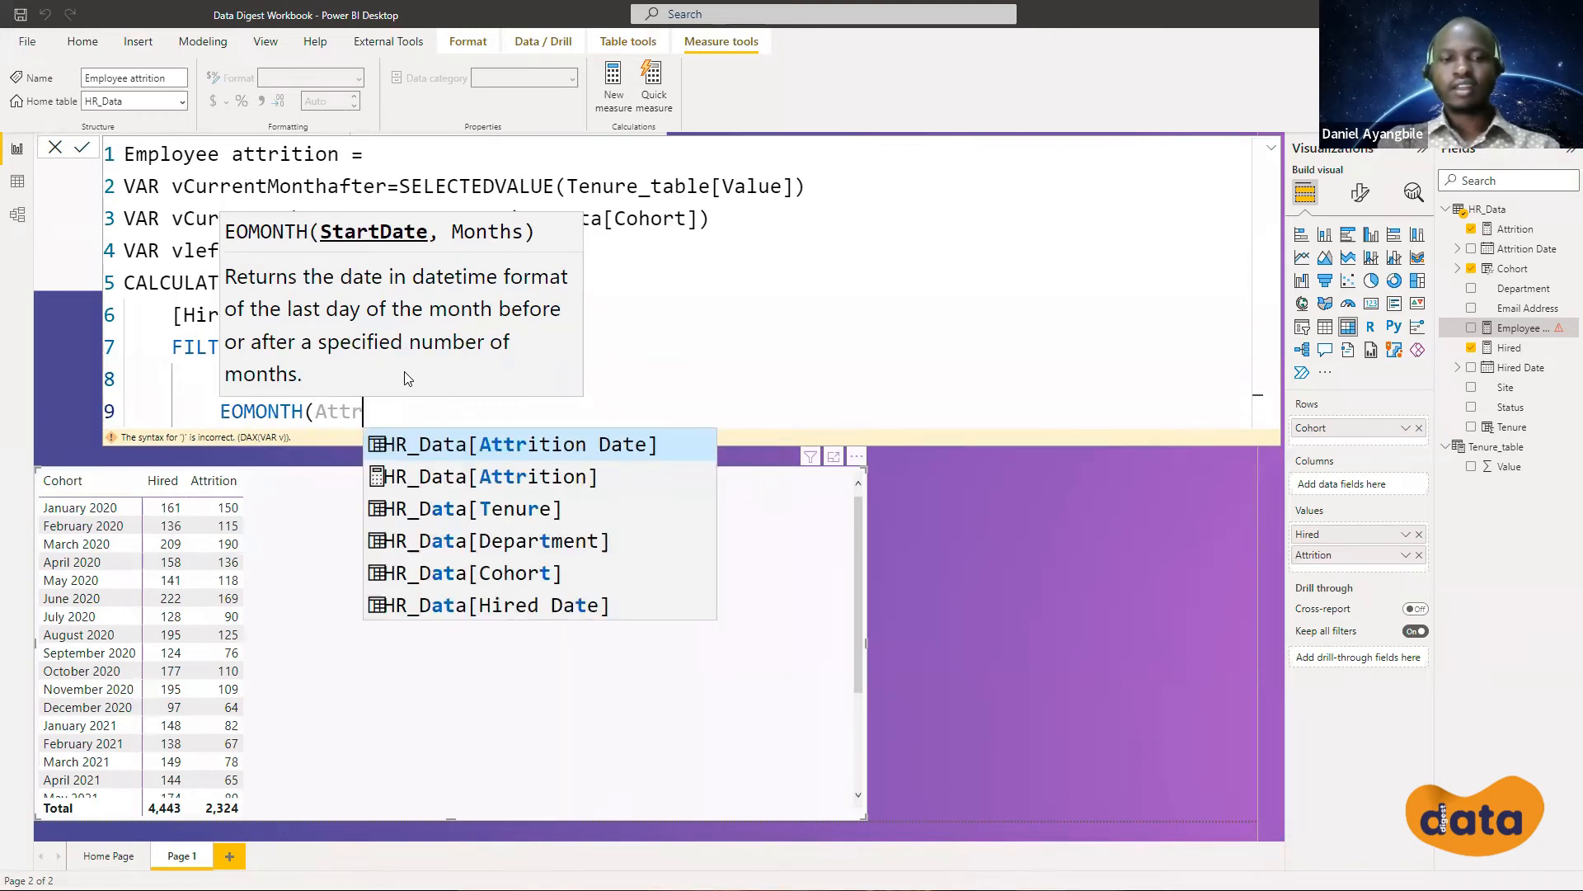
{"action": "left_click", "coordinate": [492, 451]}
{"action": "type", "text": ","}
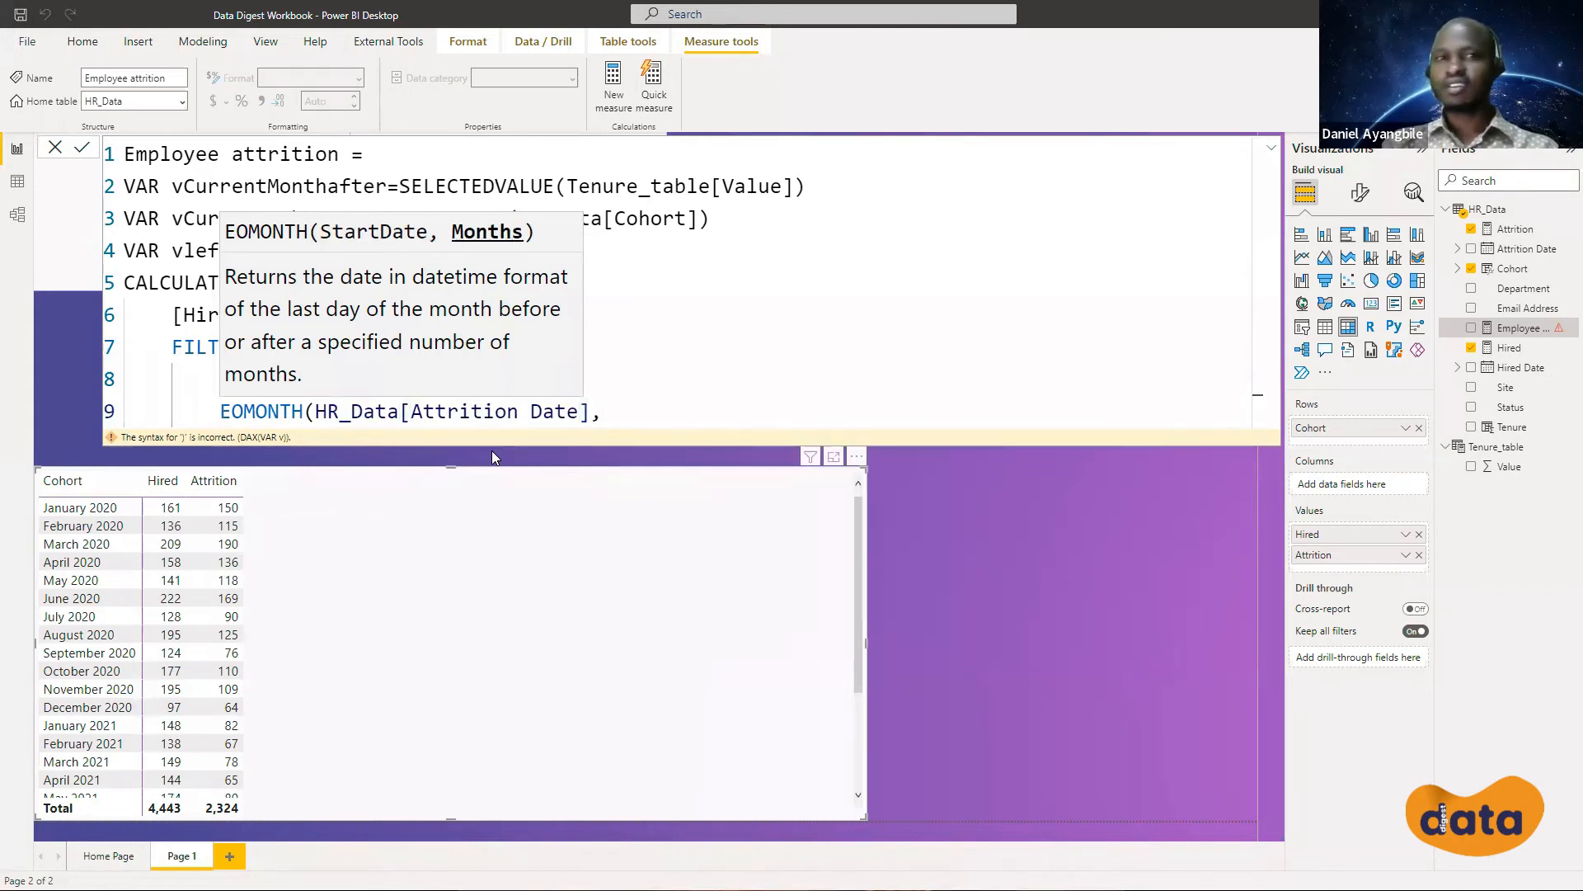
{"action": "type", "text": "0"}
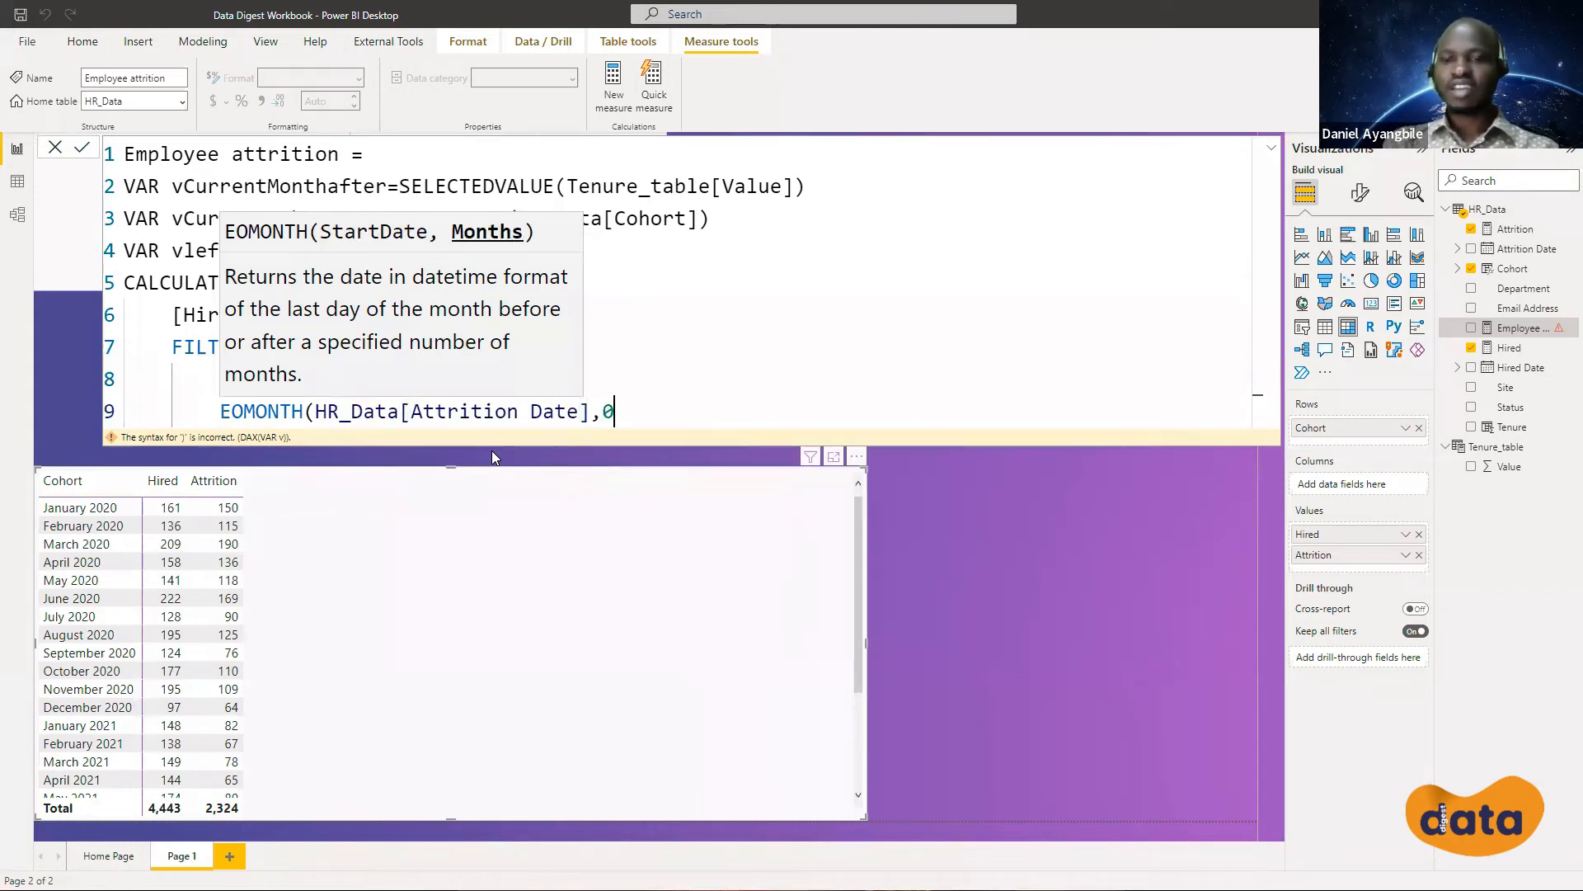
Complete the filter condition by equating the attrition month end to EOMONTH(vCurrentCohort,vCurrentMonthafter)
{"action": "type", "text": ")=E"}
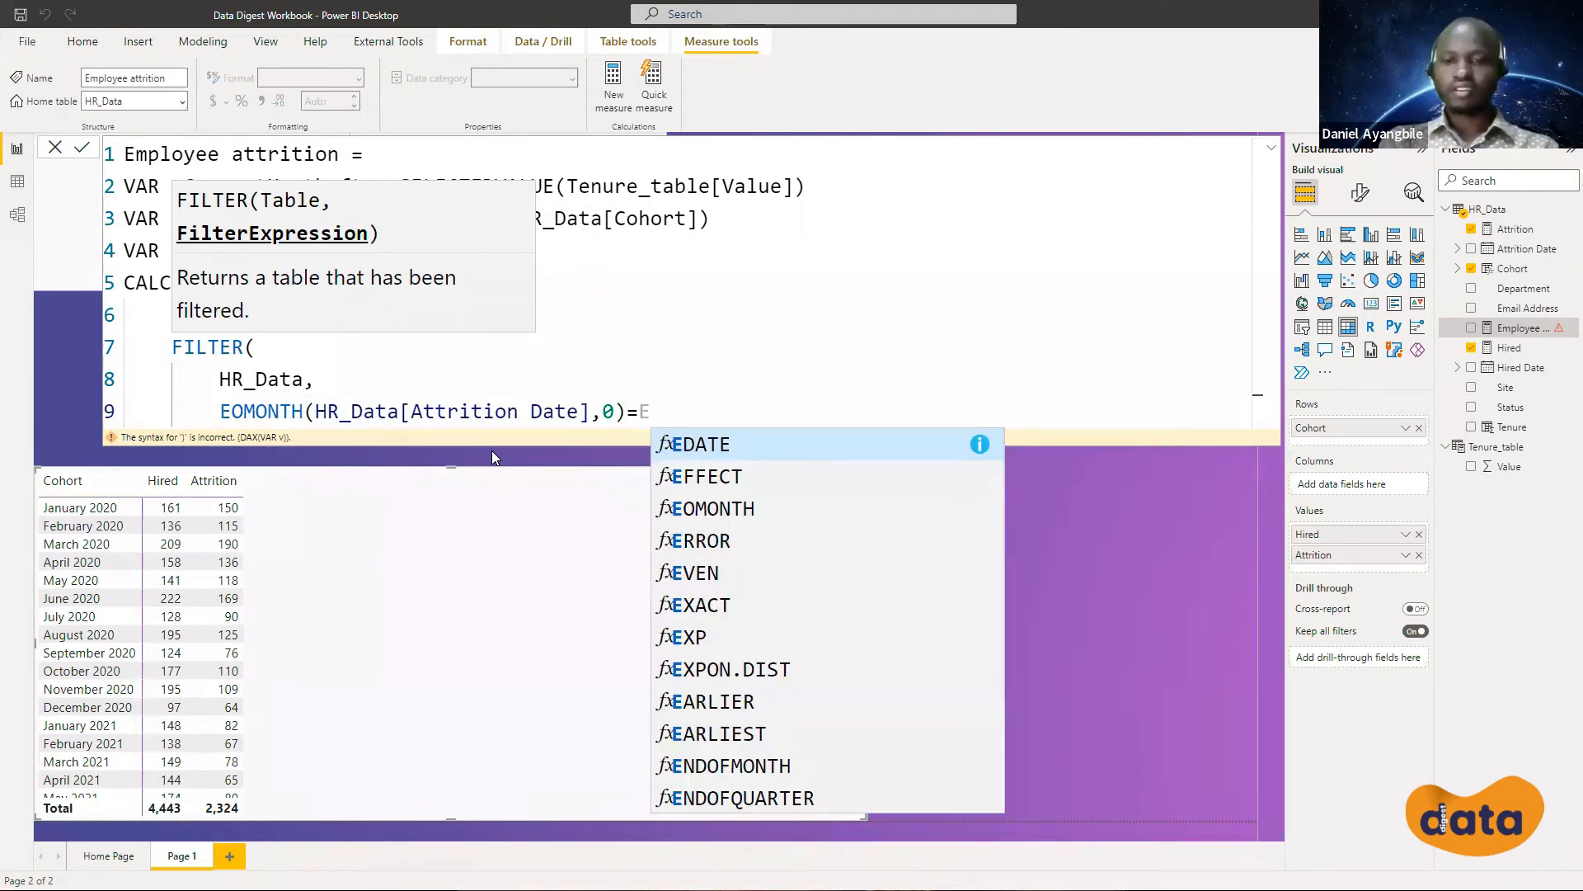
{"action": "type", "text": "OM"}
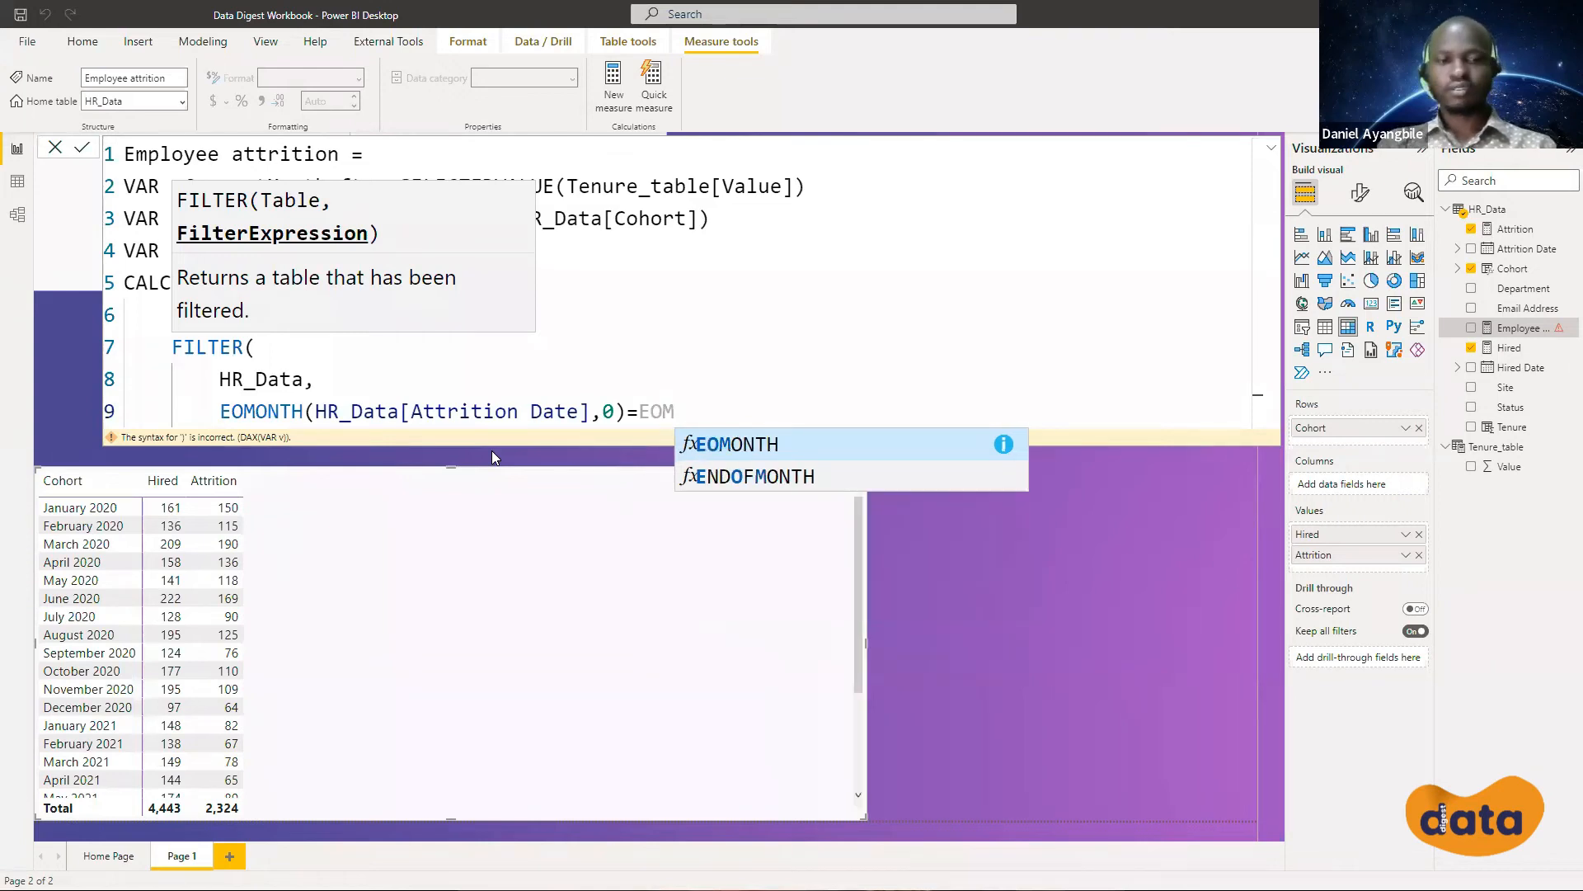
{"action": "key", "text": "Tab"}
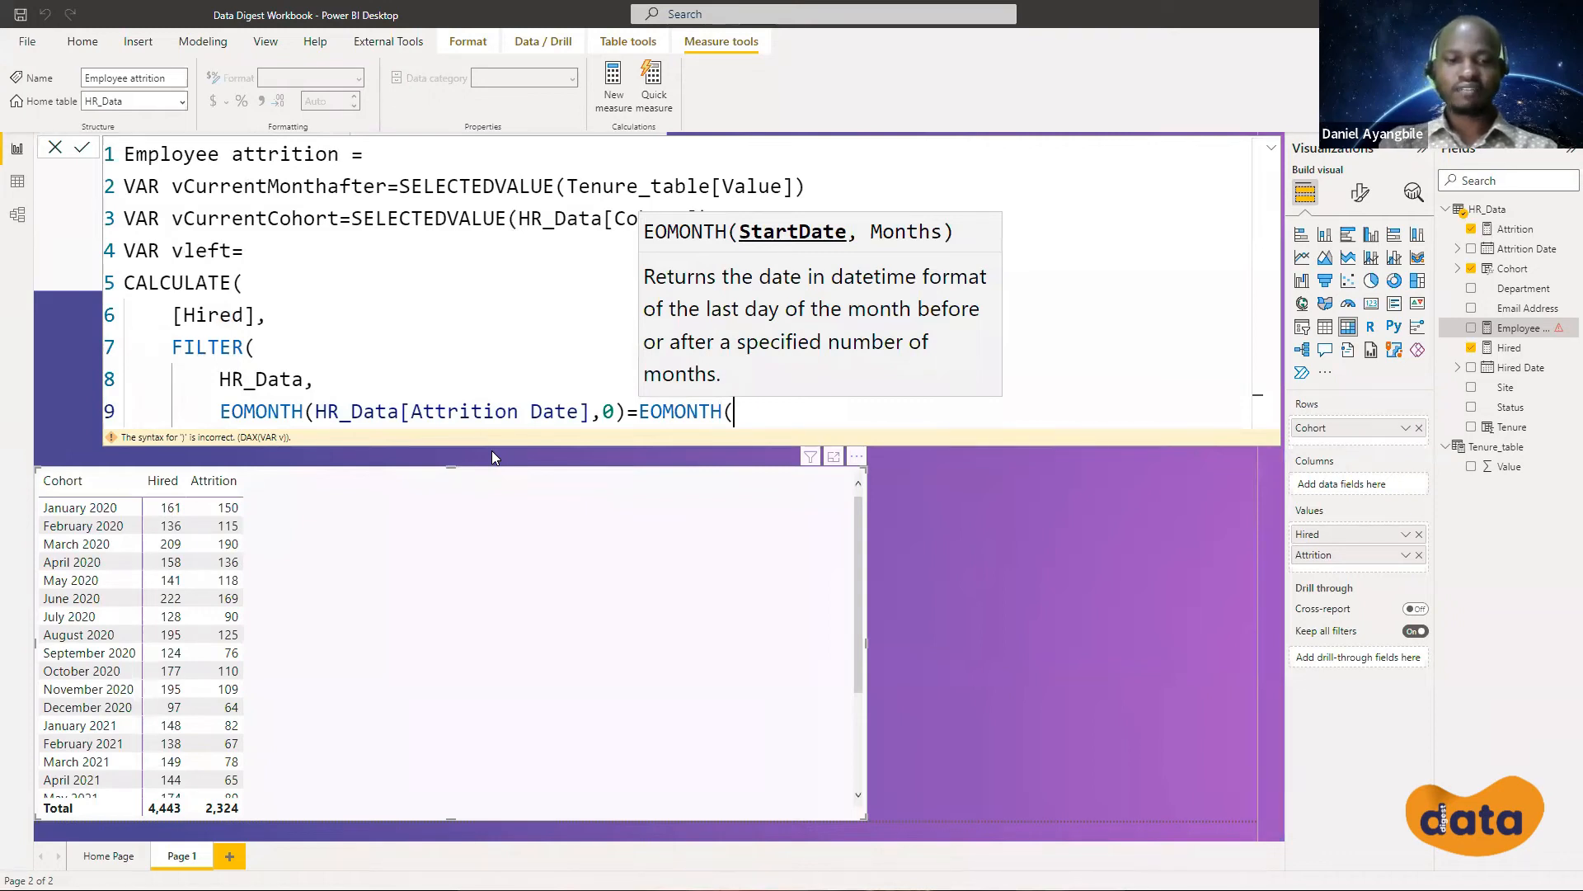
{"action": "type", "text": "vcc"}
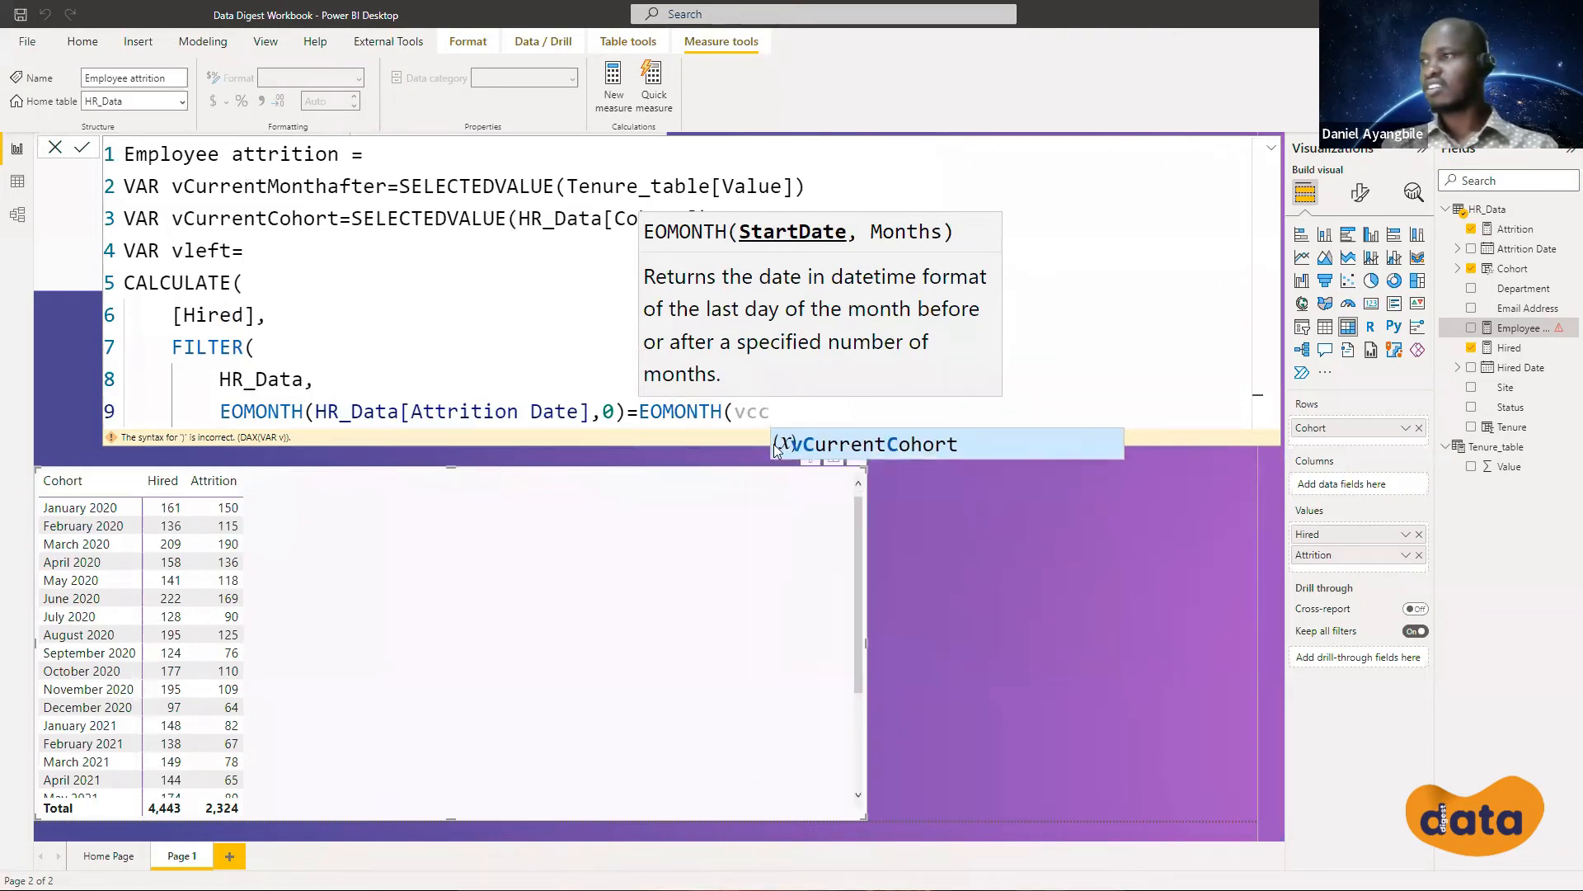
{"action": "key", "text": "Tab"}
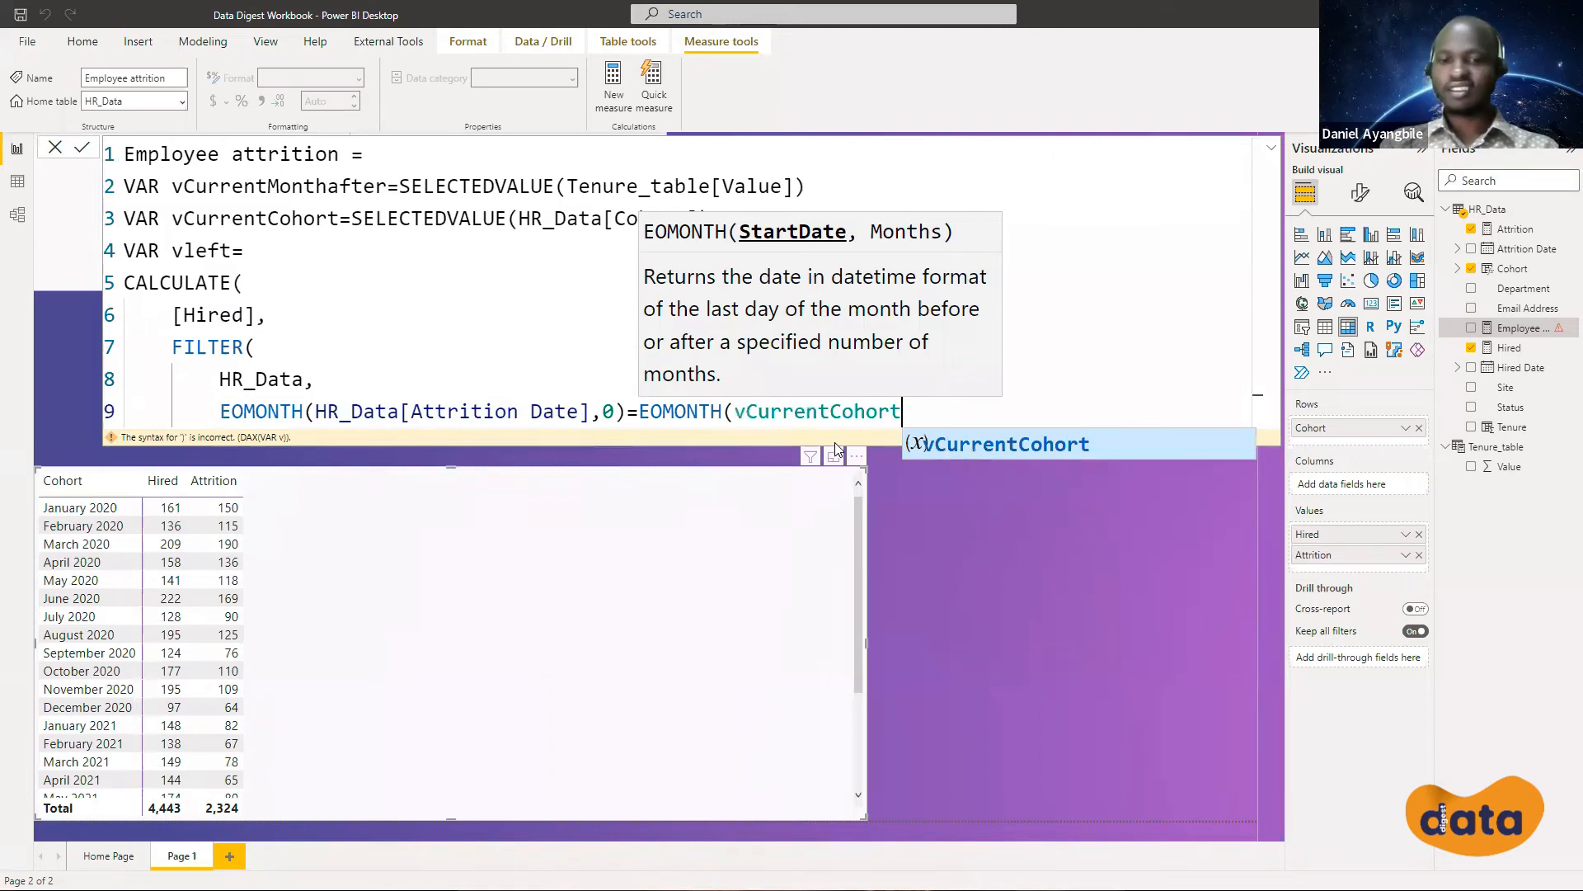
{"action": "type", "text": ",v"}
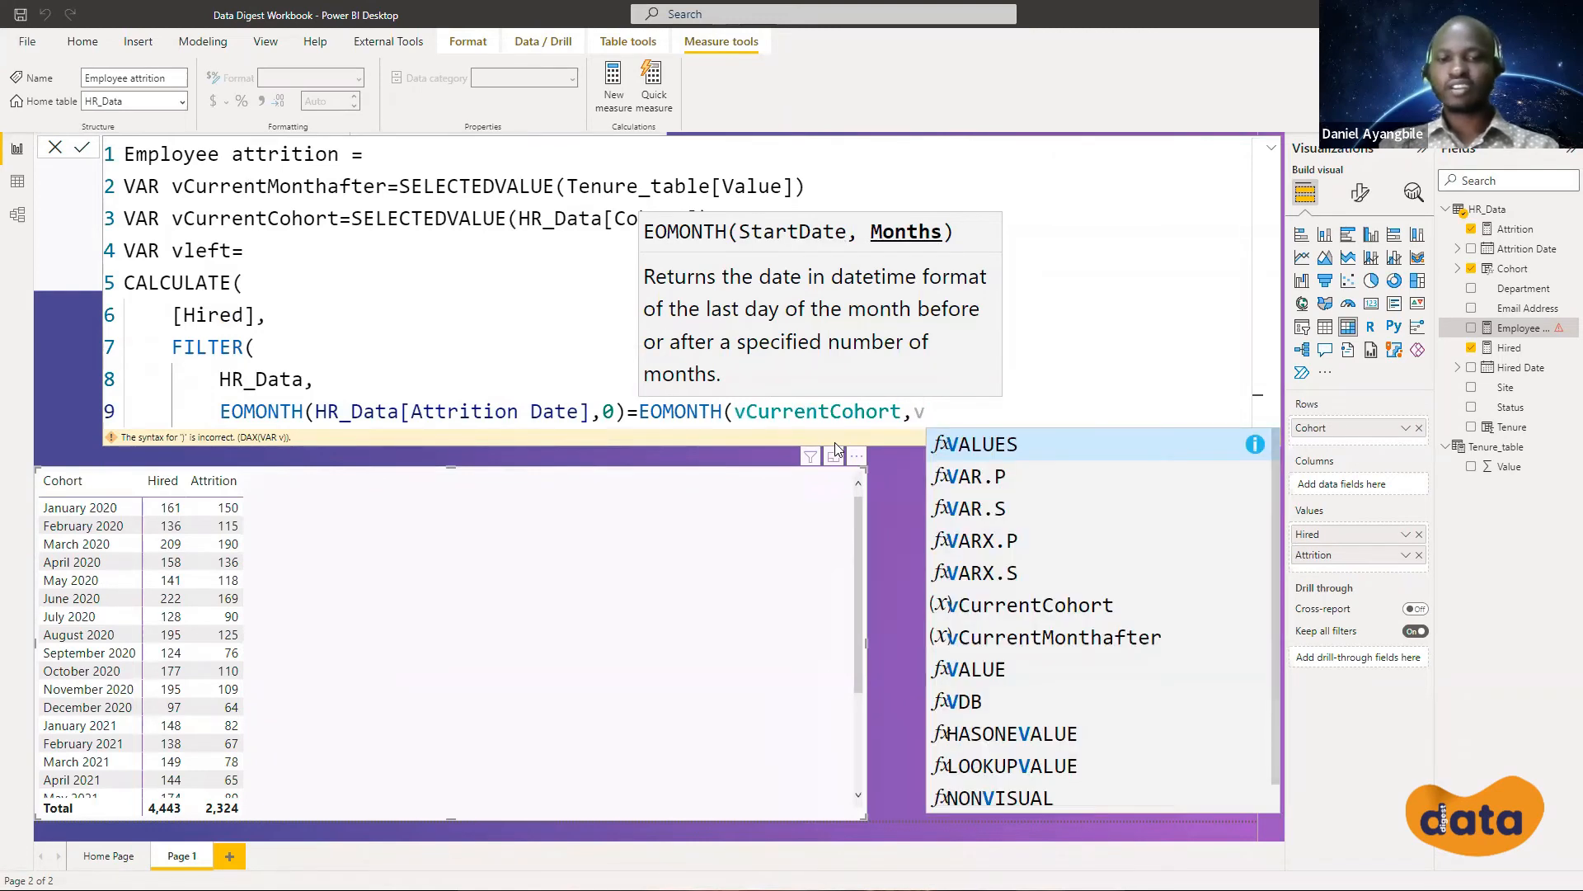
{"action": "type", "text": "curr"}
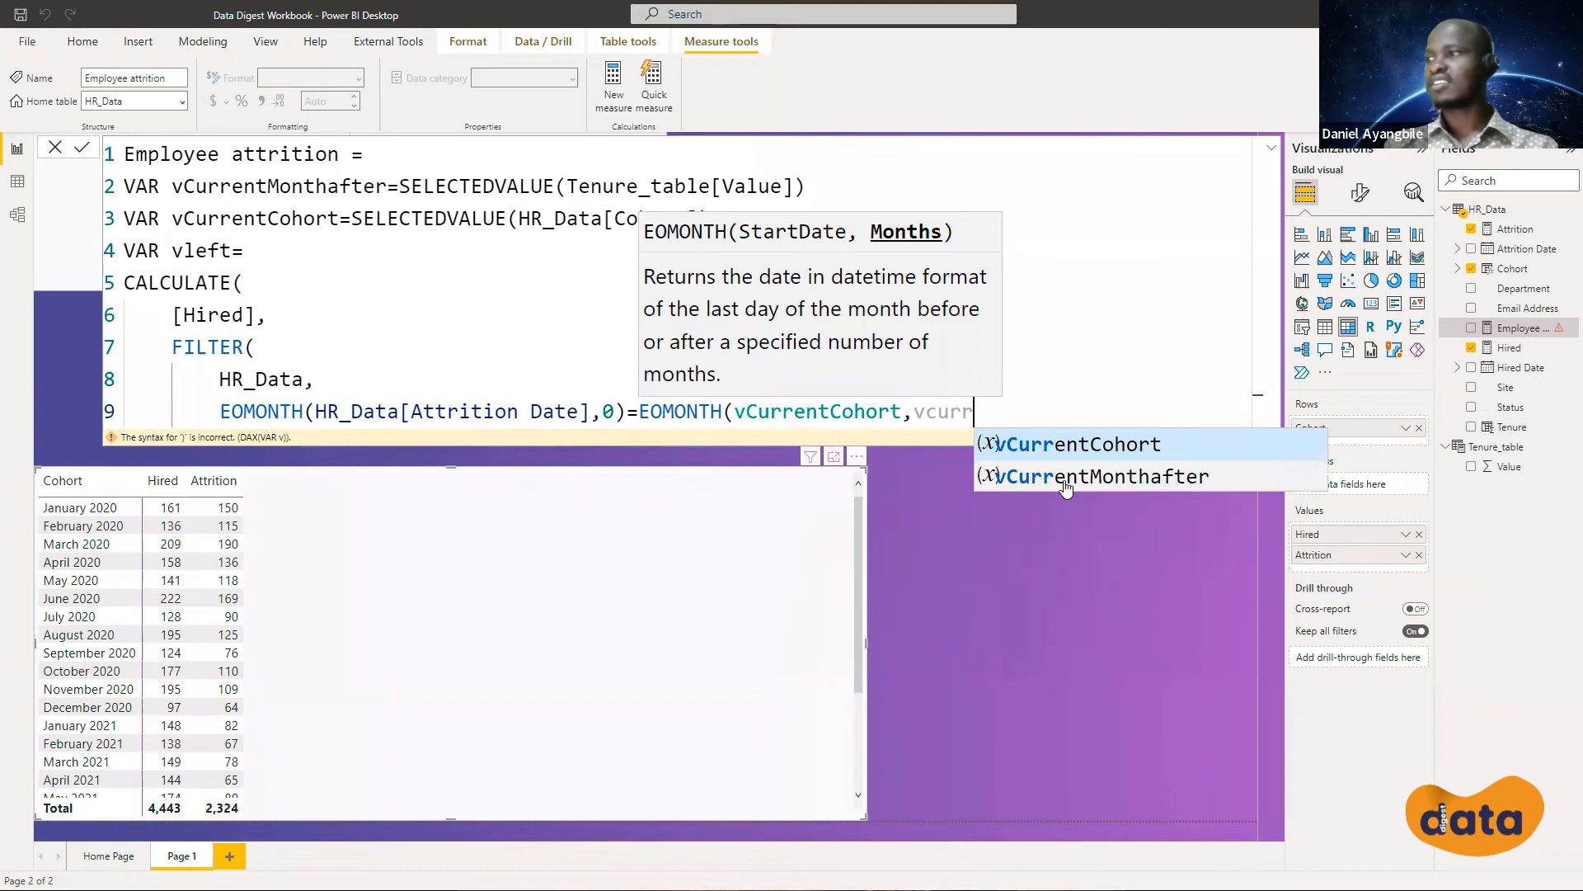
{"action": "left_click", "coordinate": [1064, 480]}
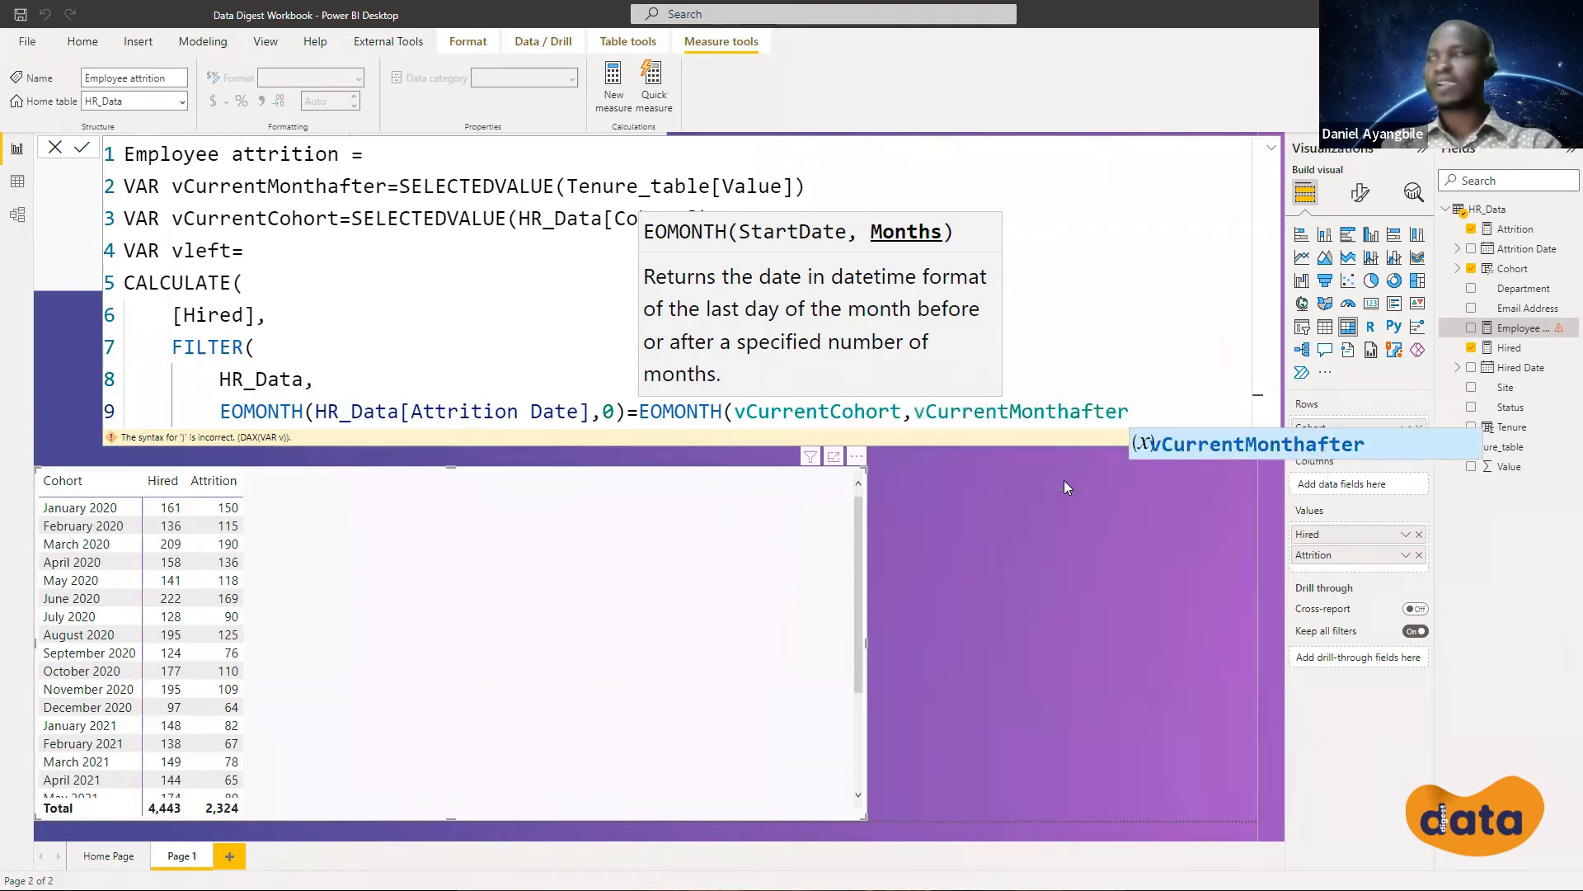
{"action": "type", "text": ")"}
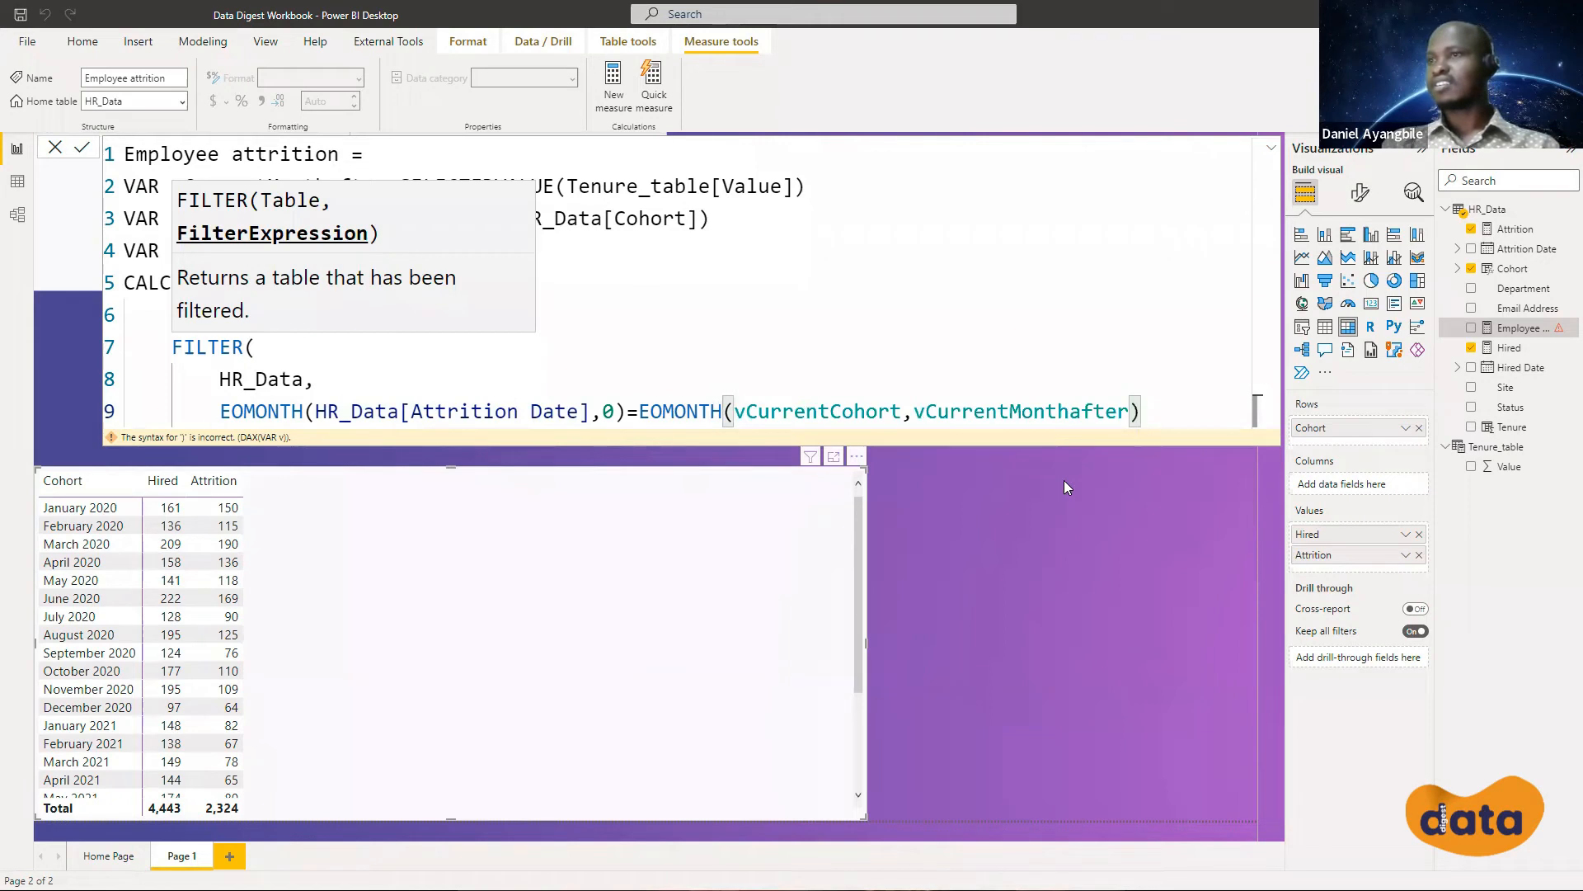
Close the FILTER and CALCULATE functions with closing parentheses, each on its own line
{"action": "key", "text": "Return"}
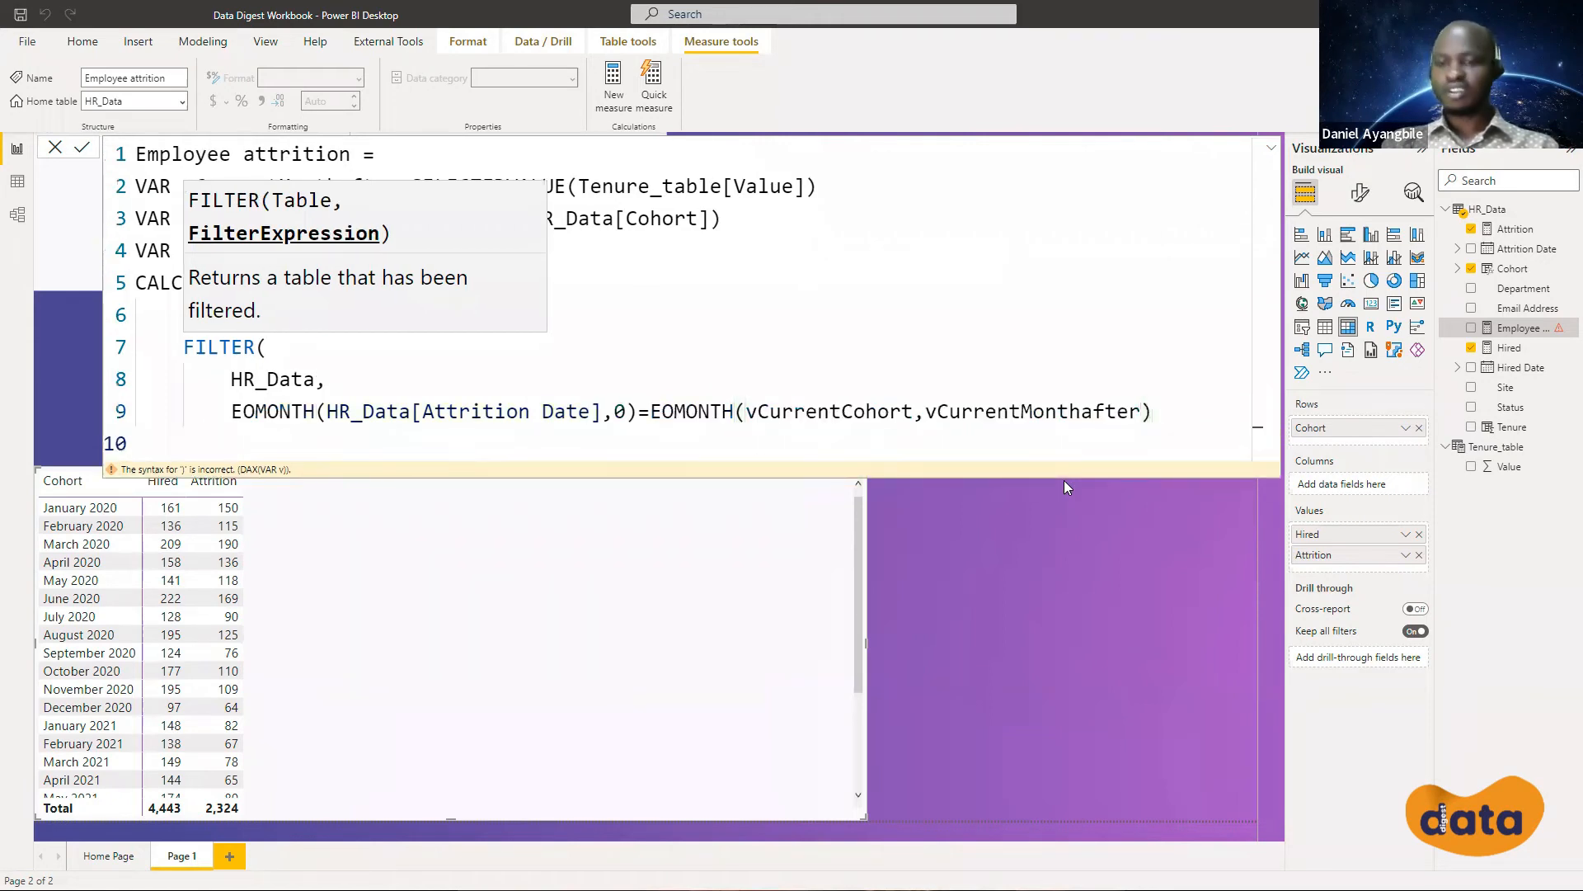
{"action": "key", "text": "BackSpace"}
{"action": "type", "text": ")"}
{"action": "key", "text": "Return"}
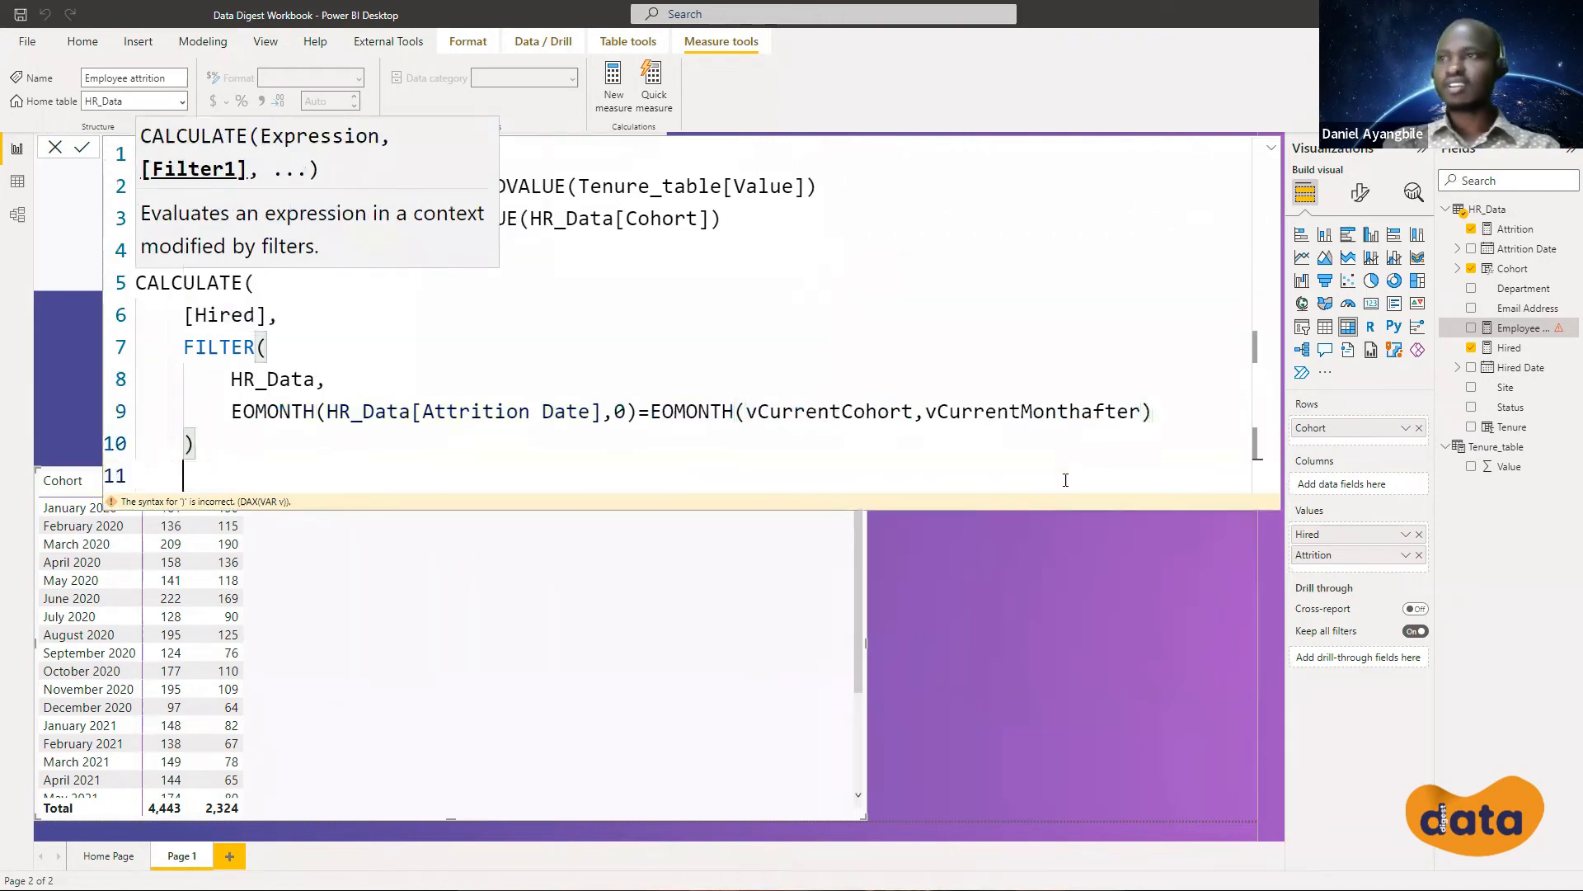
{"action": "key", "text": "BackSpace"}
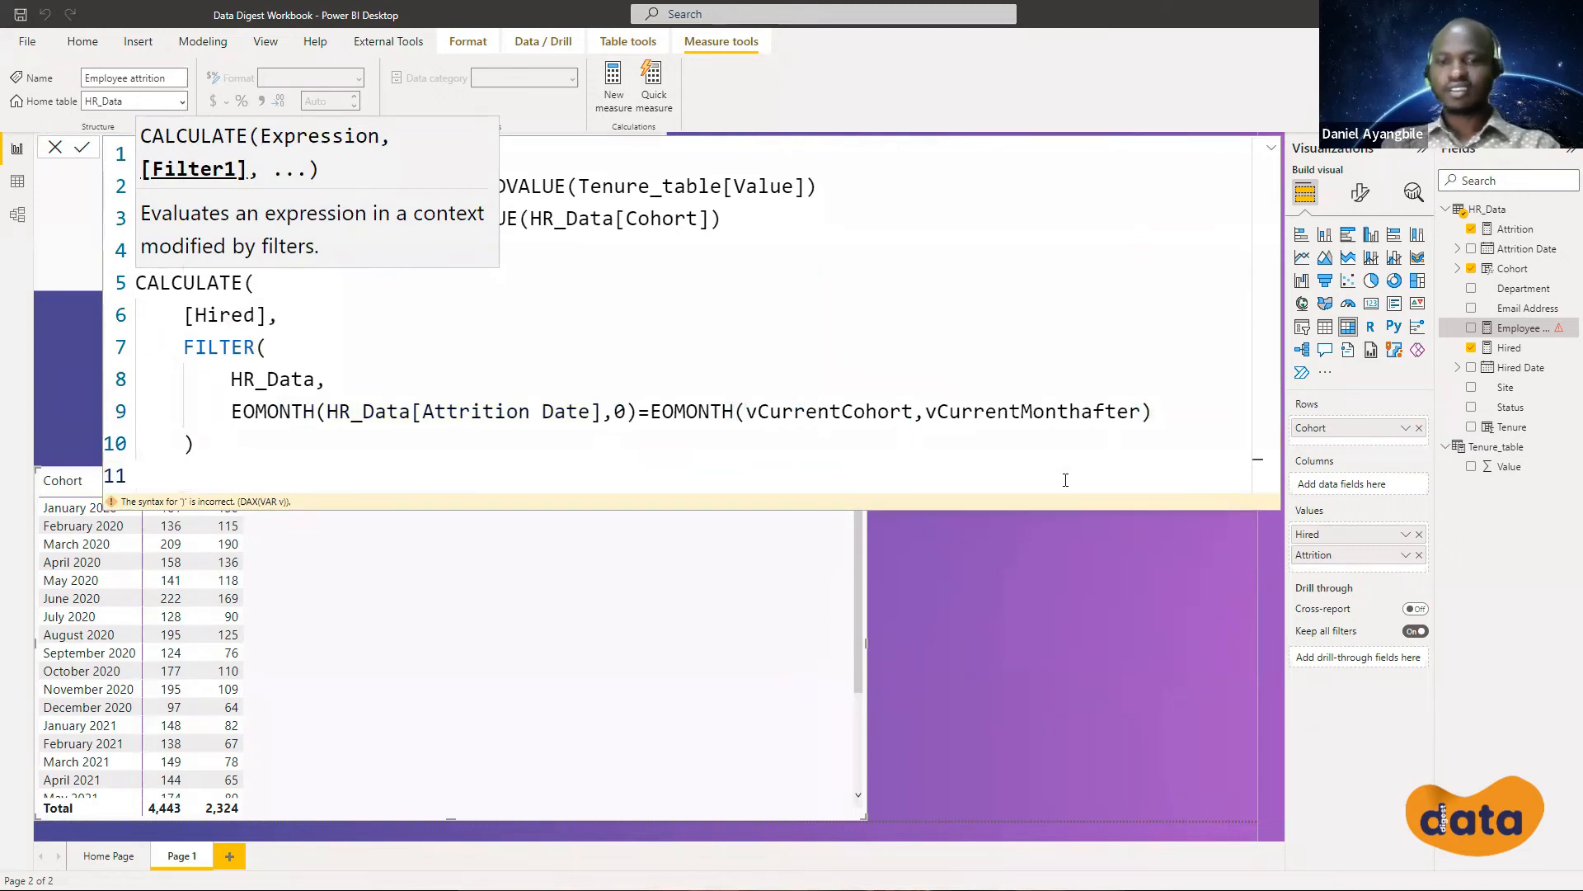
{"action": "type", "text": ")"}
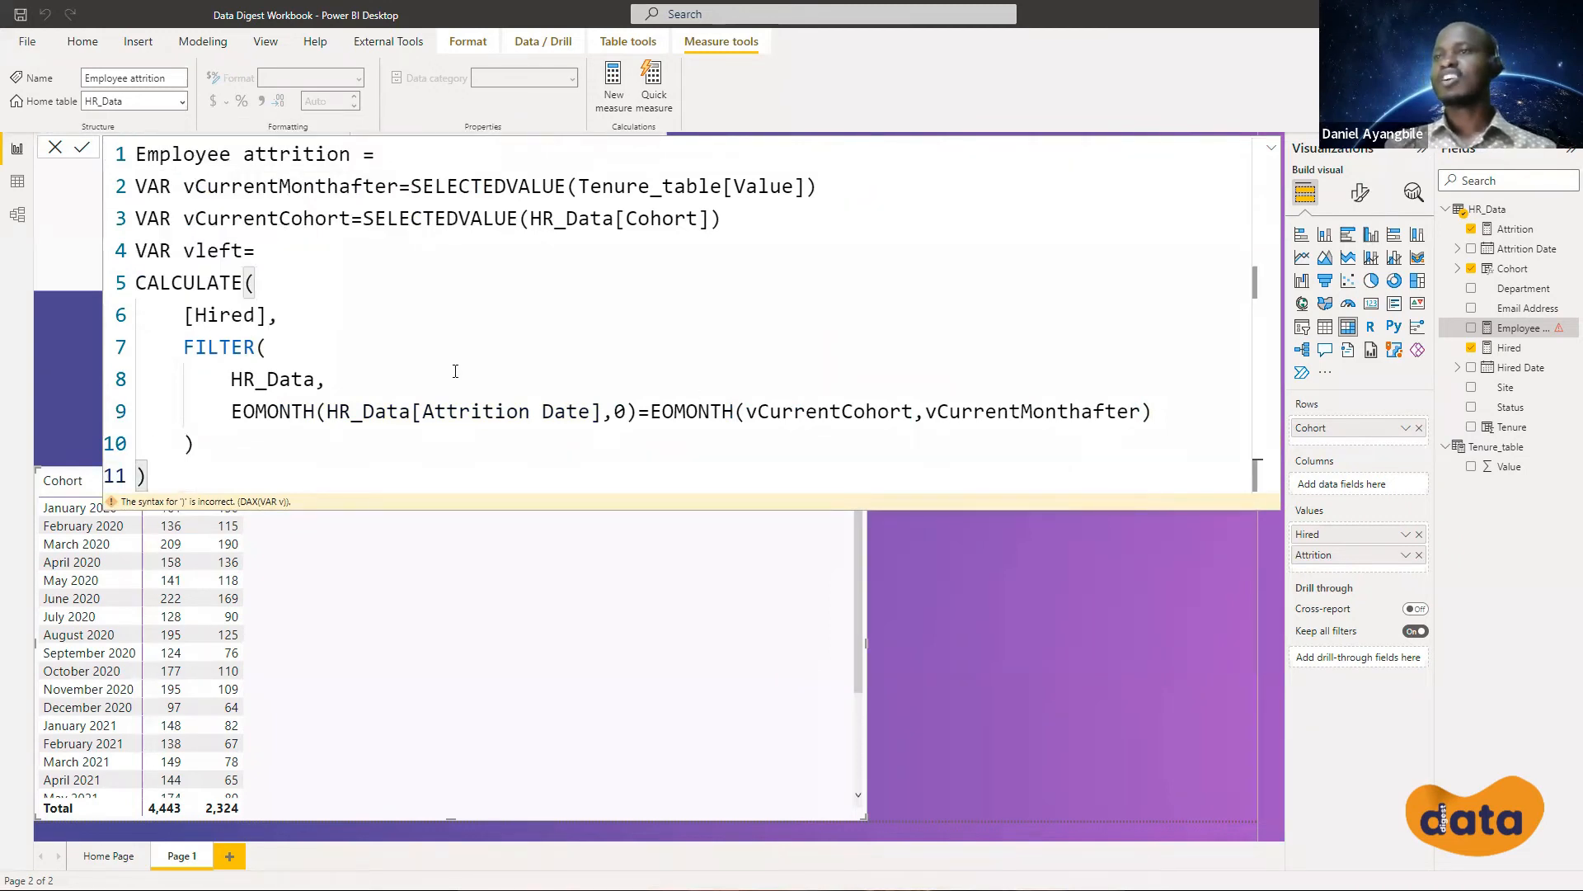
Review the vleft definition, examining the [Hired] expression, the FILTER over HR_Data and both sides of the EOMONTH comparison
{"action": "left_click", "coordinate": [278, 312]}
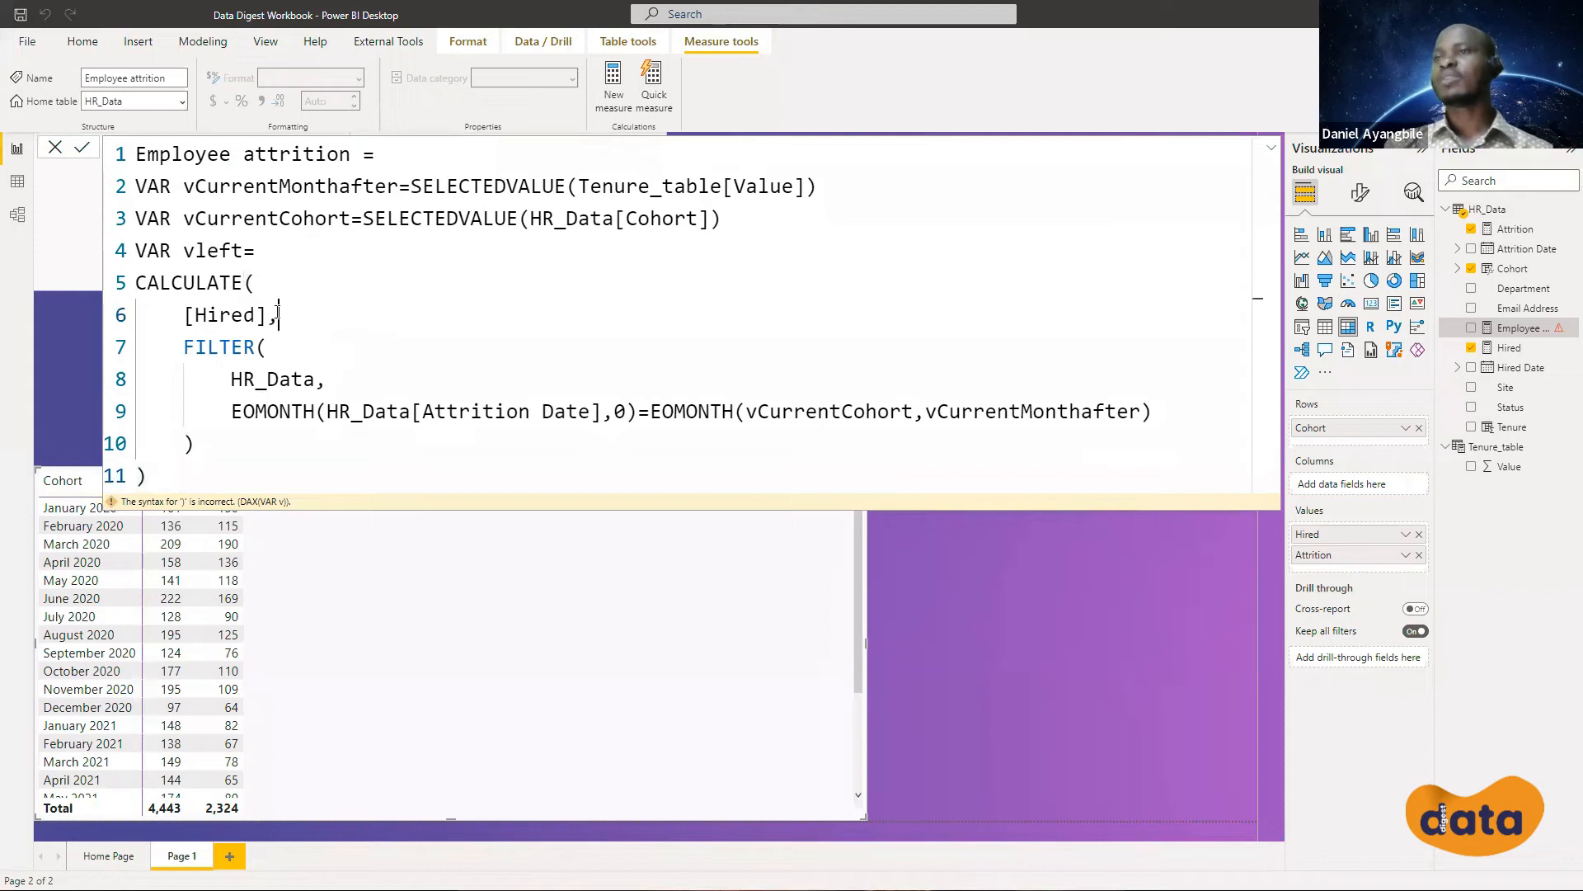
{"action": "left_click", "coordinate": [216, 257]}
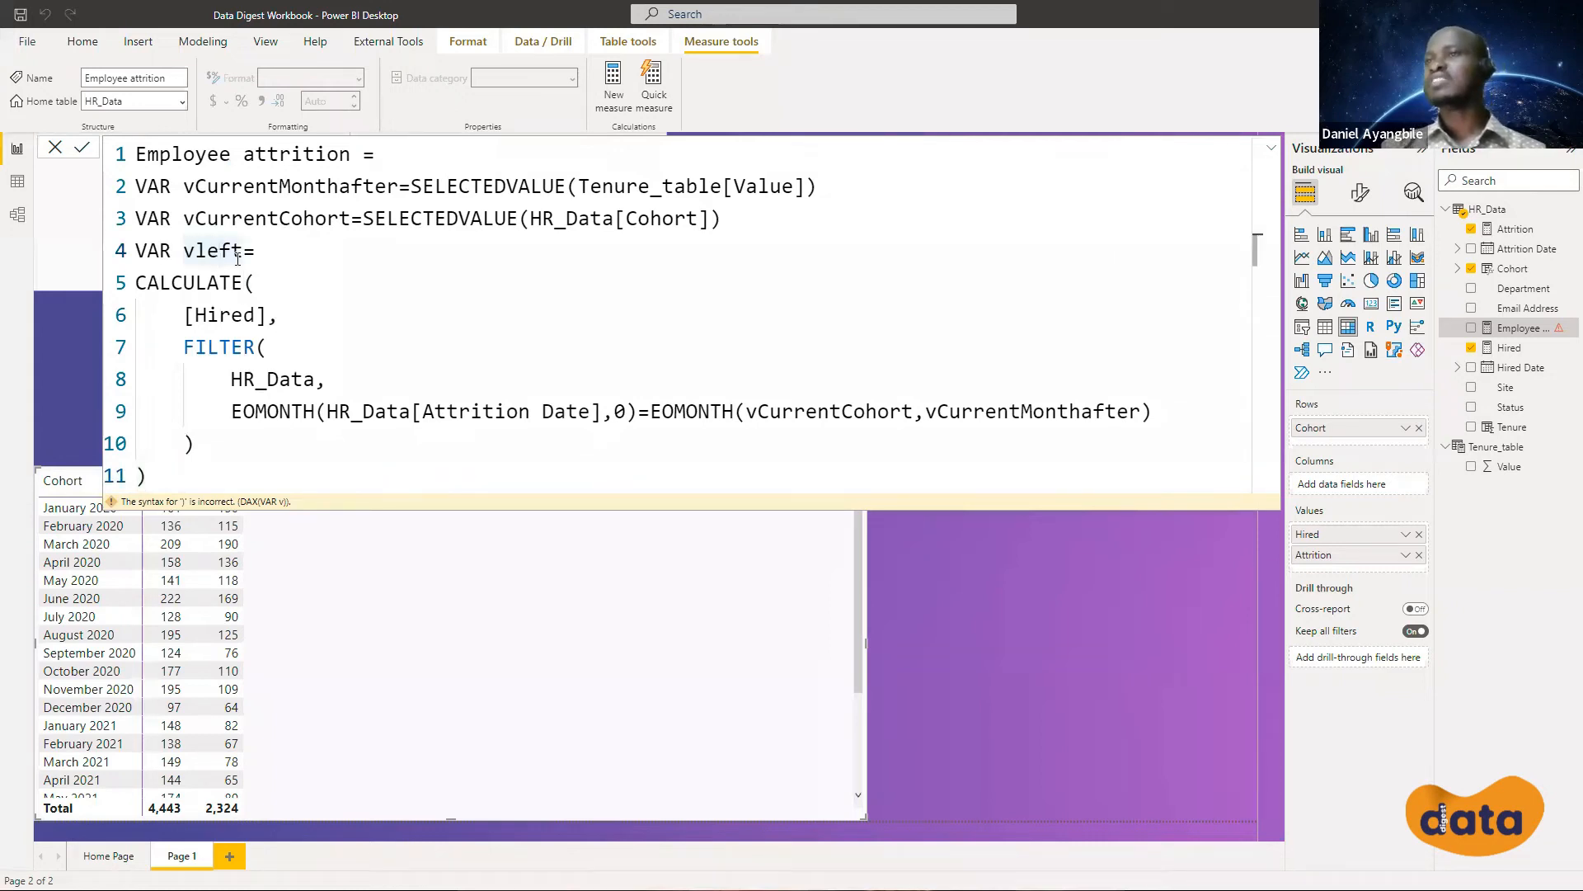
{"action": "left_click", "coordinate": [302, 260]}
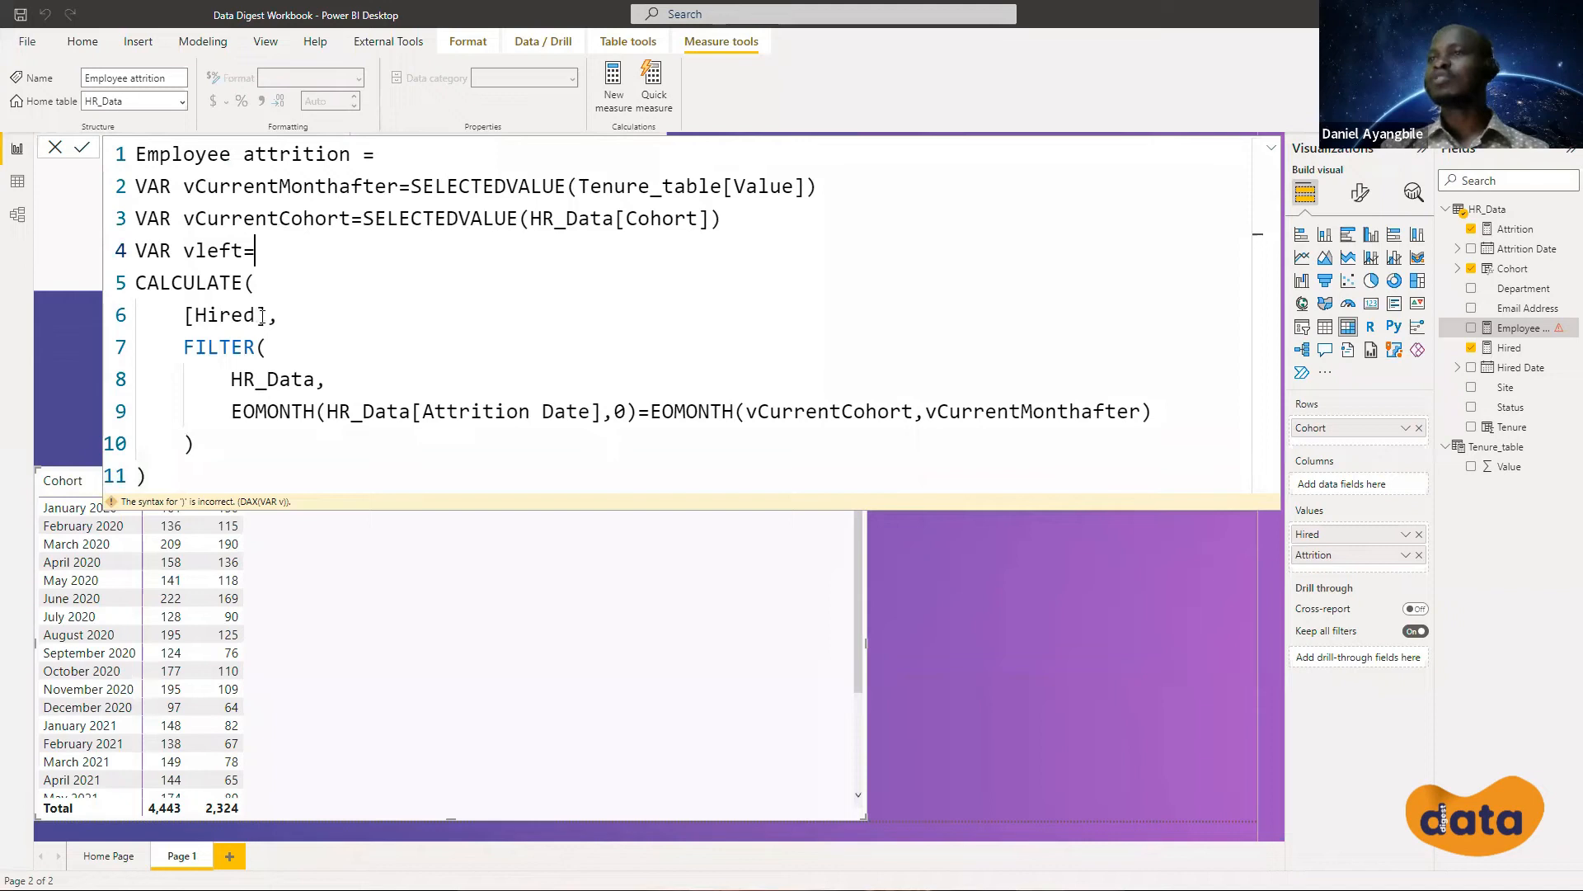
{"action": "double_click", "coordinate": [214, 350]}
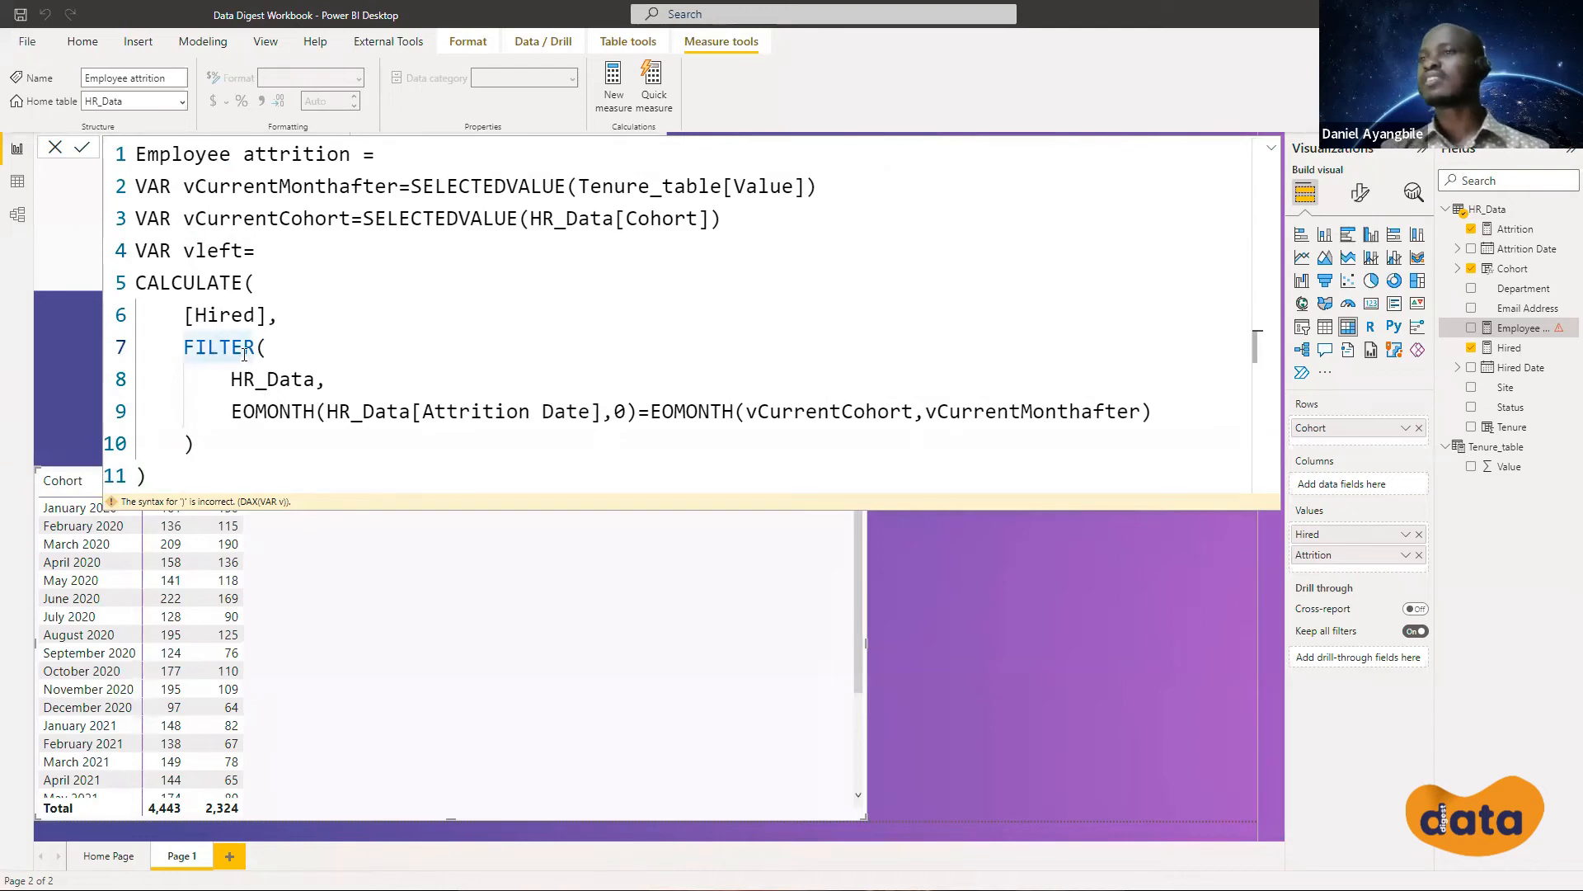
{"action": "left_click", "coordinate": [290, 379]}
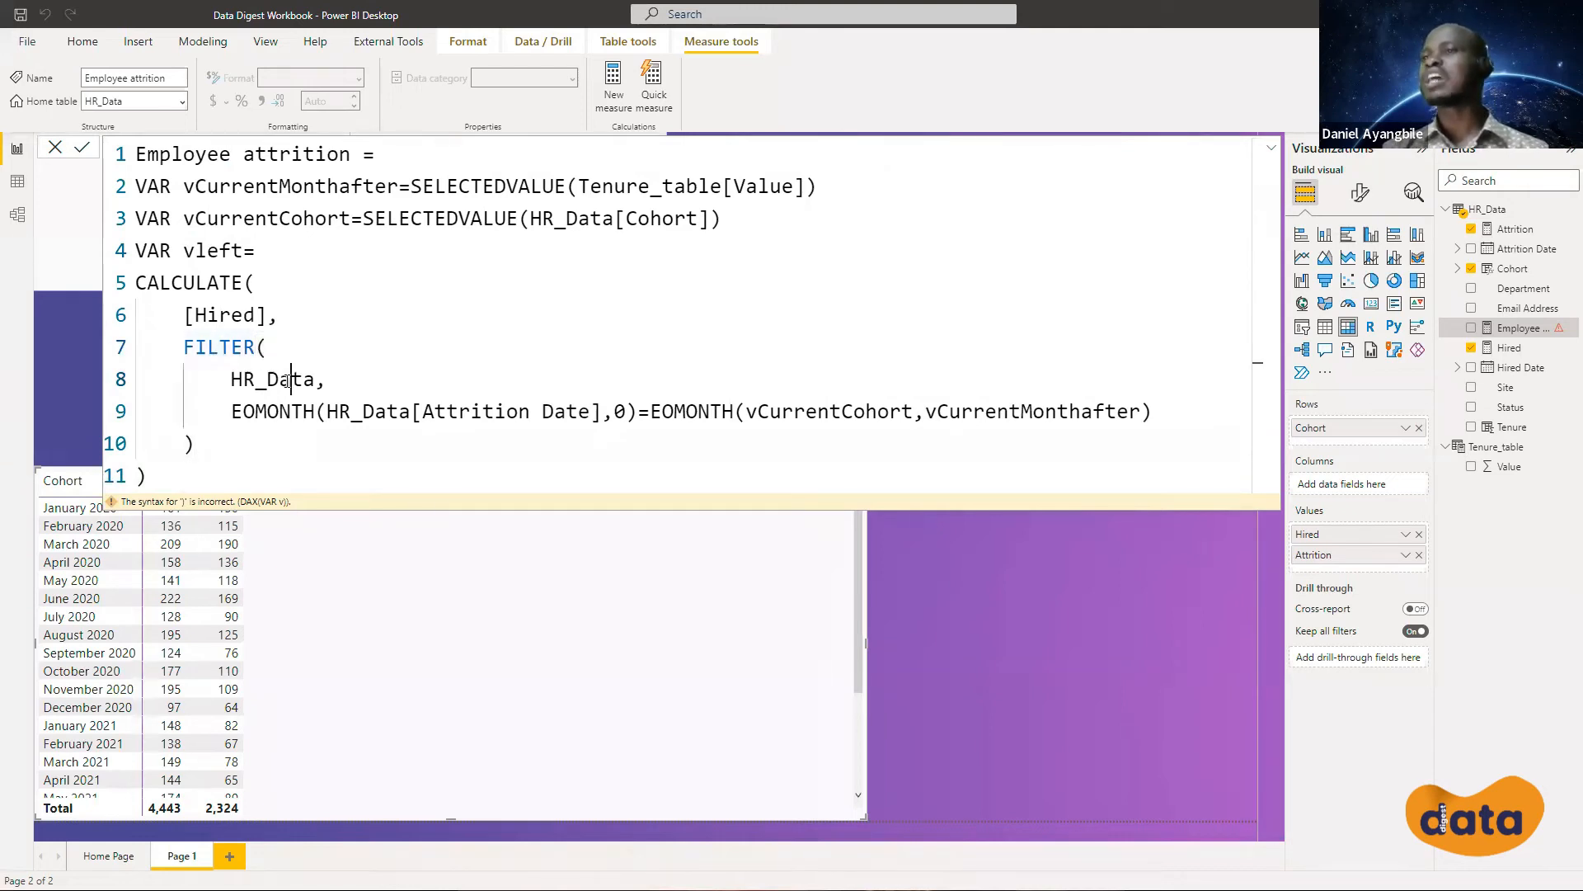
{"action": "left_click", "coordinate": [328, 379]}
{"action": "left_click", "coordinate": [259, 414]}
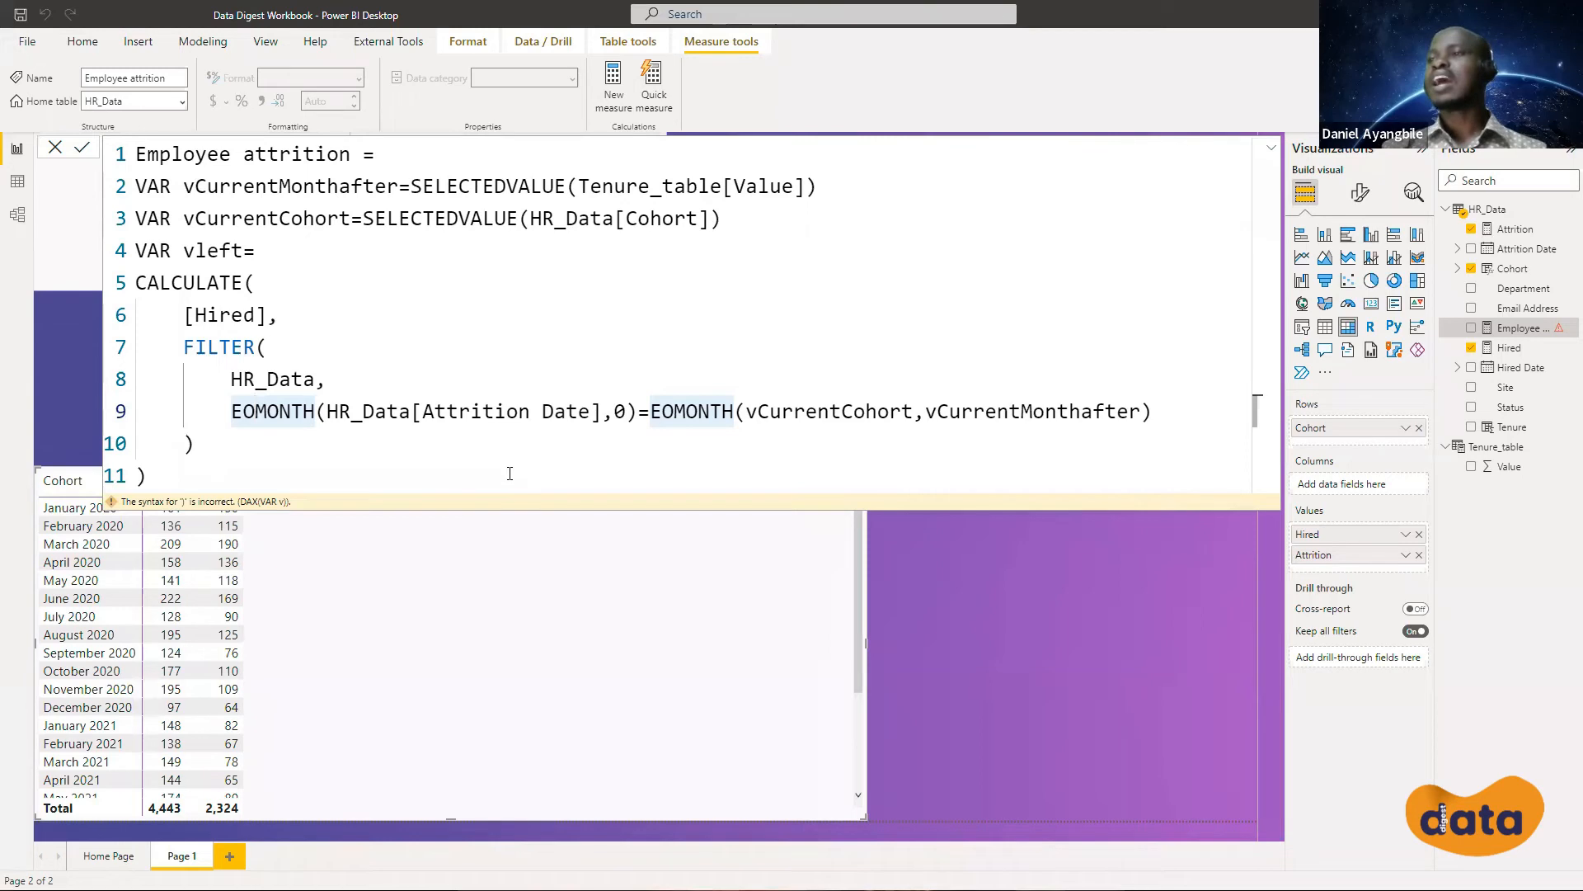
{"action": "left_click", "coordinate": [639, 413]}
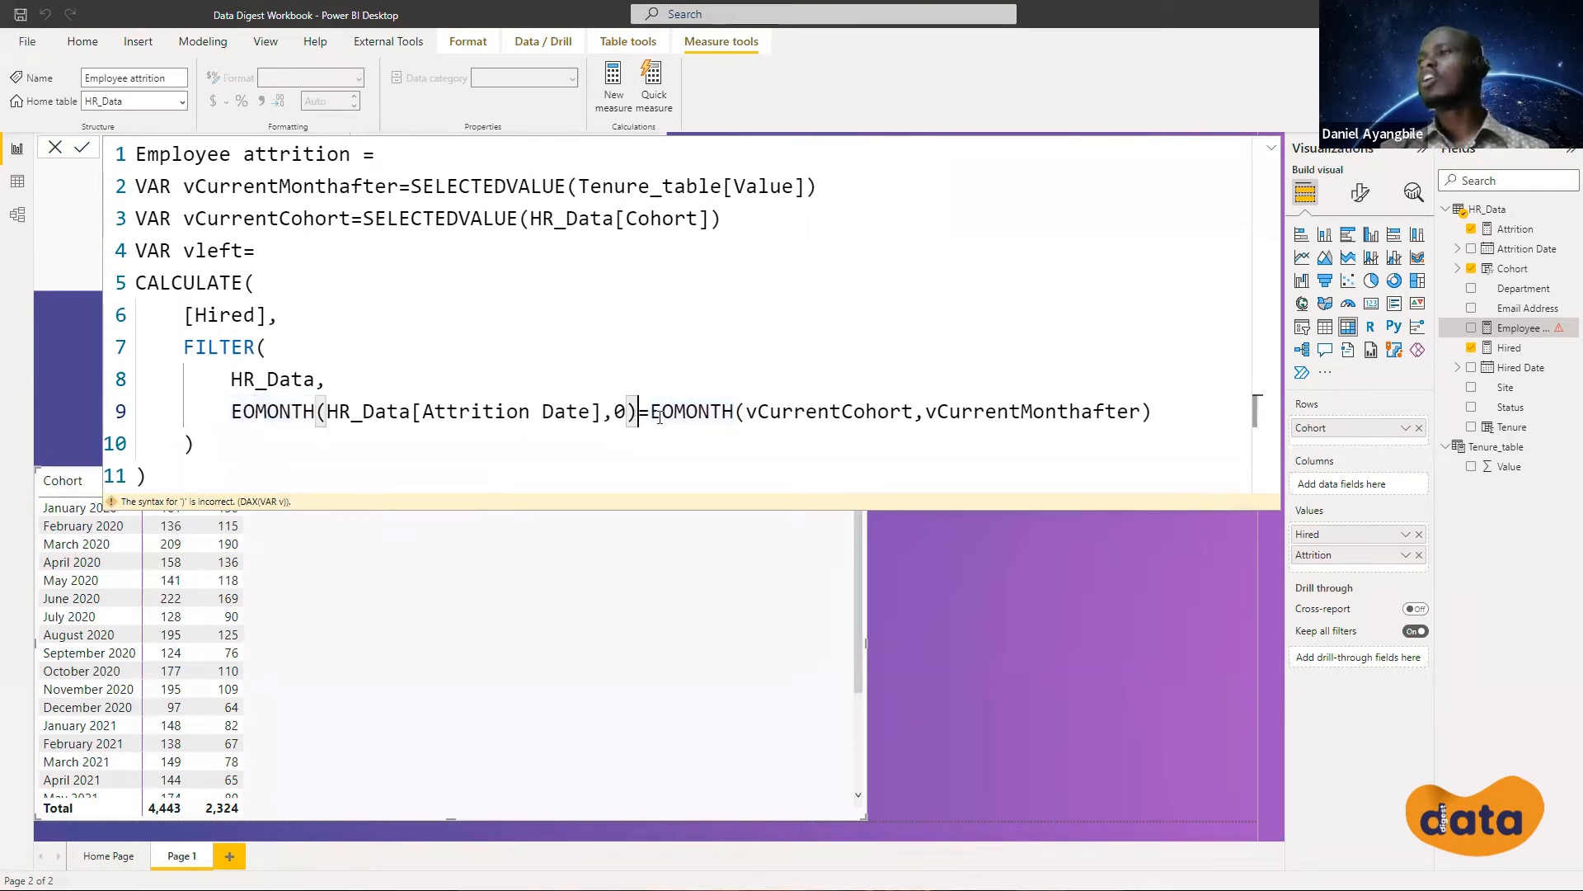
{"action": "left_click", "coordinate": [647, 415]}
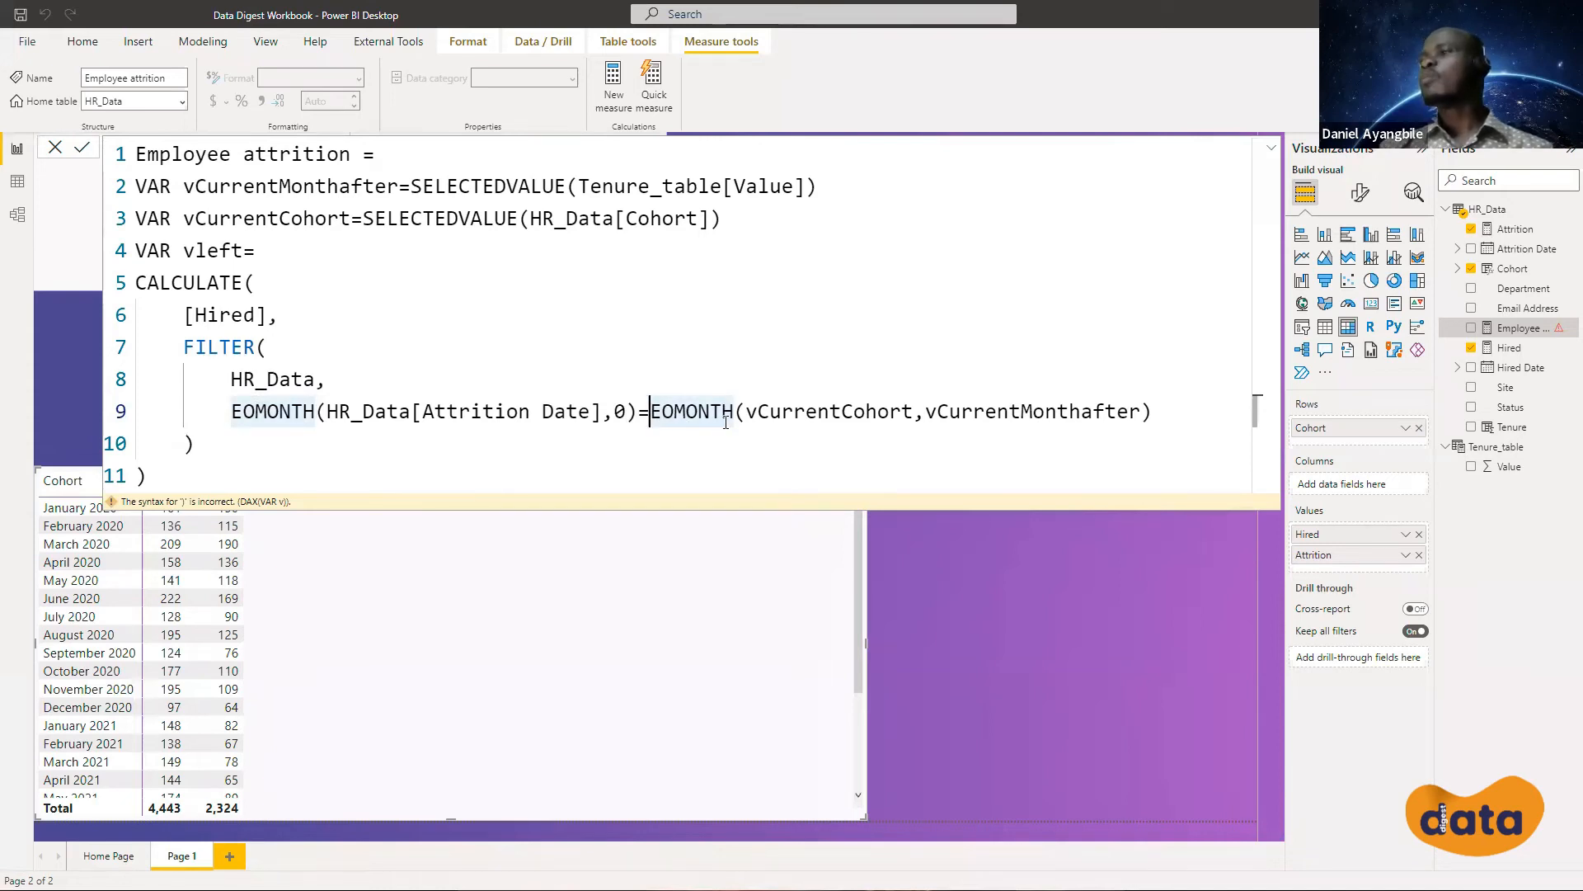
{"action": "left_click", "coordinate": [807, 412]}
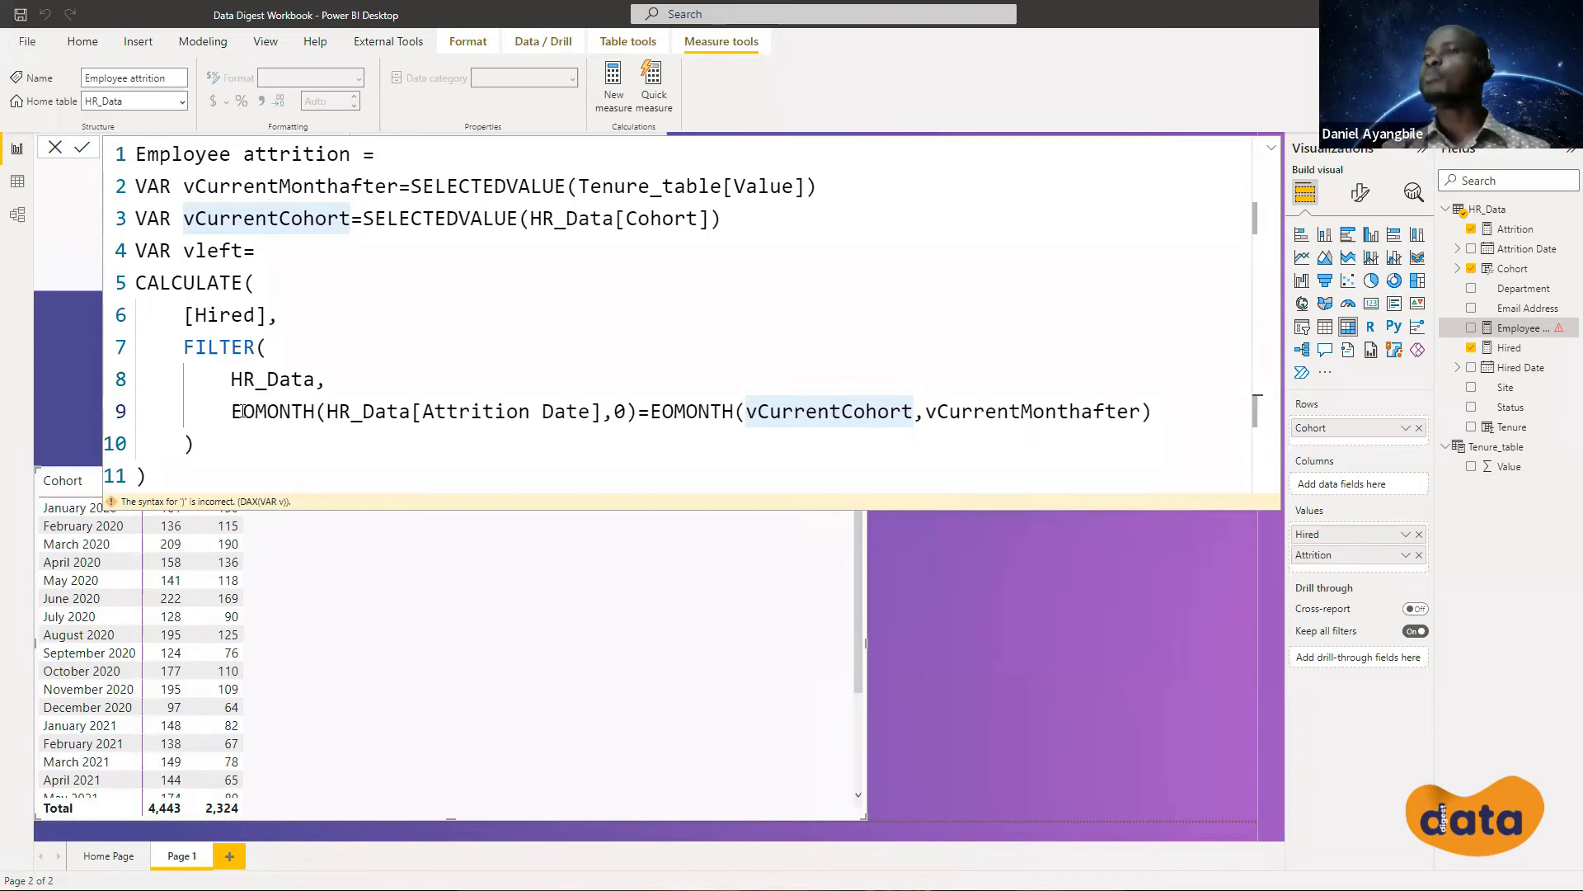
Add a RETURN statement after the CALCULATE block, with vleft on the following line as the measure's result
{"action": "left_click", "coordinate": [149, 486]}
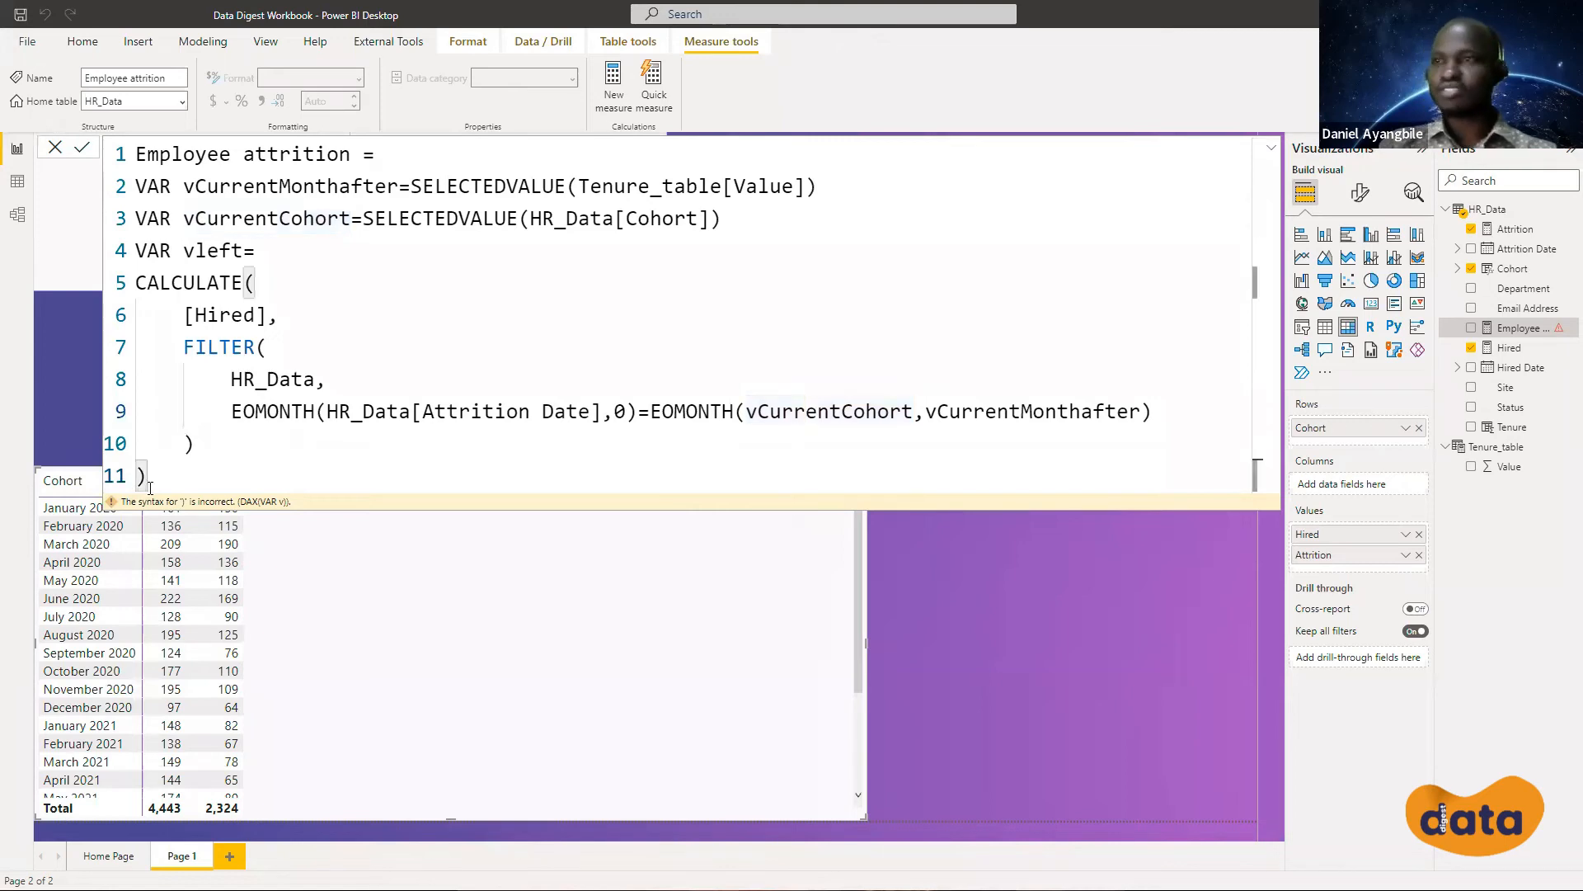
{"action": "key", "text": "Return"}
{"action": "type", "text": "RE"}
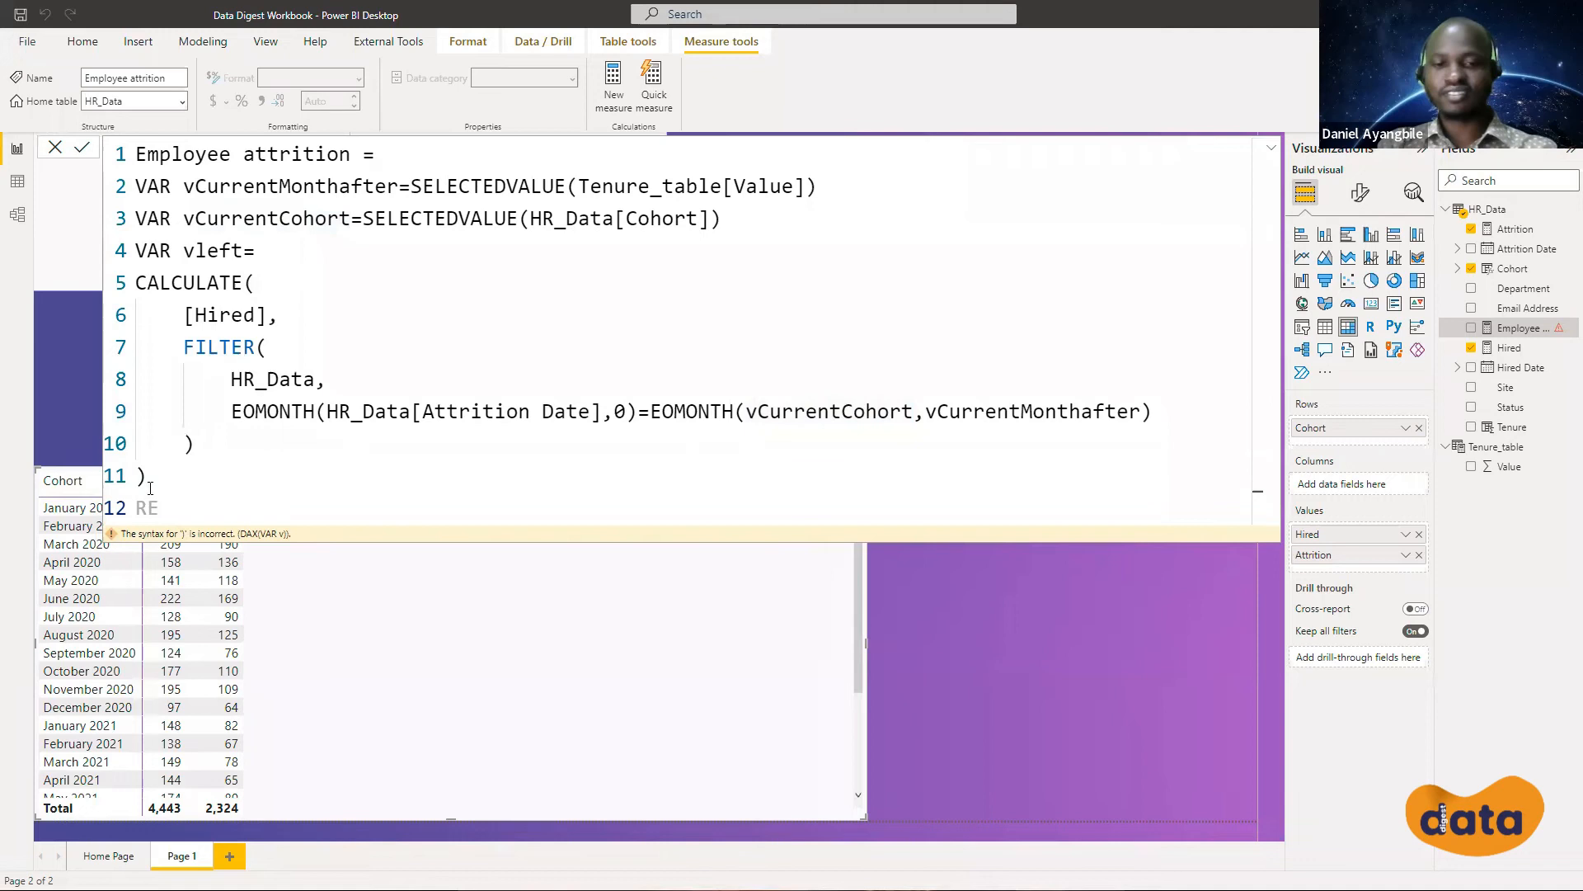
{"action": "type", "text": "TURN"}
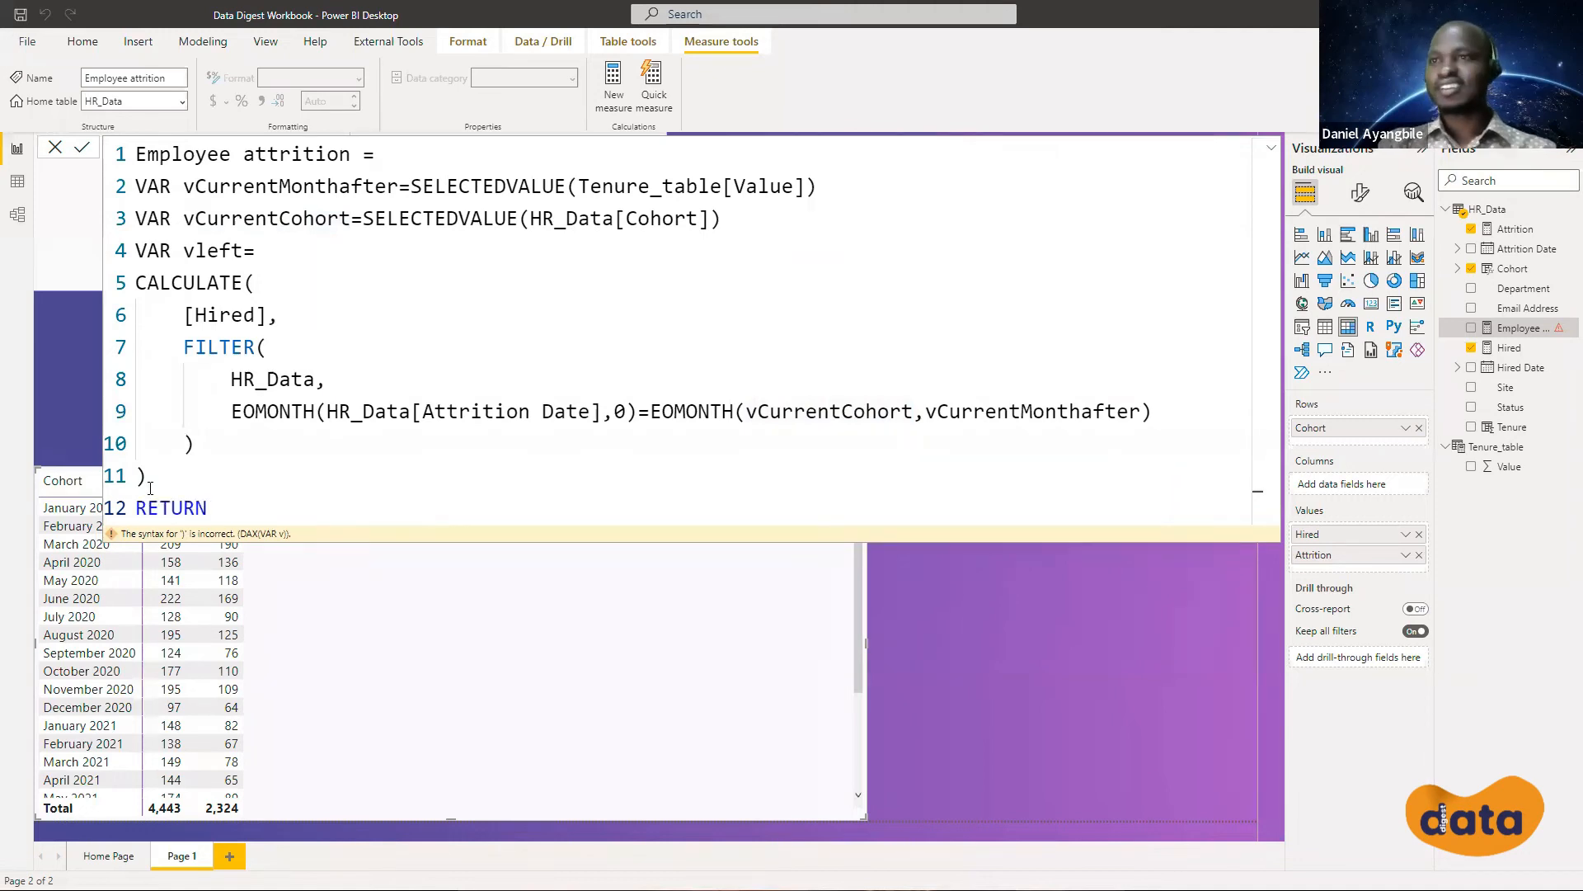
{"action": "key", "text": "Return"}
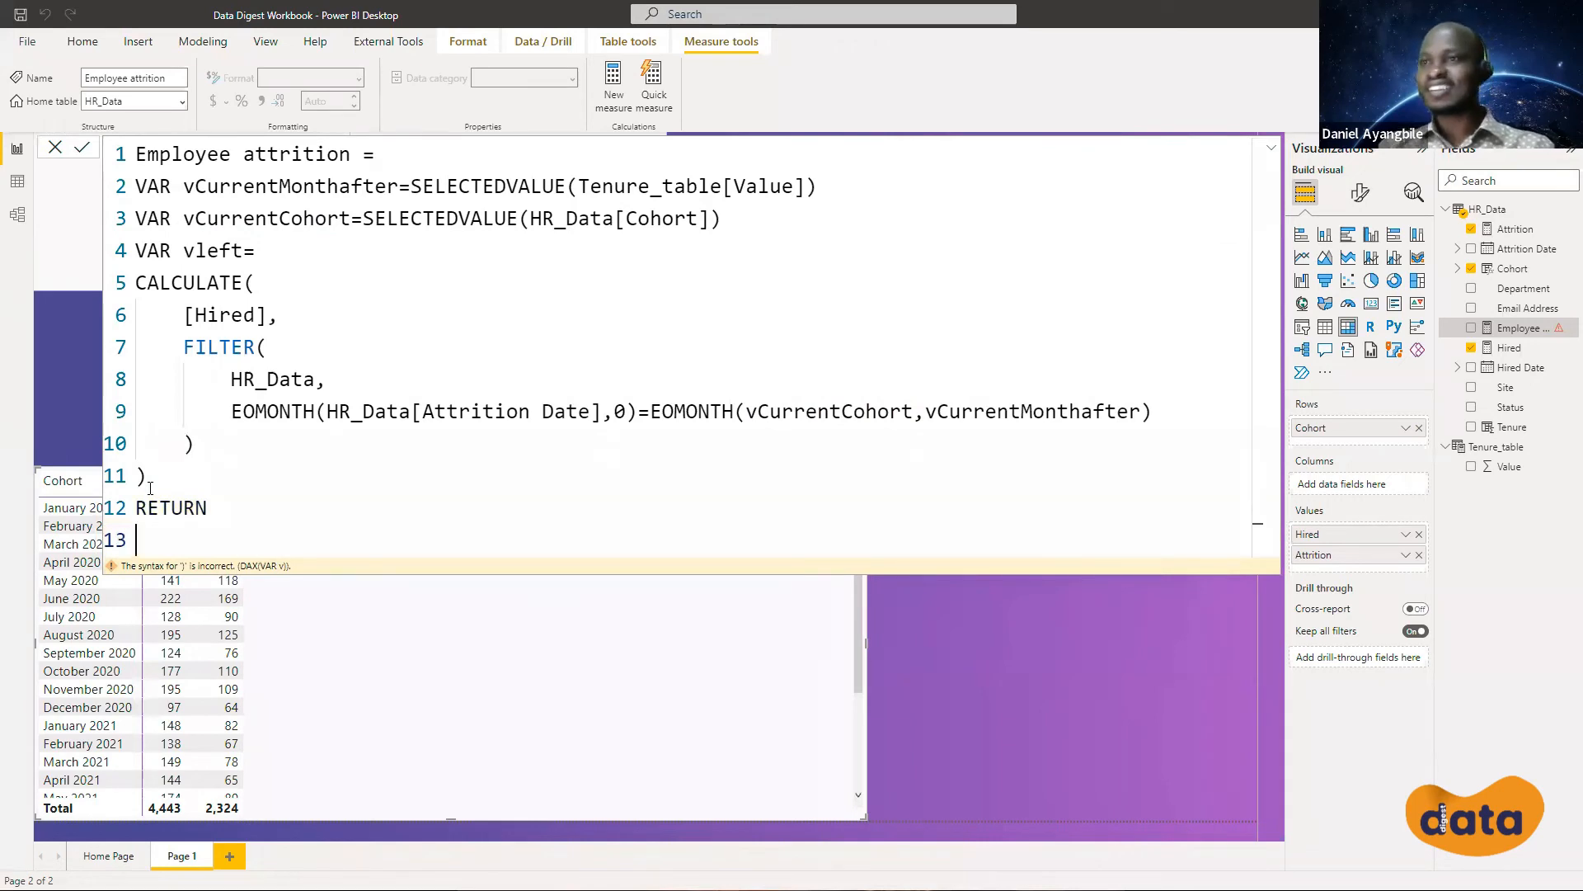
{"action": "type", "text": "v"}
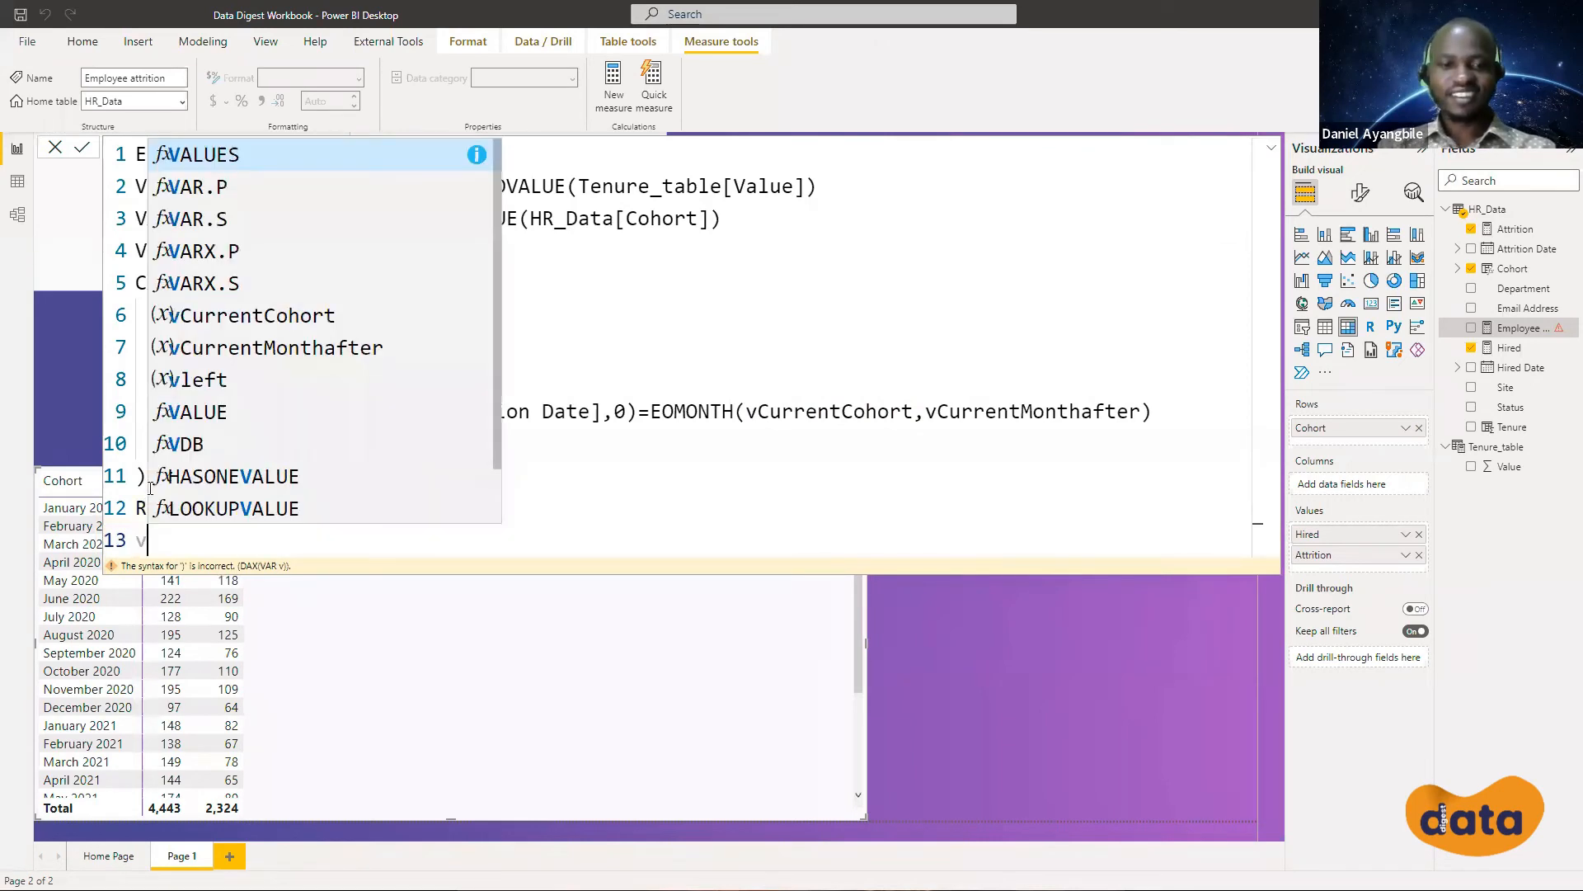
{"action": "type", "text": "left"}
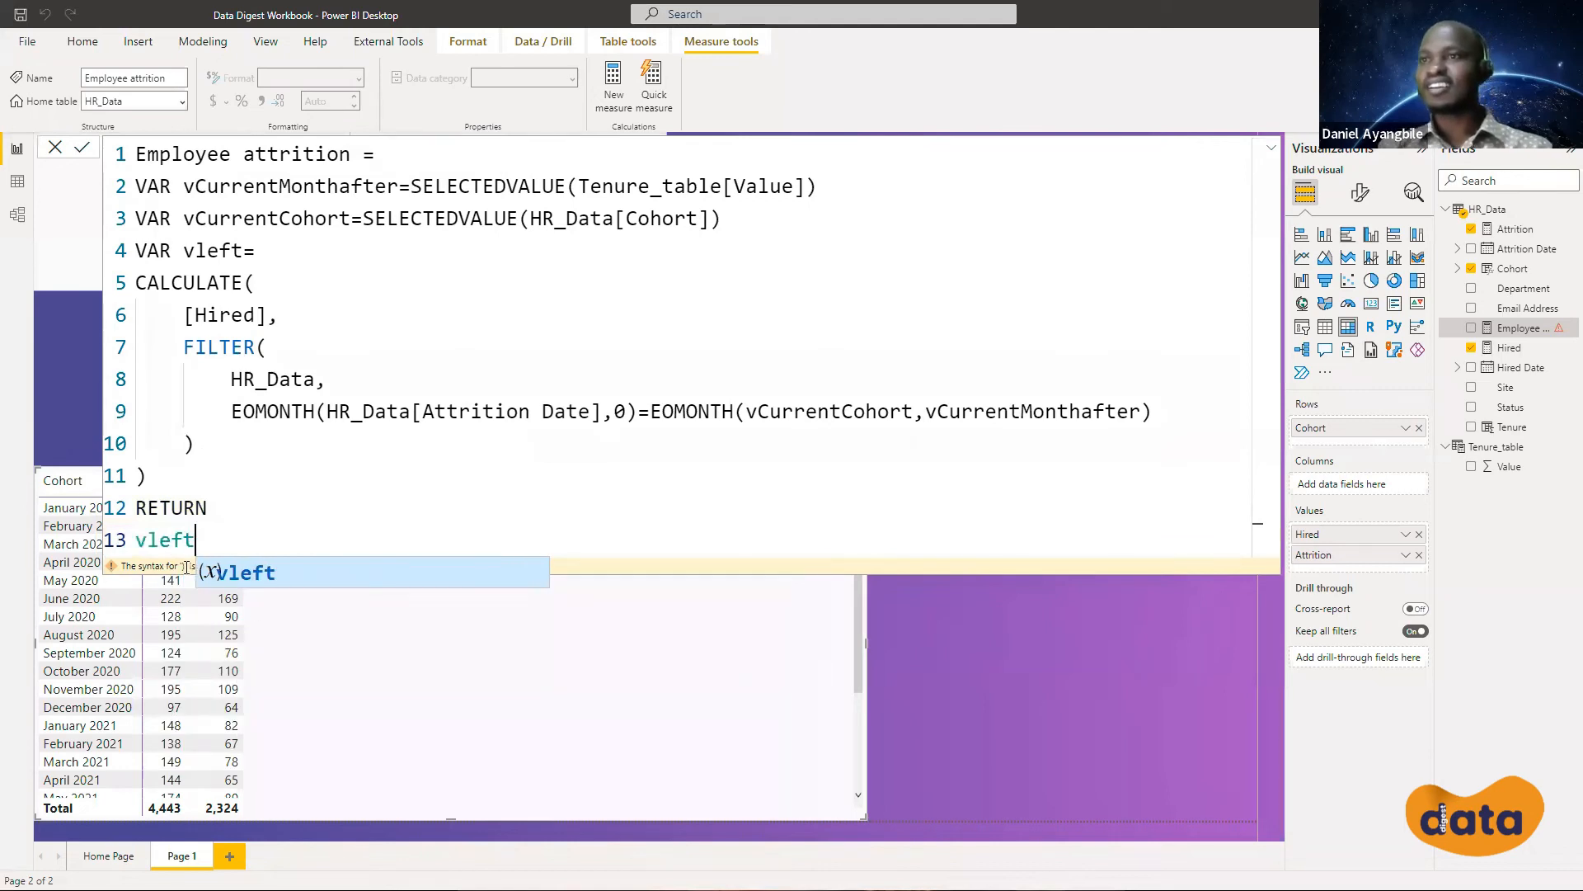
{"action": "key", "text": "Escape"}
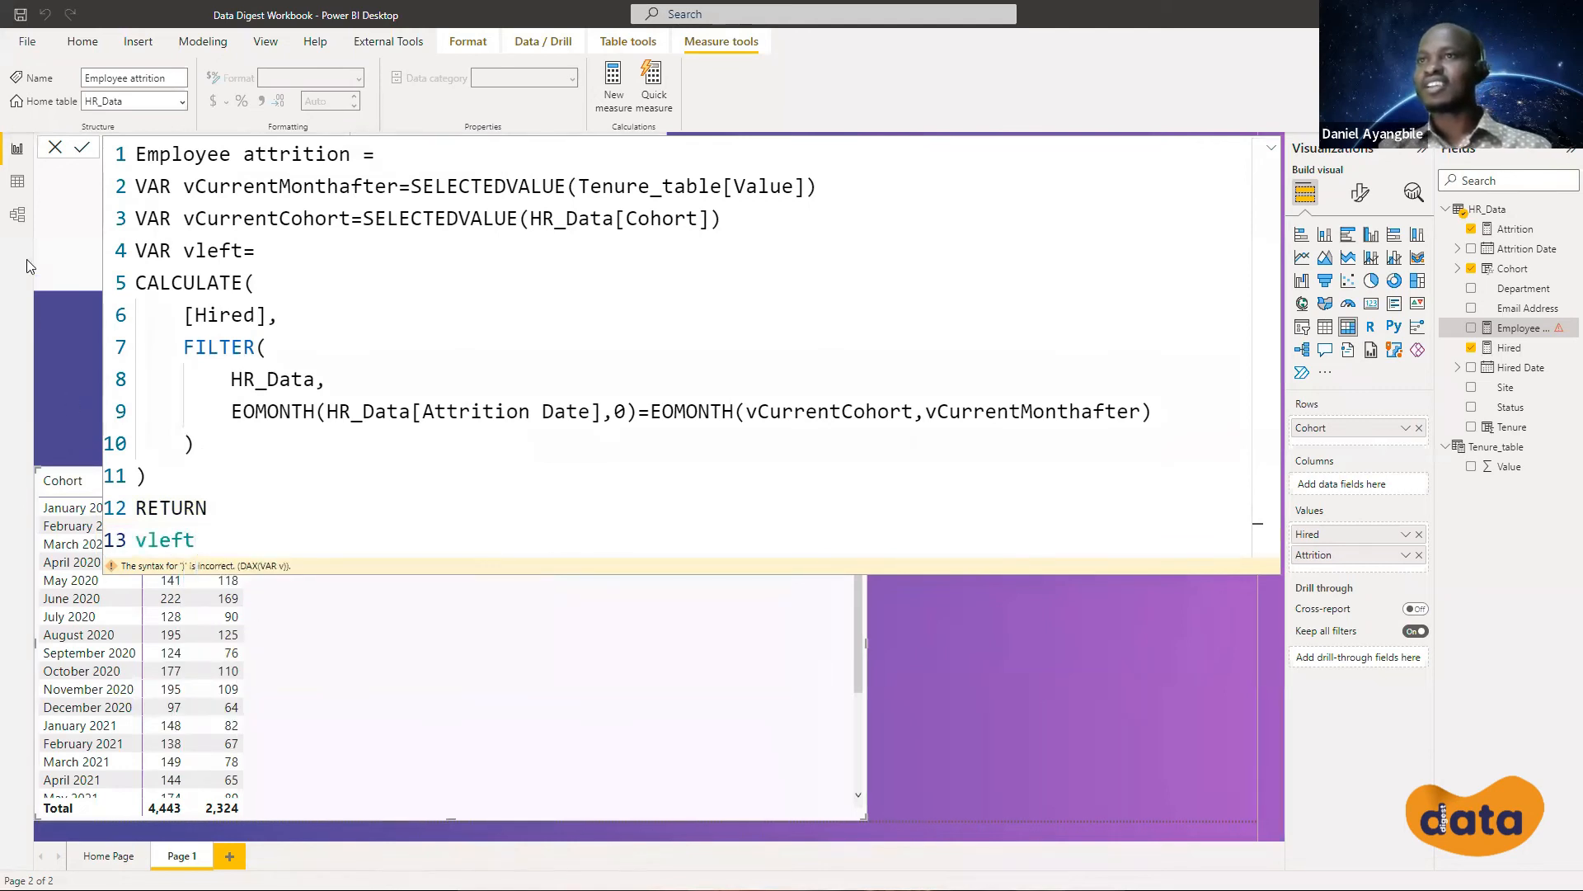
Show the HR_Data rows in the data view with the measure formula collapsed, and select the Hired Date column
{"action": "left_click", "coordinate": [18, 185]}
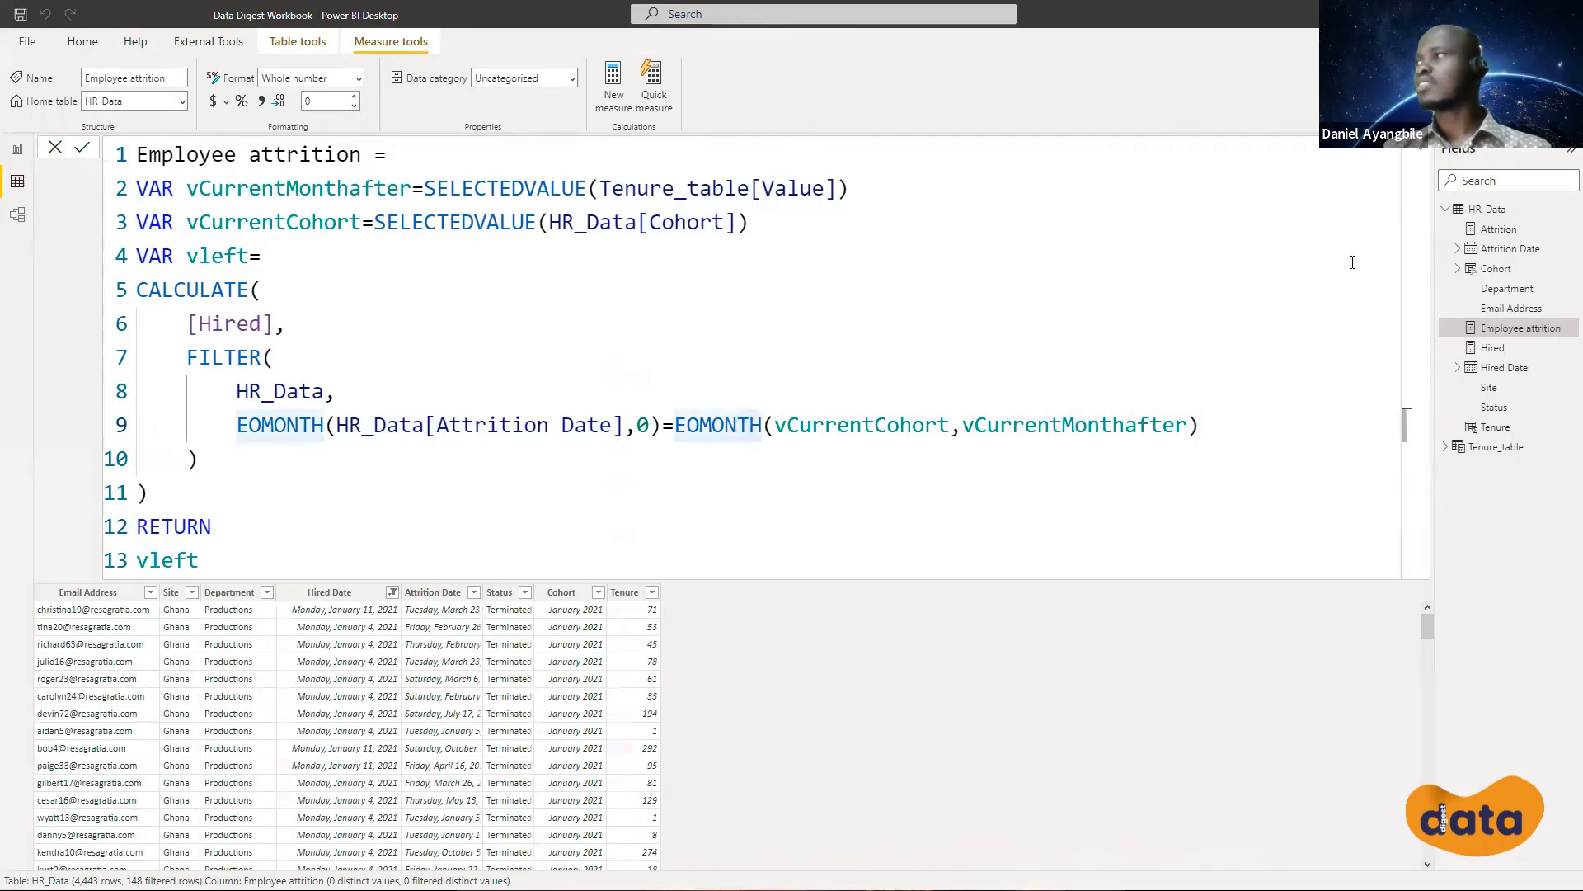
{"action": "left_click", "coordinate": [750, 424]}
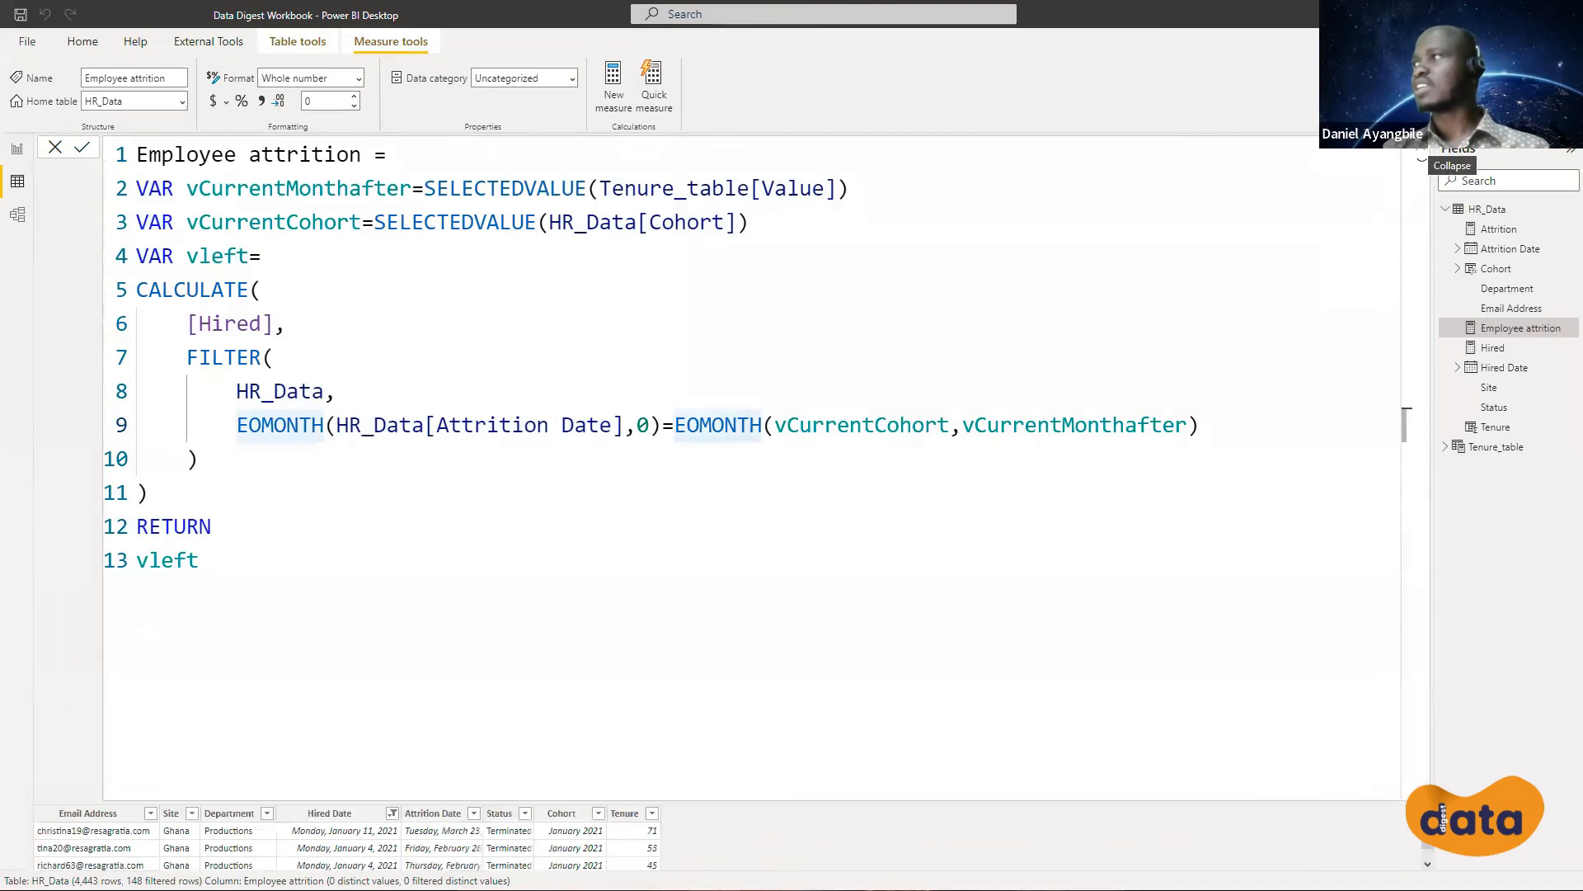
{"action": "left_click", "coordinate": [678, 315]}
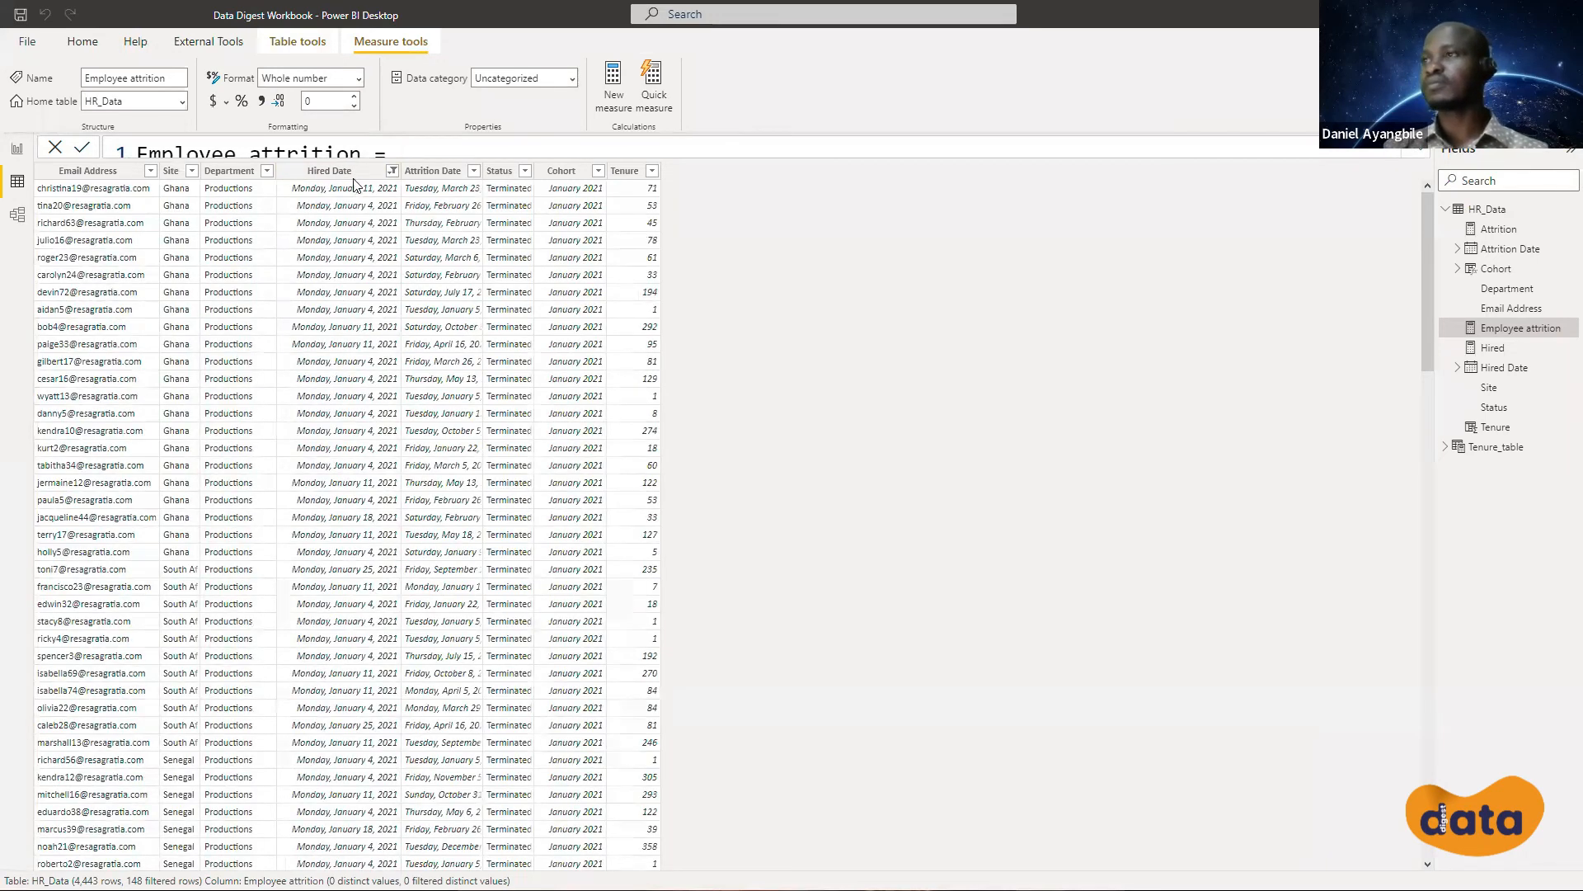
{"action": "left_click", "coordinate": [351, 173]}
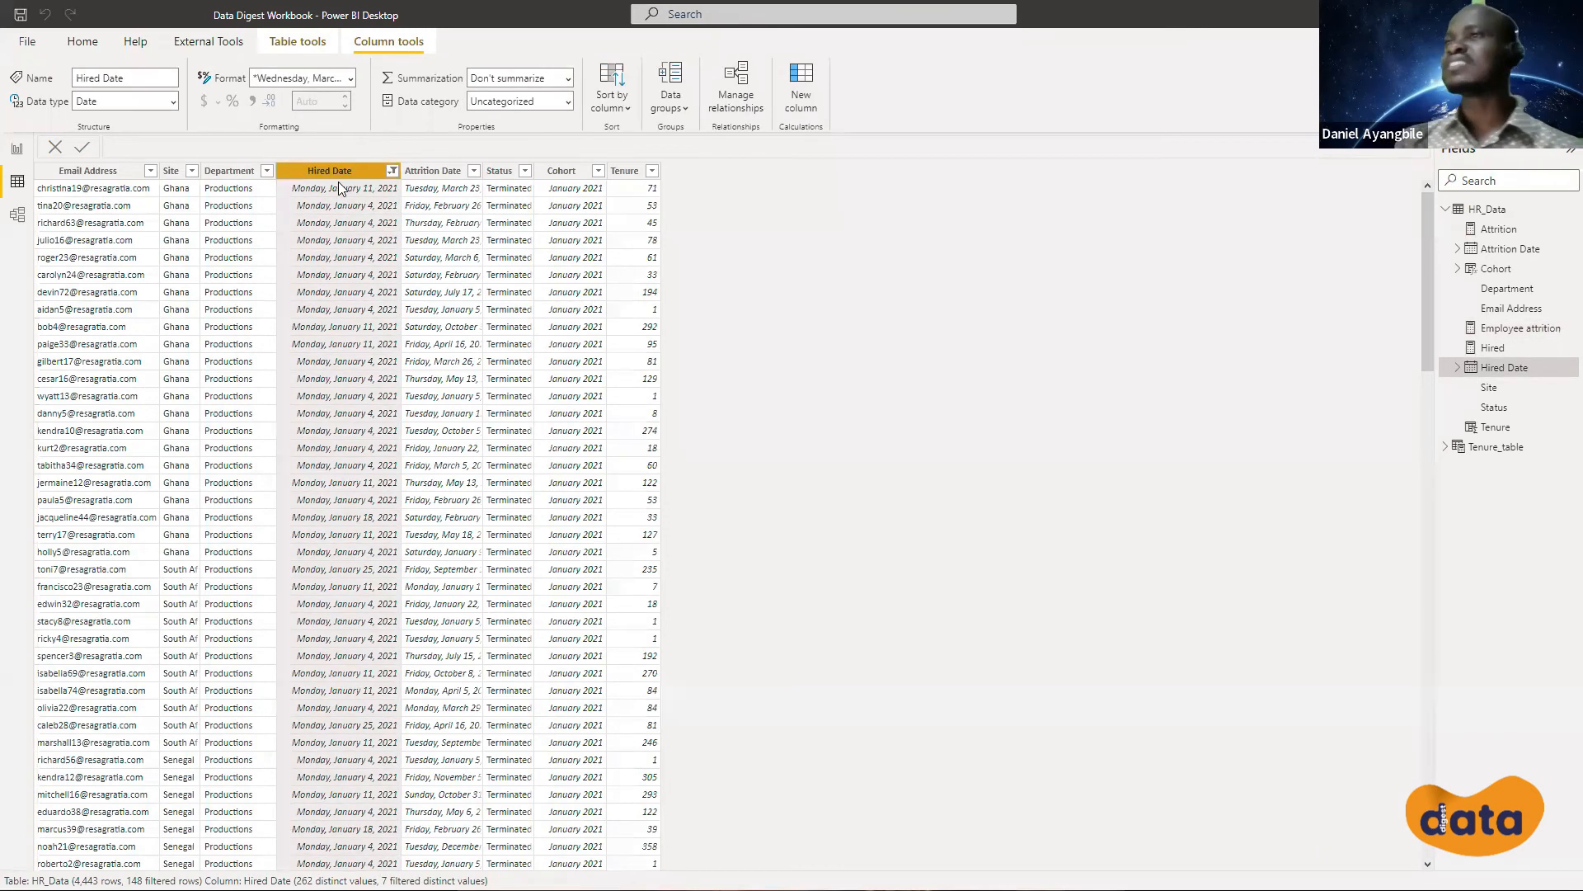
Start a Between date filter on the Attrition Date column with 01/01/2021 as the on-or-after date
{"action": "left_click", "coordinate": [474, 171]}
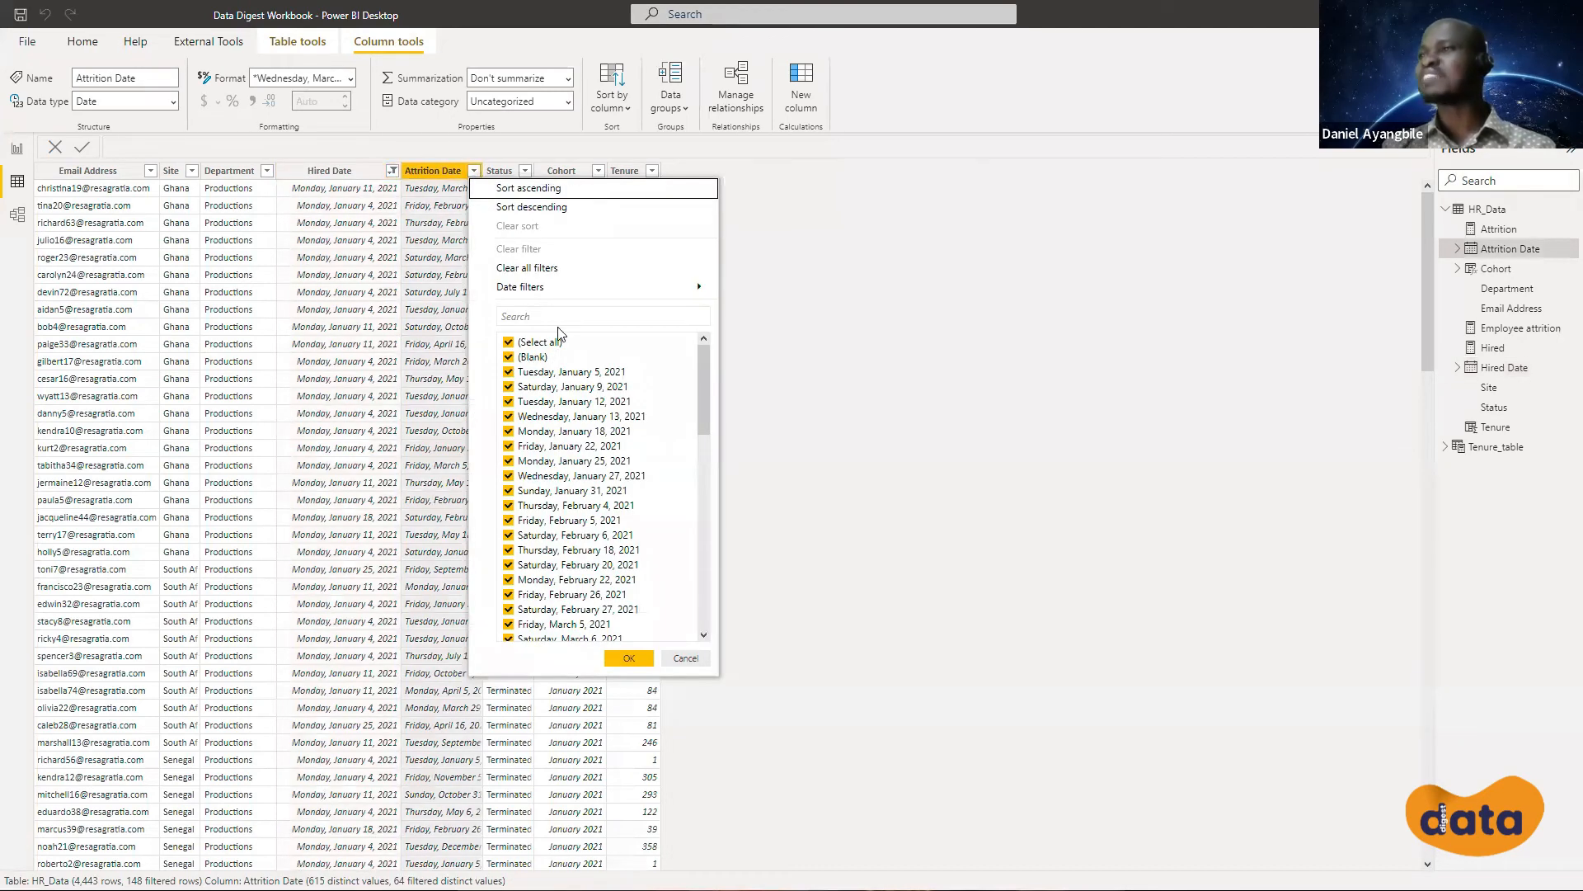
{"action": "mouse_move", "coordinate": [658, 288]}
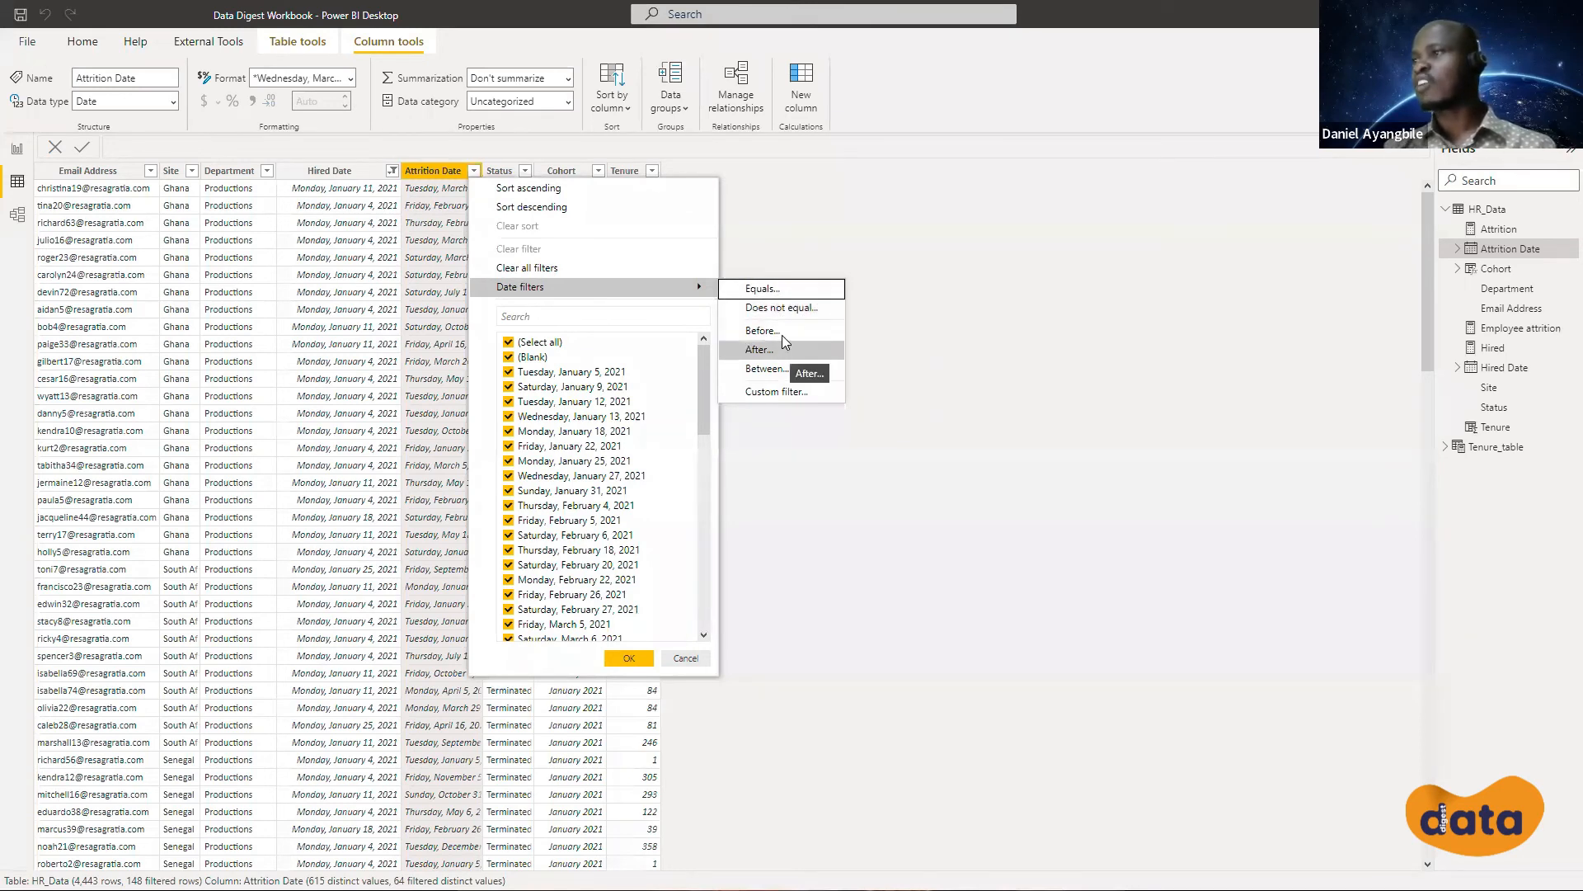
{"action": "left_click", "coordinate": [782, 369]}
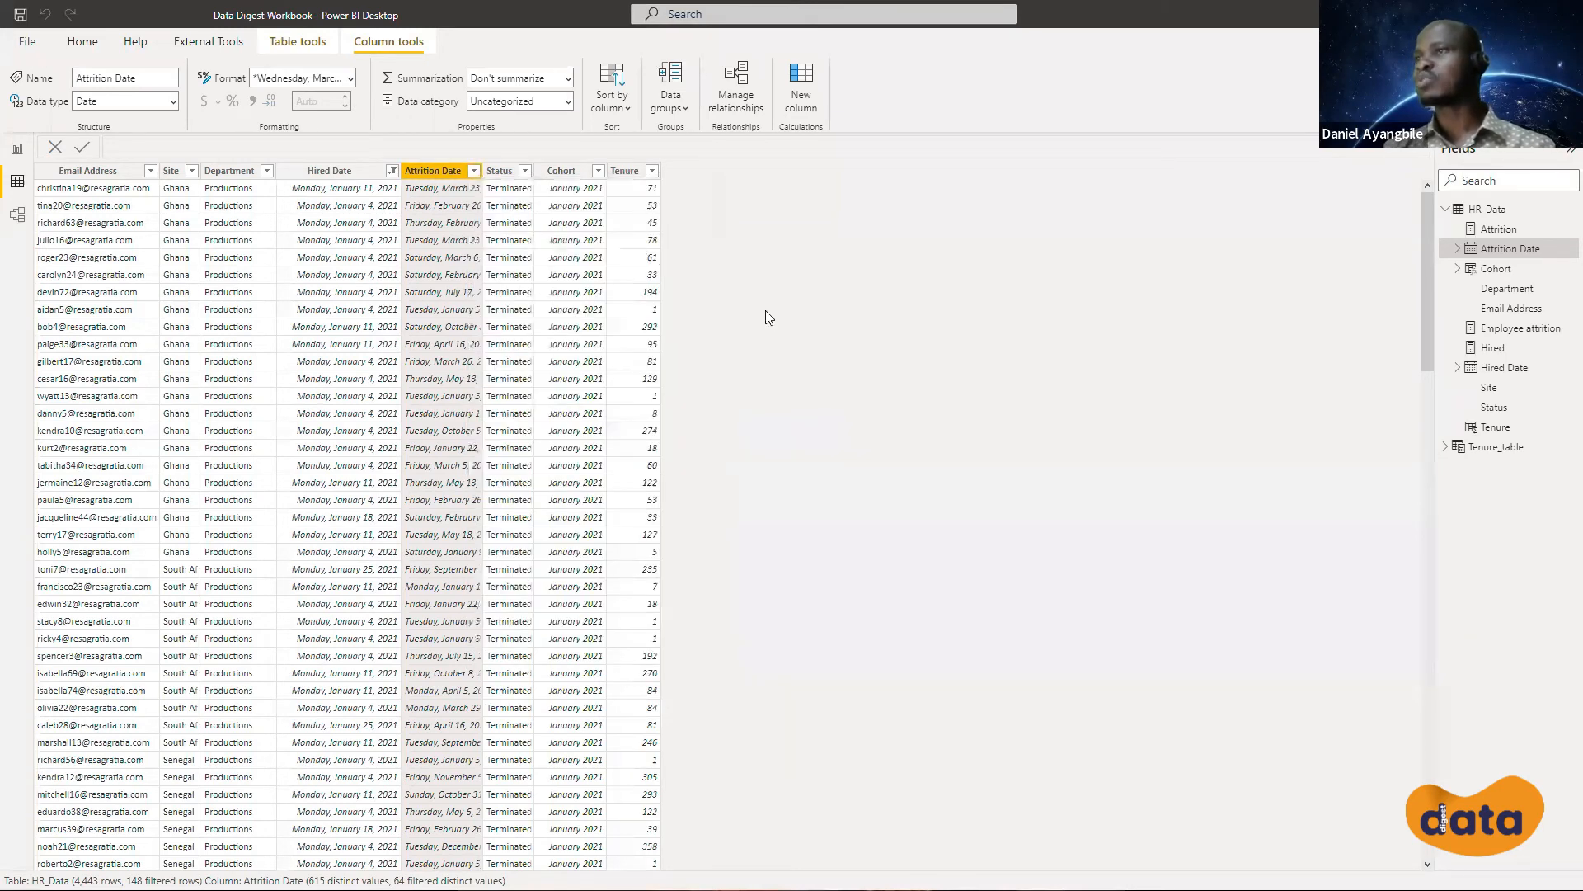
{"action": "left_click", "coordinate": [711, 420]}
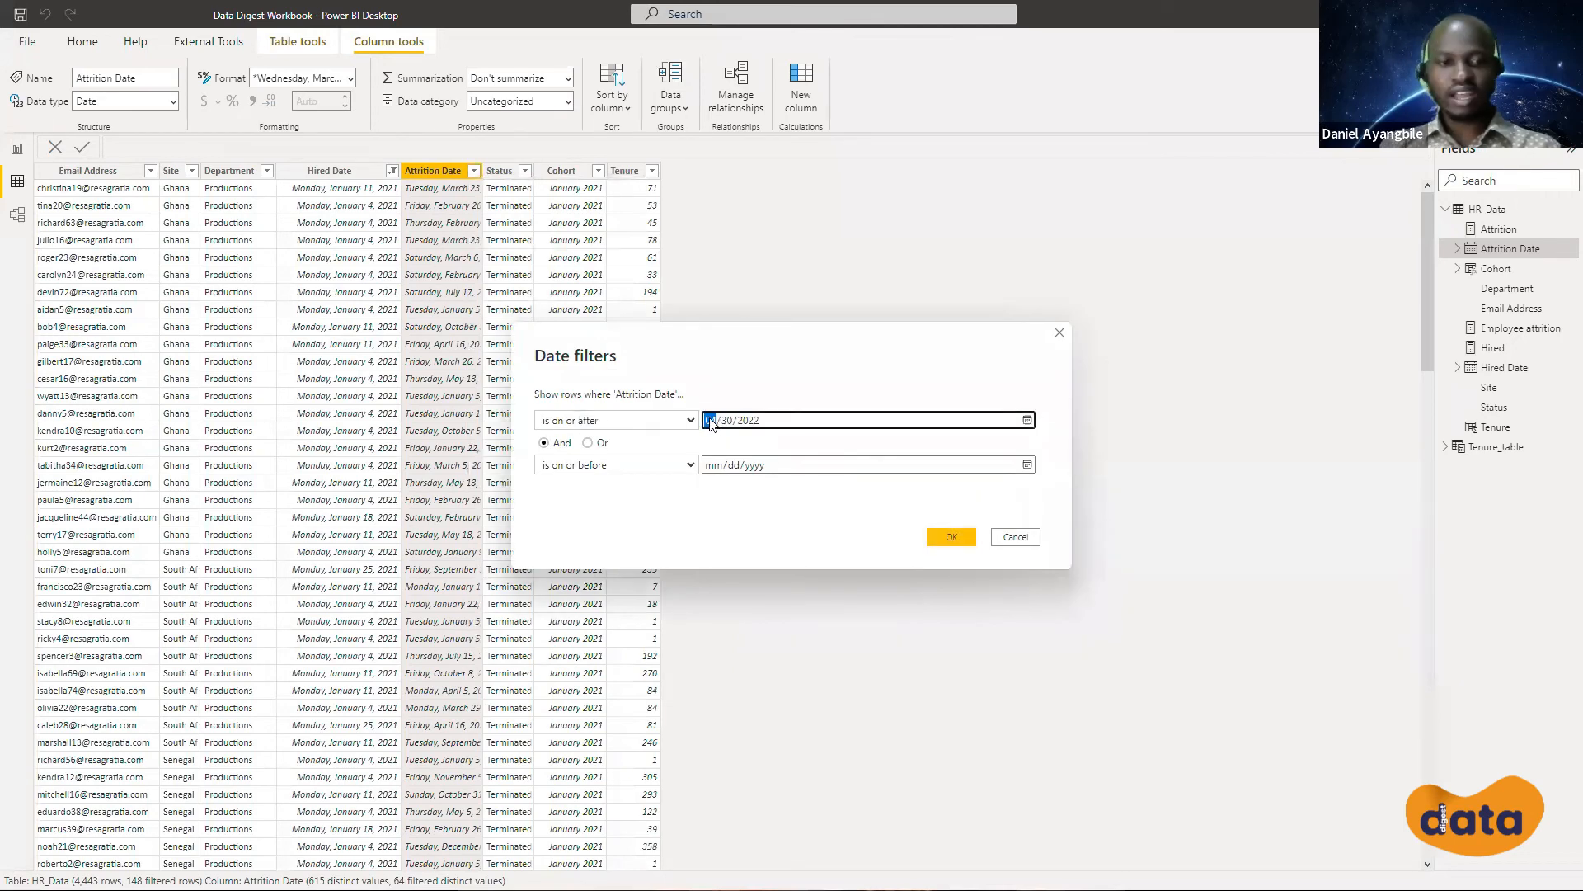
{"action": "type", "text": "01/"}
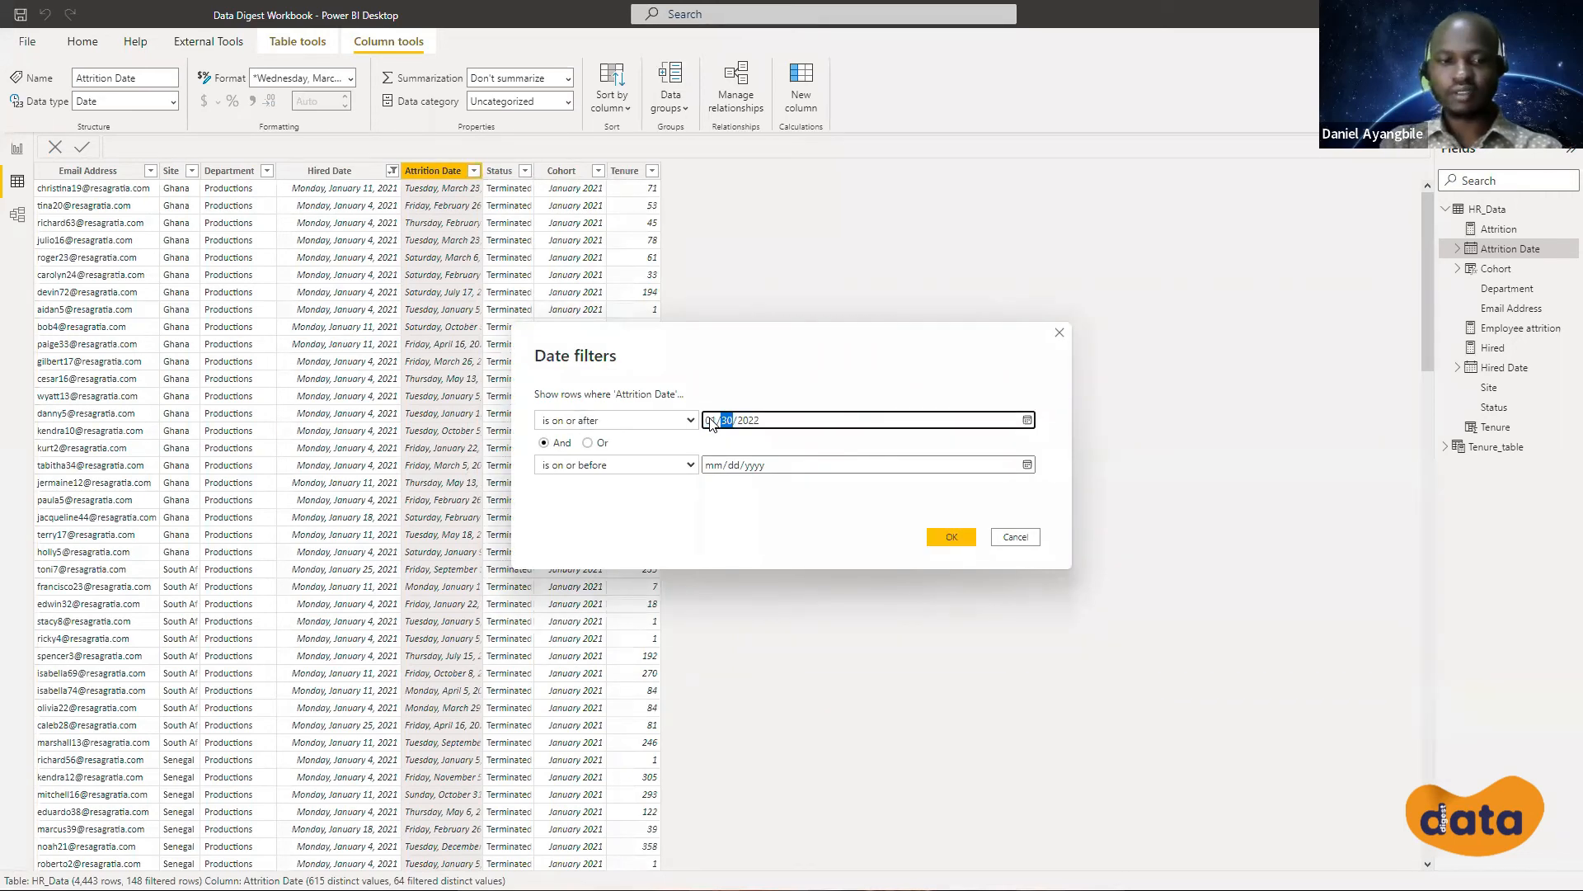
{"action": "type", "text": "01/"}
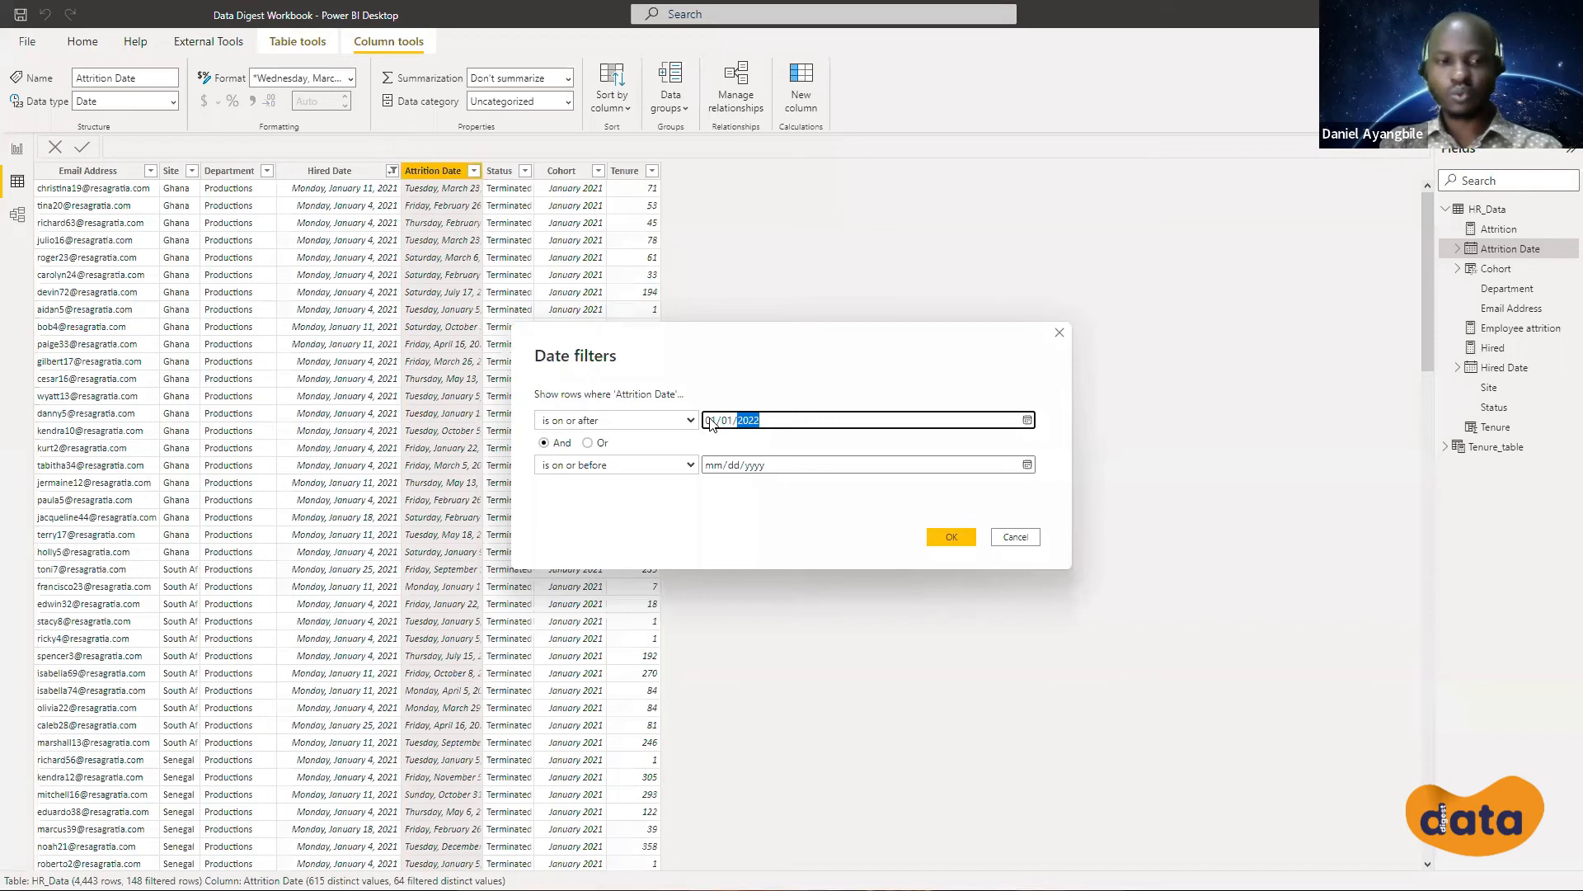
{"action": "type", "text": "2021"}
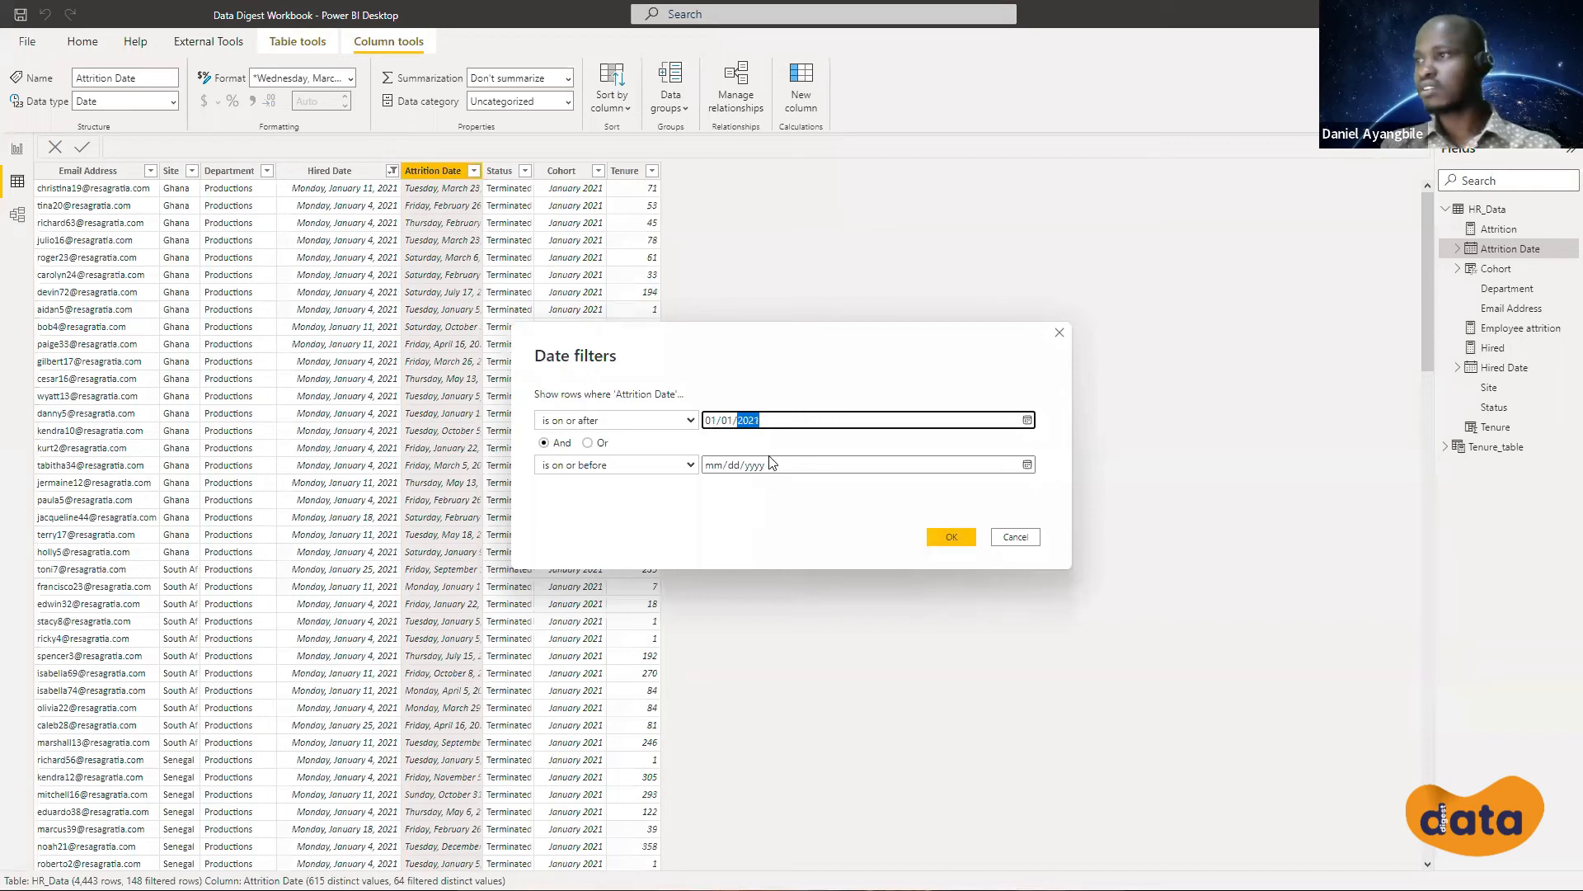
Set the on-or-before date to 01/31/2021 and apply the Attrition Date filter
{"action": "left_click", "coordinate": [725, 467]}
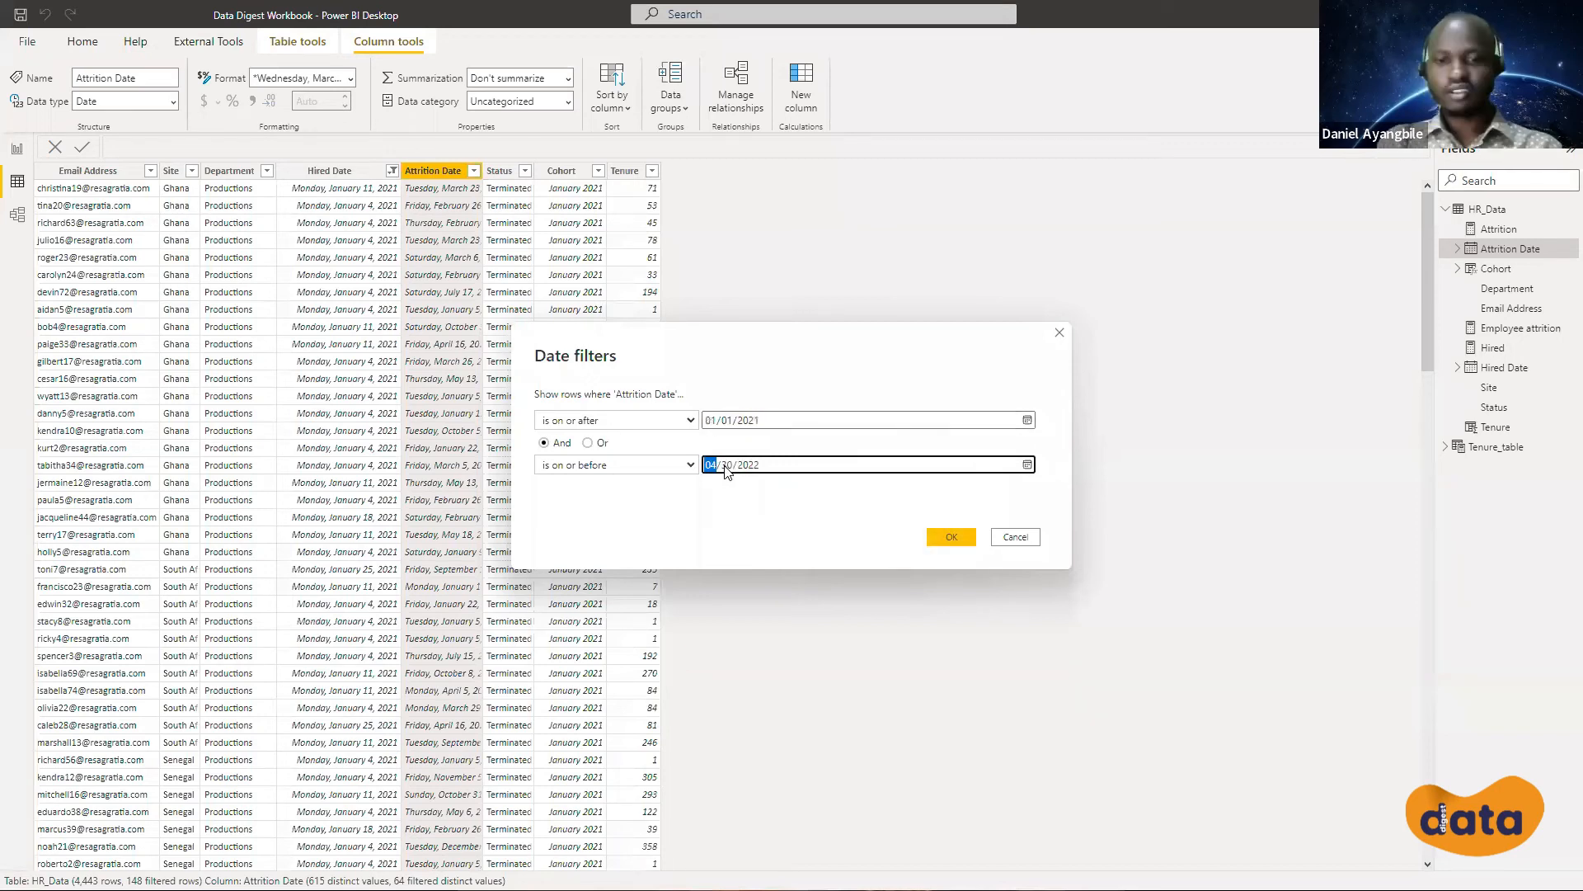
{"action": "type", "text": "01/"}
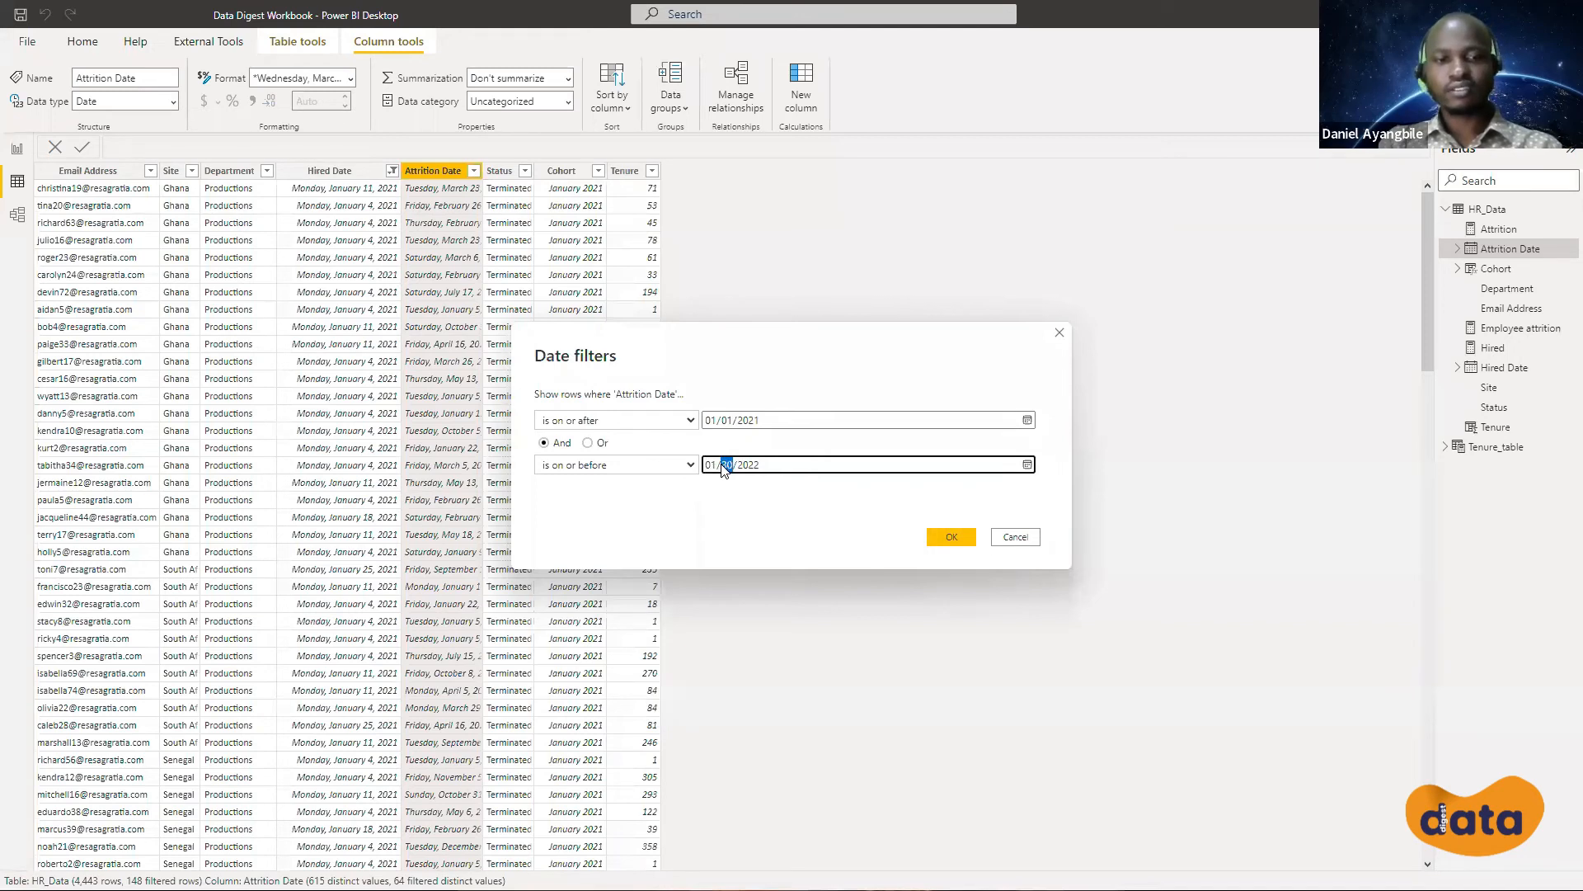
{"action": "type", "text": "31/202"}
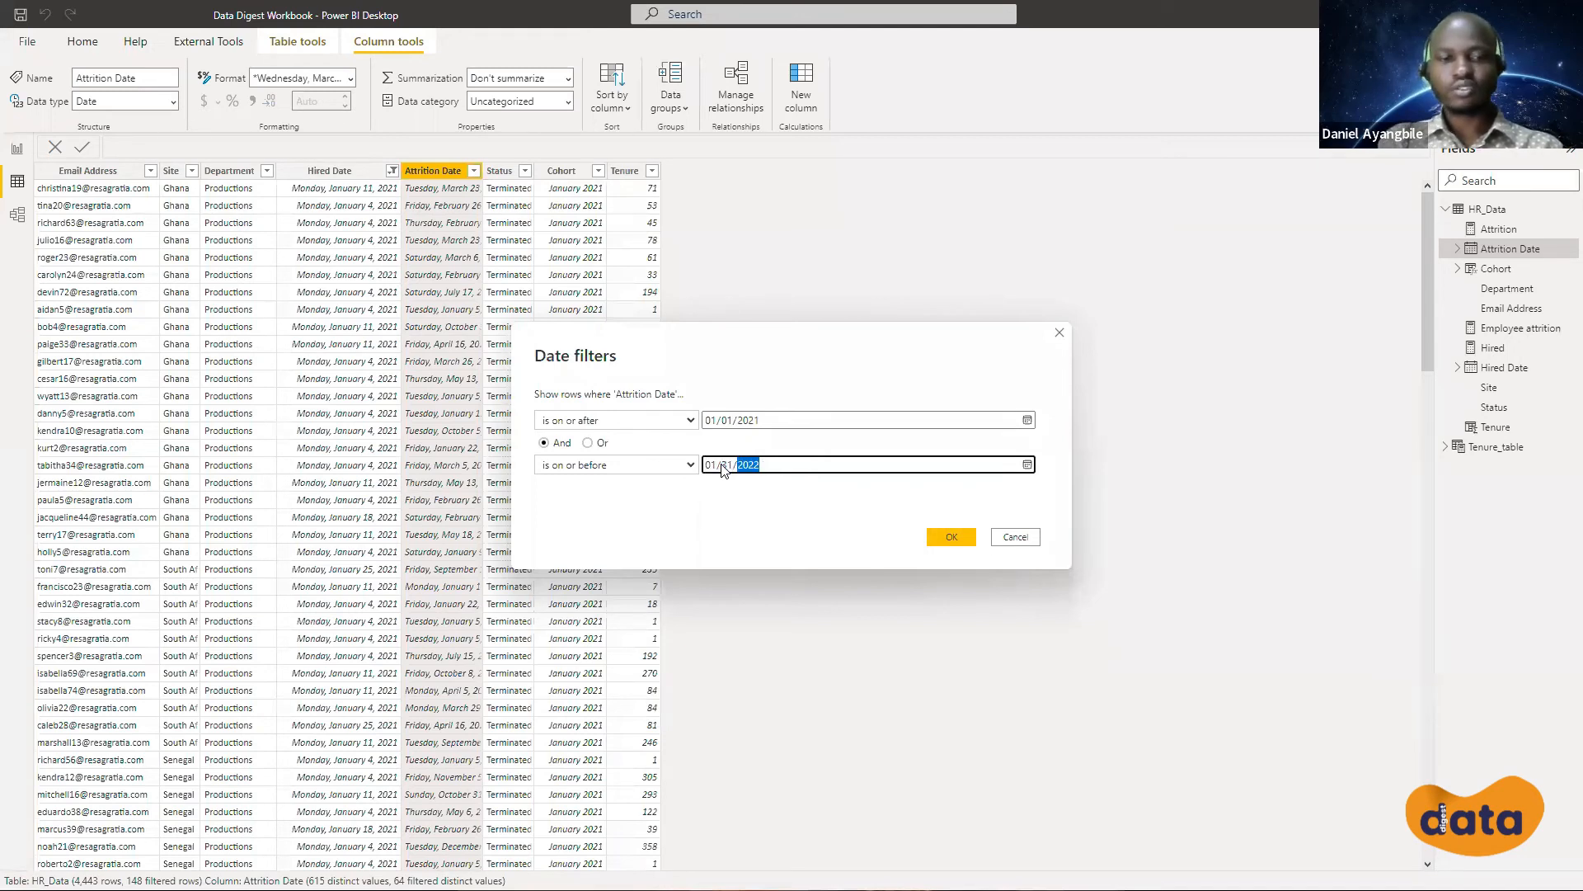
{"action": "type", "text": "1"}
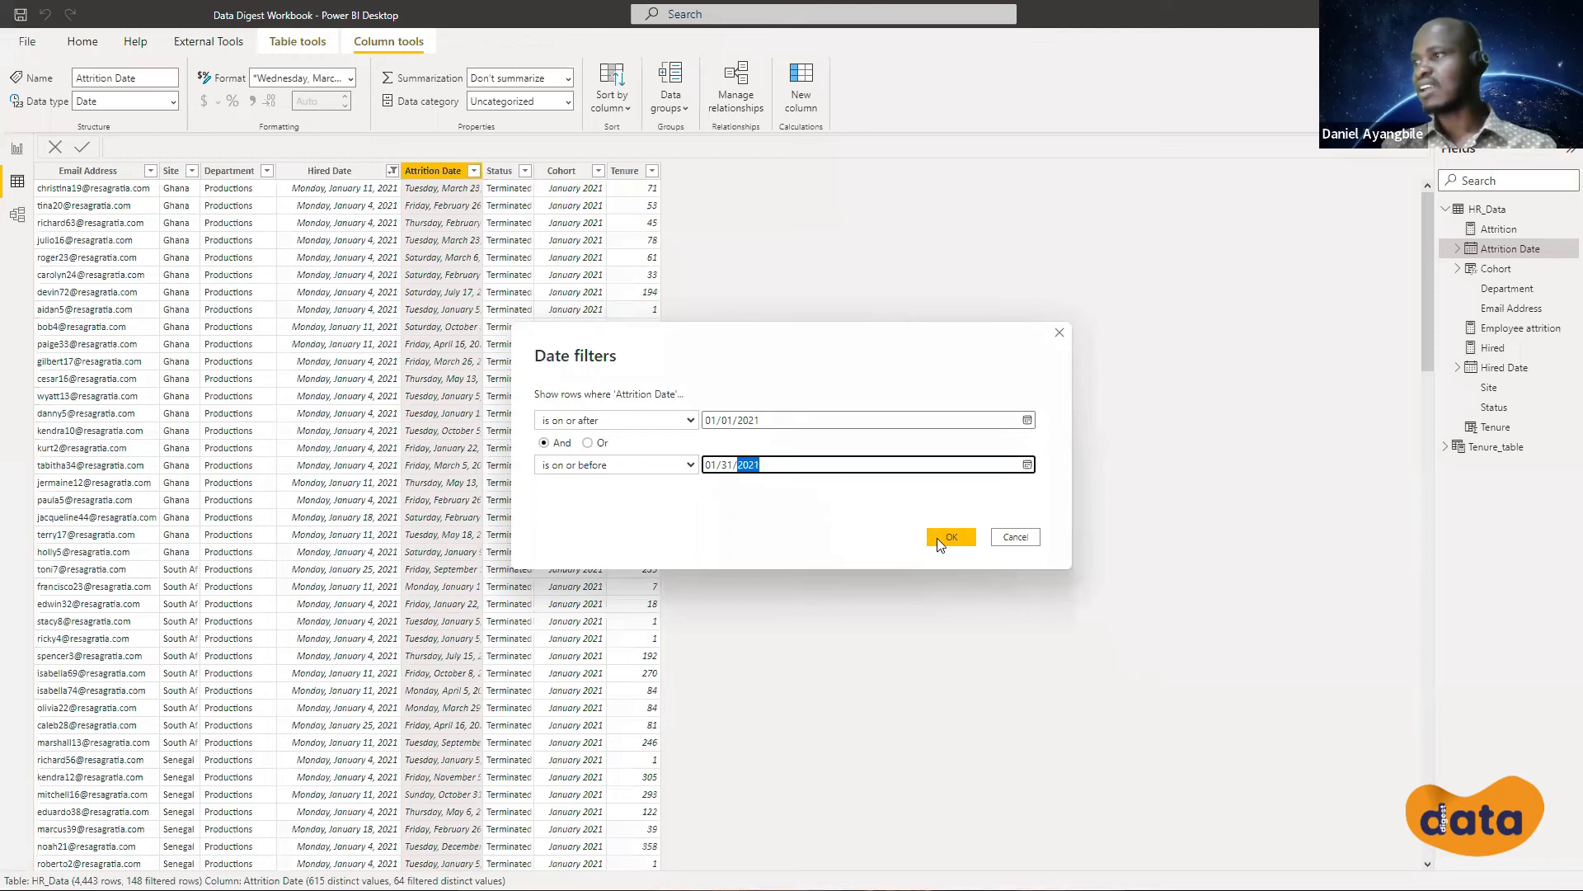
{"action": "left_click", "coordinate": [847, 529]}
{"action": "key", "text": "Return"}
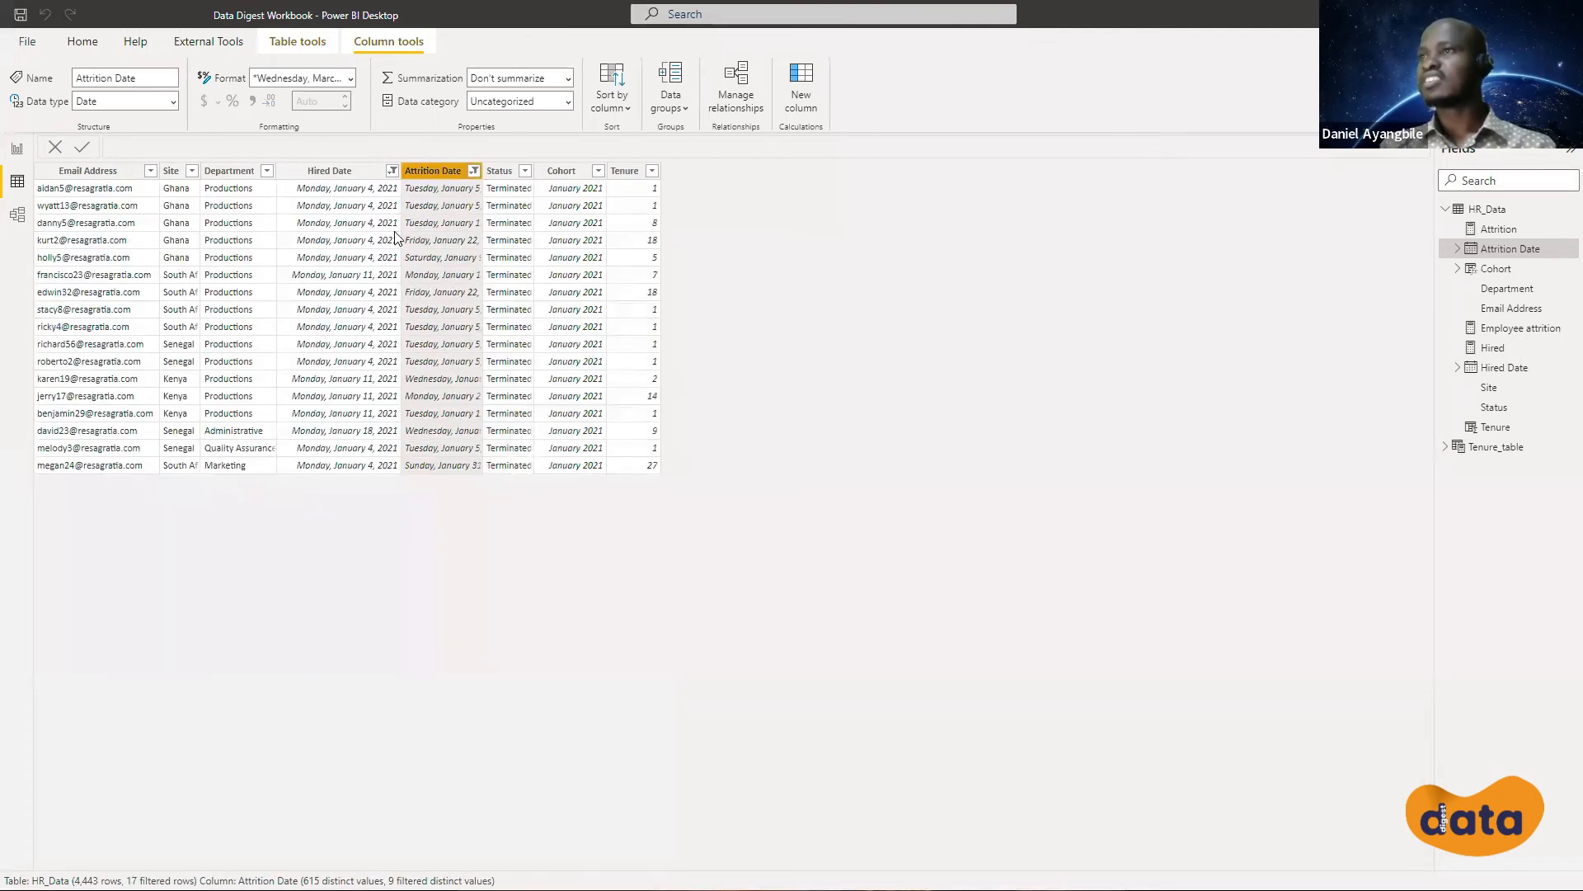
Compare the filtered rows' Hired Date and Email Address columns with the EOMONTH condition on Attrition Date in the Employee attrition measure
{"action": "left_click", "coordinate": [328, 171]}
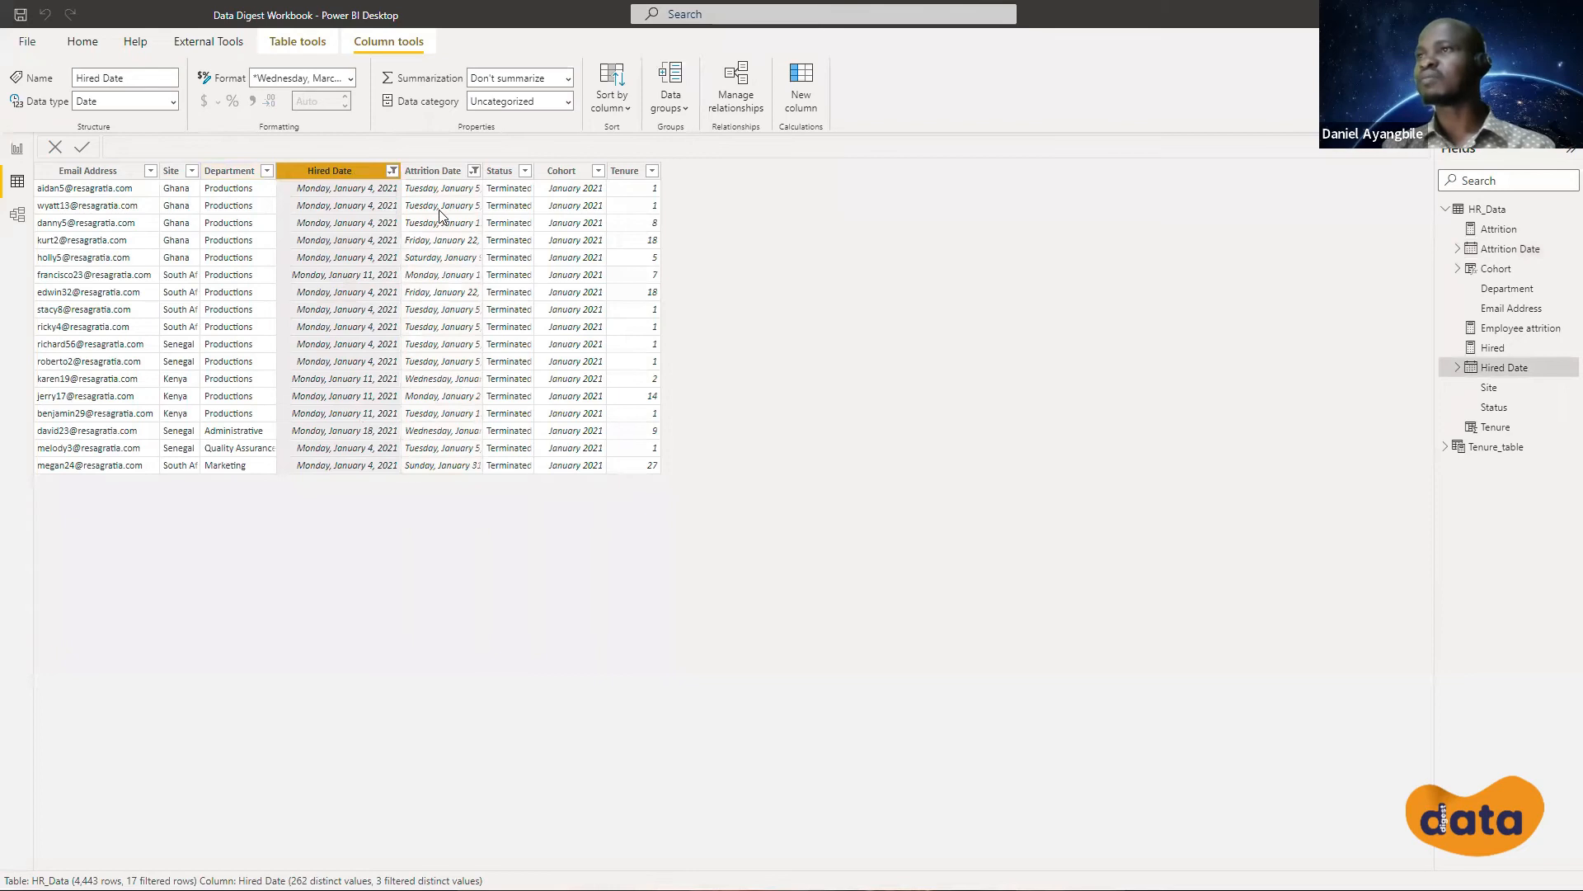
{"action": "left_click", "coordinate": [99, 175]}
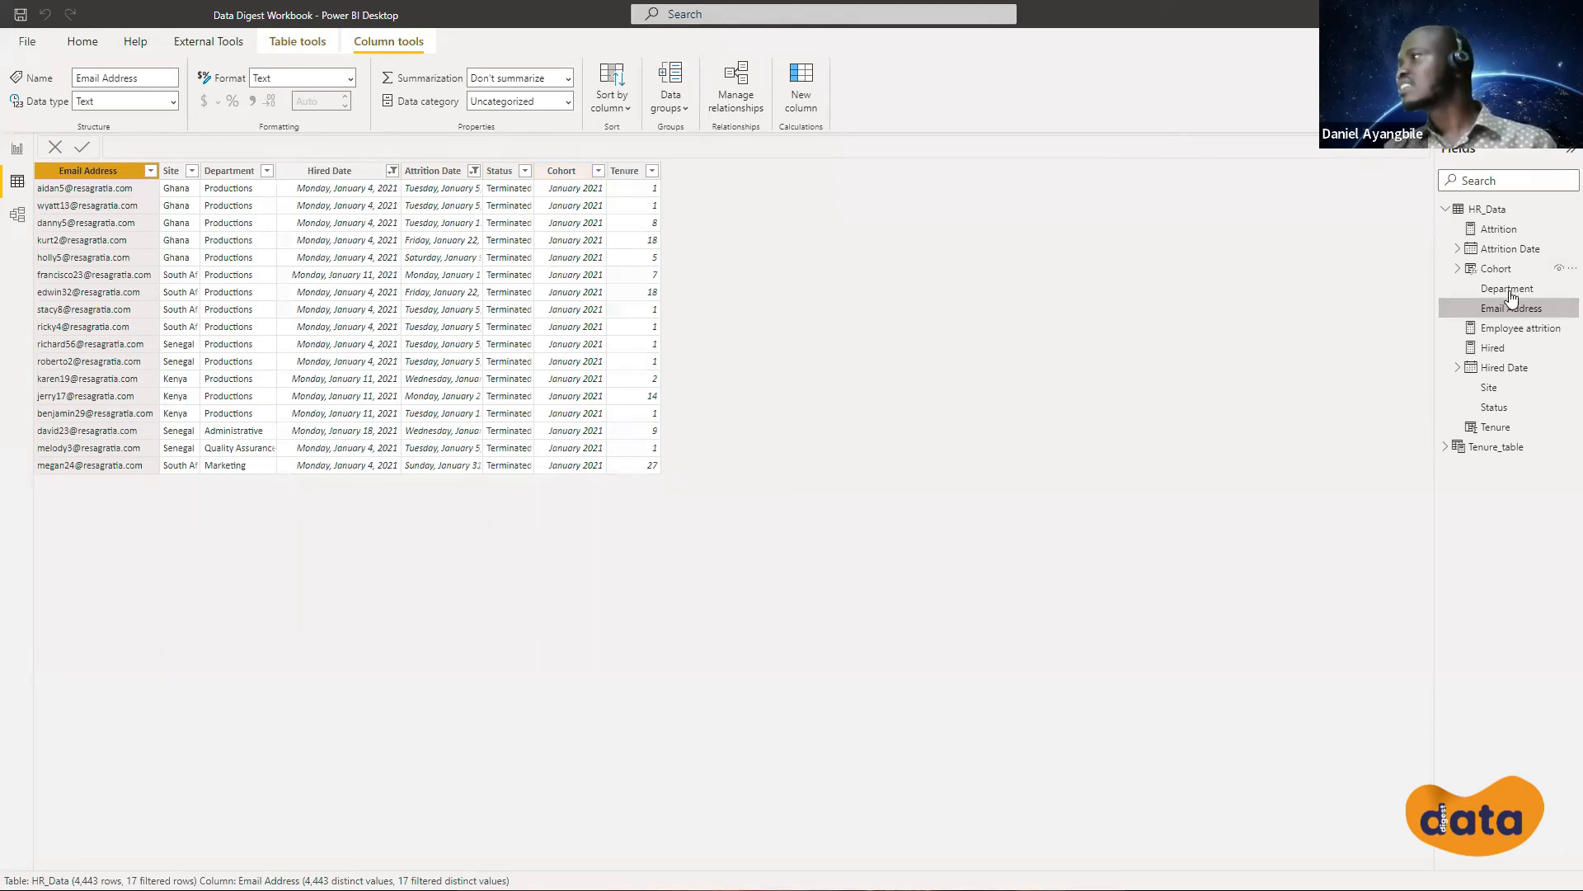
{"action": "left_click", "coordinate": [1516, 330]}
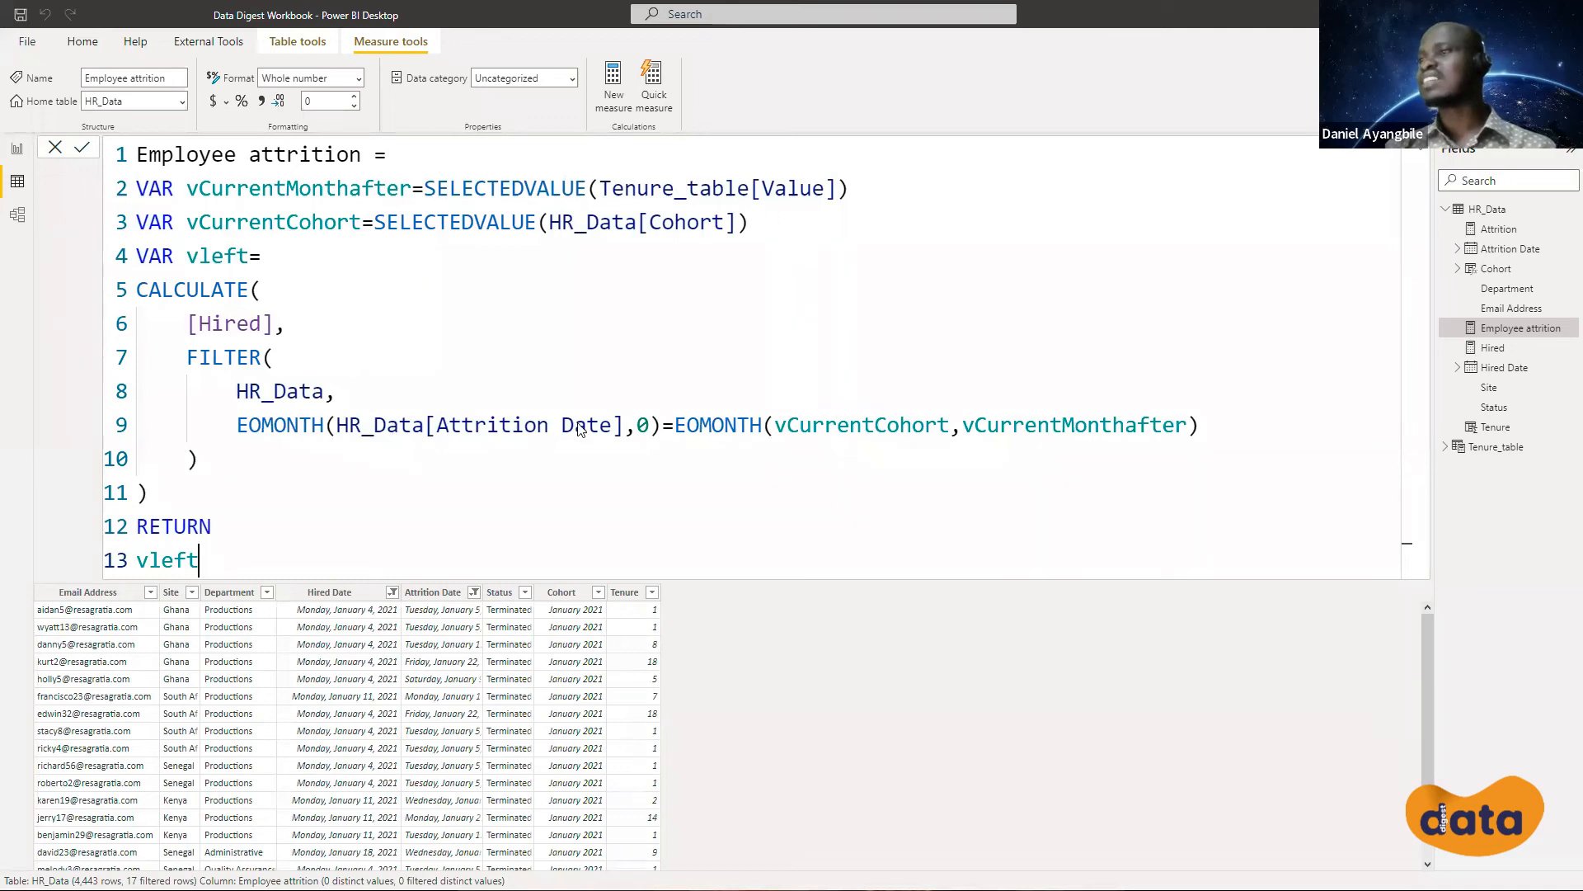
{"action": "left_click", "coordinate": [648, 429]}
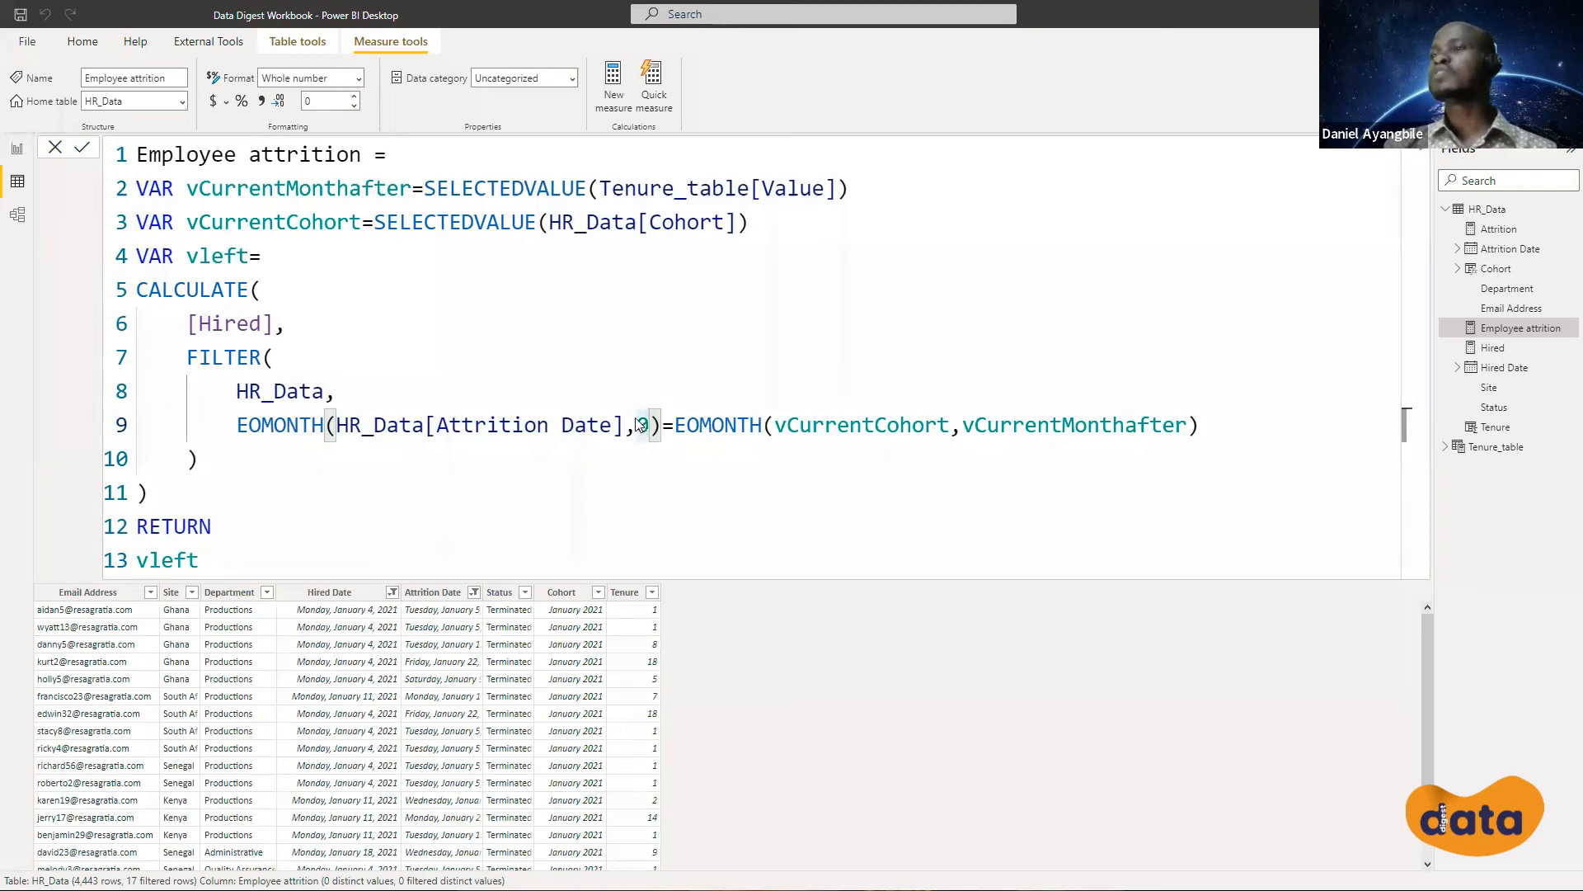
{"action": "left_click", "coordinate": [550, 428]}
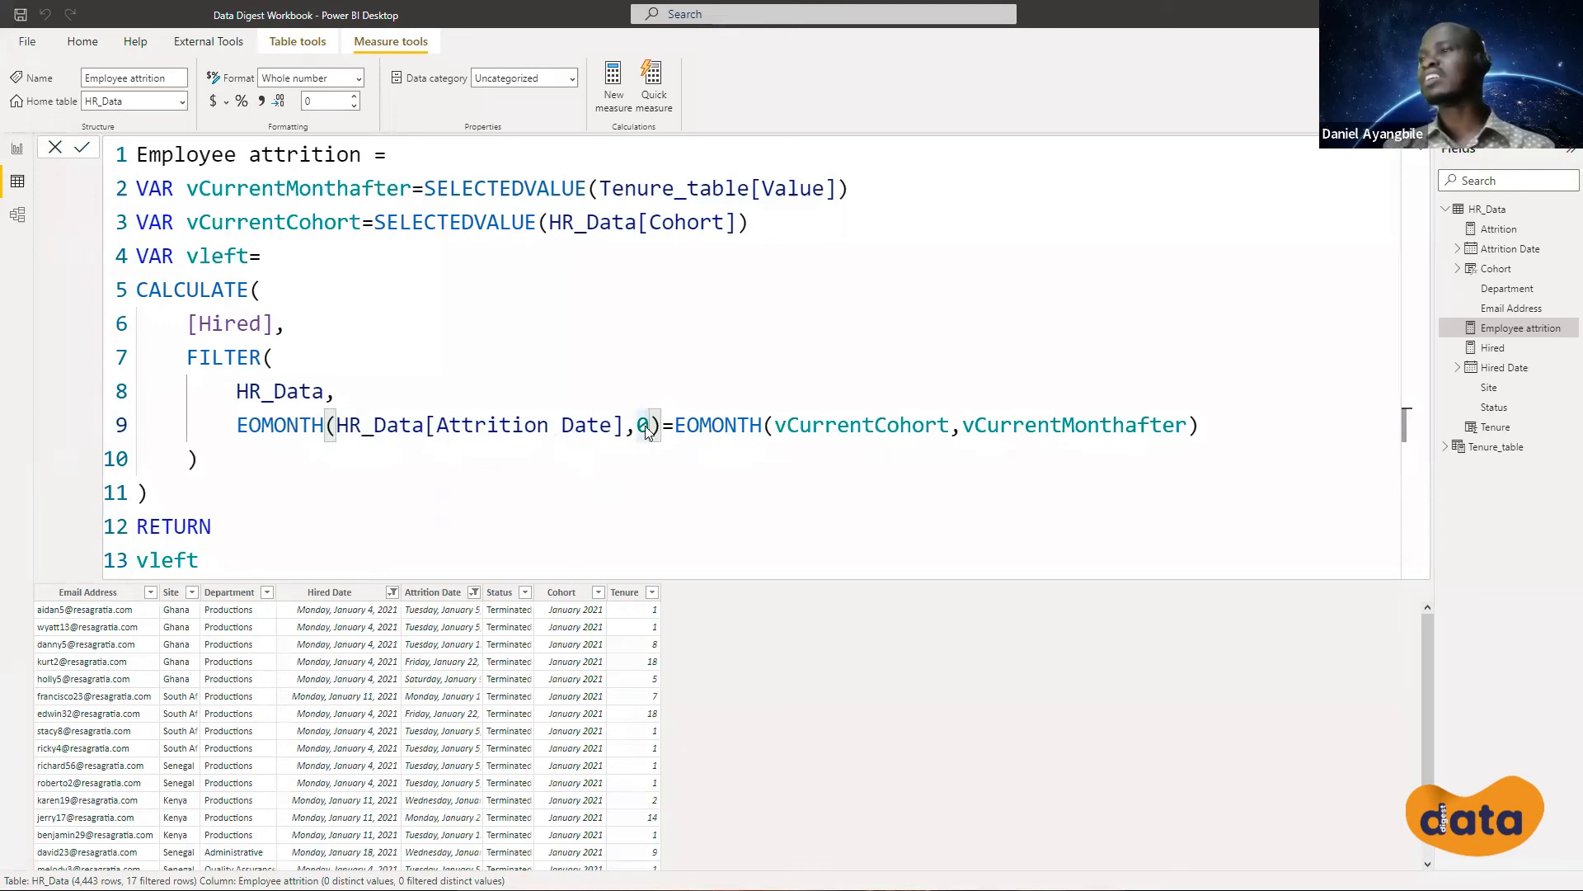
{"action": "left_click", "coordinate": [646, 432]}
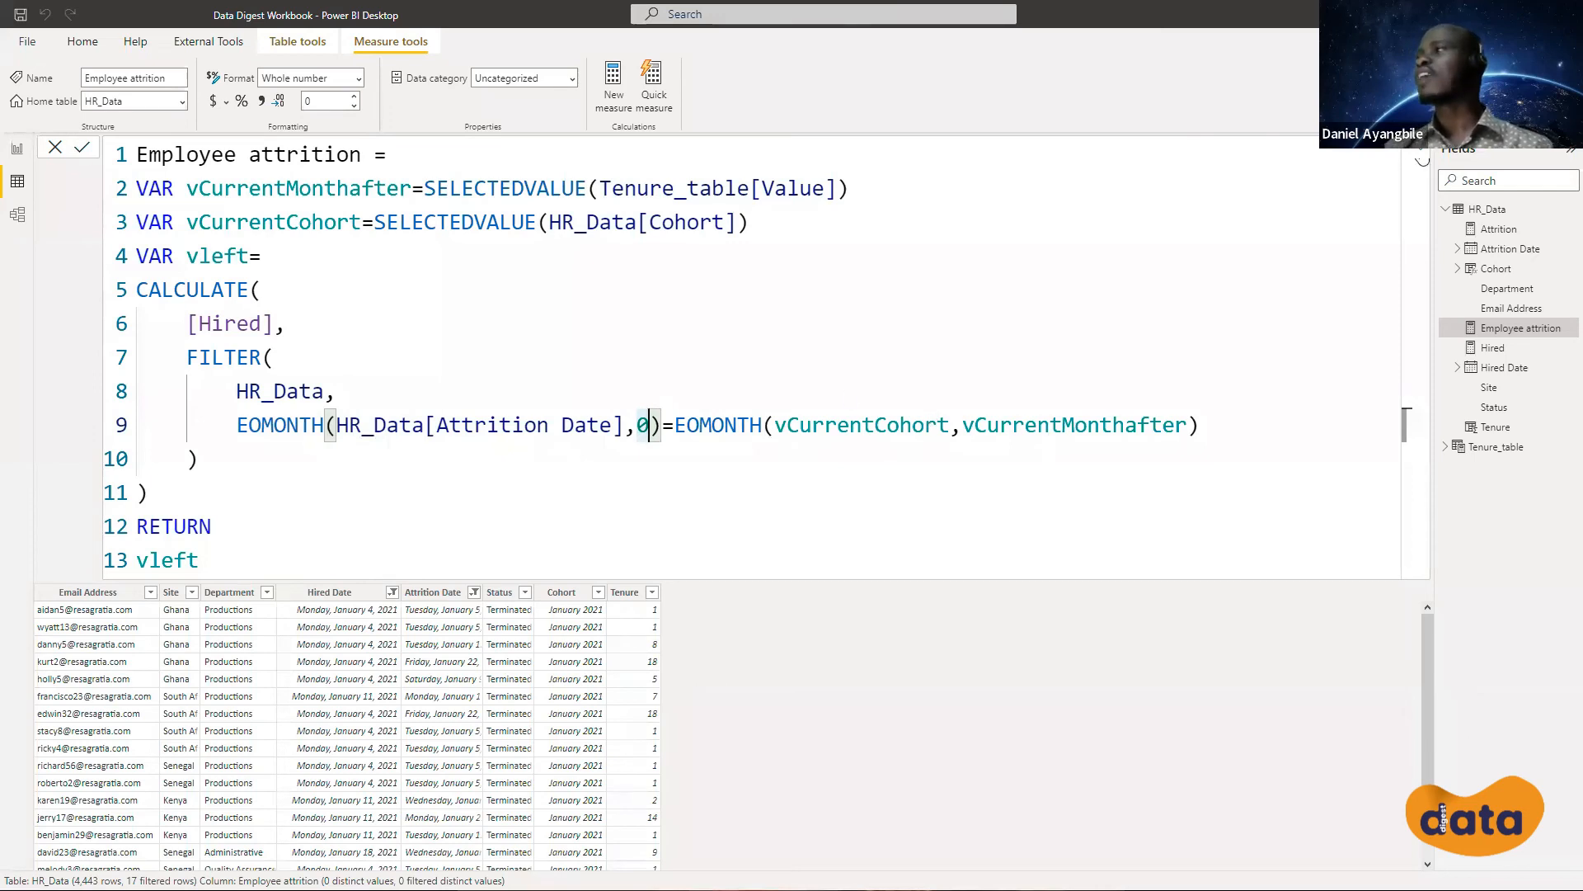
{"action": "left_click", "coordinate": [1421, 149]}
{"action": "left_click", "coordinate": [1421, 152]}
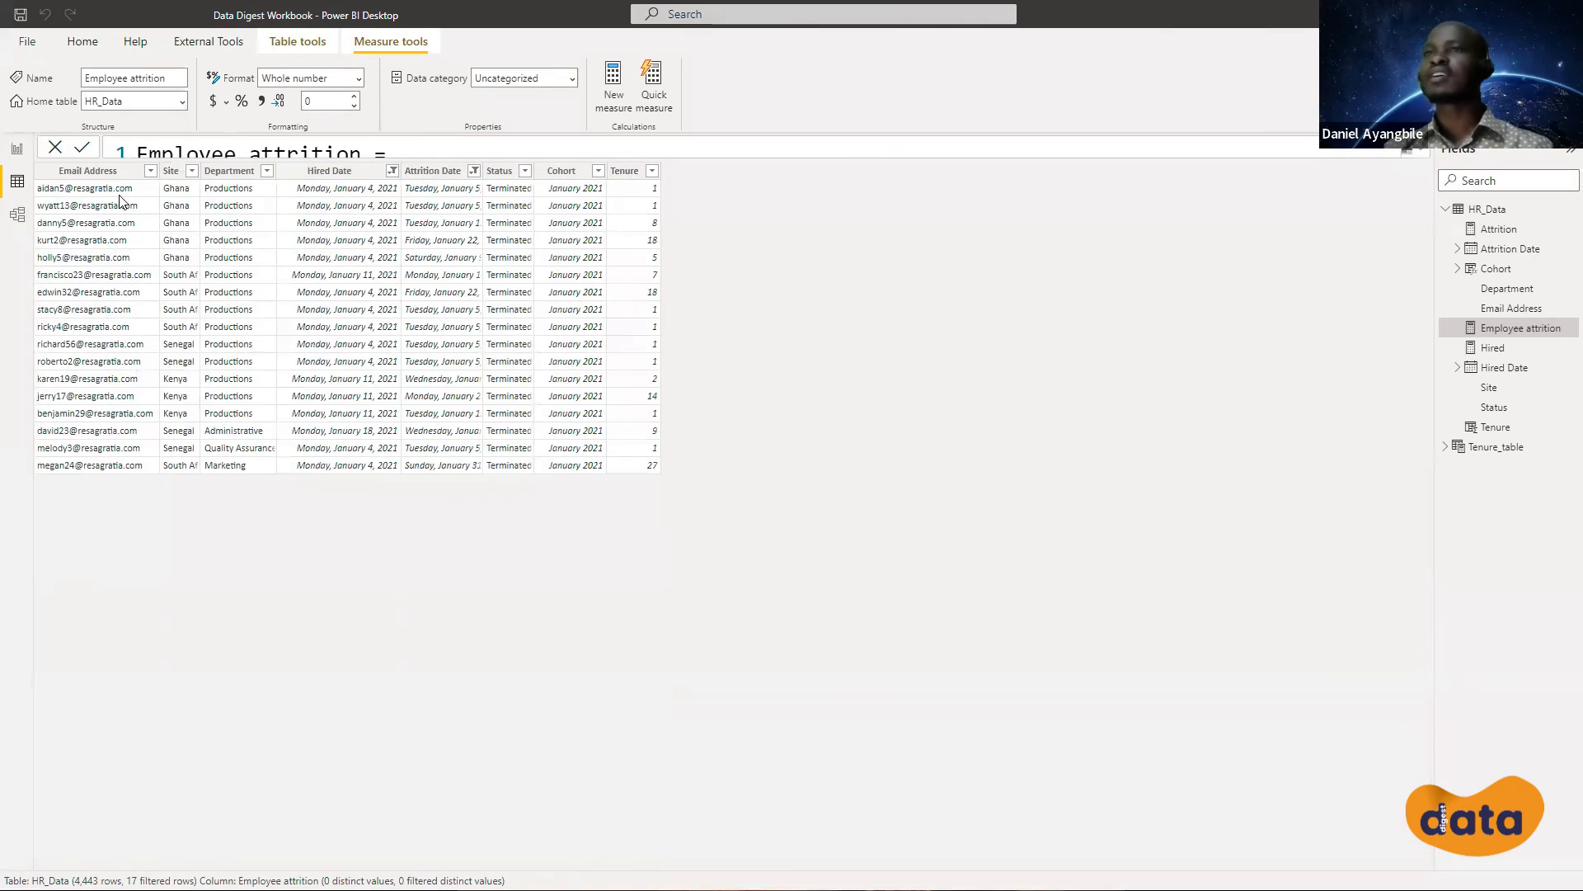
On the report page, replace the cohort matrix's Hired and Attrition values with Employee attrition and use Value from Tenure_table as its columns
{"action": "left_click", "coordinate": [18, 150]}
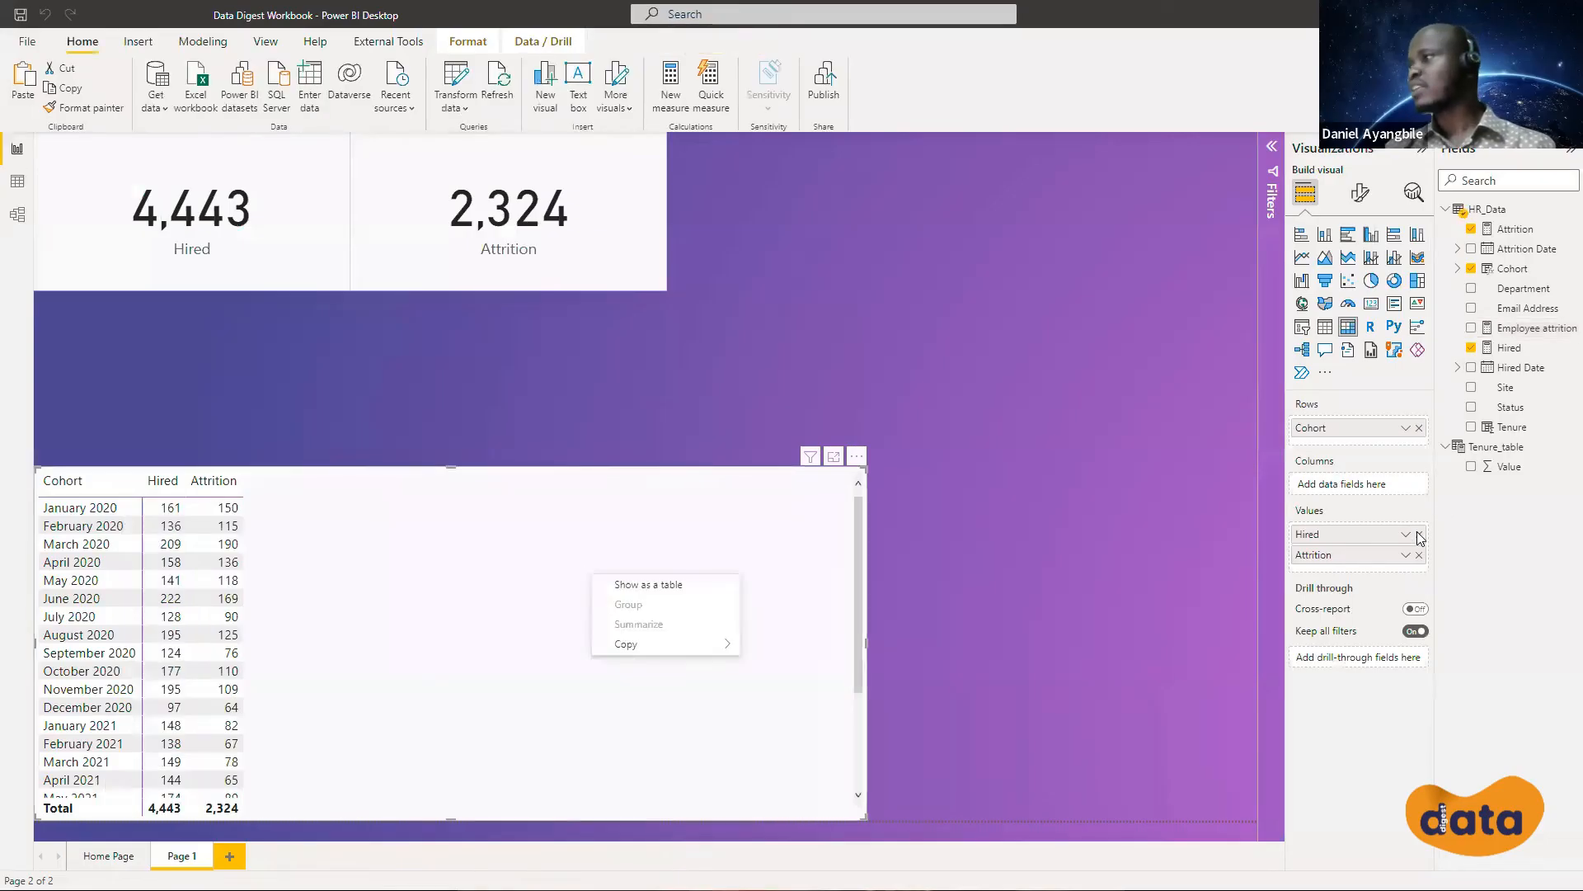
{"action": "left_click", "coordinate": [1420, 556]}
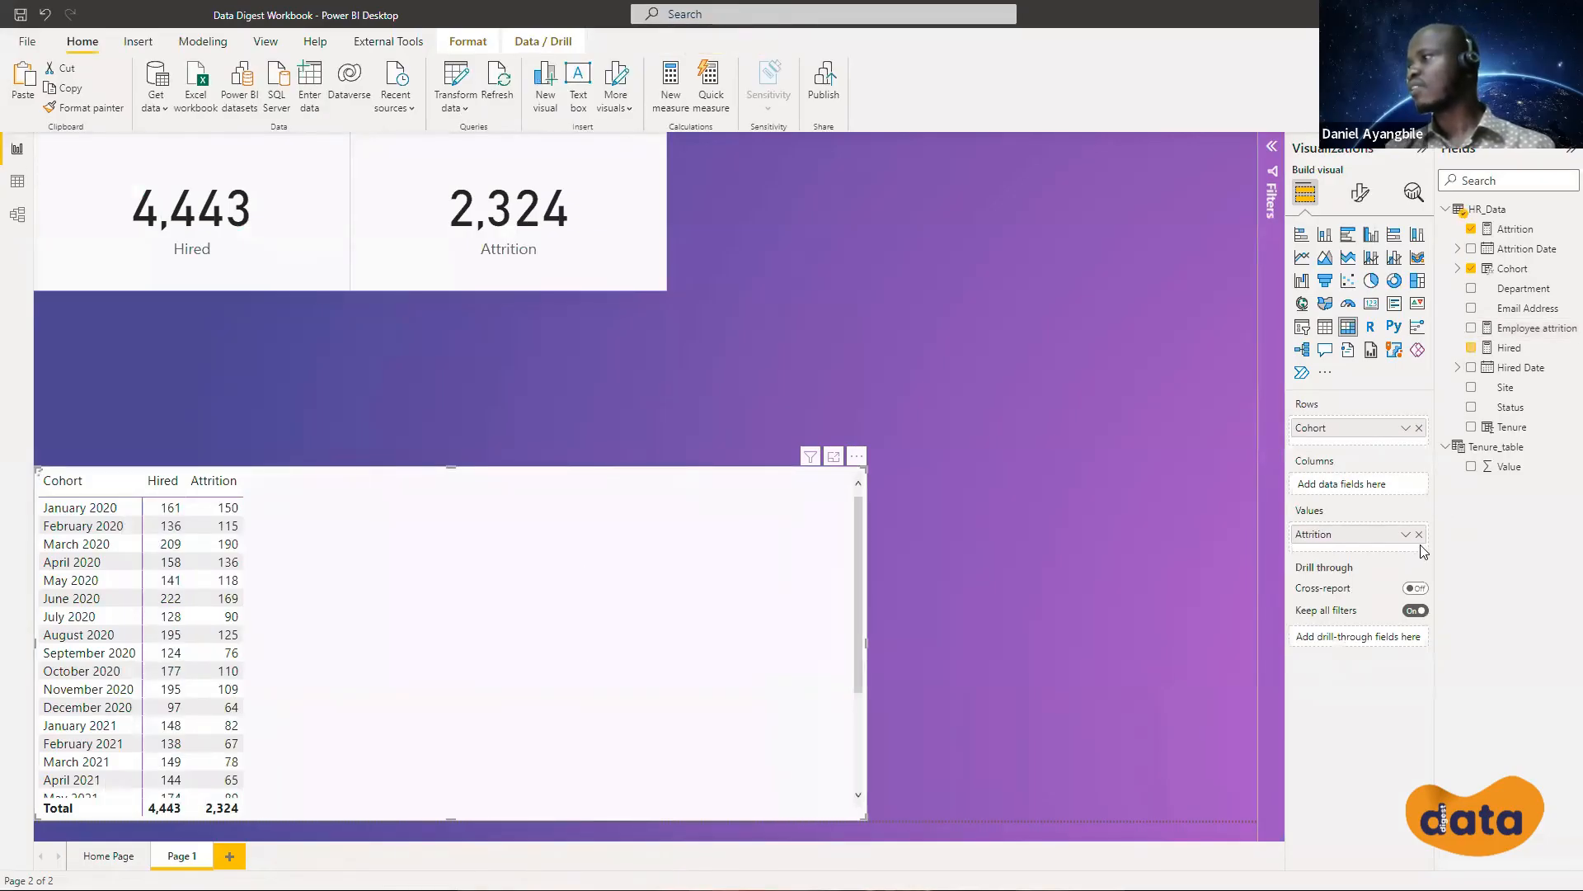
{"action": "left_click", "coordinate": [1419, 535]}
{"action": "left_click_drag", "start_coordinate": [1510, 466], "coordinate": [1365, 487]}
{"action": "left_click_drag", "start_coordinate": [1530, 328], "coordinate": [1364, 545]}
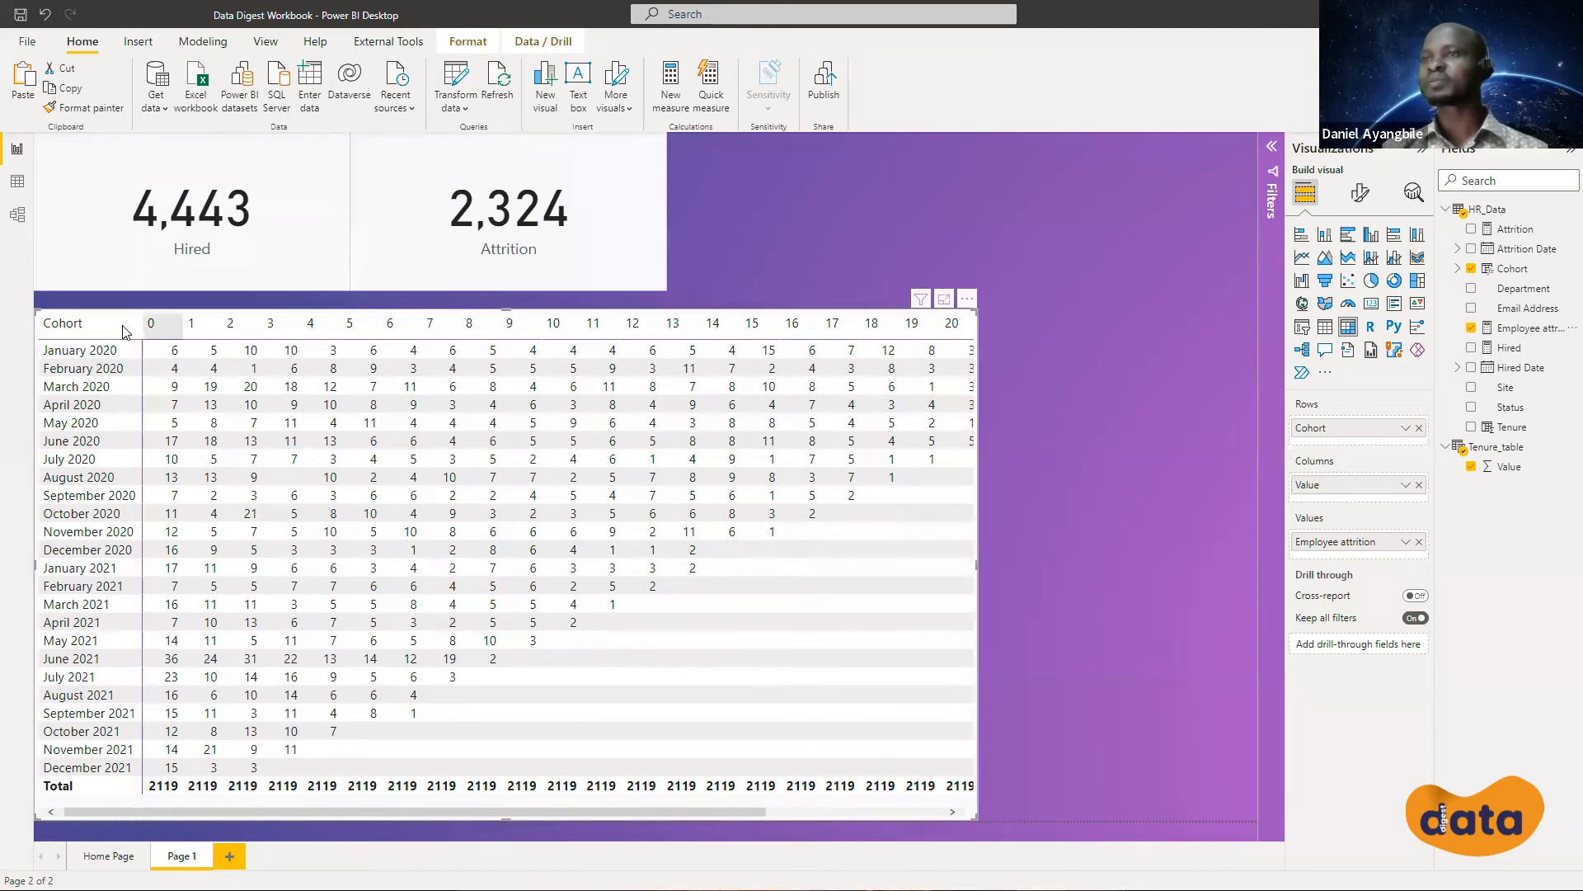
Review the Employee attrition formula against the cohort matrix's tenure columns, reducing the formula text size so both can be read
{"action": "left_click", "coordinate": [1539, 334]}
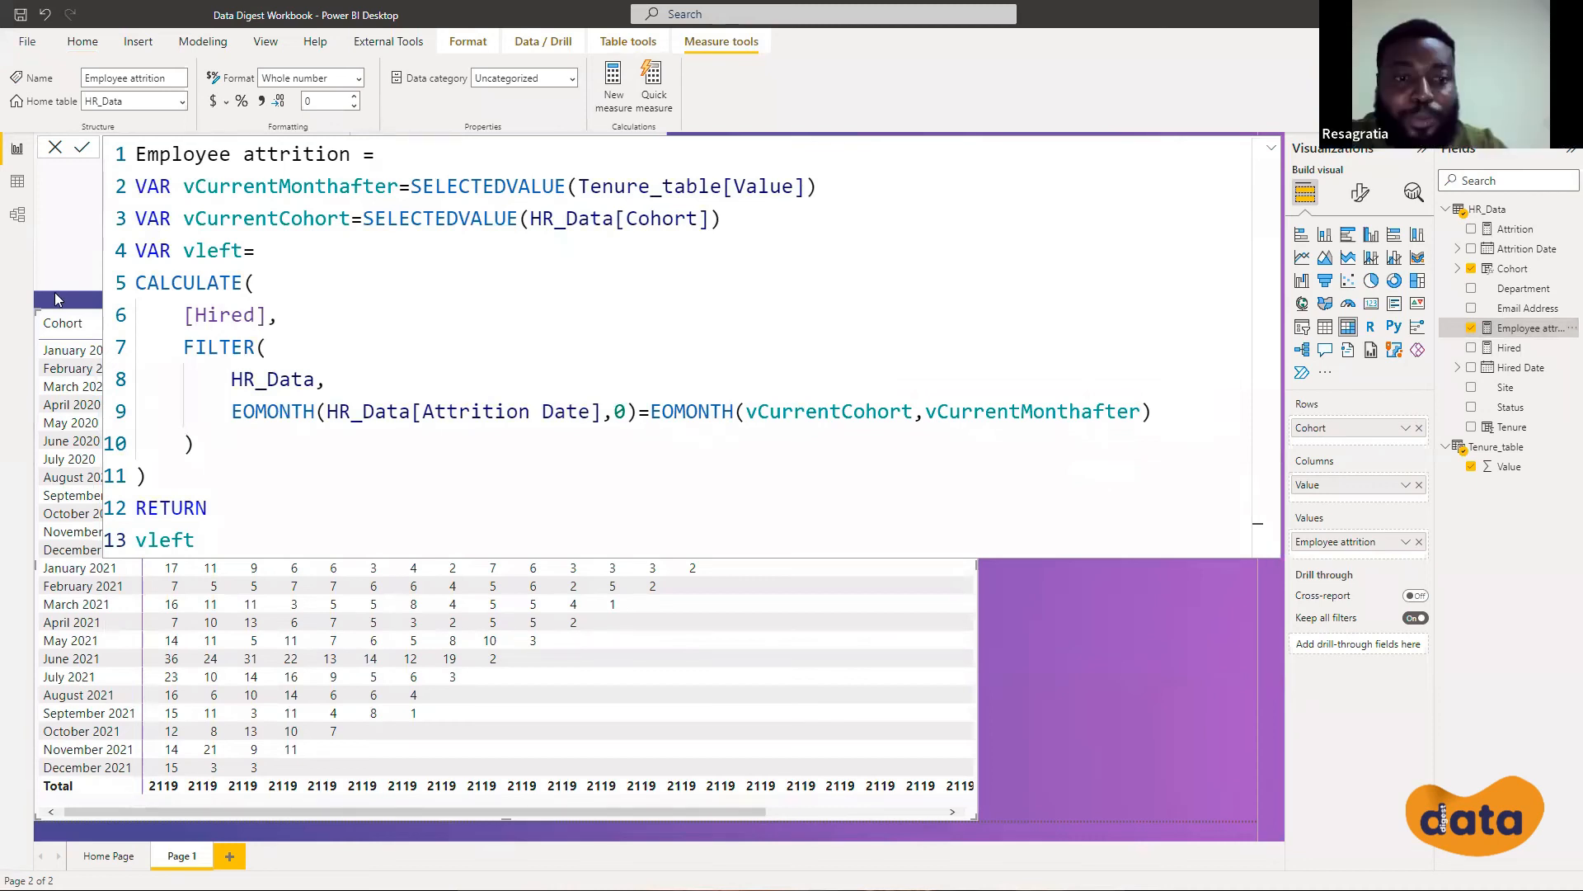
{"action": "left_click", "coordinate": [978, 641]}
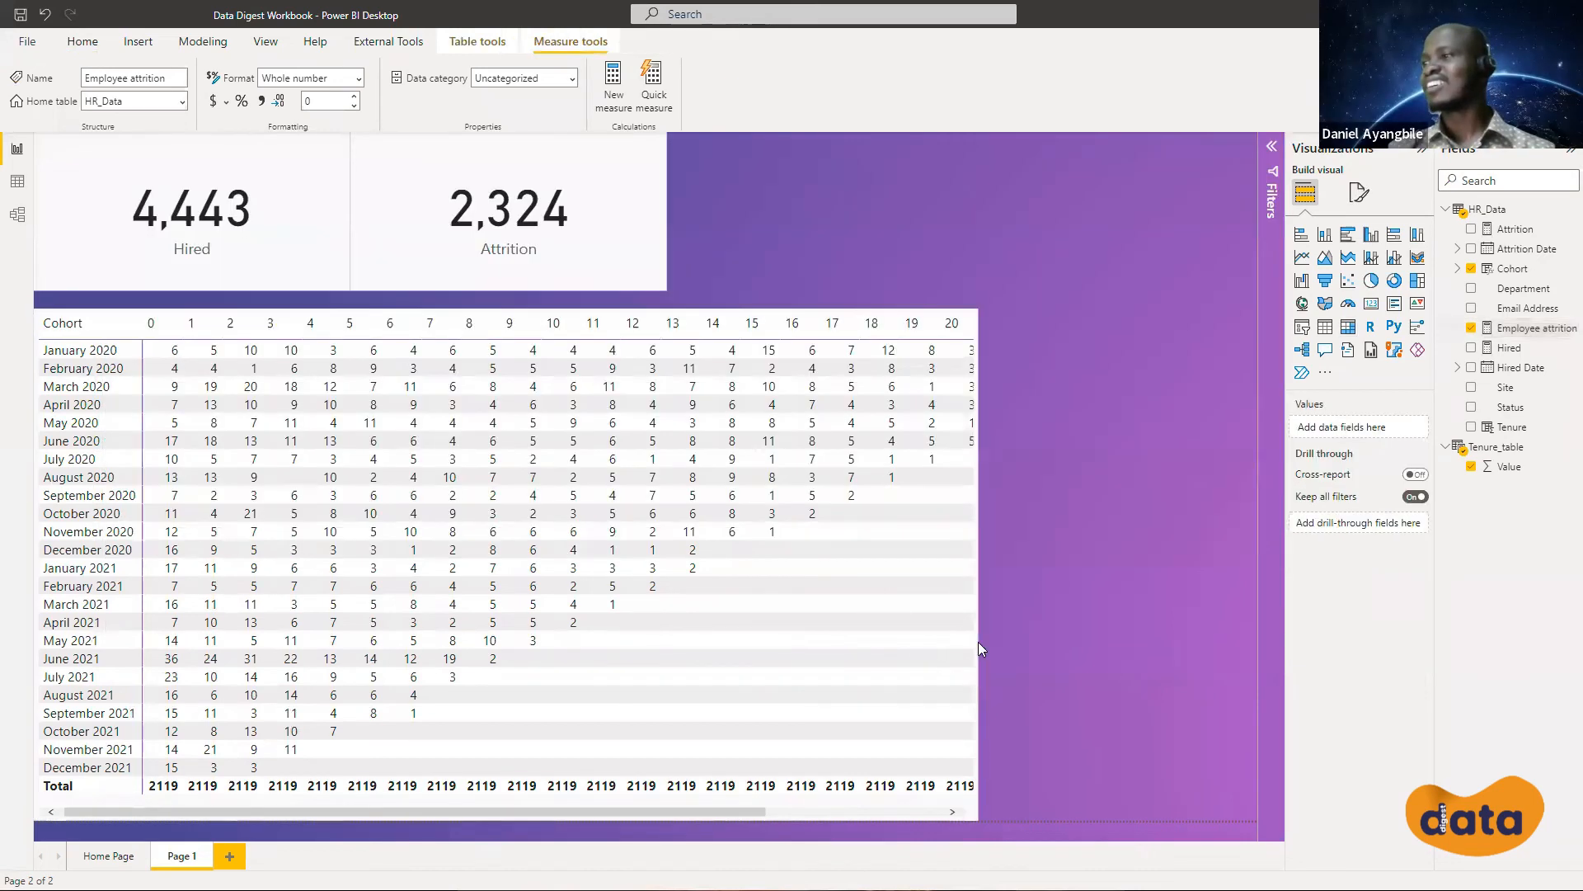
{"action": "left_click", "coordinate": [348, 323]}
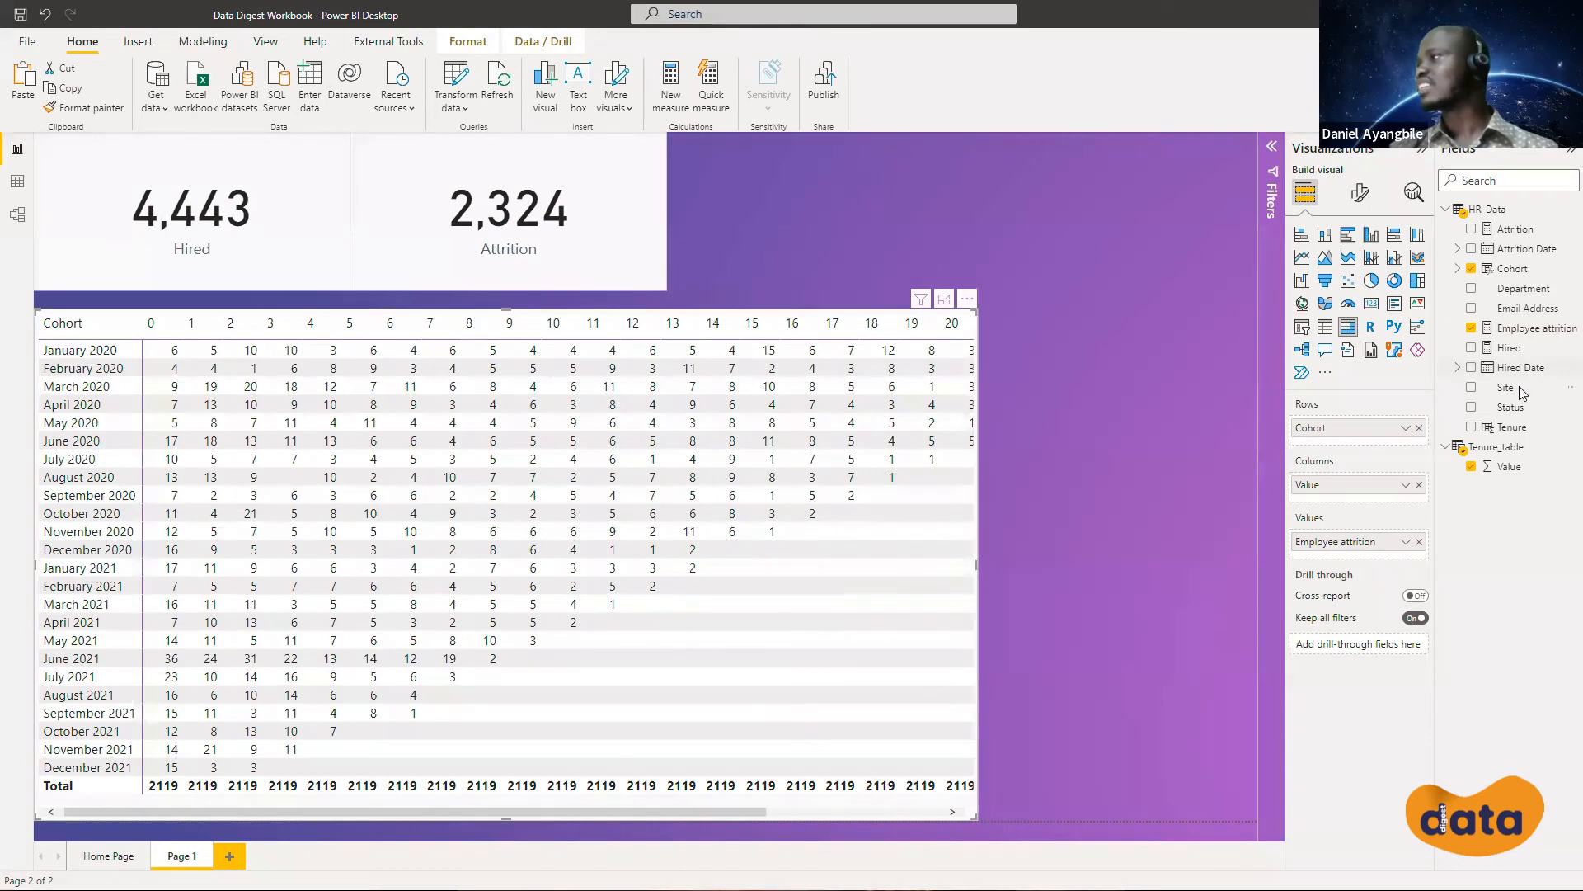
{"action": "left_click", "coordinate": [1536, 329]}
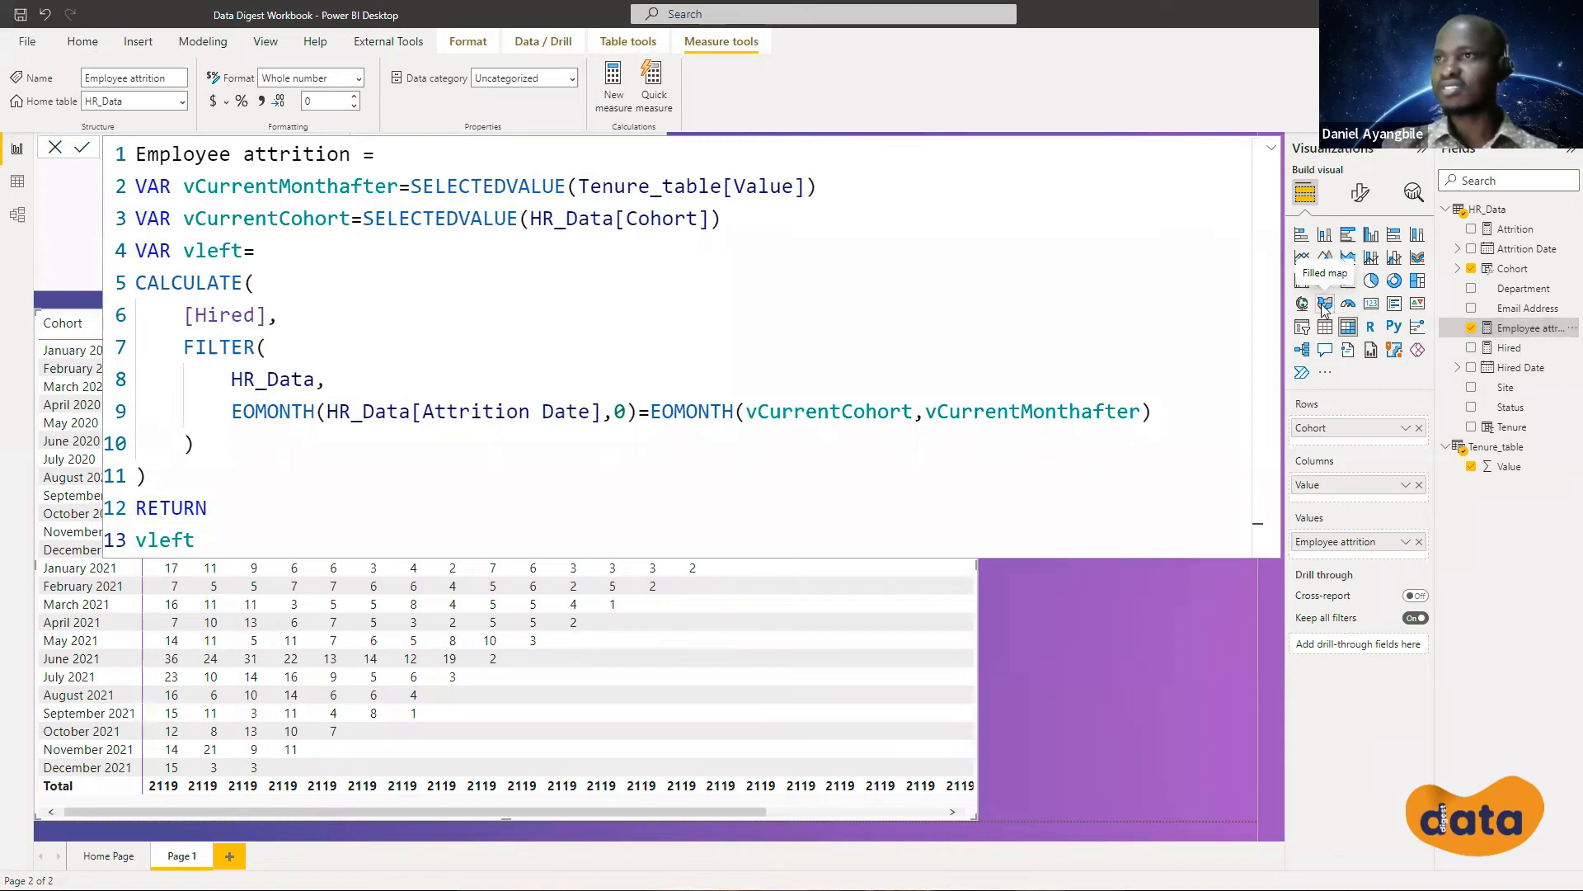
{"action": "left_click", "coordinate": [736, 475]}
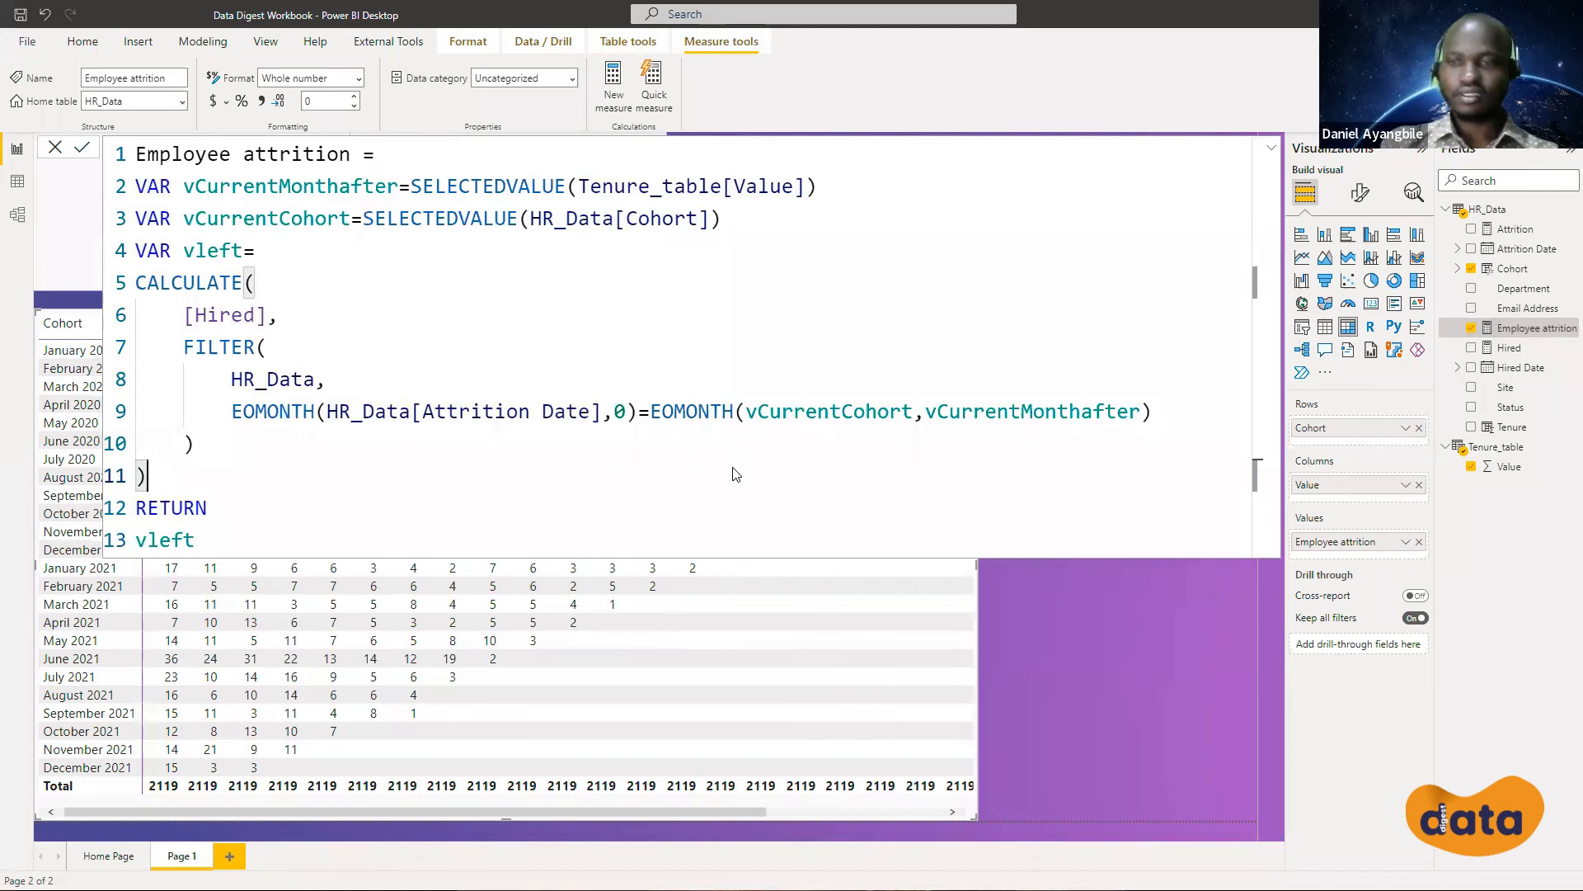
{"action": "scroll", "coordinate": [736, 474], "scroll_direction": "down", "scroll_amount": 6, "text": "ctrl"}
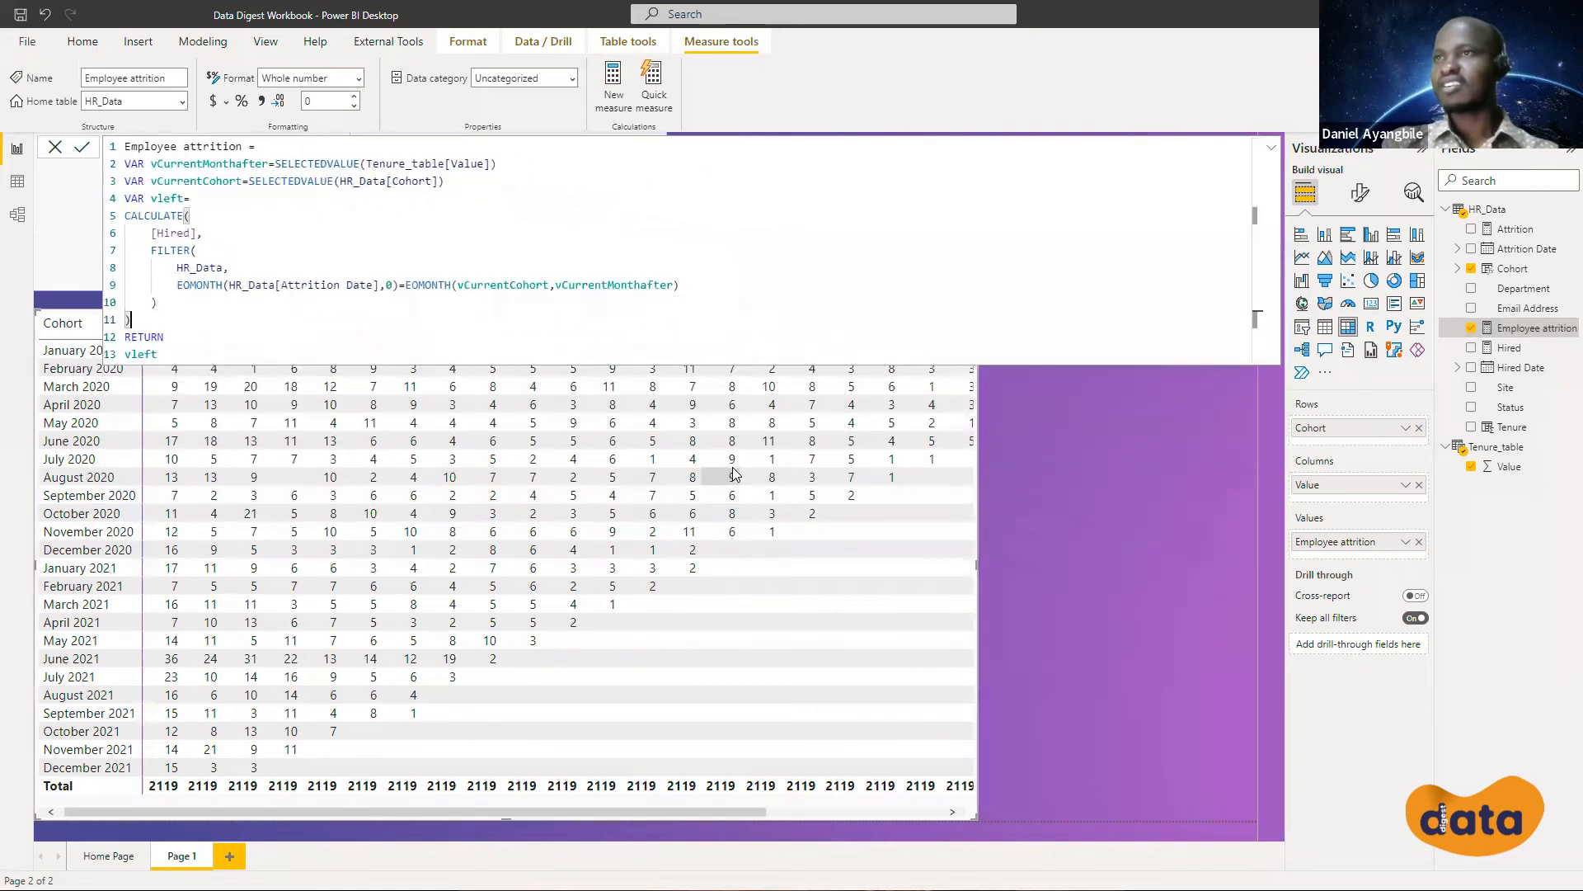
{"action": "scroll", "coordinate": [737, 475], "scroll_direction": "down", "scroll_amount": 3, "text": "ctrl"}
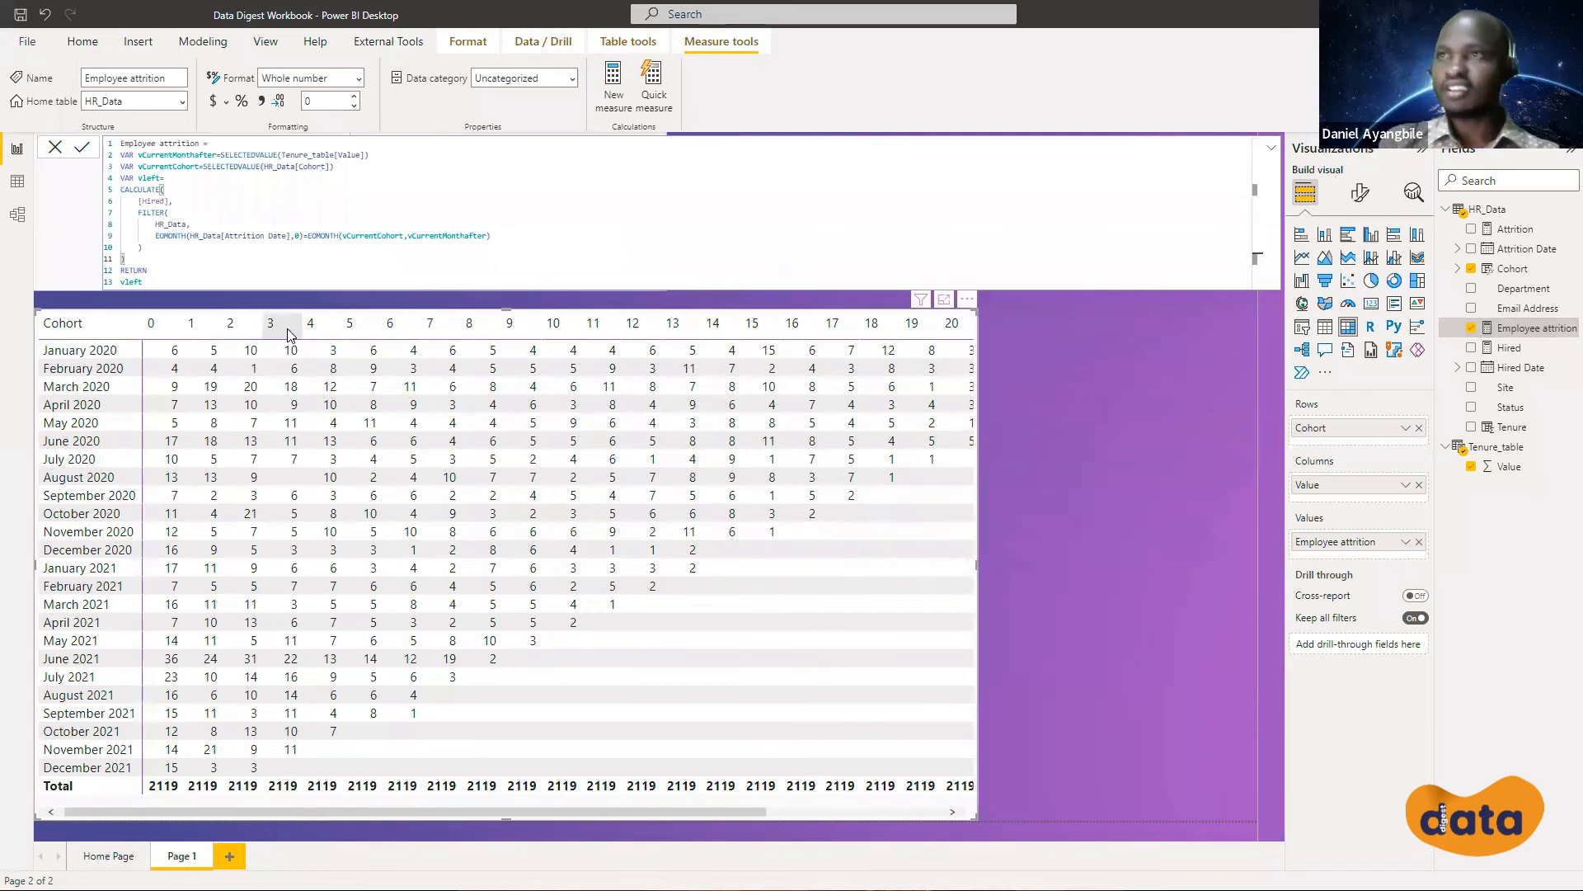
{"action": "scroll", "coordinate": [282, 322], "scroll_direction": "up", "scroll_amount": 3, "text": "ctrl"}
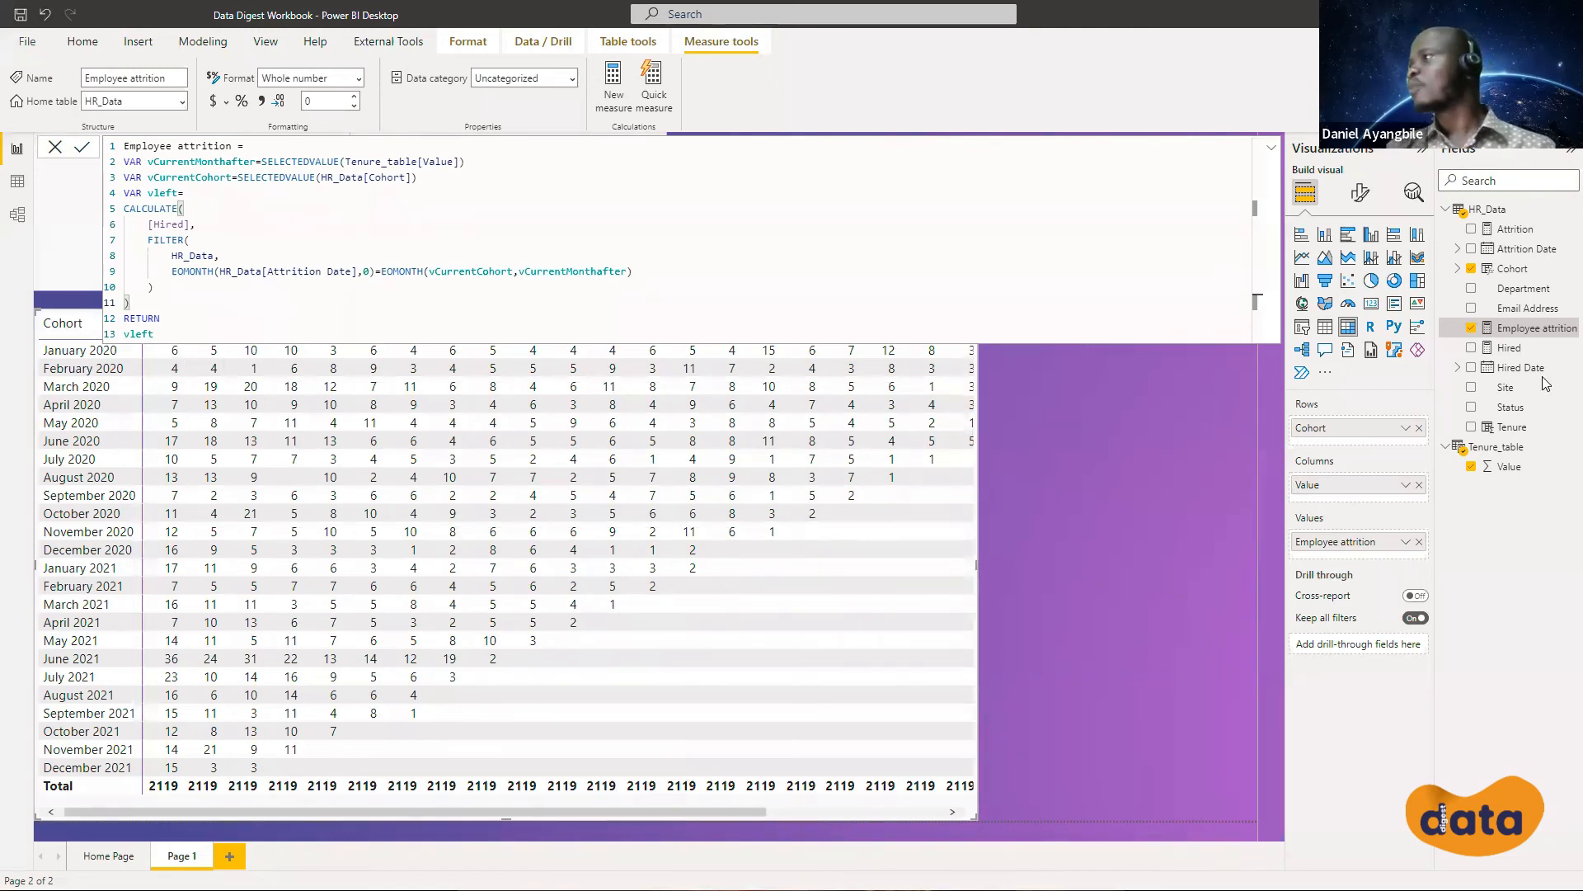
{"action": "right_click", "coordinate": [1542, 340]}
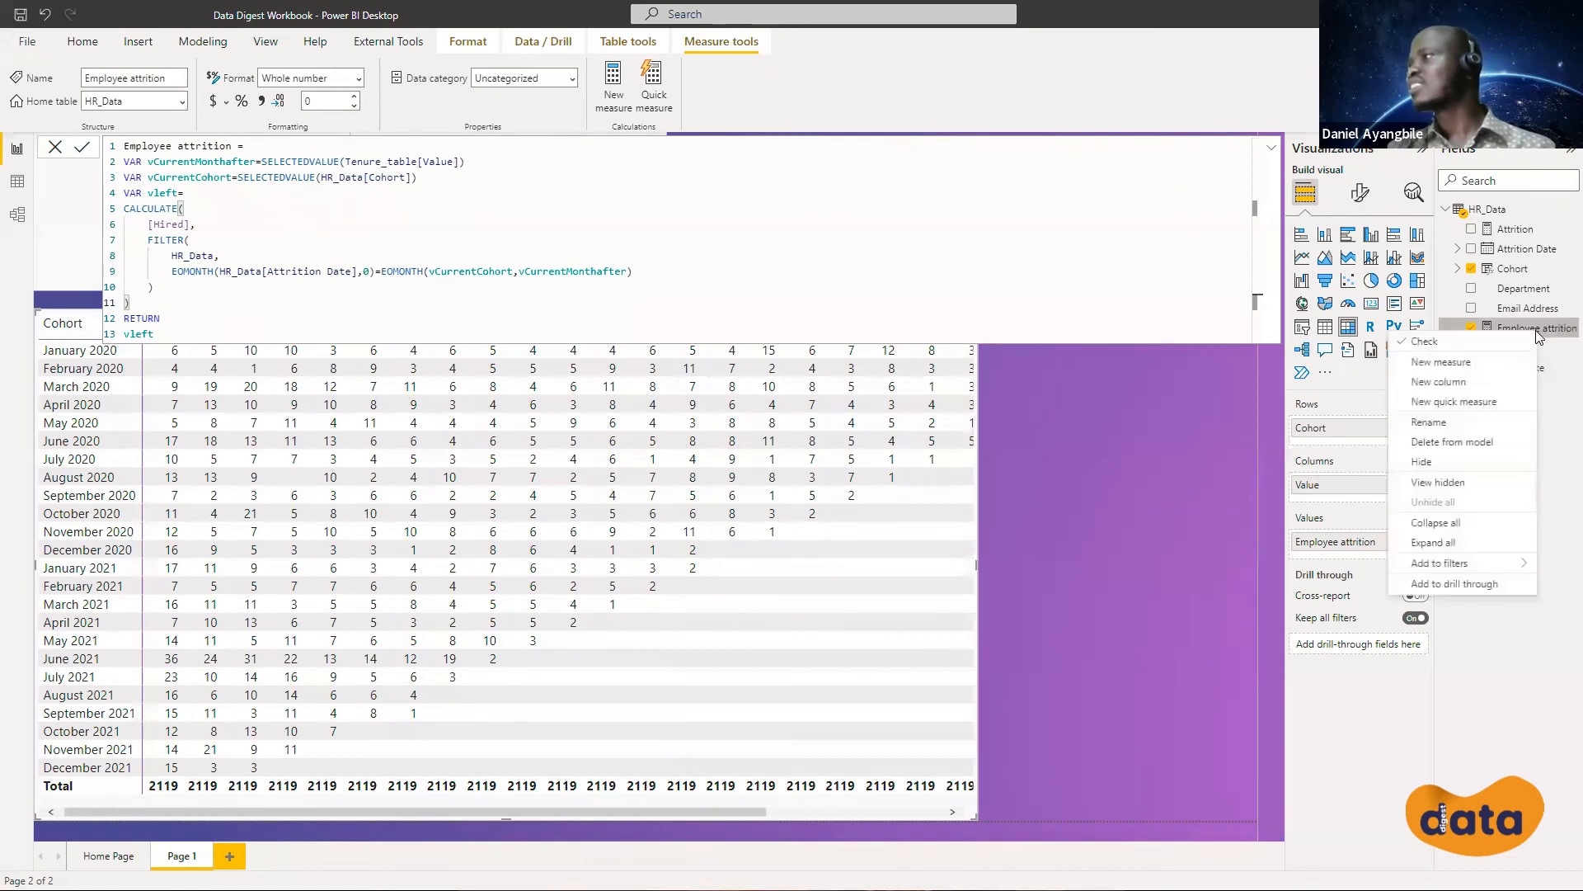
{"action": "key", "text": "Escape"}
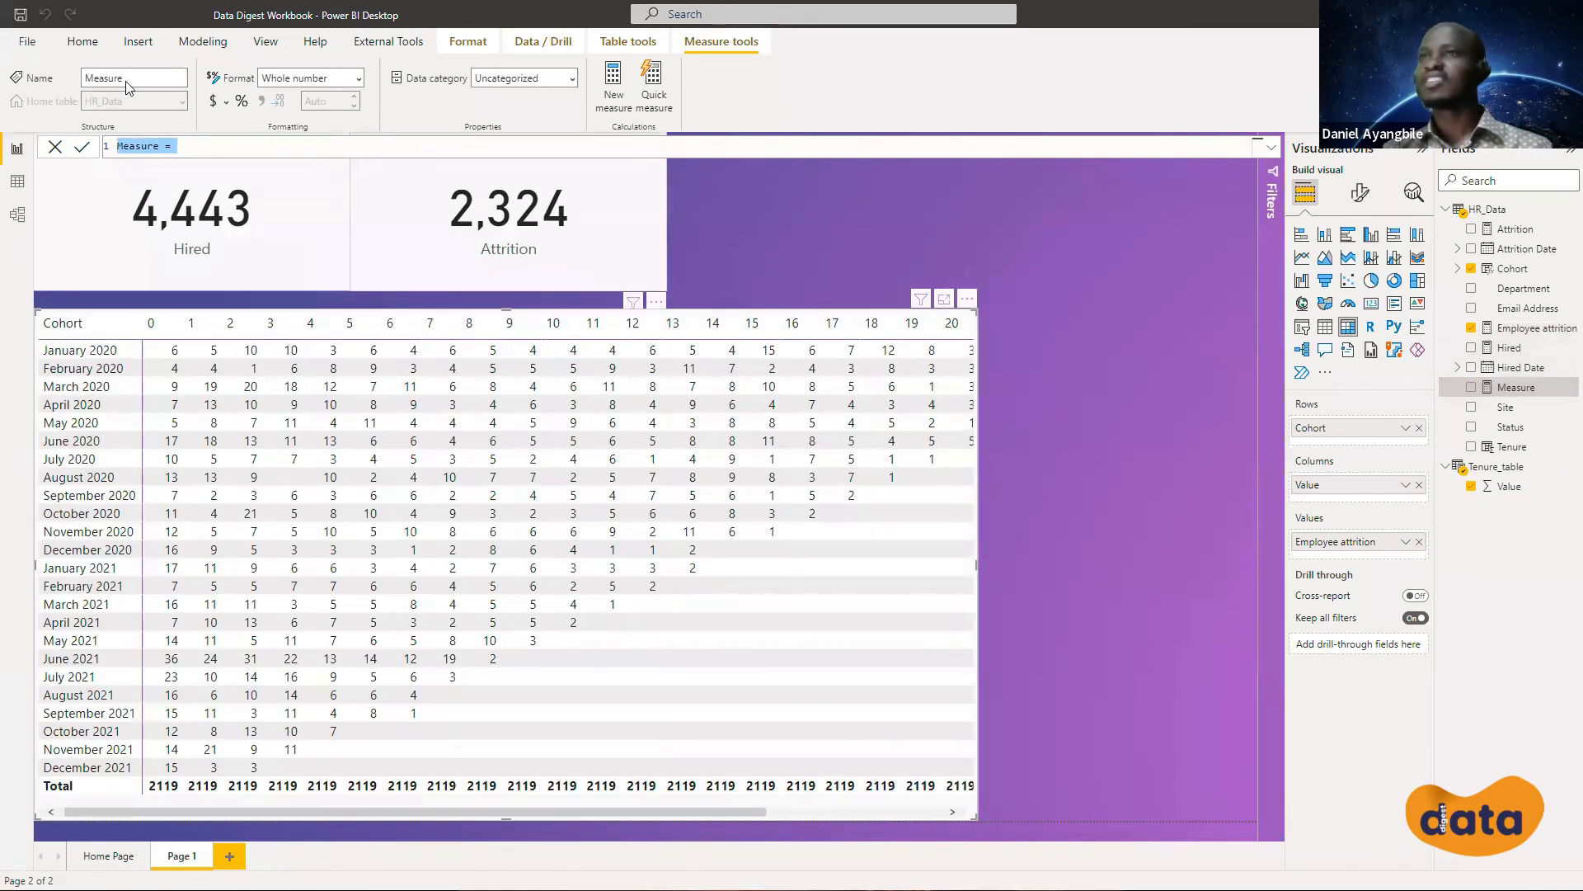
{"action": "left_click", "coordinate": [55, 148]}
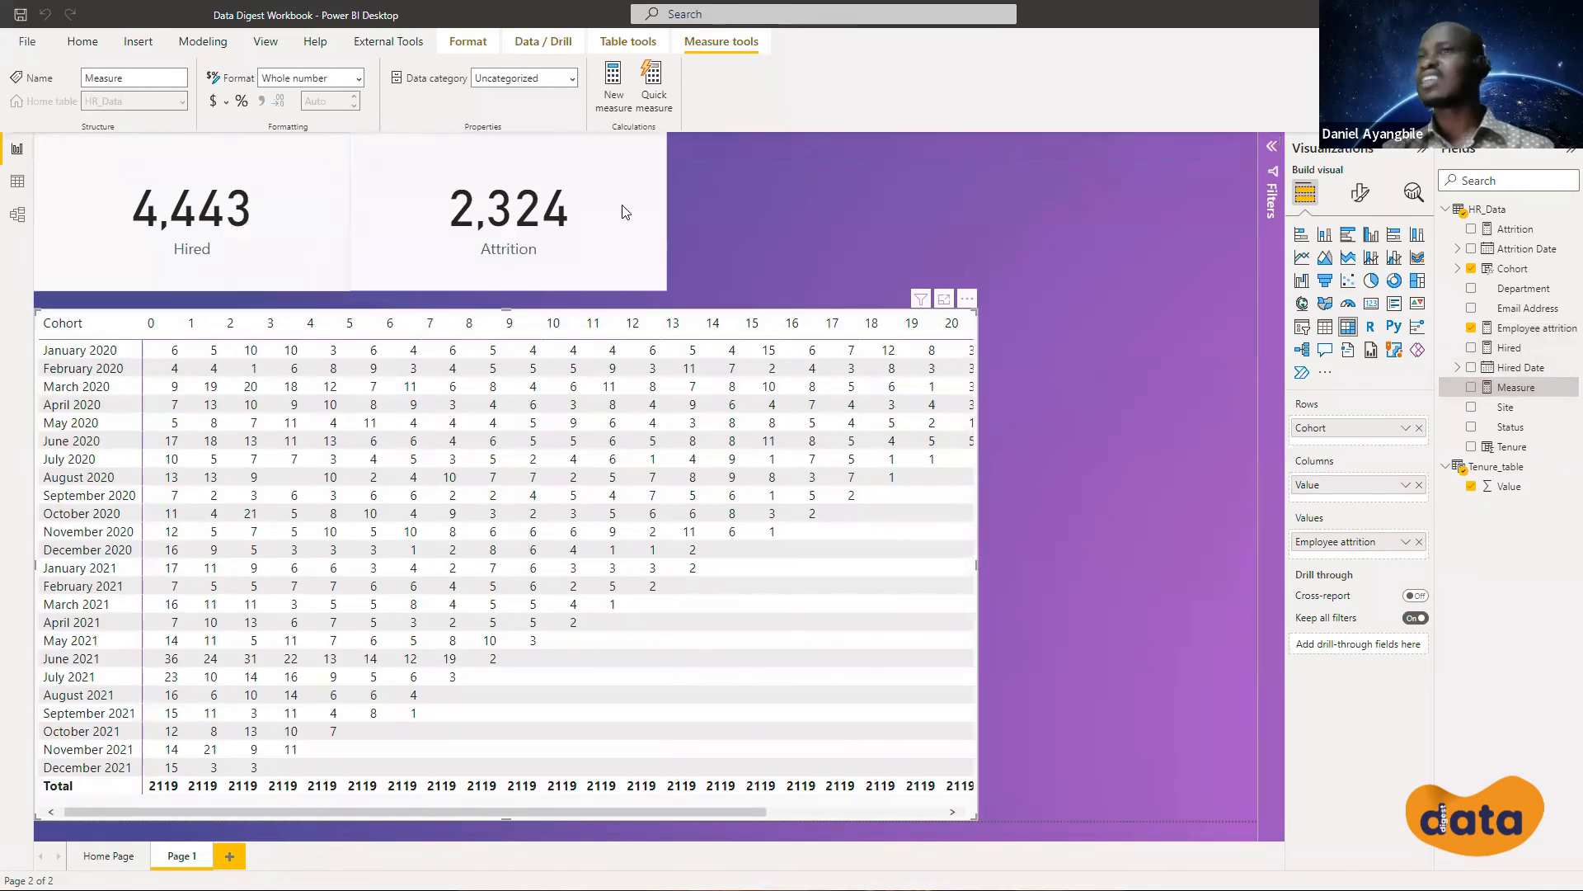
Make the Employee attrition measure return DIVIDE(vleft,[Hired]) instead of vleft, and format it as a percentage
{"action": "left_click", "coordinate": [1508, 334]}
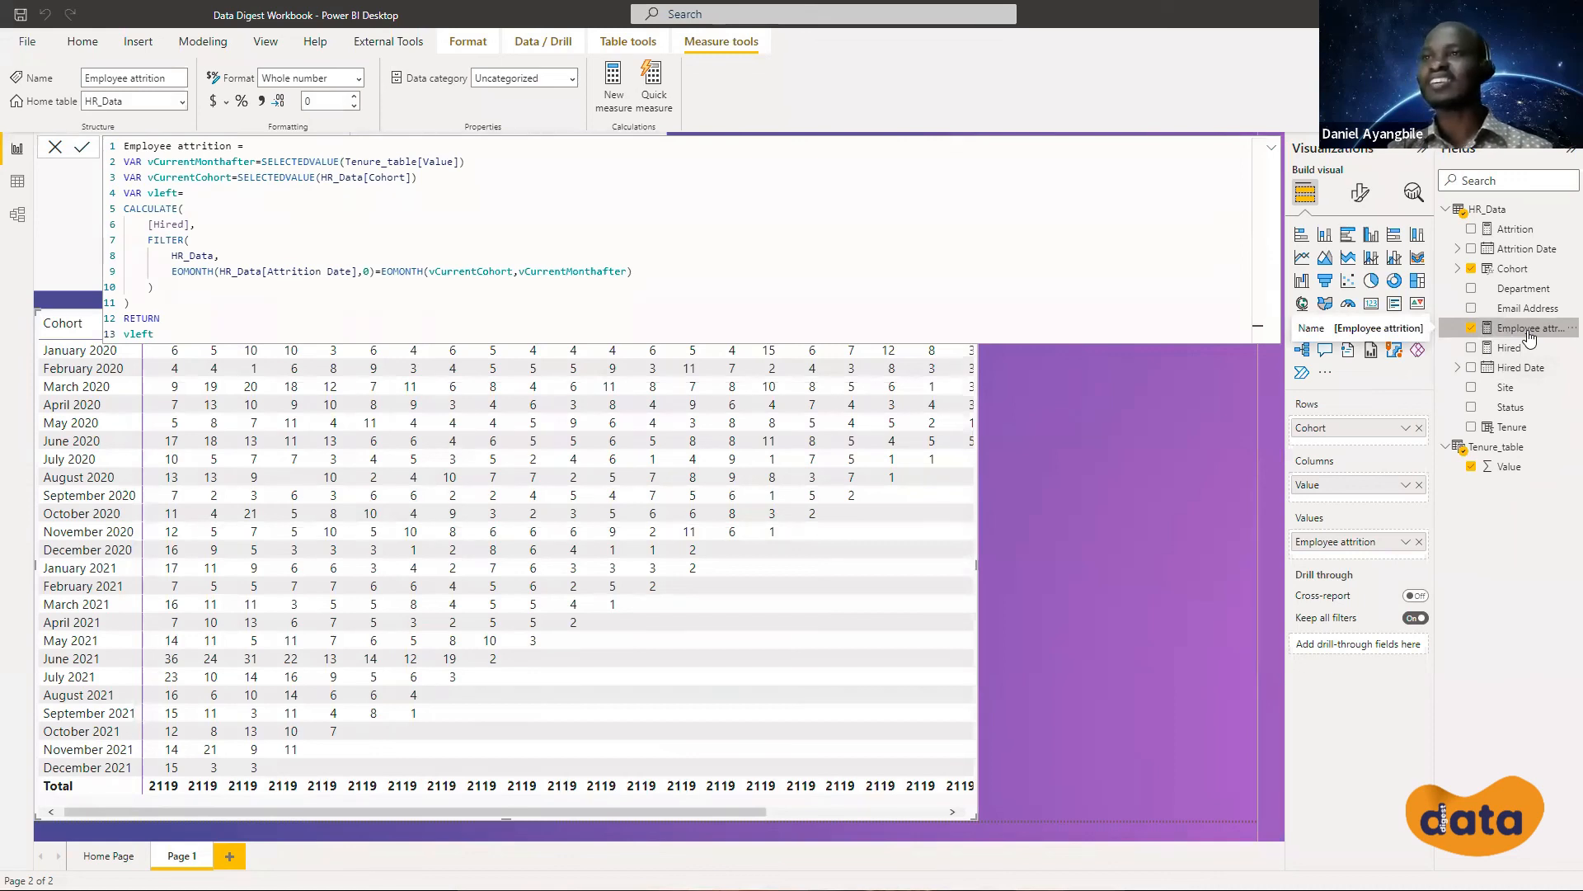
{"action": "left_click", "coordinate": [168, 330]}
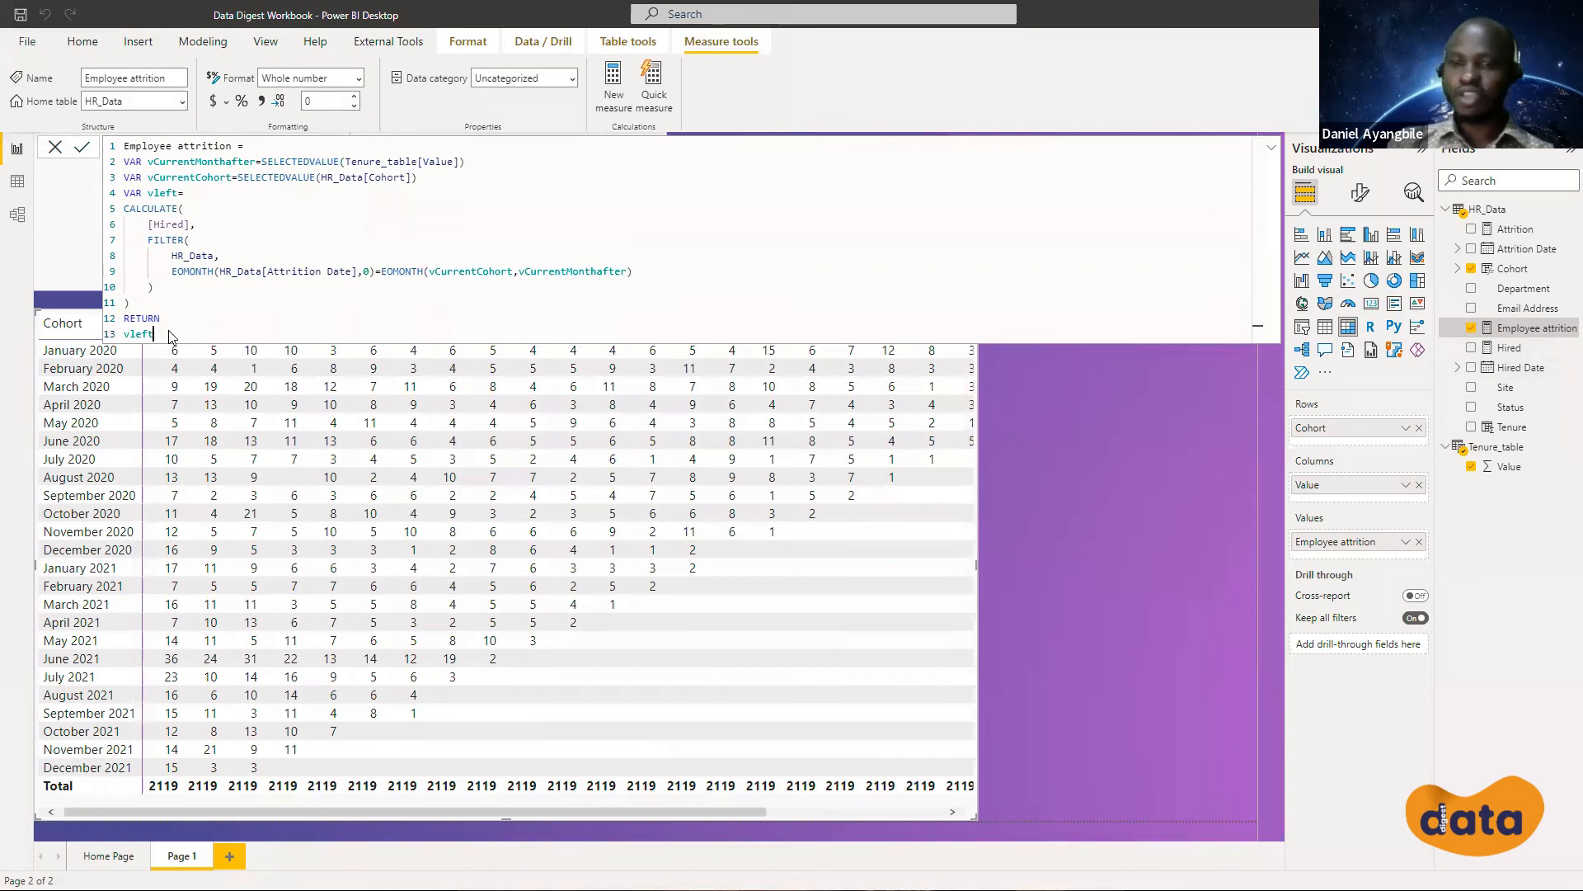
{"action": "key", "text": "BackSpace"}
{"action": "key", "text": "BackSpace"}
{"action": "key", "text": "BackSpace"}
{"action": "key", "text": "BackSpace"}
{"action": "key", "text": "BackSpace"}
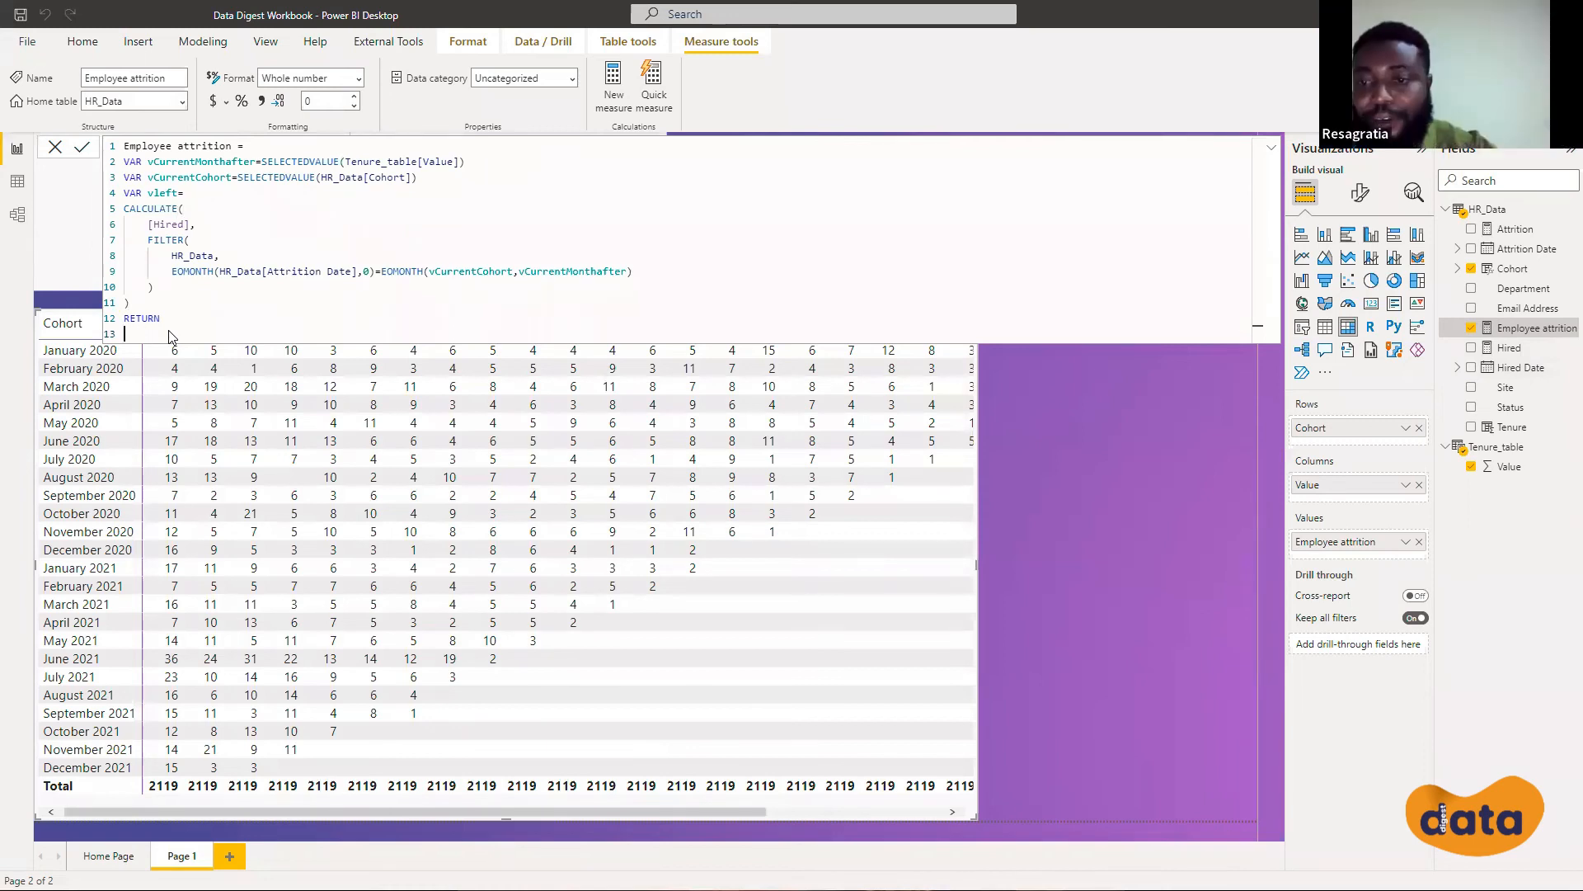
{"action": "type", "text": "DIVIDE"}
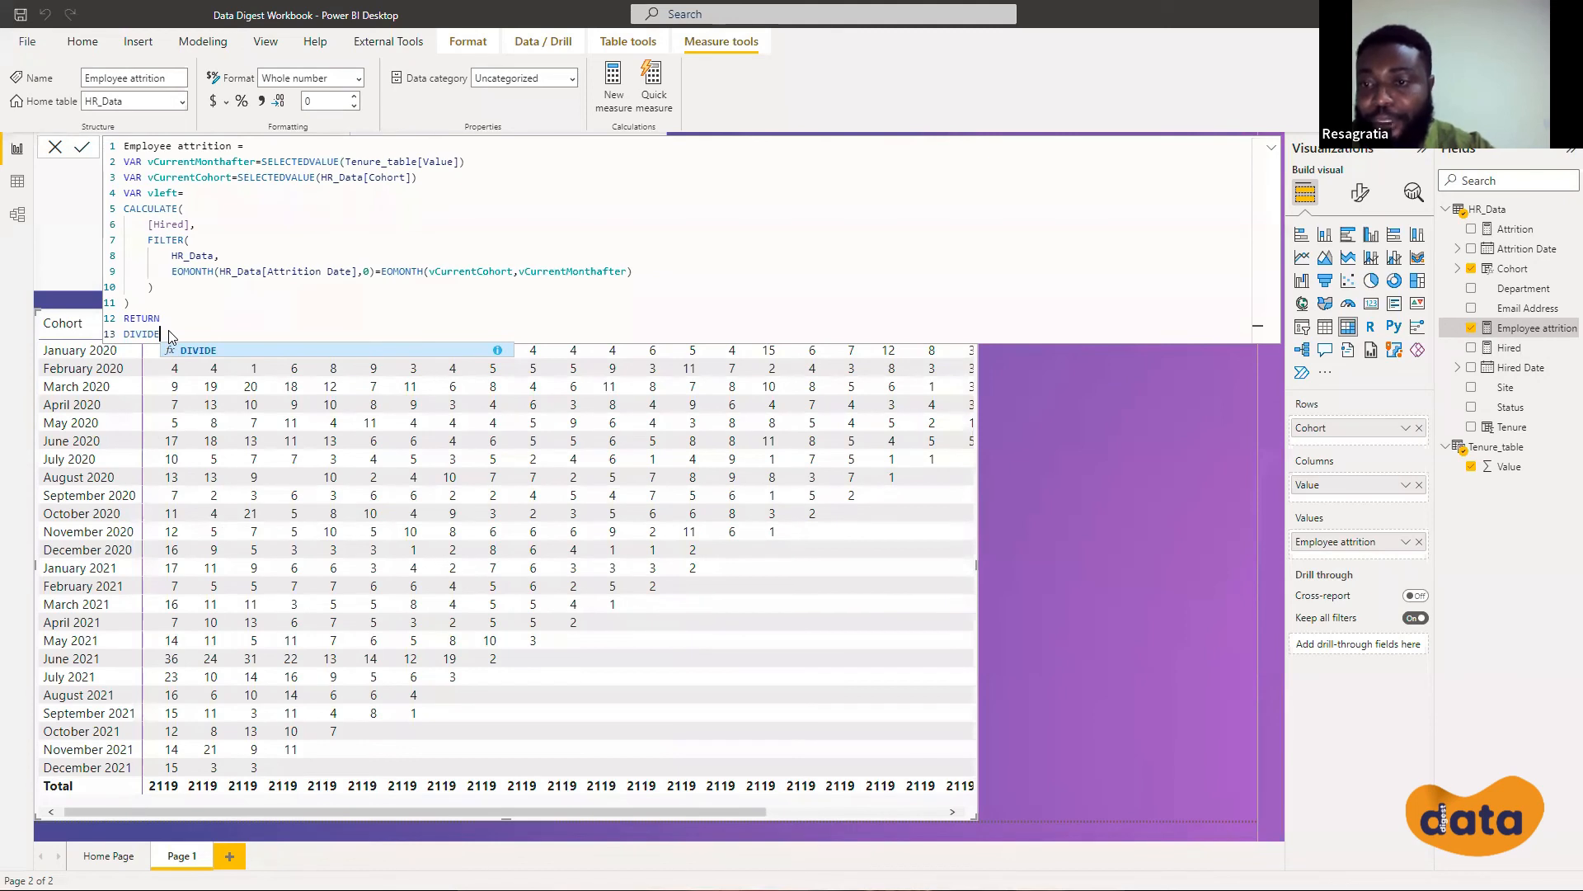
{"action": "type", "text": "("}
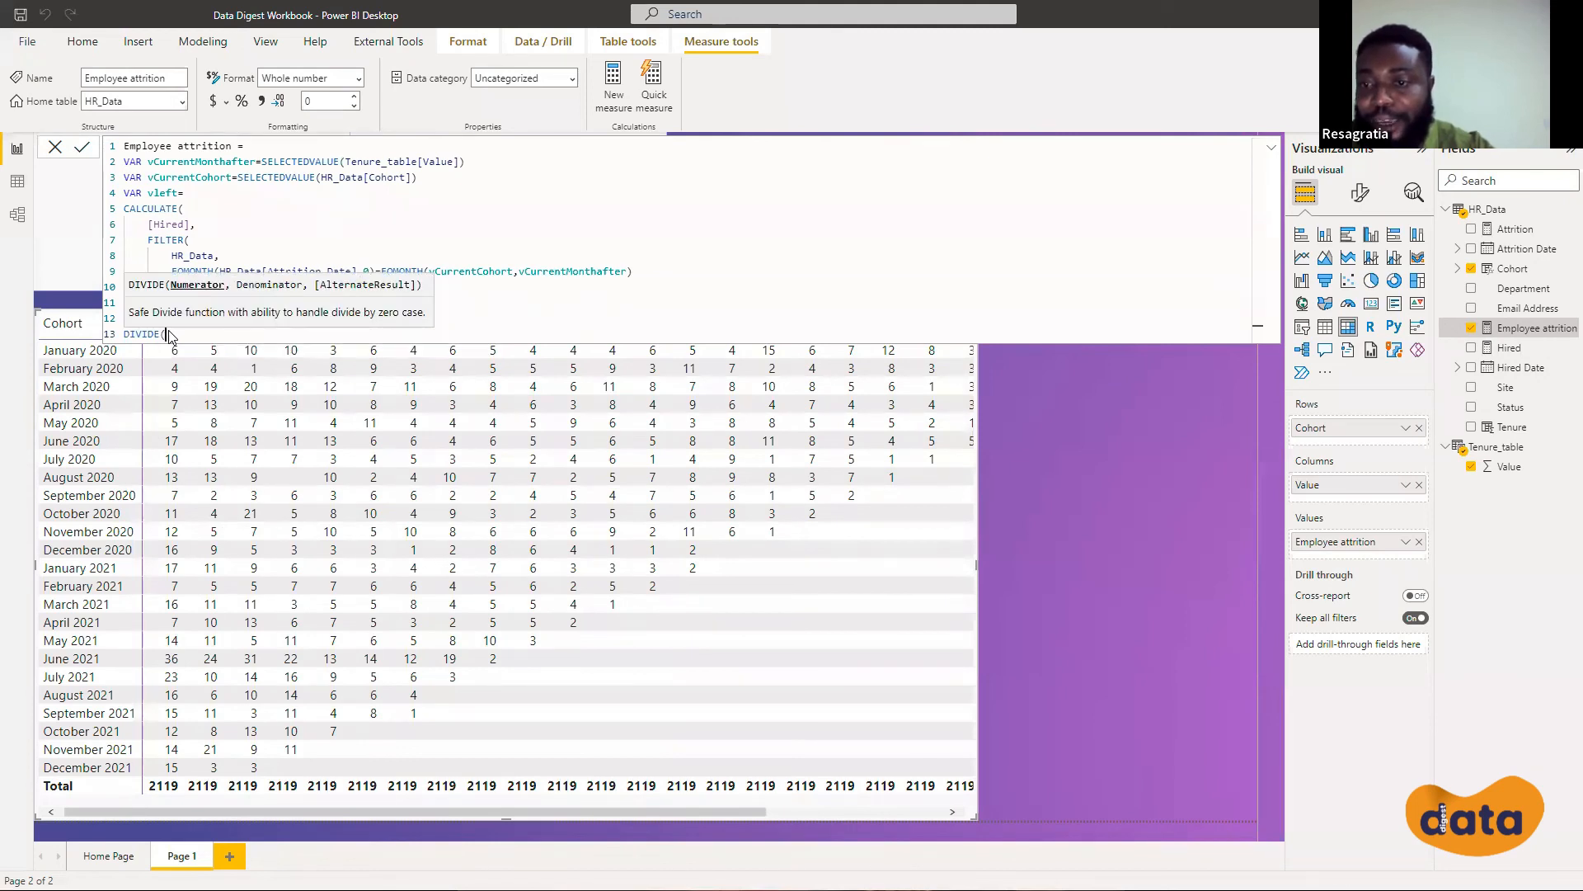
{"action": "type", "text": "vleft"}
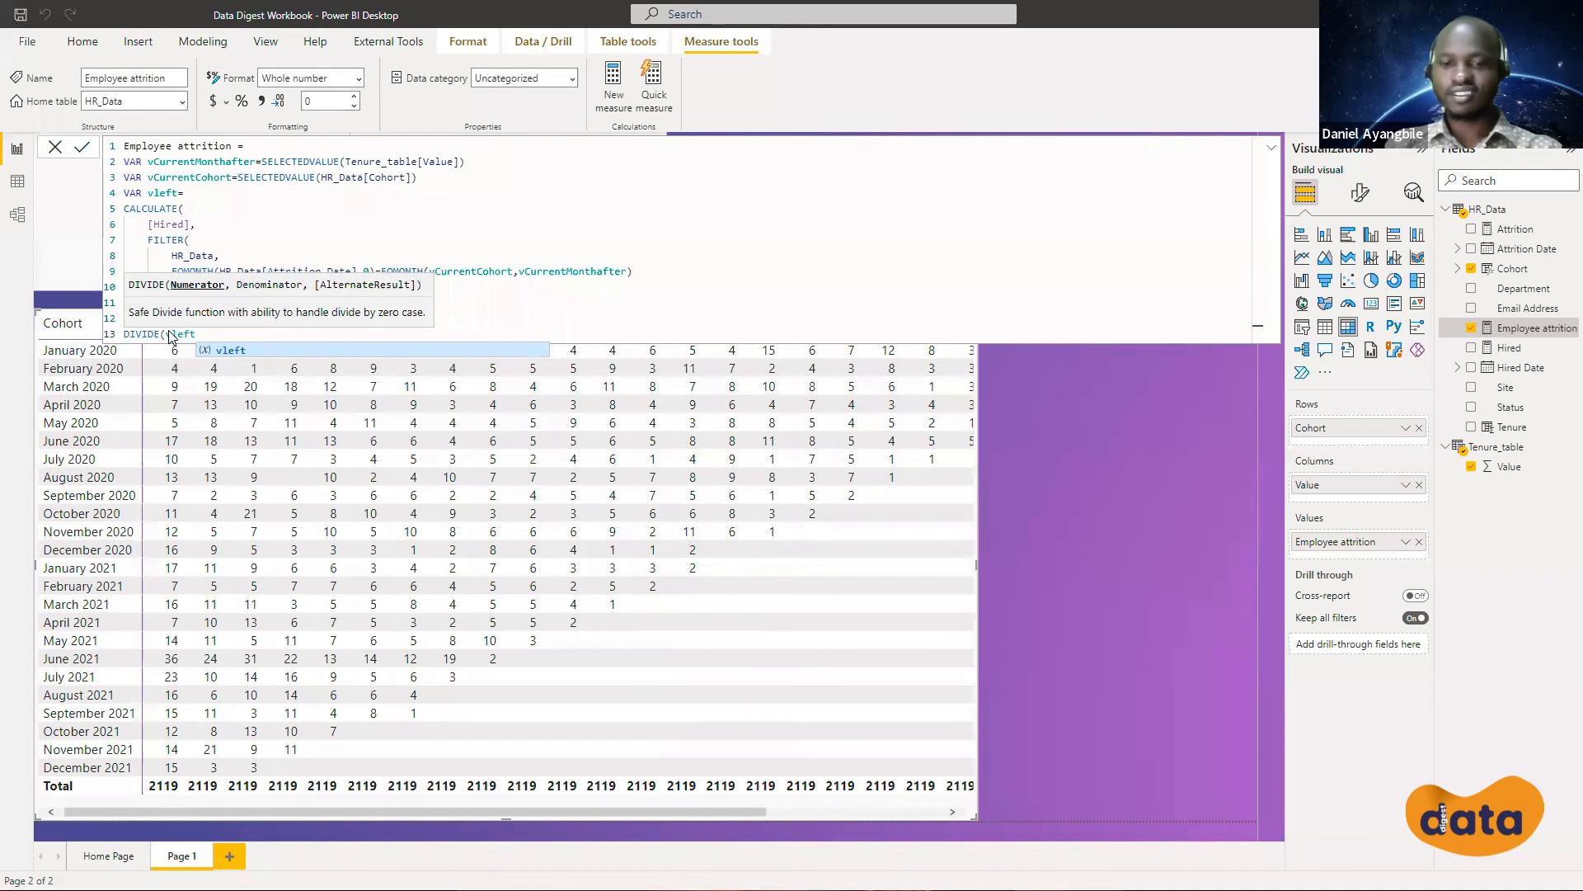
{"action": "type", "text": ","}
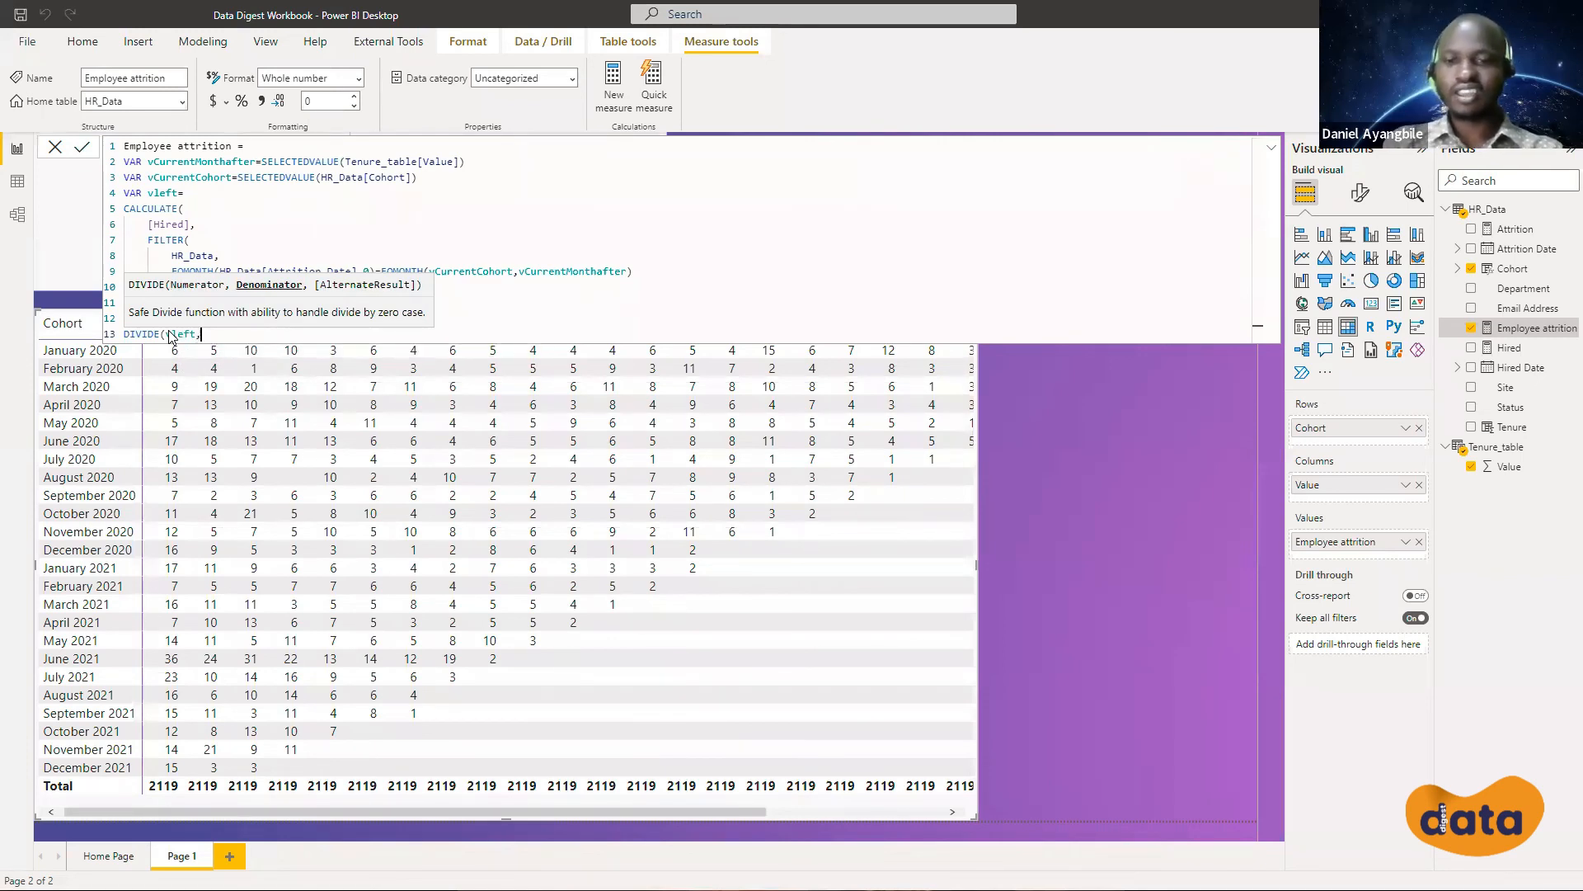
{"action": "type", "text": " ["}
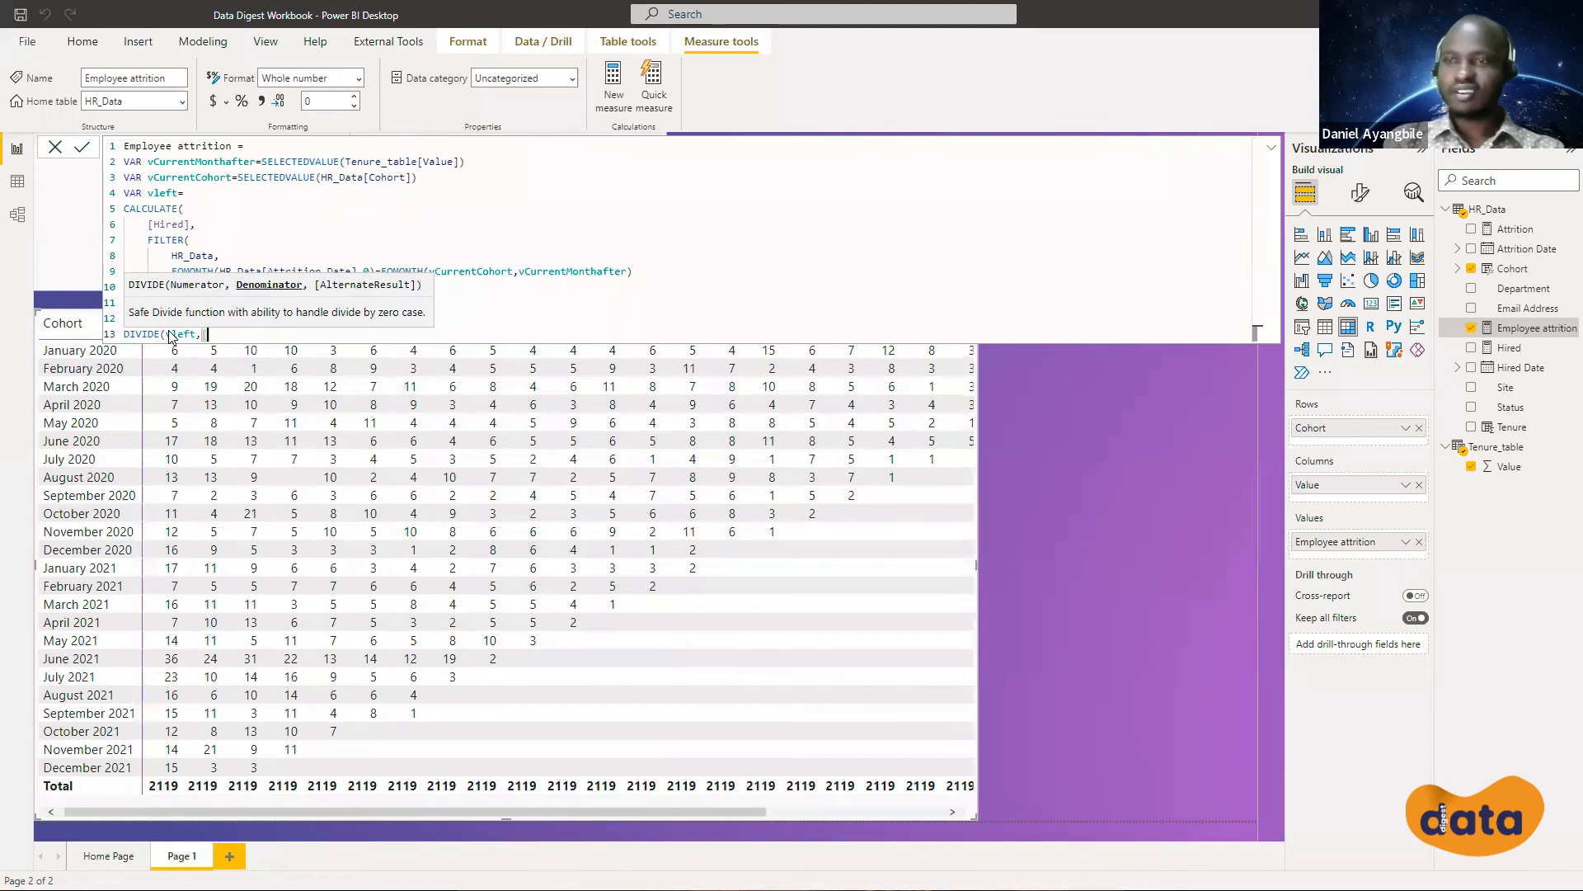
{"action": "type", "text": "Hired"}
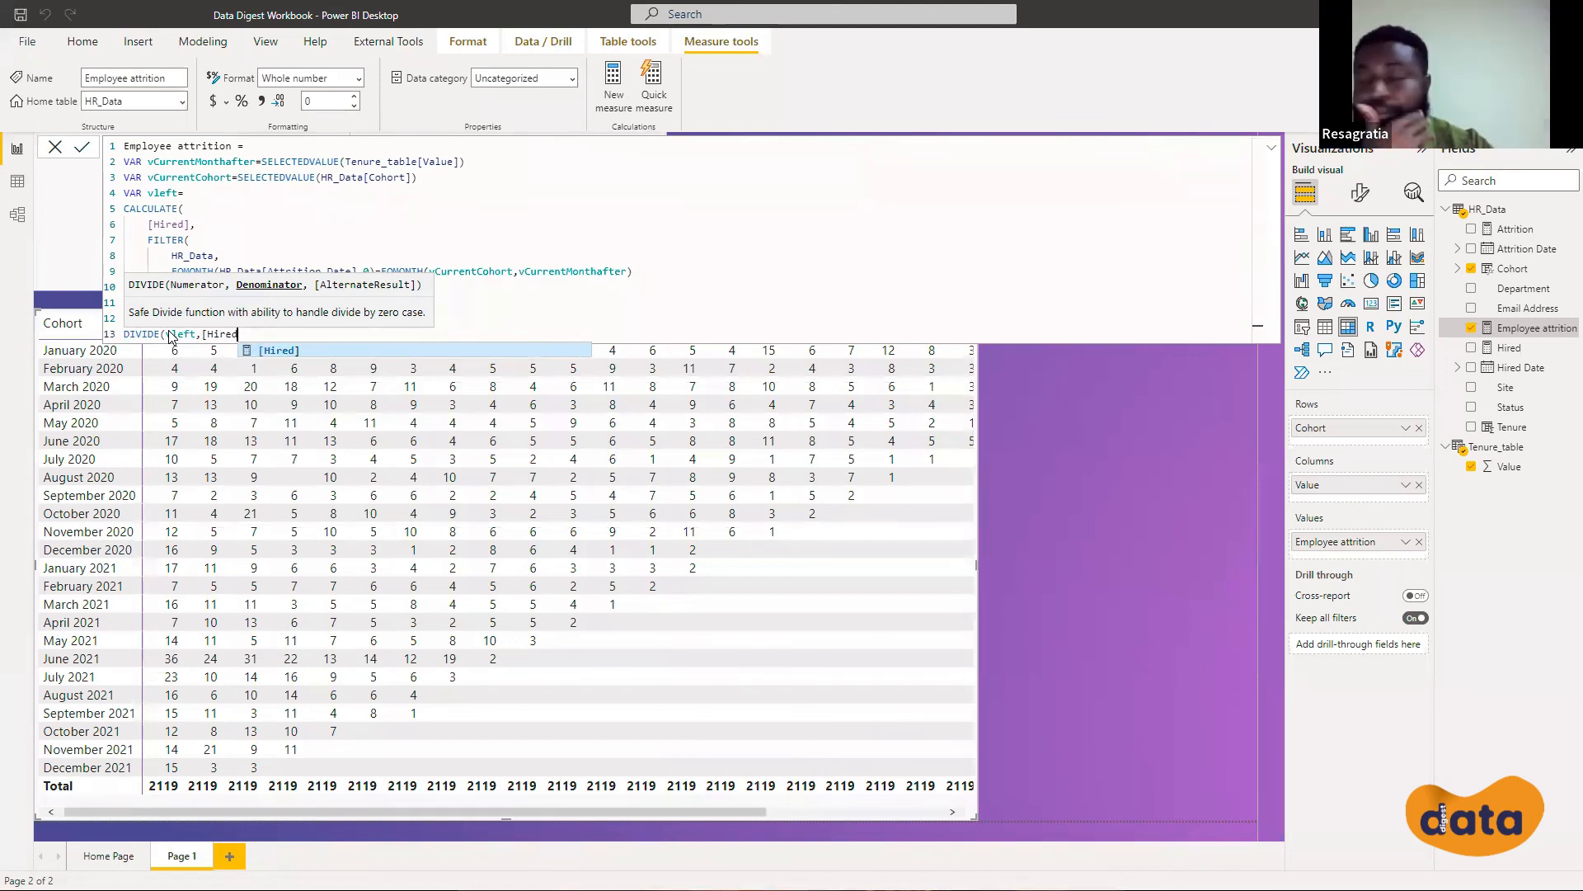
{"action": "type", "text": "]0"}
{"action": "key", "text": "BackSpace"}
{"action": "type", "text": ")"}
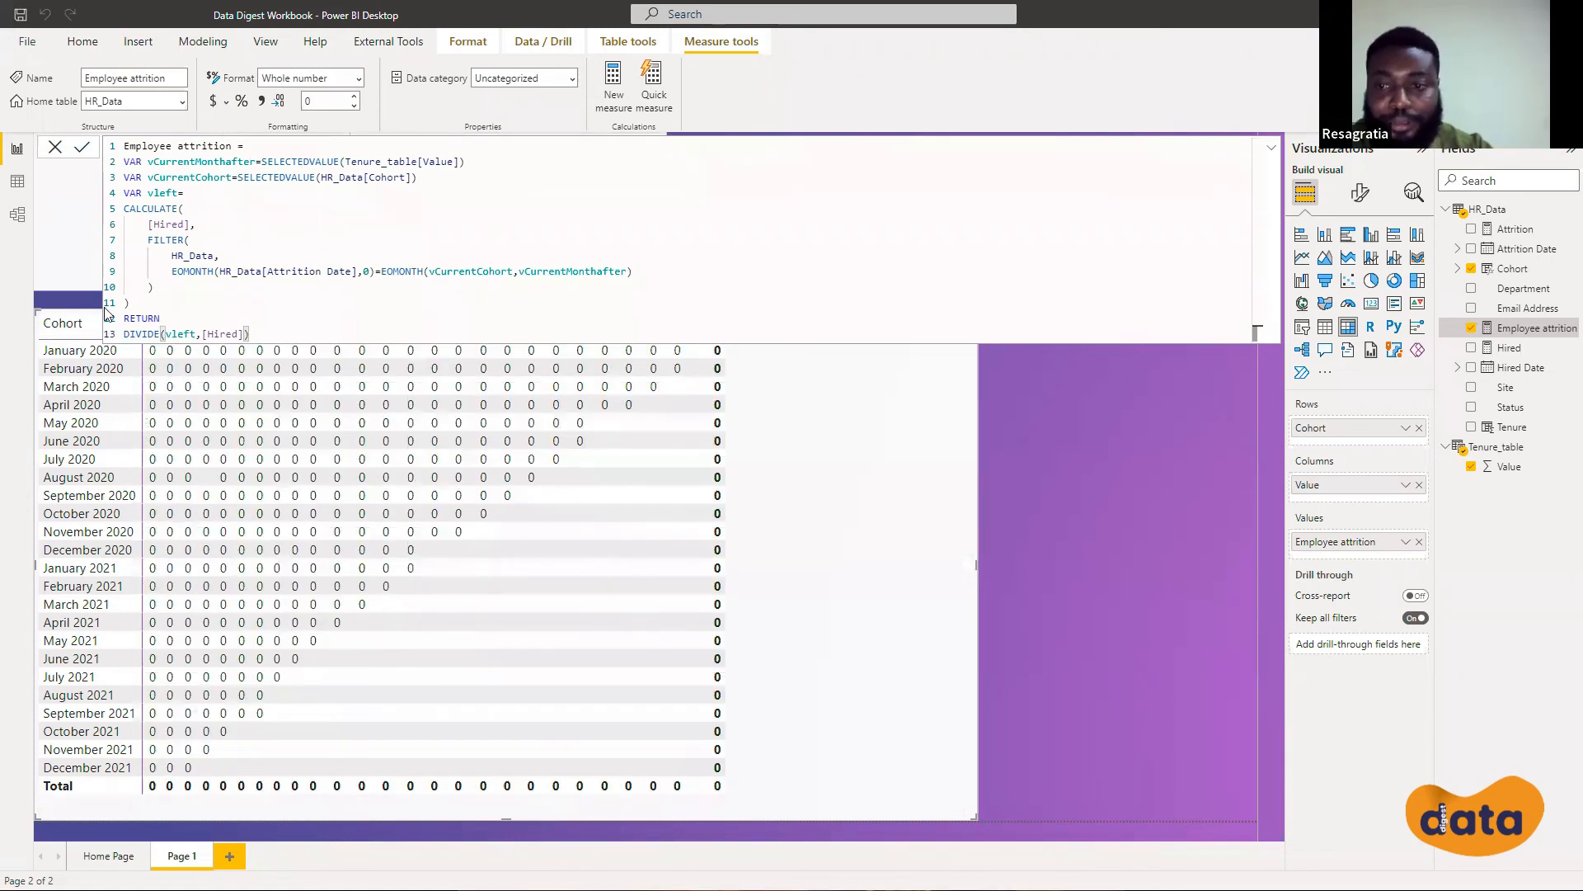
{"action": "left_click", "coordinate": [242, 102]}
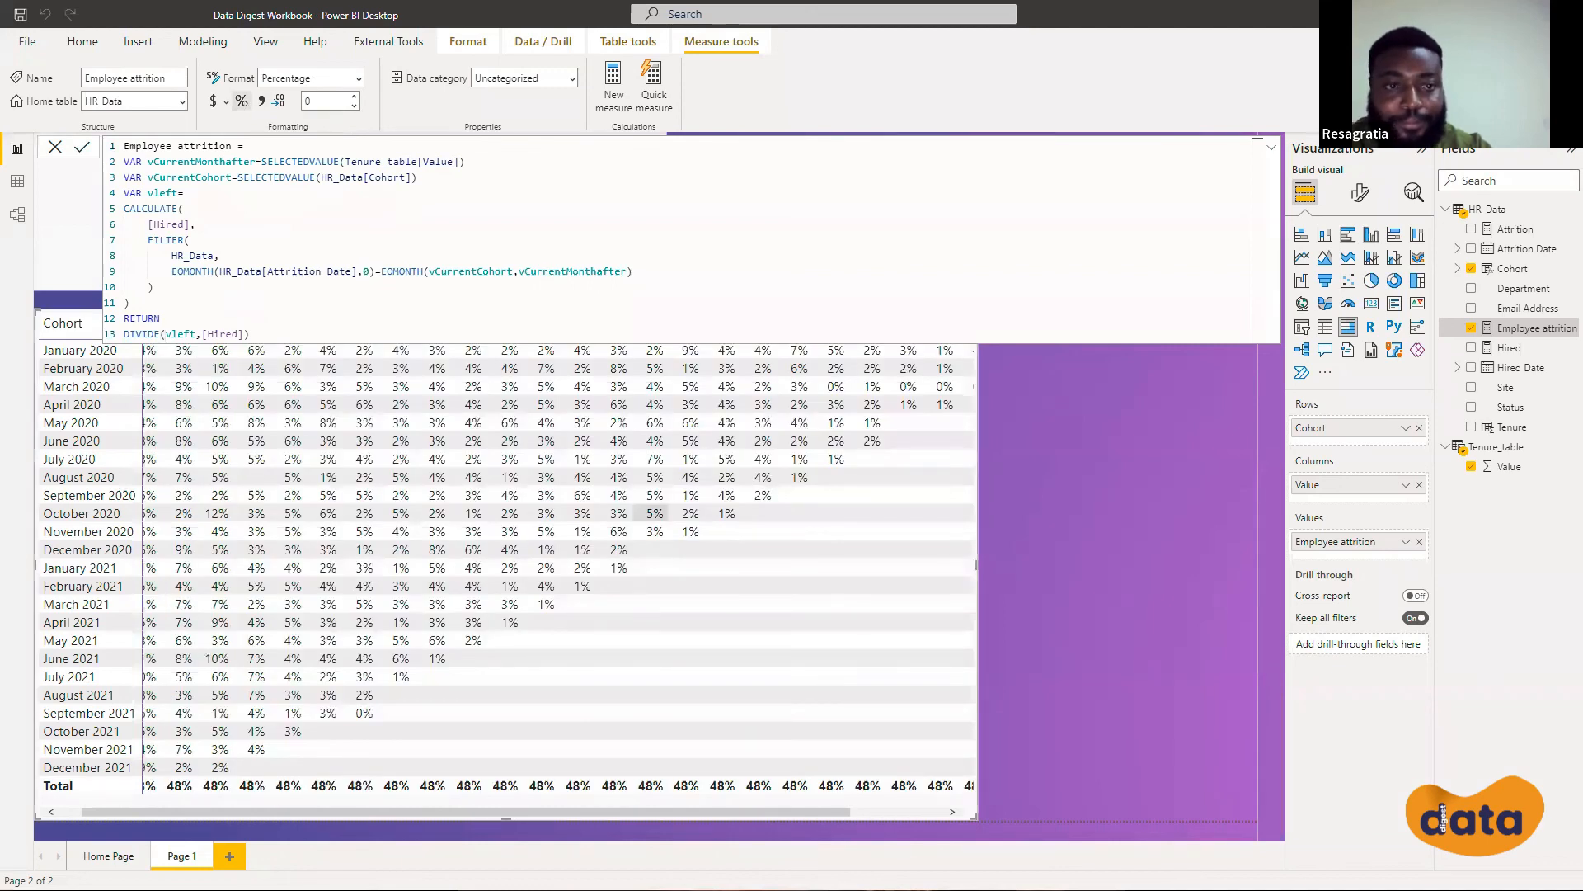
Collapse the formula and turn off the cohort matrix's column subtotals and row subtotals
{"action": "left_click", "coordinate": [1364, 188]}
{"action": "left_click", "coordinate": [1274, 146]}
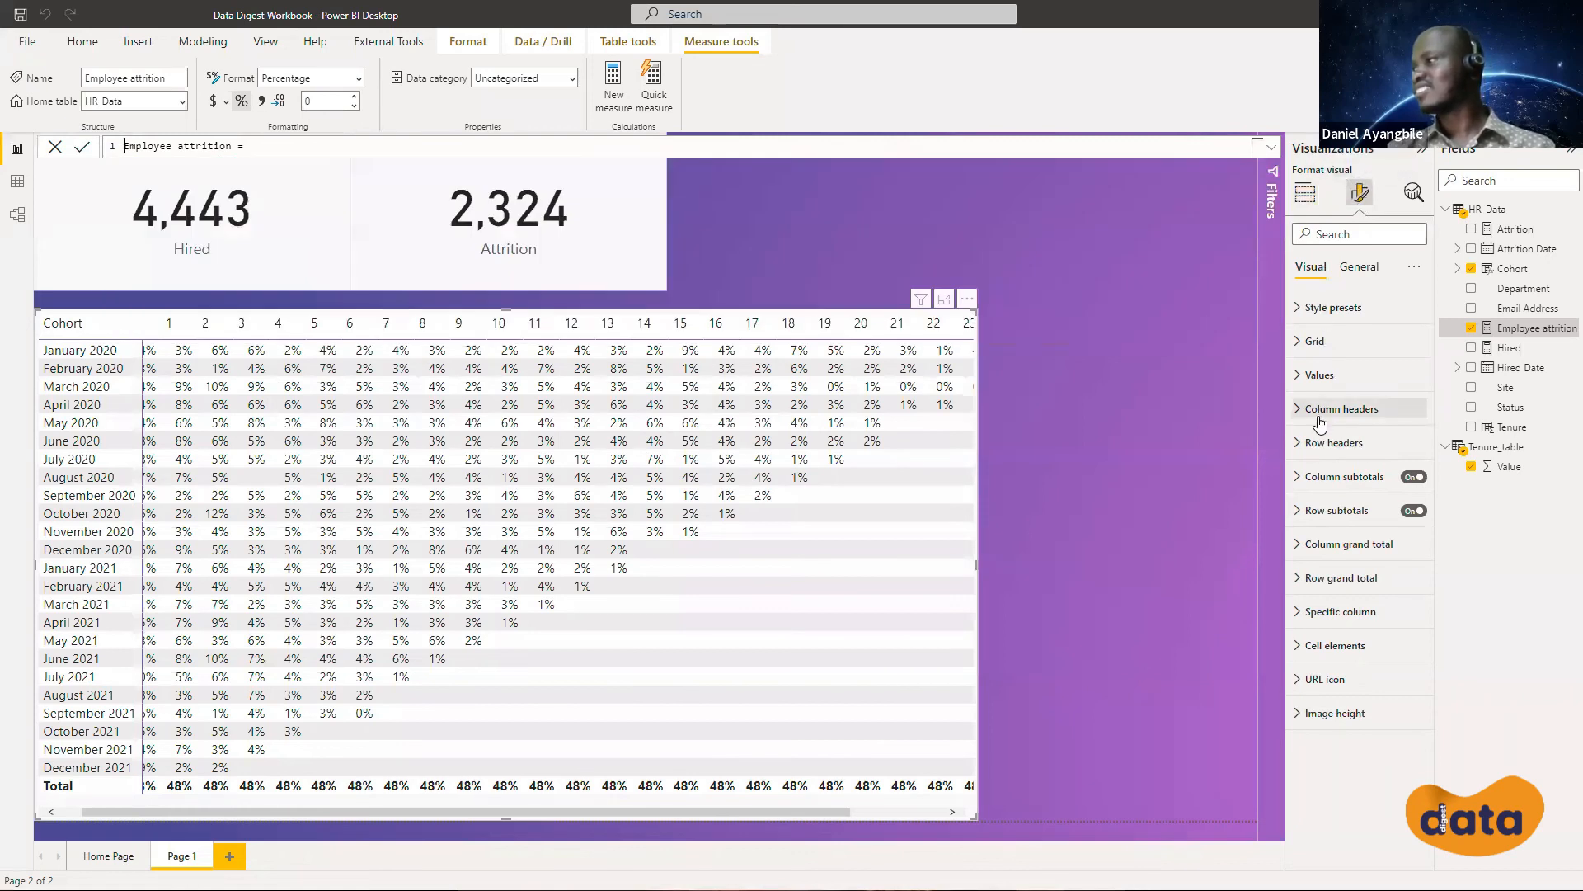
{"action": "left_click", "coordinate": [1413, 477]}
{"action": "left_click", "coordinate": [1412, 511]}
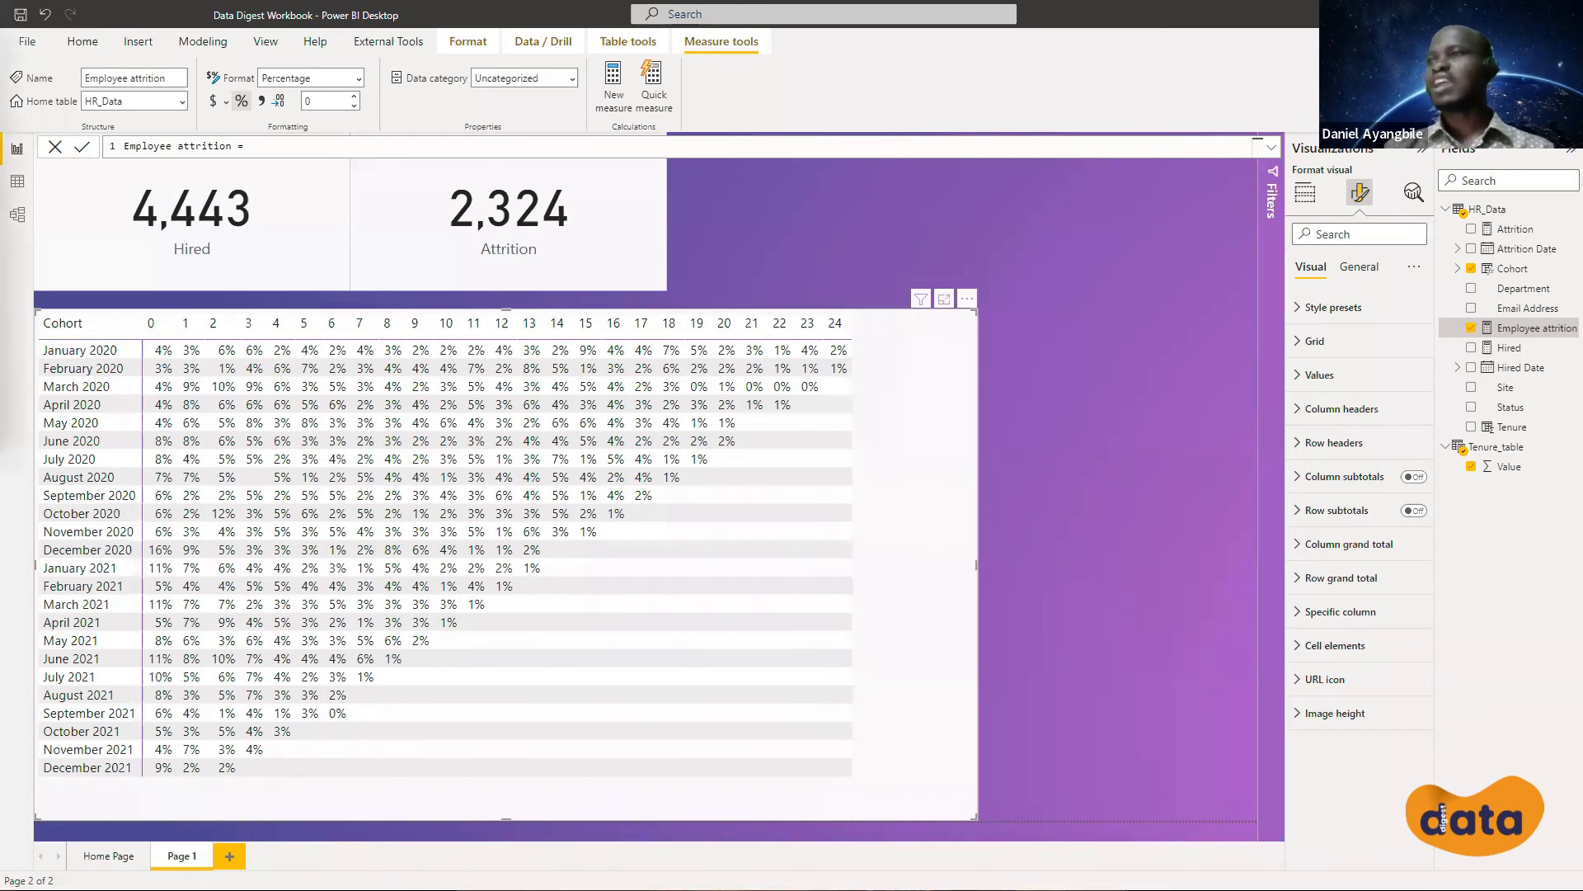
Switch to the Employee Attrition workbook, examine the Employee Attrition % by Cohort matrix in focus mode, and return to the report page
{"action": "key", "text": "alt+Tab"}
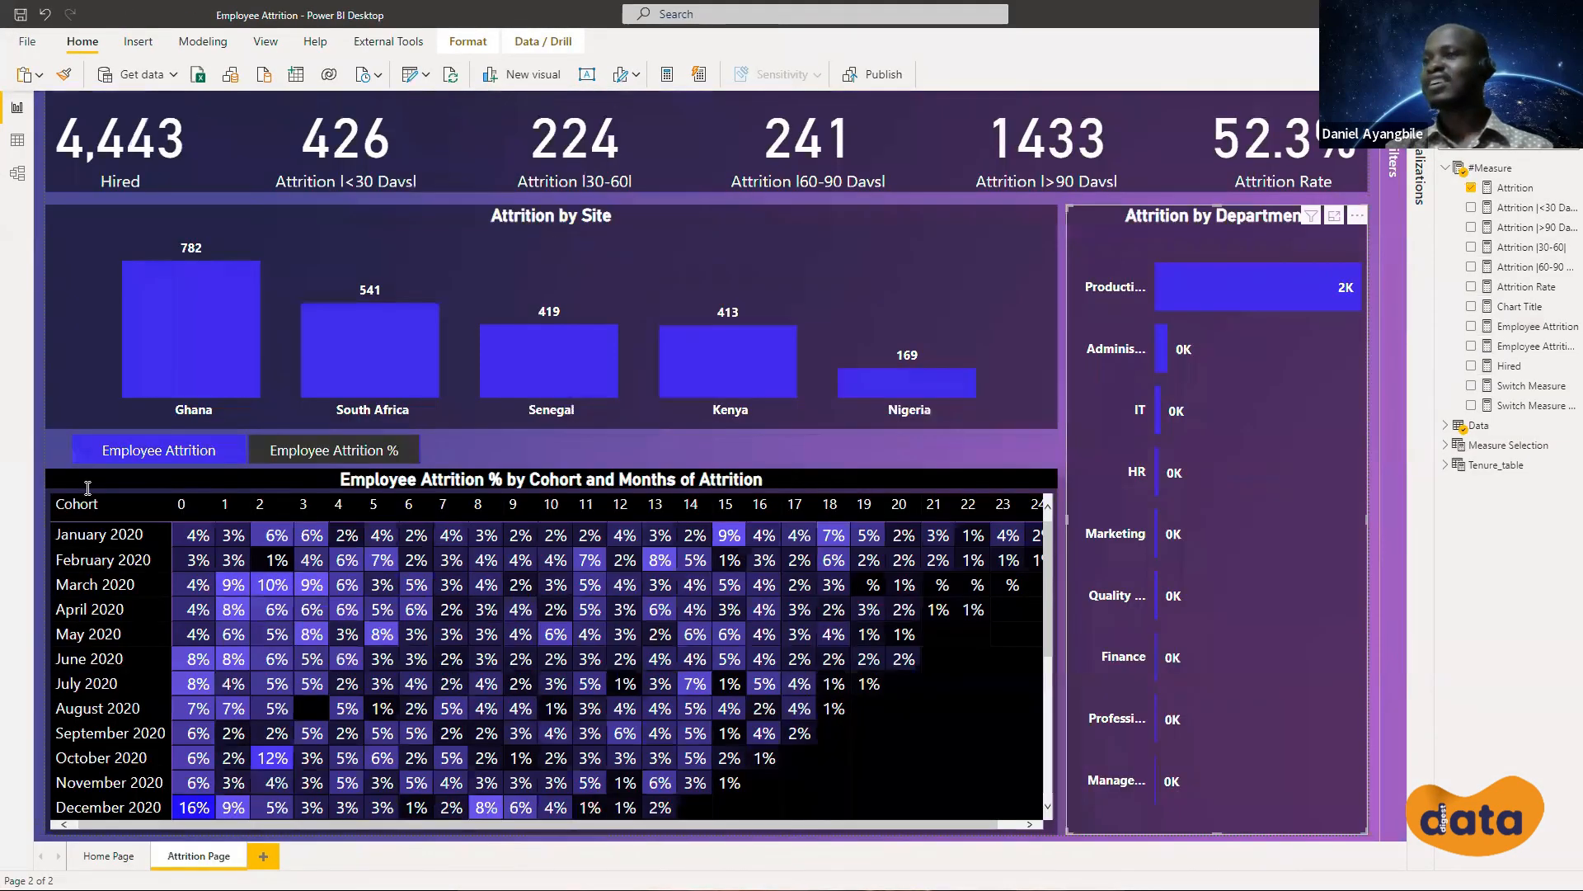
{"action": "left_click", "coordinate": [56, 453]}
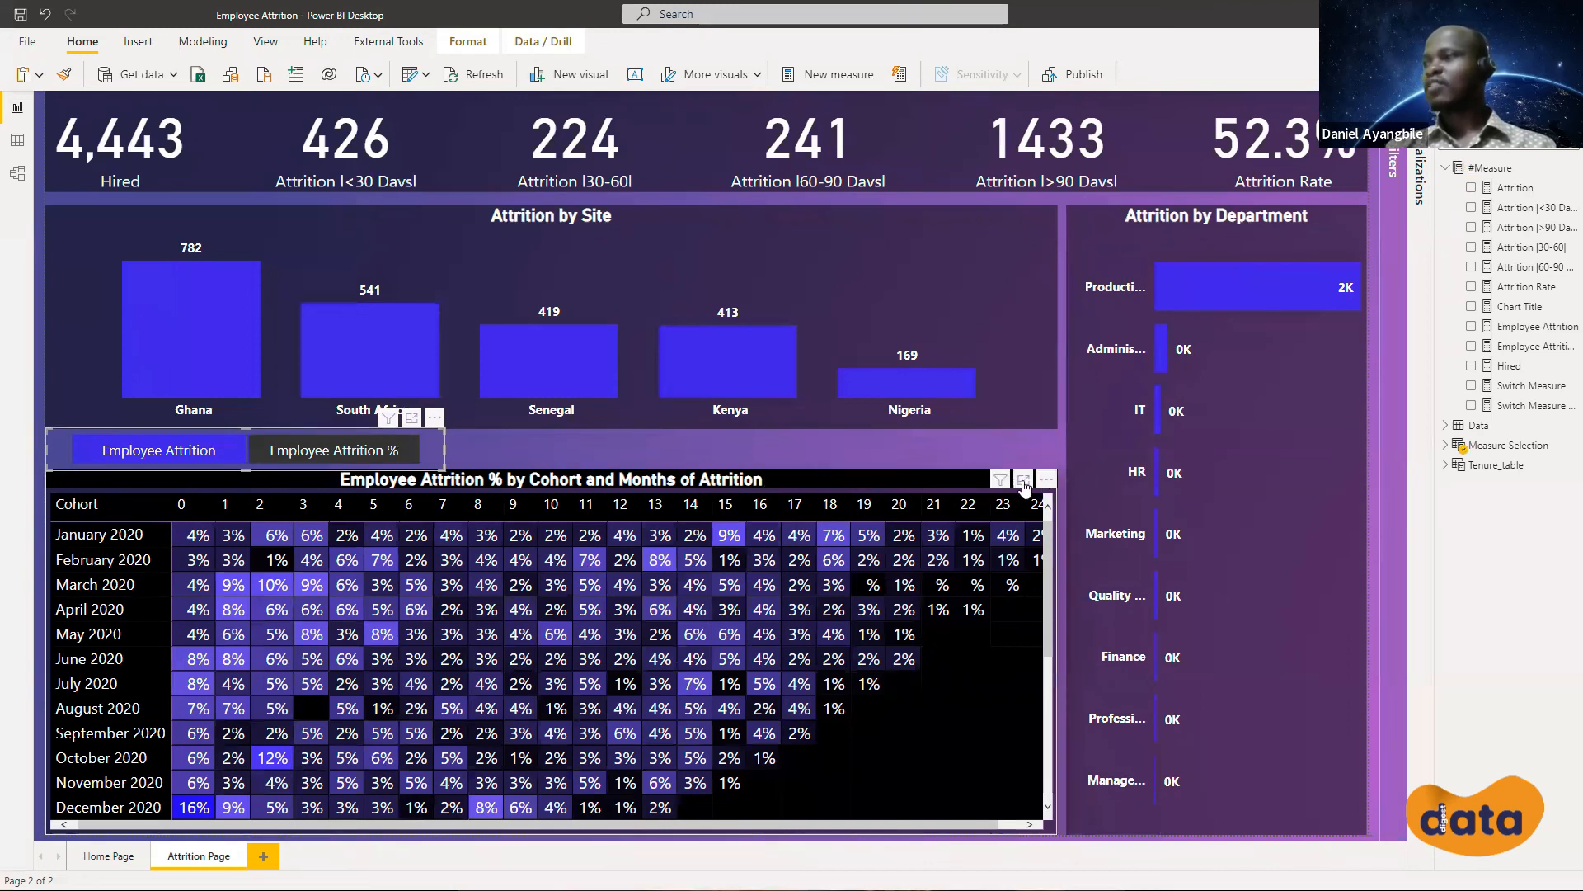
{"action": "left_click", "coordinate": [1022, 480]}
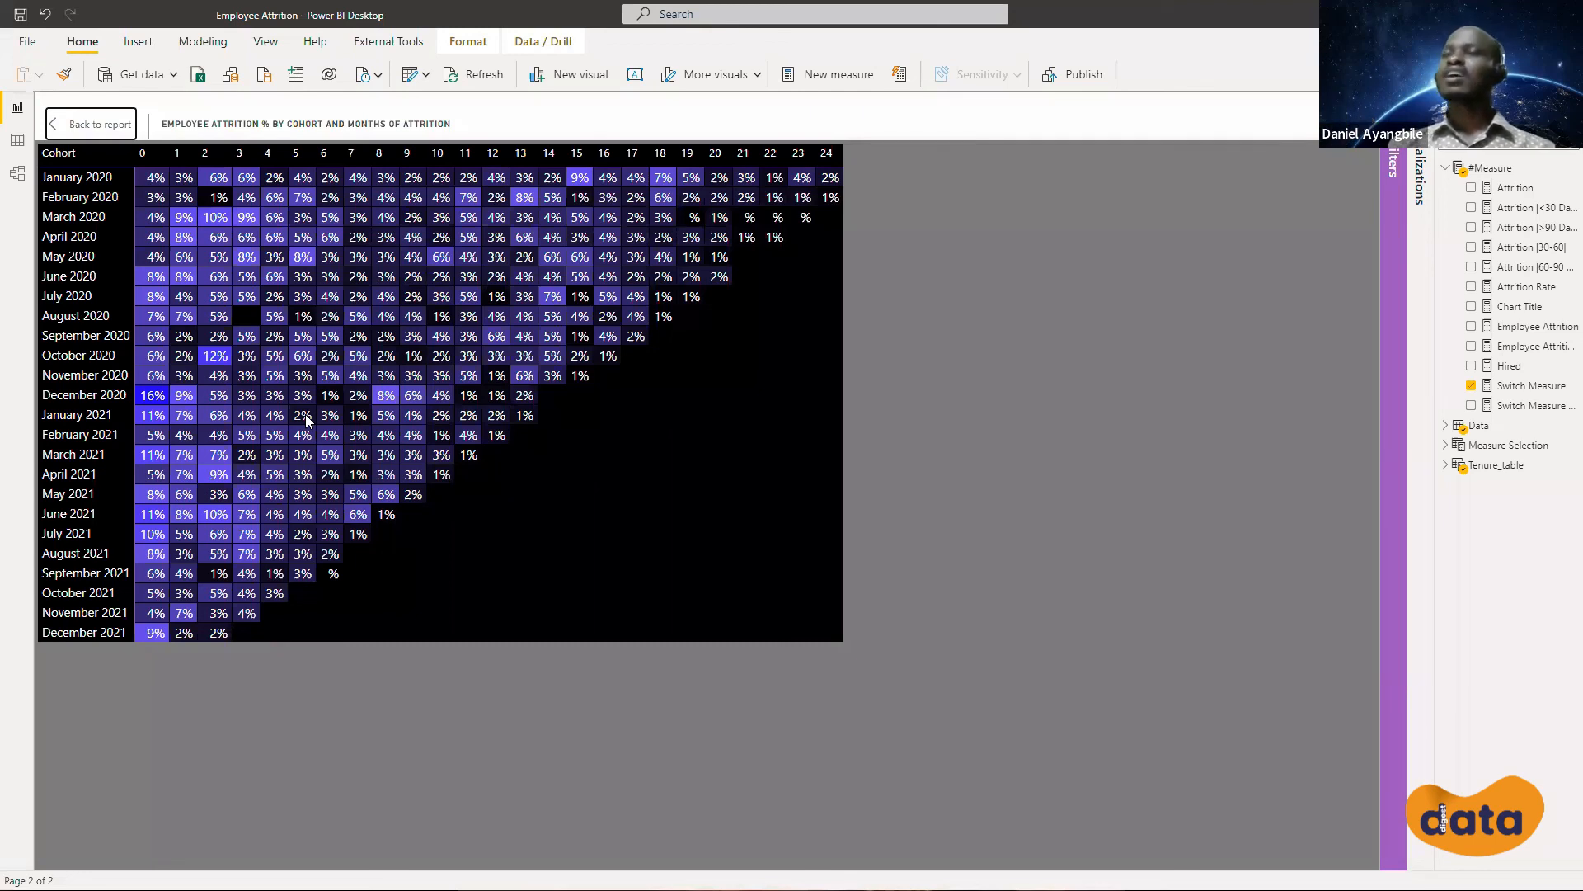
{"action": "left_click", "coordinate": [118, 136]}
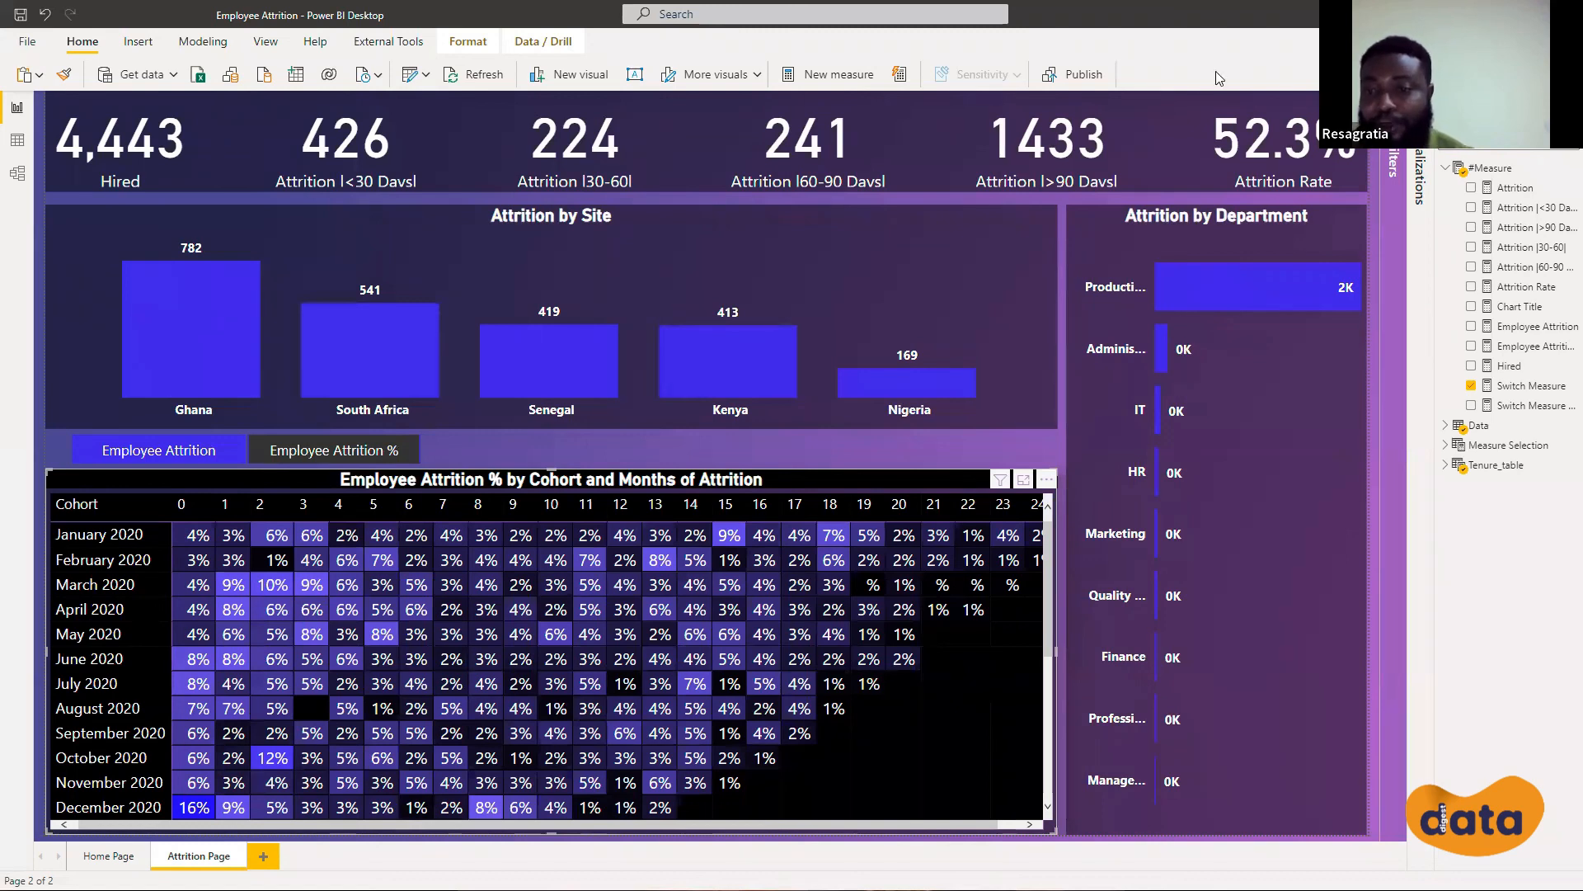
{"action": "left_click", "coordinate": [710, 193]}
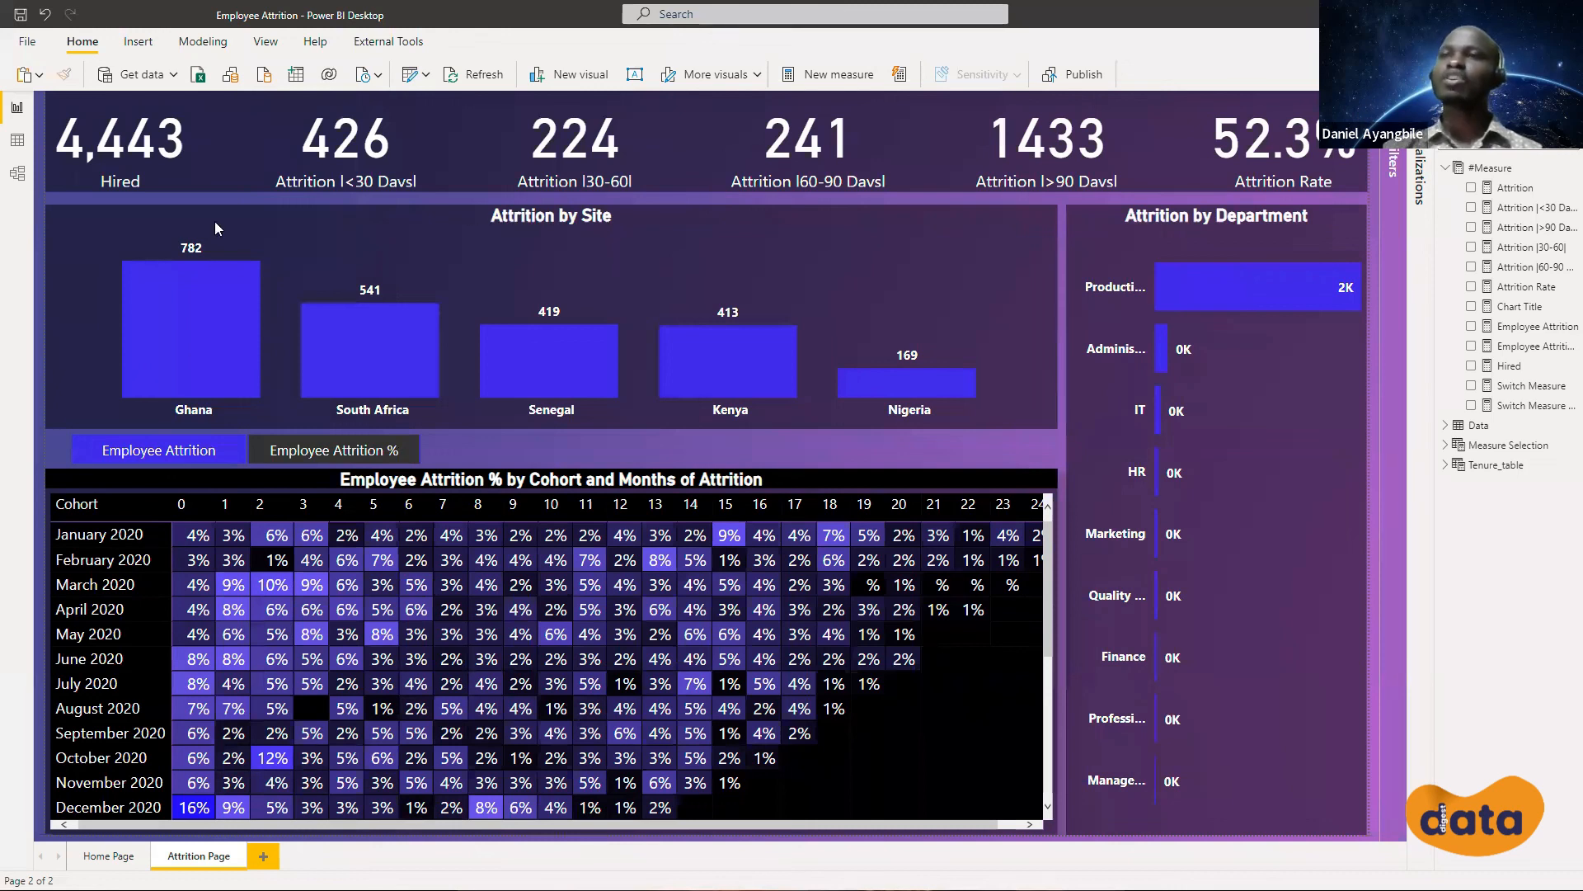
Show the Data table's rows in the Employee Attrition workbook and select the Email Address column for inspection
{"action": "left_click", "coordinate": [18, 140]}
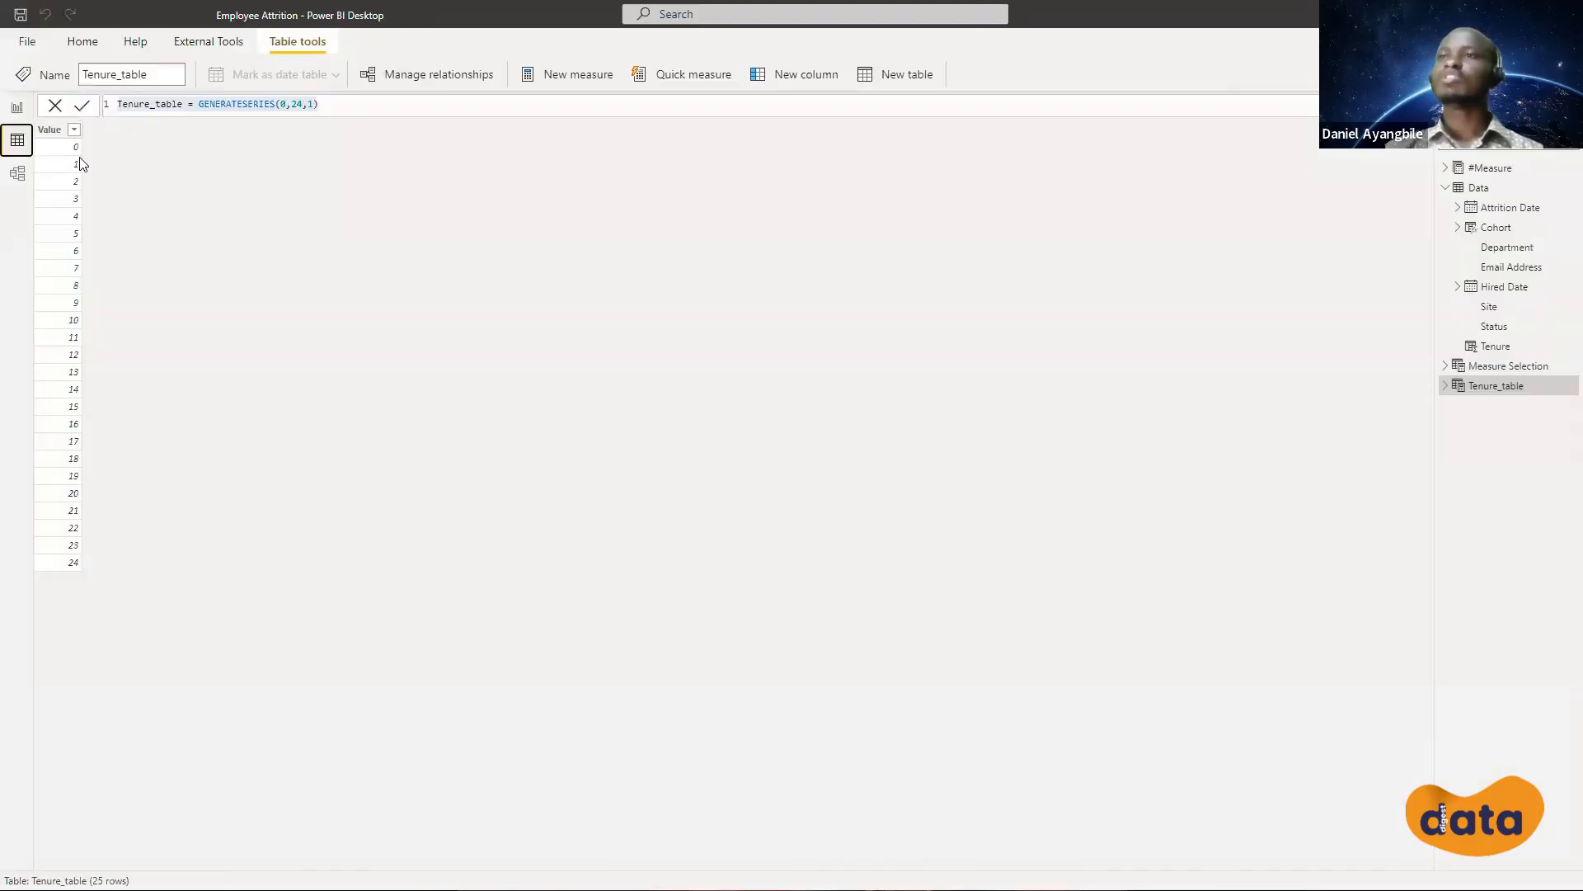
{"action": "left_click", "coordinate": [1504, 197]}
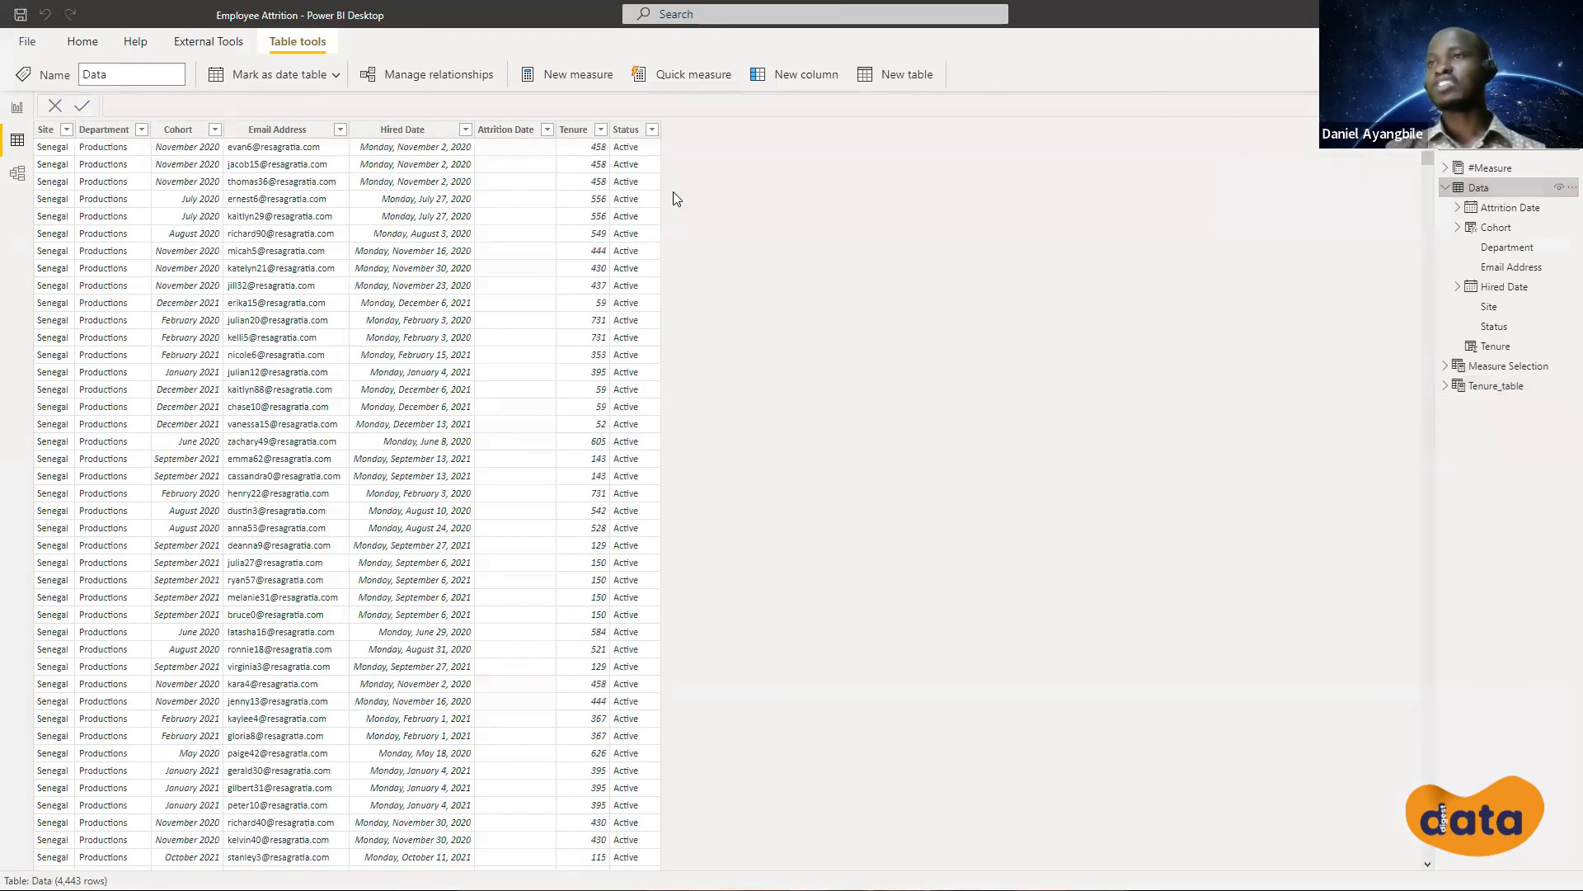
{"action": "left_click", "coordinate": [285, 132]}
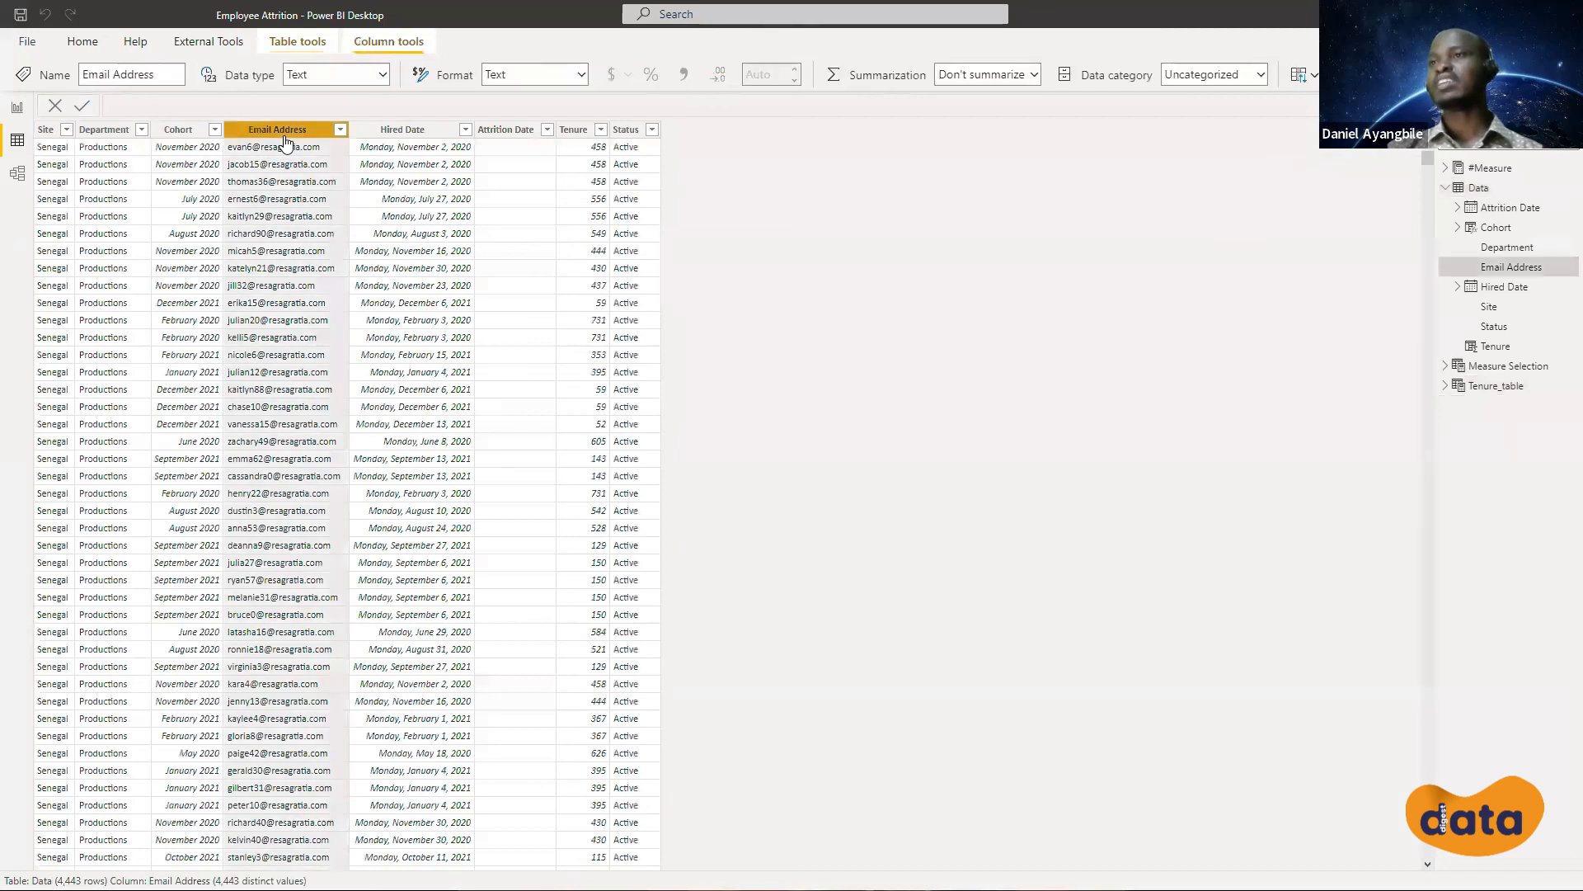